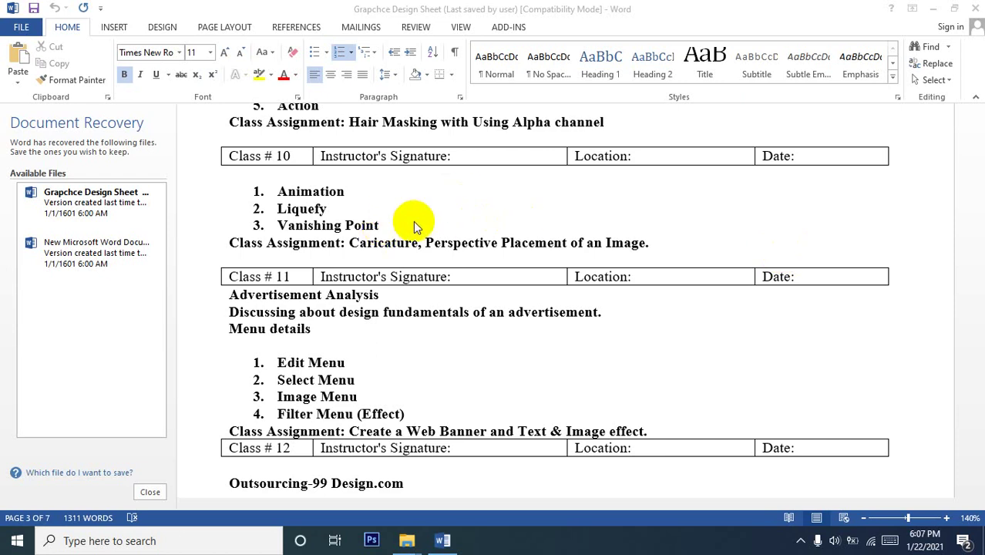
Review the Class # 10 assignment and its topics, Animation, Liquefy and Vanishing Point, in the course outline.
{"action": "left_click_drag", "start_coordinate": [295, 192], "coordinate": [280, 197]}
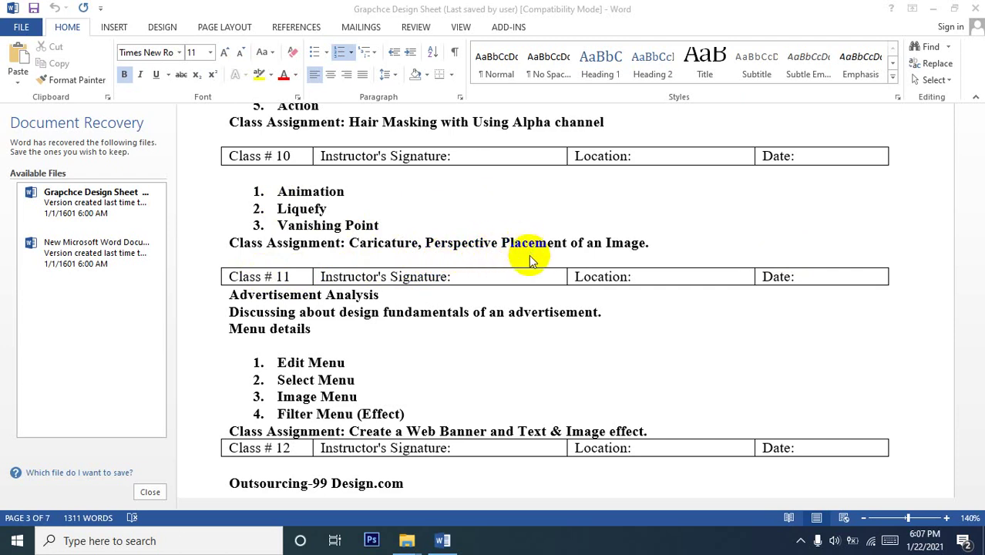
{"action": "left_click", "coordinate": [664, 247]}
{"action": "left_click", "coordinate": [430, 248], "text": "shift"}
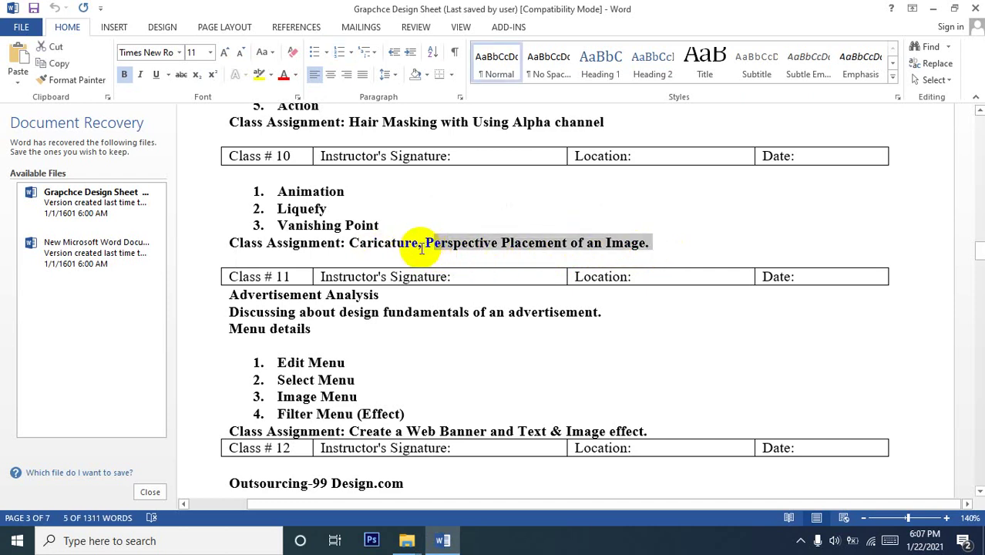
{"action": "left_click", "coordinate": [391, 225]}
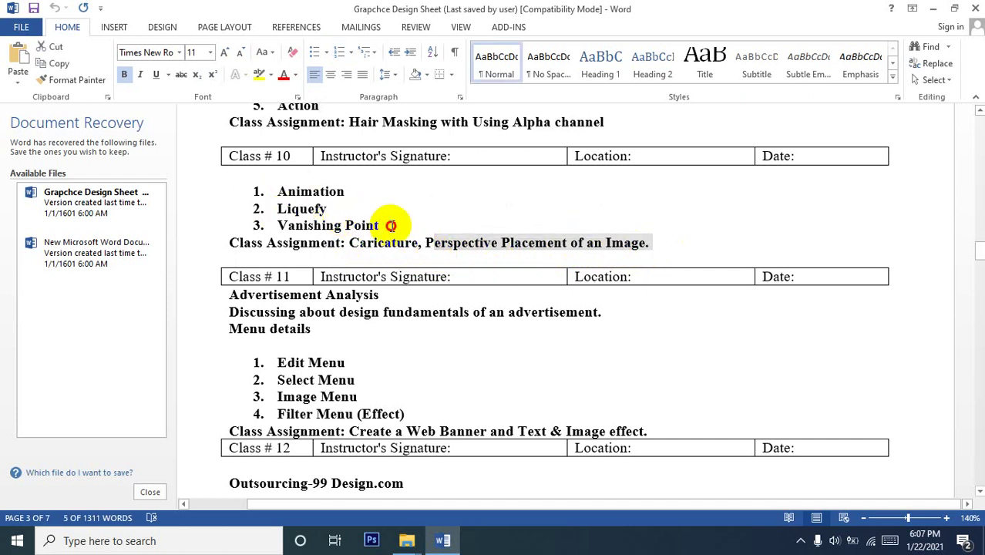
{"action": "left_click_drag", "start_coordinate": [391, 226], "coordinate": [275, 194]}
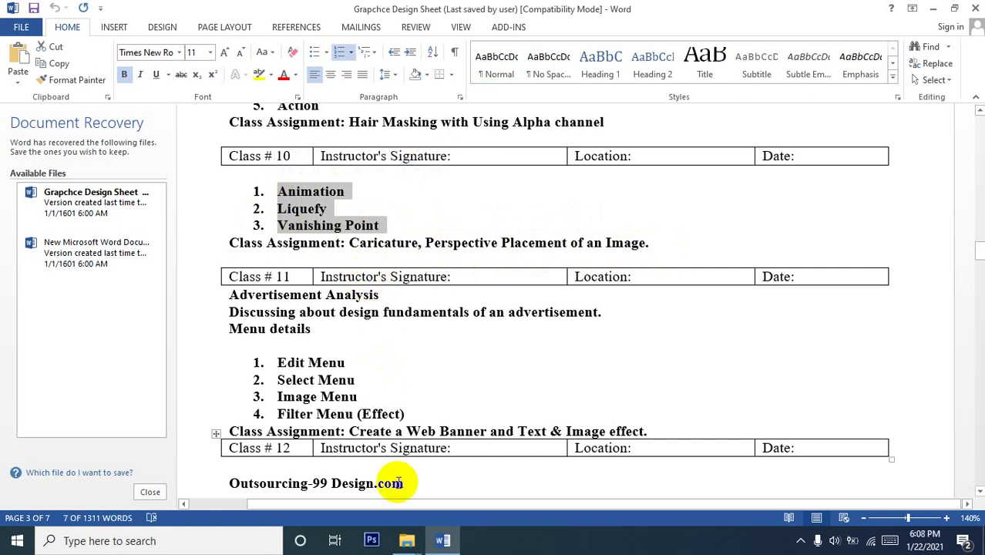
{"action": "left_click", "coordinate": [374, 541]}
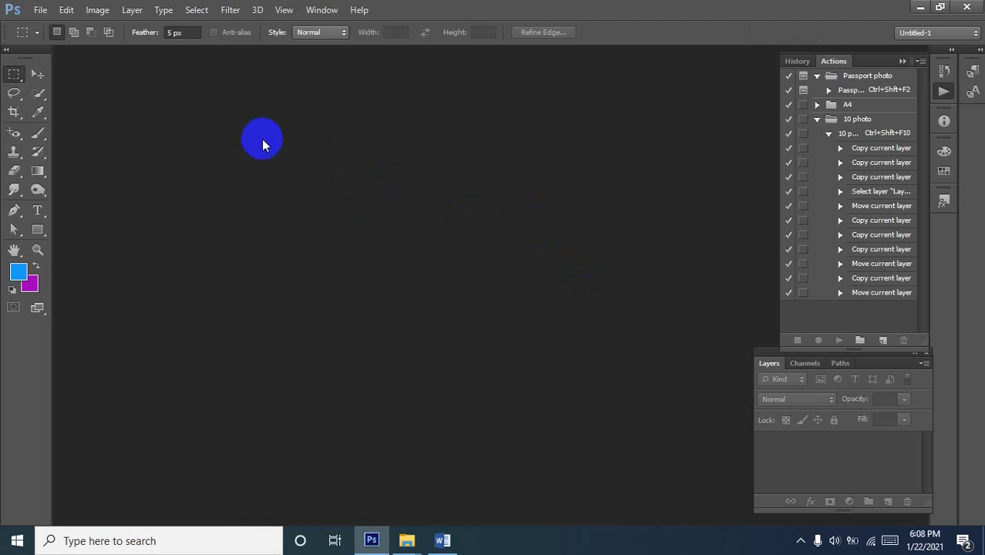
{"action": "double_click", "coordinate": [330, 206]}
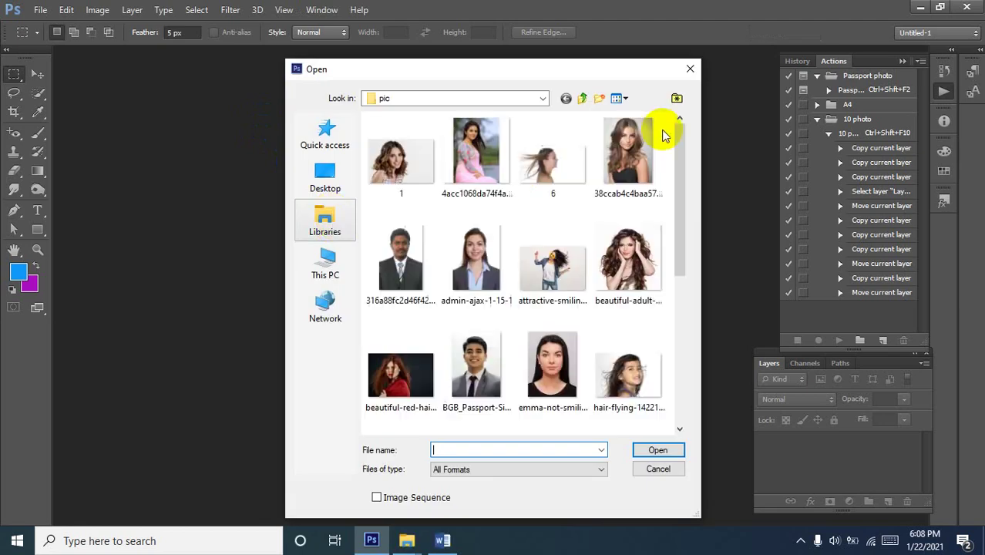
{"action": "left_click", "coordinate": [690, 68]}
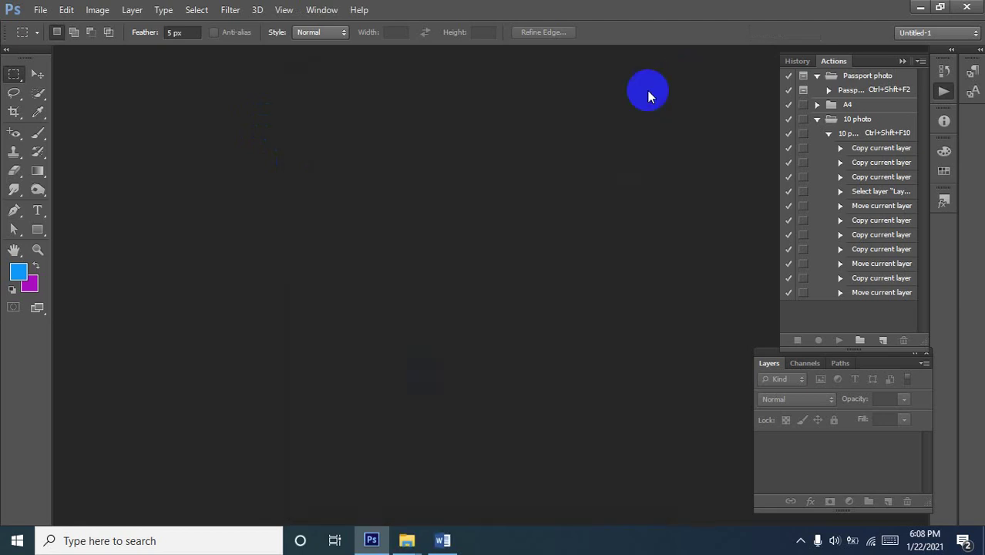
Switch to File Explorer and go to the GD Class 10 batch 4th folder.
{"action": "mouse_move", "coordinate": [407, 536]}
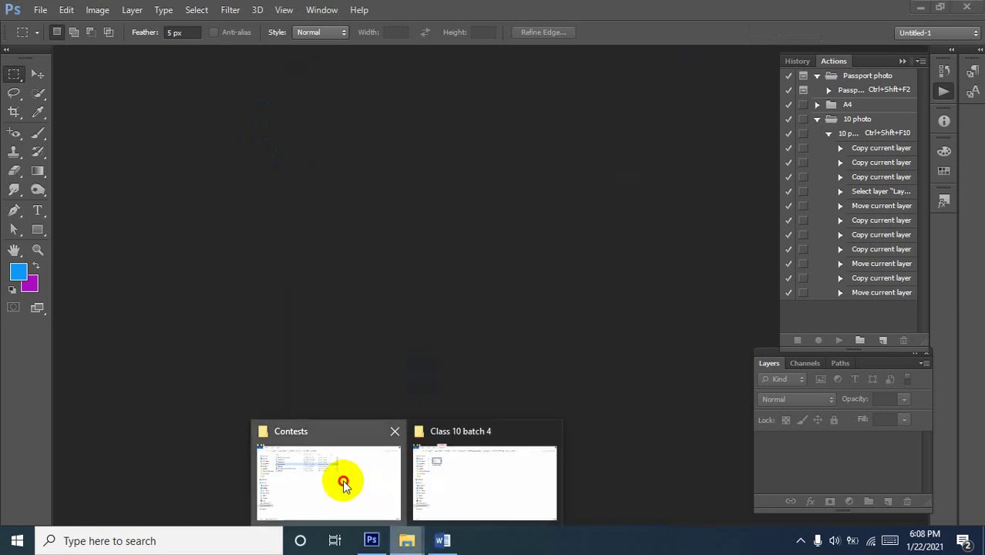
{"action": "left_click", "coordinate": [340, 419]}
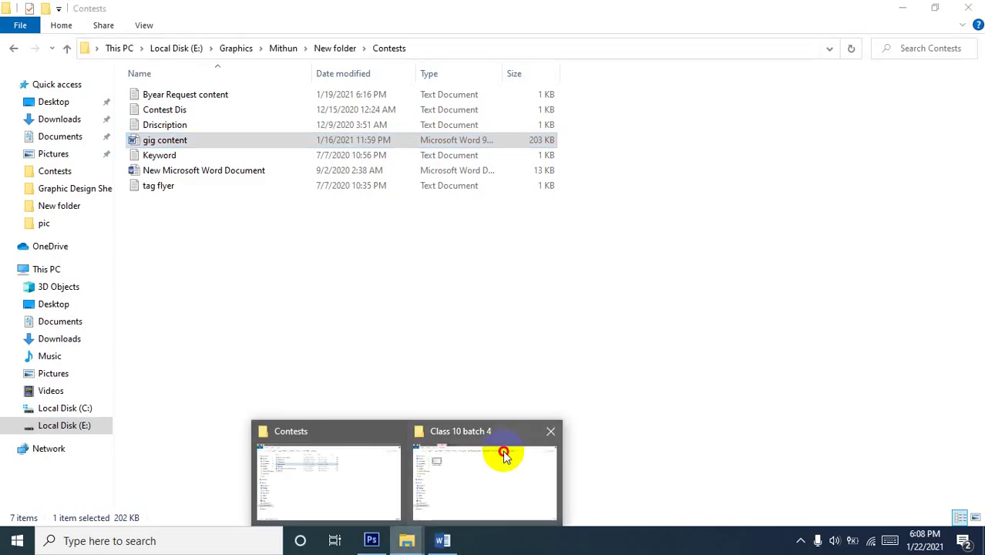
{"action": "left_click", "coordinate": [504, 456]}
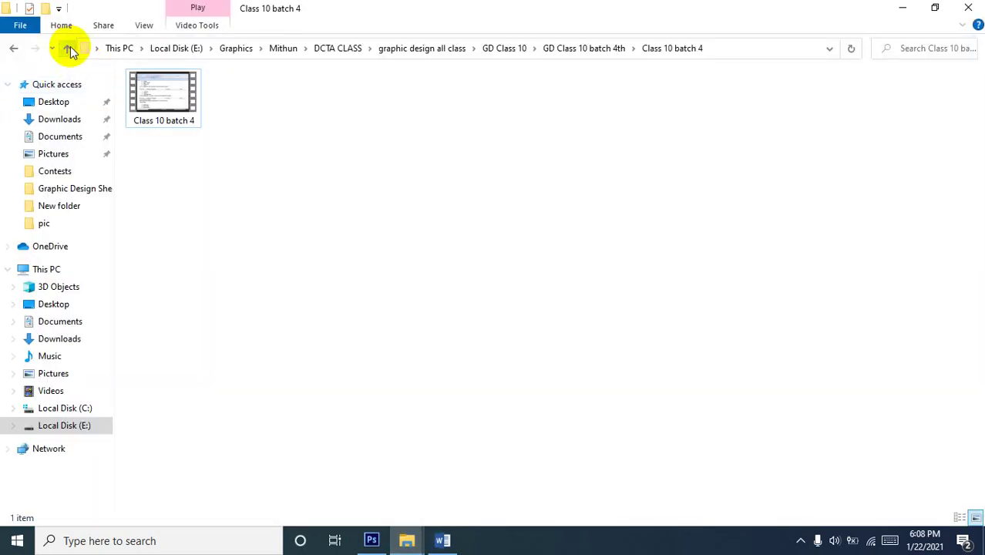
{"action": "left_click", "coordinate": [68, 48]}
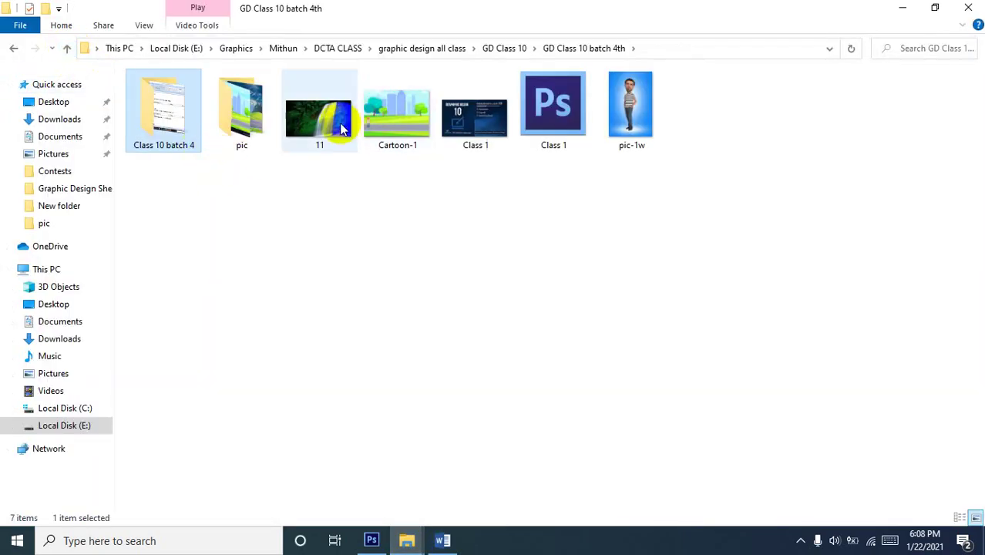
View the waterfall animation 11 and the caricature image pic-1w, closing each one after viewing.
{"action": "left_click", "coordinate": [324, 121]}
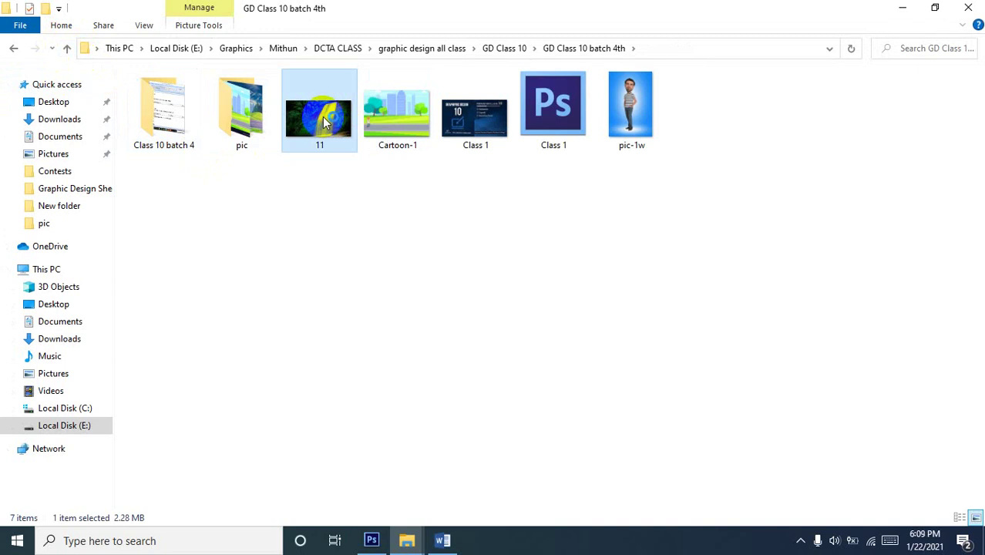
{"action": "double_click", "coordinate": [324, 120]}
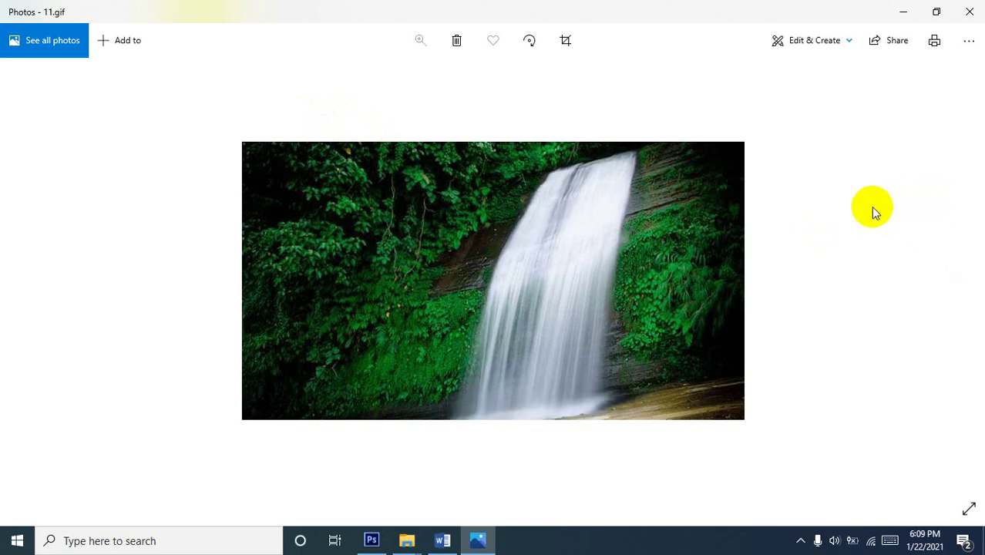
{"action": "left_click", "coordinate": [552, 170]}
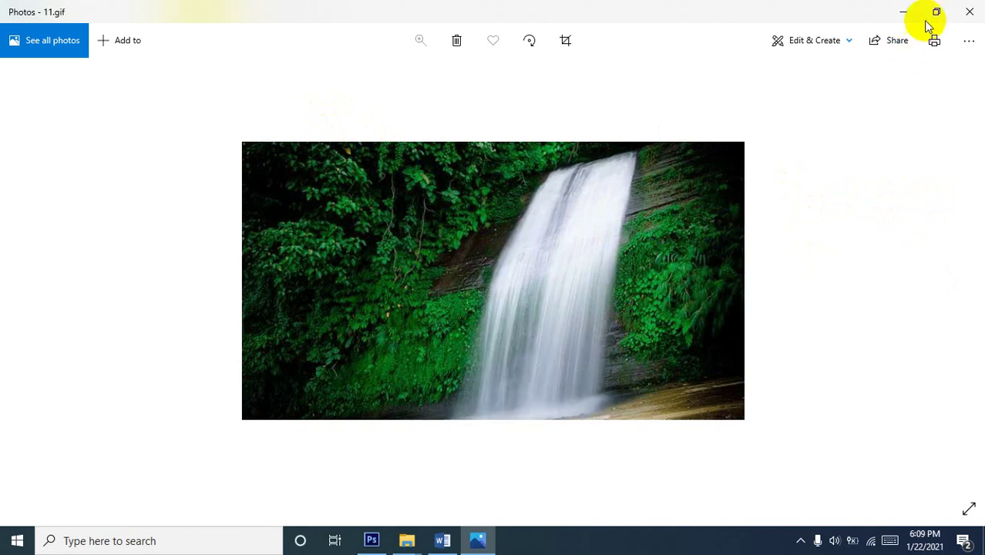
{"action": "left_click", "coordinate": [968, 14]}
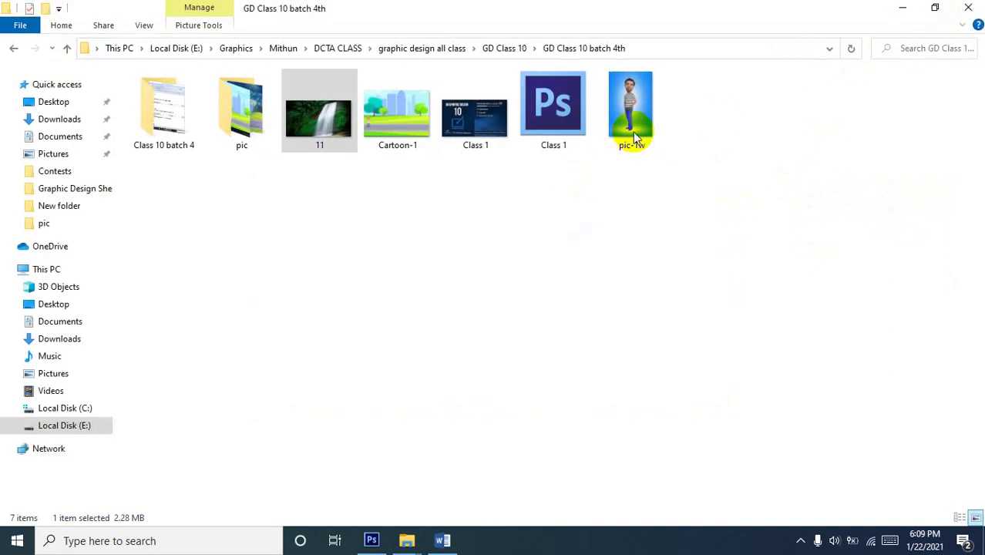
{"action": "left_click", "coordinate": [643, 114]}
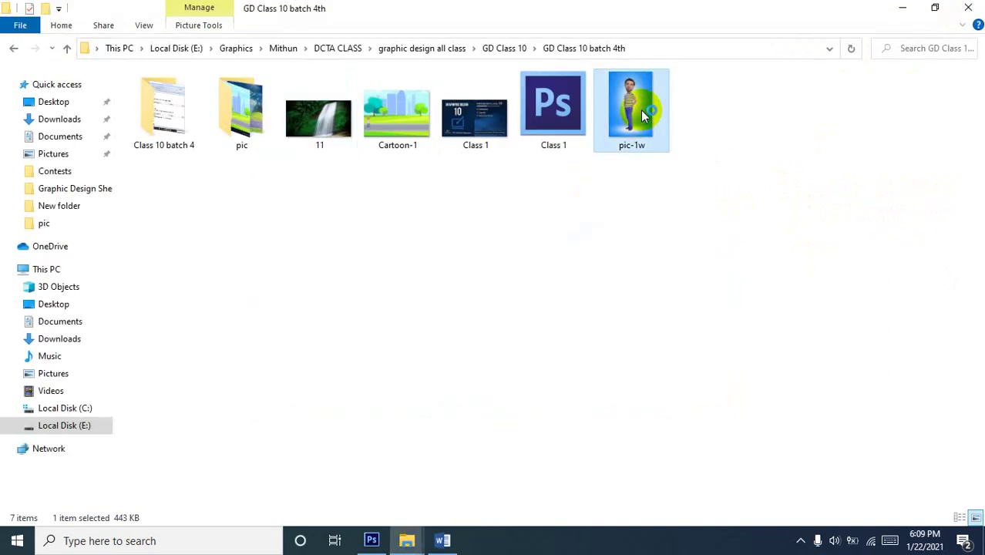
{"action": "double_click", "coordinate": [646, 113]}
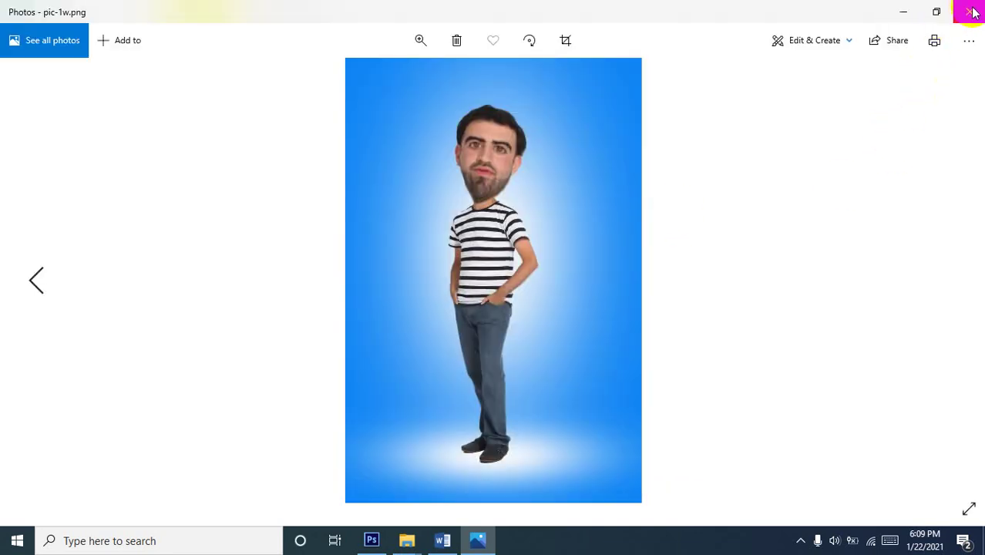
{"action": "left_click", "coordinate": [971, 12]}
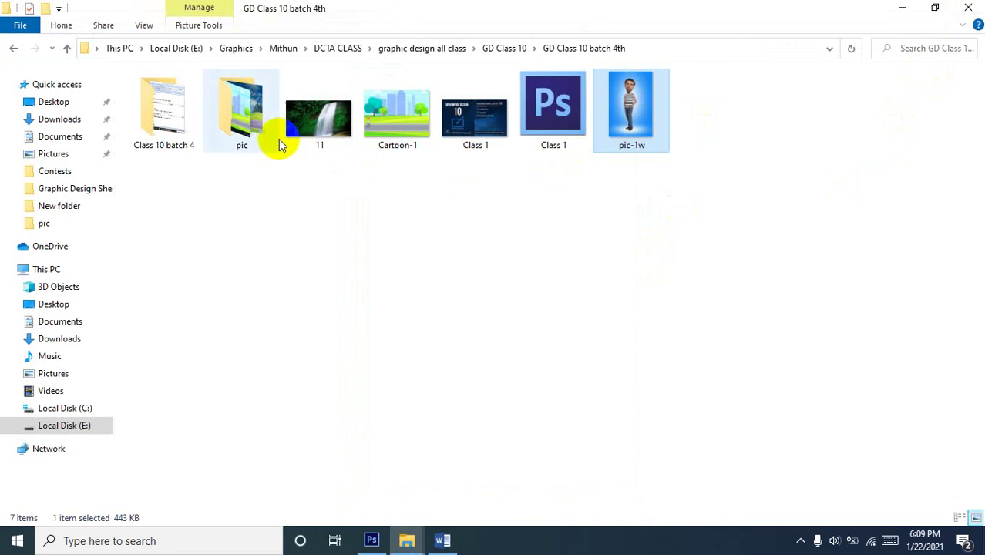
Open the pic folder and view the city park background image 8, closing it after viewing.
{"action": "left_click", "coordinate": [233, 131]}
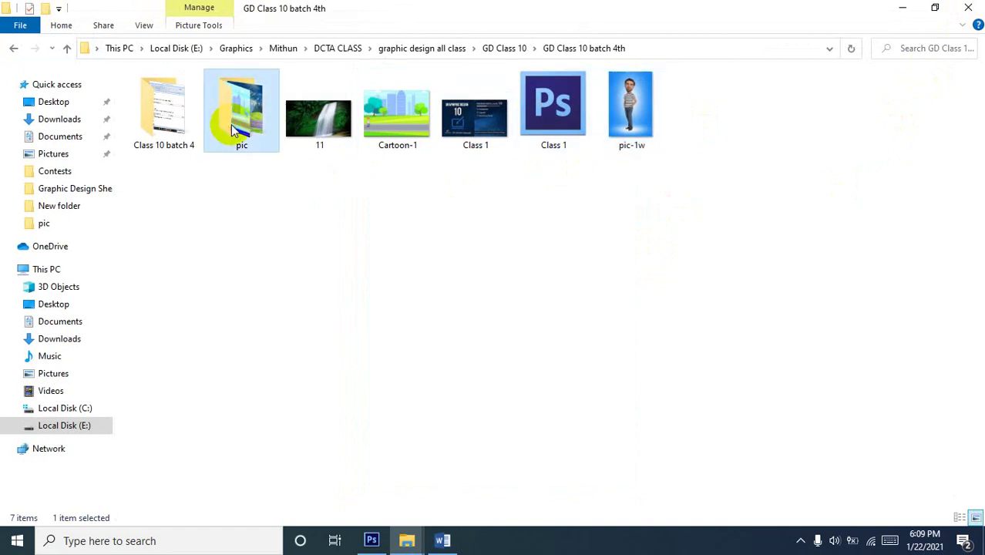
{"action": "double_click", "coordinate": [235, 129]}
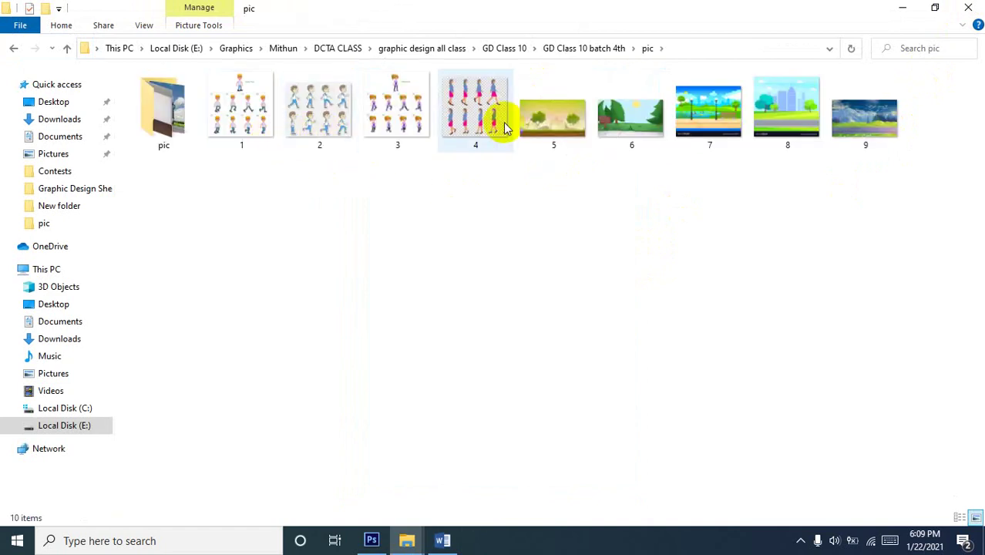
{"action": "left_click", "coordinate": [801, 118]}
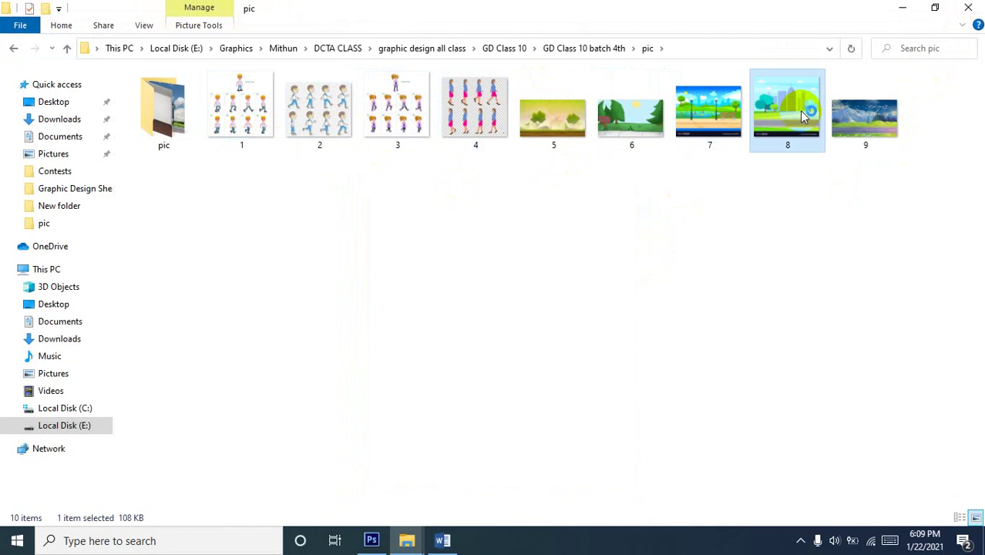
{"action": "double_click", "coordinate": [802, 116]}
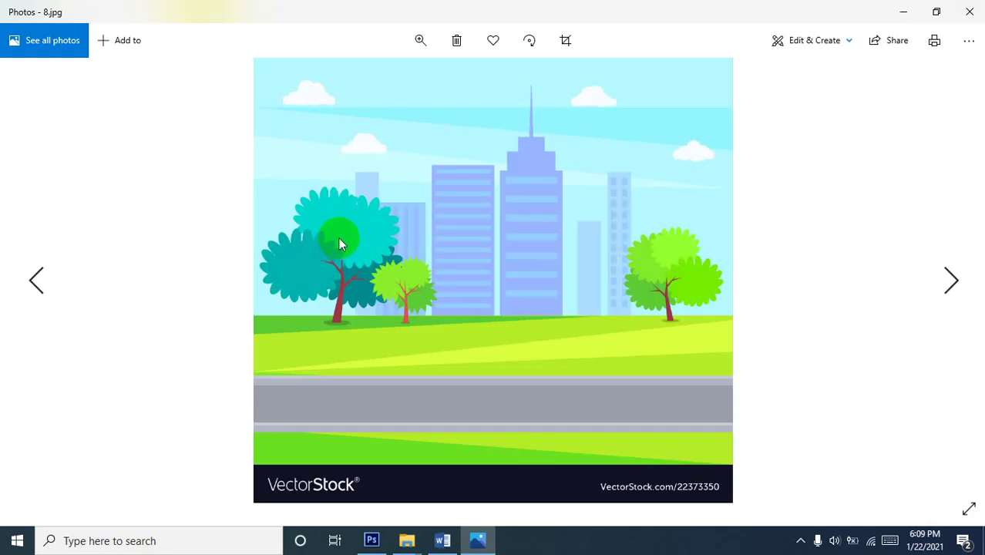
{"action": "left_click", "coordinate": [966, 11]}
View the lakeside park background image 7 and the mountain road background image 9, closing each one.
{"action": "left_click", "coordinate": [690, 128]}
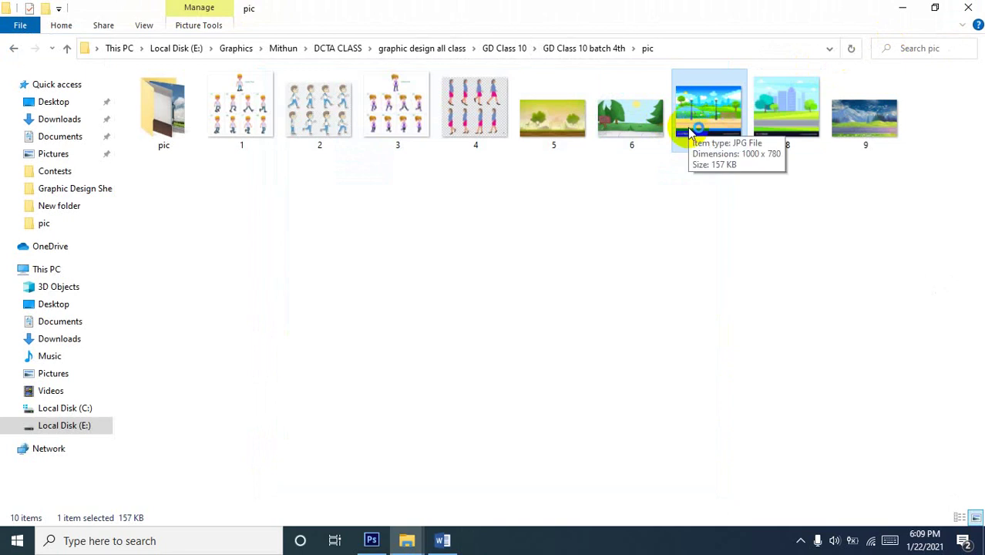
{"action": "double_click", "coordinate": [689, 129]}
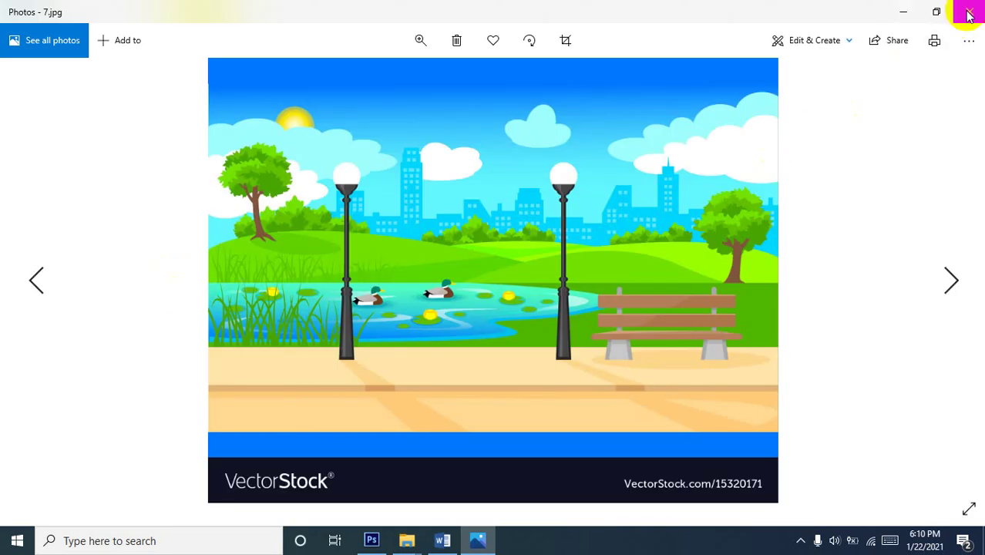
{"action": "left_click", "coordinate": [970, 14]}
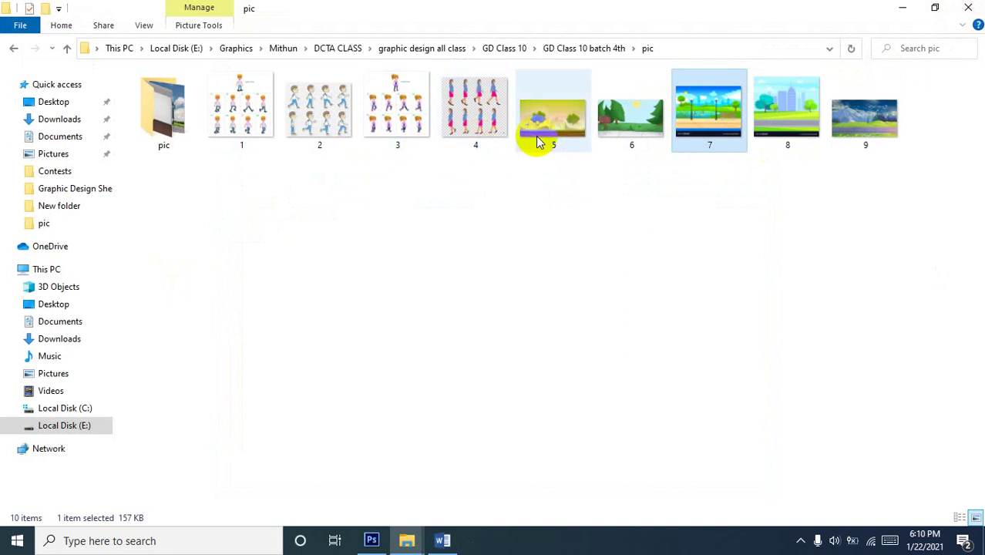
{"action": "left_click", "coordinate": [863, 121]}
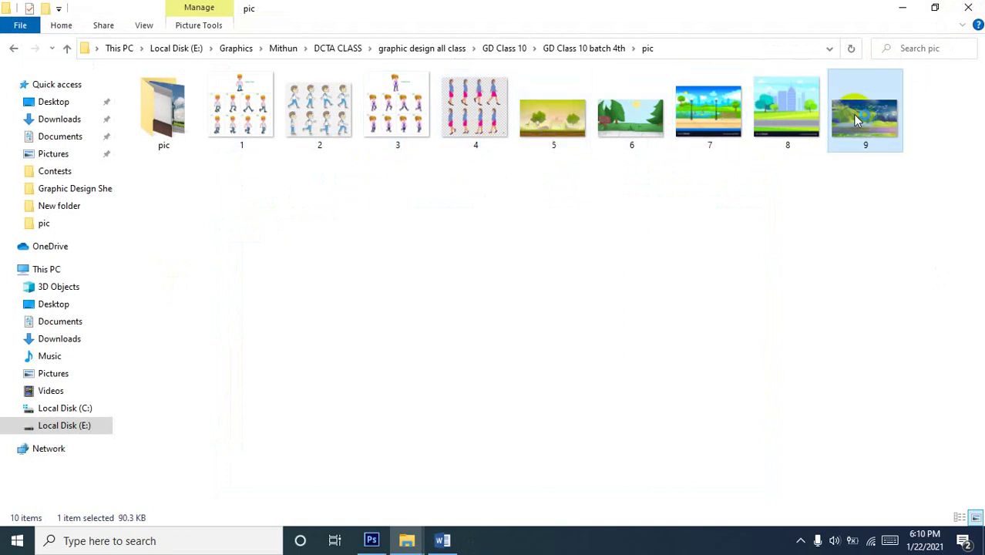
{"action": "double_click", "coordinate": [848, 120]}
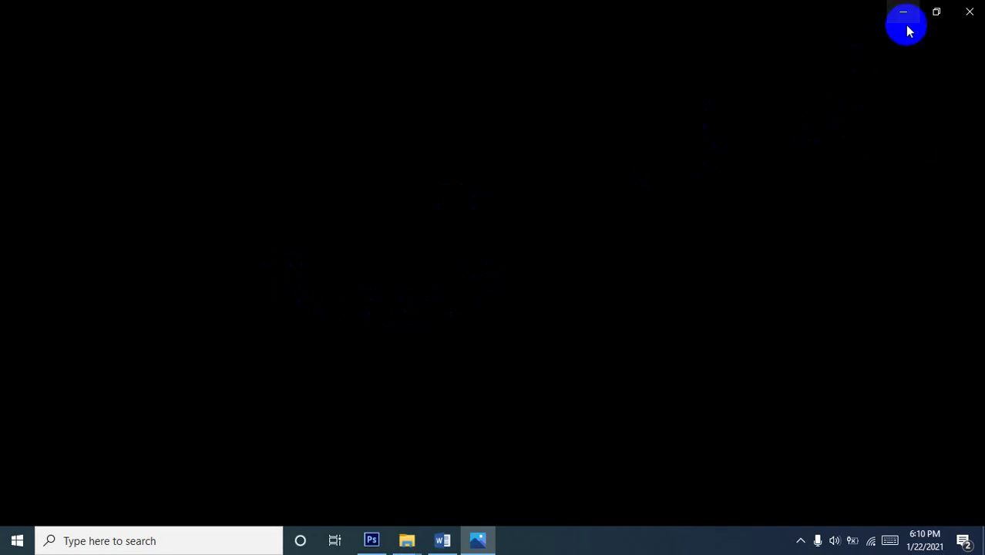
{"action": "left_click", "coordinate": [971, 13]}
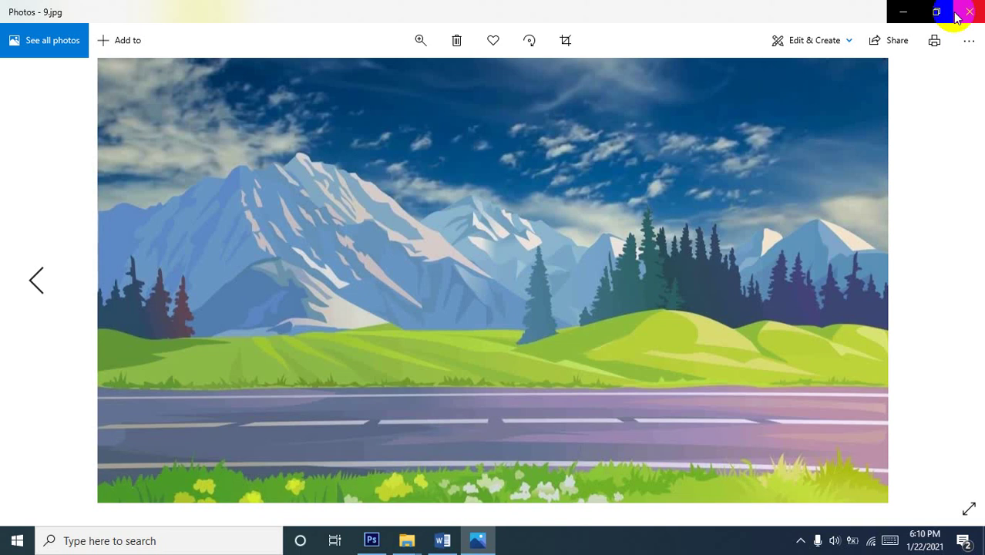
{"action": "left_click", "coordinate": [971, 13]}
Open the nested pic folder and examine its source images, including the running figures and the waterfalls.
{"action": "left_click", "coordinate": [169, 154]}
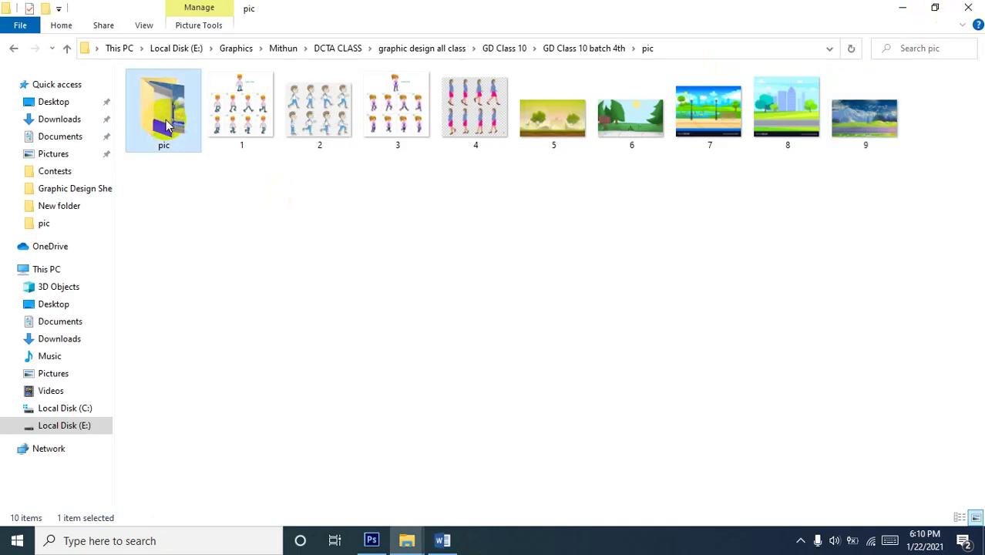
{"action": "key", "text": "Return"}
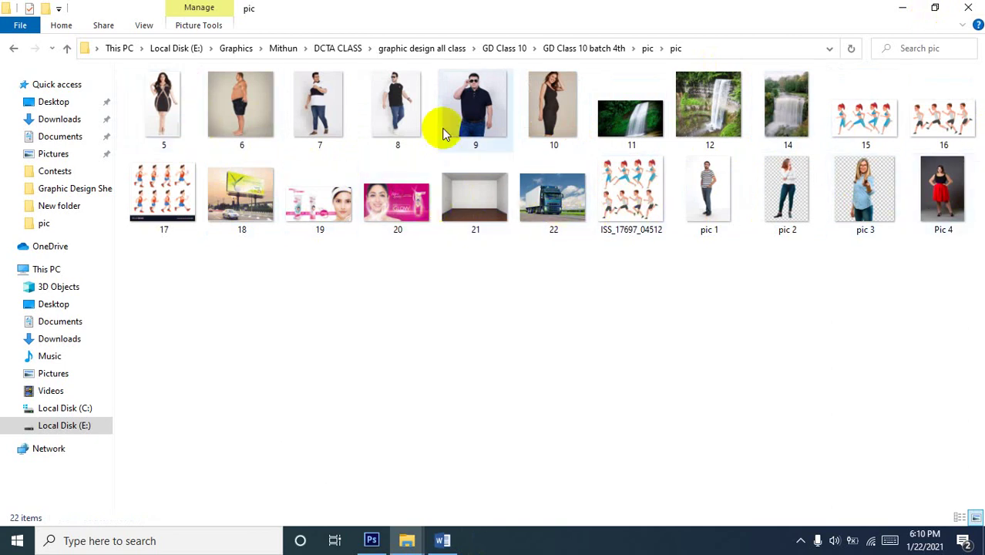
{"action": "left_click", "coordinate": [939, 108]}
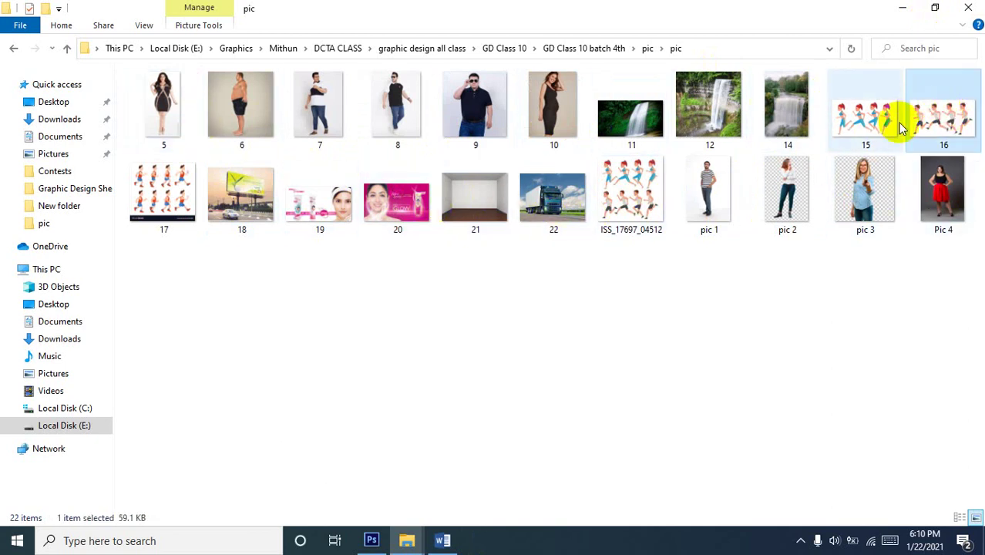
{"action": "left_click", "coordinate": [879, 120]}
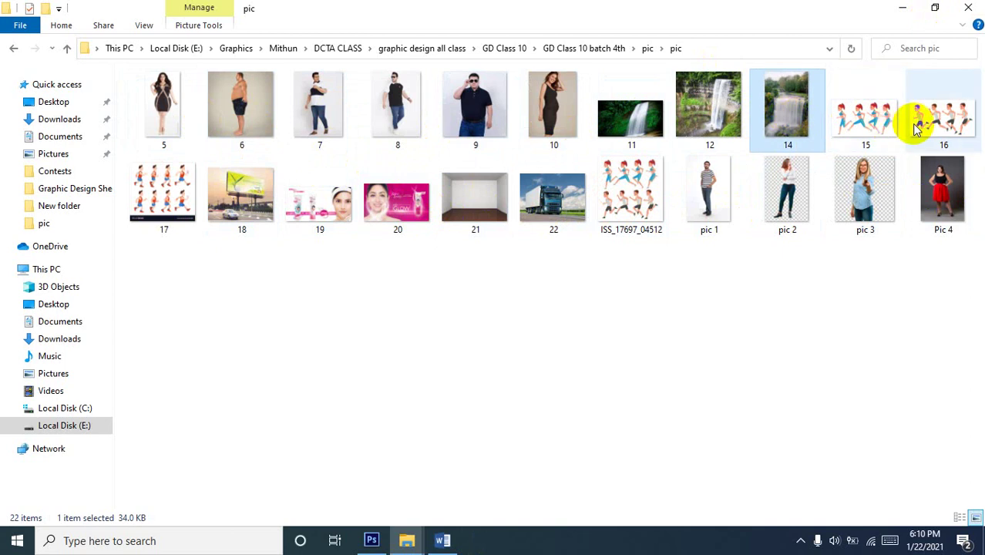
{"action": "left_click", "coordinate": [956, 122]}
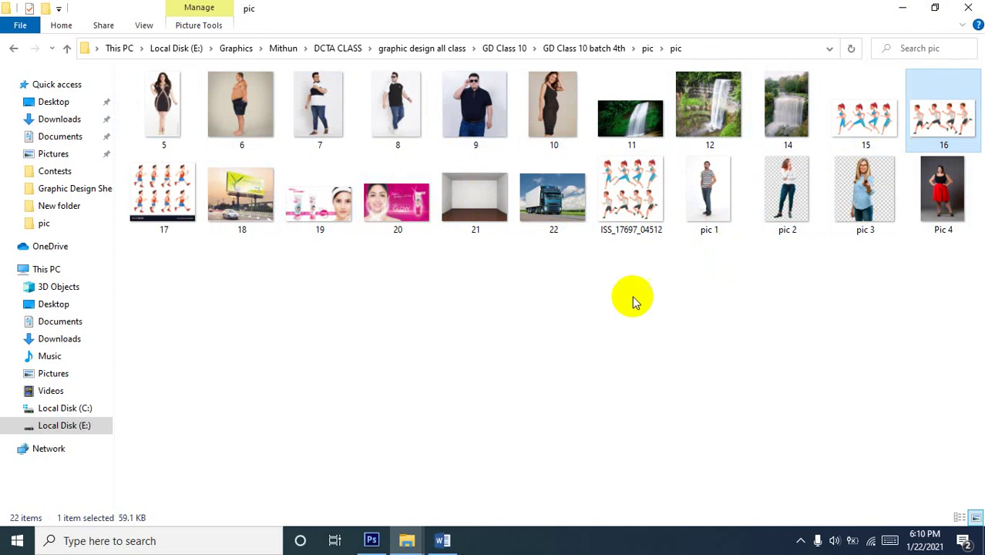
{"action": "left_click", "coordinate": [485, 324]}
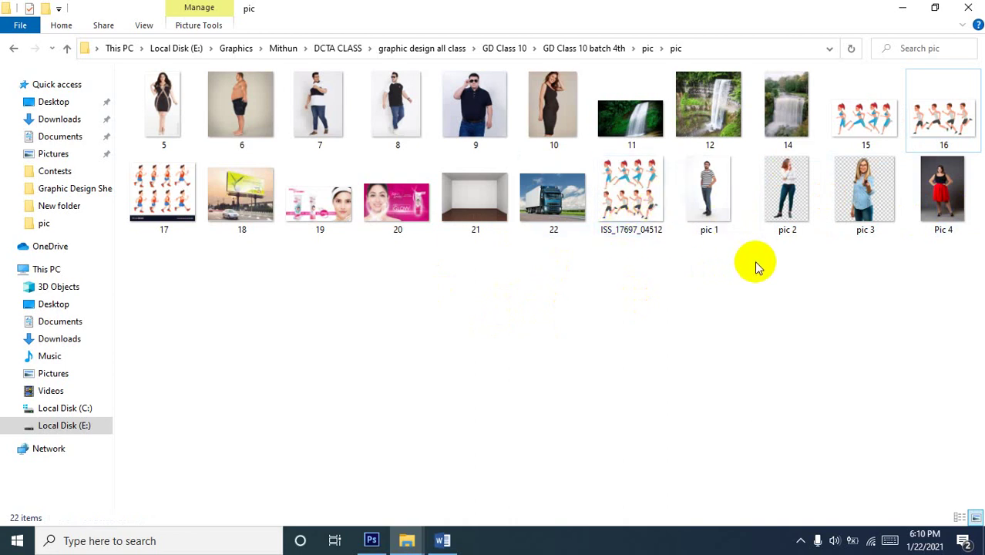
{"action": "left_click", "coordinate": [974, 12]}
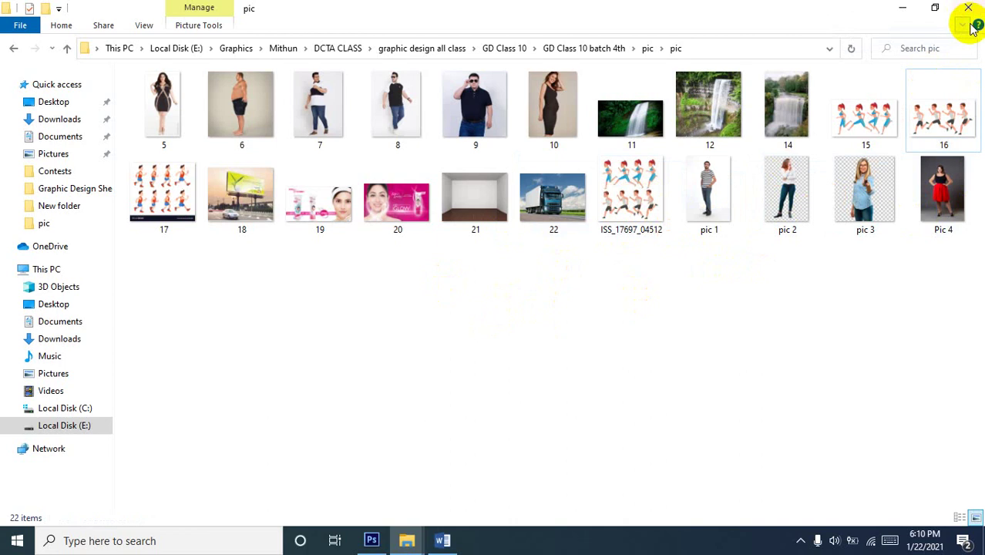
Switch to Photoshop, start opening a file and browse to the GD Class 10 folder inside graphic design all class.
{"action": "left_click", "coordinate": [822, 71]}
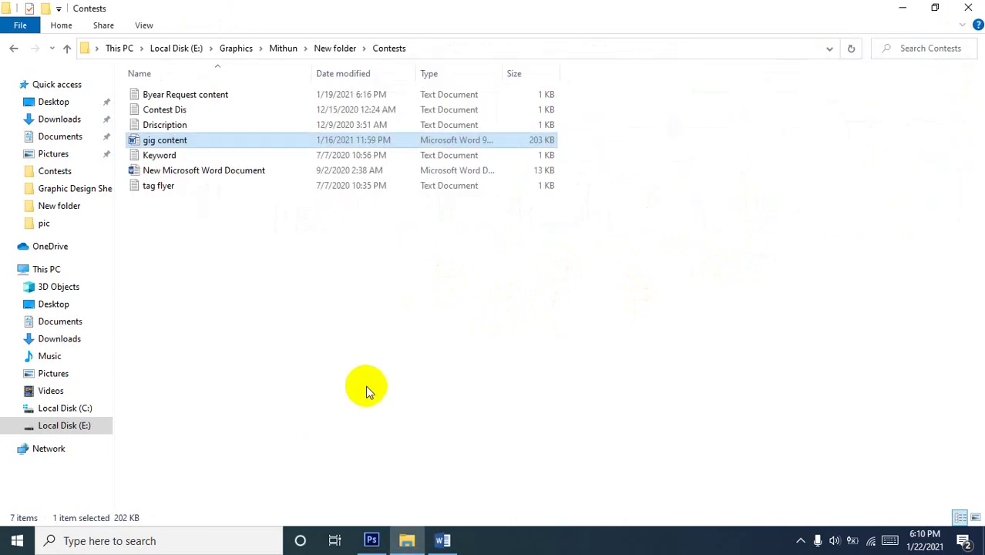
{"action": "left_click", "coordinate": [376, 541]}
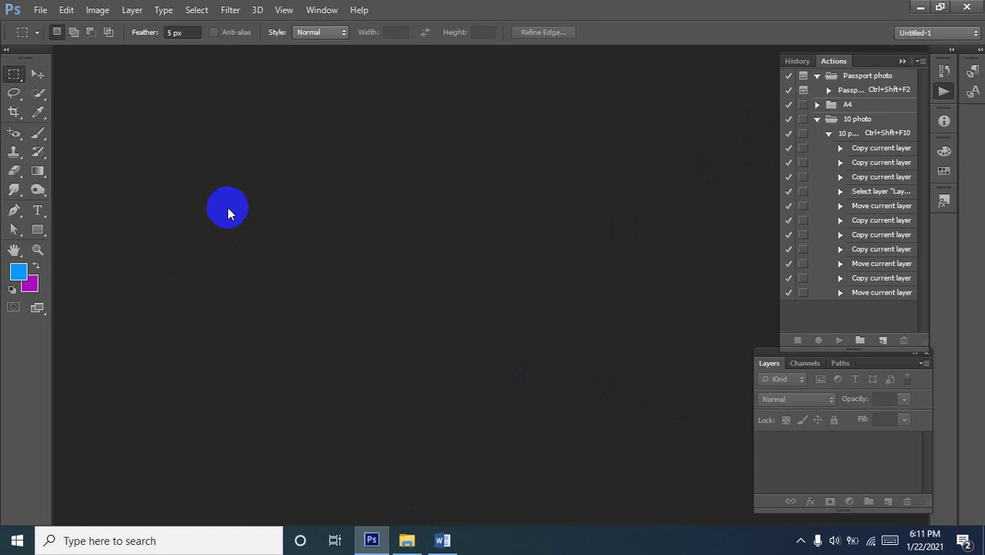
{"action": "double_click", "coordinate": [227, 207]}
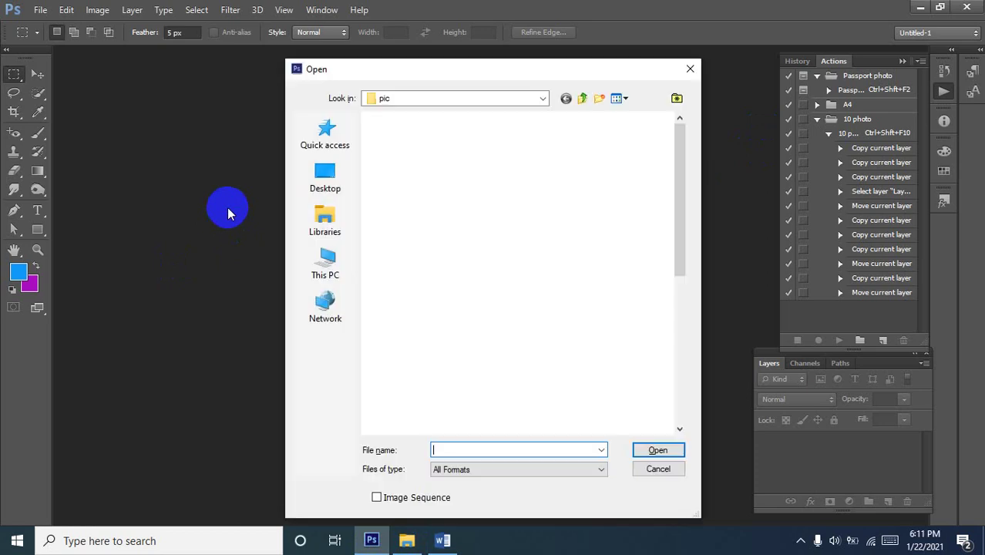
{"action": "left_click", "coordinate": [586, 98]}
{"action": "left_click", "coordinate": [584, 97]}
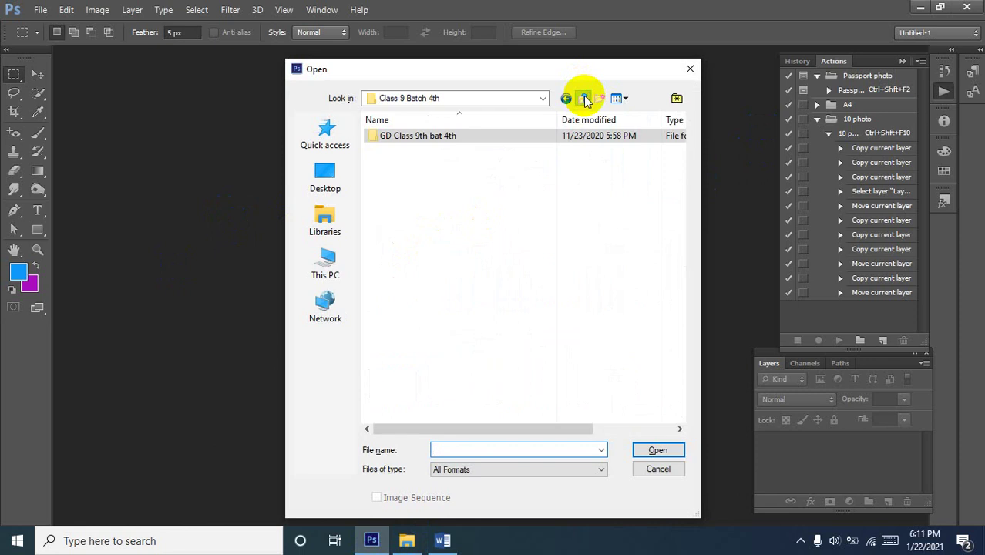
{"action": "left_click", "coordinate": [585, 98]}
{"action": "left_click", "coordinate": [585, 99]}
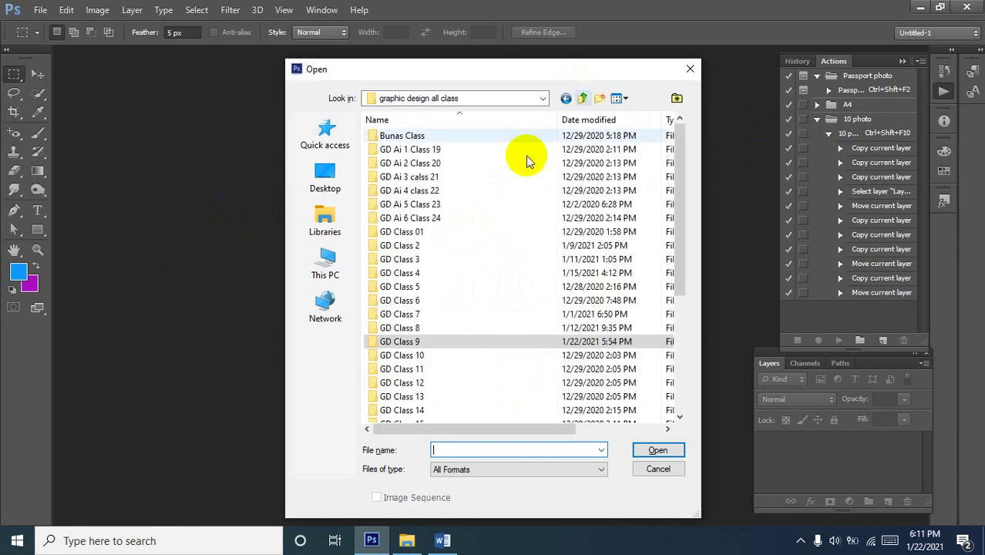
{"action": "left_click", "coordinate": [444, 362]}
{"action": "double_click", "coordinate": [444, 362]}
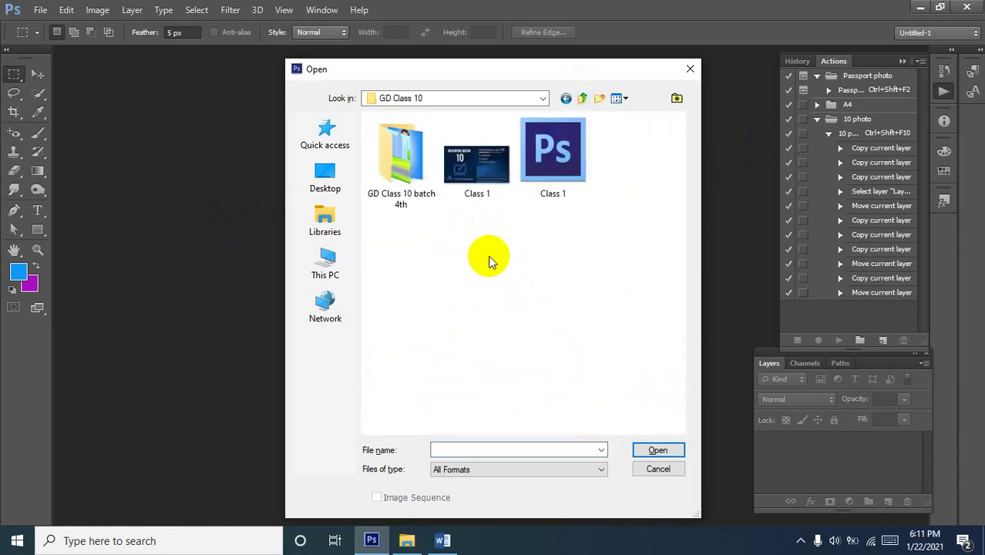
Browse through the GD Class 10 batch 4th folder to the pic folder nested inside its pic folder.
{"action": "double_click", "coordinate": [401, 188]}
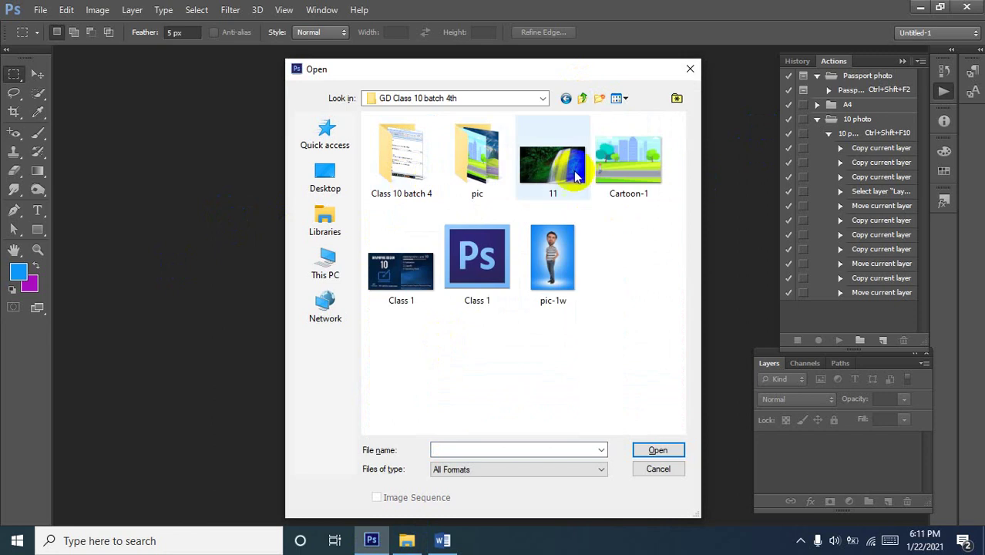
{"action": "left_click", "coordinate": [551, 166]}
{"action": "left_click", "coordinate": [487, 176]}
{"action": "double_click", "coordinate": [487, 176]}
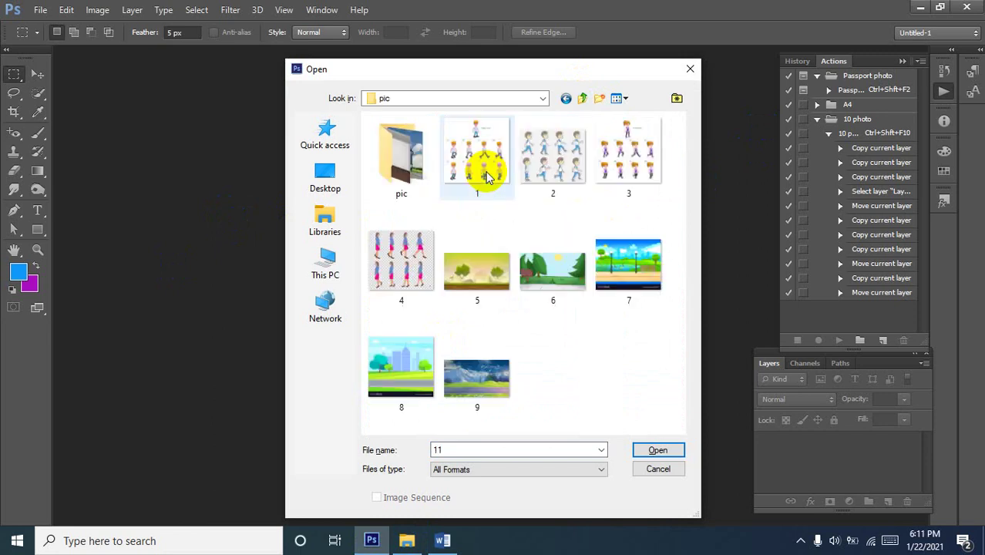
{"action": "left_click", "coordinate": [583, 100]}
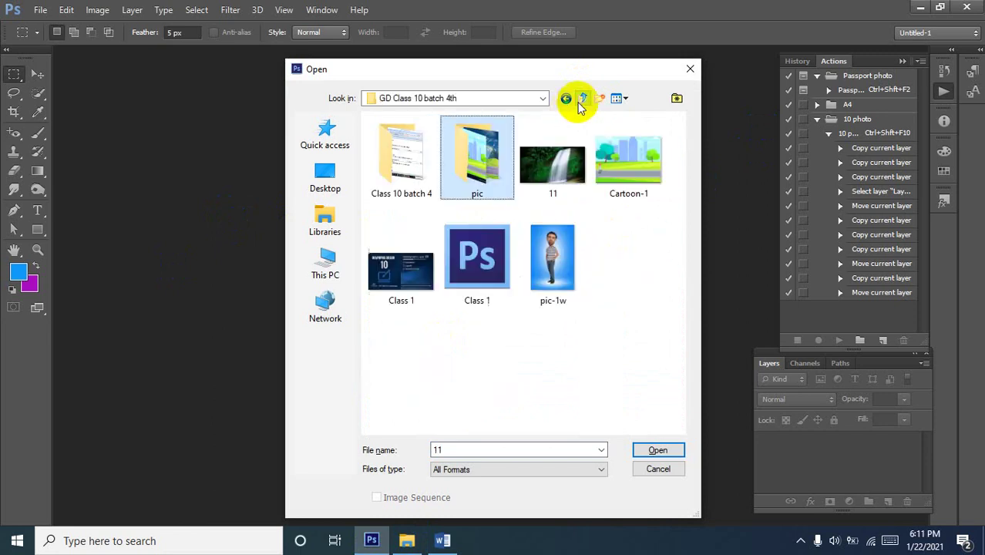
{"action": "double_click", "coordinate": [390, 164]}
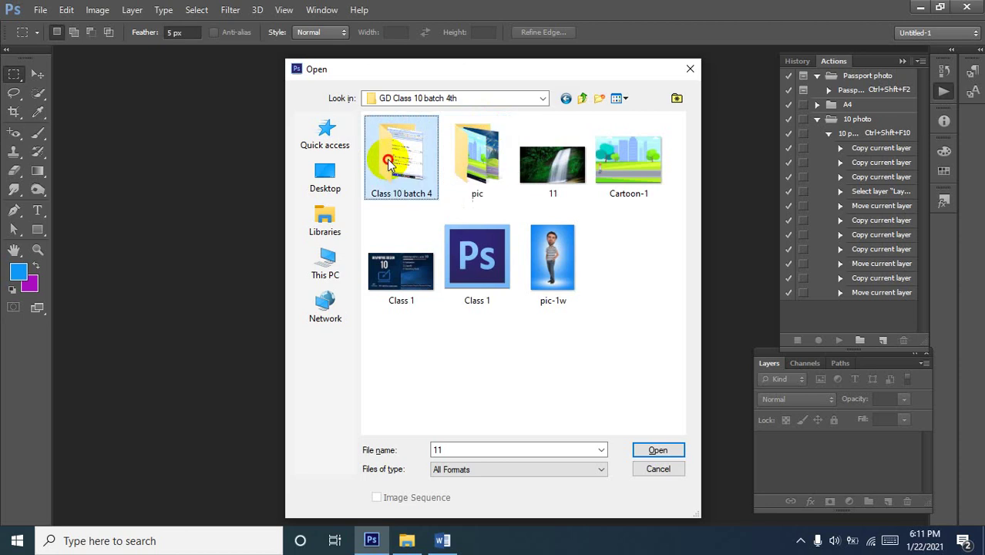
{"action": "left_click", "coordinate": [583, 98]}
{"action": "double_click", "coordinate": [485, 157]}
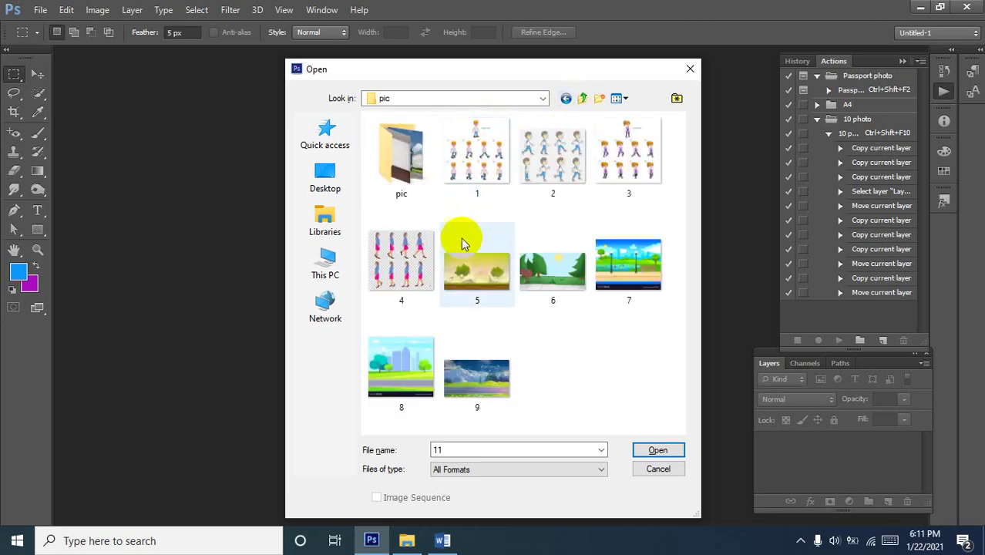
{"action": "double_click", "coordinate": [401, 159]}
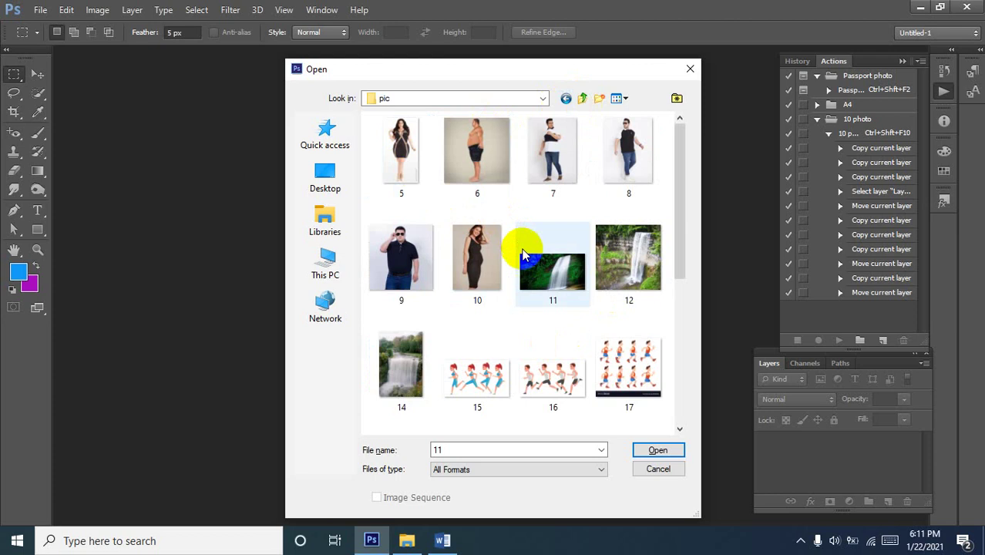
Look through the source images and open the waterfall image 11.
{"action": "left_click", "coordinate": [559, 280]}
{"action": "scroll", "coordinate": [553, 267], "scroll_direction": "down", "scroll_amount": 4}
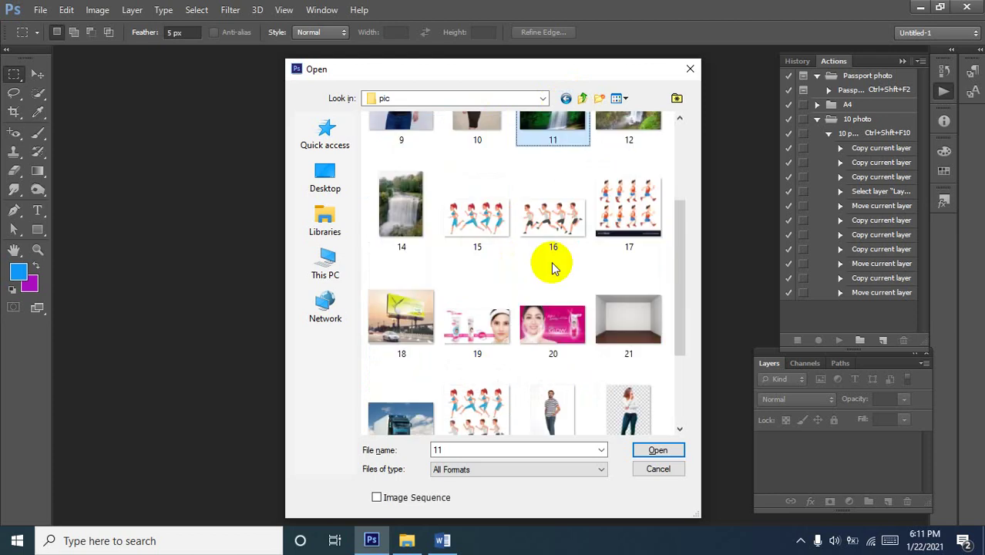
{"action": "scroll", "coordinate": [553, 267], "scroll_direction": "up", "scroll_amount": 4}
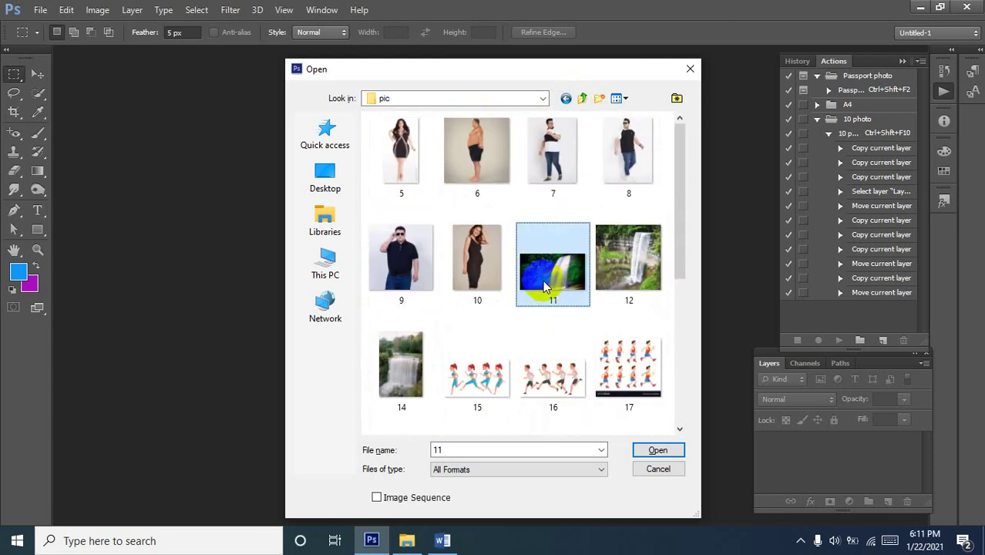
{"action": "scroll", "coordinate": [578, 339], "scroll_direction": "down", "scroll_amount": 4}
{"action": "scroll", "coordinate": [547, 368], "scroll_direction": "up", "scroll_amount": 4}
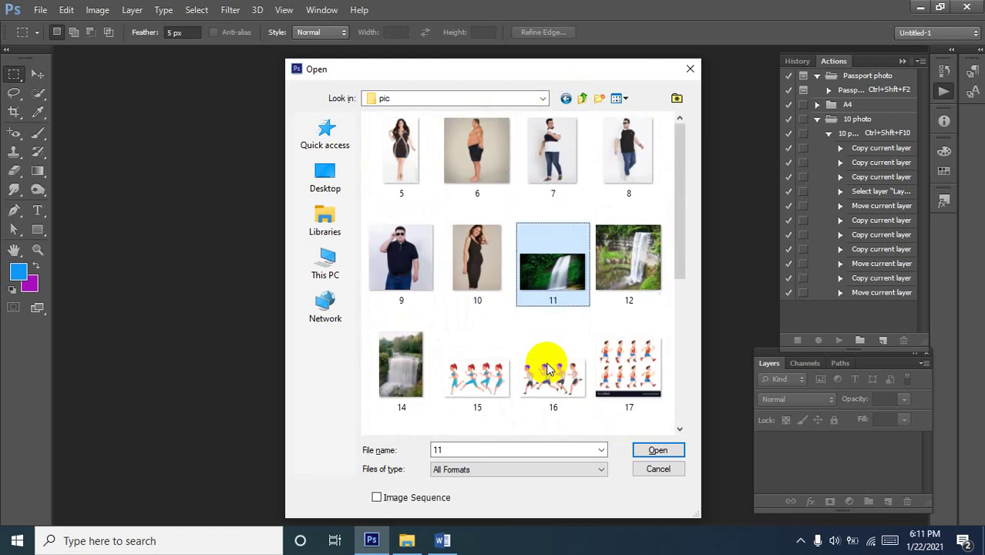
{"action": "left_click", "coordinate": [658, 450]}
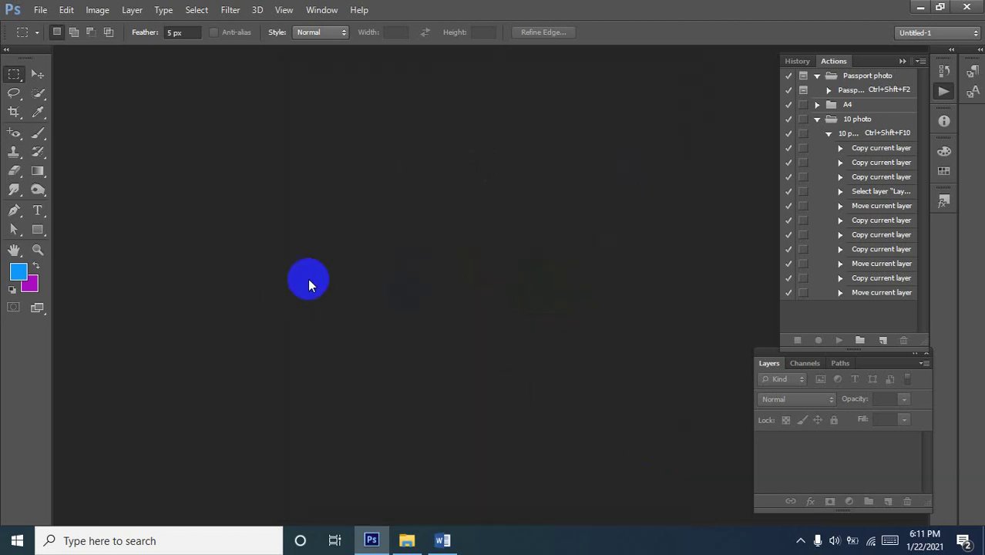
Activate the Move tool, check the Class # 10 topic list in the Word outline and return to the waterfall image in Photoshop.
{"action": "left_click", "coordinate": [38, 75]}
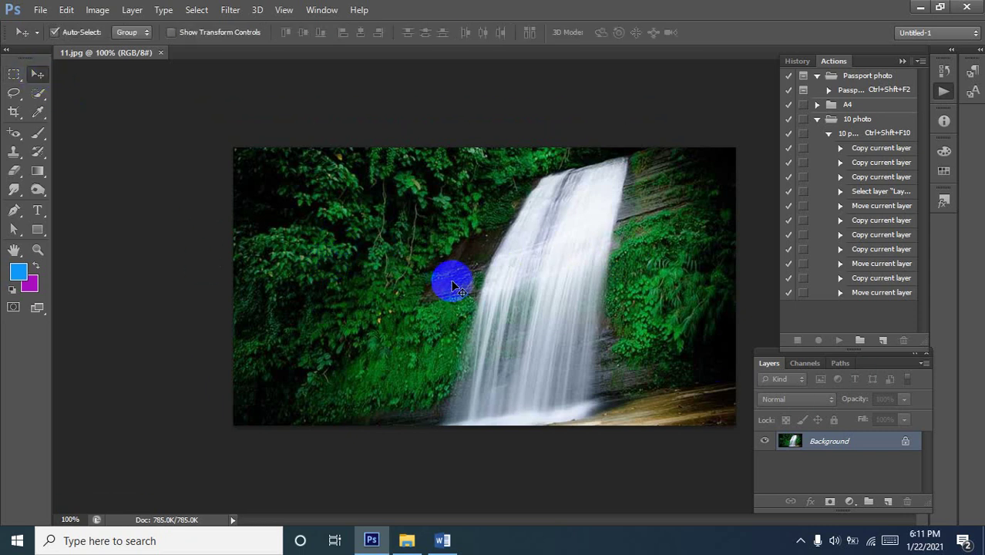
{"action": "left_click", "coordinate": [442, 541]}
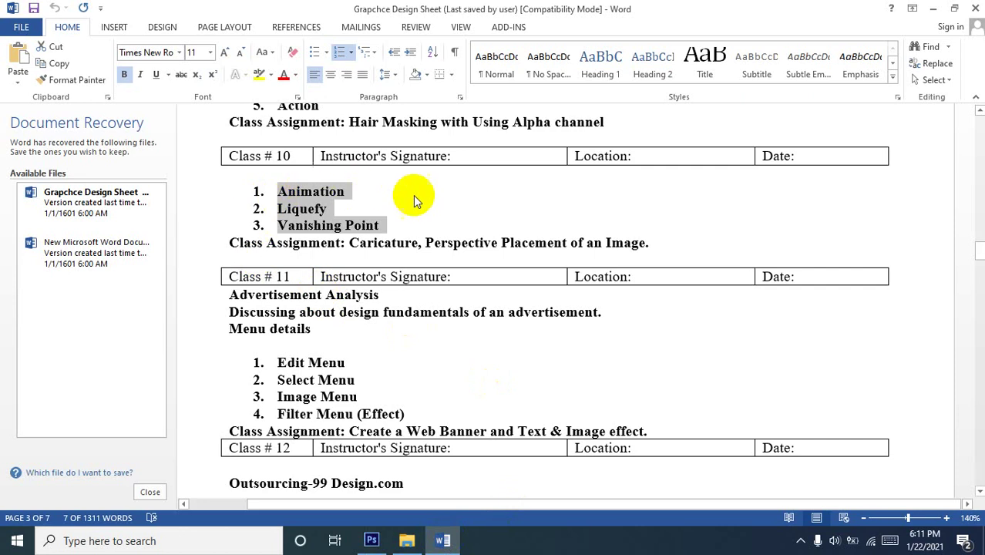
{"action": "left_click", "coordinate": [932, 9]}
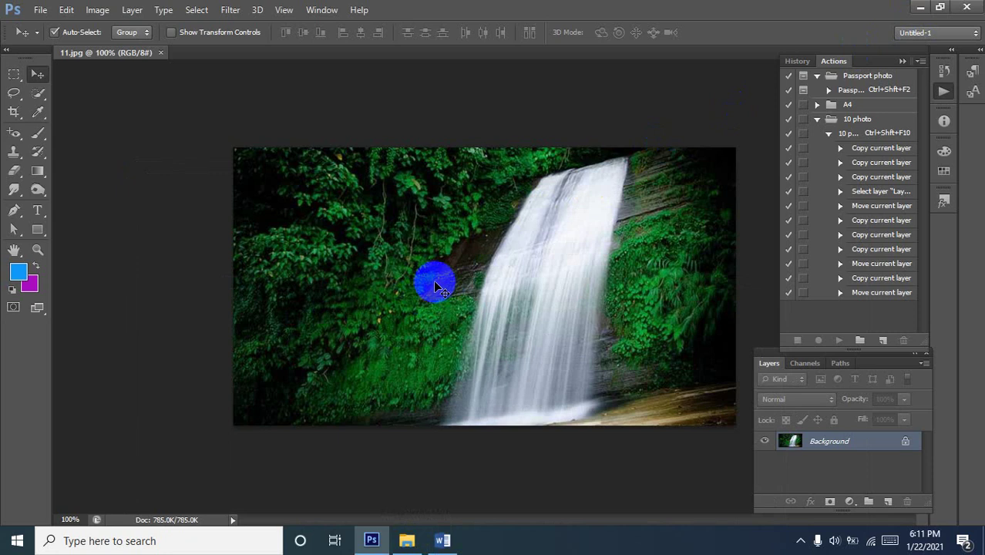
Reset the colours to black and white, enter Quick Mask mode and paint over the waterfall with a 70 px brush.
{"action": "key", "text": "d"}
{"action": "key", "text": "q"}
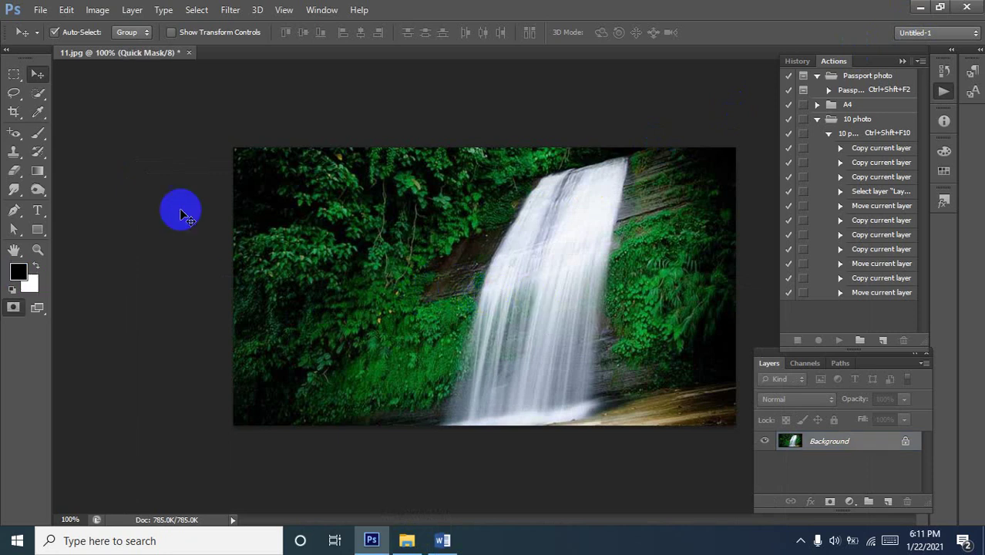
{"action": "left_click", "coordinate": [38, 135]}
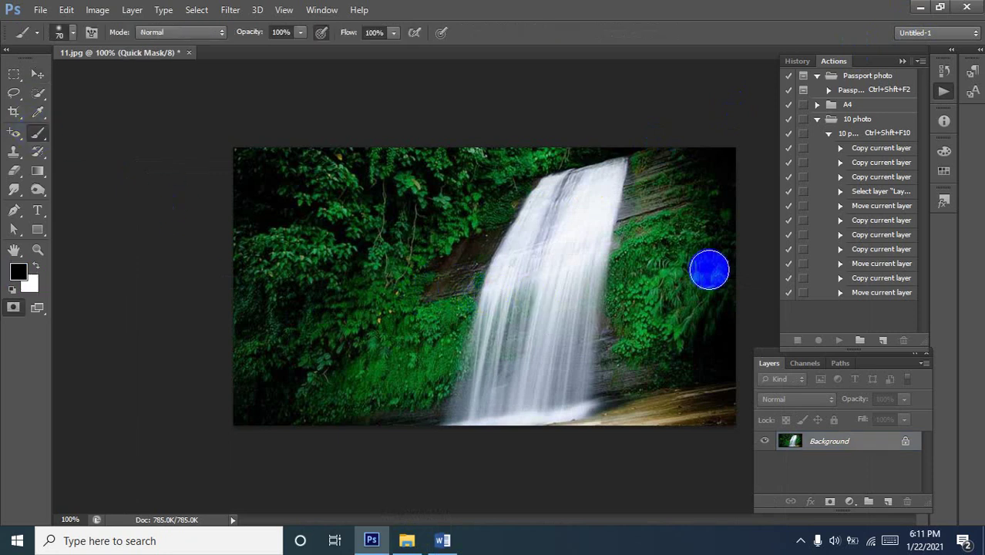
{"action": "mouse_move", "coordinate": [570, 238]}
{"action": "left_mouse_down"}
{"action": "mouse_move", "coordinate": [576, 215]}
{"action": "mouse_move", "coordinate": [582, 254]}
{"action": "mouse_move", "coordinate": [554, 330]}
{"action": "mouse_move", "coordinate": [565, 286]}
{"action": "mouse_move", "coordinate": [537, 260]}
{"action": "mouse_move", "coordinate": [519, 350]}
{"action": "mouse_move", "coordinate": [565, 382]}
{"action": "mouse_move", "coordinate": [600, 193]}
{"action": "mouse_move", "coordinate": [545, 204]}
{"action": "mouse_move", "coordinate": [512, 279]}
{"action": "mouse_move", "coordinate": [491, 399]}
{"action": "mouse_move", "coordinate": [524, 391]}
{"action": "mouse_move", "coordinate": [509, 390]}
{"action": "mouse_move", "coordinate": [490, 337]}
{"action": "mouse_move", "coordinate": [505, 277]}
{"action": "left_mouse_up"}
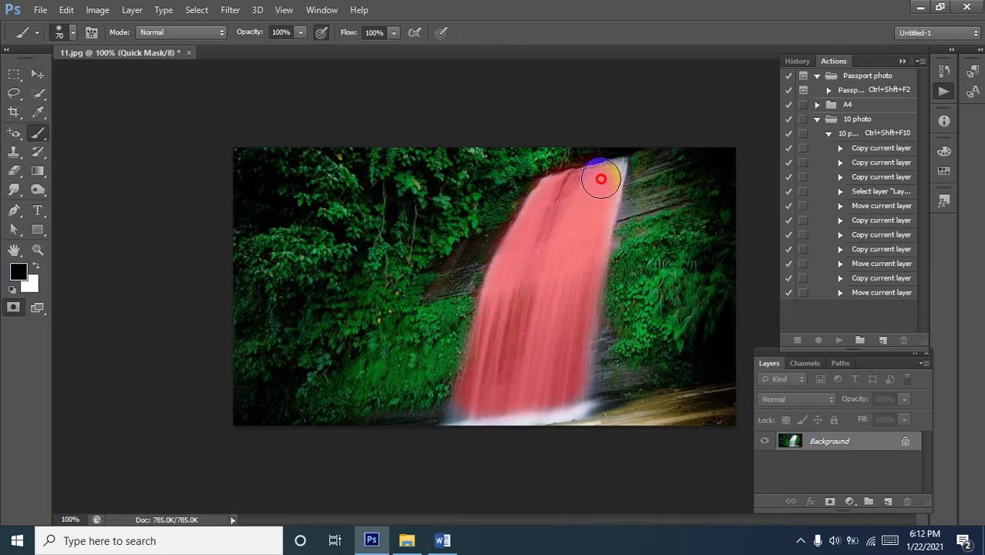
Extend the mask along the waterfall's upper edges with a 30 px brush.
{"action": "left_click_drag", "start_coordinate": [619, 151], "coordinate": [647, 145]}
{"action": "key", "text": "bracketleft"}
{"action": "mouse_move", "coordinate": [571, 208]}
{"action": "left_mouse_down"}
{"action": "mouse_move", "coordinate": [565, 220]}
{"action": "mouse_move", "coordinate": [622, 182]}
{"action": "mouse_move", "coordinate": [549, 483]}
{"action": "left_mouse_up"}
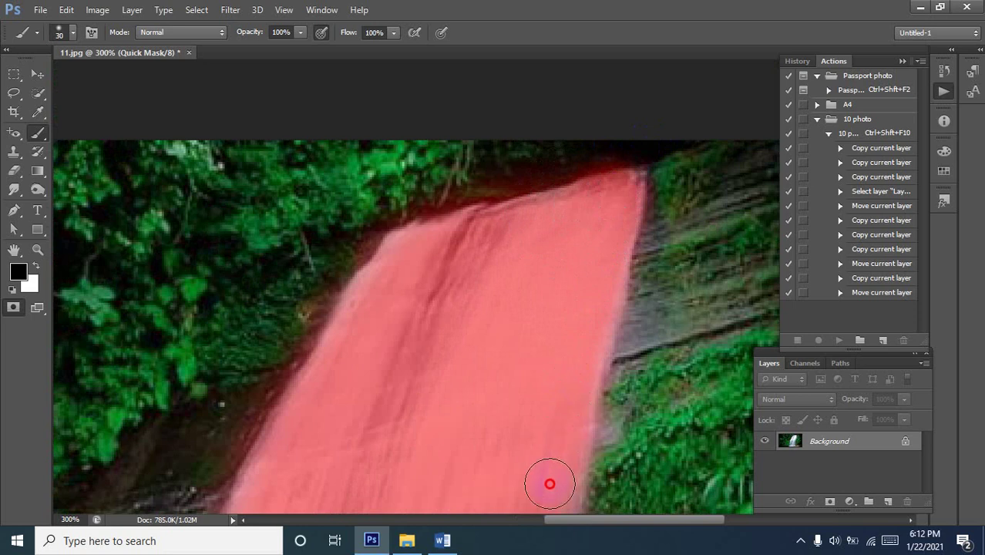
{"action": "left_click", "coordinate": [480, 395], "text": "alt"}
{"action": "left_click", "coordinate": [478, 393], "text": "alt"}
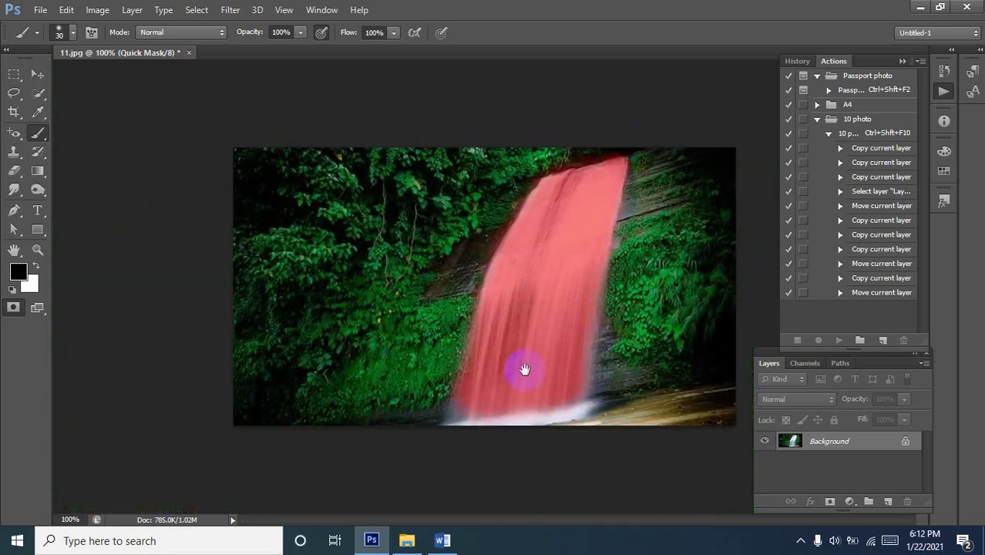
Paint the mask out to both side edges of the waterfall's lower half with the 30 px brush.
{"action": "left_click", "coordinate": [574, 391], "text": "ctrl"}
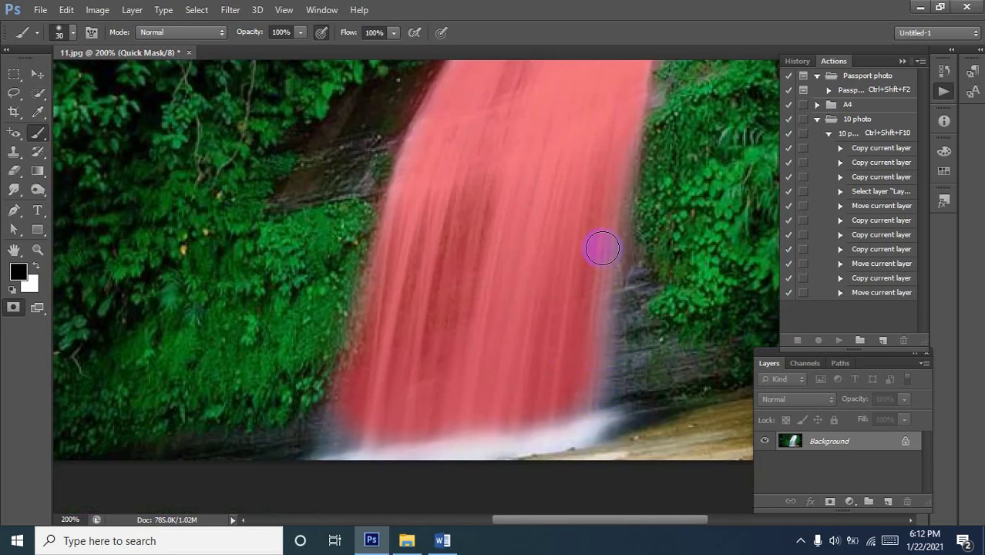
{"action": "mouse_move", "coordinate": [602, 249]}
{"action": "left_mouse_down"}
{"action": "mouse_move", "coordinate": [596, 345]}
{"action": "mouse_move", "coordinate": [578, 398]}
{"action": "left_mouse_up"}
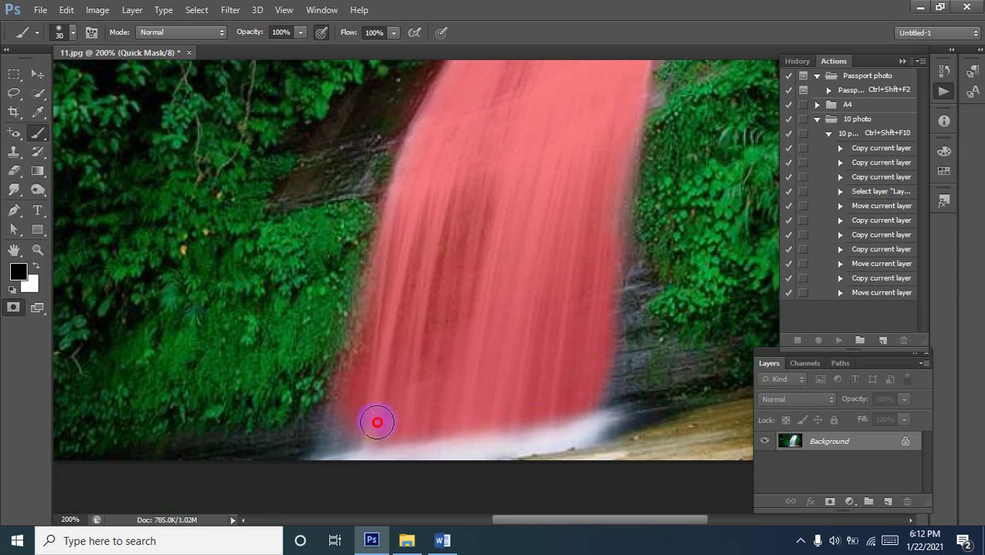
{"action": "mouse_move", "coordinate": [368, 430]}
{"action": "left_mouse_down"}
{"action": "mouse_move", "coordinate": [360, 339]}
{"action": "mouse_move", "coordinate": [380, 272]}
{"action": "mouse_move", "coordinate": [348, 404]}
{"action": "mouse_move", "coordinate": [347, 417]}
{"action": "mouse_move", "coordinate": [408, 170]}
{"action": "left_mouse_up"}
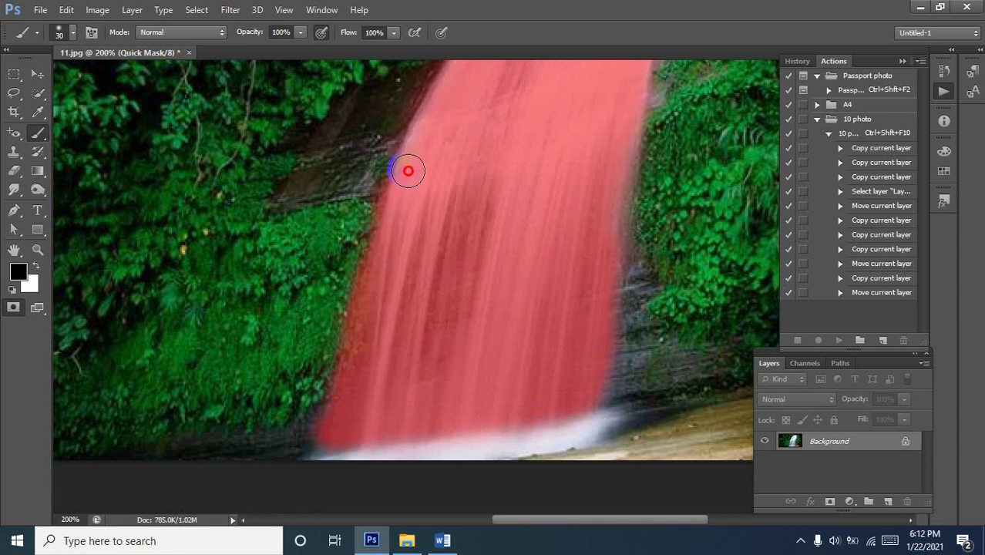
{"action": "mouse_move", "coordinate": [619, 158]}
{"action": "left_mouse_down"}
{"action": "mouse_move", "coordinate": [598, 294]}
{"action": "mouse_move", "coordinate": [586, 174]}
{"action": "left_mouse_up"}
{"action": "left_click", "coordinate": [583, 120], "text": "alt"}
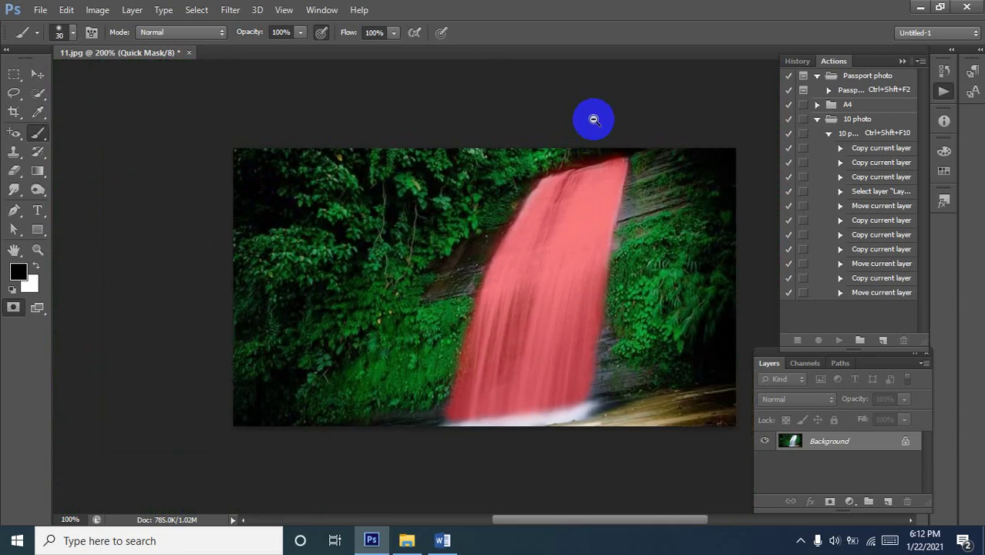
Inspect the mask edges up close and touch up the mask at the lower corner of the waterfall's base.
{"action": "left_click", "coordinate": [558, 183]}
{"action": "left_click", "coordinate": [554, 178]}
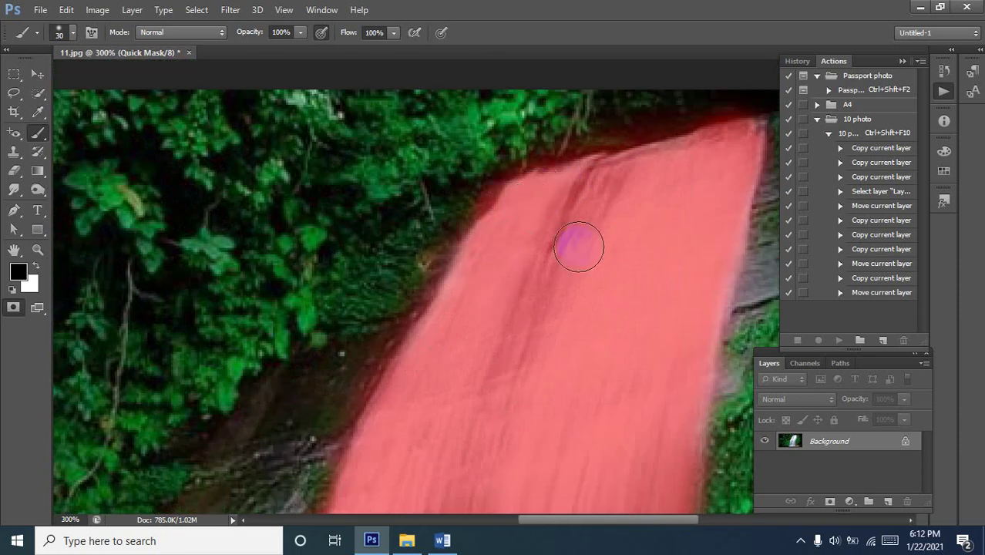
{"action": "scroll", "coordinate": [637, 202], "scroll_direction": "down", "scroll_amount": 3}
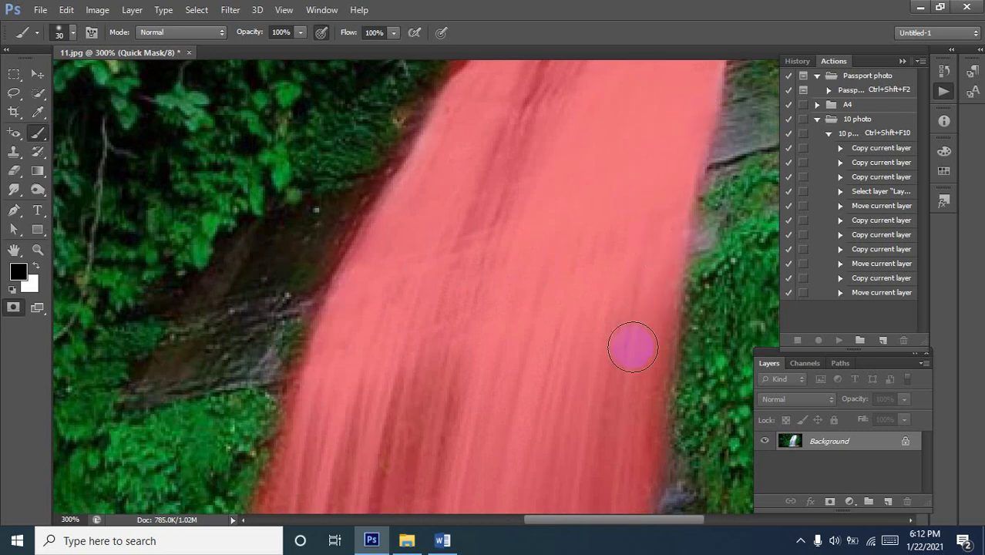
{"action": "left_click", "coordinate": [532, 402], "text": "alt"}
{"action": "left_click", "coordinate": [540, 402], "text": "alt"}
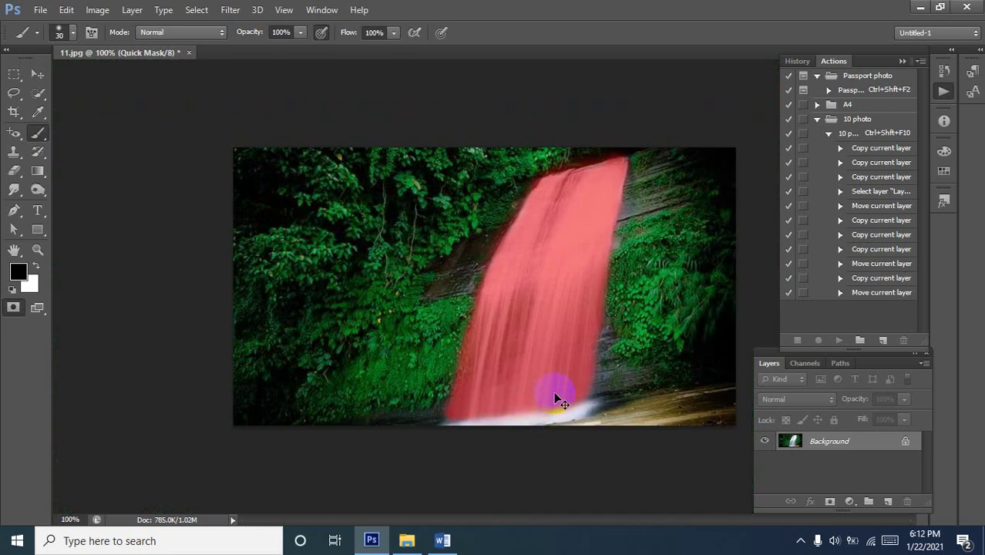
{"action": "mouse_move", "coordinate": [592, 416]}
{"action": "left_mouse_down"}
{"action": "mouse_move", "coordinate": [516, 430]}
{"action": "mouse_move", "coordinate": [465, 428]}
{"action": "mouse_move", "coordinate": [586, 412]}
{"action": "left_mouse_up"}
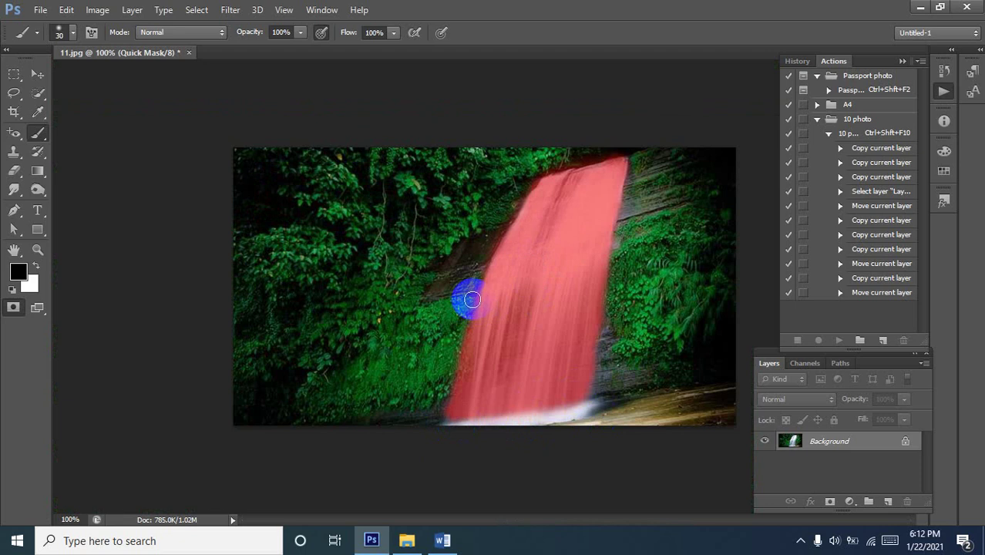
Leave Quick Mask mode and invert the resulting selection so that only the waterfall is selected.
{"action": "key", "text": "q"}
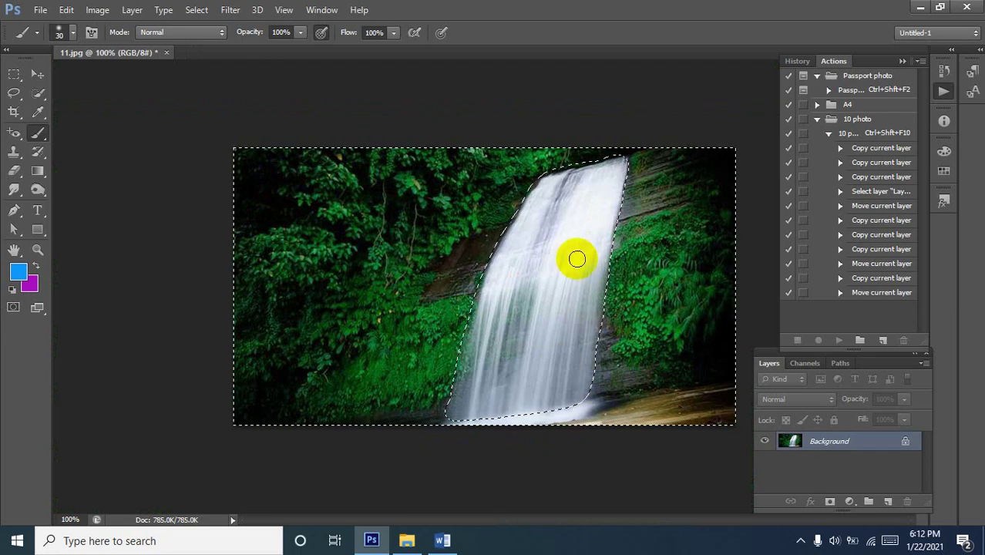
{"action": "left_click", "coordinate": [631, 189]}
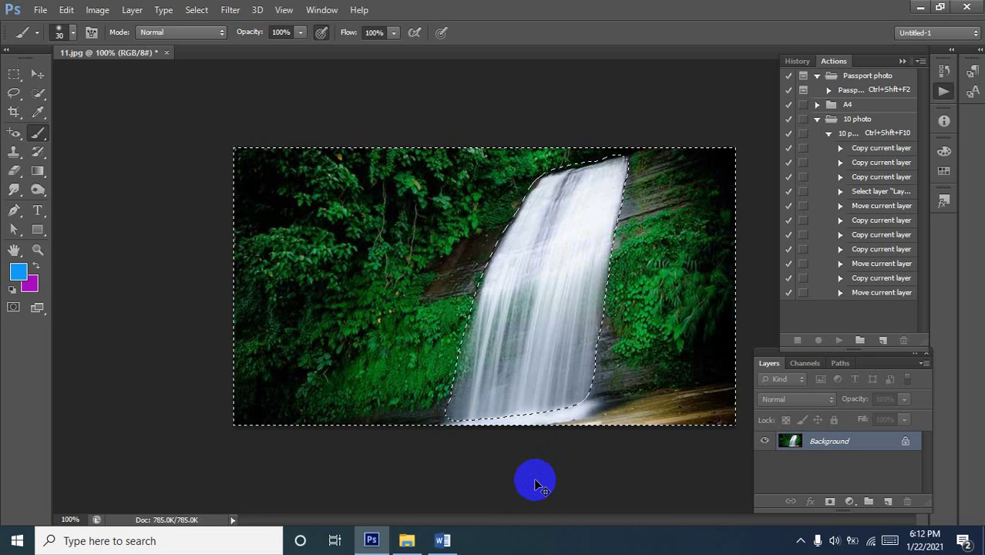
{"action": "key", "text": "ctrl+shift+i"}
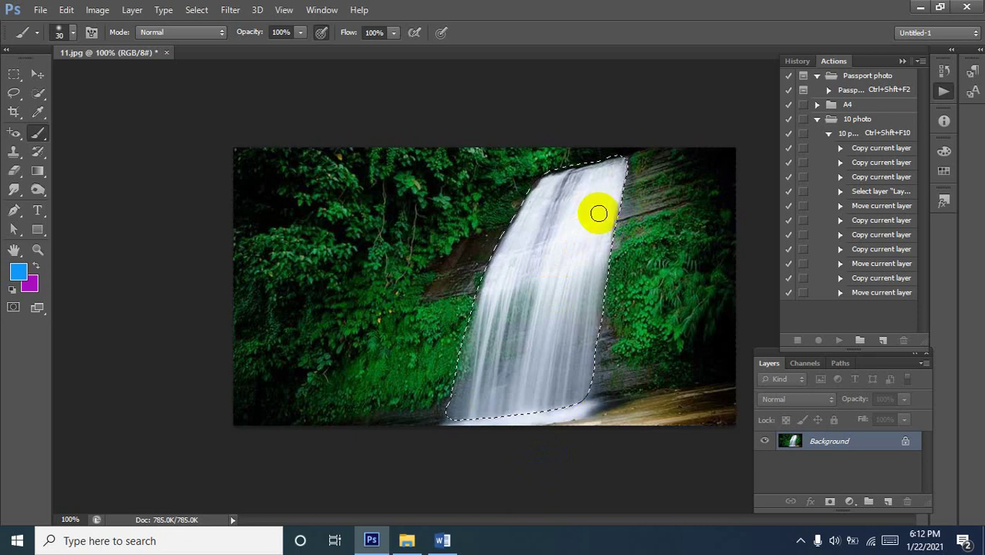
Copy the selected waterfall from the background onto a new layer.
{"action": "left_click", "coordinate": [593, 340]}
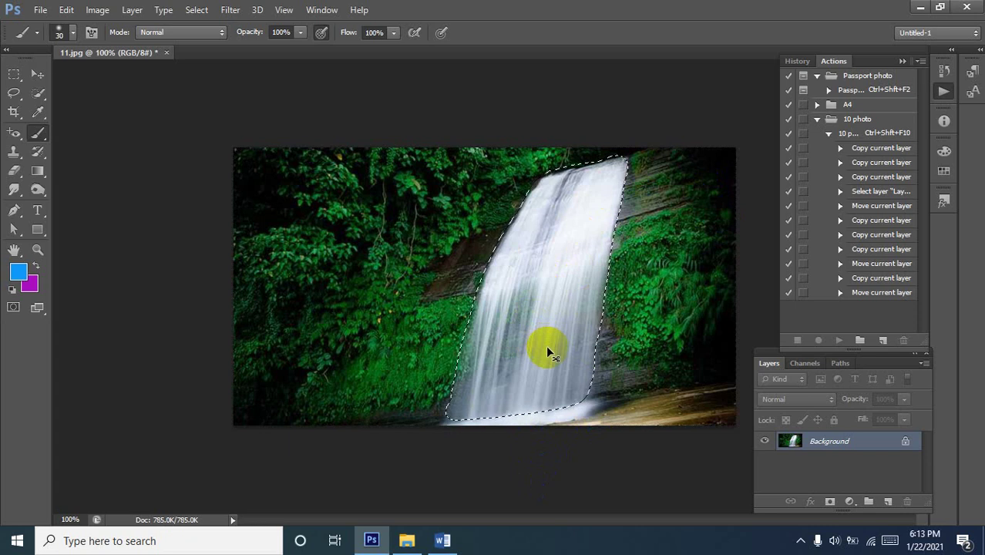
{"action": "key", "text": "ctrl+j"}
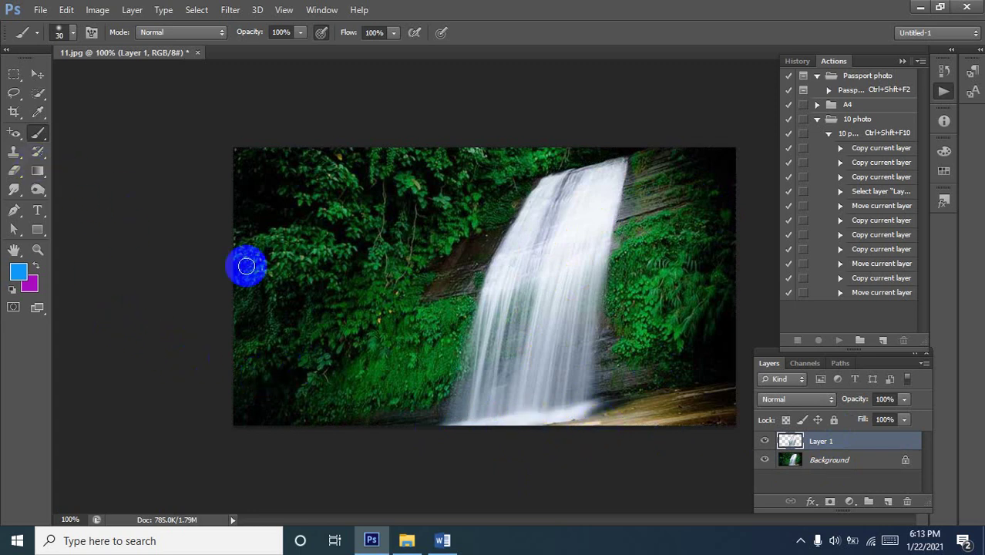
{"action": "left_click_drag", "start_coordinate": [582, 409], "coordinate": [549, 416]}
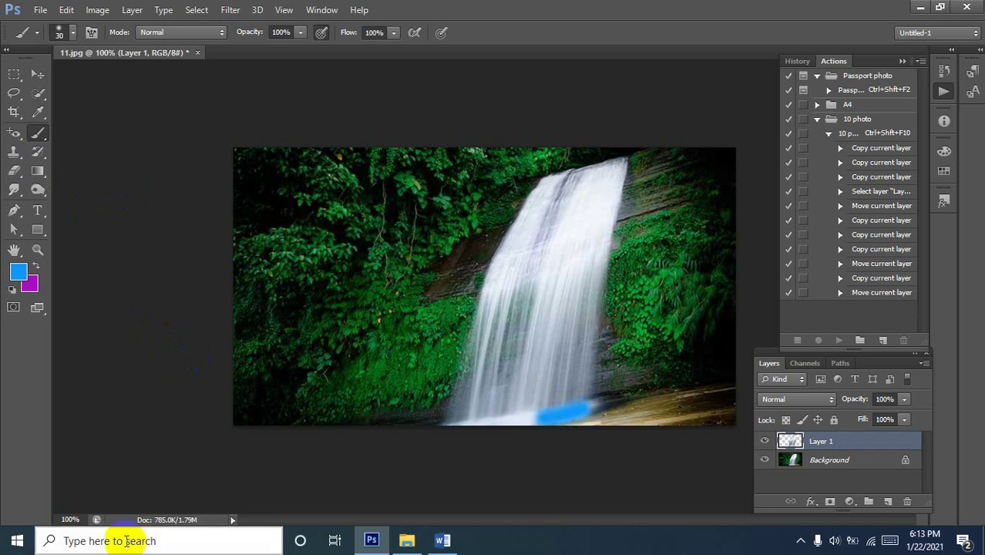
{"action": "left_click", "coordinate": [444, 450]}
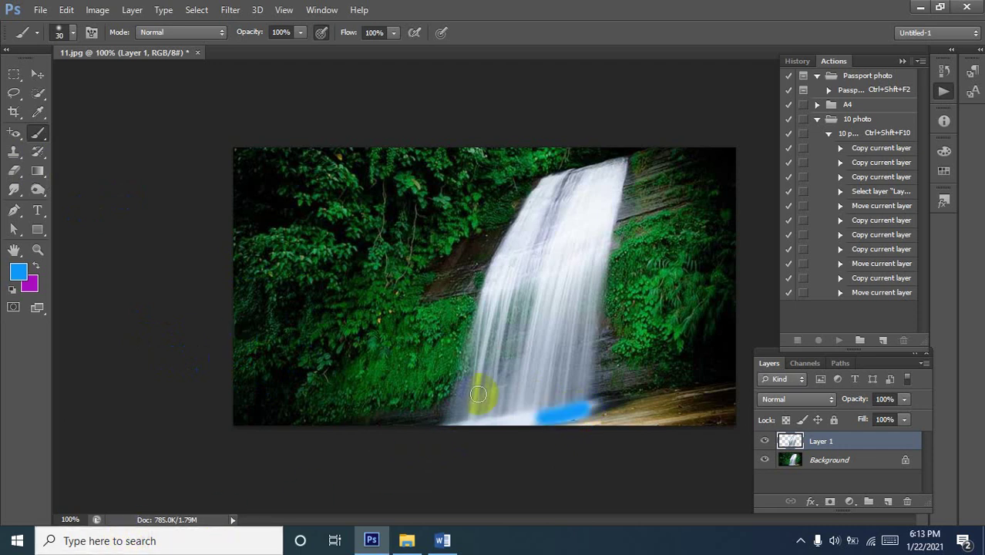
{"action": "left_click", "coordinate": [443, 422]}
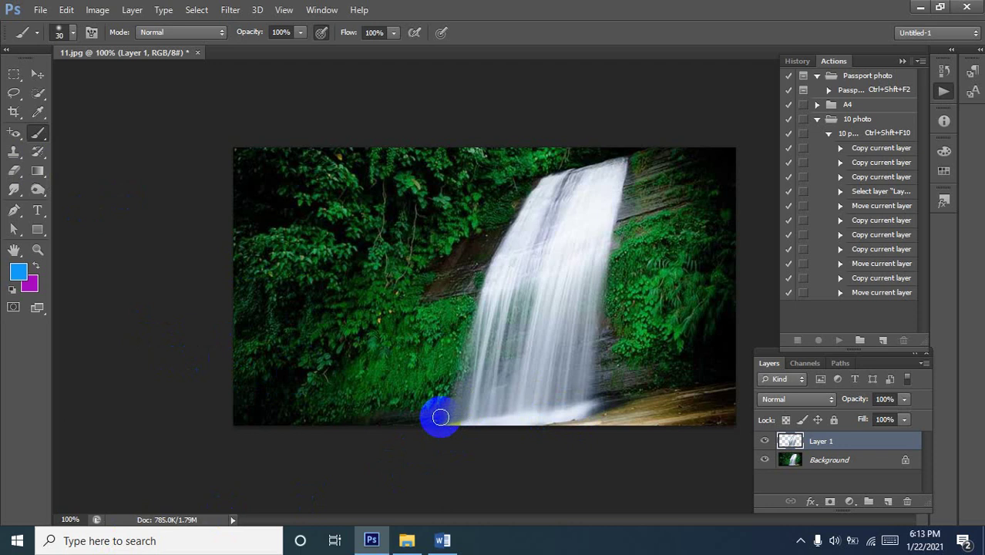
Select the strip along the waterfall's base with a 30 px brush in Quick Mask mode and copy it to a new layer.
{"action": "key", "text": "q"}
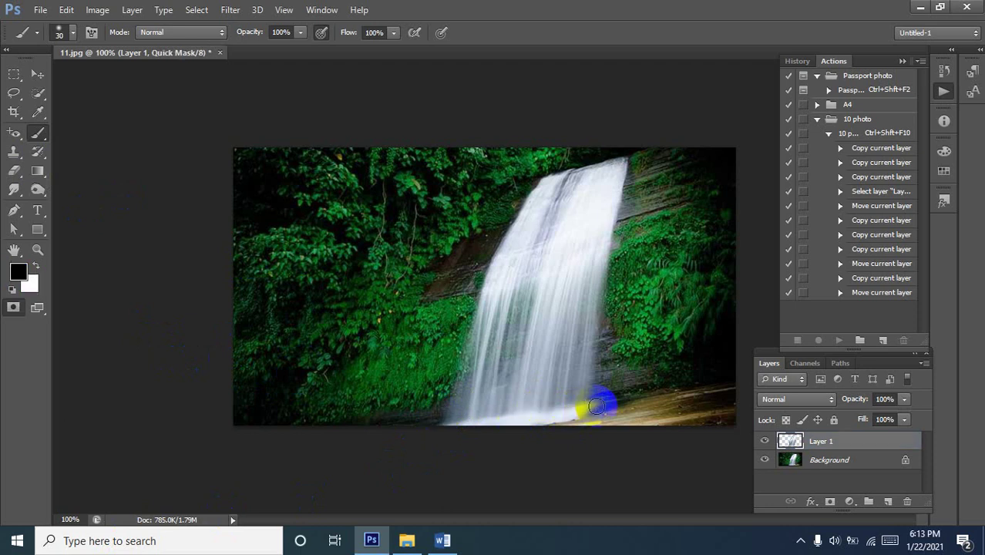
{"action": "left_click_drag", "start_coordinate": [565, 416], "coordinate": [430, 425]}
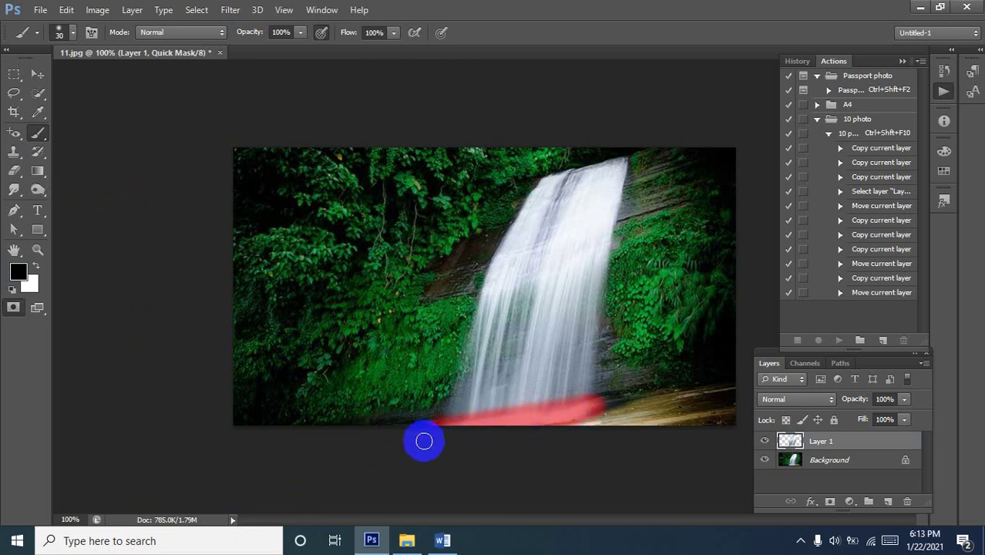
{"action": "left_click_drag", "start_coordinate": [514, 446], "coordinate": [452, 439]}
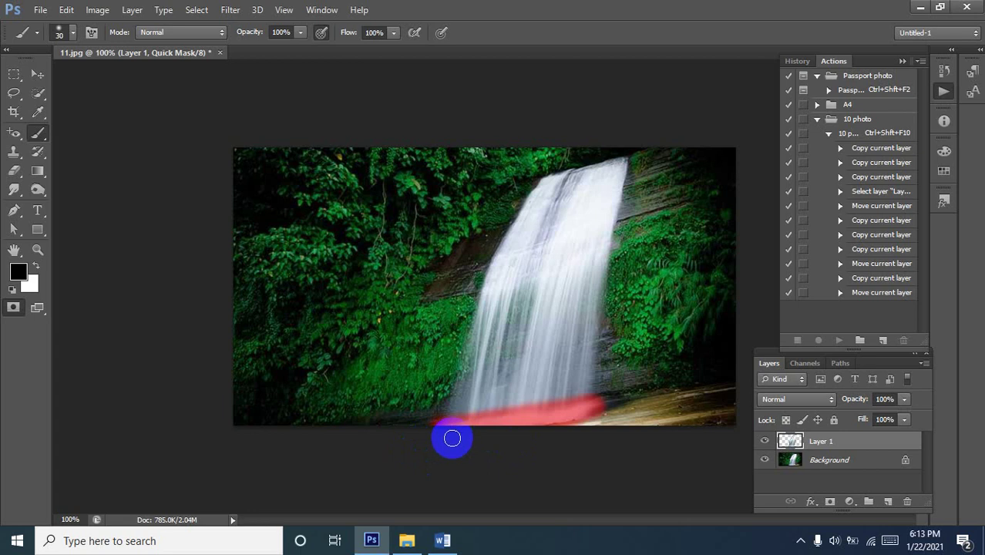
{"action": "key", "text": "q"}
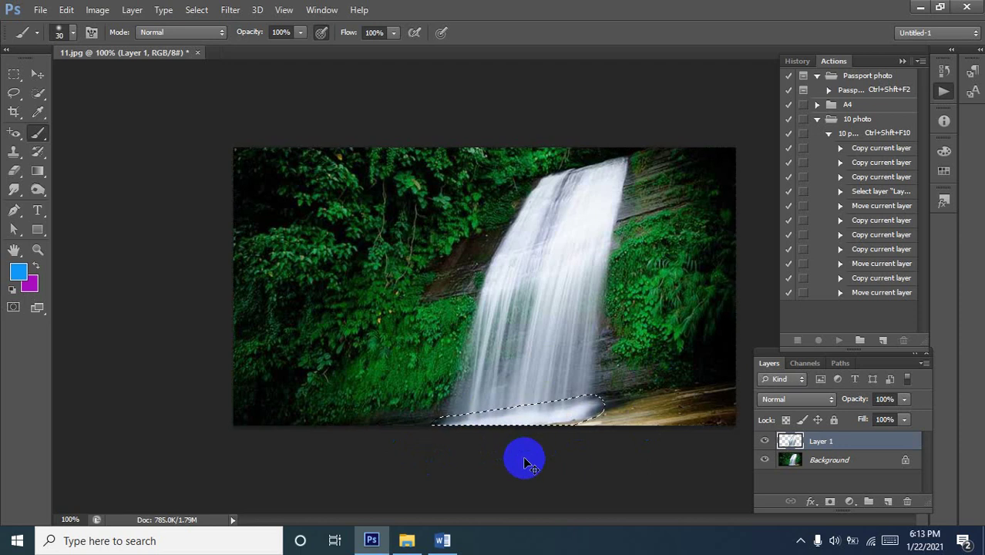
{"action": "key", "text": "ctrl+j"}
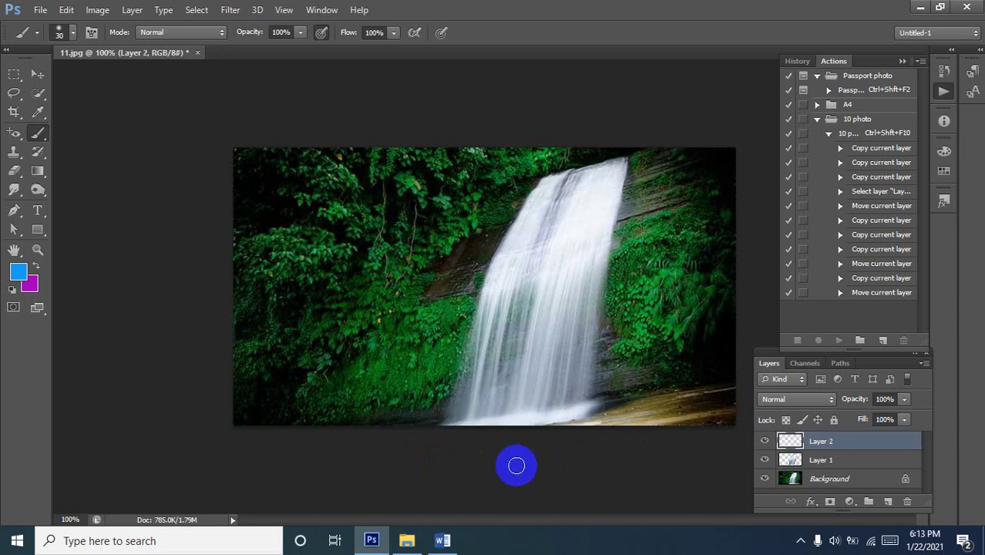
Convert Layer 2 and Layer 1 into Smart Objects.
{"action": "left_click", "coordinate": [464, 399]}
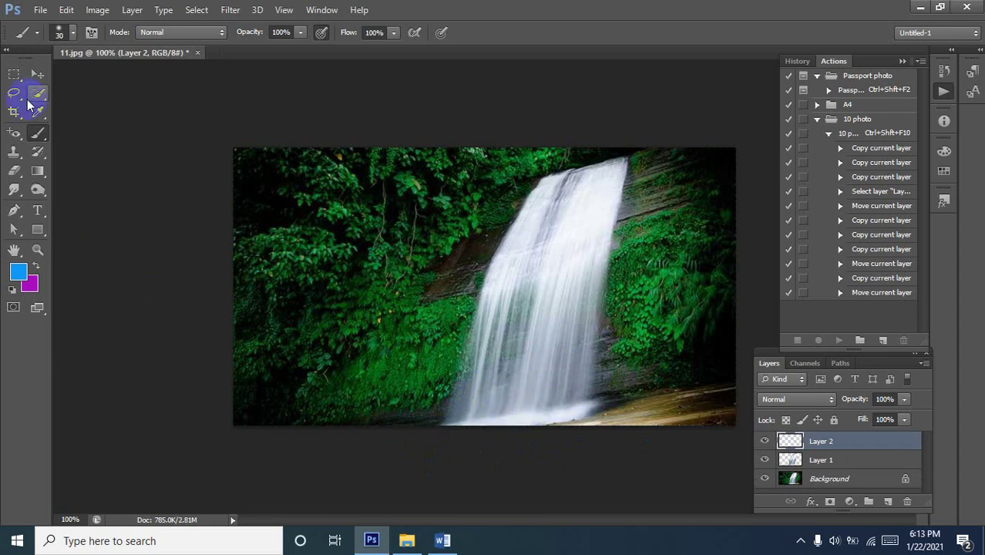
{"action": "left_click", "coordinate": [37, 74]}
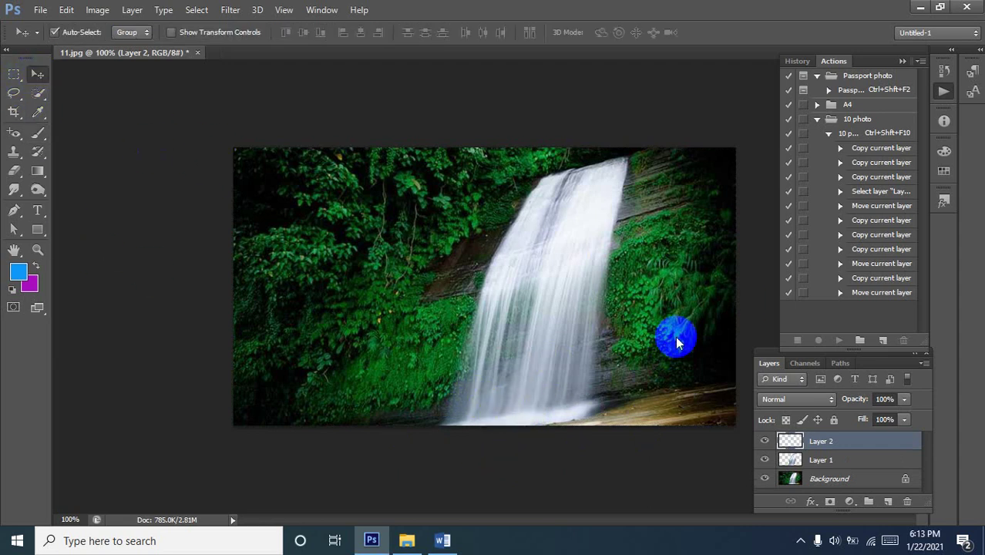
{"action": "right_click", "coordinate": [835, 446]}
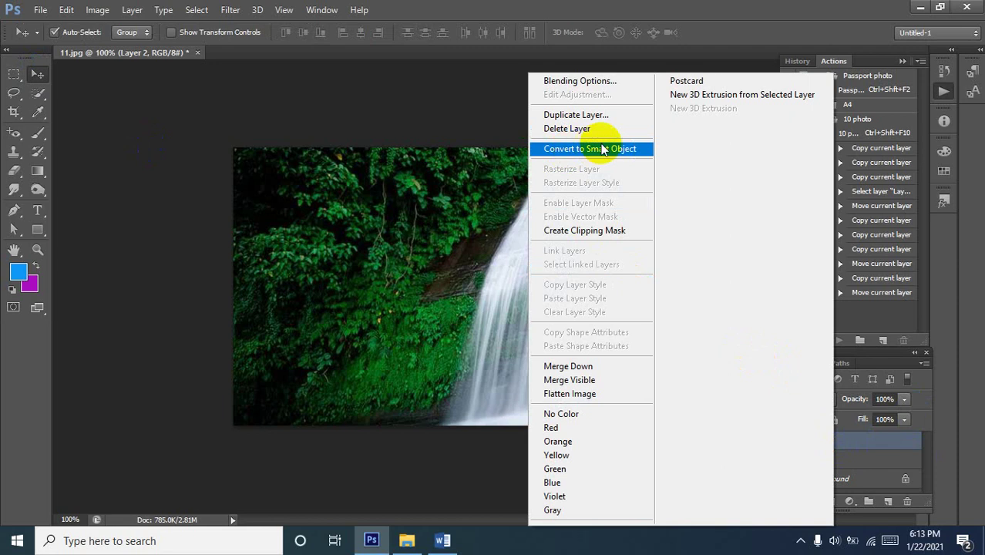
{"action": "left_click", "coordinate": [575, 149]}
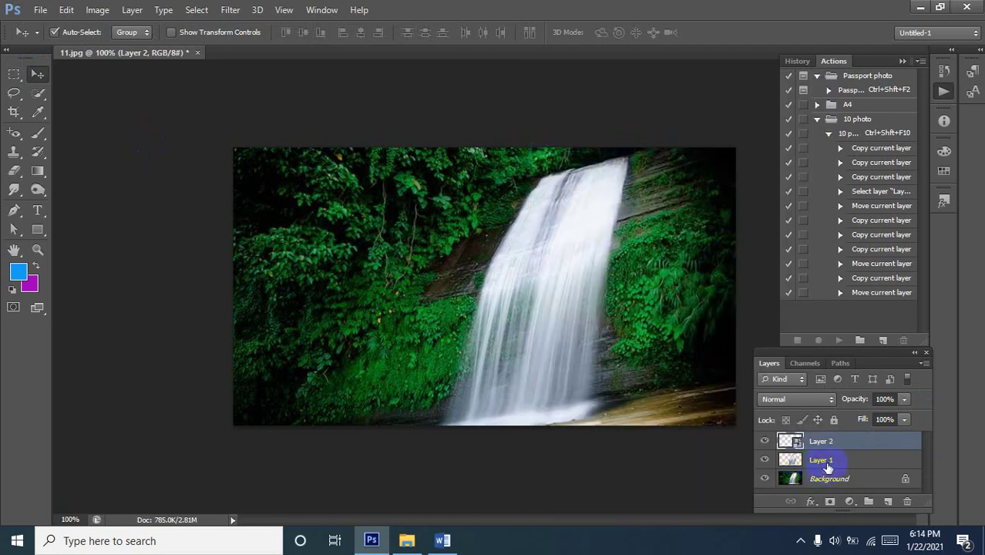
{"action": "left_click", "coordinate": [827, 466]}
{"action": "right_click", "coordinate": [828, 467]}
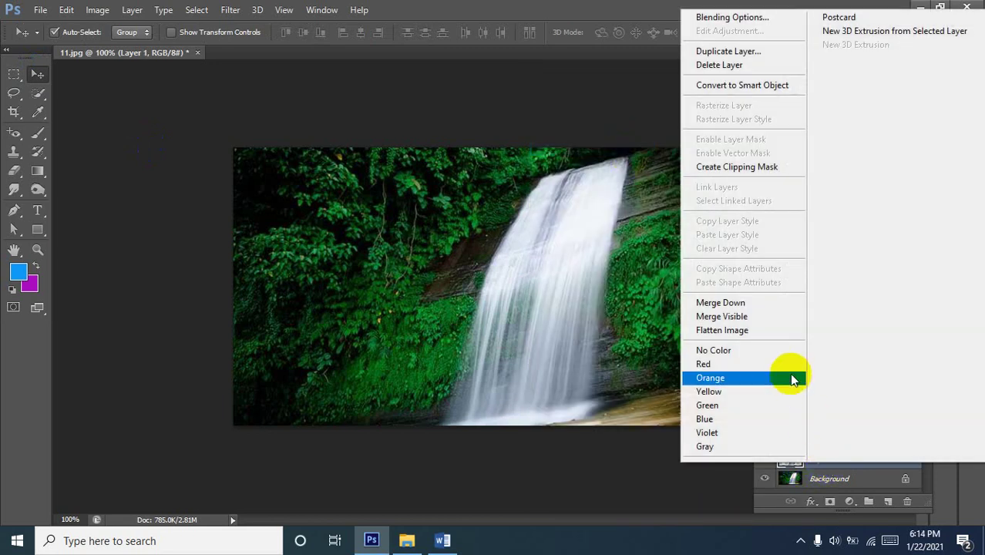
{"action": "left_click", "coordinate": [771, 85]}
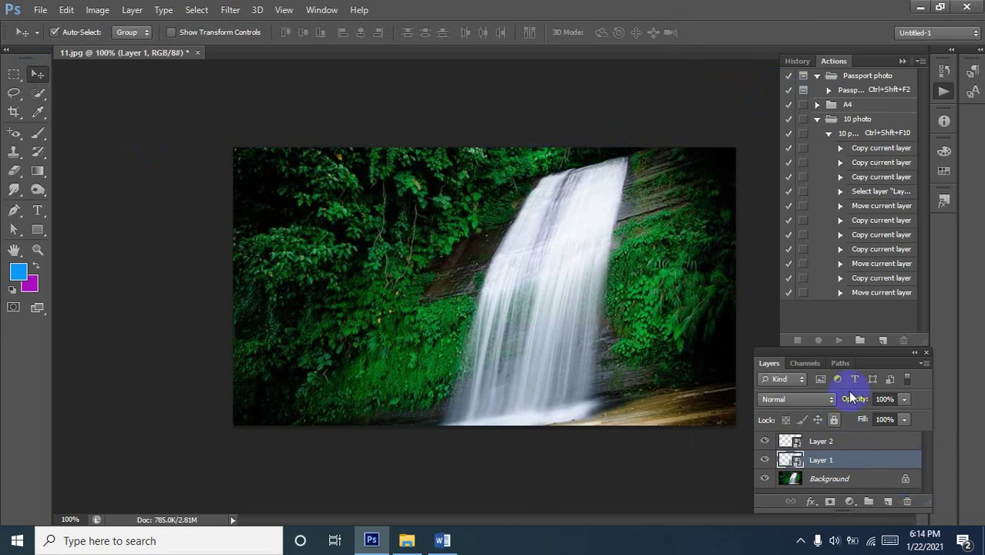
Show the Timeline and create a video timeline from the document's layers.
{"action": "left_click", "coordinate": [322, 10]}
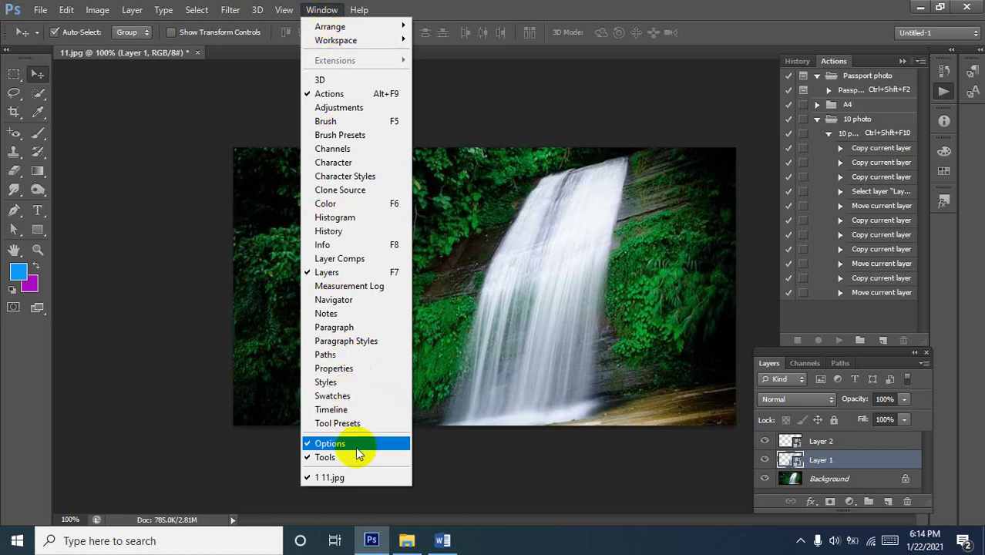
{"action": "left_click", "coordinate": [339, 409]}
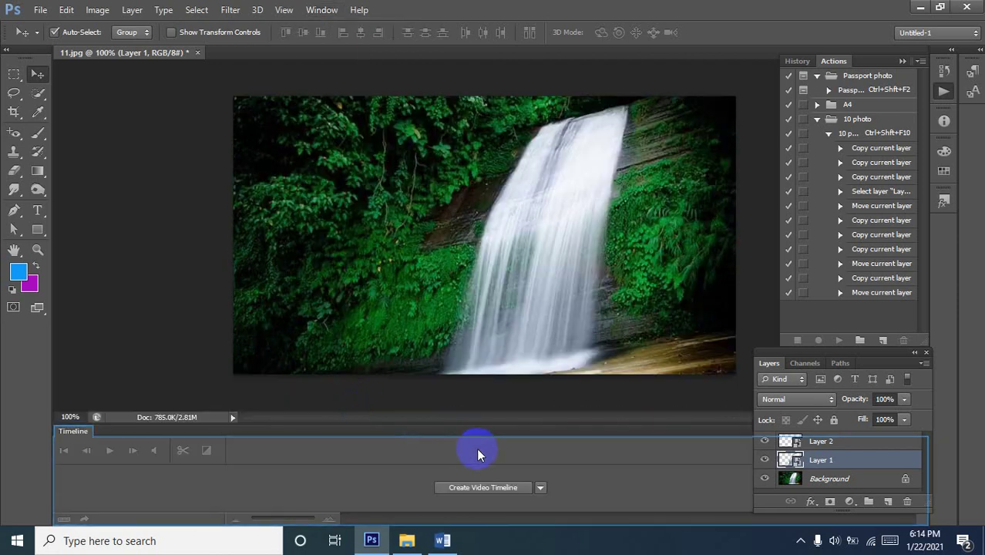
{"action": "left_click", "coordinate": [522, 486]}
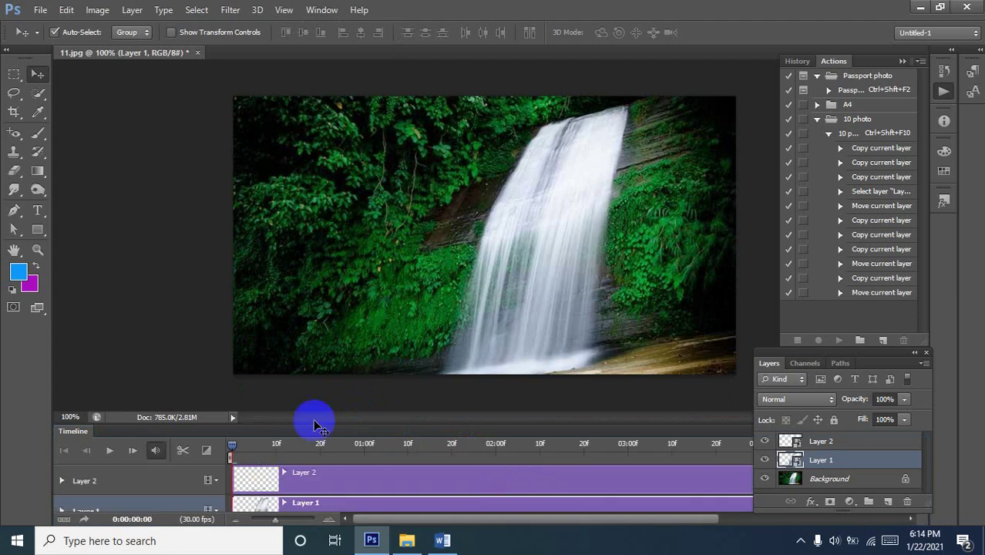
{"action": "scroll", "coordinate": [365, 476], "scroll_direction": "down", "scroll_amount": 1}
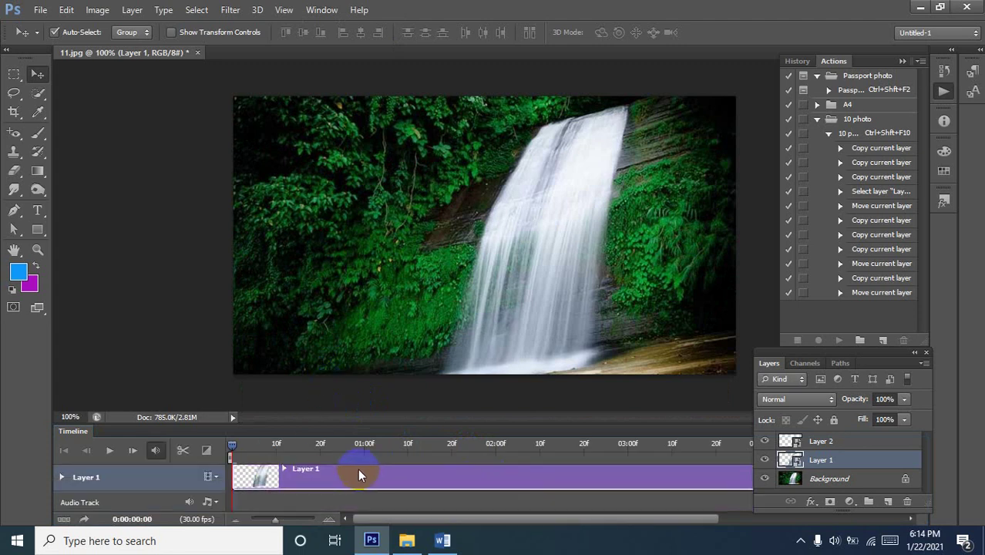
{"action": "scroll", "coordinate": [355, 470], "scroll_direction": "up", "scroll_amount": 1}
{"action": "scroll", "coordinate": [317, 481], "scroll_direction": "down", "scroll_amount": 1}
{"action": "scroll", "coordinate": [479, 486], "scroll_direction": "up", "scroll_amount": 1}
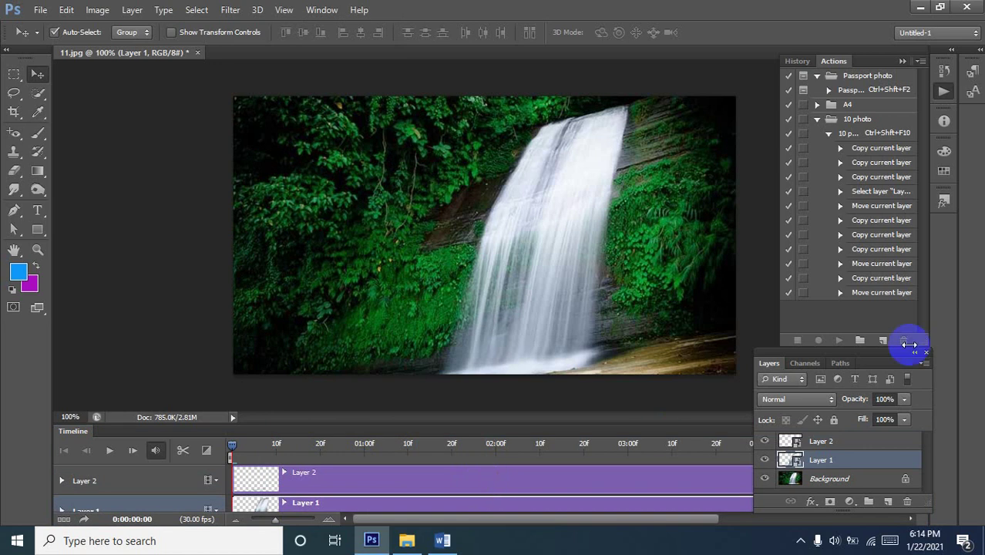
Collapse the Actions panel and move the floating Layers panel up into its place, clear of the timeline.
{"action": "left_click_drag", "start_coordinate": [896, 349], "coordinate": [886, 189]}
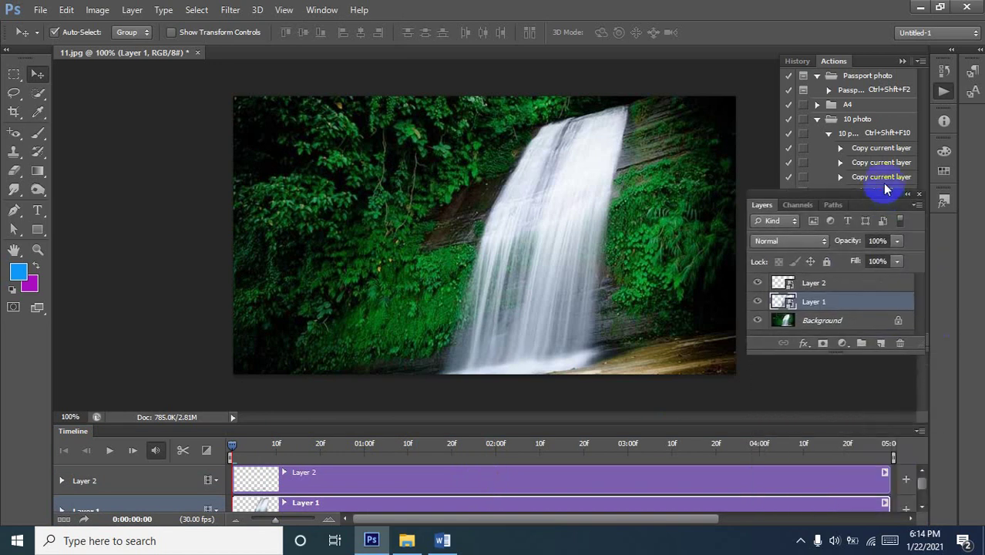
{"action": "left_click", "coordinate": [920, 61]}
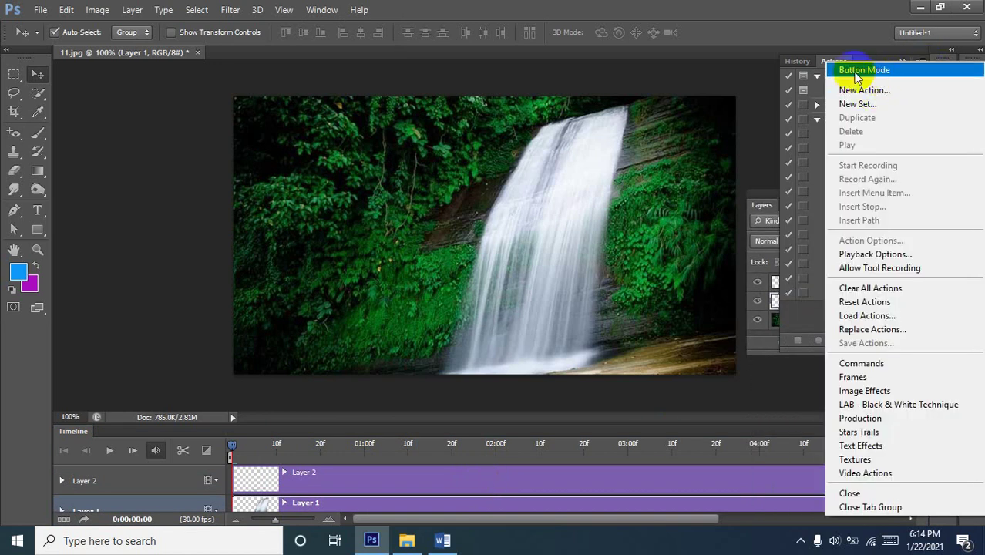
{"action": "left_click", "coordinate": [810, 61]}
{"action": "left_click", "coordinate": [901, 60]}
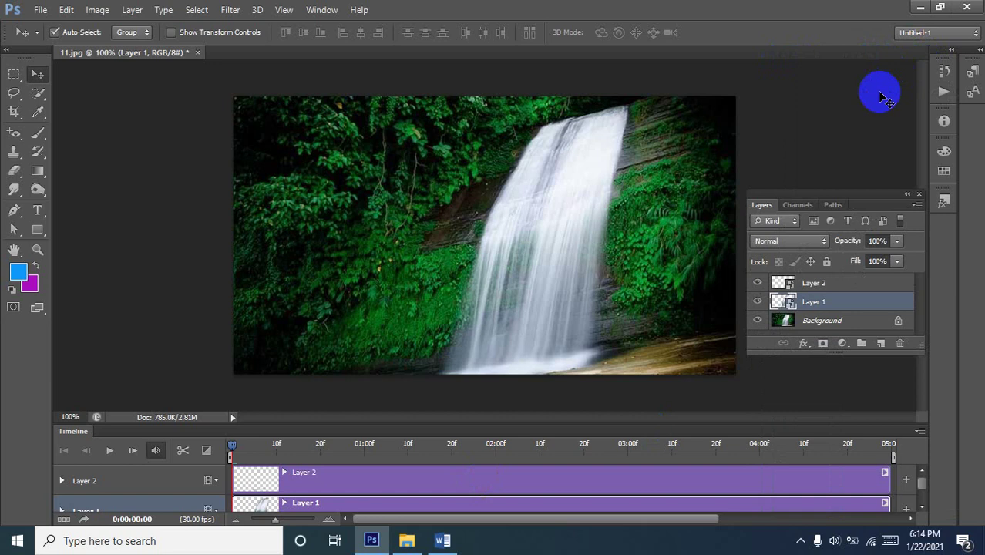
{"action": "left_click_drag", "start_coordinate": [873, 193], "coordinate": [870, 77]}
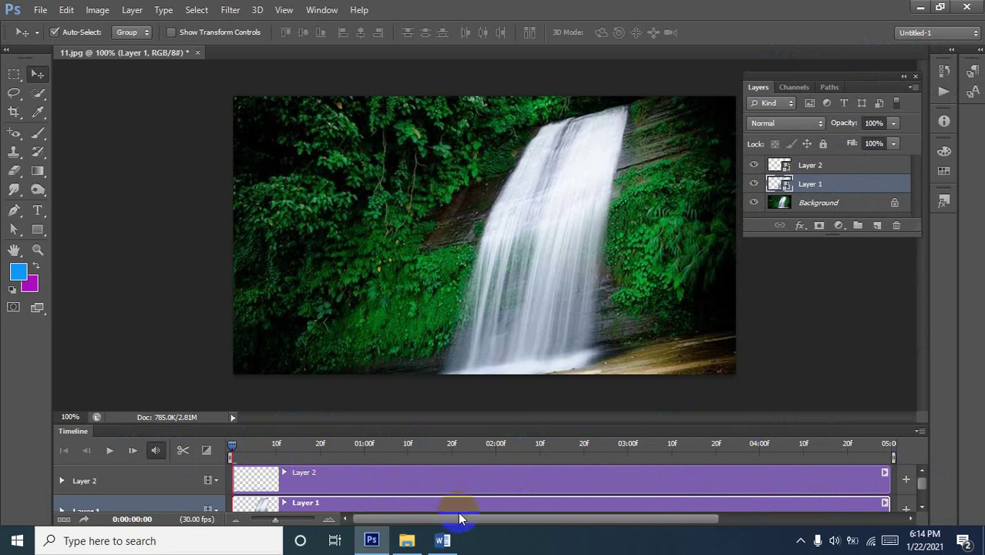
Reduce the timeline's scale and look through the Layer 2 and Layer 1 tracks.
{"action": "left_click_drag", "start_coordinate": [274, 522], "coordinate": [267, 523]}
{"action": "scroll", "coordinate": [445, 435], "scroll_direction": "down", "scroll_amount": 3}
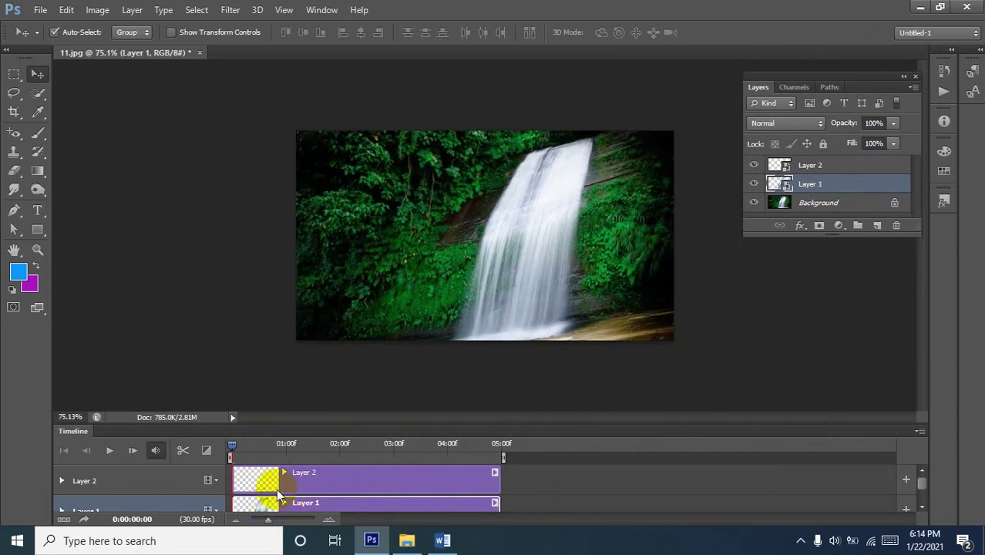
{"action": "scroll", "coordinate": [279, 489], "scroll_direction": "down", "scroll_amount": 1}
{"action": "scroll", "coordinate": [279, 489], "scroll_direction": "up", "scroll_amount": 1}
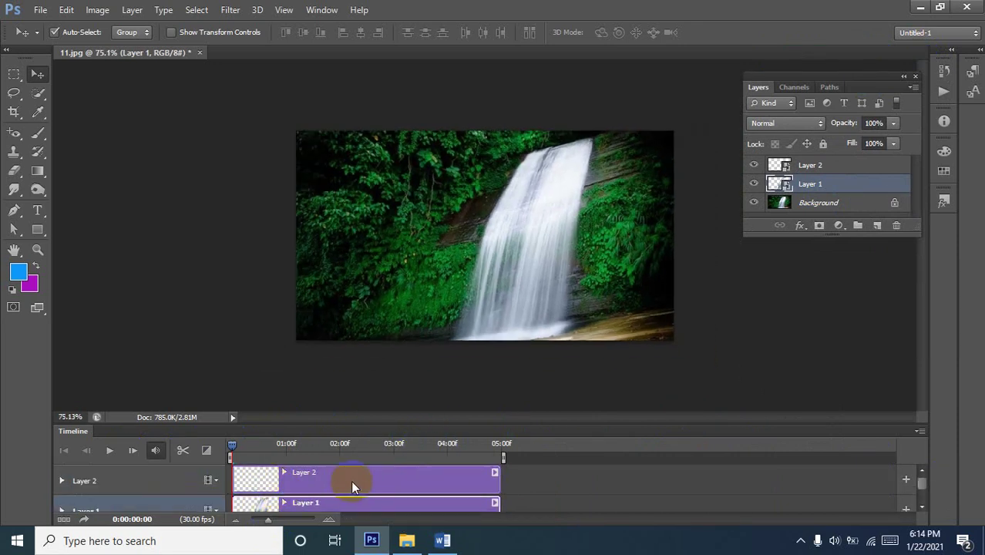
{"action": "left_click", "coordinate": [244, 483]}
{"action": "scroll", "coordinate": [316, 483], "scroll_direction": "down", "scroll_amount": 1}
{"action": "scroll", "coordinate": [321, 487], "scroll_direction": "up", "scroll_amount": 1}
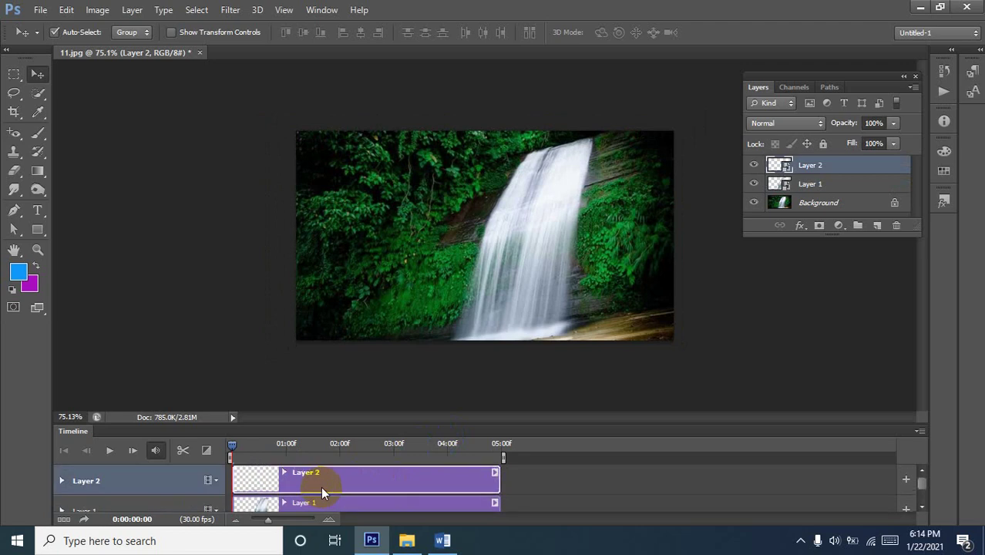
{"action": "scroll", "coordinate": [321, 487], "scroll_direction": "down", "scroll_amount": 1}
{"action": "scroll", "coordinate": [322, 492], "scroll_direction": "up", "scroll_amount": 1}
{"action": "scroll", "coordinate": [322, 492], "scroll_direction": "down", "scroll_amount": 1}
{"action": "scroll", "coordinate": [714, 371], "scroll_direction": "up", "scroll_amount": 2}
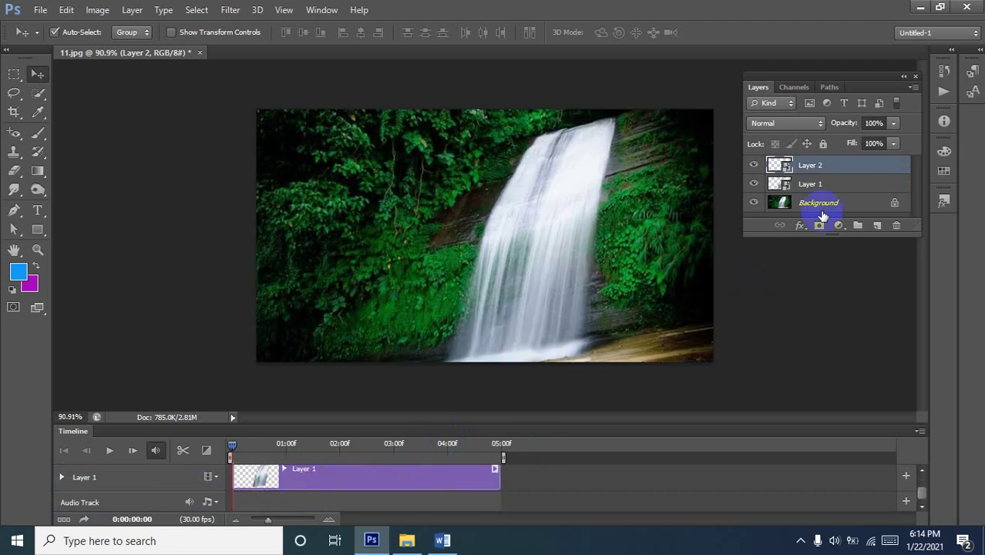
Convert the locked Background into a regular layer with the default settings so that it gets its own timeline track.
{"action": "left_click", "coordinate": [899, 210]}
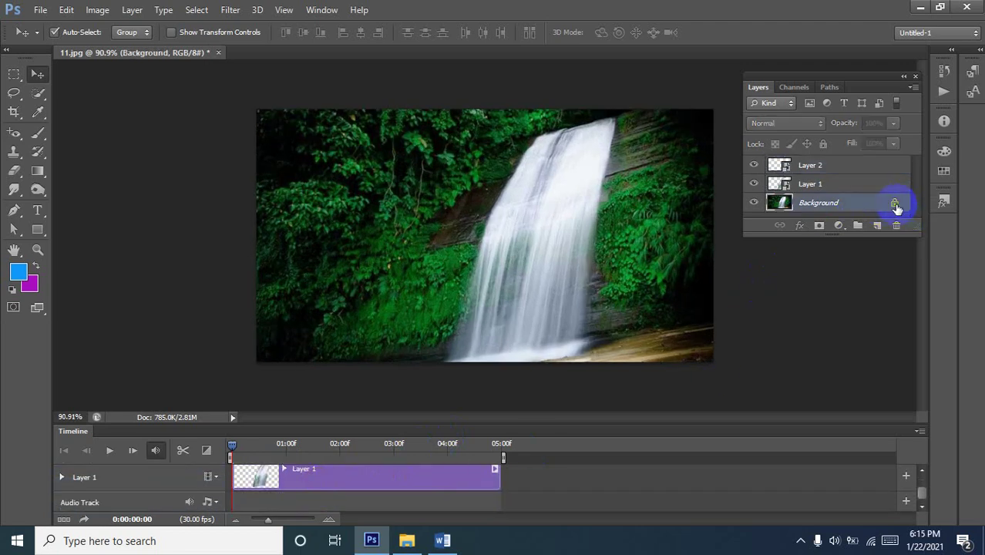
{"action": "double_click", "coordinate": [896, 204]}
{"action": "left_click", "coordinate": [611, 168]}
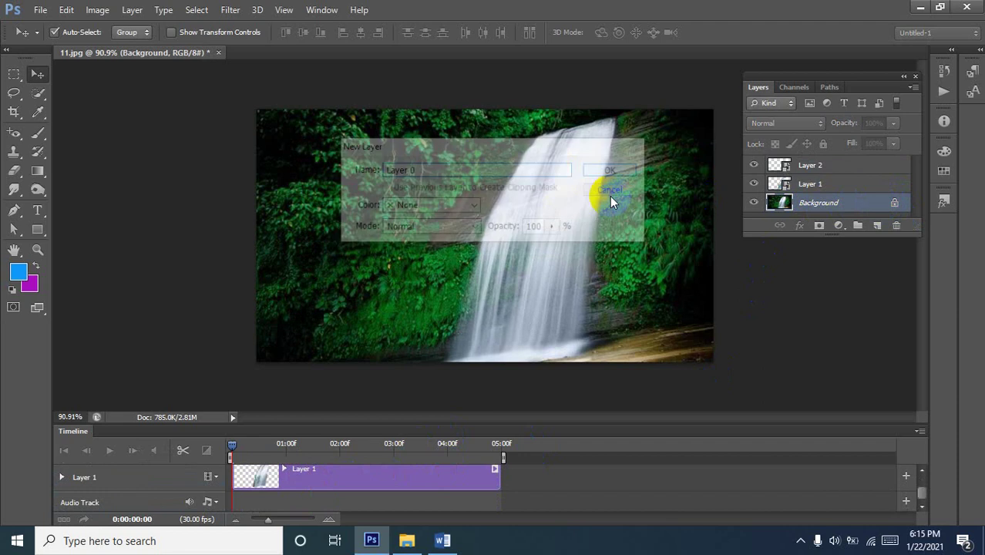
{"action": "scroll", "coordinate": [368, 426], "scroll_direction": "down", "scroll_amount": 1}
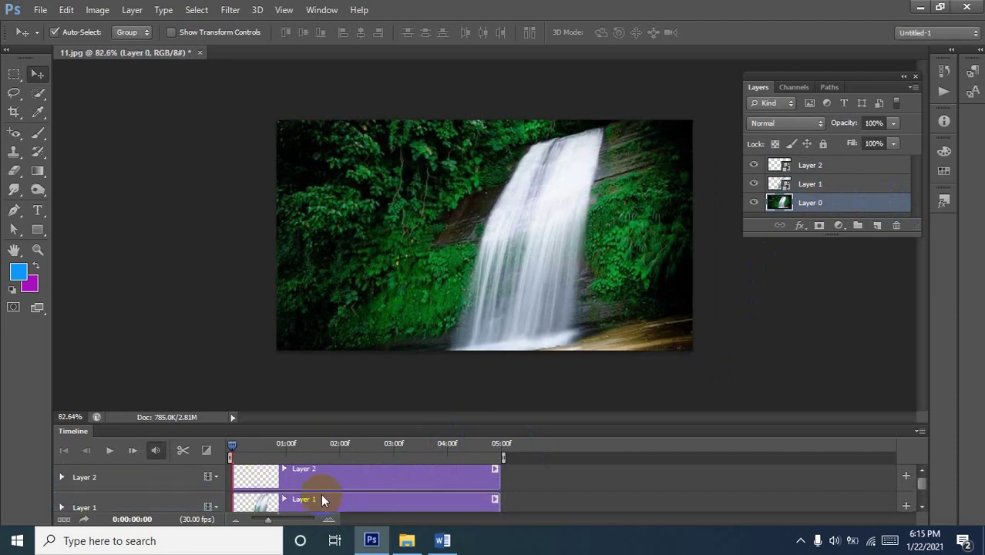
{"action": "scroll", "coordinate": [332, 485], "scroll_direction": "up", "scroll_amount": 1}
{"action": "scroll", "coordinate": [336, 478], "scroll_direction": "down", "scroll_amount": 1}
{"action": "scroll", "coordinate": [336, 478], "scroll_direction": "up", "scroll_amount": 1}
Select the waterfall's Layer 1, expand its timeline track and set a starting Transform keyframe at 0:00:00:00.
{"action": "left_click", "coordinate": [494, 374]}
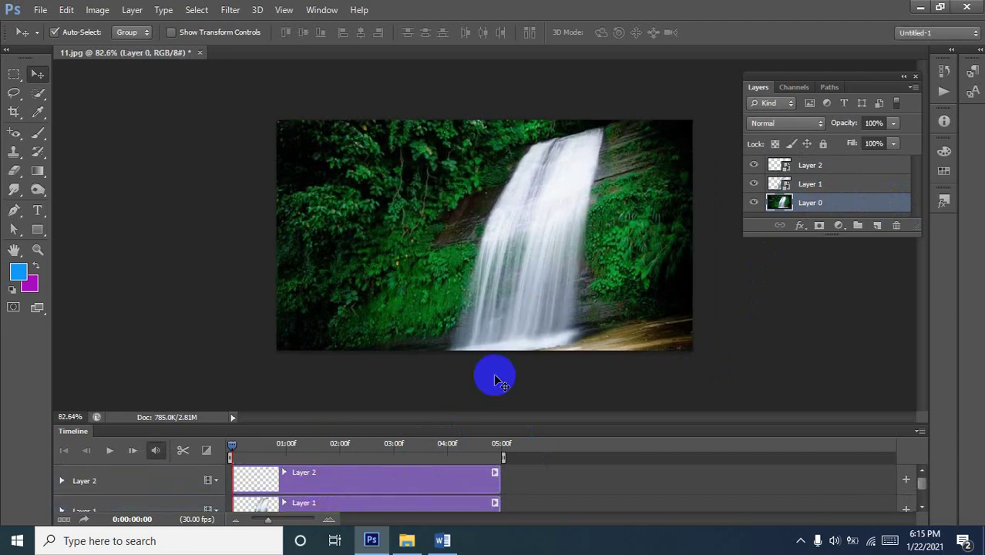
{"action": "left_click", "coordinate": [528, 242]}
{"action": "scroll", "coordinate": [352, 433], "scroll_direction": "down", "scroll_amount": 1}
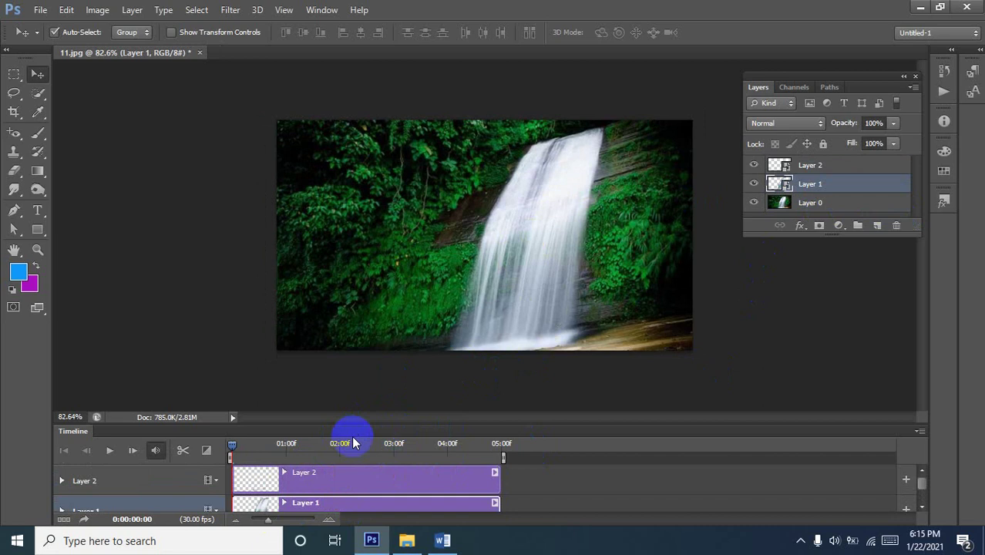
{"action": "scroll", "coordinate": [295, 495], "scroll_direction": "down", "scroll_amount": 1}
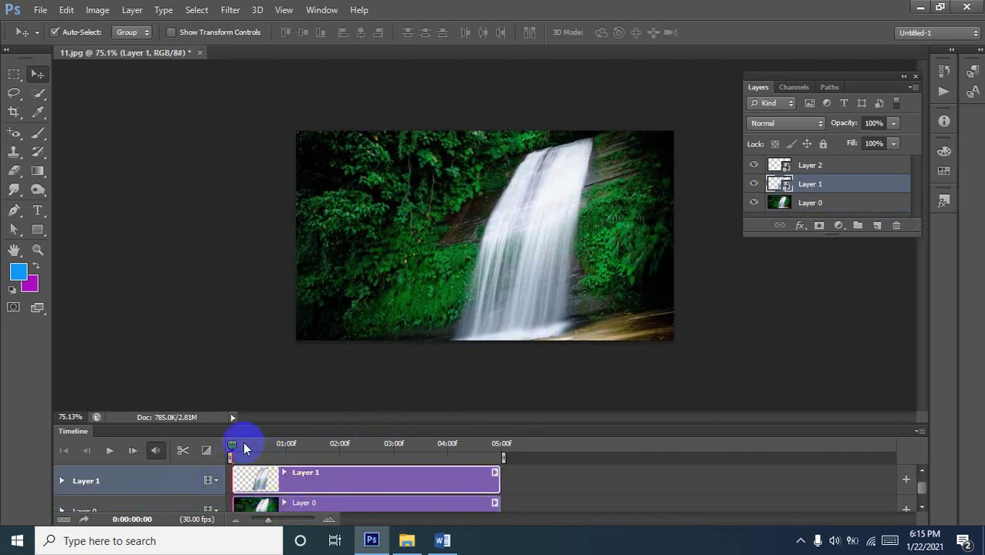
{"action": "left_click", "coordinate": [62, 481]}
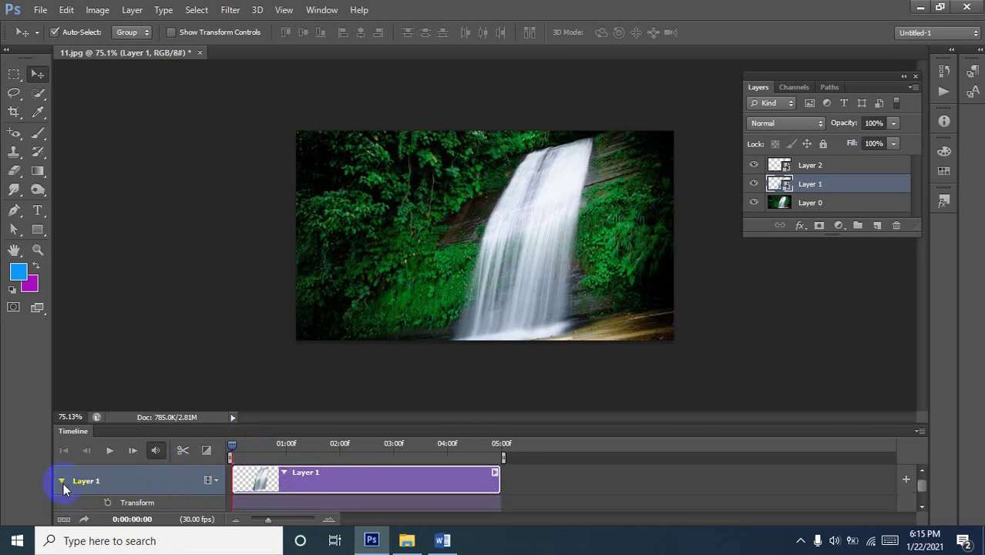
{"action": "left_click", "coordinate": [107, 503]}
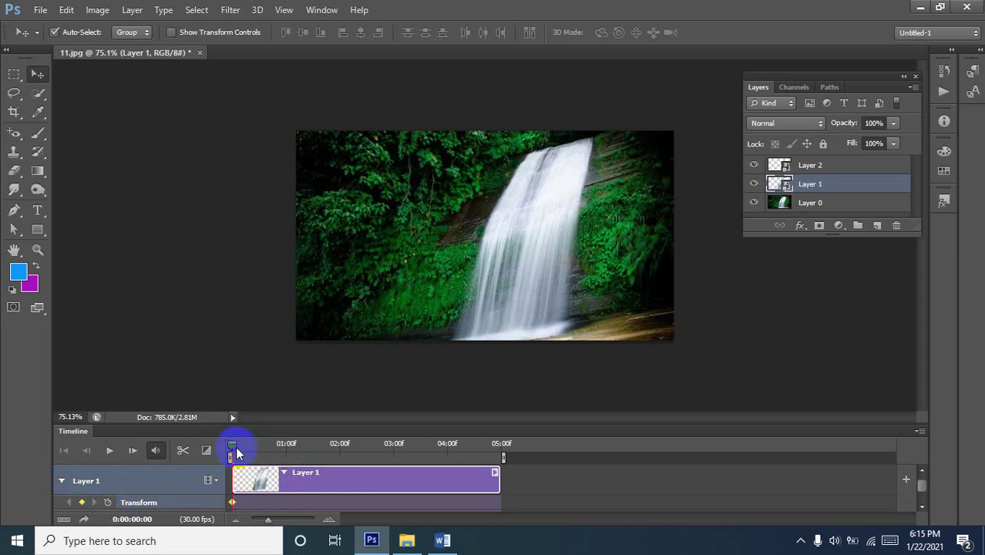
At 0:00:00:25, stretch Layer 1 downward past the image's lower edge with Free Transform to create the second Transform keyframe.
{"action": "left_click_drag", "start_coordinate": [234, 450], "coordinate": [272, 450]}
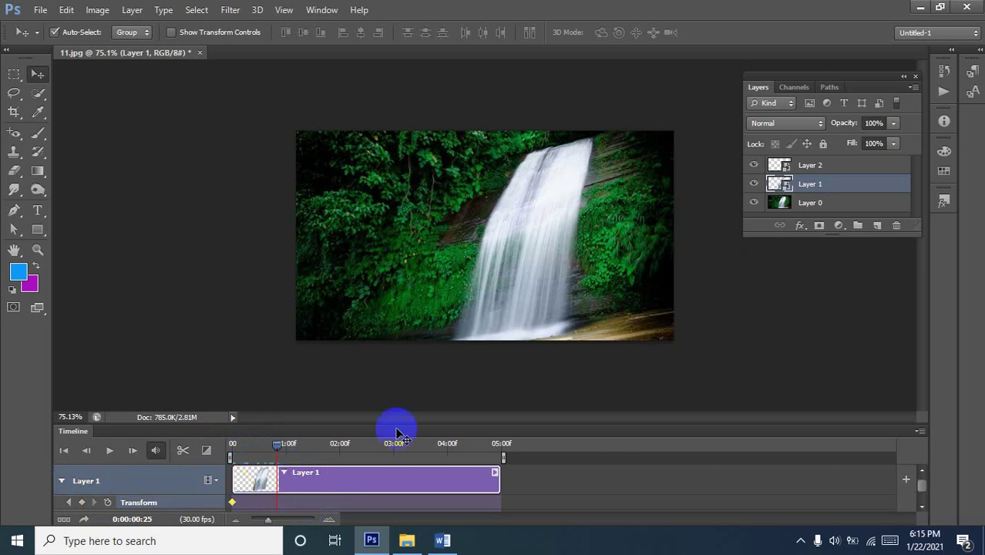
{"action": "left_click", "coordinate": [538, 224]}
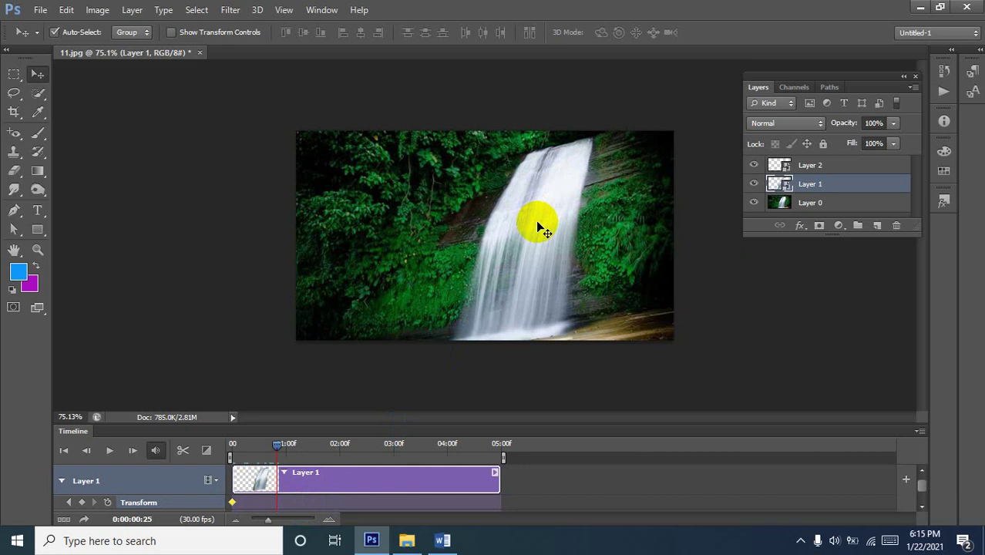
{"action": "key", "text": "ctrl+t"}
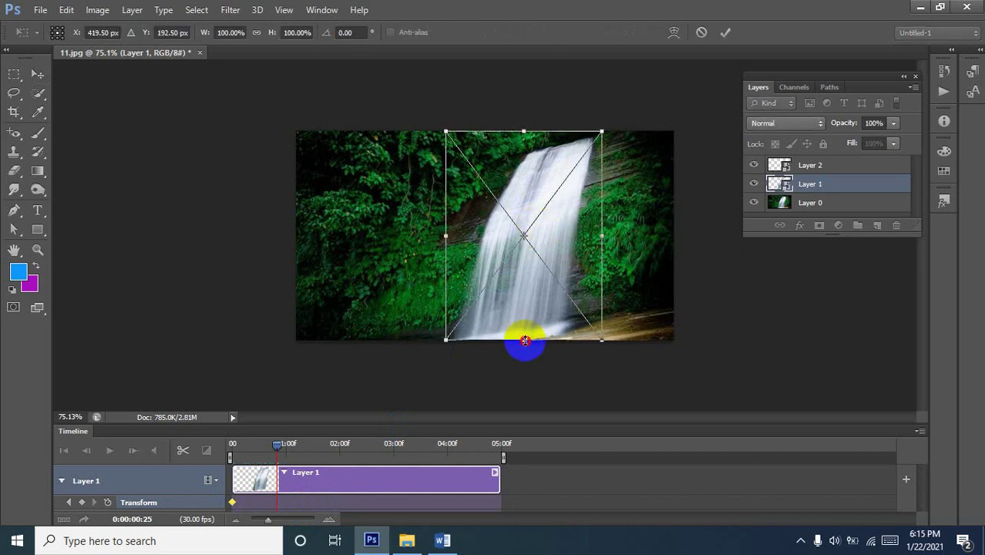
{"action": "left_click_drag", "start_coordinate": [523, 344], "coordinate": [522, 372]}
{"action": "key", "text": "Return"}
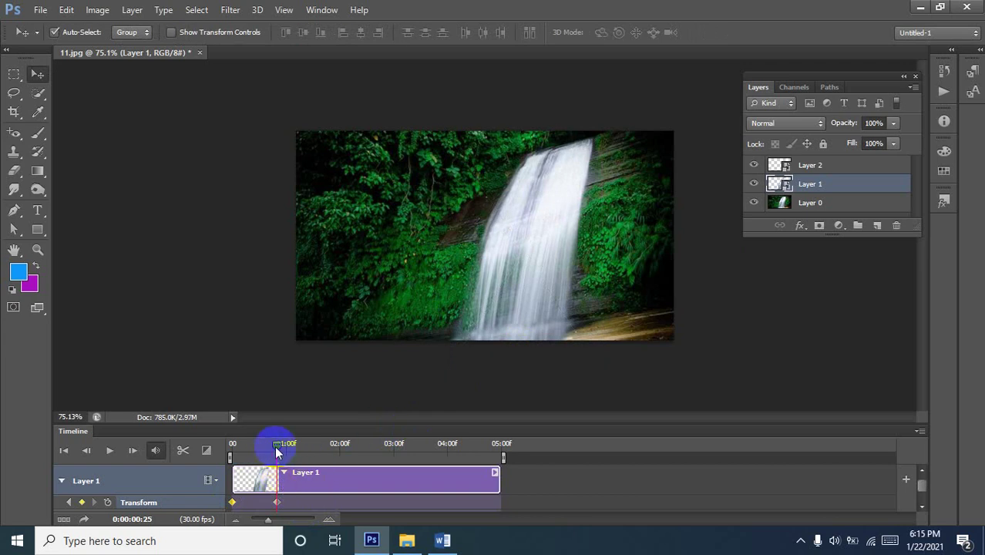
Play the animation from the start twice and scrub through it to preview Layer 1's waterfall motion.
{"action": "left_click_drag", "start_coordinate": [275, 445], "coordinate": [231, 447]}
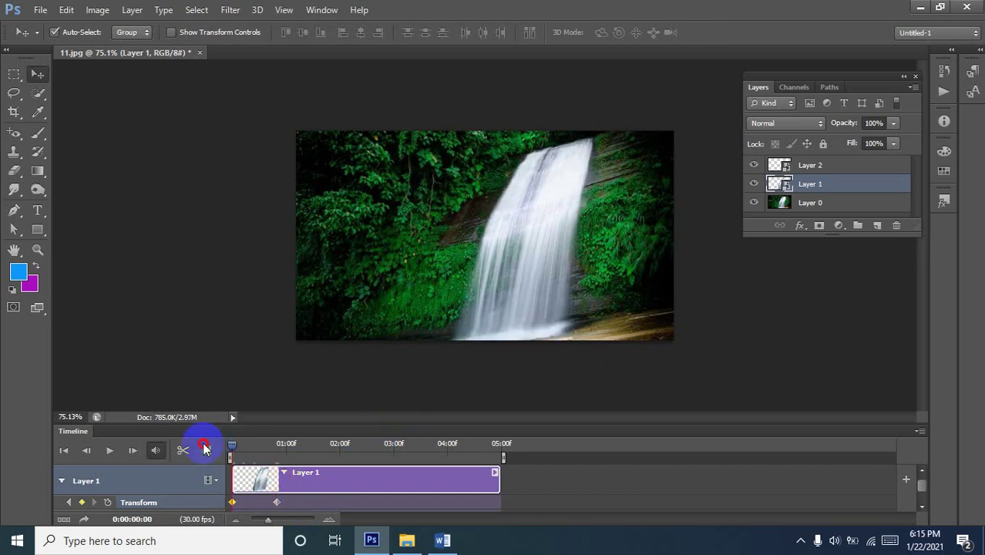
{"action": "left_click", "coordinate": [110, 451]}
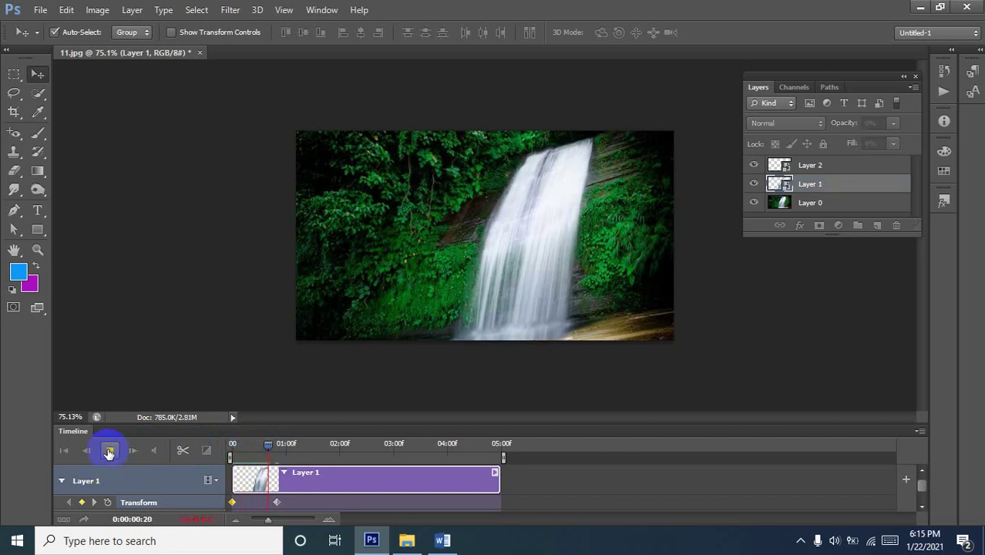
{"action": "left_click", "coordinate": [109, 452]}
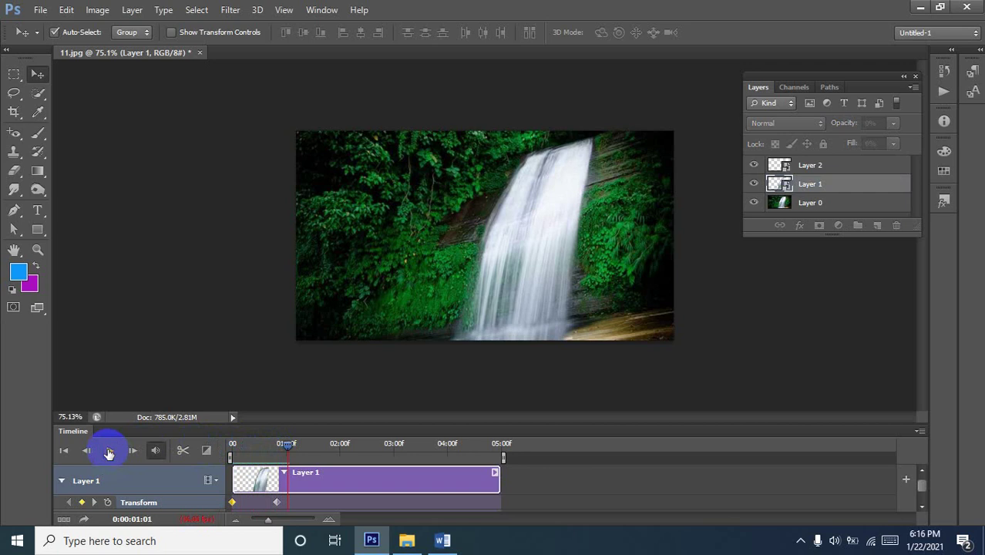
{"action": "left_click", "coordinate": [290, 452]}
{"action": "left_click_drag", "start_coordinate": [290, 451], "coordinate": [233, 443]}
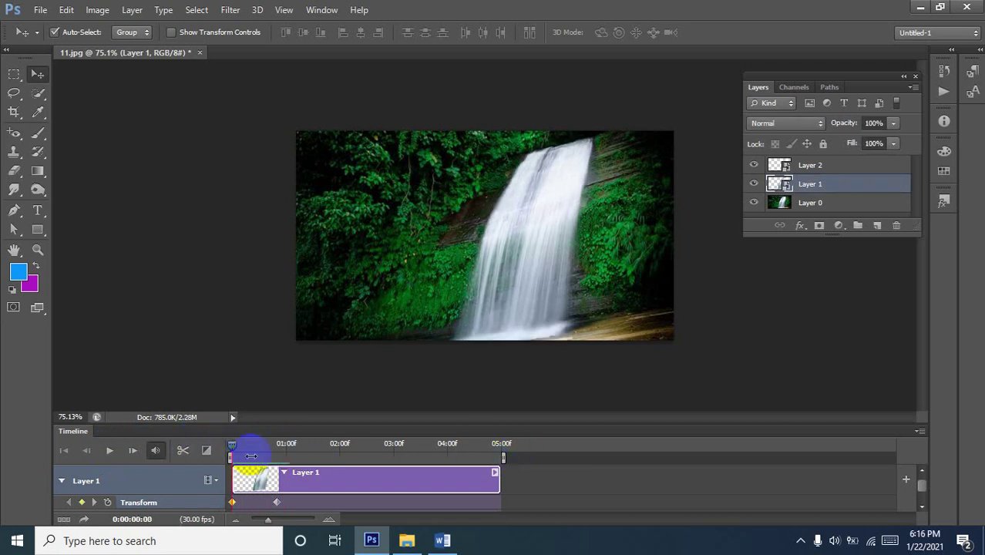
{"action": "left_click", "coordinate": [109, 451]}
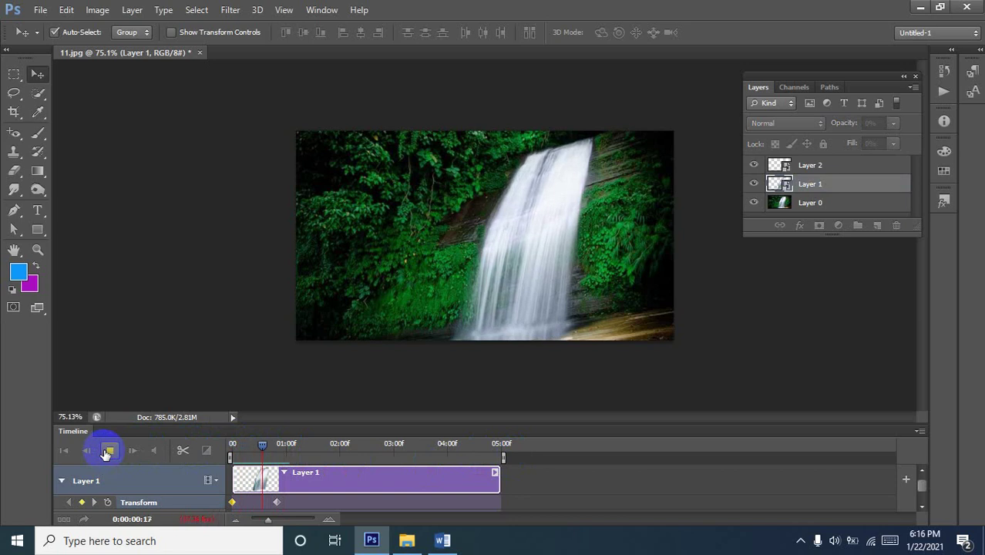
{"action": "left_click", "coordinate": [109, 451]}
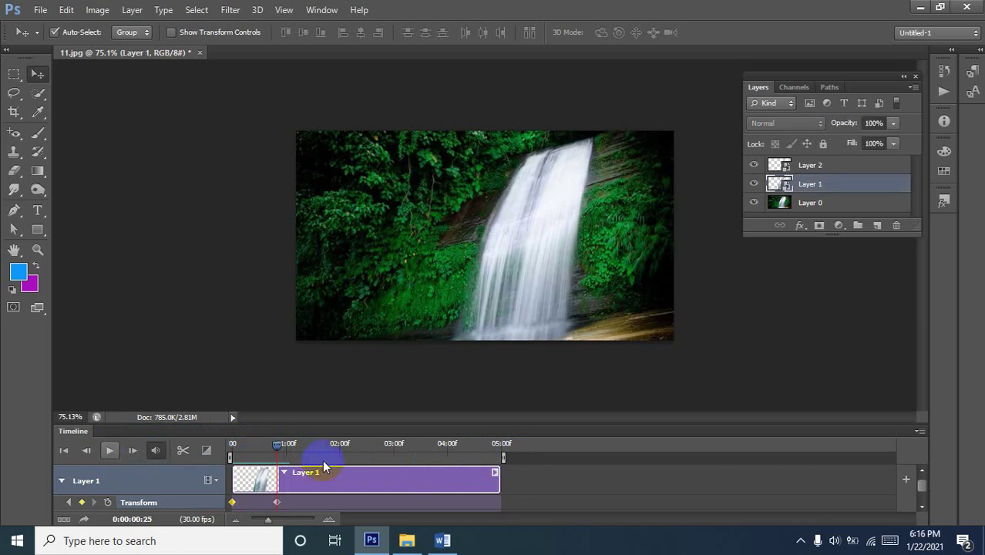
{"action": "mouse_move", "coordinate": [249, 453]}
{"action": "left_mouse_down"}
{"action": "mouse_move", "coordinate": [236, 447]}
{"action": "mouse_move", "coordinate": [259, 449]}
{"action": "left_mouse_up"}
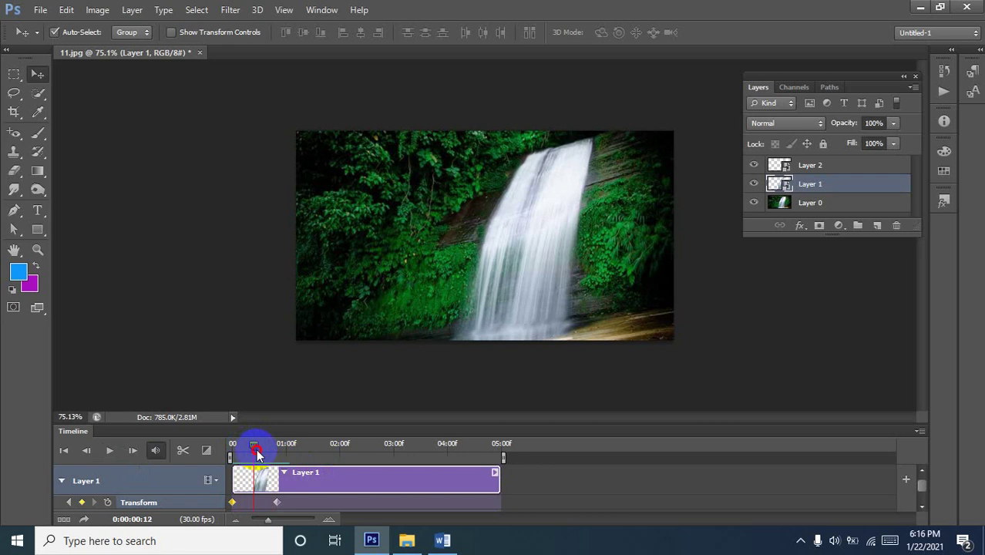
Try moving Layer 1's second Transform keyframe out to about 01:16 and preview the slower motion from the start.
{"action": "left_click_drag", "start_coordinate": [278, 505], "coordinate": [313, 502]}
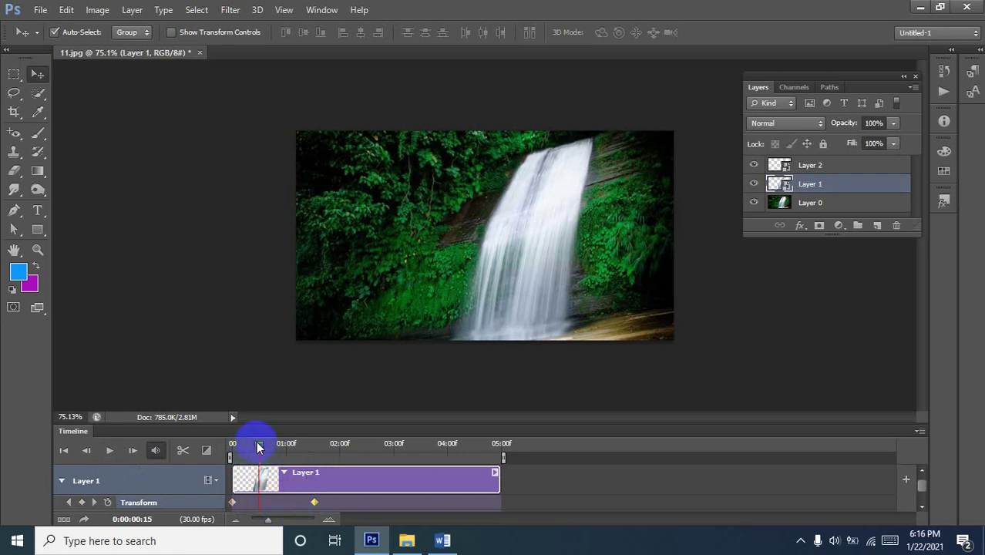
{"action": "left_click_drag", "start_coordinate": [263, 447], "coordinate": [231, 448]}
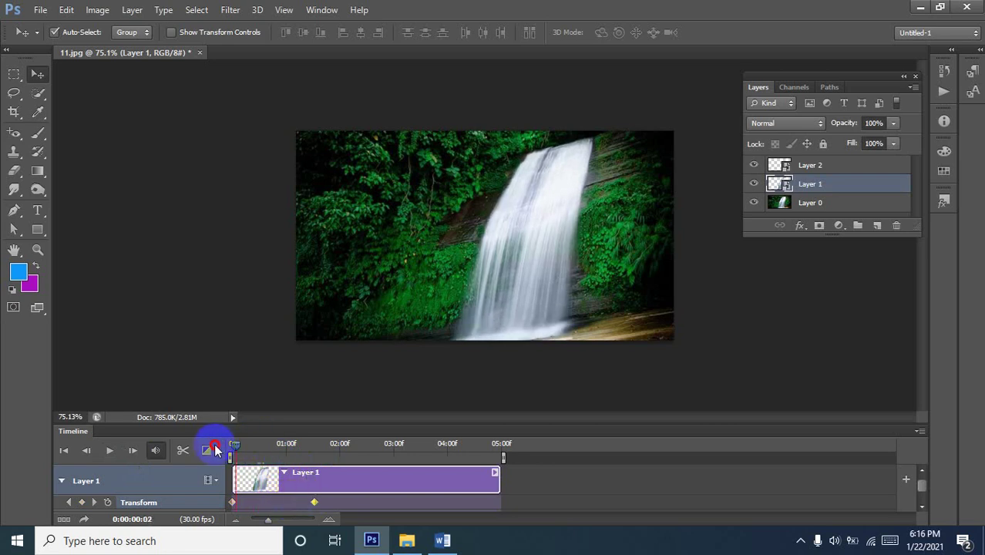
{"action": "left_click", "coordinate": [108, 451]}
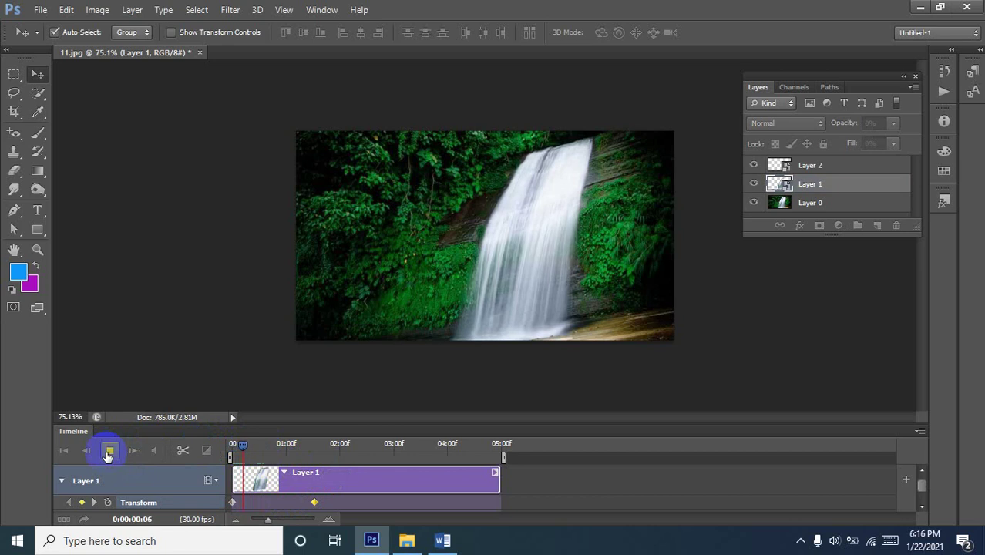
{"action": "left_click", "coordinate": [109, 452]}
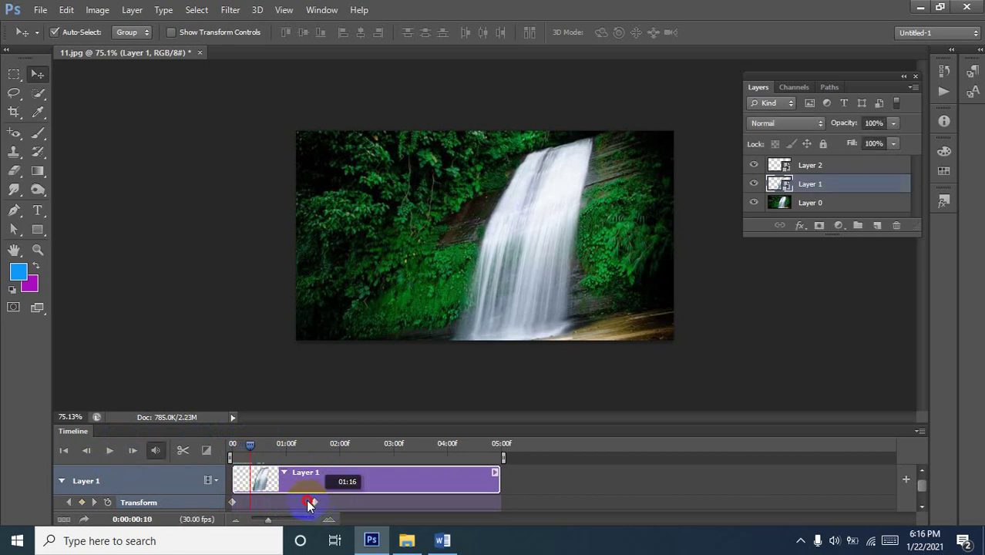
Try pulling Layer 1's second Transform keyframe in to about frame 10 and preview the faster motion.
{"action": "left_click_drag", "start_coordinate": [308, 504], "coordinate": [256, 509]}
{"action": "left_click_drag", "start_coordinate": [251, 445], "coordinate": [219, 447]}
{"action": "left_click", "coordinate": [110, 450]}
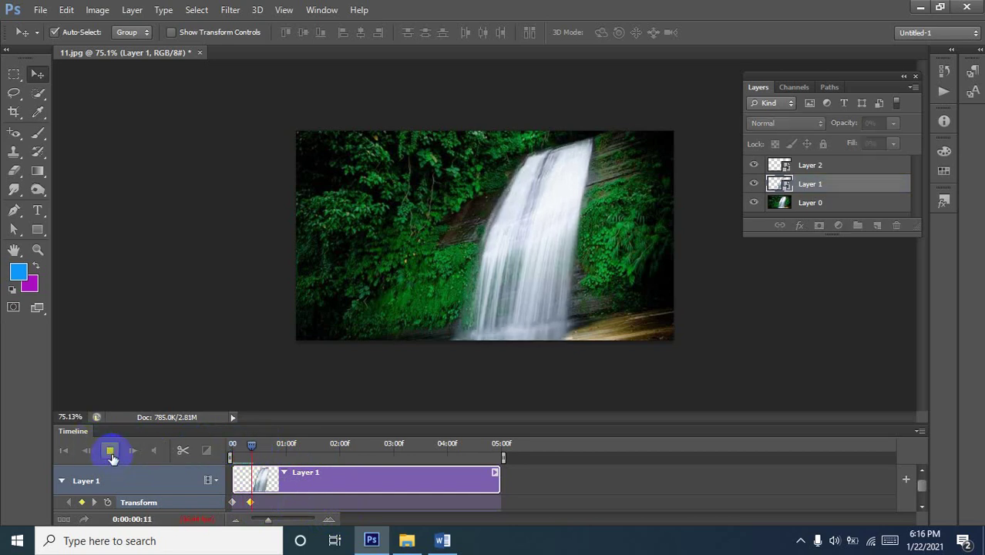
{"action": "left_click", "coordinate": [109, 450]}
{"action": "left_click_drag", "start_coordinate": [257, 447], "coordinate": [223, 451]}
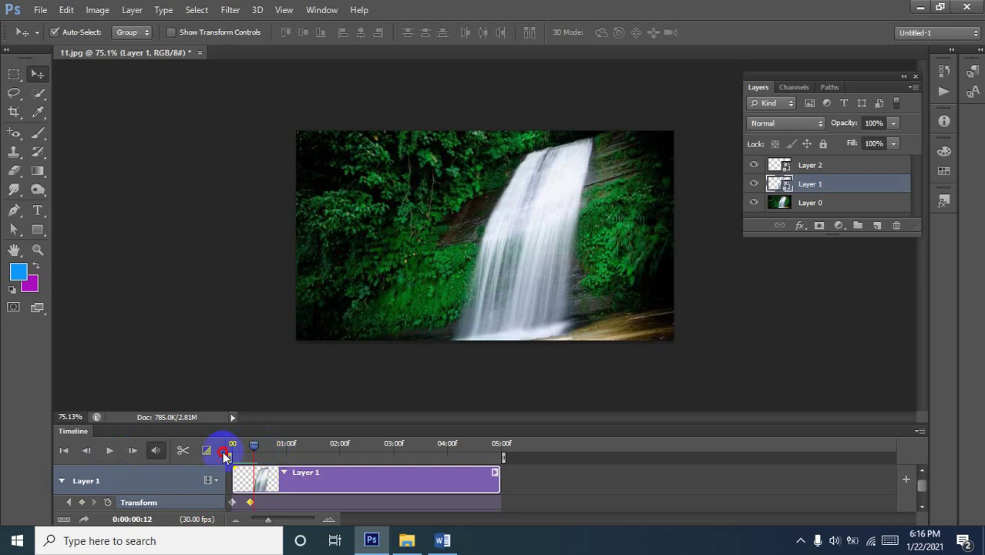
Preview with Layer 1's second Transform keyframe just before the 1-second mark, then settle it about midway between 0 and 1 second.
{"action": "left_click_drag", "start_coordinate": [252, 503], "coordinate": [279, 503]}
{"action": "left_click", "coordinate": [108, 454]}
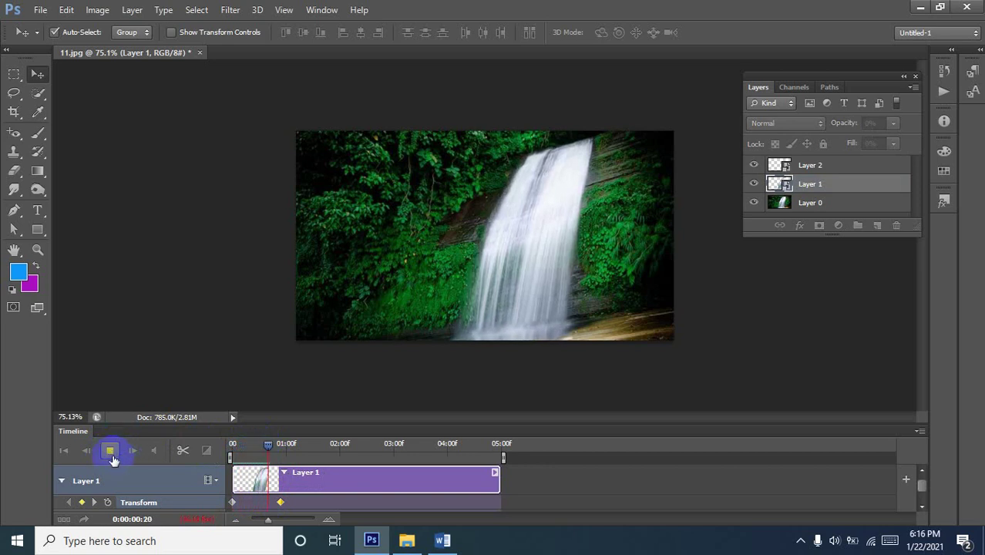
{"action": "left_click_drag", "start_coordinate": [276, 454], "coordinate": [209, 447]}
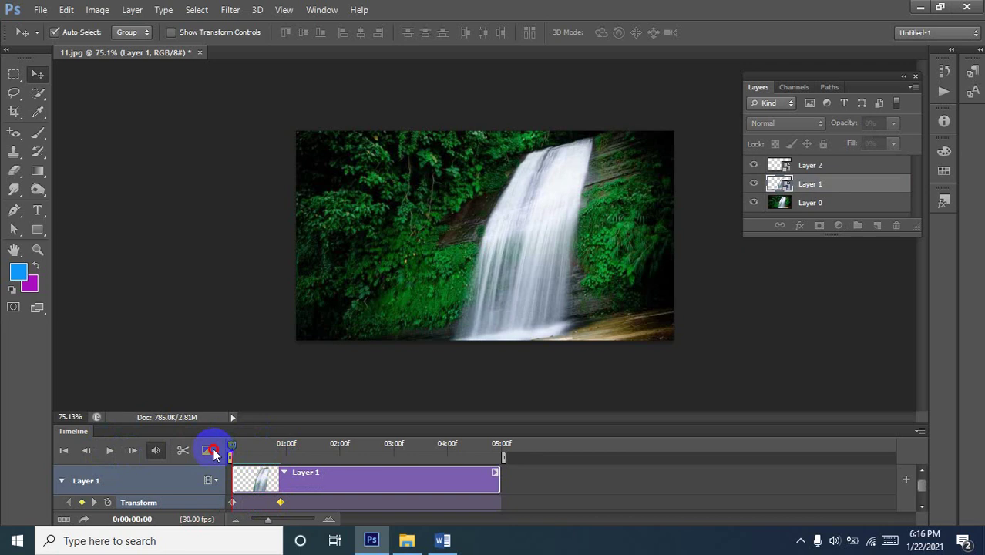
{"action": "left_click_drag", "start_coordinate": [281, 501], "coordinate": [263, 500]}
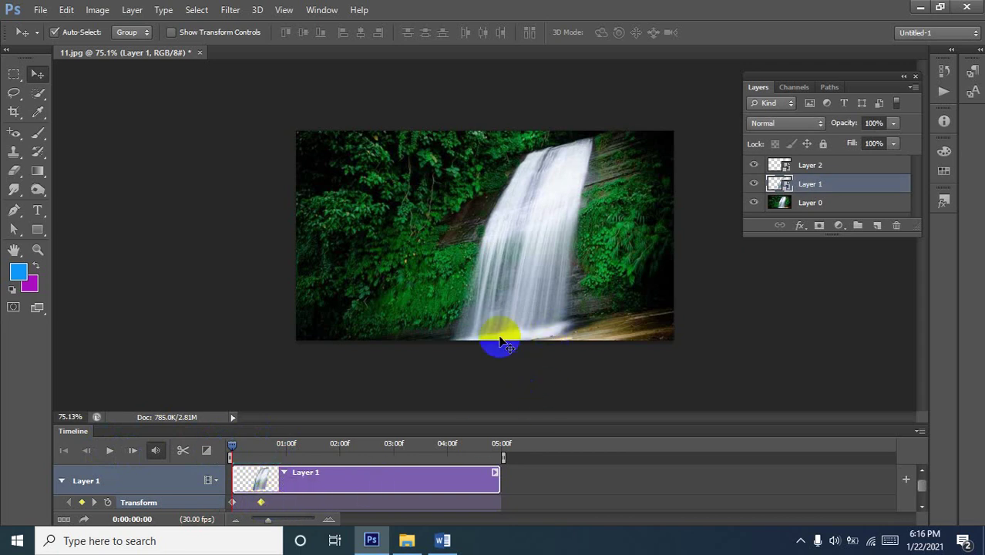
Select Layer 2 in the timeline, expand its track and set a starting Transform keyframe at 0:00:00:00.
{"action": "scroll", "coordinate": [306, 484], "scroll_direction": "down", "scroll_amount": 3}
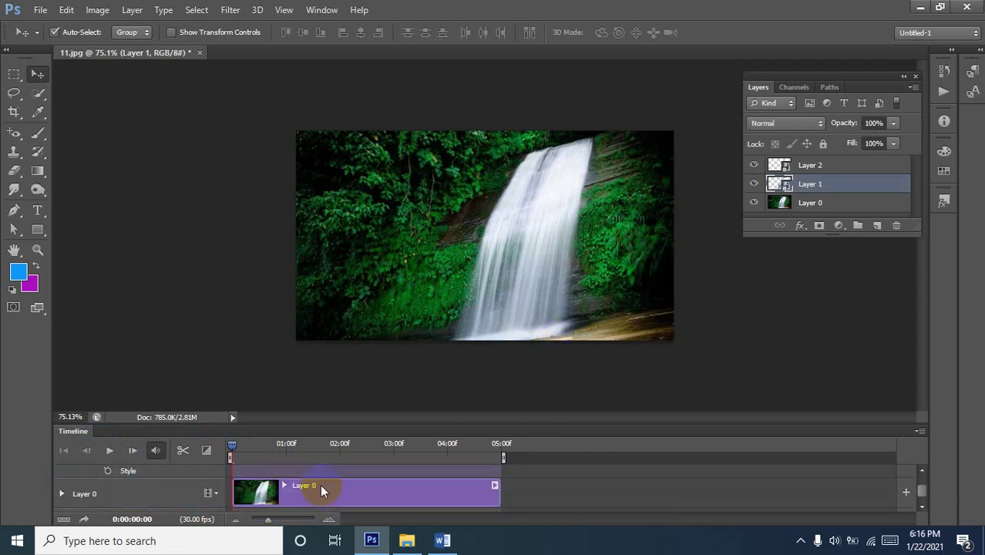
{"action": "scroll", "coordinate": [306, 485], "scroll_direction": "up", "scroll_amount": 3}
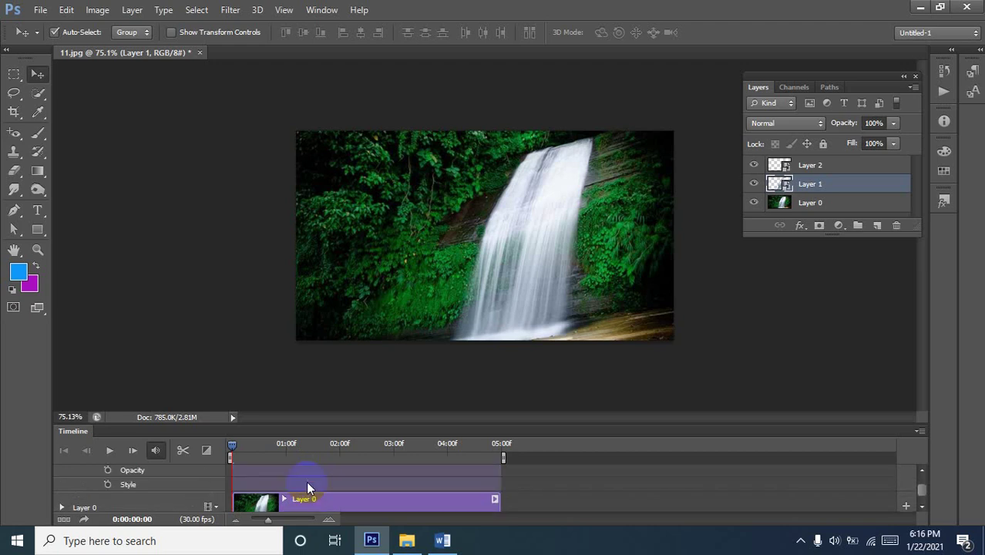
{"action": "scroll", "coordinate": [302, 484], "scroll_direction": "up", "scroll_amount": 3}
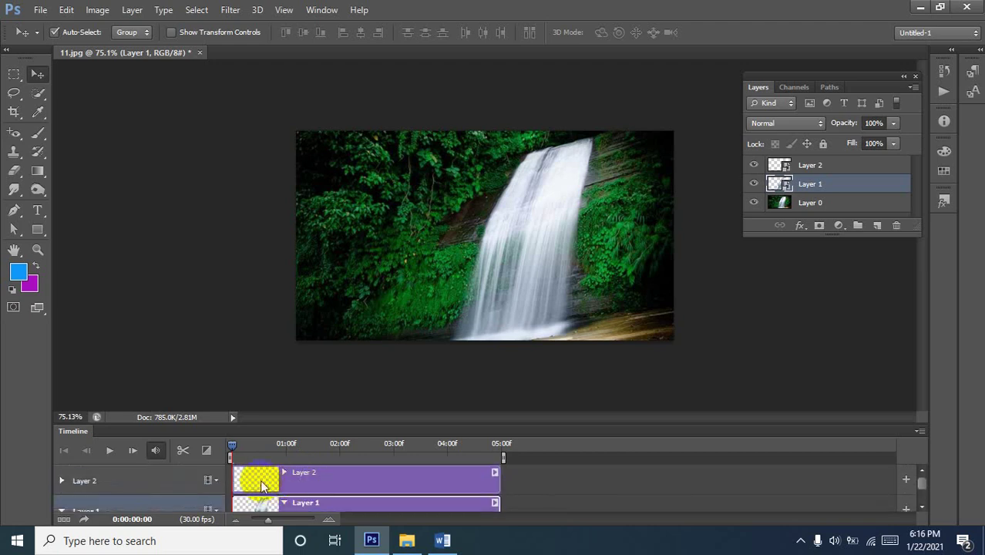
{"action": "left_click", "coordinate": [261, 481]}
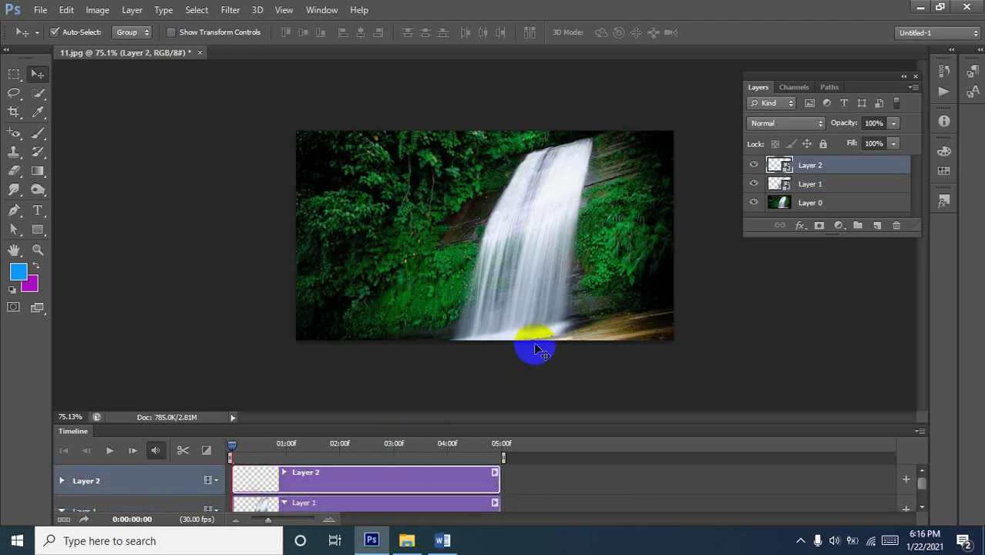
{"action": "left_click", "coordinate": [62, 481]}
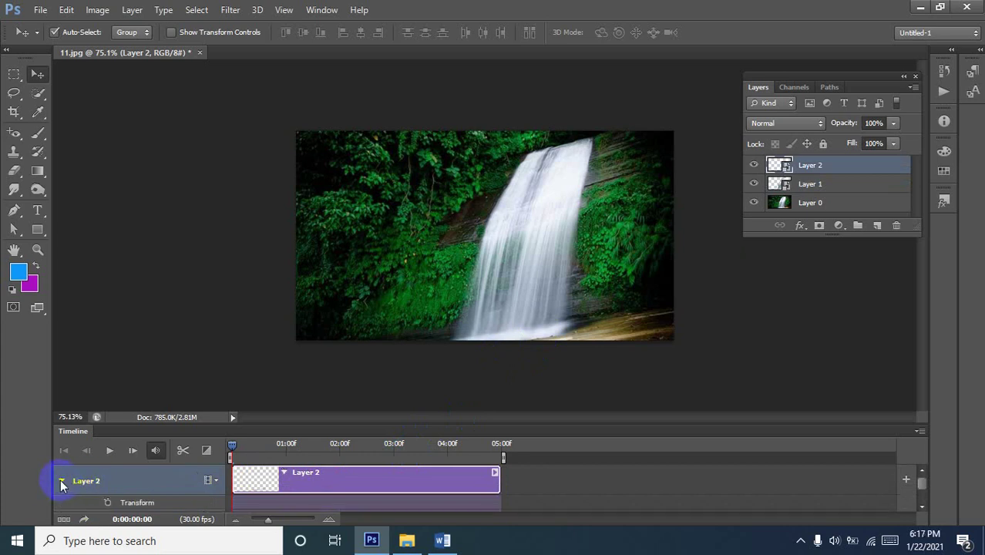
{"action": "left_click", "coordinate": [108, 504]}
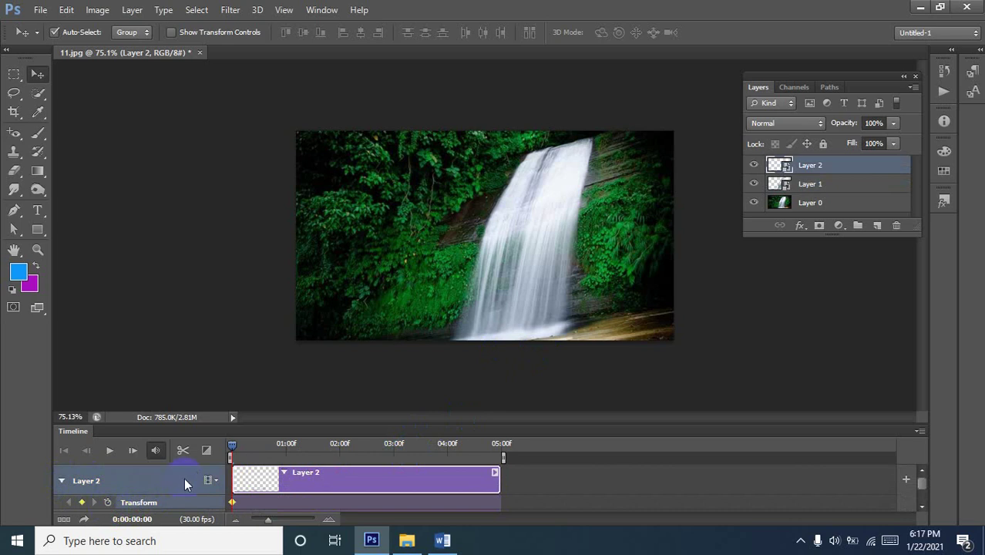
At 0:00:00:25, stretch Layer 2 horizontally to about 208% and move it slightly down to set its second Transform keyframe.
{"action": "left_click_drag", "start_coordinate": [233, 445], "coordinate": [276, 445]}
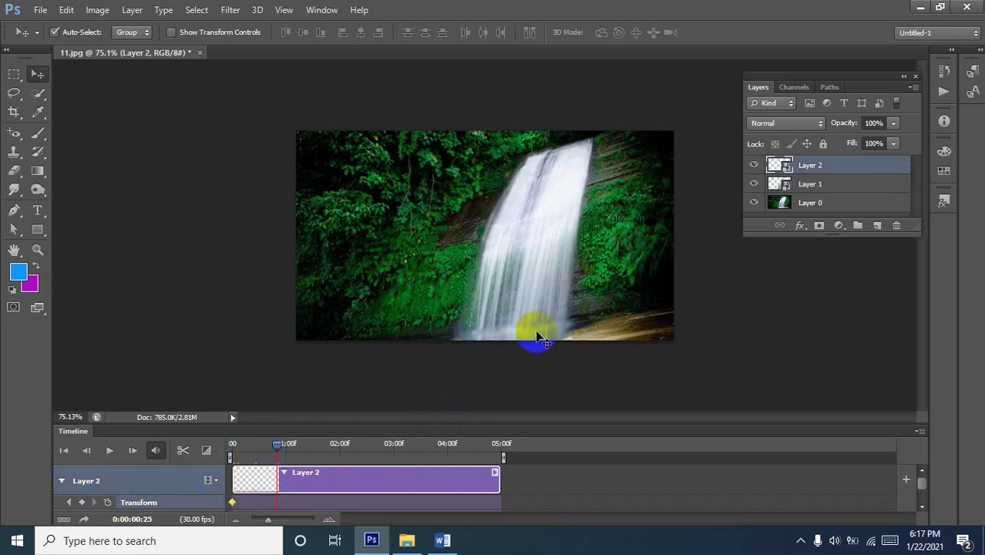
{"action": "key", "text": "ctrl+t"}
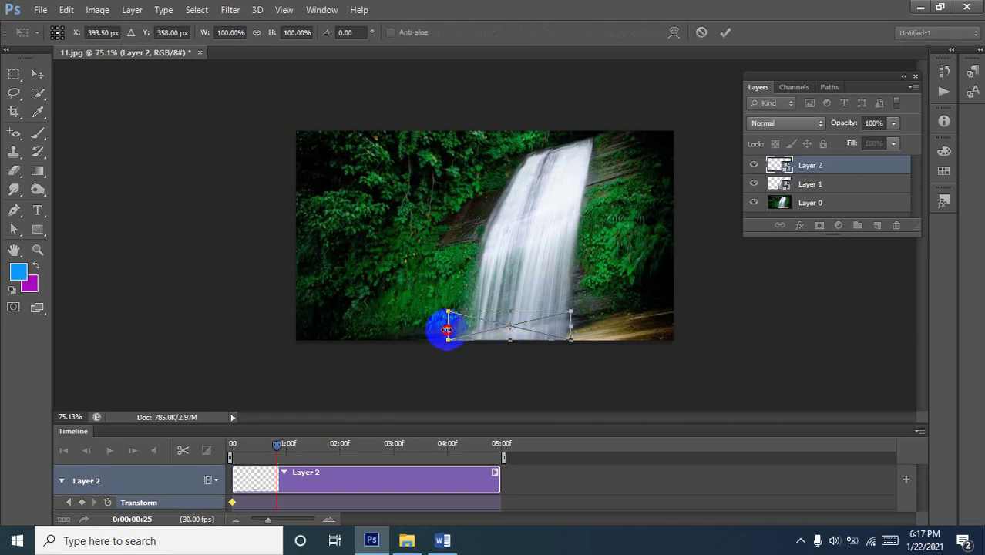
{"action": "left_click_drag", "start_coordinate": [447, 330], "coordinate": [390, 335]}
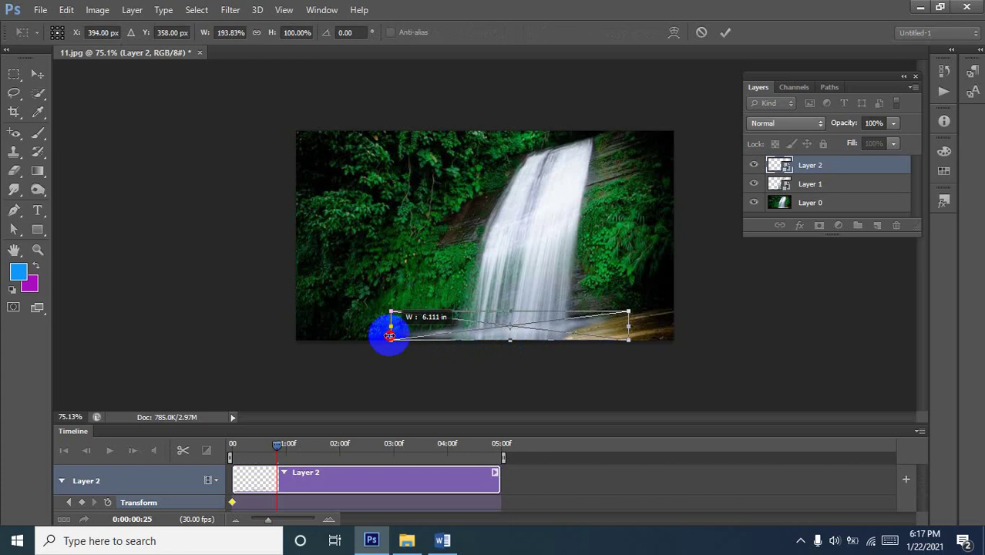
{"action": "left_click_drag", "start_coordinate": [390, 336], "coordinate": [383, 339]}
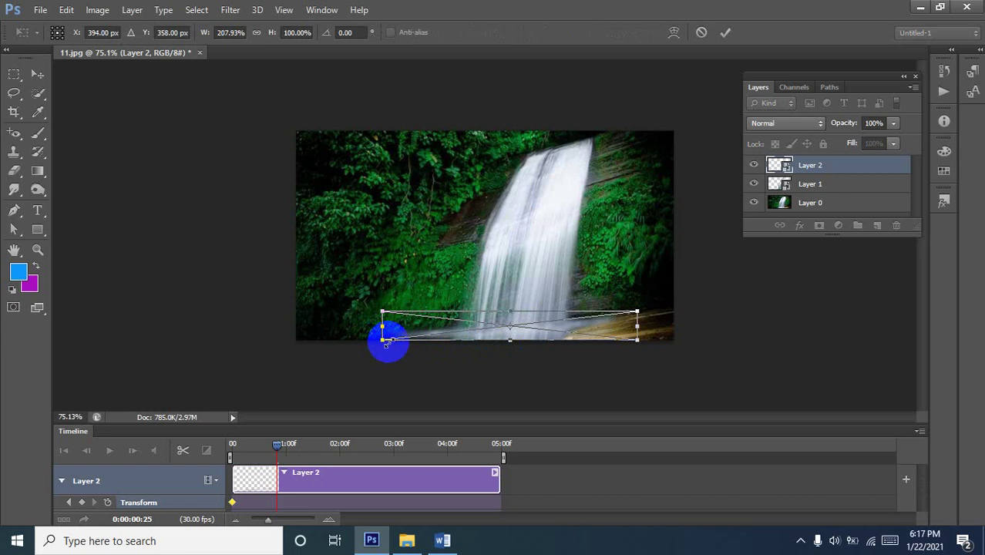
{"action": "key", "text": "Return"}
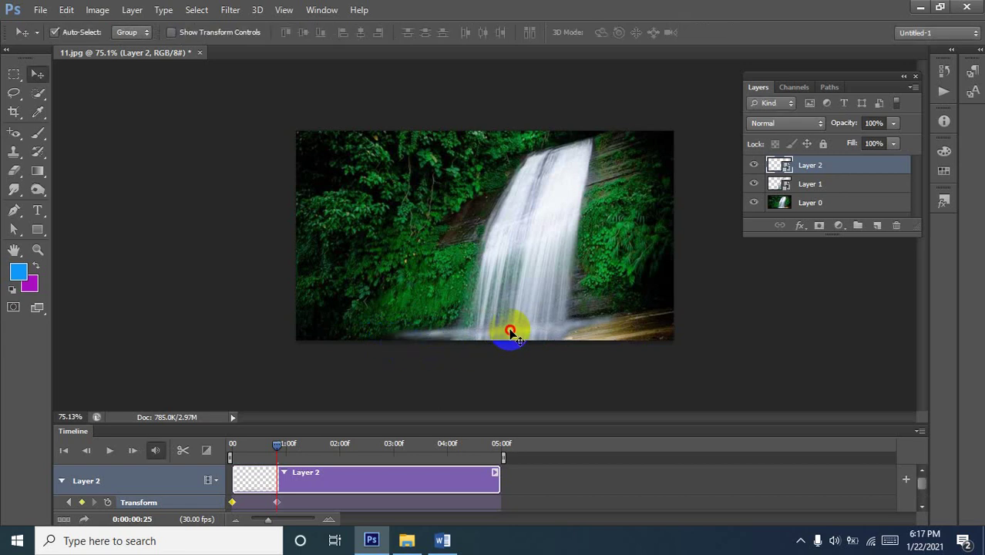
{"action": "left_click_drag", "start_coordinate": [510, 332], "coordinate": [508, 340]}
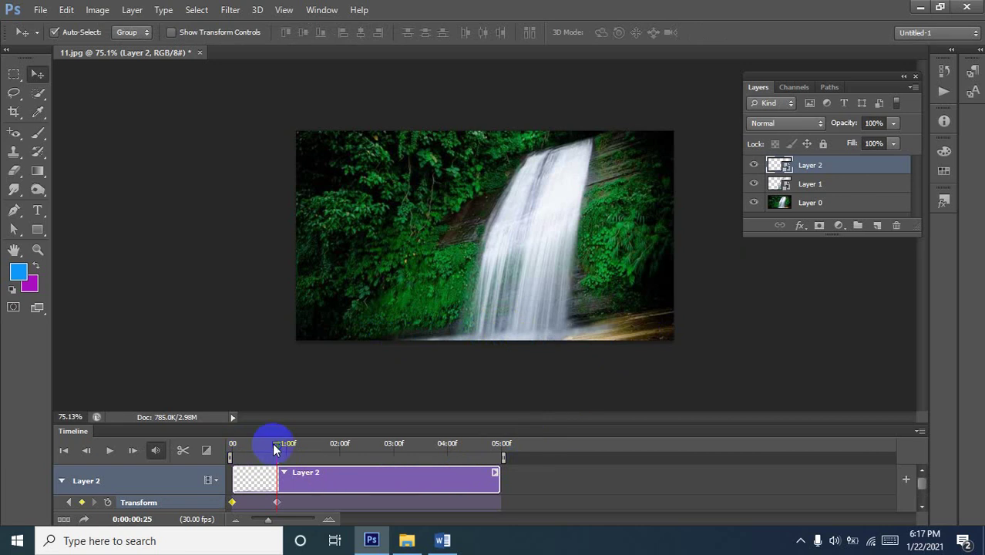
Play the animation from the start to preview Layer 2's motion between its two Transform keyframes.
{"action": "left_click_drag", "start_coordinate": [273, 443], "coordinate": [242, 442]}
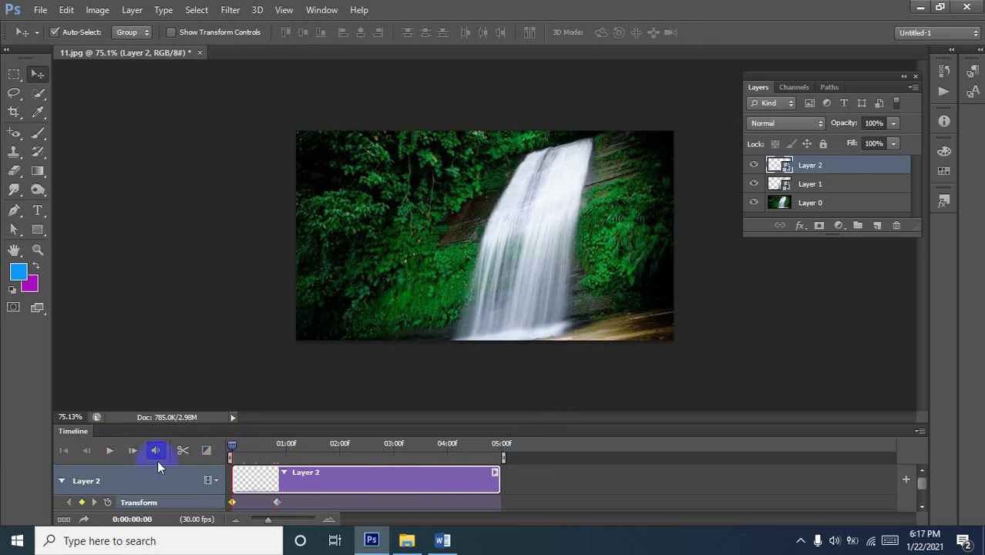
{"action": "left_click", "coordinate": [108, 451]}
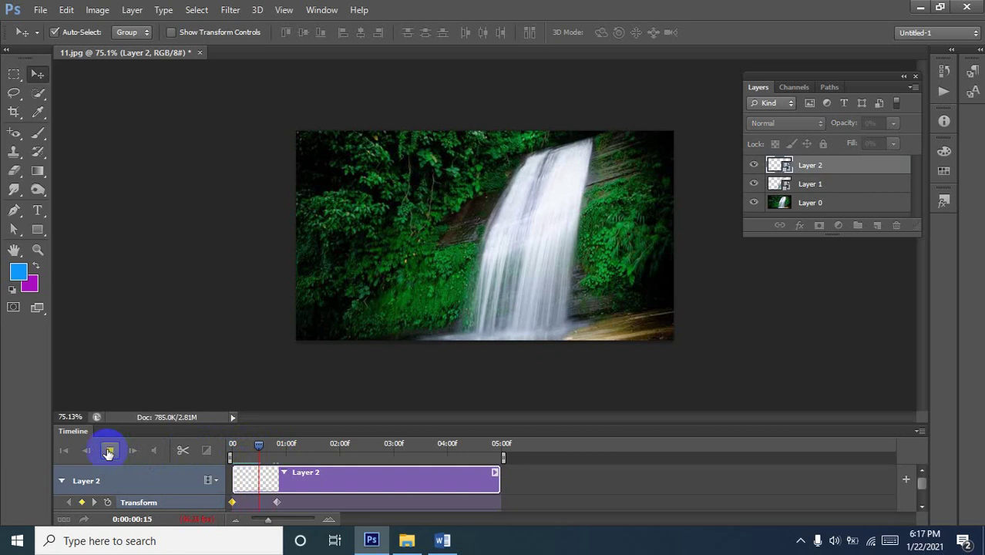
{"action": "left_click", "coordinate": [108, 452]}
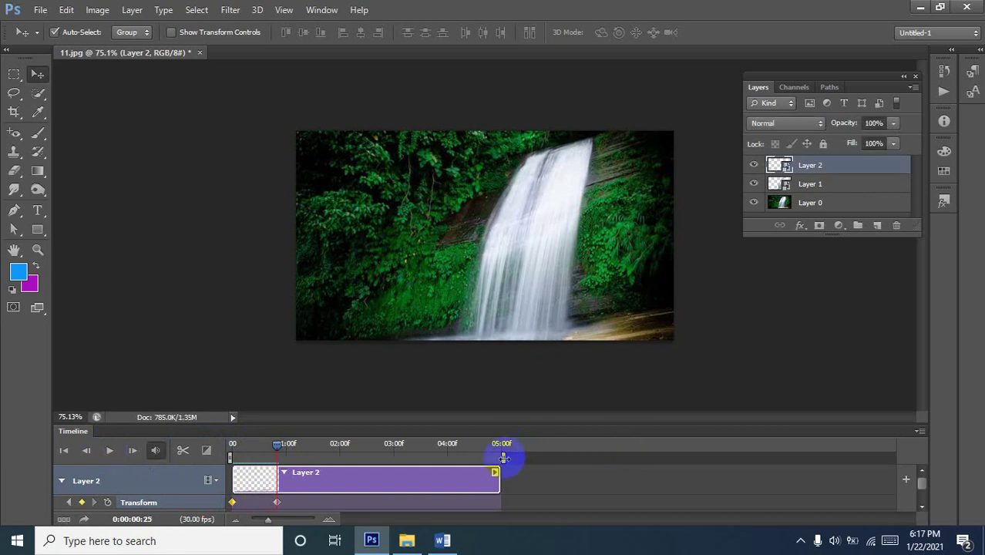
Shorten the timeline's work area to end at Layer 2's second keyframe, preview it and return the playhead to 0:00:00:00.
{"action": "mouse_move", "coordinate": [504, 458]}
{"action": "left_mouse_down"}
{"action": "mouse_move", "coordinate": [446, 466]}
{"action": "mouse_move", "coordinate": [315, 458]}
{"action": "mouse_move", "coordinate": [282, 469]}
{"action": "mouse_move", "coordinate": [468, 448]}
{"action": "mouse_move", "coordinate": [275, 472]}
{"action": "mouse_move", "coordinate": [220, 450]}
{"action": "left_mouse_up"}
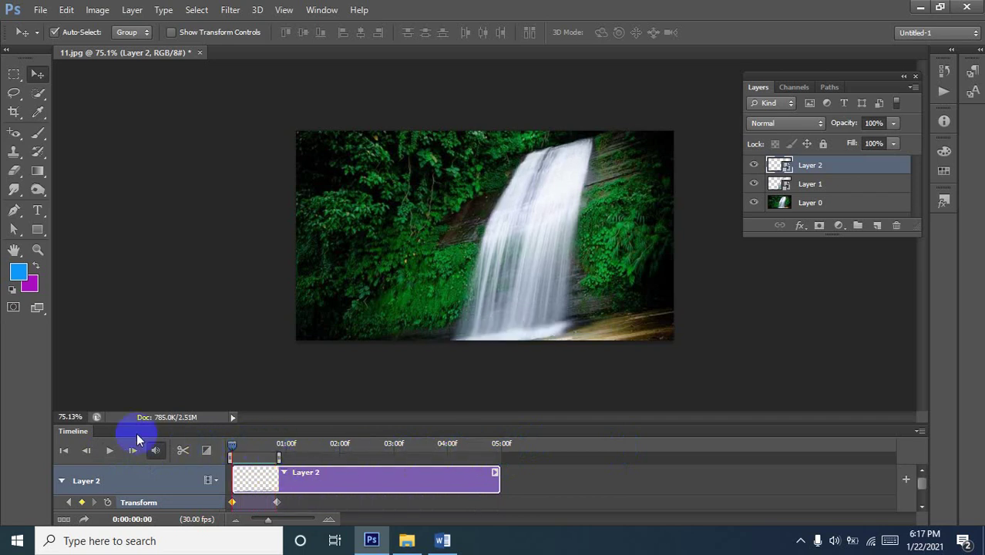
{"action": "left_click", "coordinate": [112, 454]}
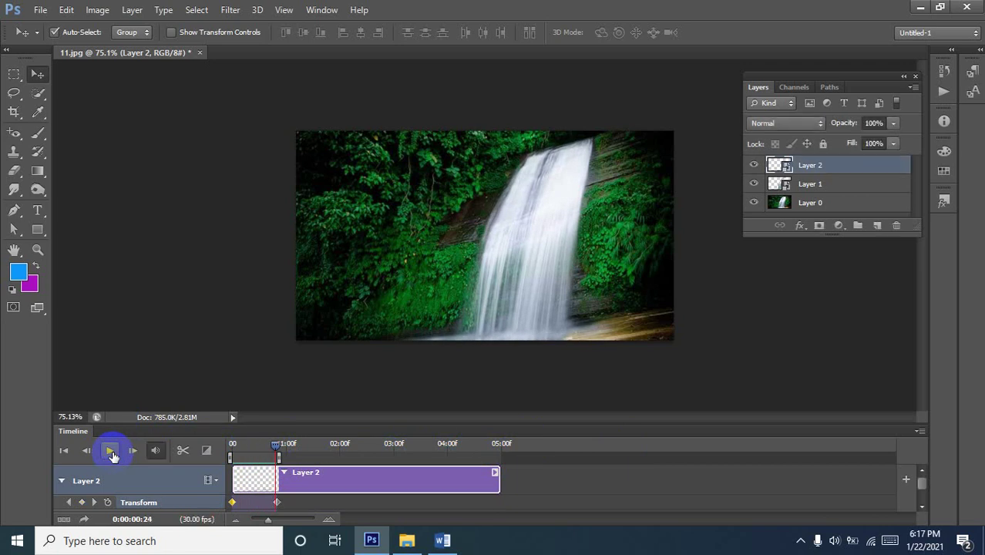
{"action": "left_click", "coordinate": [112, 455]}
{"action": "left_click_drag", "start_coordinate": [279, 445], "coordinate": [215, 450]}
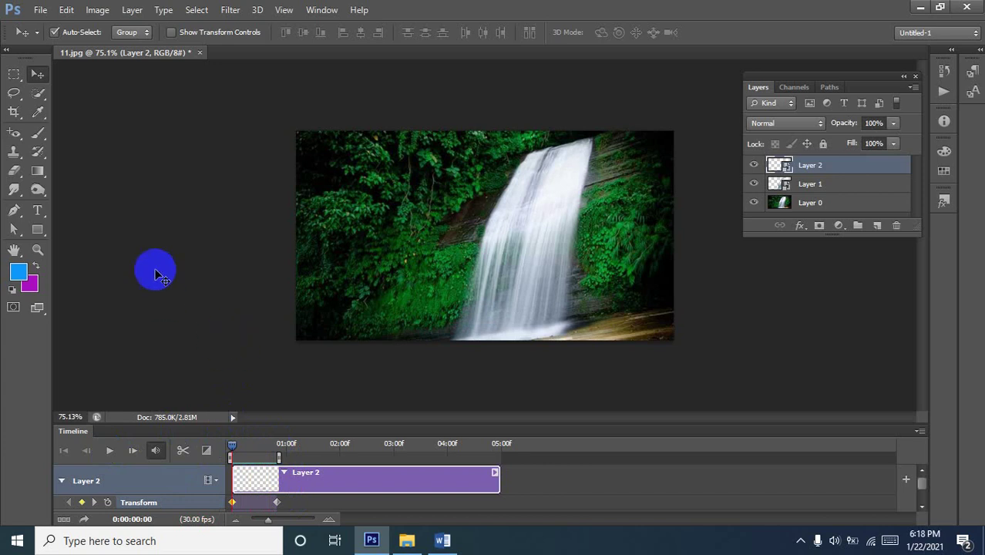
Set up a Save for Web export as GIF with the animation looping Forever.
{"action": "left_click", "coordinate": [41, 11]}
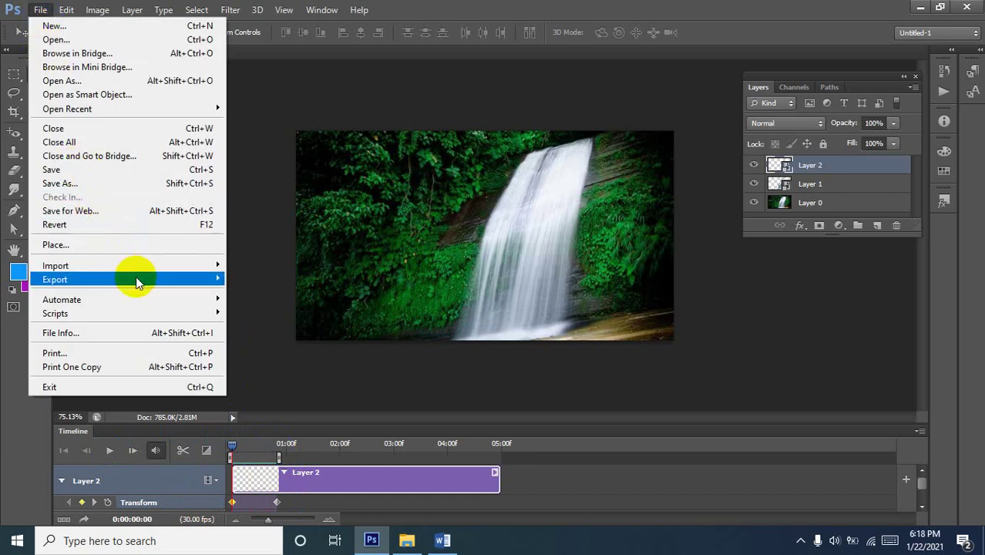
{"action": "left_click", "coordinate": [132, 209]}
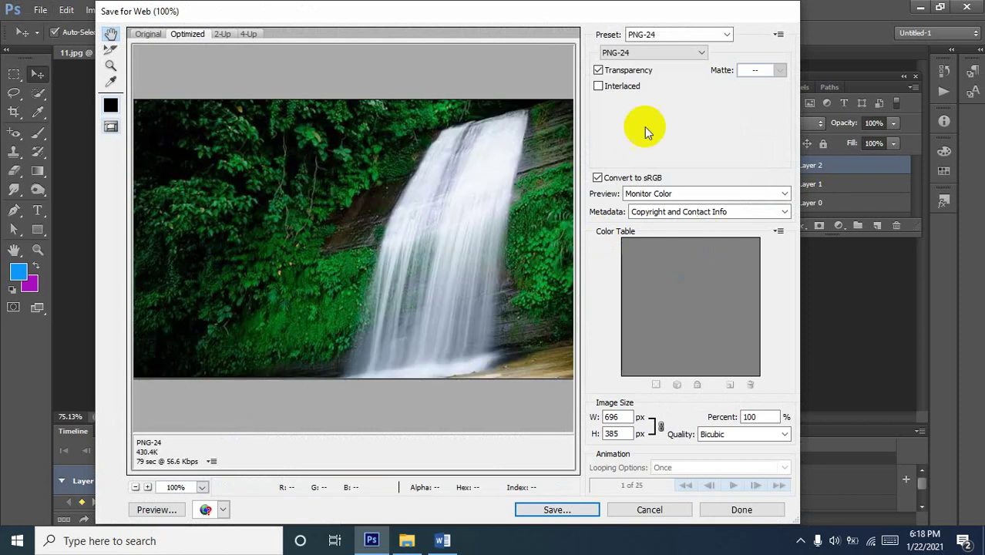
{"action": "left_click", "coordinate": [657, 53]}
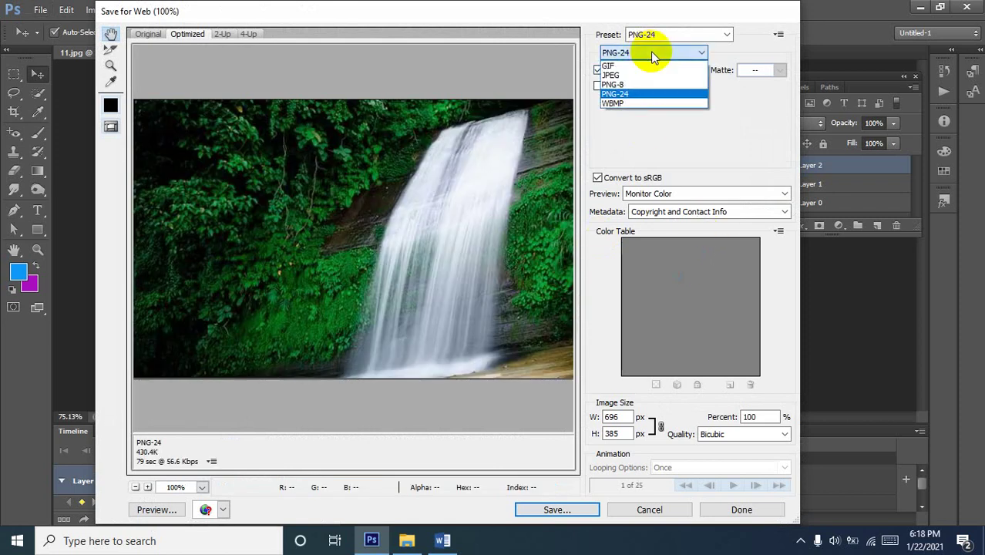
{"action": "left_click", "coordinate": [620, 66]}
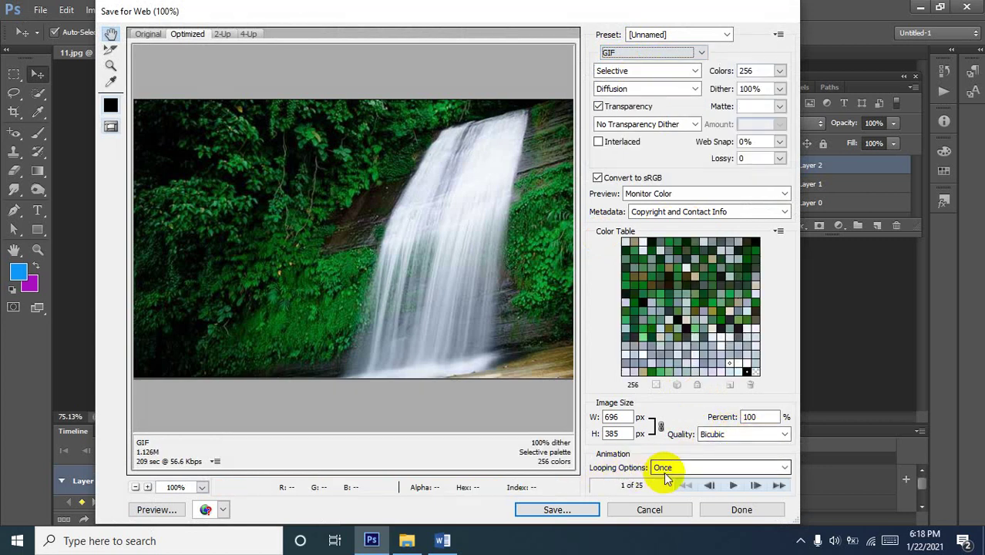
{"action": "left_click", "coordinate": [691, 468]}
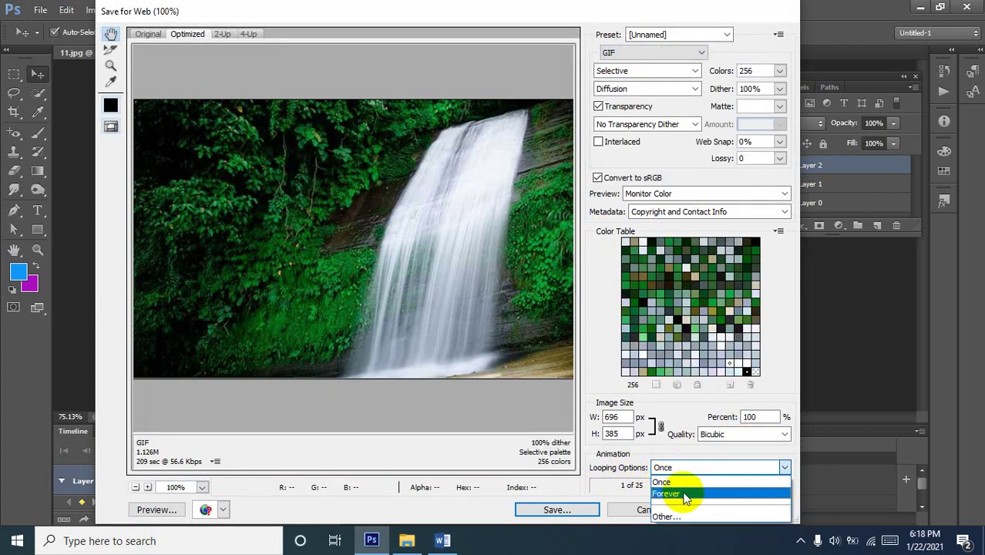
{"action": "left_click", "coordinate": [686, 494]}
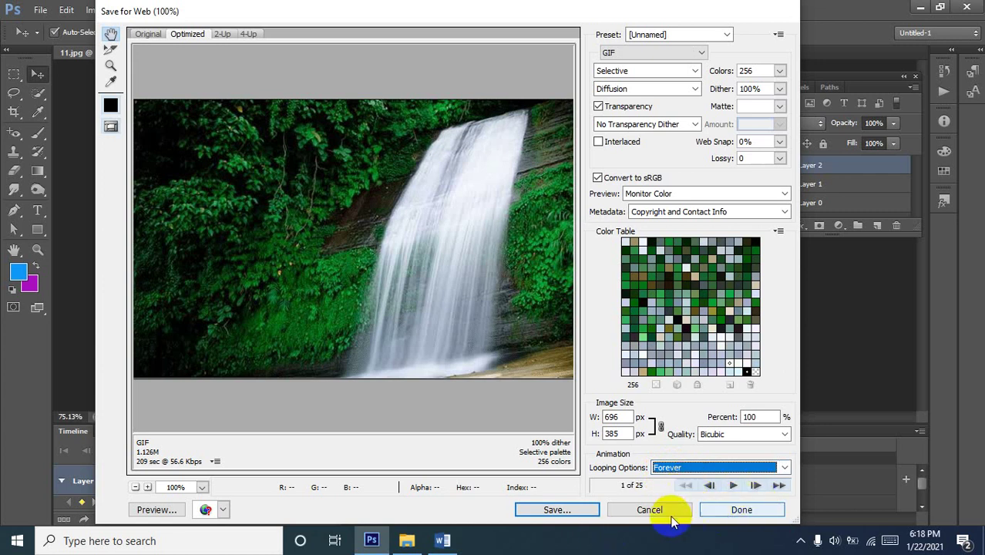
Start saving the GIF and open the GD Class 10 folder inside graphic design all class as the destination.
{"action": "left_click", "coordinate": [574, 510]}
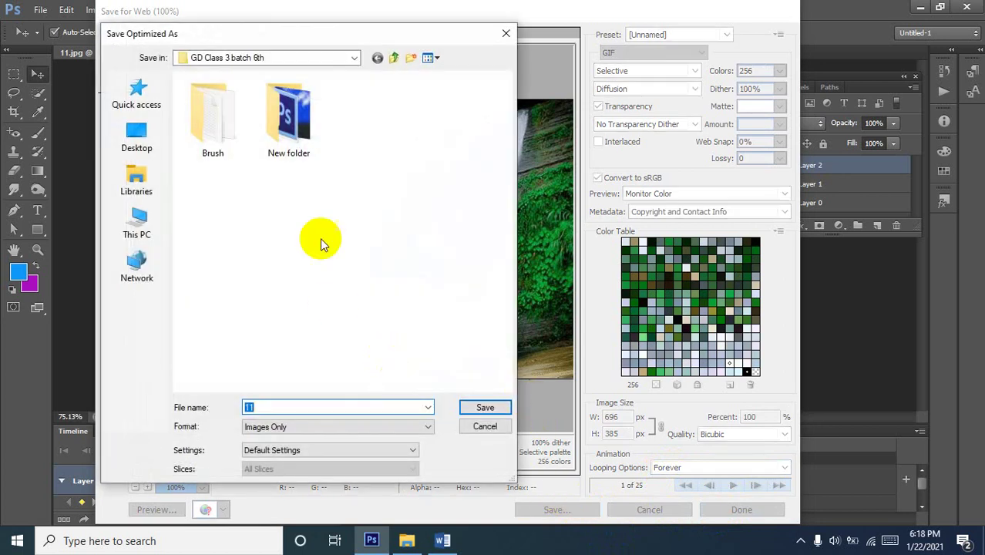
{"action": "left_click", "coordinate": [394, 58]}
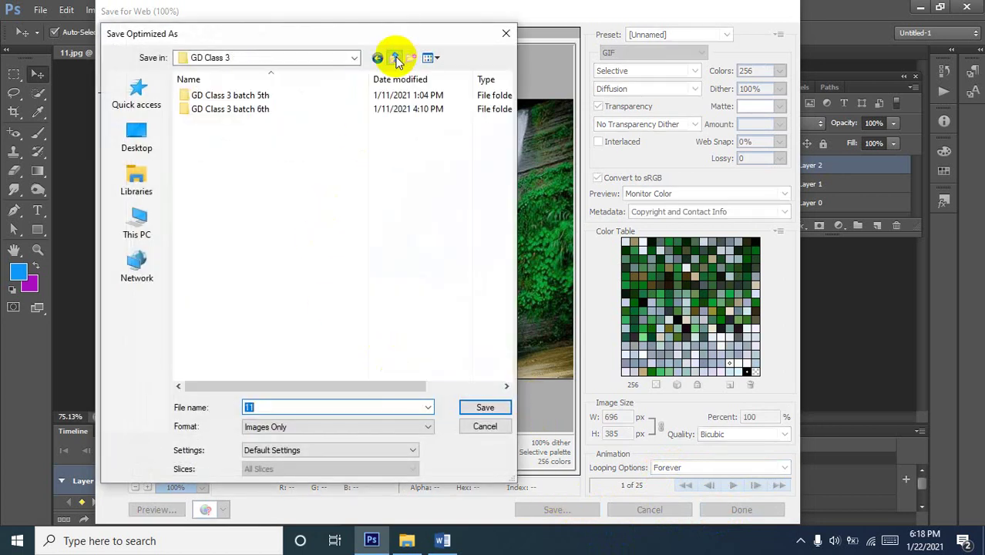
{"action": "left_click", "coordinate": [396, 60]}
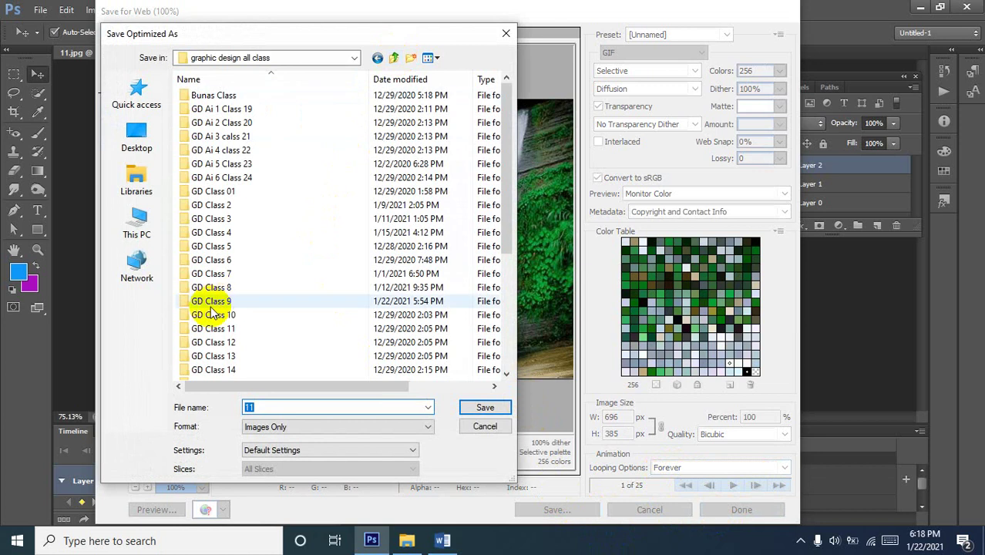
{"action": "double_click", "coordinate": [238, 315]}
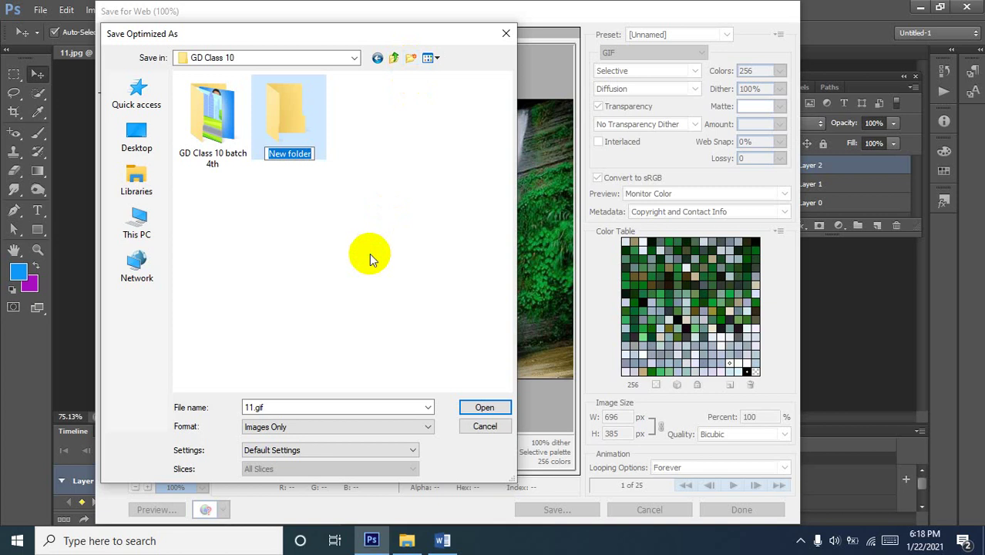
Create a folder named GD Class 10 batch 5th and save the animation in it as 11.gif.
{"action": "type", "text": "f"}
{"action": "key", "text": "BackSpace"}
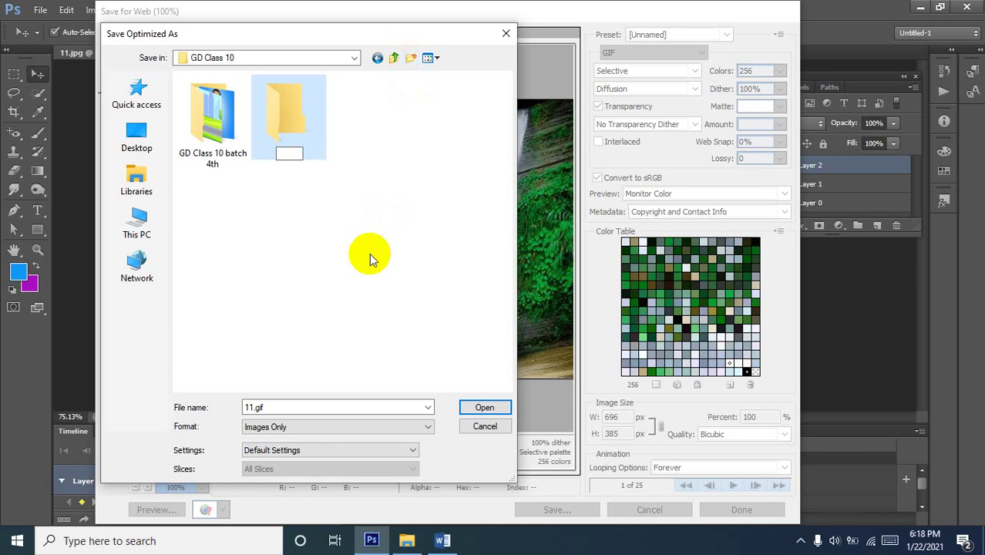
{"action": "type", "text": "GD Class 10"}
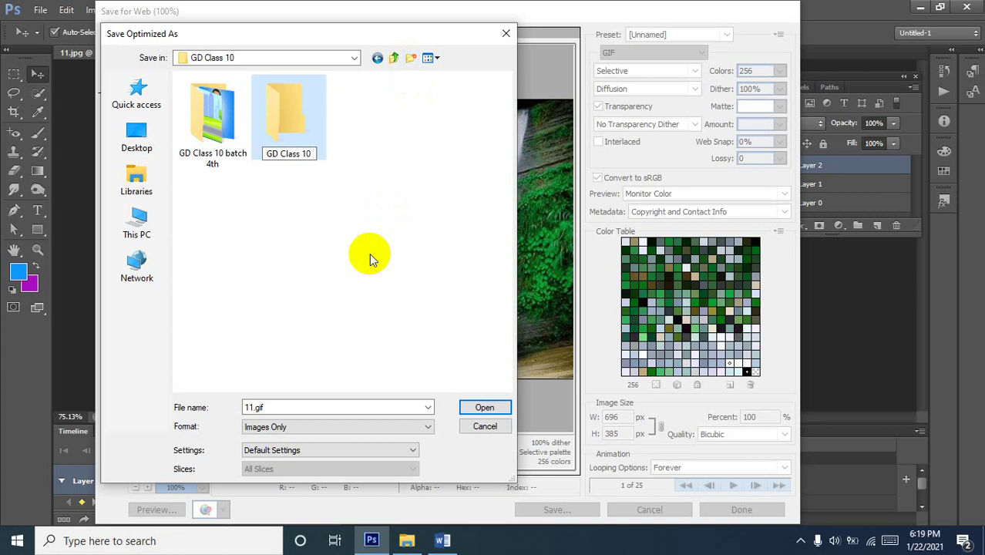
{"action": "type", "text": " bathc"}
{"action": "key", "text": "BackSpace"}
{"action": "key", "text": "BackSpace"}
{"action": "key", "text": "BackSpace"}
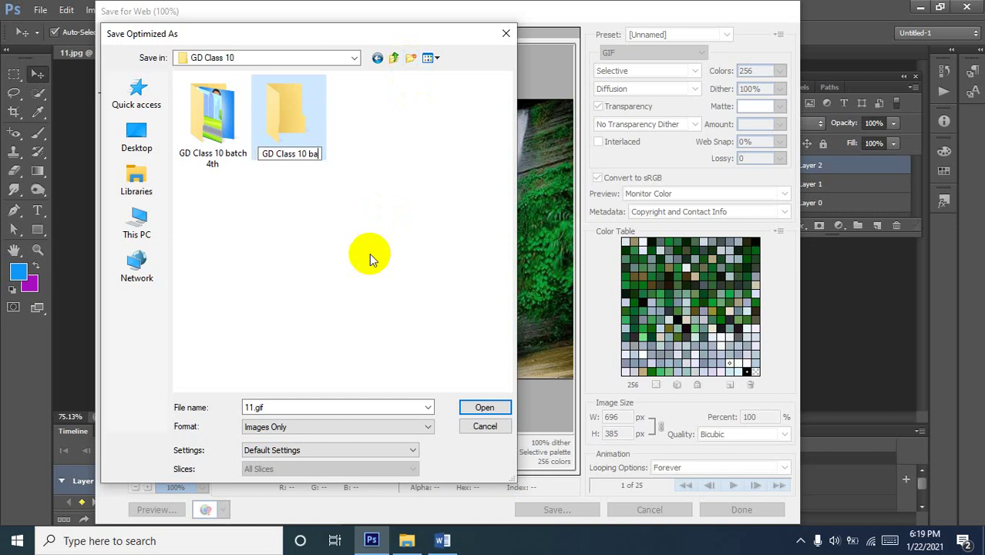
{"action": "type", "text": "tch "}
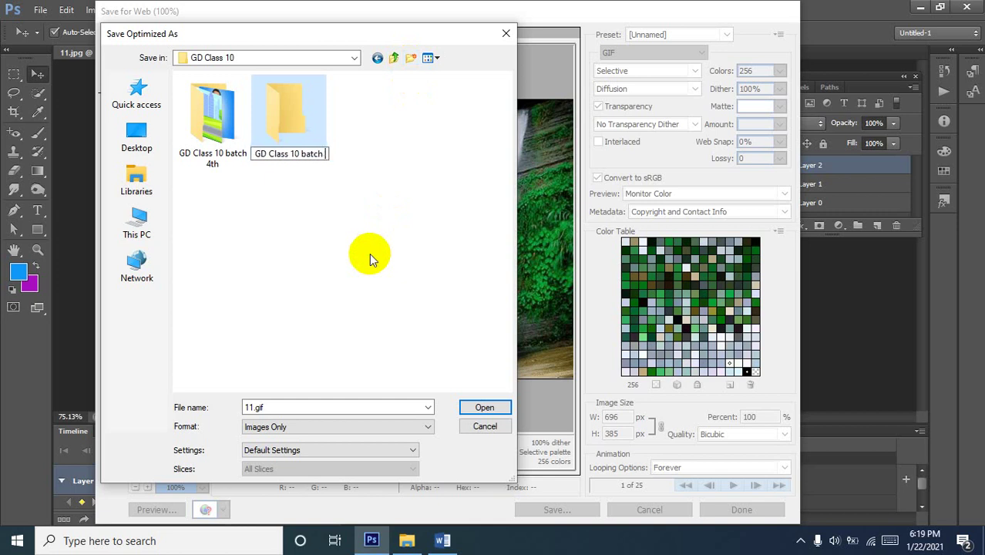
{"action": "type", "text": "5th"}
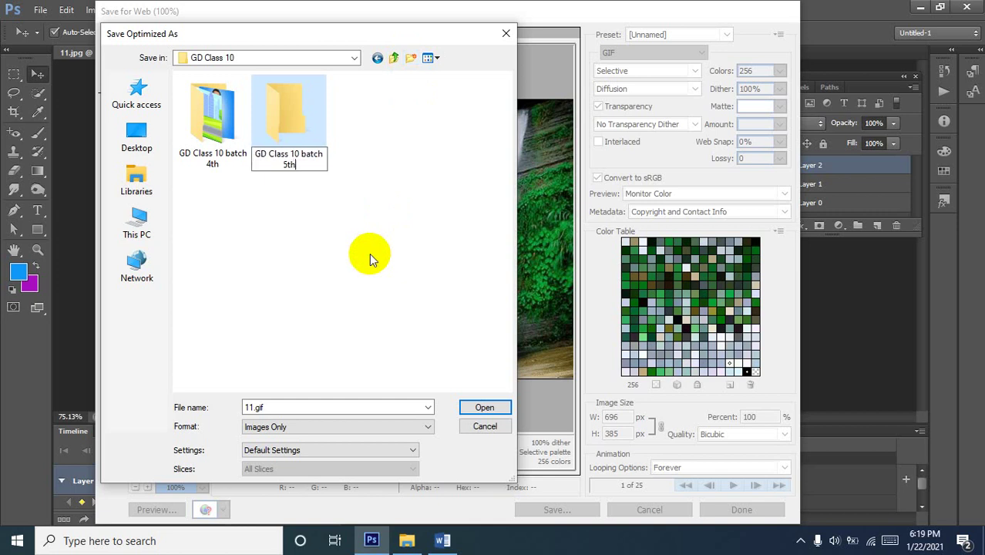
{"action": "left_click", "coordinate": [373, 202]}
{"action": "double_click", "coordinate": [286, 126]}
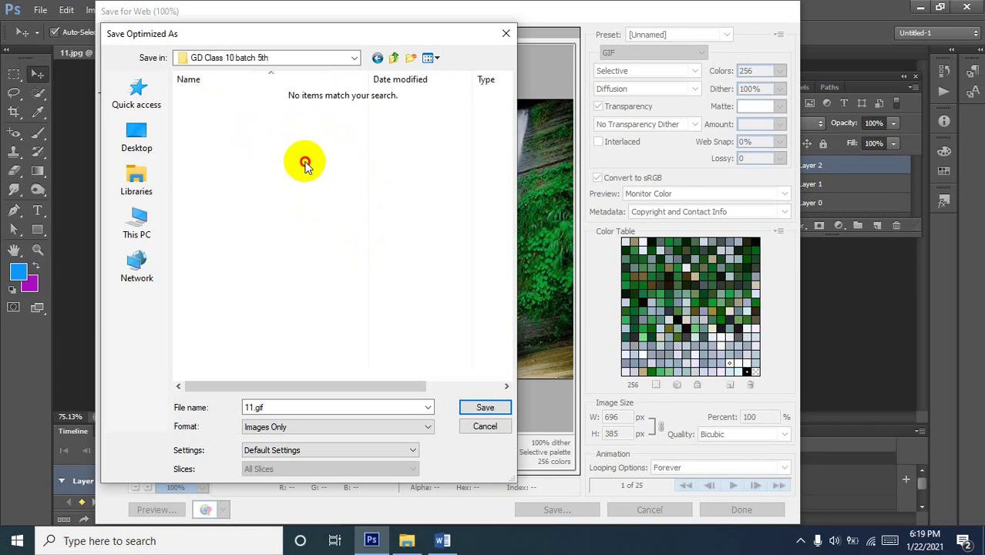
{"action": "left_click", "coordinate": [481, 409]}
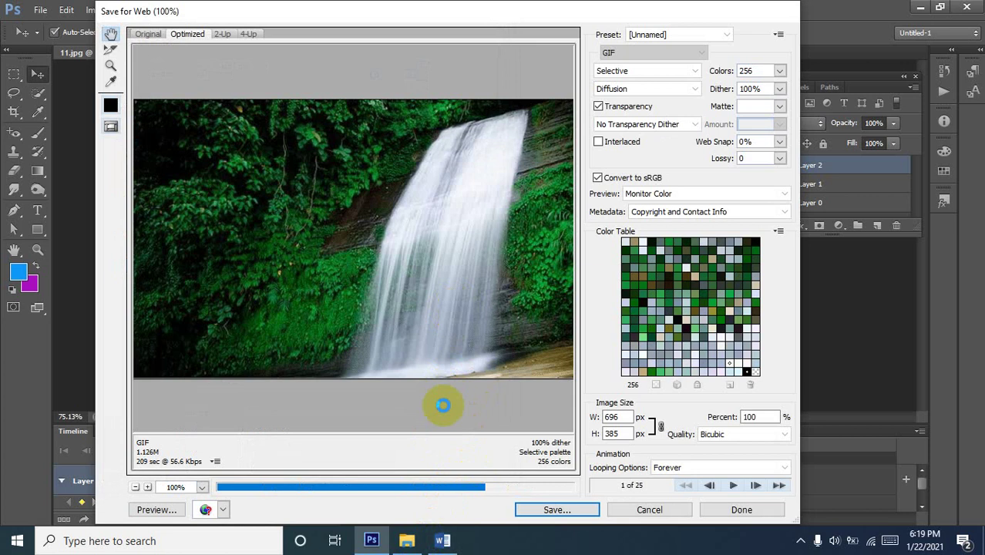
Switch to File Explorer and open the graphic design all class folder inside DCTA CLASS on Local Disk (E:).
{"action": "mouse_move", "coordinate": [409, 540]}
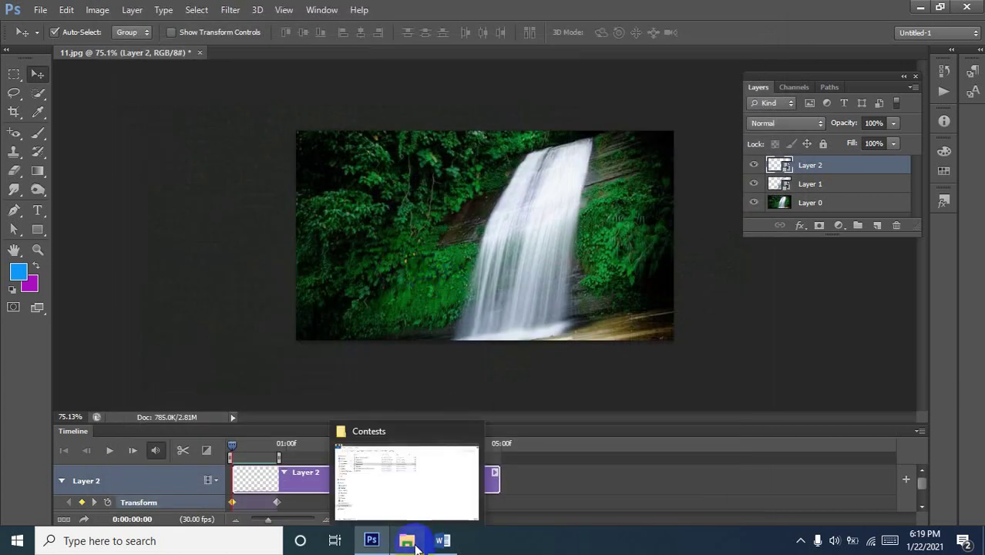
{"action": "left_click", "coordinate": [408, 540]}
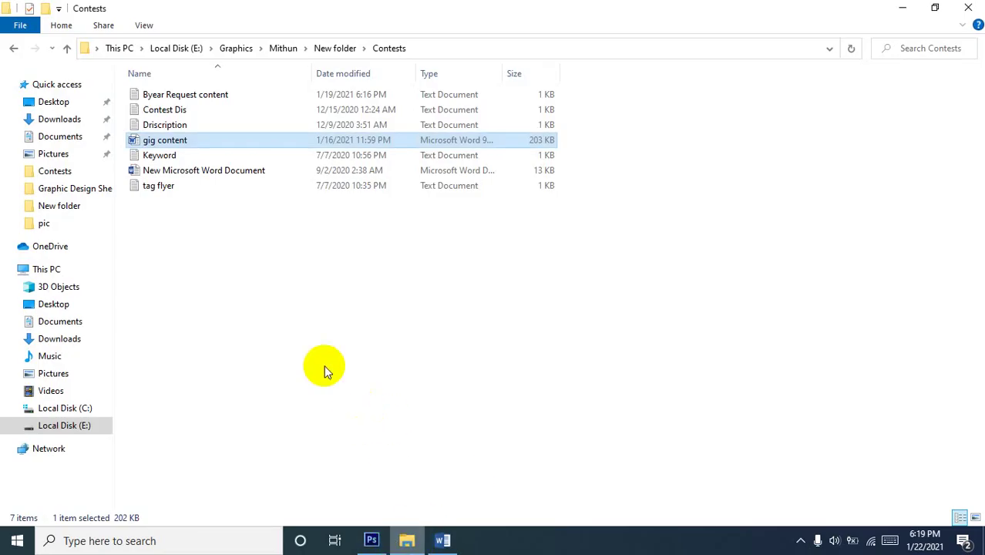
{"action": "left_click", "coordinate": [67, 47]}
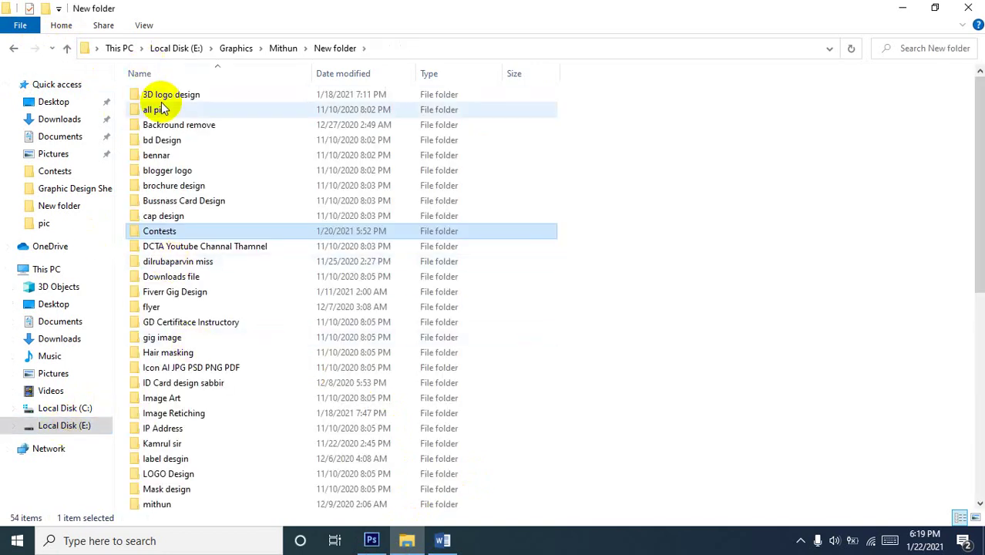
{"action": "left_click", "coordinate": [62, 424]}
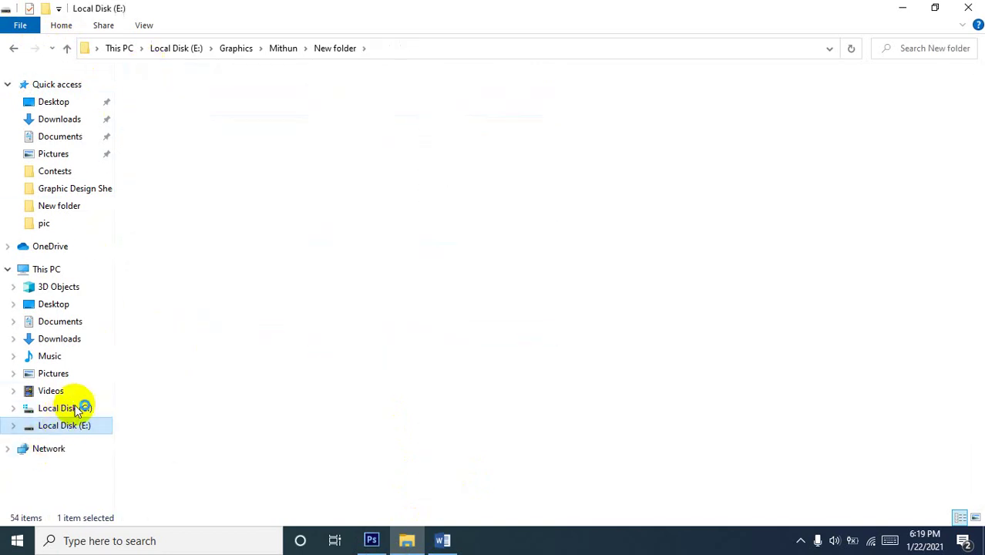
{"action": "left_click", "coordinate": [177, 100]}
{"action": "double_click", "coordinate": [178, 100]}
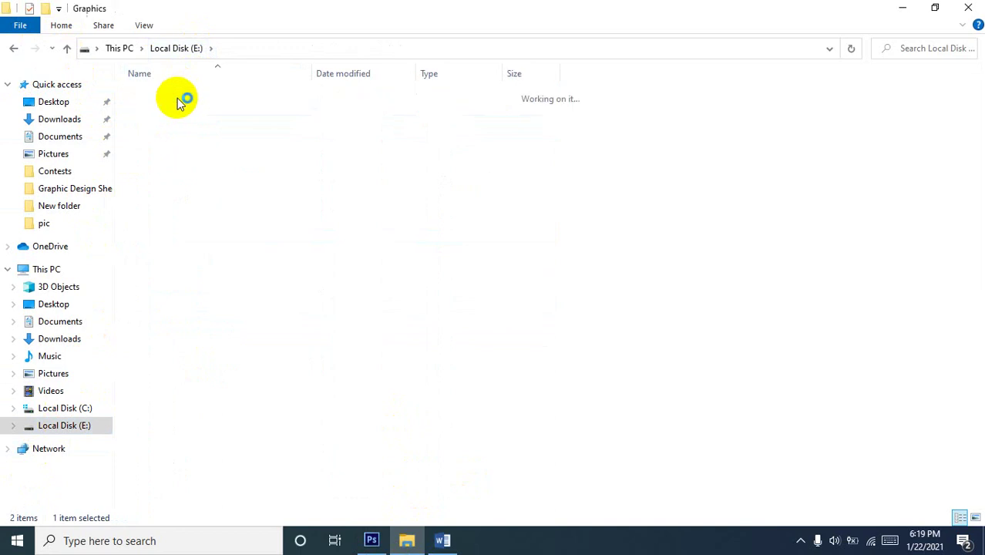
{"action": "double_click", "coordinate": [177, 98]}
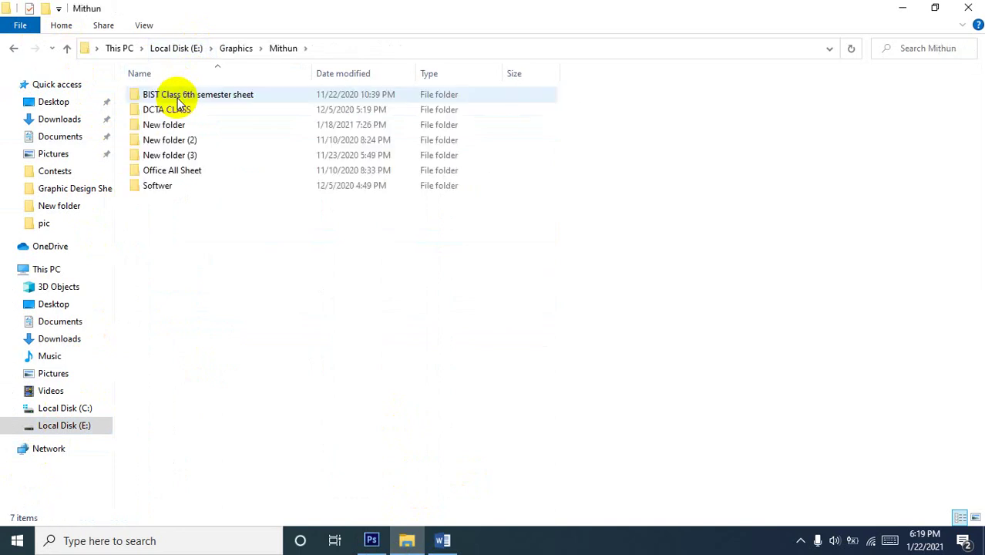
{"action": "left_click", "coordinate": [179, 110]}
{"action": "double_click", "coordinate": [180, 110]}
{"action": "left_click", "coordinate": [223, 102]}
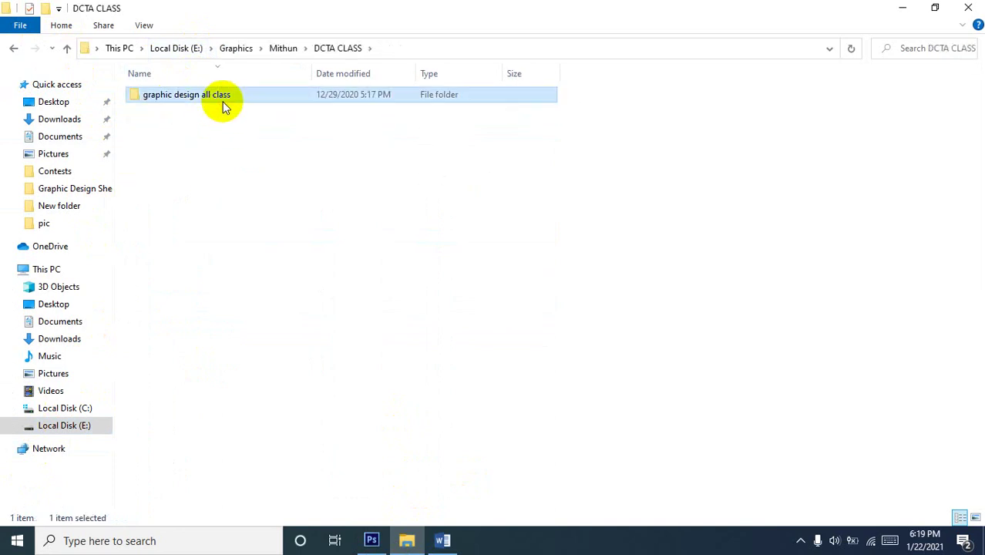
{"action": "double_click", "coordinate": [223, 102]}
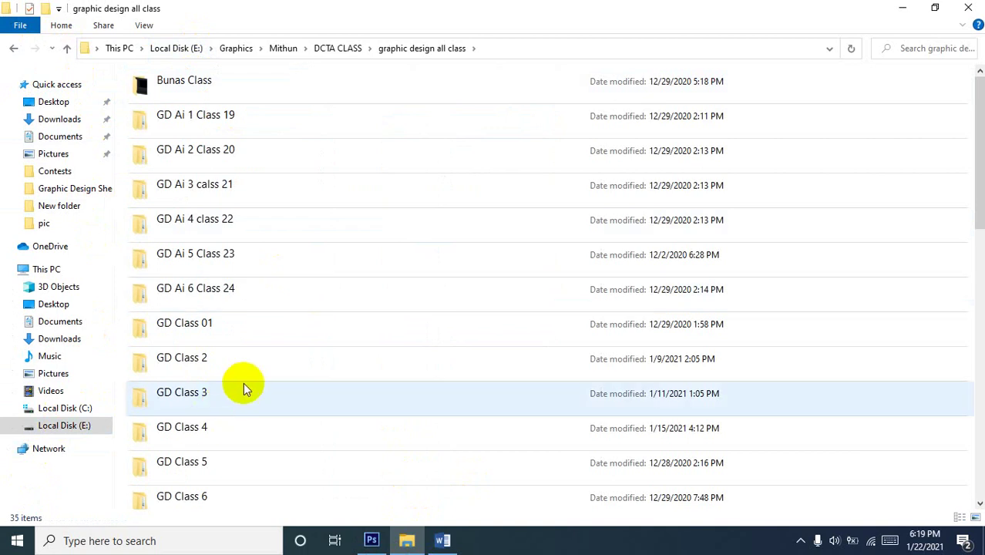
Open GD Class 10 batch 5th inside GD Class 10 and review the exported 11.gif, then close the viewer.
{"action": "scroll", "coordinate": [245, 381], "scroll_direction": "down", "scroll_amount": 3}
{"action": "left_click", "coordinate": [229, 346]}
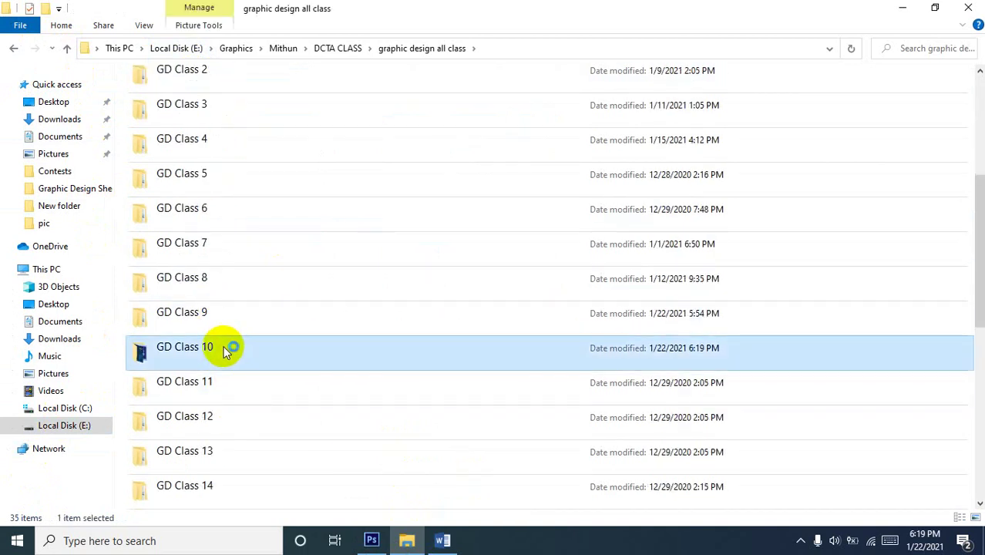
{"action": "double_click", "coordinate": [229, 346]}
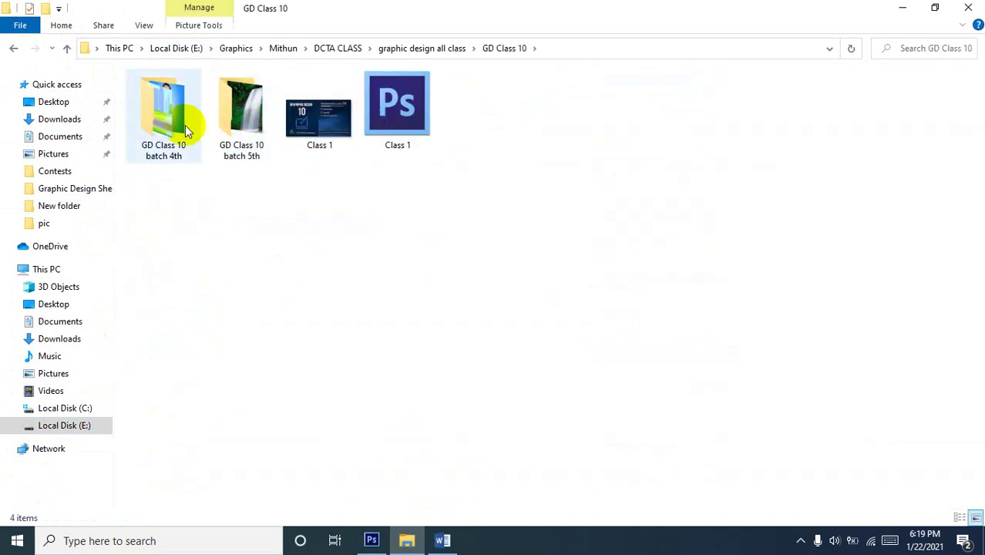
{"action": "left_click", "coordinate": [235, 129]}
{"action": "double_click", "coordinate": [235, 130]}
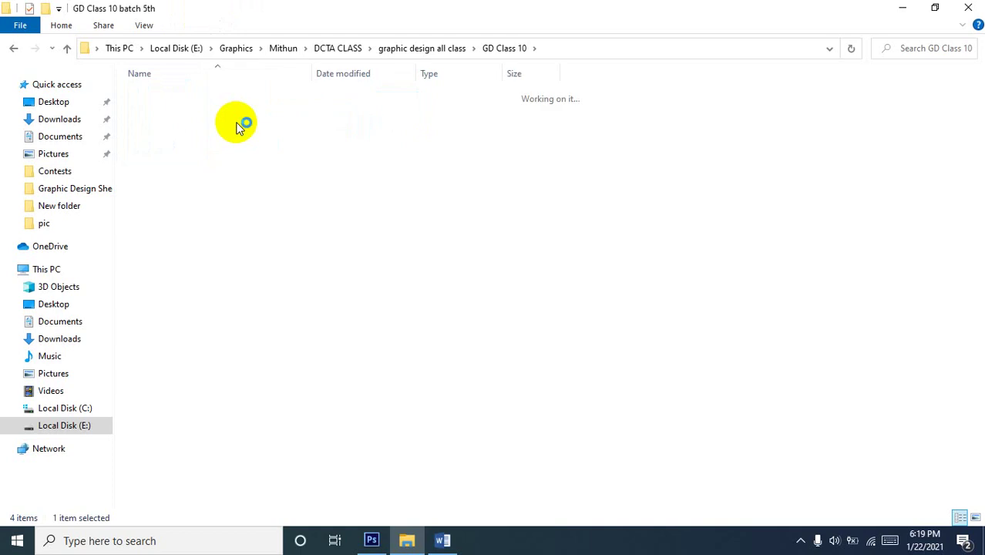
{"action": "double_click", "coordinate": [177, 120]}
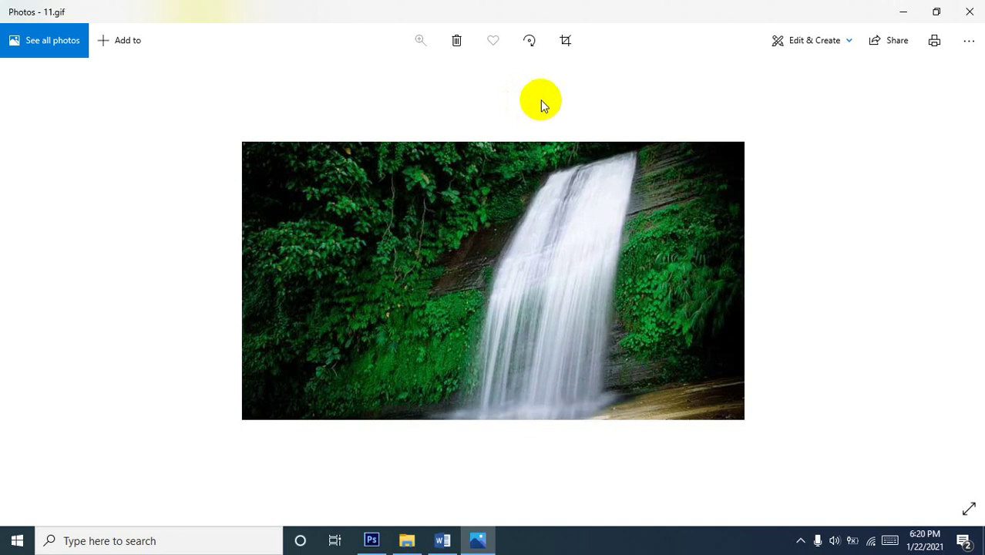
{"action": "left_click", "coordinate": [969, 11]}
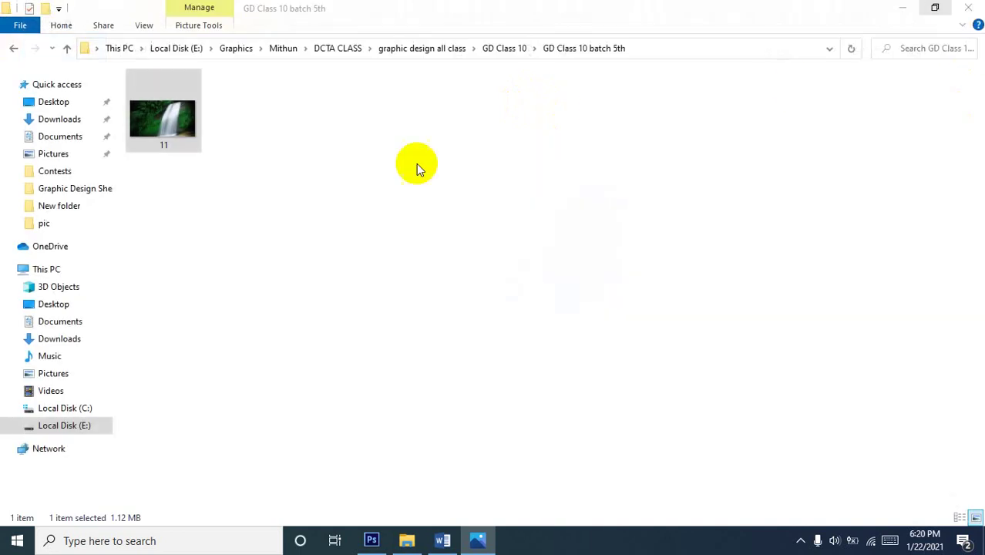
{"action": "left_click", "coordinate": [68, 49]}
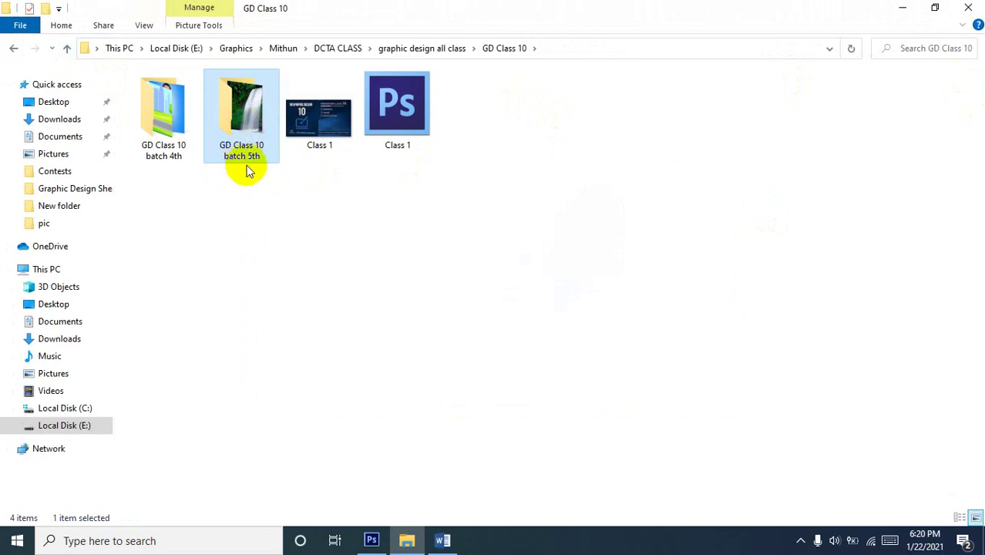
{"action": "double_click", "coordinate": [248, 120]}
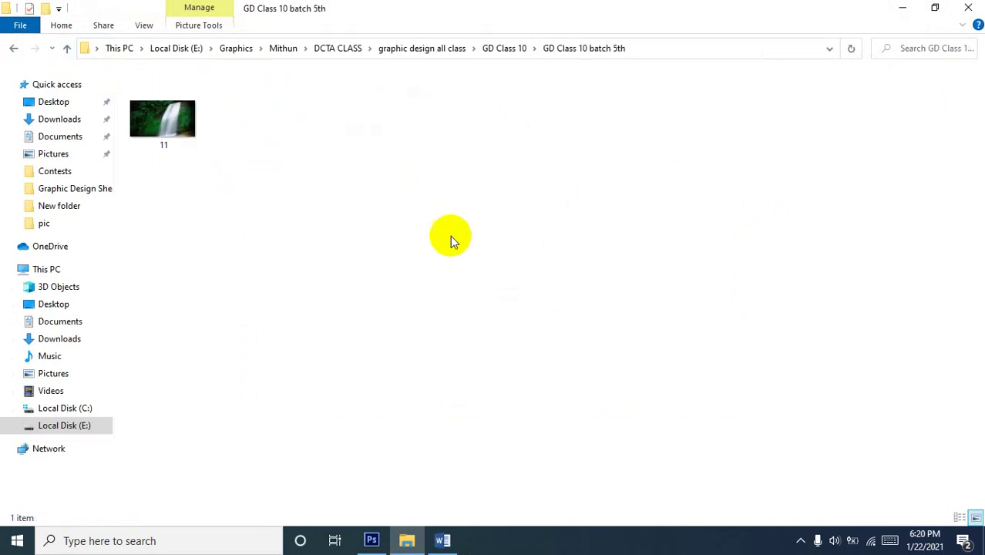
Switch to Photoshop, extend the timeline's work area to about 02:00f and move Layer 2's second Transform keyframe to the same time.
{"action": "left_click", "coordinate": [372, 541]}
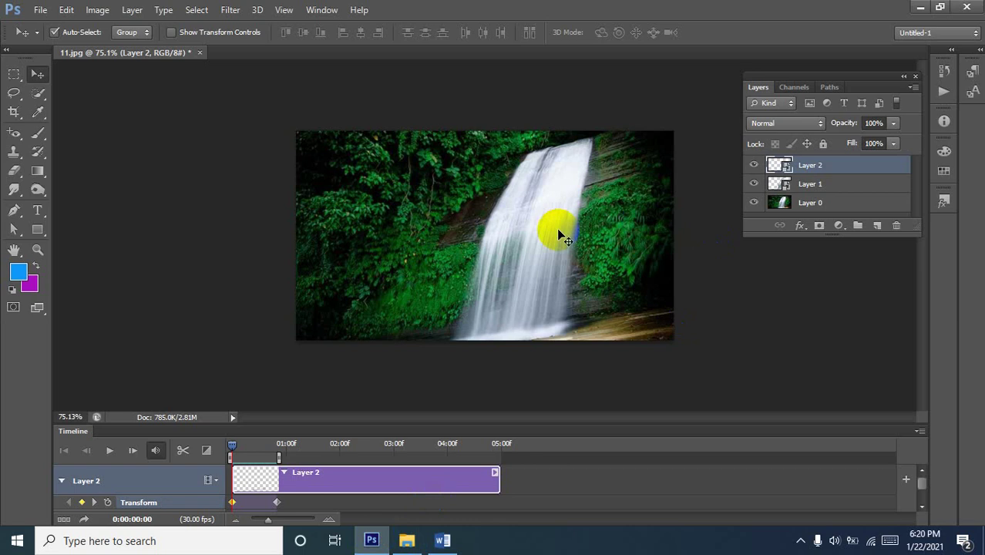
{"action": "mouse_move", "coordinate": [571, 239]}
{"action": "left_mouse_down"}
{"action": "mouse_move", "coordinate": [589, 259]}
{"action": "mouse_move", "coordinate": [454, 270]}
{"action": "left_mouse_up"}
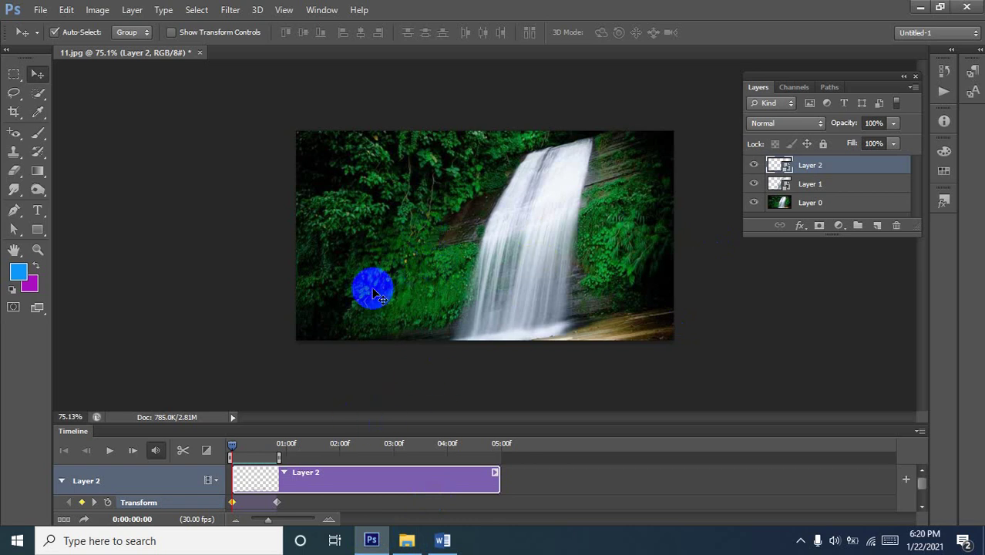
{"action": "left_click", "coordinate": [279, 457]}
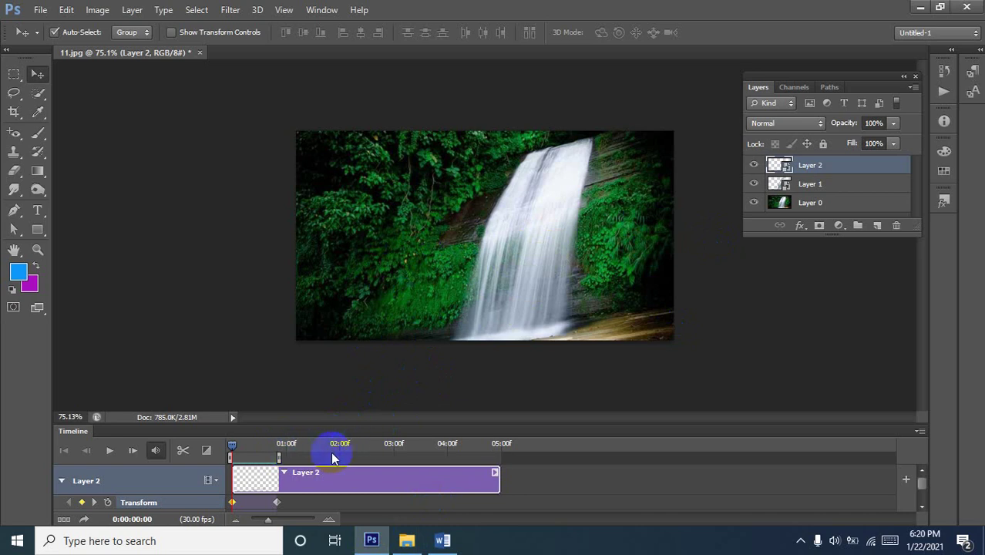
{"action": "left_click", "coordinate": [262, 467]}
{"action": "left_click", "coordinate": [270, 471]}
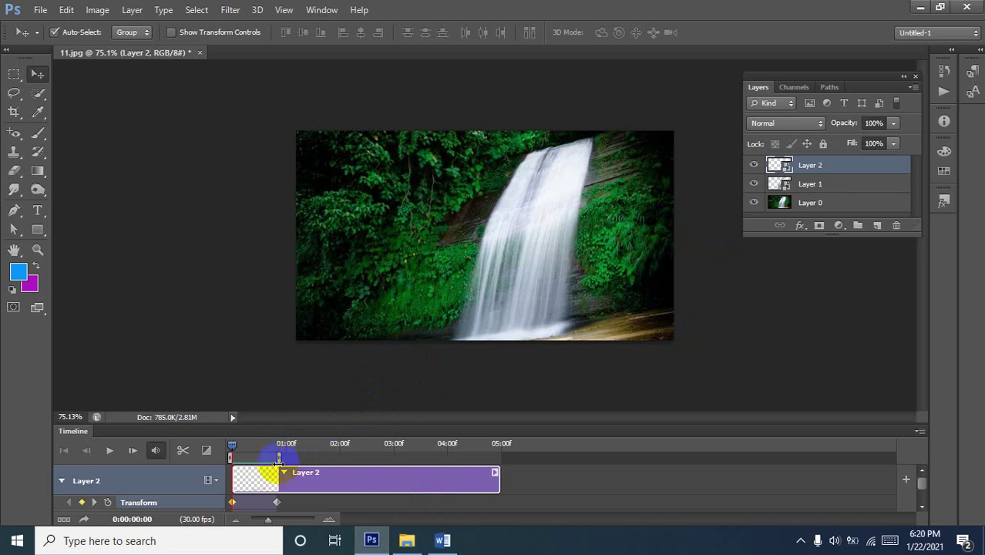
{"action": "mouse_move", "coordinate": [279, 457]}
{"action": "left_mouse_down"}
{"action": "mouse_move", "coordinate": [390, 455]}
{"action": "mouse_move", "coordinate": [330, 456]}
{"action": "mouse_move", "coordinate": [345, 457]}
{"action": "left_mouse_up"}
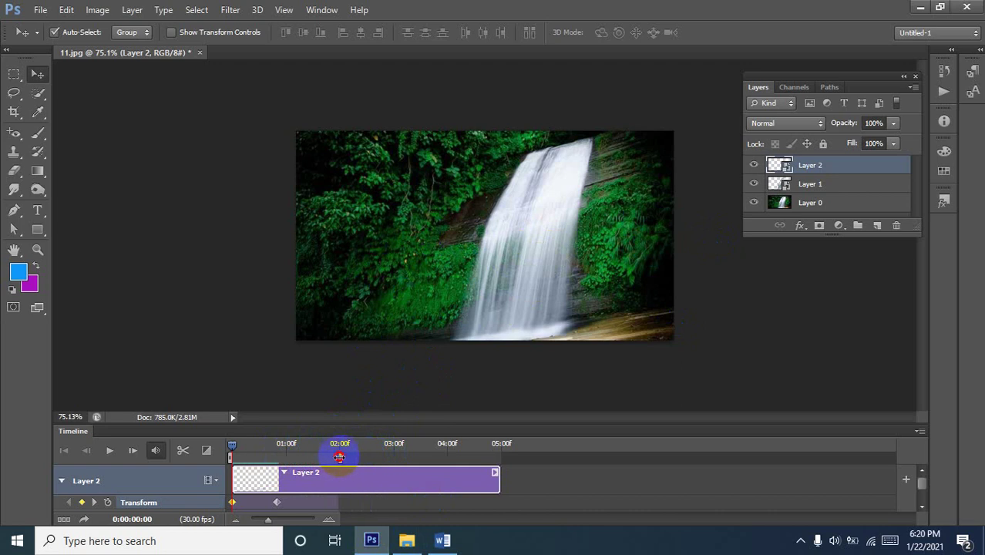
{"action": "left_click_drag", "start_coordinate": [276, 502], "coordinate": [338, 501]}
Move Layer 1's second Transform keyframe to the work area's end at about 02:00f.
{"action": "scroll", "coordinate": [286, 455], "scroll_direction": "down", "scroll_amount": 2}
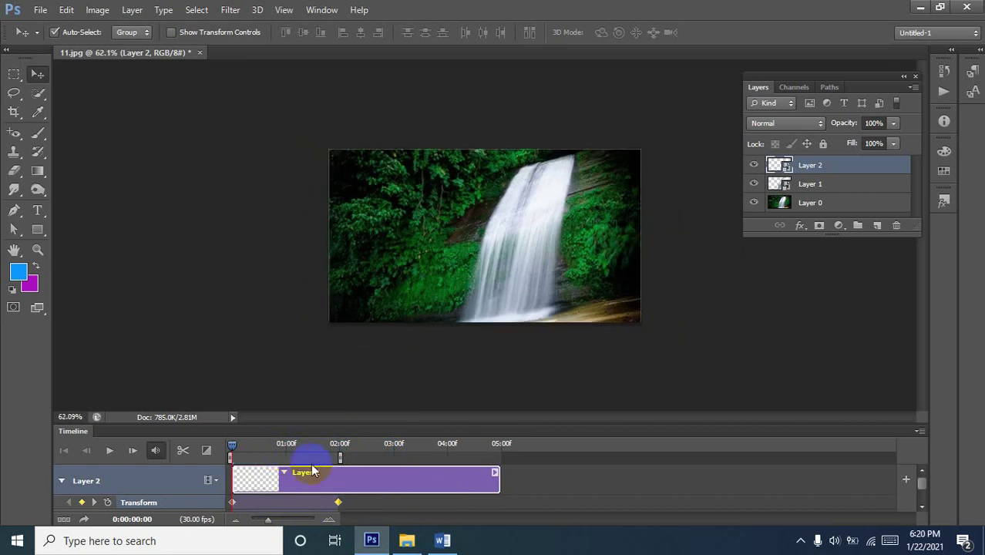
{"action": "scroll", "coordinate": [312, 478], "scroll_direction": "down", "scroll_amount": 2}
{"action": "scroll", "coordinate": [306, 494], "scroll_direction": "up", "scroll_amount": 1}
{"action": "scroll", "coordinate": [306, 494], "scroll_direction": "down", "scroll_amount": 1}
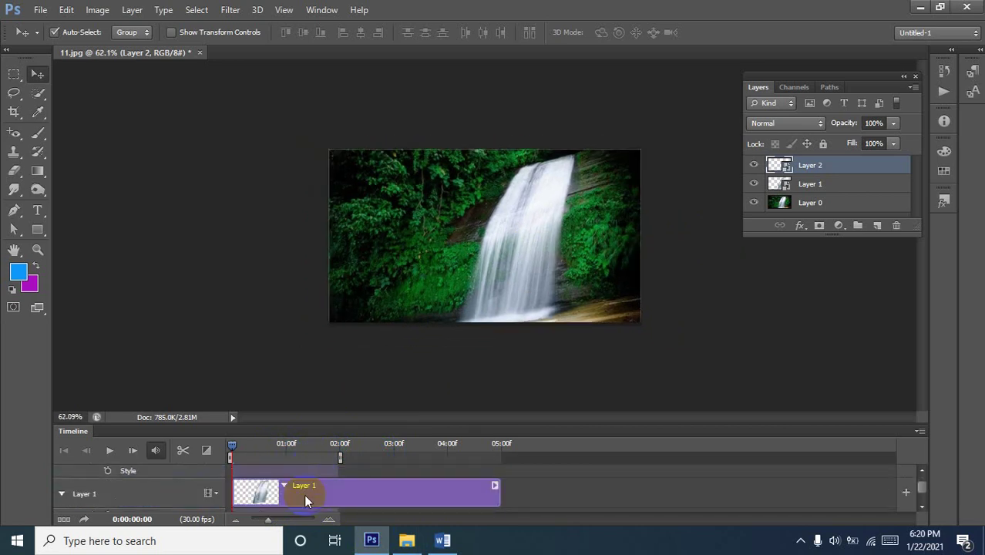
{"action": "scroll", "coordinate": [306, 492], "scroll_direction": "down", "scroll_amount": 1}
{"action": "scroll", "coordinate": [305, 490], "scroll_direction": "down", "scroll_amount": 1}
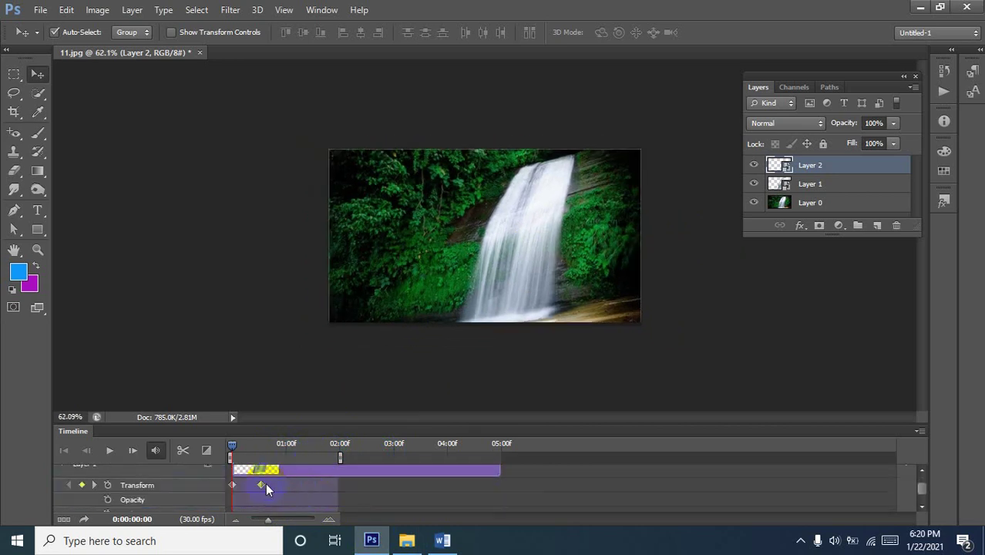
{"action": "left_click_drag", "start_coordinate": [265, 483], "coordinate": [338, 487]}
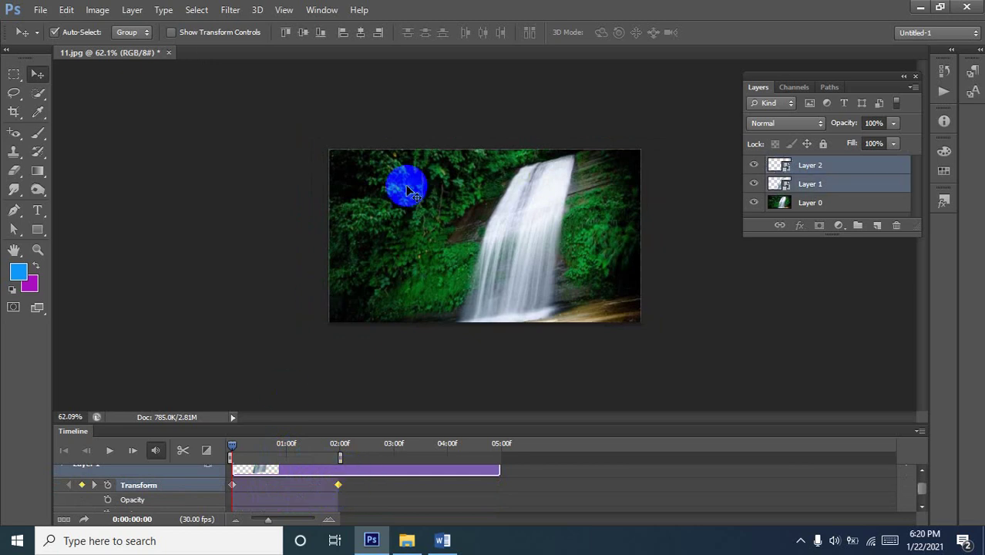
Switch to File Explorer and delete the exported 11.gif from the GD Class 10 batch 5th folder.
{"action": "left_click", "coordinate": [407, 540]}
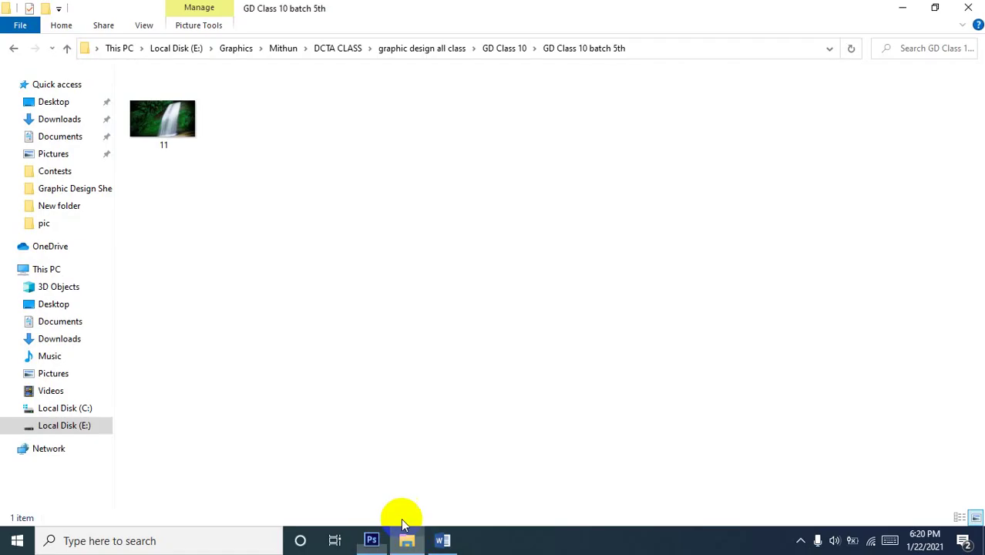
{"action": "left_click", "coordinate": [170, 125]}
{"action": "left_click", "coordinate": [169, 122]}
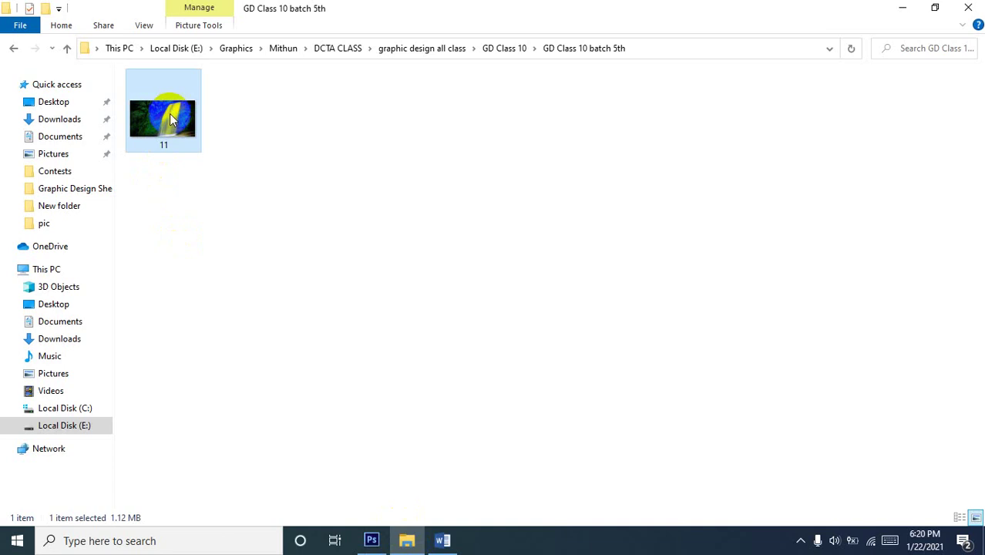
{"action": "key", "text": "Delete"}
Switch to Photoshop and export the animation for web as a GIF looping Forever, named jorna, in the GD Class 10 batch 5th folder.
{"action": "left_click", "coordinate": [372, 542]}
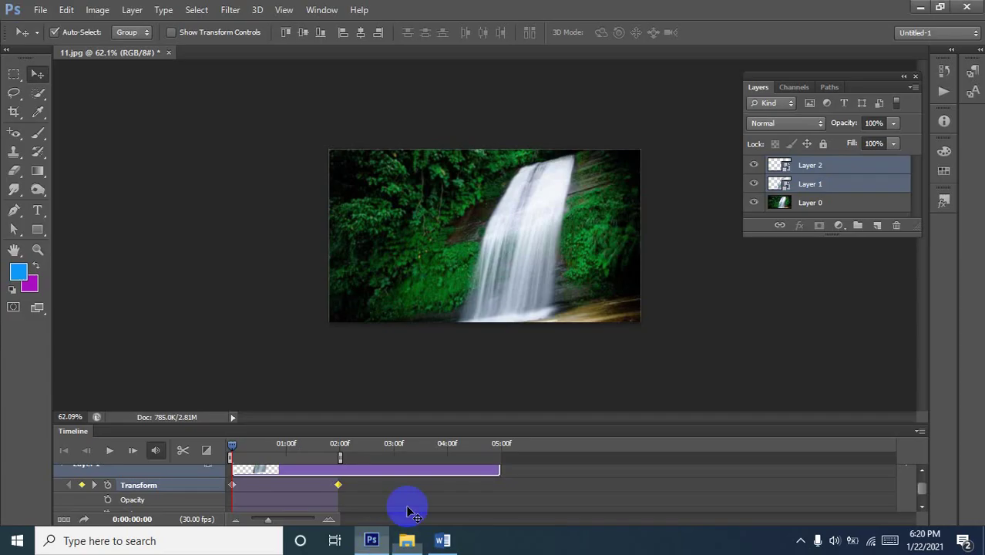
{"action": "left_click", "coordinate": [41, 11]}
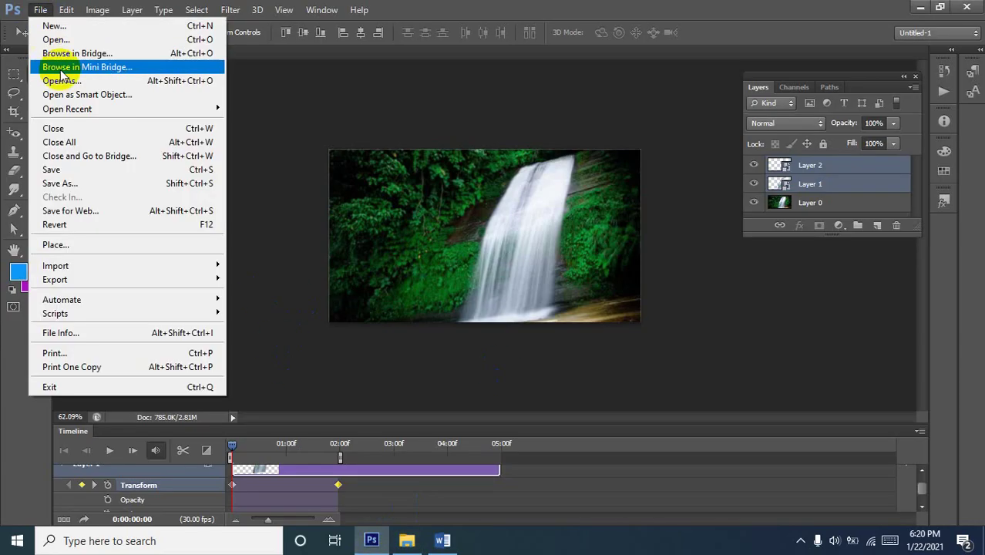
{"action": "left_click", "coordinate": [83, 212]}
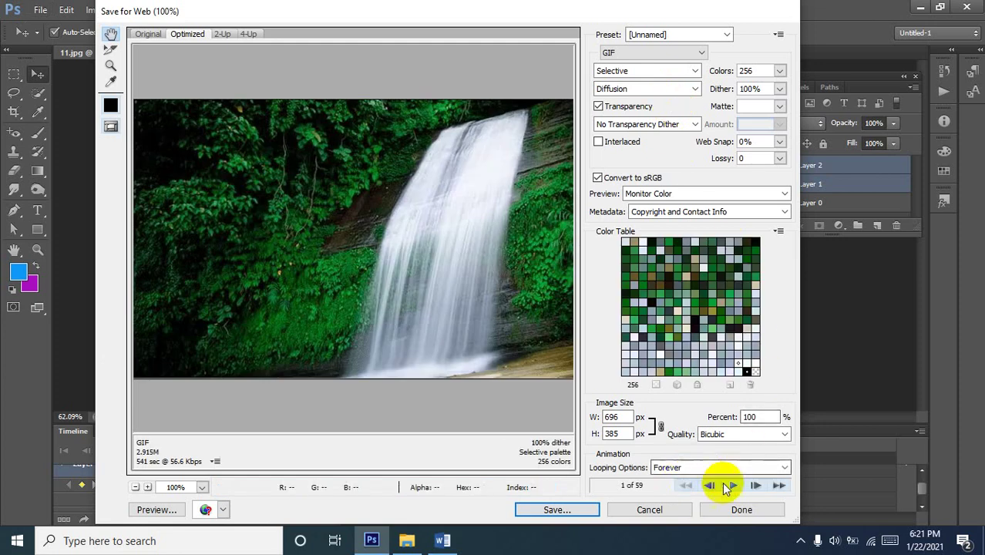
{"action": "left_click", "coordinate": [567, 510]}
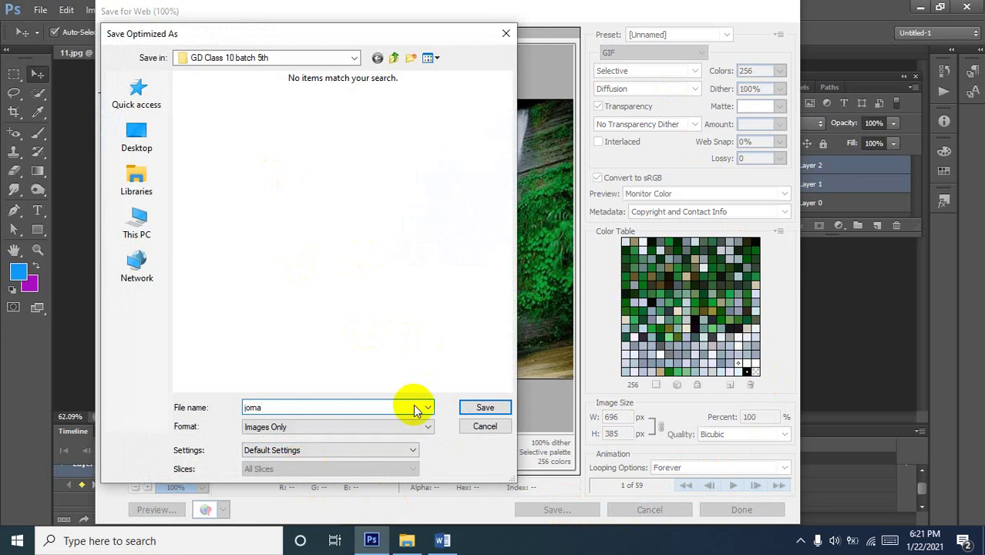
{"action": "left_click", "coordinate": [486, 408]}
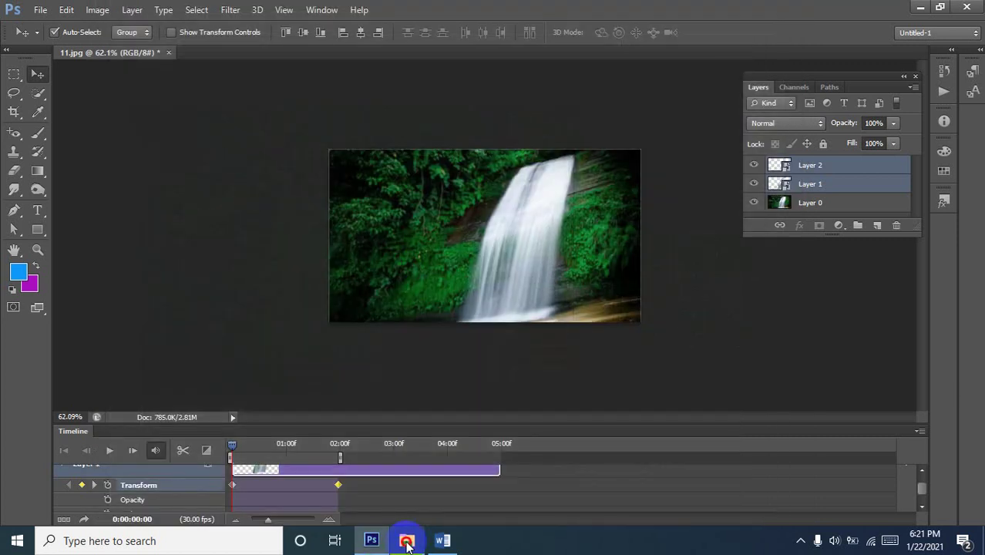
Switch to File Explorer, open jorna.gif to review the slower waterfall animation, and close the viewer.
{"action": "left_click", "coordinate": [408, 544]}
{"action": "left_click", "coordinate": [163, 127]}
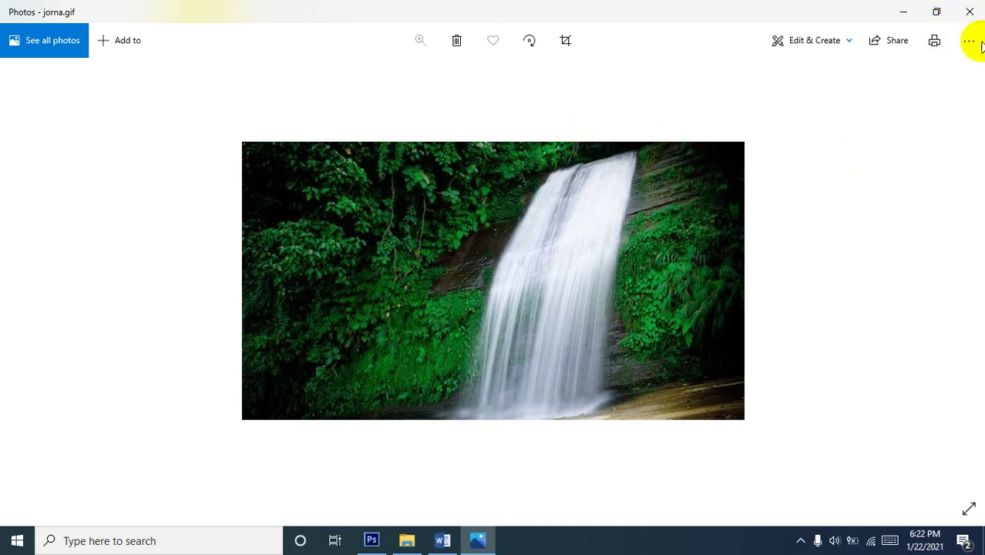
{"action": "left_click", "coordinate": [969, 12]}
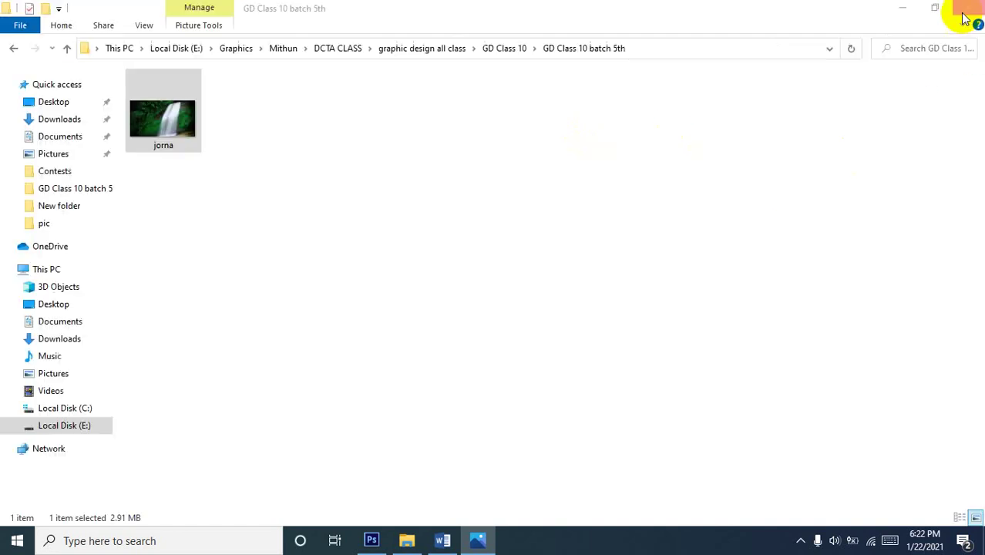
{"action": "left_click", "coordinate": [371, 539]}
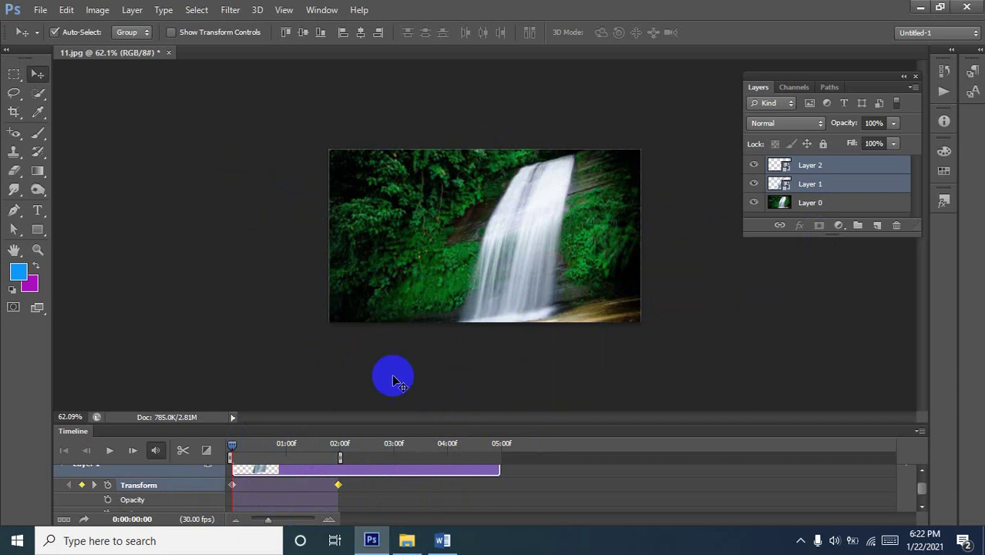
{"action": "left_click", "coordinate": [409, 542]}
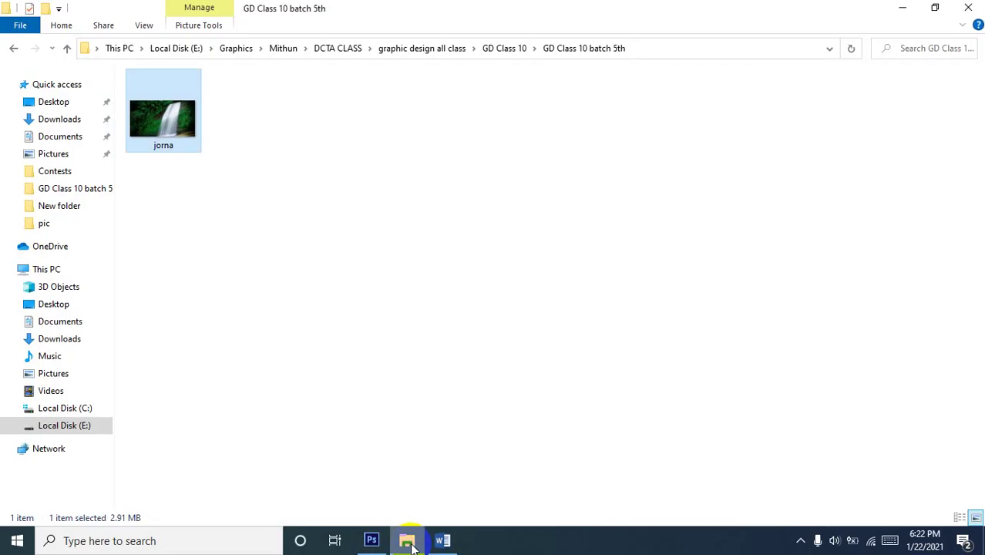
Go up to the GD Class 10 folder, switch to Word to review the Class 10 topic list, and minimize the document.
{"action": "left_click", "coordinate": [67, 48]}
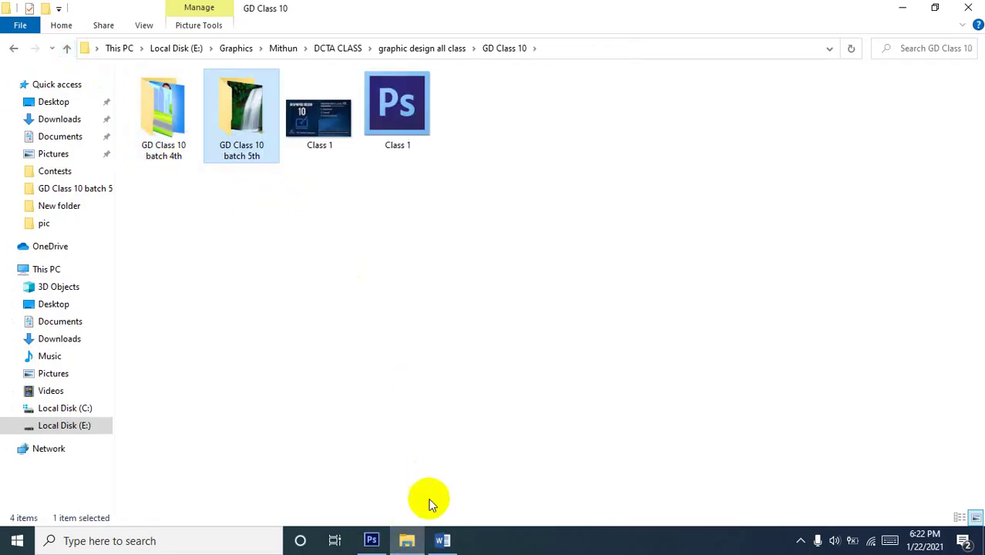
{"action": "left_click", "coordinate": [446, 540]}
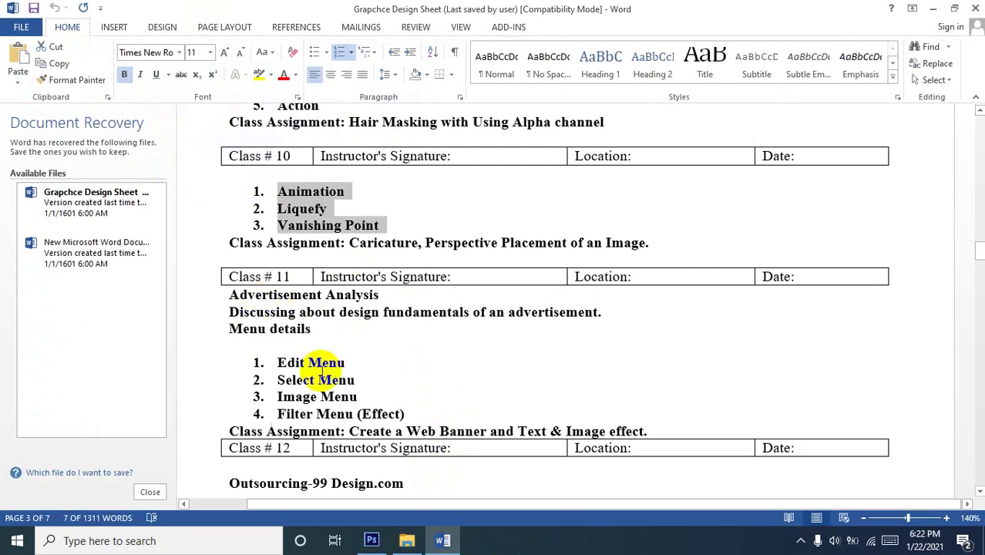
{"action": "left_click", "coordinate": [367, 194]}
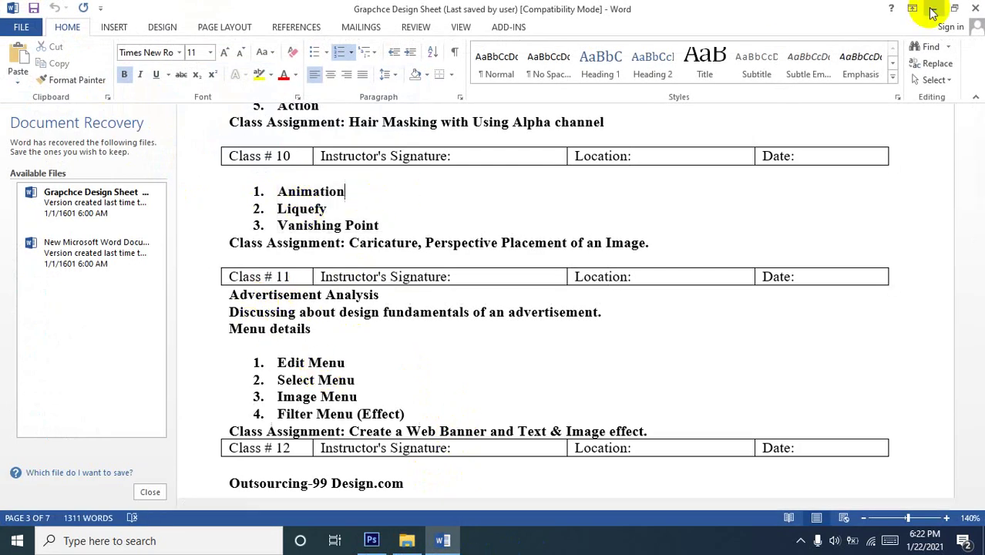
{"action": "left_click", "coordinate": [932, 8]}
Switch to Photoshop and close the 11.jpg waterfall document.
{"action": "left_click", "coordinate": [371, 540]}
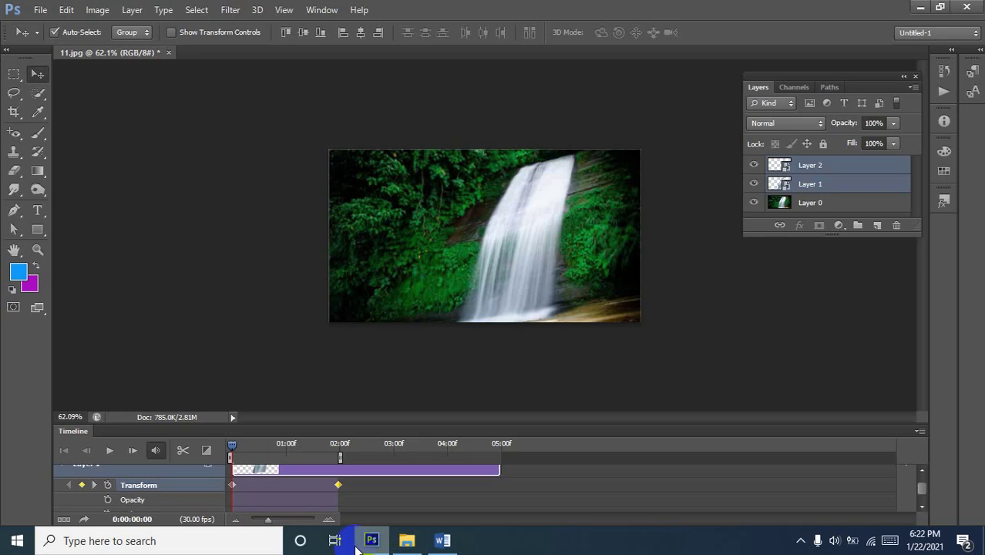
{"action": "left_click", "coordinate": [168, 54]}
{"action": "left_click", "coordinate": [434, 210]}
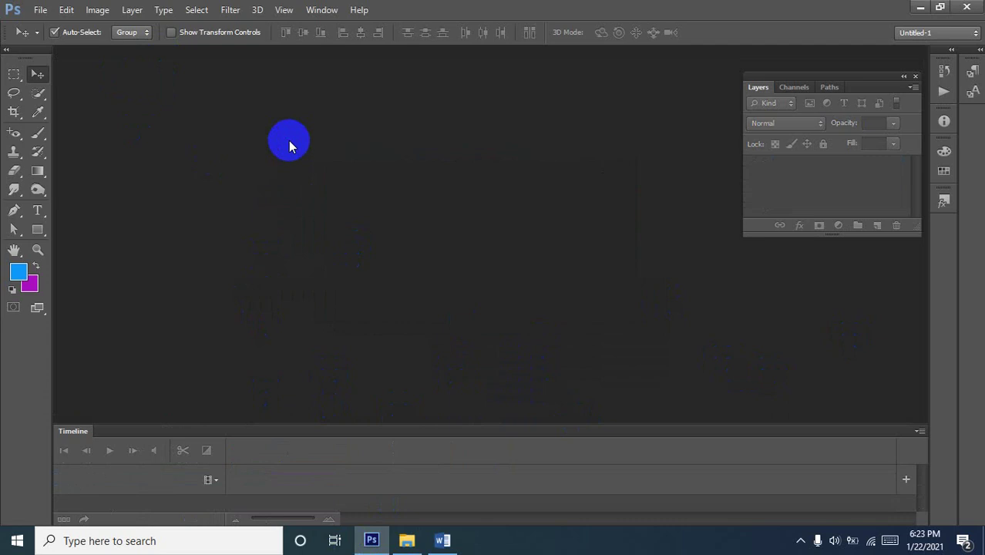
Open image 16, showing four running poses of a man, from the pic folder.
{"action": "double_click", "coordinate": [289, 147]}
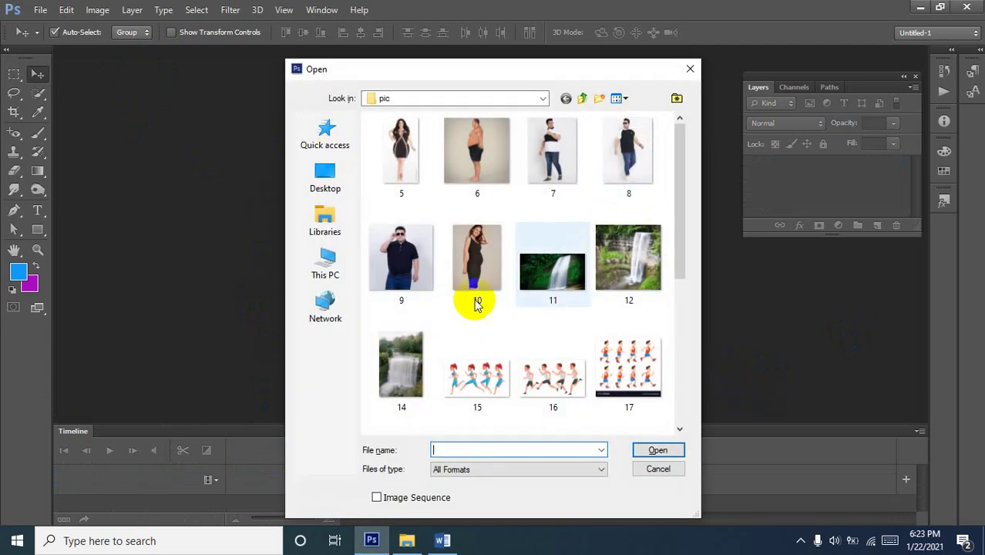
{"action": "scroll", "coordinate": [476, 303], "scroll_direction": "down", "scroll_amount": 5}
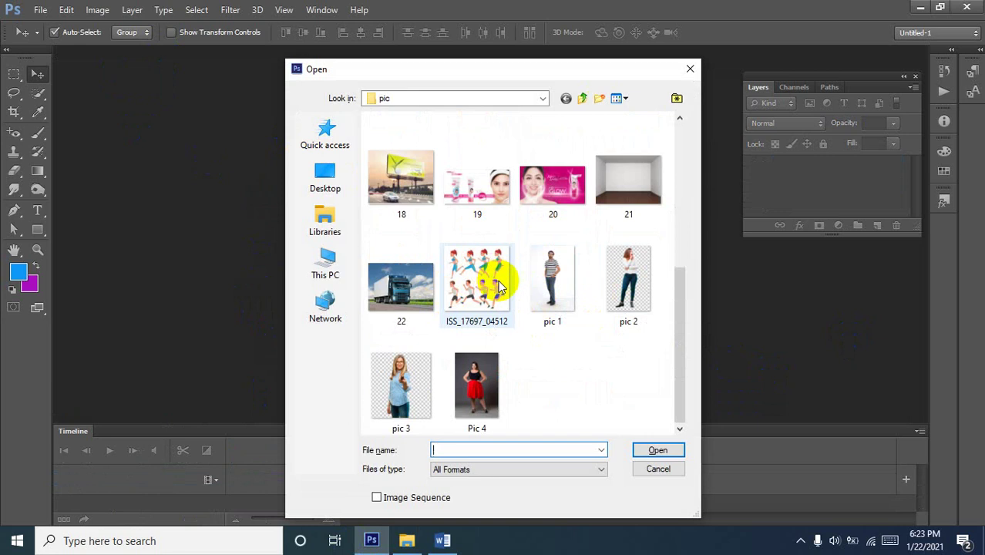
{"action": "scroll", "coordinate": [500, 285], "scroll_direction": "up", "scroll_amount": 3}
{"action": "left_click", "coordinate": [536, 235]}
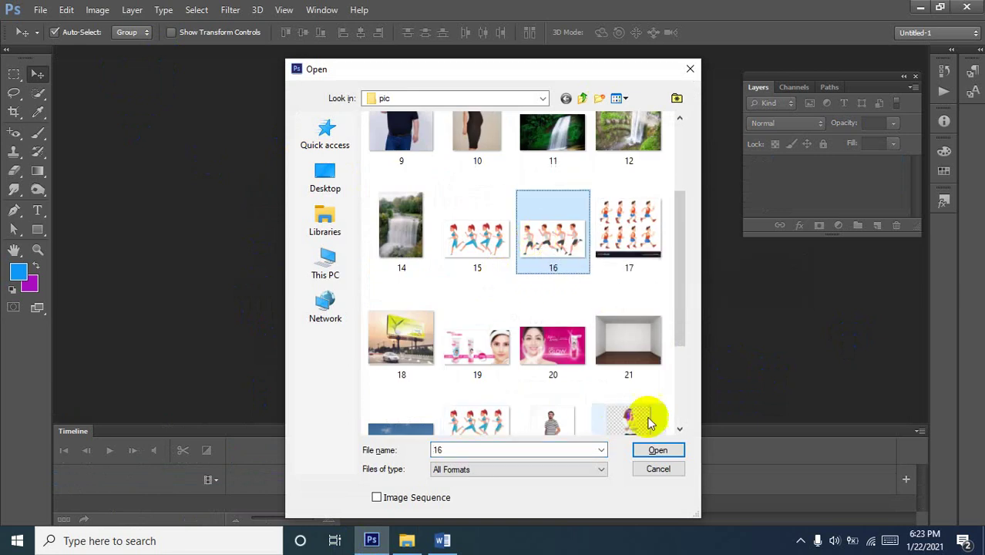
{"action": "left_click", "coordinate": [658, 450]}
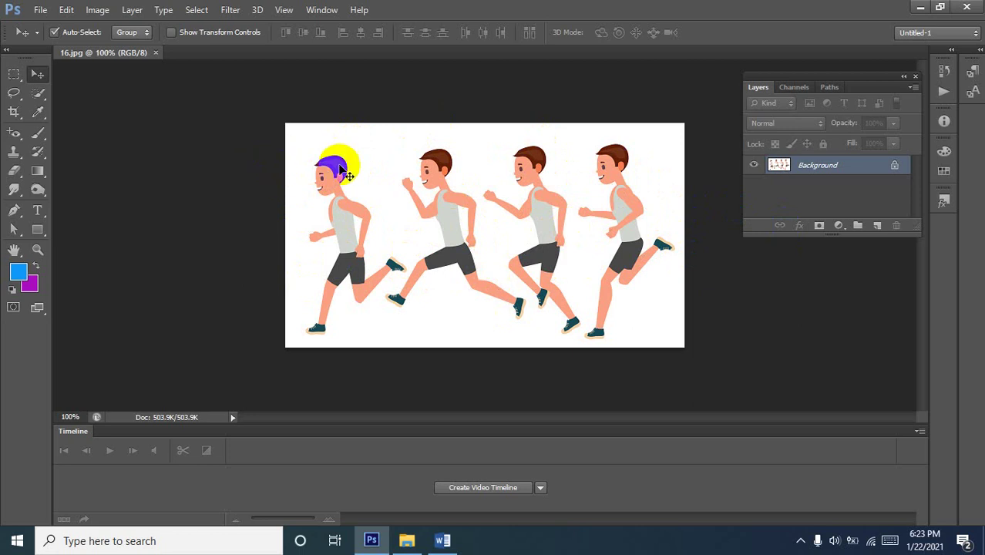
{"action": "left_click", "coordinate": [276, 218]}
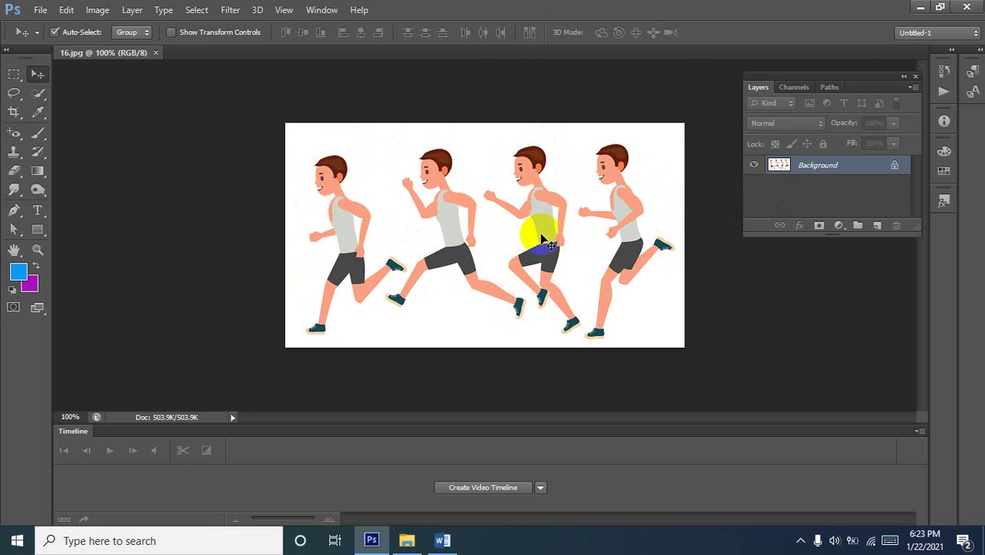
{"action": "left_click", "coordinate": [185, 251]}
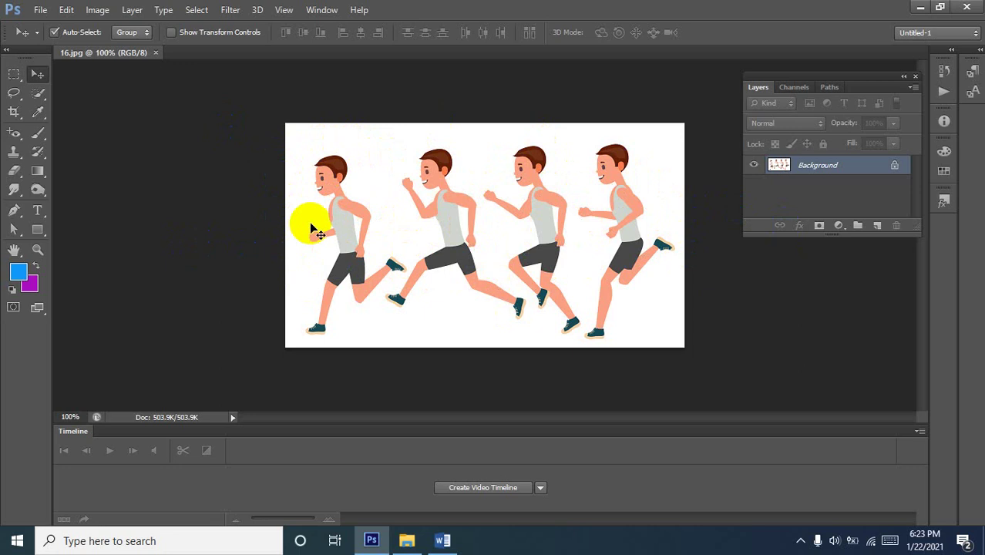
{"action": "key", "text": "ctrl+o"}
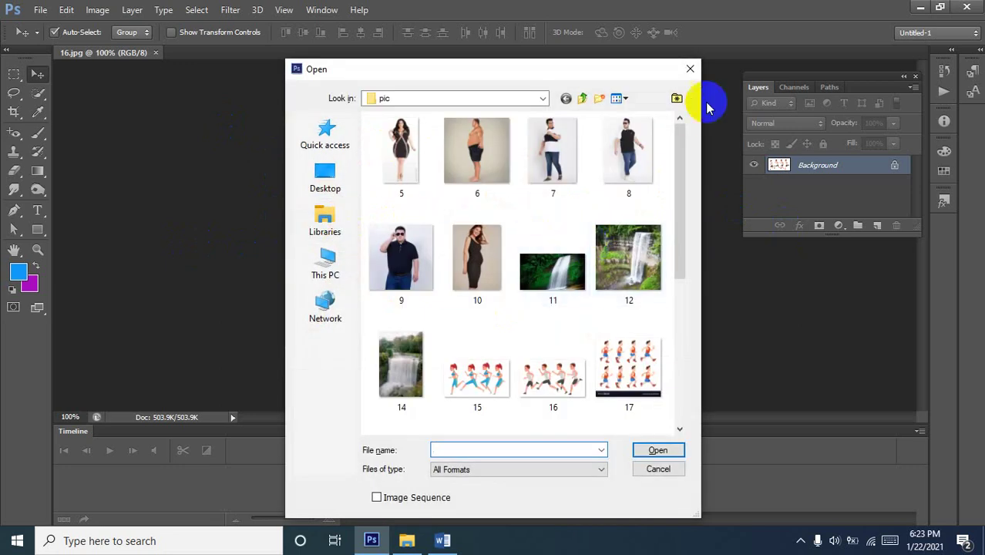
{"action": "left_click", "coordinate": [690, 68]}
{"action": "left_click", "coordinate": [40, 10]}
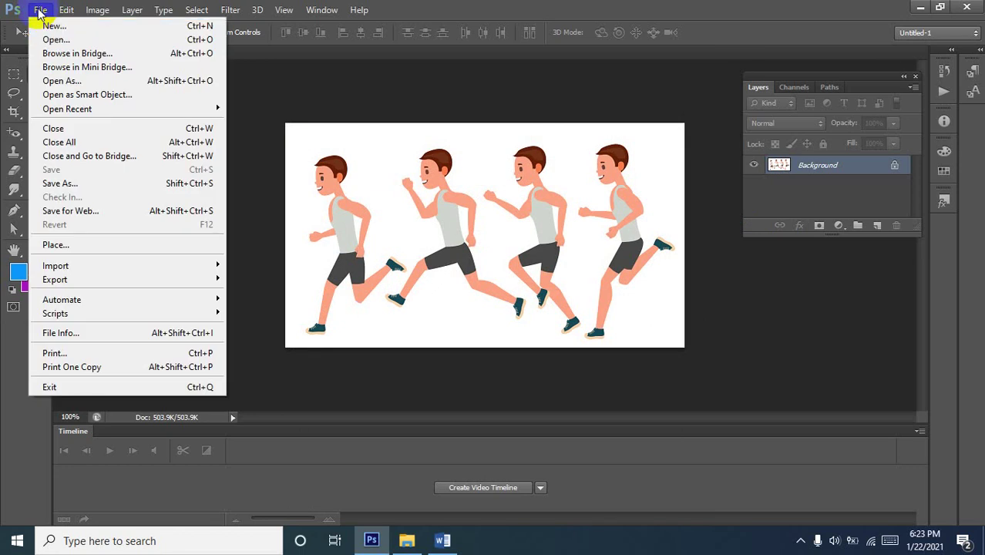
{"action": "left_click", "coordinate": [636, 232]}
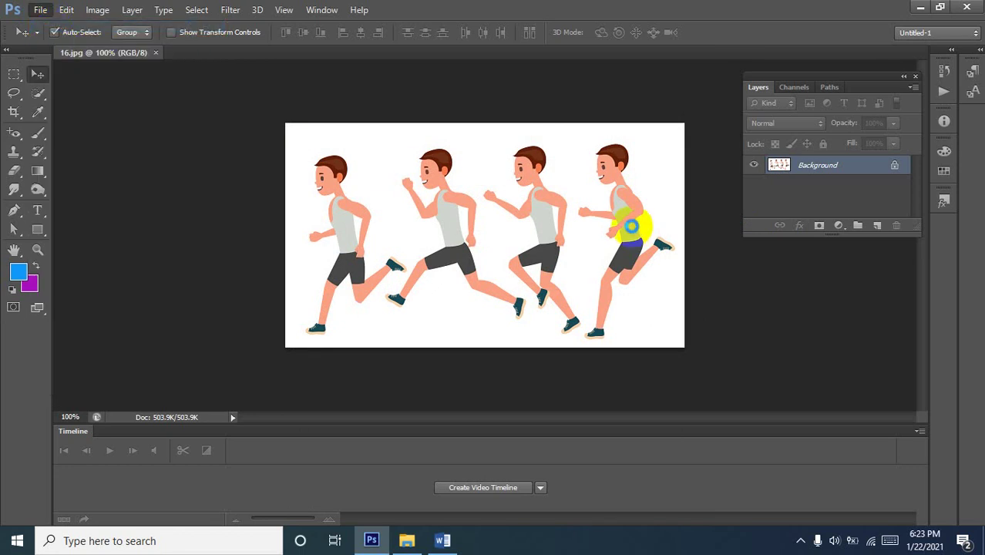
{"action": "key", "text": "ctrl+n"}
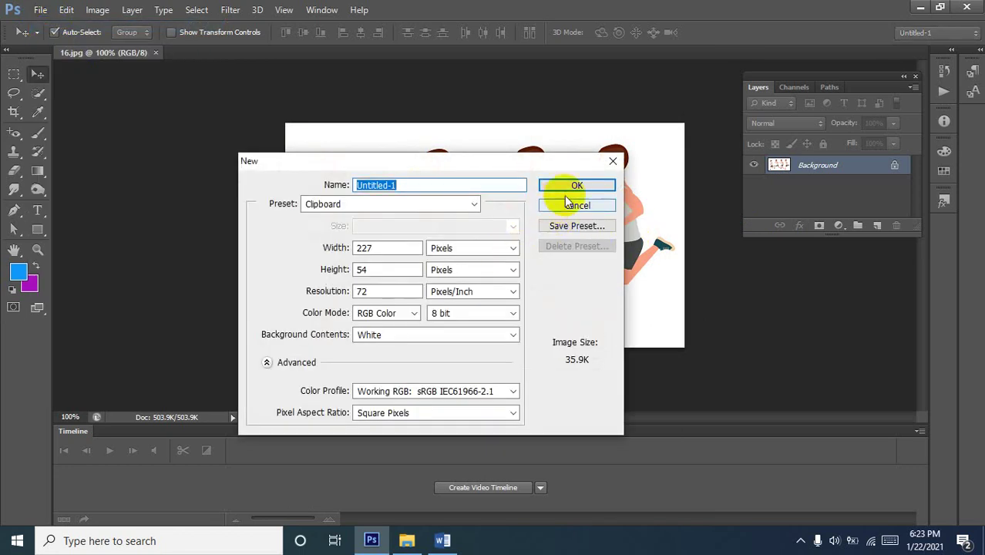
{"action": "left_click", "coordinate": [570, 188]}
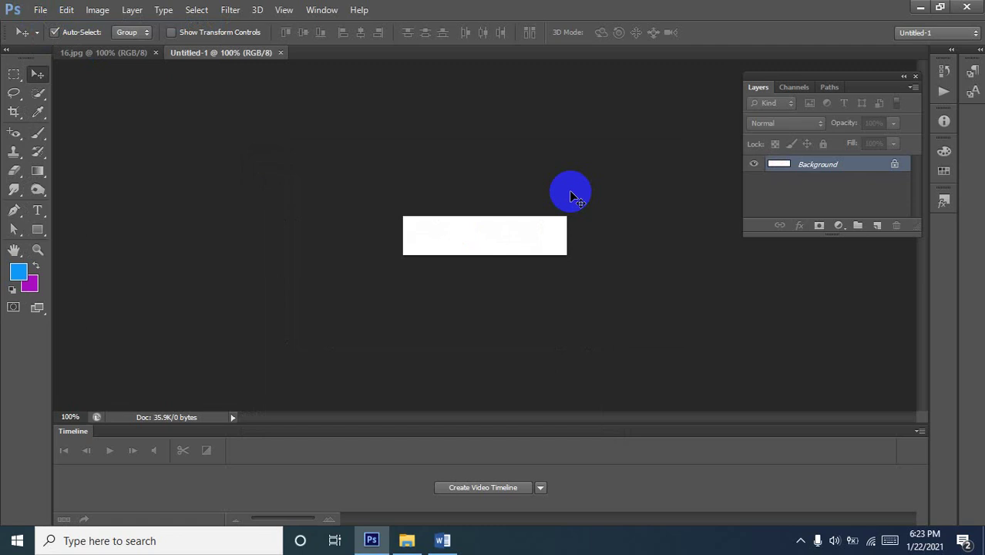
{"action": "left_click", "coordinate": [281, 53]}
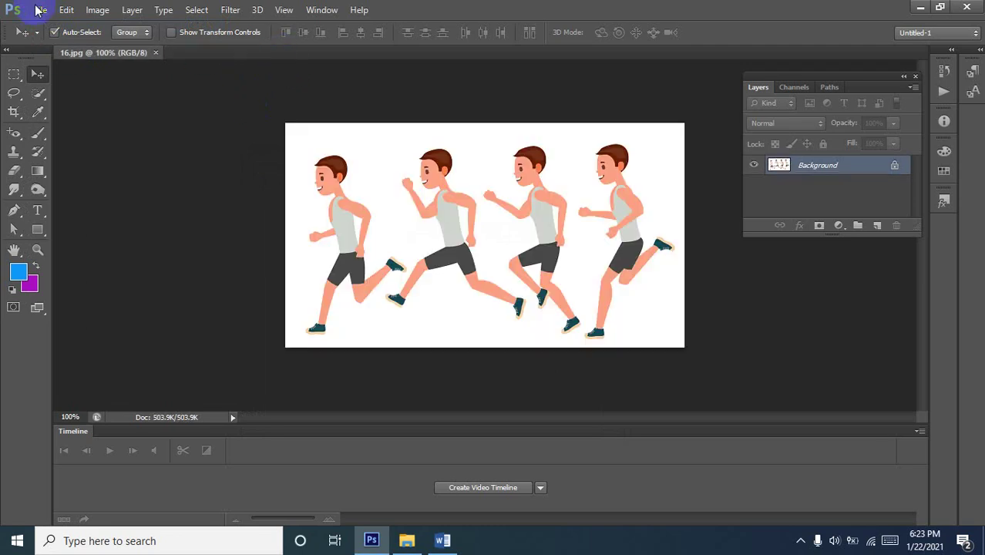
{"action": "left_click", "coordinate": [38, 10]}
{"action": "left_click", "coordinate": [40, 10]}
{"action": "left_click", "coordinate": [388, 159]}
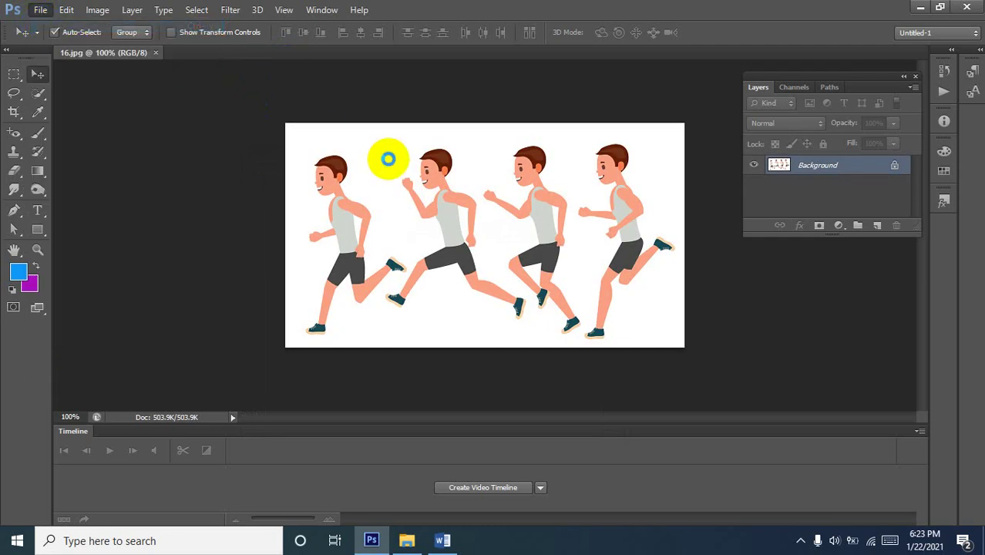
Create a new document 8 × 11 millimeters at 300 pixels/inch in CMYK Color with a white background, starting from the International Paper preset.
{"action": "key", "text": "ctrl+n"}
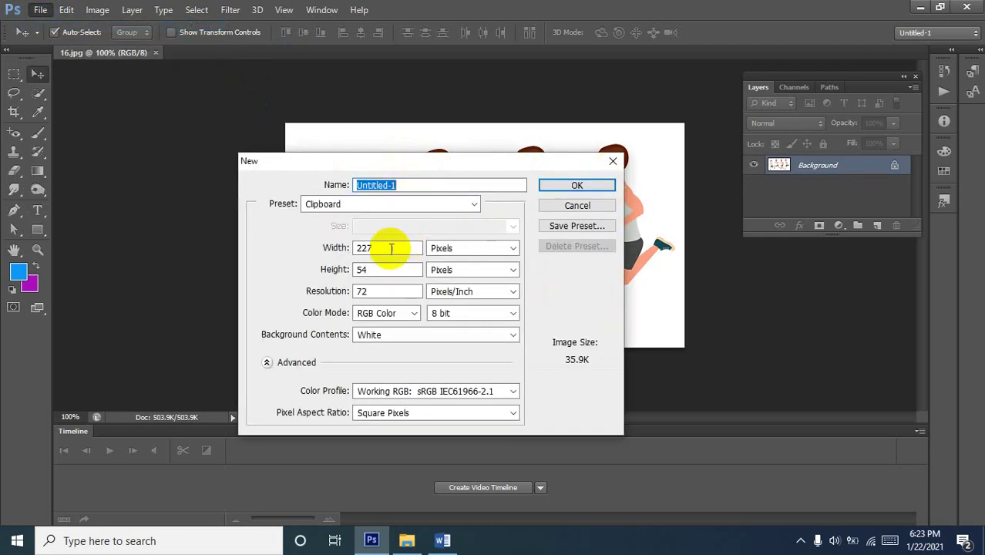
{"action": "left_click", "coordinate": [471, 205]}
{"action": "left_click", "coordinate": [471, 206]}
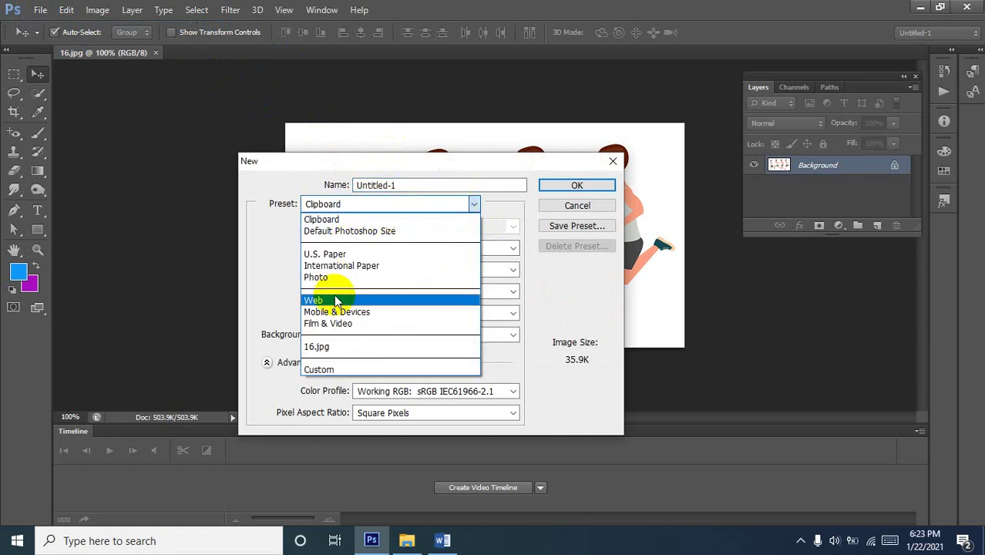
{"action": "left_click", "coordinate": [345, 269]}
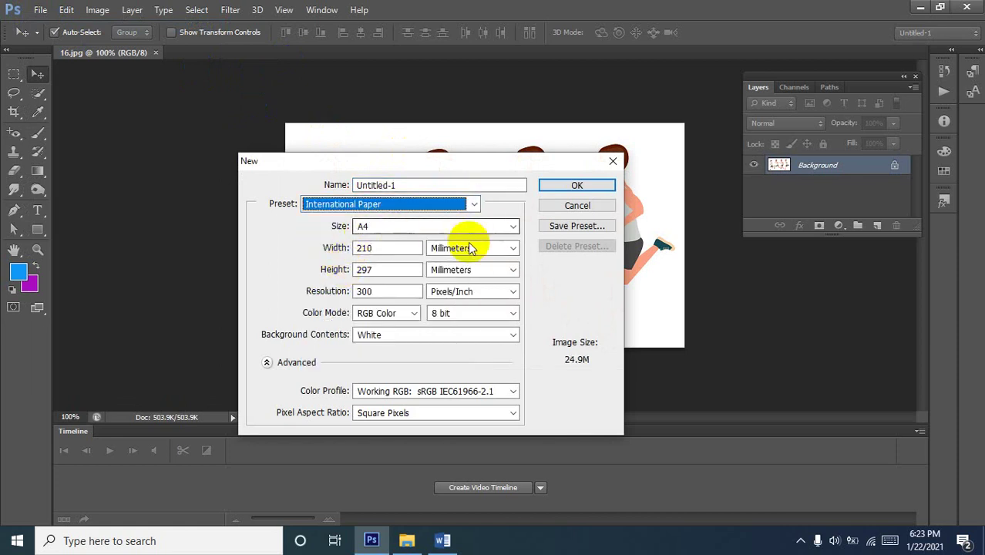
{"action": "left_click", "coordinate": [379, 248]}
{"action": "left_click_drag", "start_coordinate": [380, 248], "coordinate": [269, 248]}
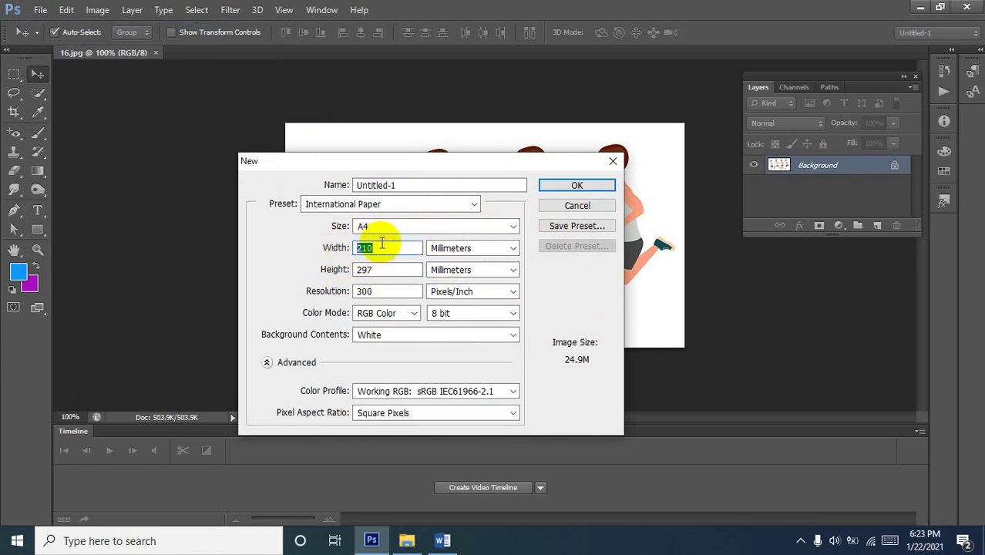
{"action": "type", "text": "8"}
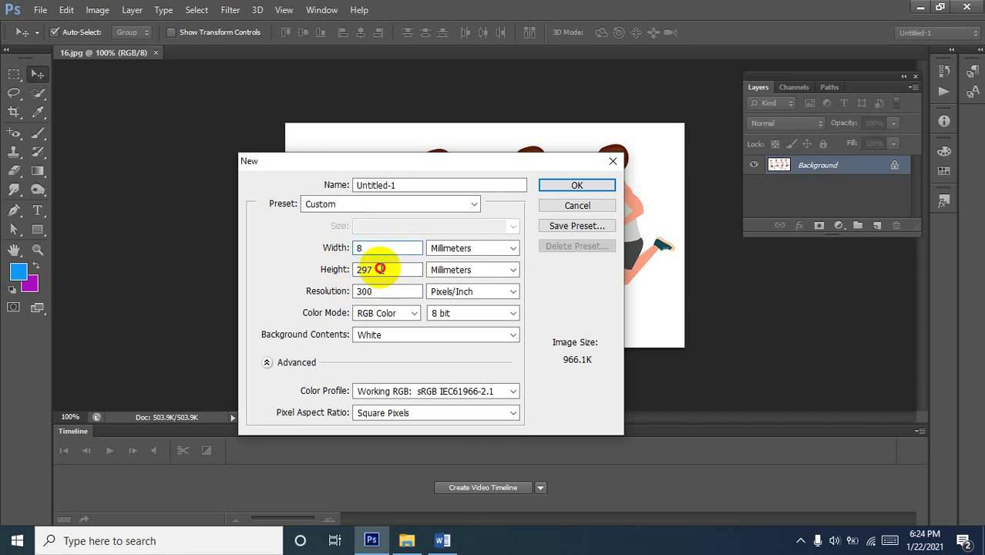
{"action": "left_click_drag", "start_coordinate": [381, 268], "coordinate": [339, 271]}
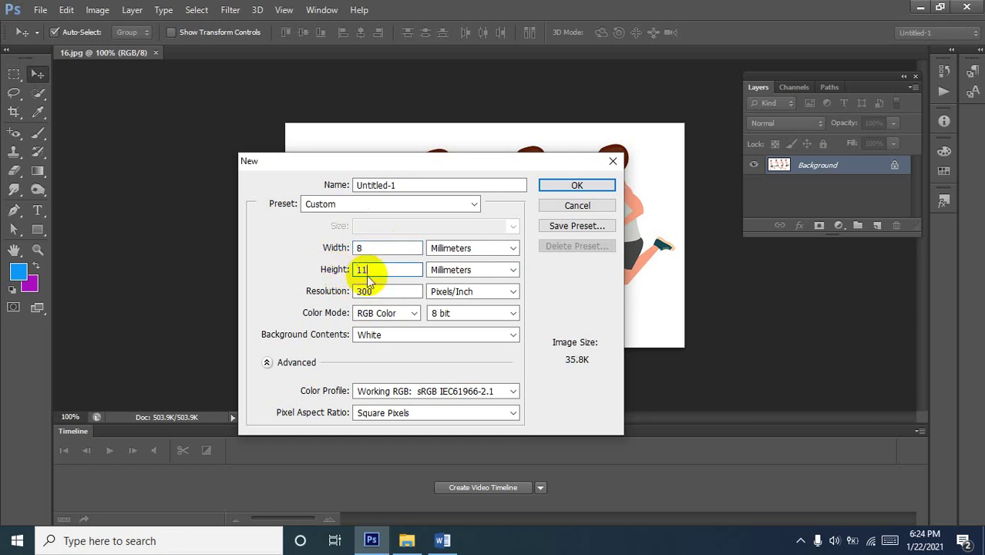
{"action": "left_click", "coordinate": [385, 313]}
{"action": "left_click", "coordinate": [378, 361]}
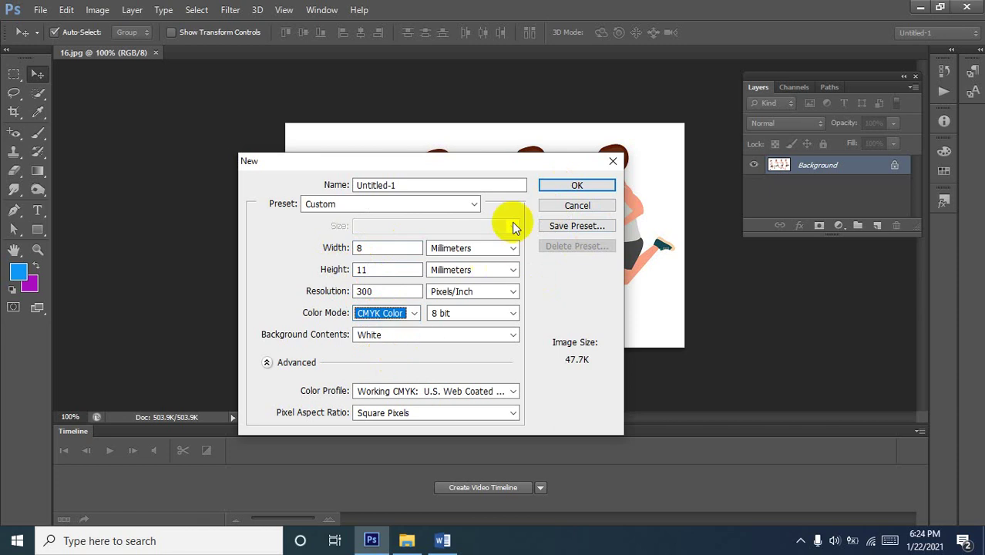
{"action": "left_click", "coordinate": [578, 186]}
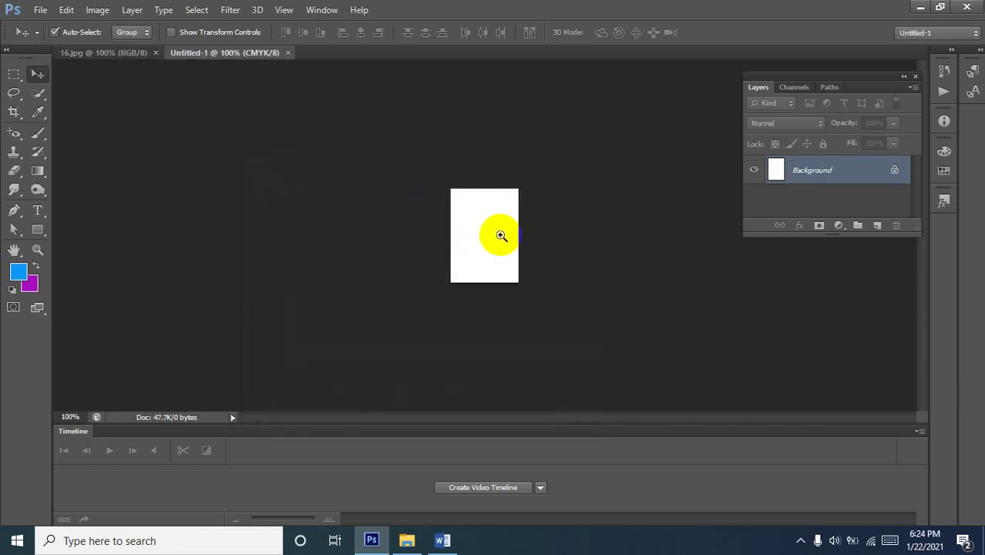
{"action": "left_click", "coordinate": [508, 207]}
{"action": "left_click", "coordinate": [510, 205]}
{"action": "left_click", "coordinate": [501, 210]}
{"action": "left_click", "coordinate": [484, 215]}
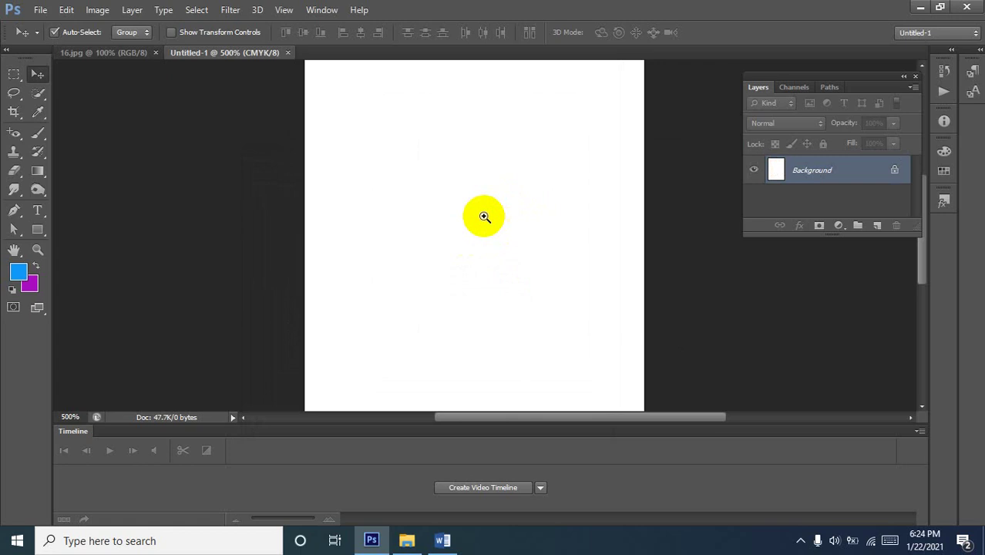
{"action": "left_click", "coordinate": [543, 178], "text": "alt"}
{"action": "left_click", "coordinate": [540, 187], "text": "ctrl"}
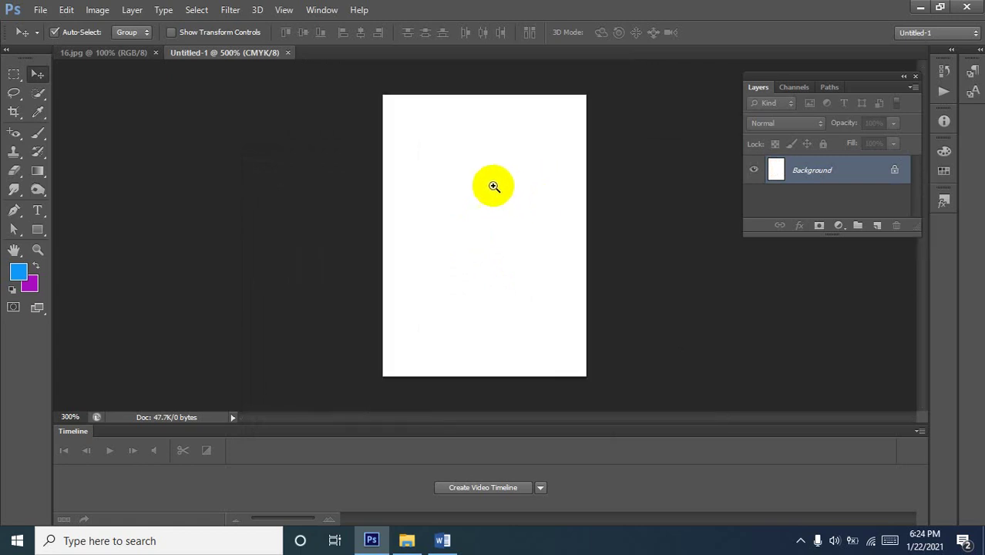
{"action": "left_click", "coordinate": [479, 185], "text": "ctrl"}
{"action": "left_click", "coordinate": [463, 179], "text": "ctrl+alt"}
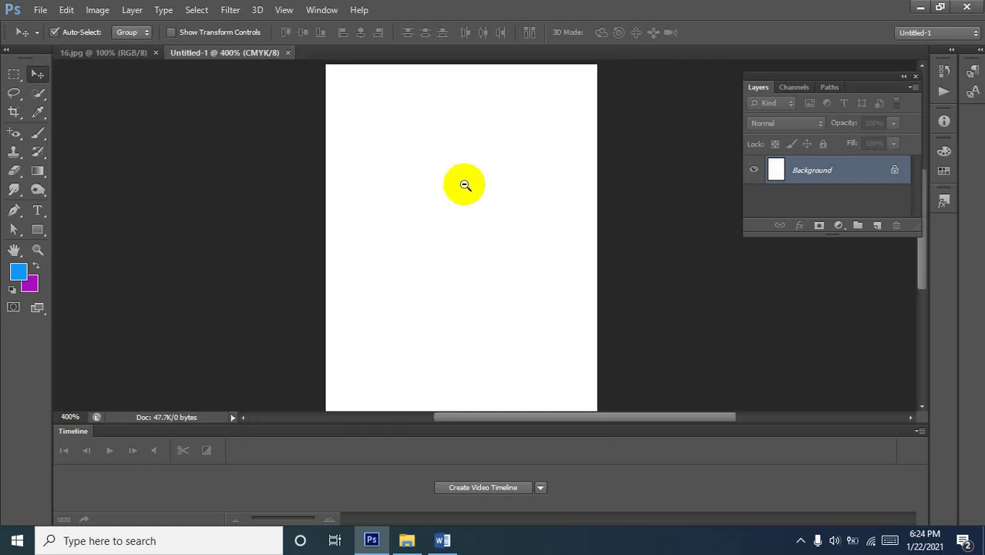
{"action": "left_click", "coordinate": [465, 185], "text": "ctrl+alt"}
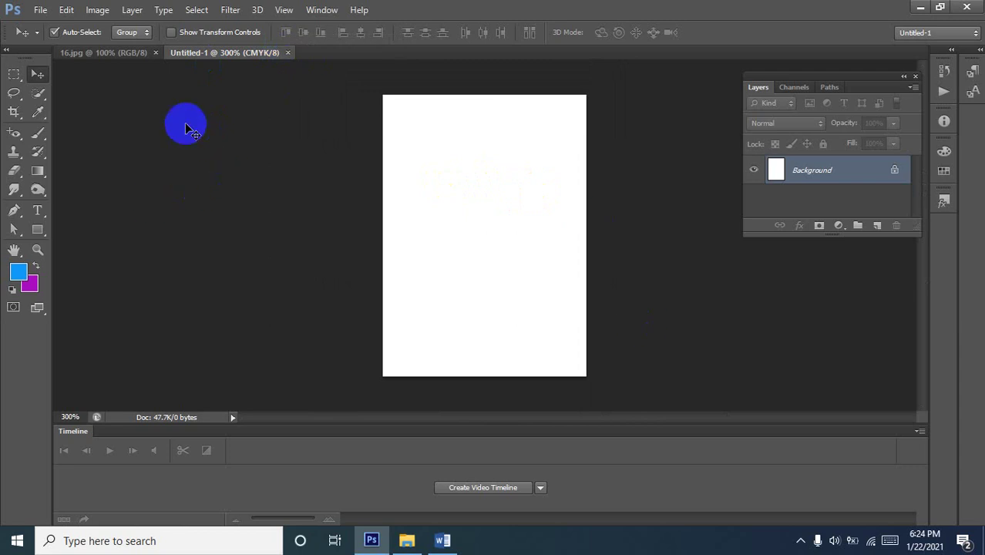
Return to 16.jpg and outline the leftmost runner with a freehand Lasso selection at 0 px feather.
{"action": "left_click", "coordinate": [108, 66]}
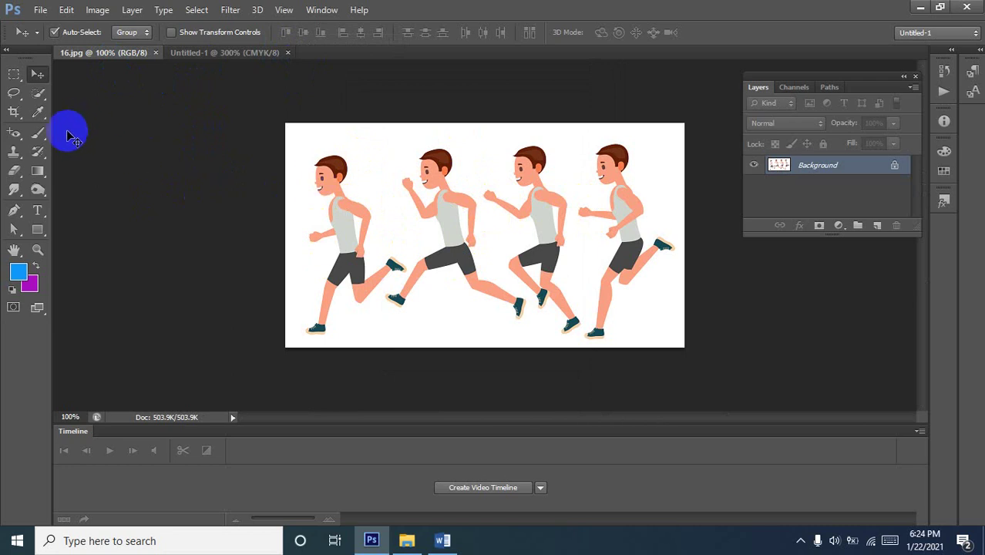
{"action": "left_click", "coordinate": [33, 96]}
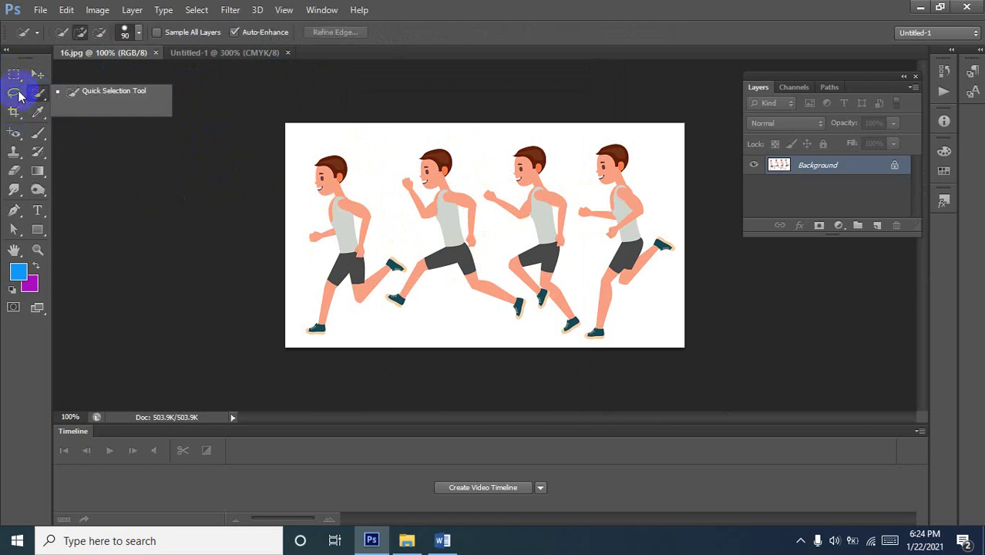
{"action": "left_click", "coordinate": [14, 93]}
{"action": "left_click", "coordinate": [50, 90]}
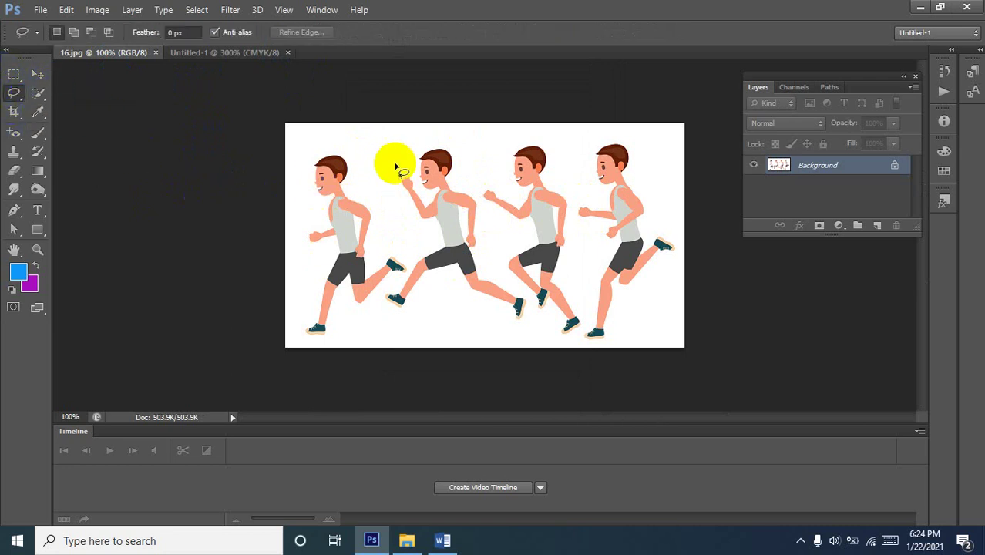
{"action": "mouse_move", "coordinate": [335, 163]}
{"action": "left_mouse_down"}
{"action": "mouse_move", "coordinate": [358, 157]}
{"action": "mouse_move", "coordinate": [338, 144]}
{"action": "mouse_move", "coordinate": [316, 143]}
{"action": "mouse_move", "coordinate": [308, 155]}
{"action": "mouse_move", "coordinate": [315, 209]}
{"action": "mouse_move", "coordinate": [301, 243]}
{"action": "mouse_move", "coordinate": [323, 269]}
{"action": "mouse_move", "coordinate": [302, 314]}
{"action": "mouse_move", "coordinate": [307, 337]}
{"action": "mouse_move", "coordinate": [329, 333]}
{"action": "mouse_move", "coordinate": [355, 315]}
{"action": "left_mouse_up"}
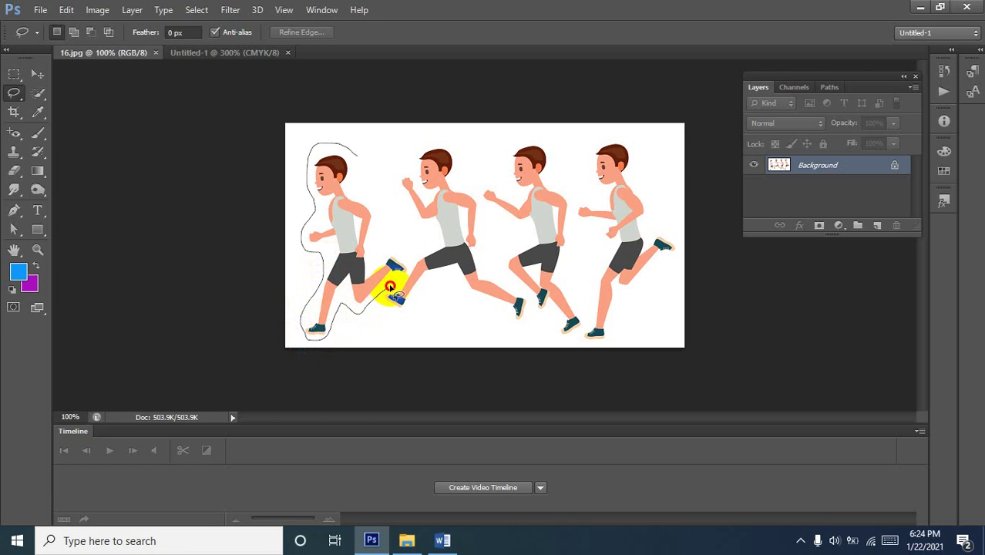
{"action": "mouse_move", "coordinate": [410, 265]}
{"action": "left_mouse_down"}
{"action": "mouse_move", "coordinate": [369, 247]}
{"action": "mouse_move", "coordinate": [377, 211]}
{"action": "mouse_move", "coordinate": [354, 151]}
{"action": "mouse_move", "coordinate": [361, 176]}
{"action": "left_mouse_up"}
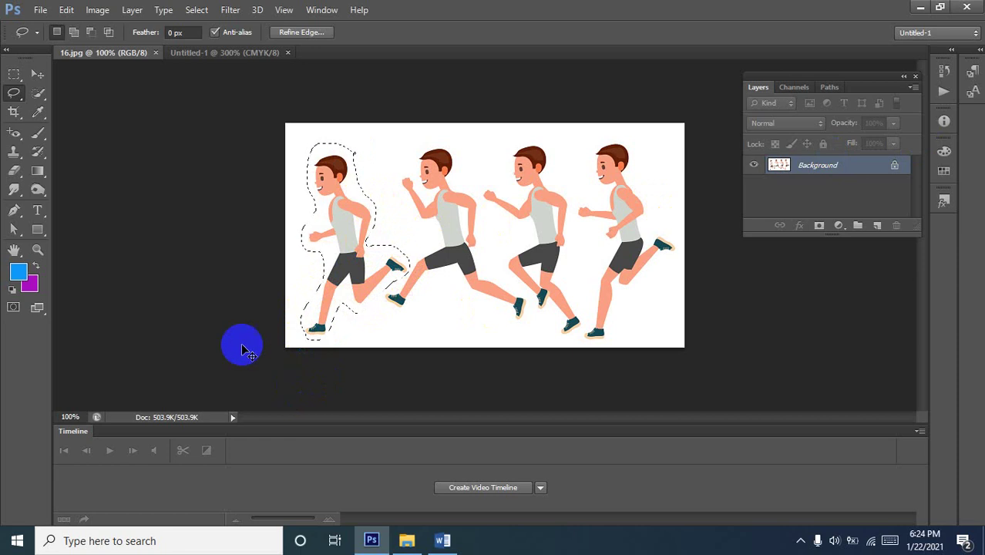
Copy the selected leftmost runner into the Untitled-1 document as a new layer above the white background.
{"action": "left_click", "coordinate": [204, 51]}
{"action": "left_click_drag", "start_coordinate": [290, 199], "coordinate": [470, 247]}
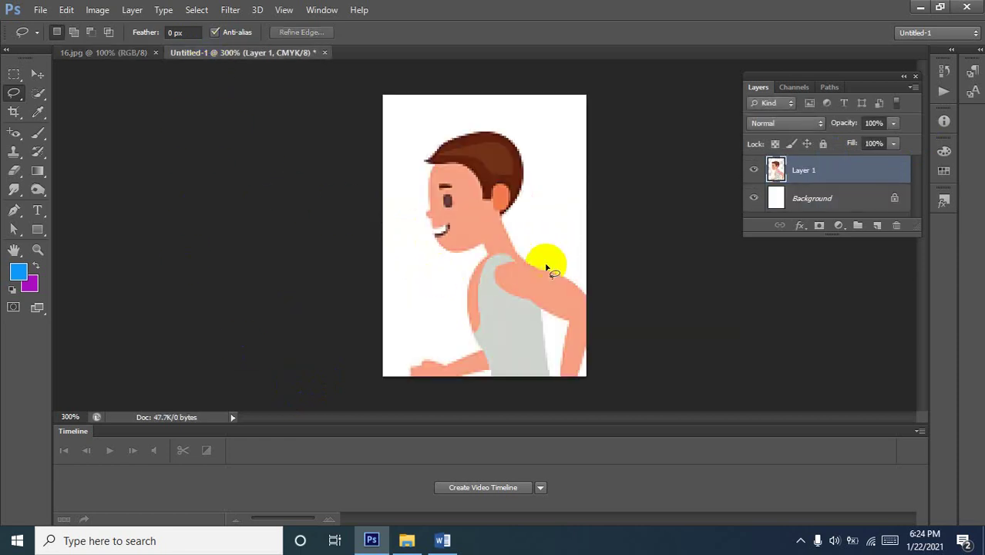
{"action": "left_click", "coordinate": [514, 270]}
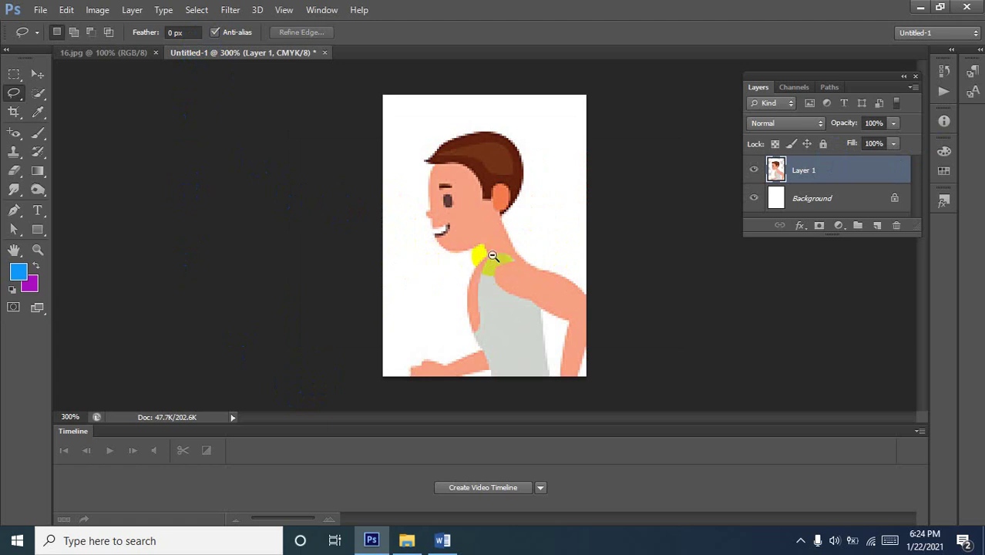
{"action": "left_click", "coordinate": [501, 262], "text": "ctrl+alt"}
{"action": "left_click", "coordinate": [495, 255], "text": "ctrl+alt"}
{"action": "left_click", "coordinate": [494, 254], "text": "ctrl"}
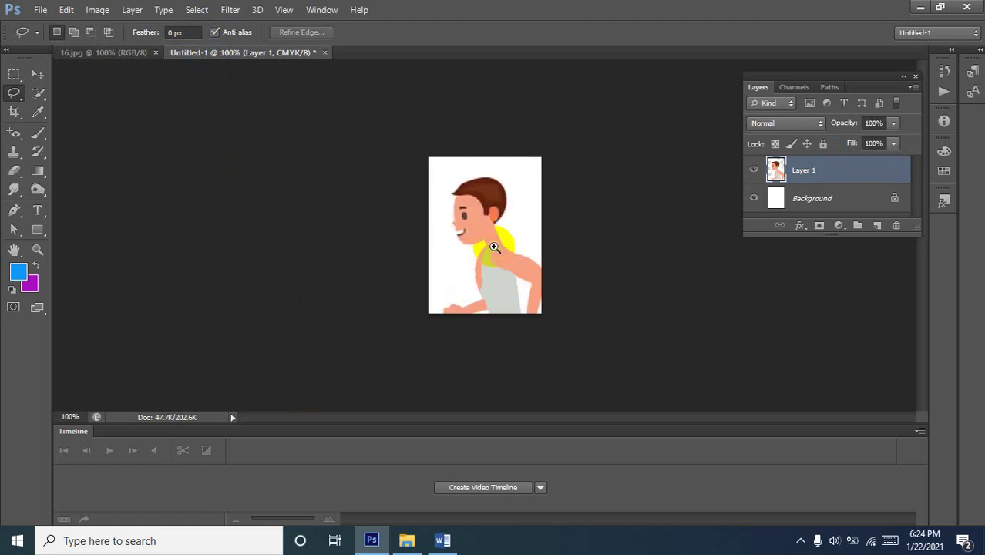
{"action": "left_click", "coordinate": [494, 247], "text": "ctrl+alt"}
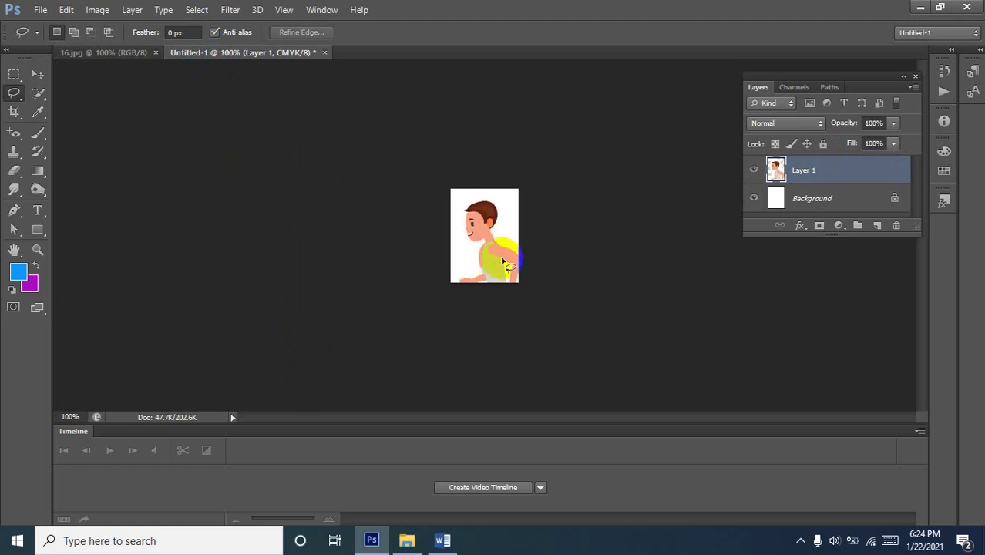
Activate the Crop tool on Untitled-1 and clear its fixed width and height so the frame is unconstrained.
{"action": "left_click", "coordinate": [15, 113]}
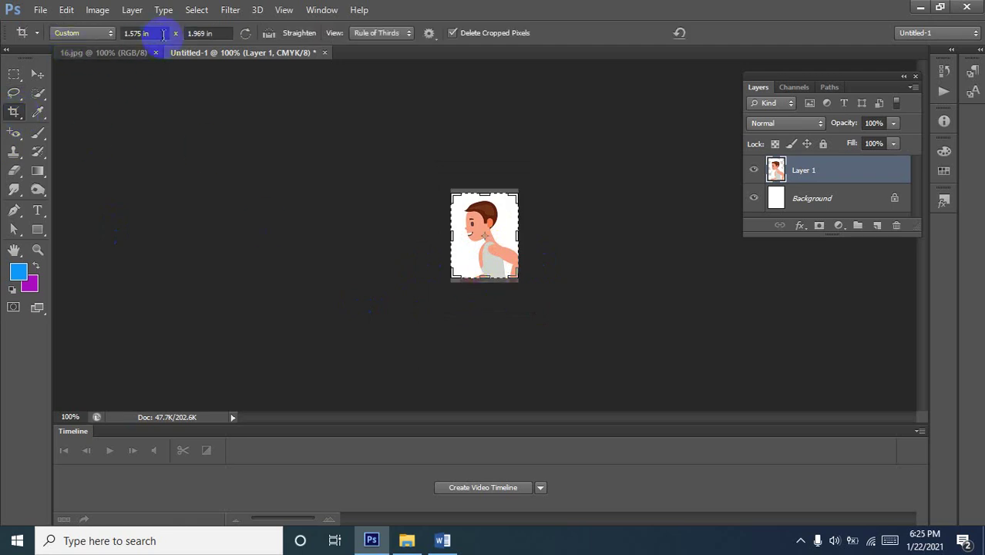
{"action": "left_click_drag", "start_coordinate": [163, 34], "coordinate": [110, 31]}
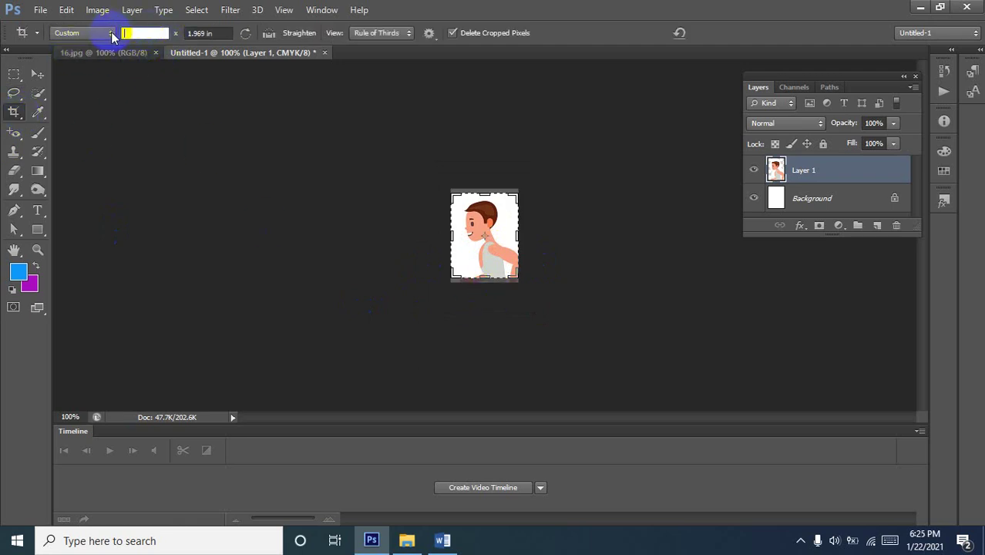
{"action": "key", "text": "Tab"}
{"action": "key", "text": "Delete"}
{"action": "left_click", "coordinate": [163, 34]}
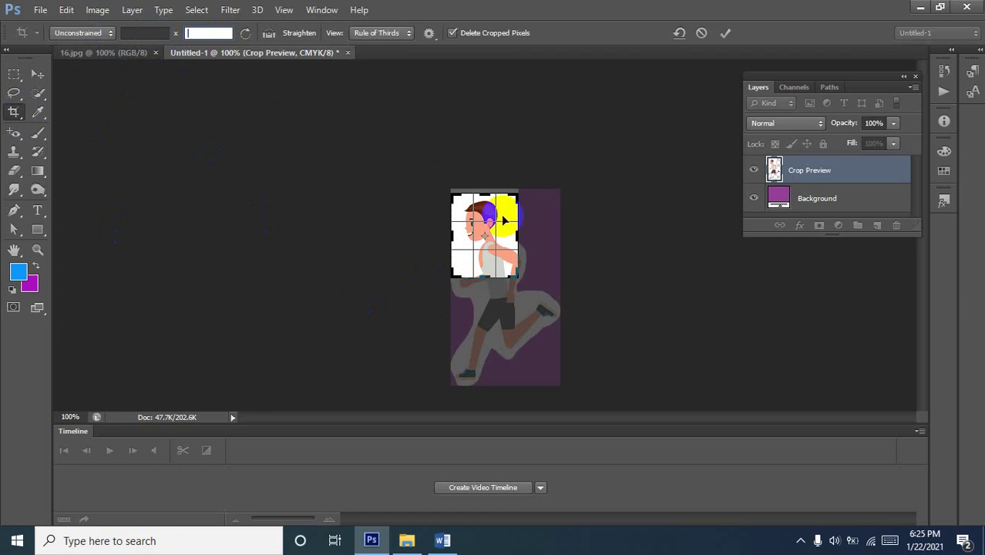
Extend the crop frame beyond the canvas to fit the whole runner with a small margin, and apply the crop.
{"action": "left_click_drag", "start_coordinate": [514, 280], "coordinate": [539, 336]}
{"action": "left_click", "coordinate": [434, 142]}
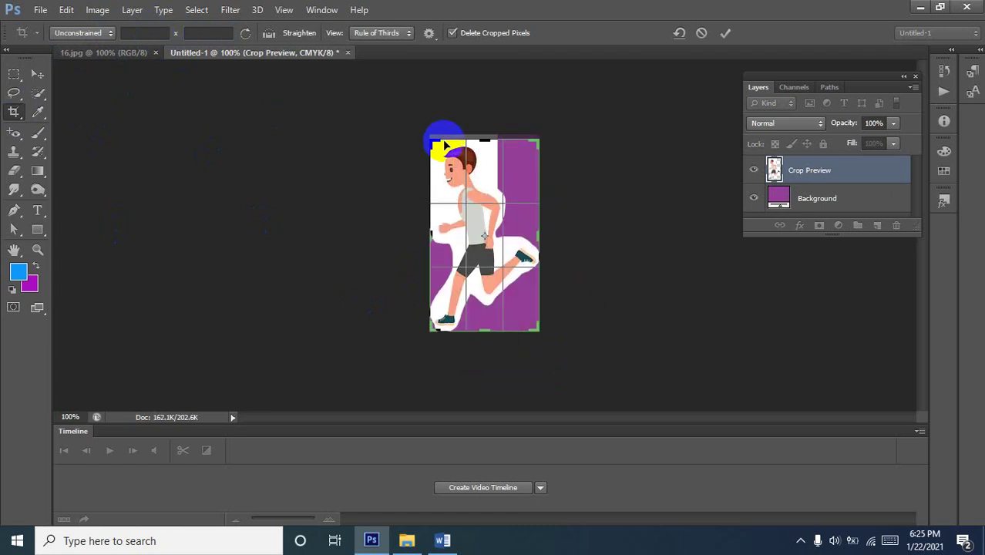
{"action": "left_click_drag", "start_coordinate": [433, 143], "coordinate": [424, 132]}
{"action": "left_click", "coordinate": [544, 346]}
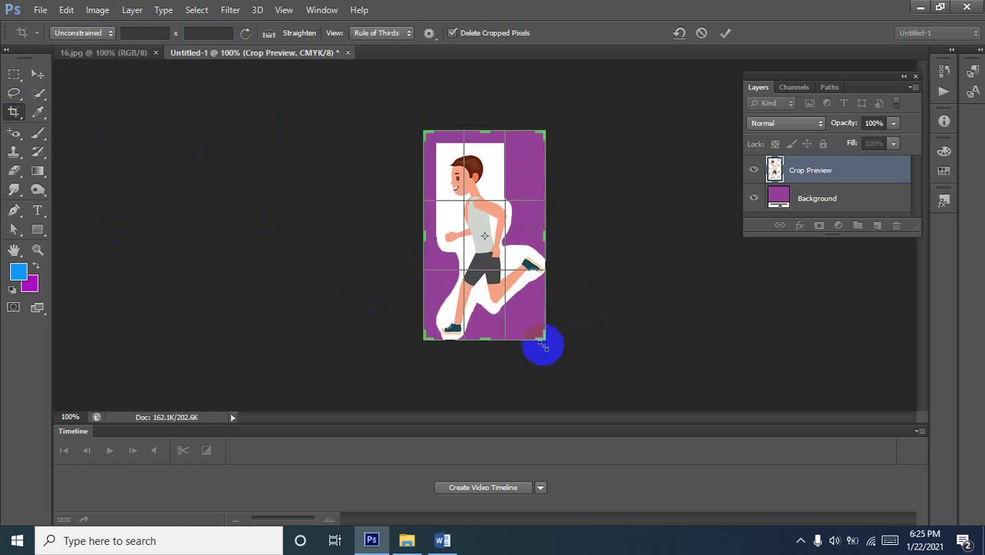
{"action": "left_click_drag", "start_coordinate": [544, 345], "coordinate": [549, 344]}
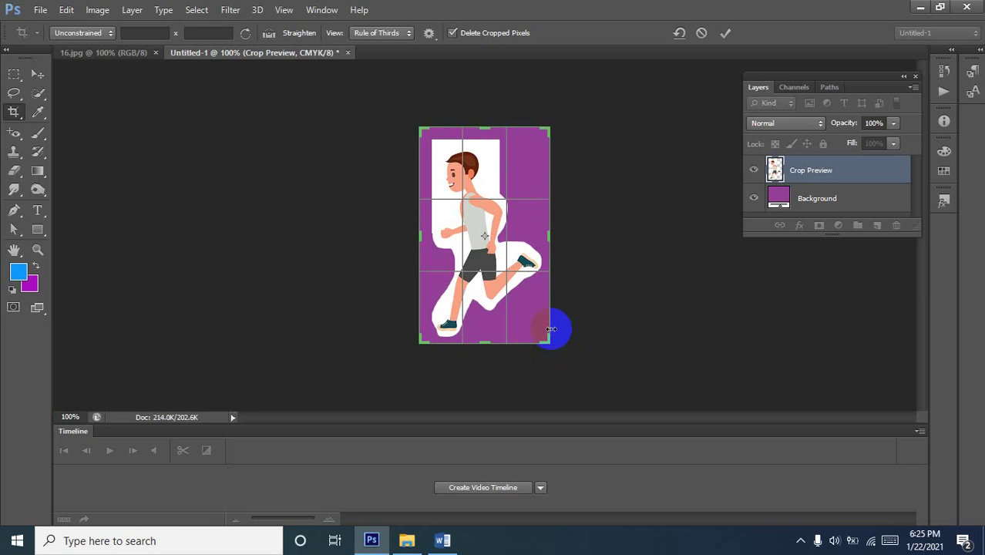
{"action": "left_click", "coordinate": [6, 112]}
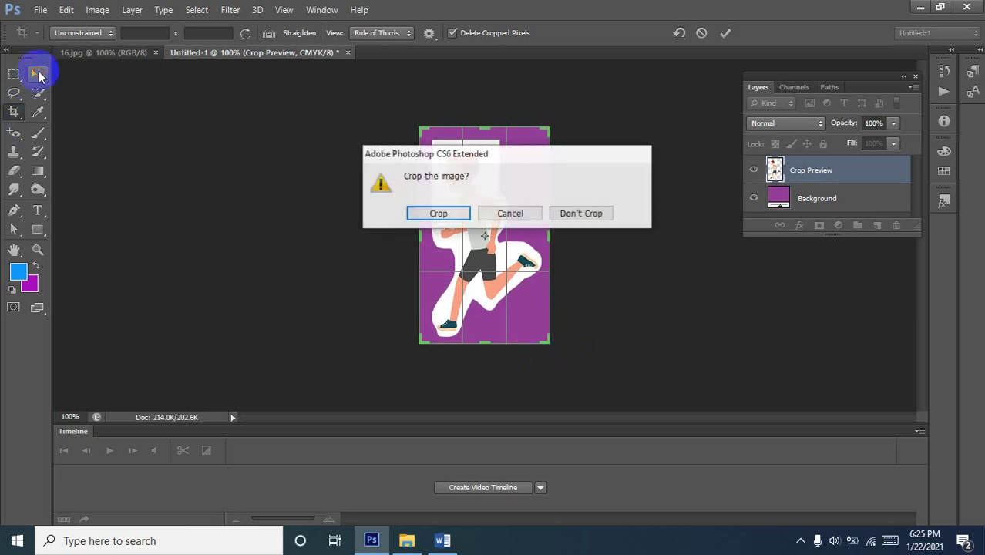
{"action": "left_click", "coordinate": [438, 213]}
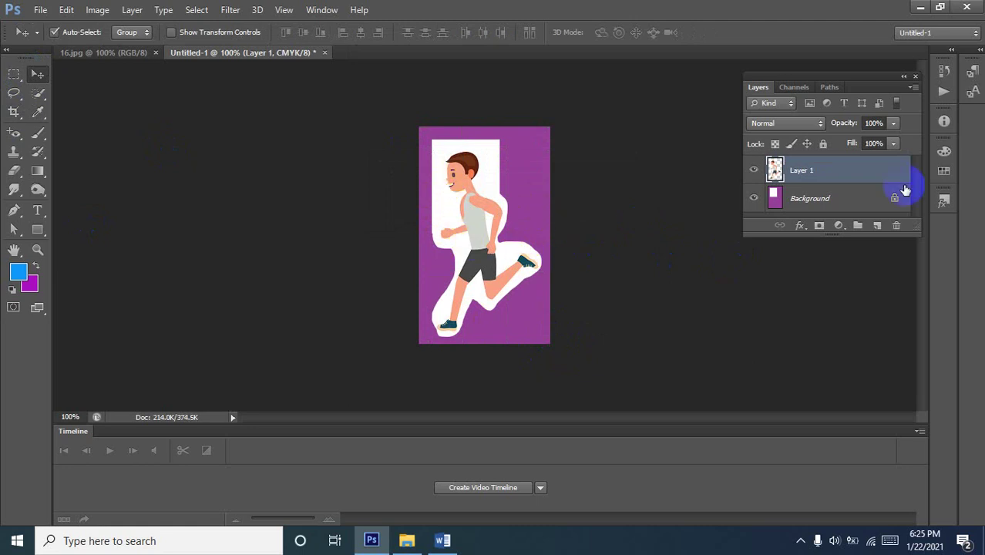
Select the white area around the runner on Layer 1 with the Magic Wand at tolerance 32 and delete it.
{"action": "right_click", "coordinate": [34, 102]}
{"action": "left_click", "coordinate": [69, 103]}
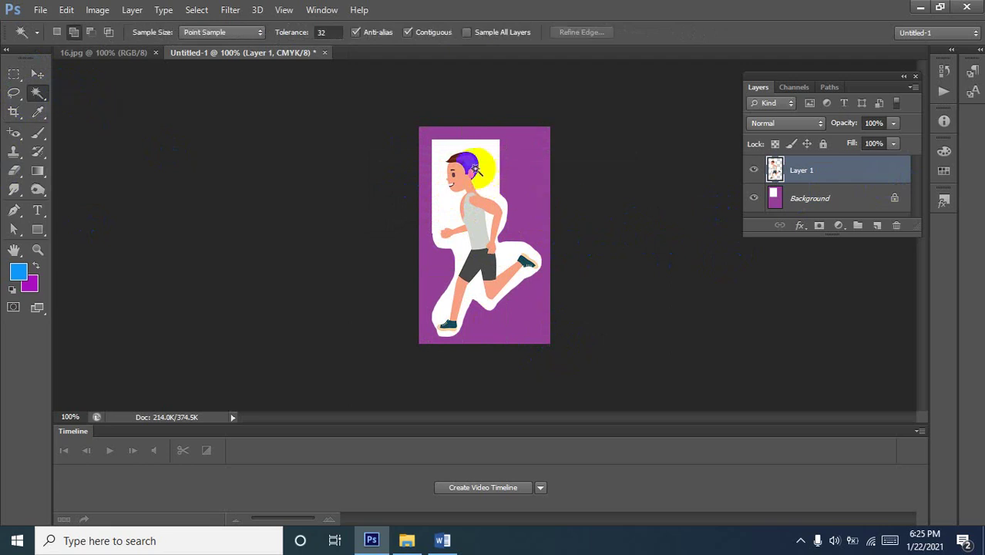
{"action": "left_click", "coordinate": [514, 232]}
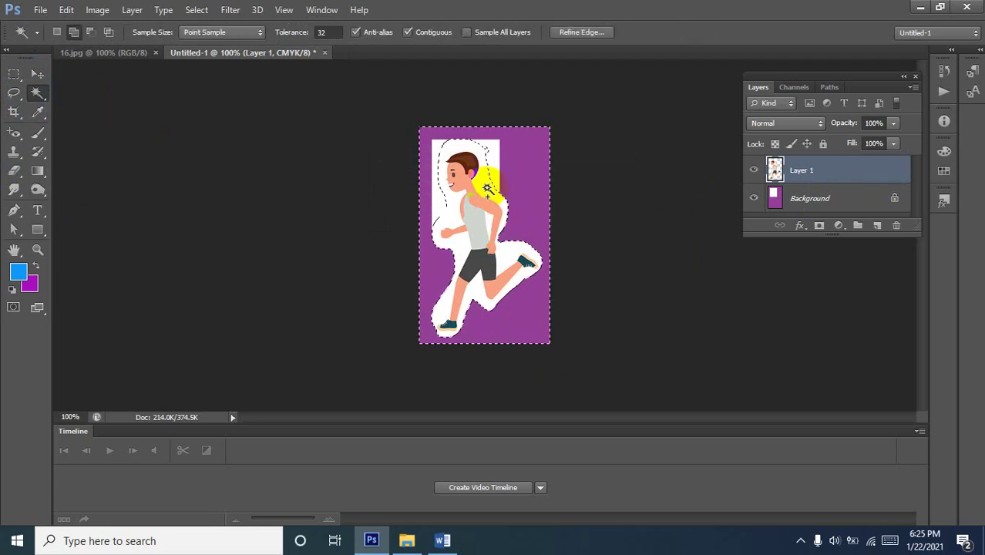
{"action": "left_click", "coordinate": [516, 244]}
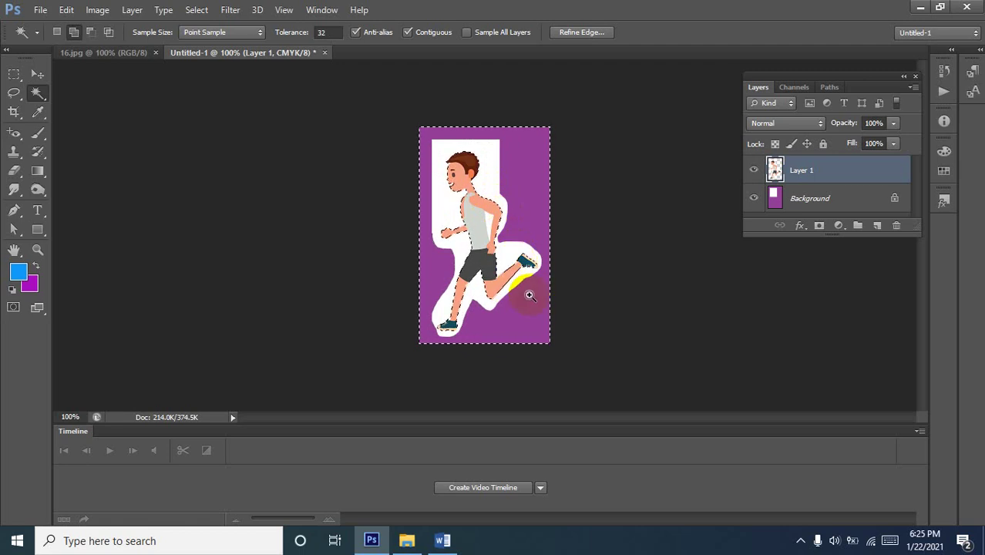
{"action": "key", "text": "Delete"}
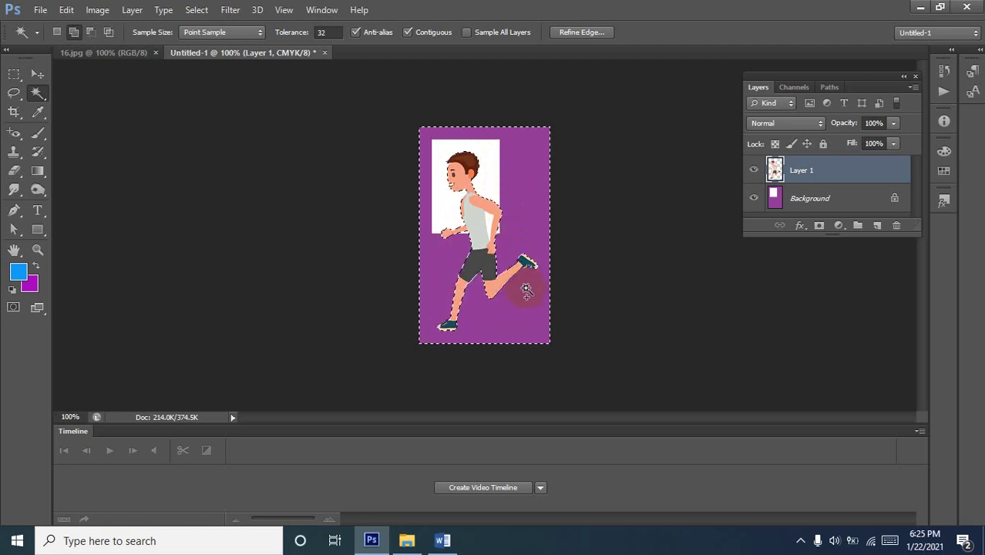
Delete the leftover white patch between the runner's torso and rear arm with the Magic Wand, and deselect.
{"action": "left_click", "coordinate": [464, 191], "text": "ctrl"}
{"action": "left_click", "coordinate": [477, 202], "text": "ctrl"}
{"action": "left_click", "coordinate": [532, 259], "text": "ctrl"}
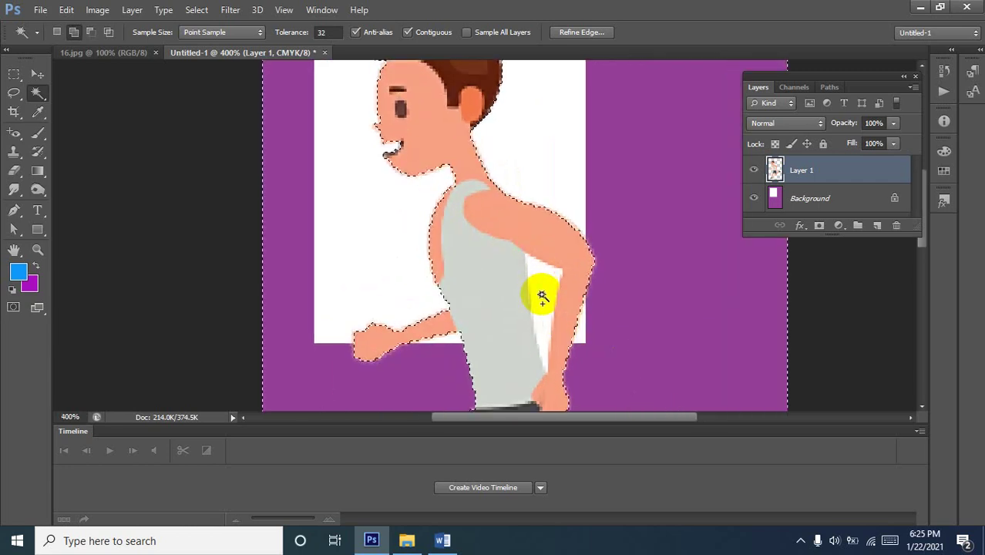
{"action": "key", "text": "ctrl+d"}
{"action": "left_click", "coordinate": [548, 290]}
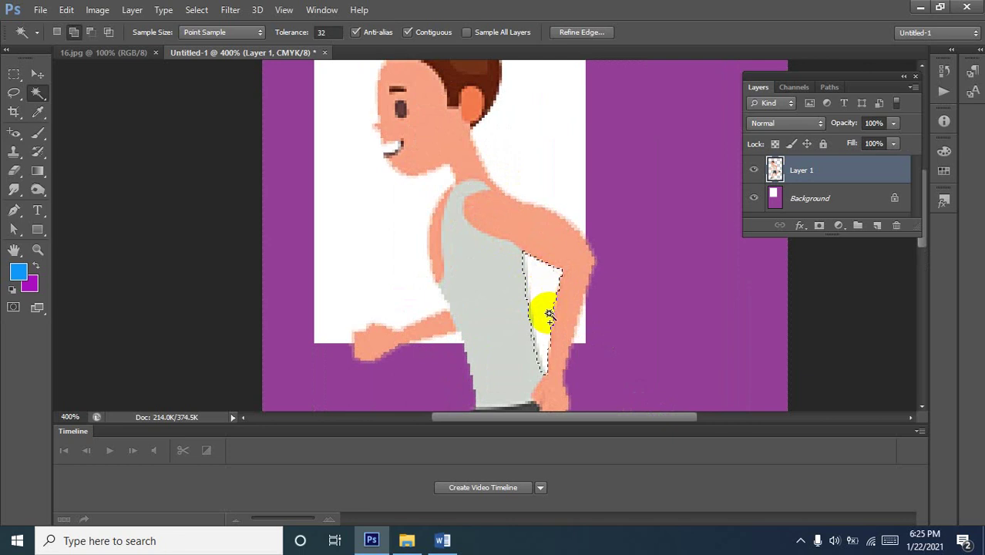
{"action": "key", "text": "Delete"}
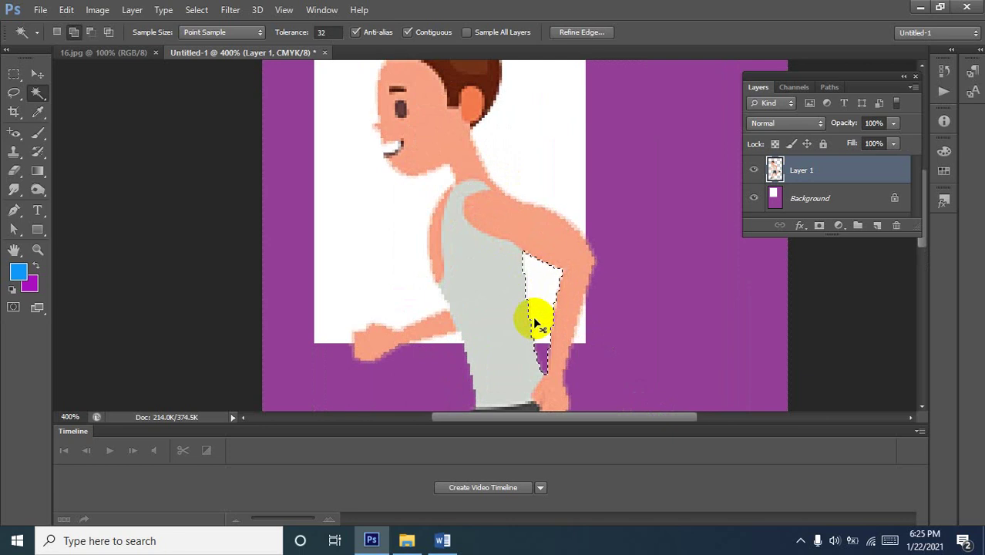
{"action": "scroll", "coordinate": [533, 320], "scroll_direction": "down", "scroll_amount": 3}
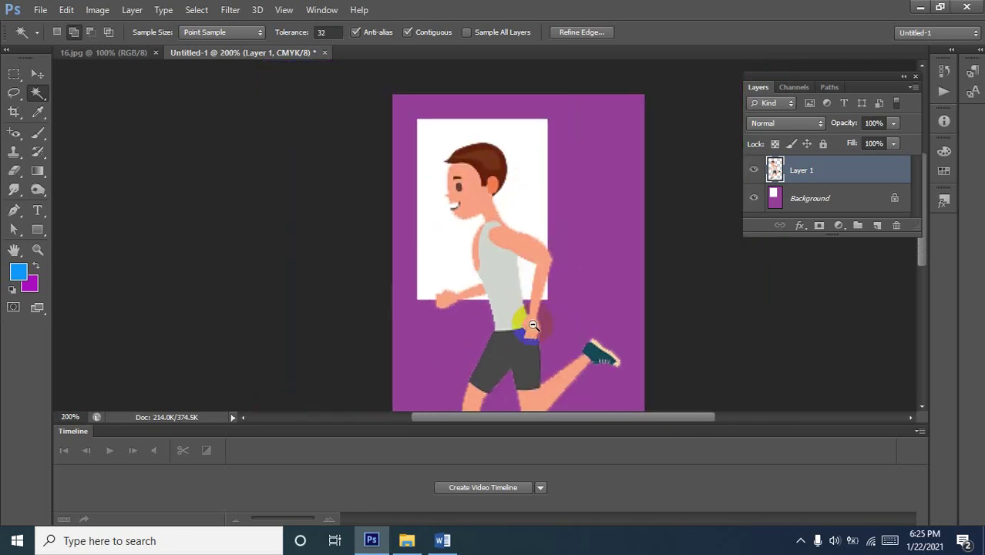
{"action": "scroll", "coordinate": [533, 325], "scroll_direction": "down", "scroll_amount": 1}
{"action": "key", "text": "ctrl+d"}
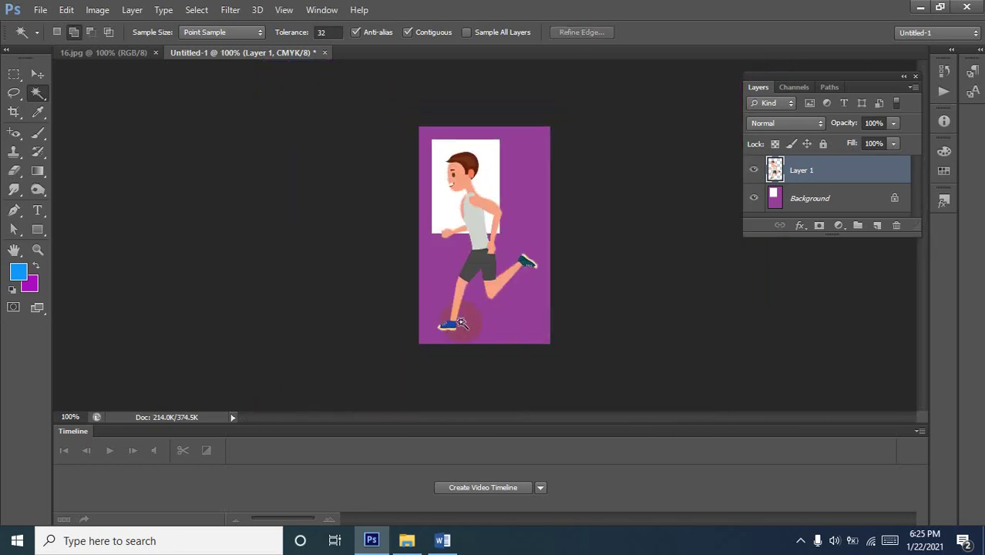
Fill the Background layer with the blue foreground colour.
{"action": "left_click", "coordinate": [37, 75]}
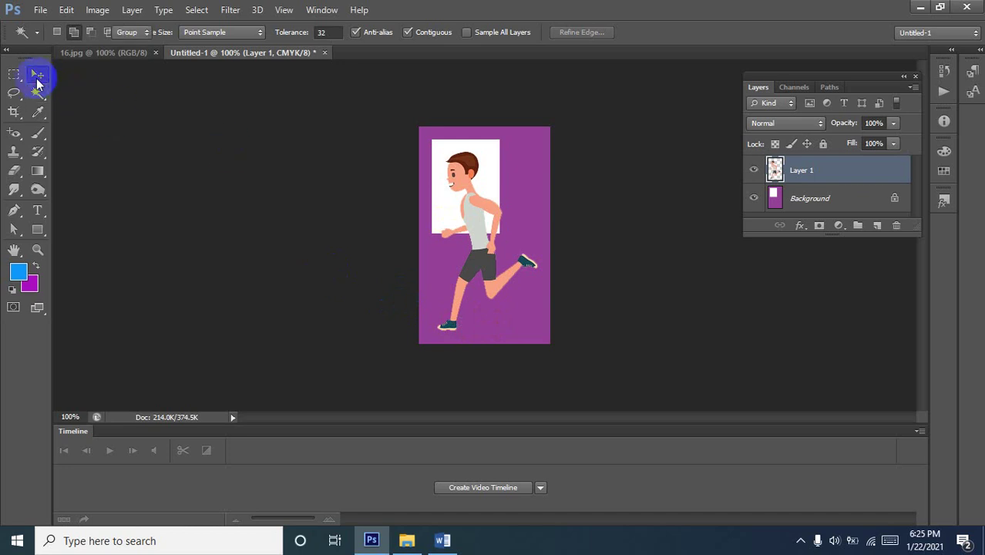
{"action": "left_click", "coordinate": [512, 232]}
{"action": "left_click", "coordinate": [492, 176]}
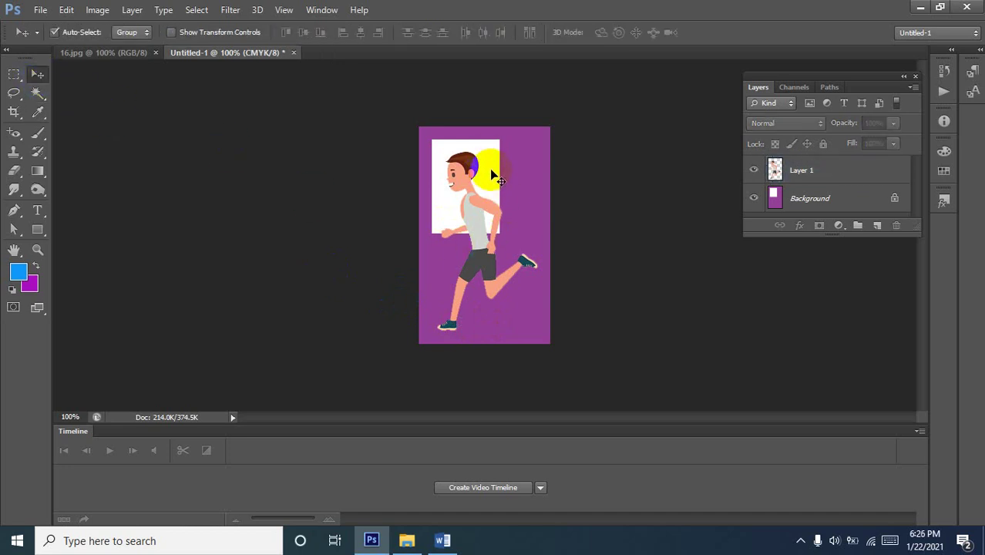
{"action": "left_click", "coordinate": [808, 202]}
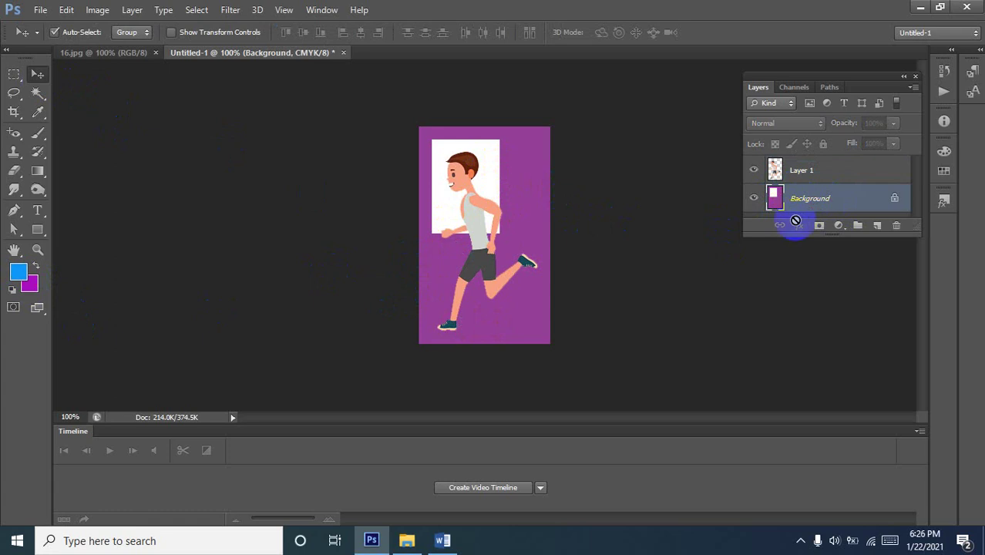
{"action": "key", "text": "alt+BackSpace"}
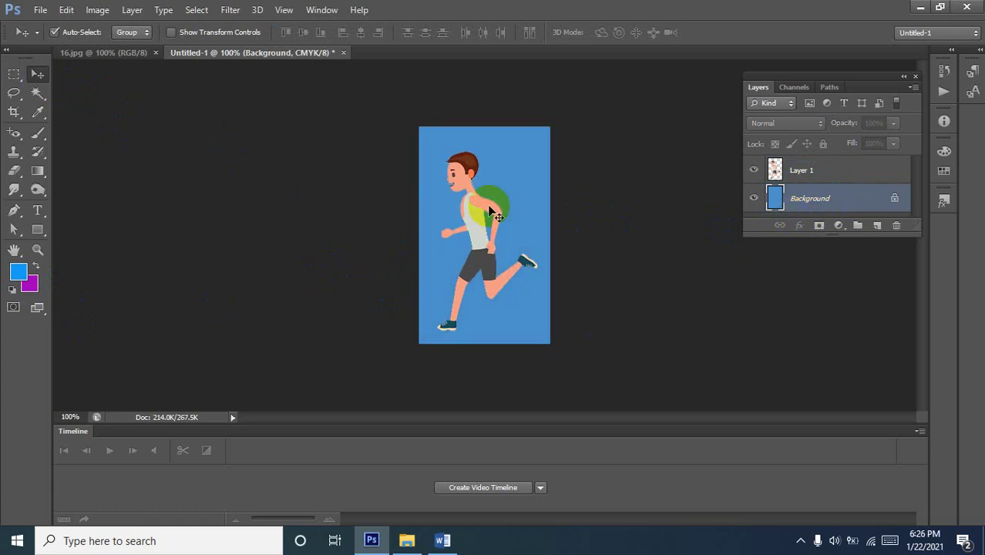
Return to 16.jpg, clear the old selection and outline the second runner from the left with the Lasso at 0 px feather.
{"action": "left_click", "coordinate": [808, 168]}
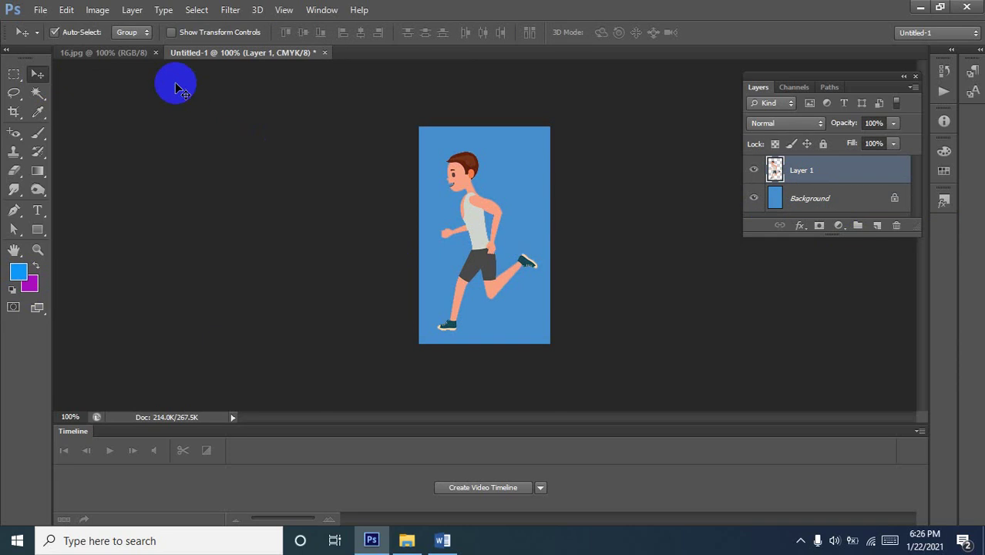
{"action": "left_click", "coordinate": [92, 54]}
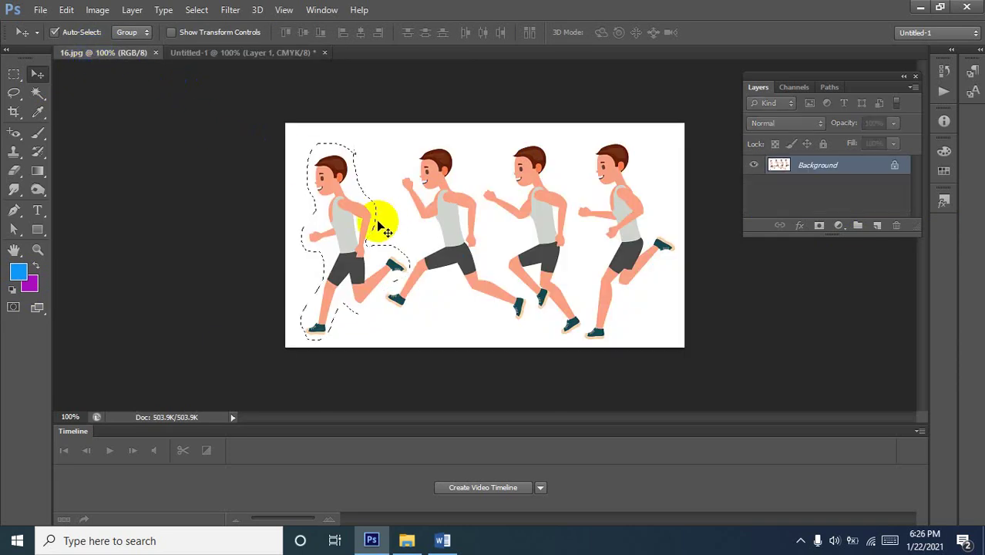
{"action": "key", "text": "ctrl+d"}
{"action": "left_click", "coordinate": [35, 112]}
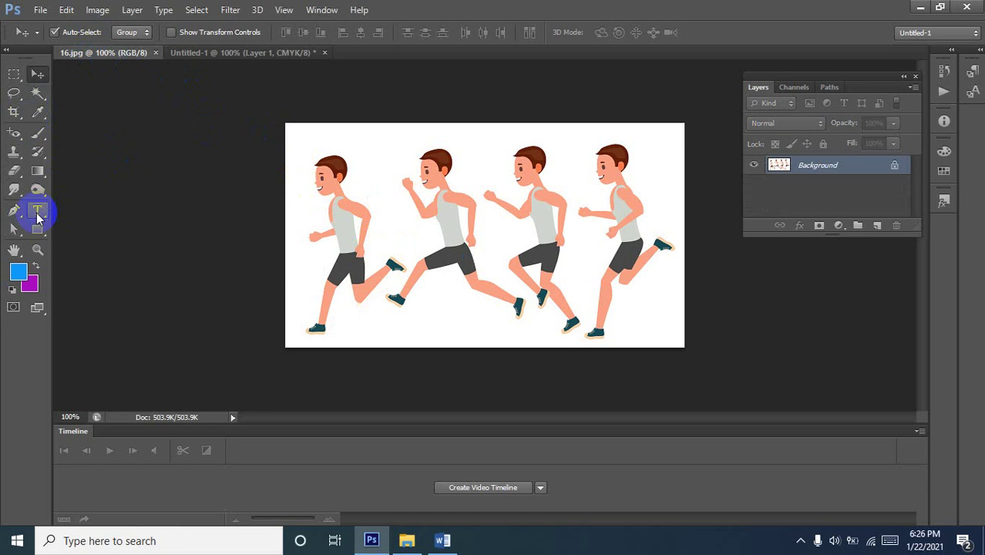
{"action": "left_click", "coordinate": [9, 189]}
{"action": "left_click", "coordinate": [14, 94]}
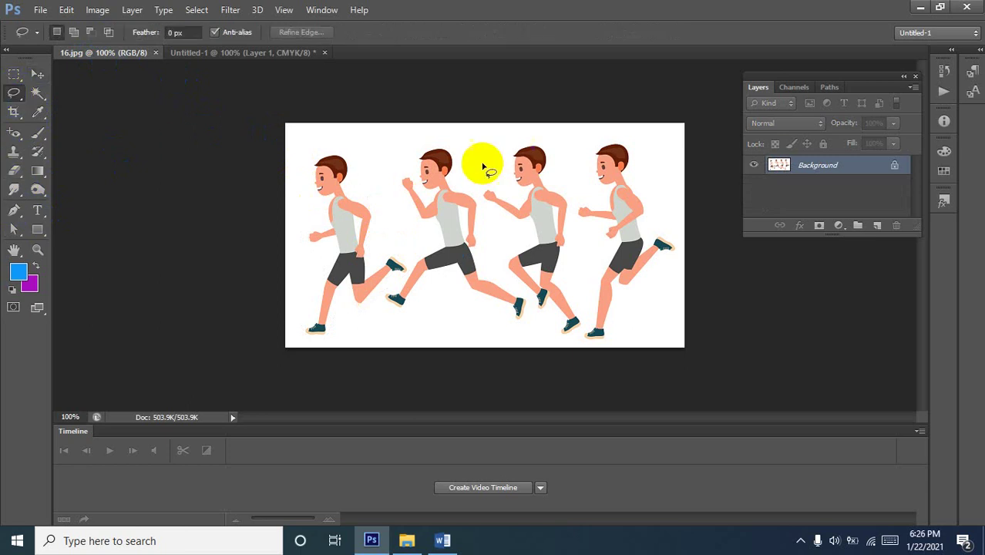
{"action": "mouse_move", "coordinate": [440, 160]}
{"action": "left_mouse_down"}
{"action": "mouse_move", "coordinate": [459, 162]}
{"action": "mouse_move", "coordinate": [442, 137]}
{"action": "mouse_move", "coordinate": [400, 181]}
{"action": "mouse_move", "coordinate": [426, 245]}
{"action": "left_mouse_up"}
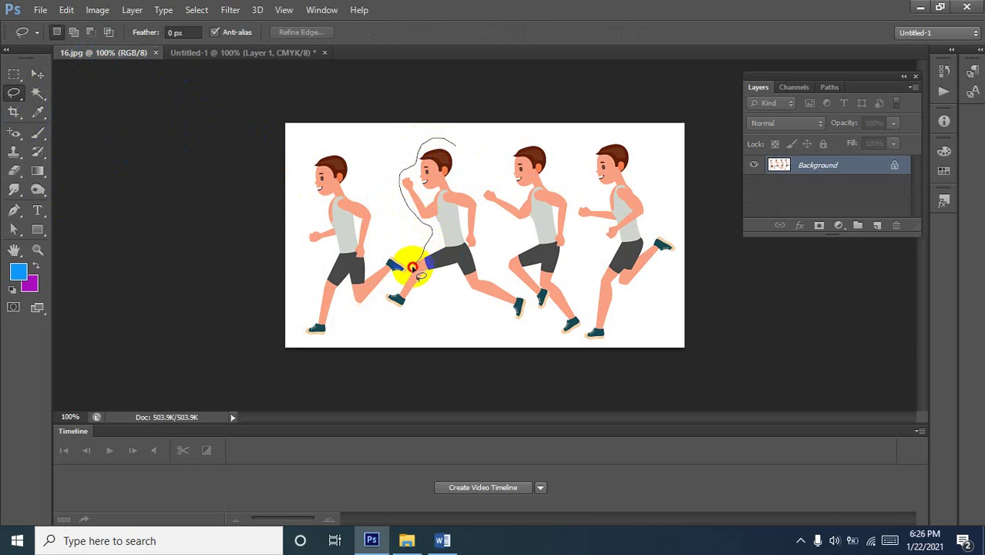
{"action": "mouse_move", "coordinate": [384, 294]}
{"action": "left_mouse_down"}
{"action": "mouse_move", "coordinate": [386, 309]}
{"action": "mouse_move", "coordinate": [442, 274]}
{"action": "mouse_move", "coordinate": [504, 308]}
{"action": "left_mouse_up"}
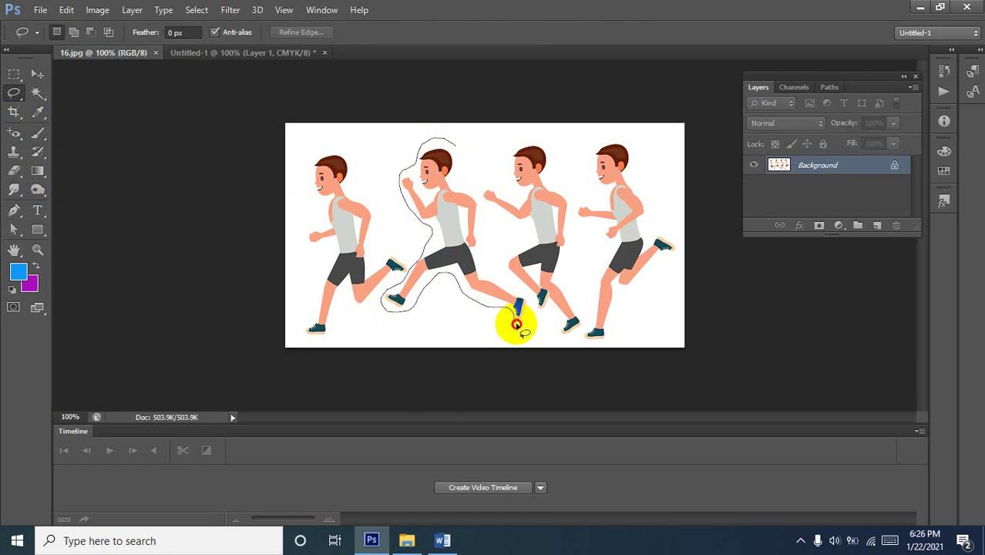
{"action": "mouse_move", "coordinate": [519, 294]}
{"action": "left_mouse_down"}
{"action": "mouse_move", "coordinate": [480, 264]}
{"action": "mouse_move", "coordinate": [478, 219]}
{"action": "left_mouse_up"}
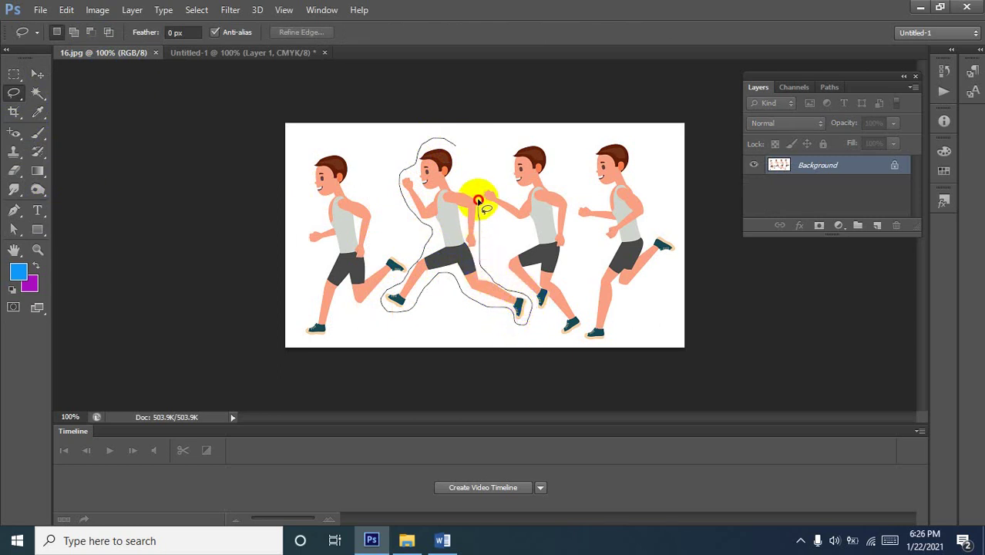
{"action": "left_click_drag", "start_coordinate": [454, 175], "coordinate": [459, 156]}
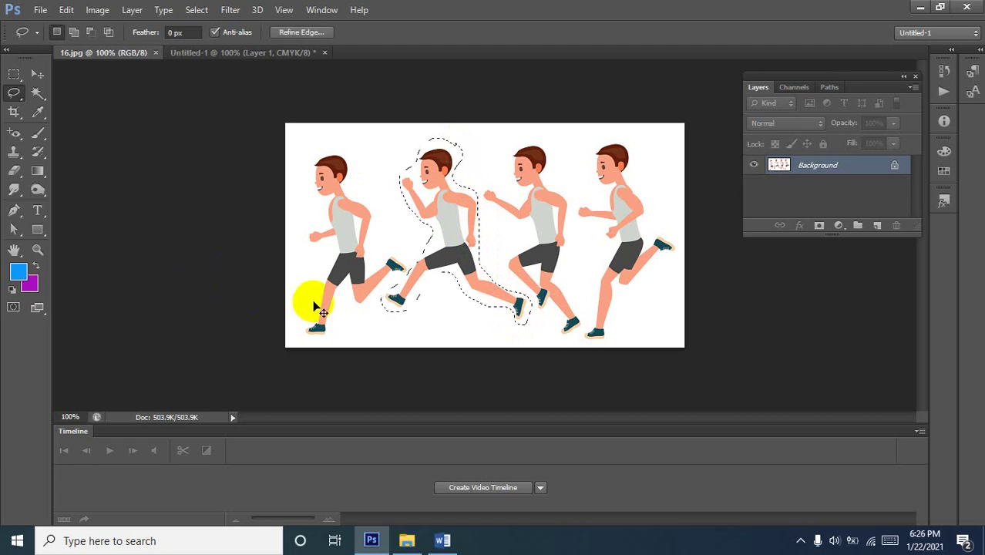
Paste the second runner into Untitled-1 as a new layer above Layer 1.
{"action": "mouse_move", "coordinate": [300, 282]}
{"action": "left_mouse_down"}
{"action": "mouse_move", "coordinate": [261, 54]}
{"action": "mouse_move", "coordinate": [457, 252]}
{"action": "left_mouse_up"}
{"action": "key", "text": "ctrl+v"}
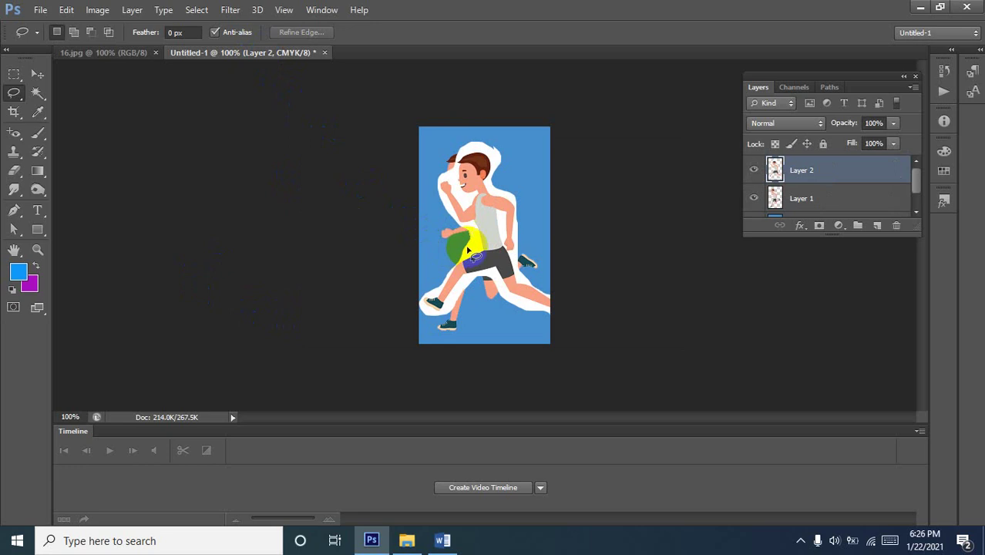
{"action": "left_click", "coordinate": [473, 248]}
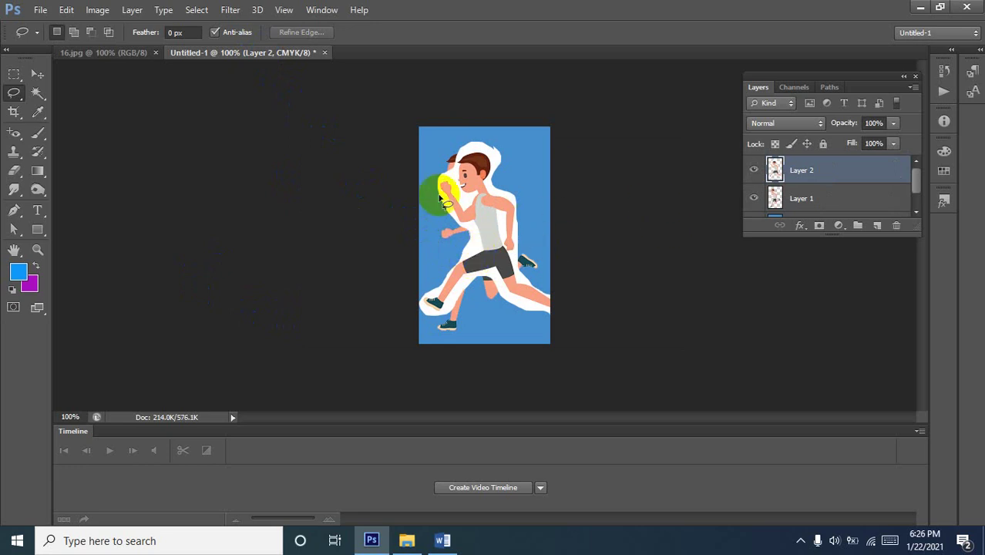
Delete the white areas around the second runner on Layer 2 with the Magic Wand at tolerance 32, and deselect.
{"action": "left_click", "coordinate": [37, 91]}
{"action": "left_click", "coordinate": [462, 186]}
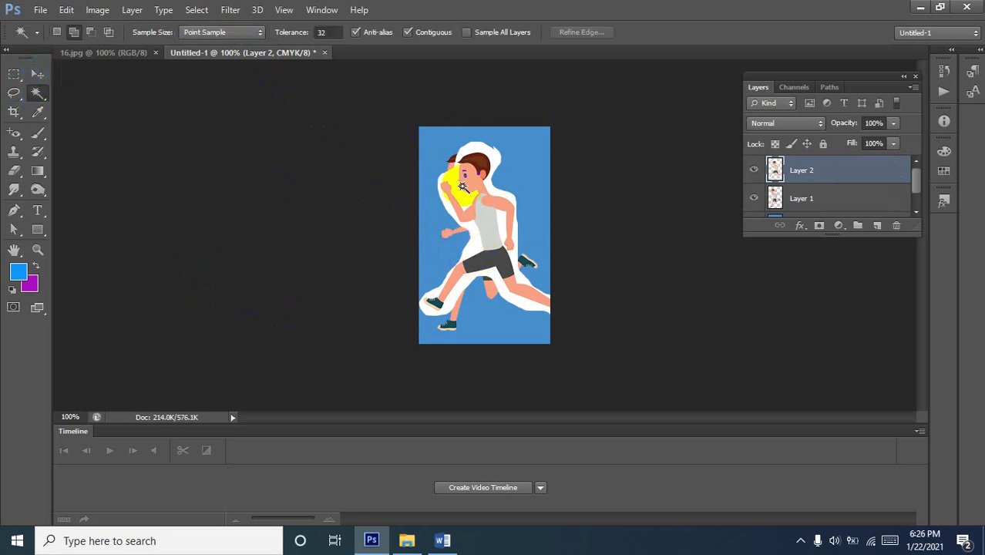
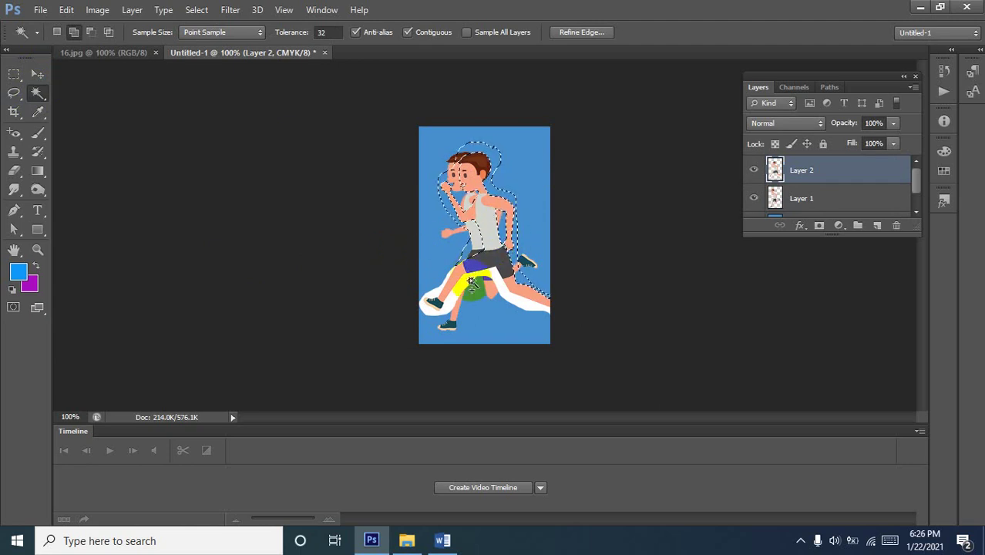
{"action": "mouse_move", "coordinate": [456, 305]}
{"action": "left_mouse_down"}
{"action": "mouse_move", "coordinate": [518, 297]}
{"action": "mouse_move", "coordinate": [451, 303]}
{"action": "mouse_move", "coordinate": [467, 306]}
{"action": "left_mouse_up"}
{"action": "key", "text": "ctrl+d"}
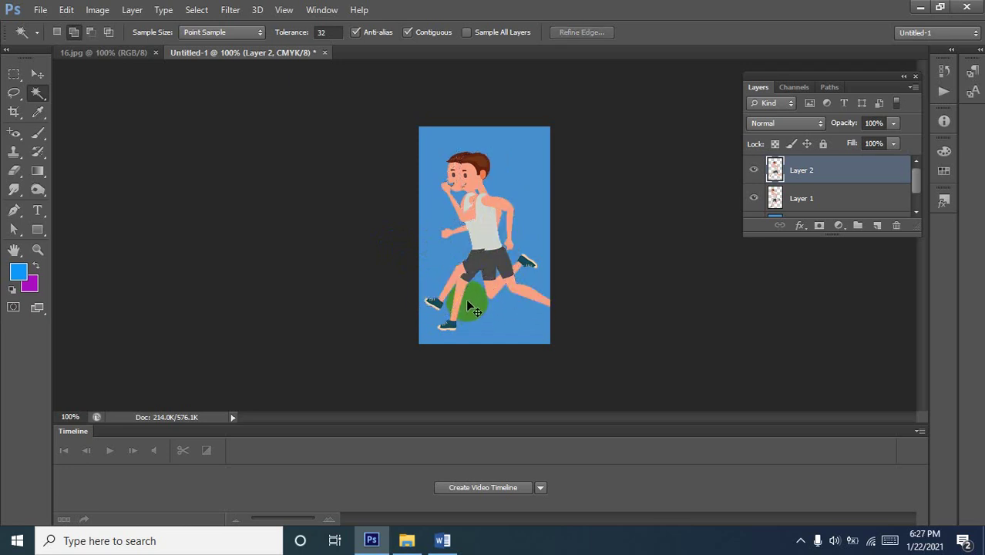
Move the second runner on Layer 2 so its head and torso line up over the first runner.
{"action": "left_click", "coordinate": [35, 74]}
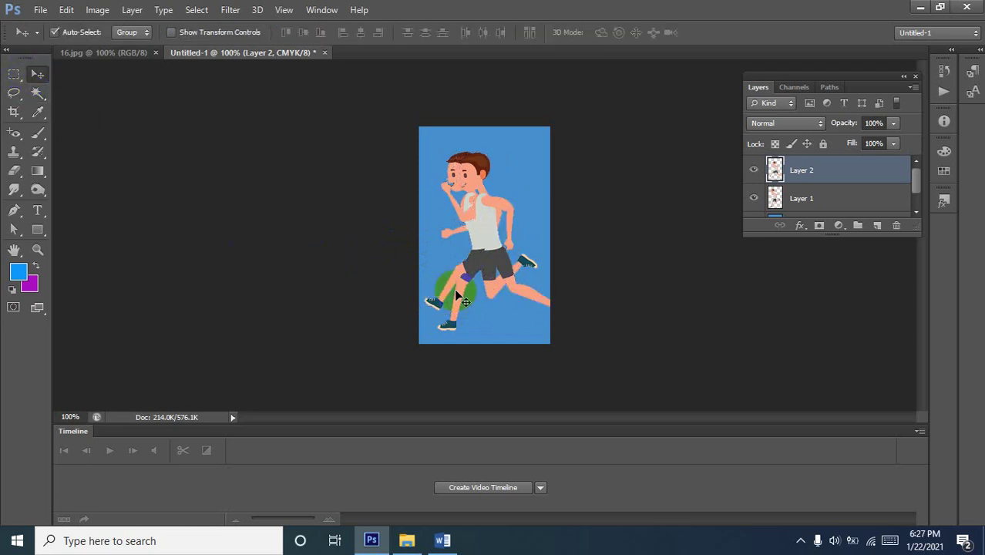
{"action": "mouse_move", "coordinate": [499, 260]}
{"action": "left_mouse_down"}
{"action": "mouse_move", "coordinate": [476, 257]}
{"action": "mouse_move", "coordinate": [498, 263]}
{"action": "mouse_move", "coordinate": [484, 262]}
{"action": "mouse_move", "coordinate": [494, 250]}
{"action": "left_mouse_up"}
{"action": "left_click", "coordinate": [260, 265]}
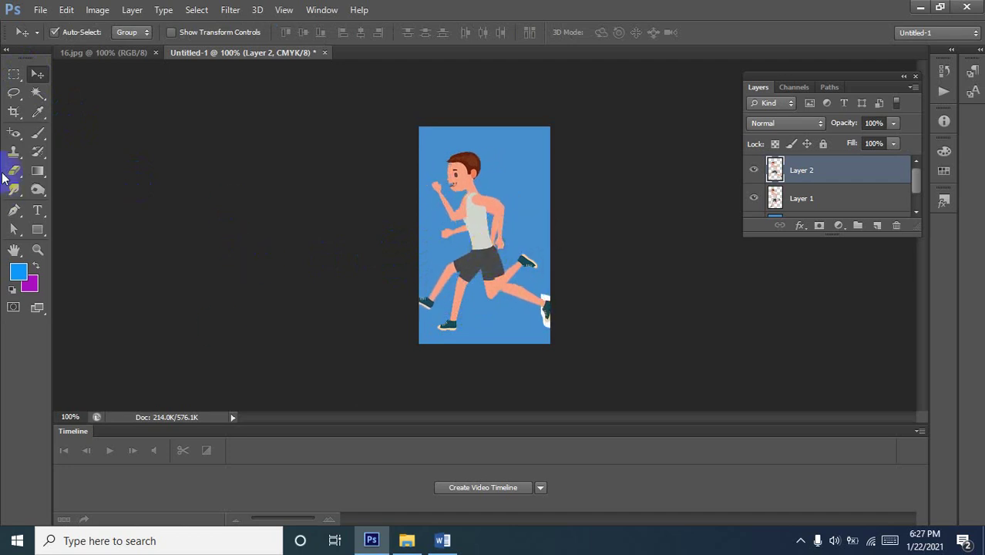
Extend the canvas on both sides with the Crop tool so both runners fit completely, including the rear foot.
{"action": "left_click", "coordinate": [15, 114]}
{"action": "left_click_drag", "start_coordinate": [423, 258], "coordinate": [404, 236]}
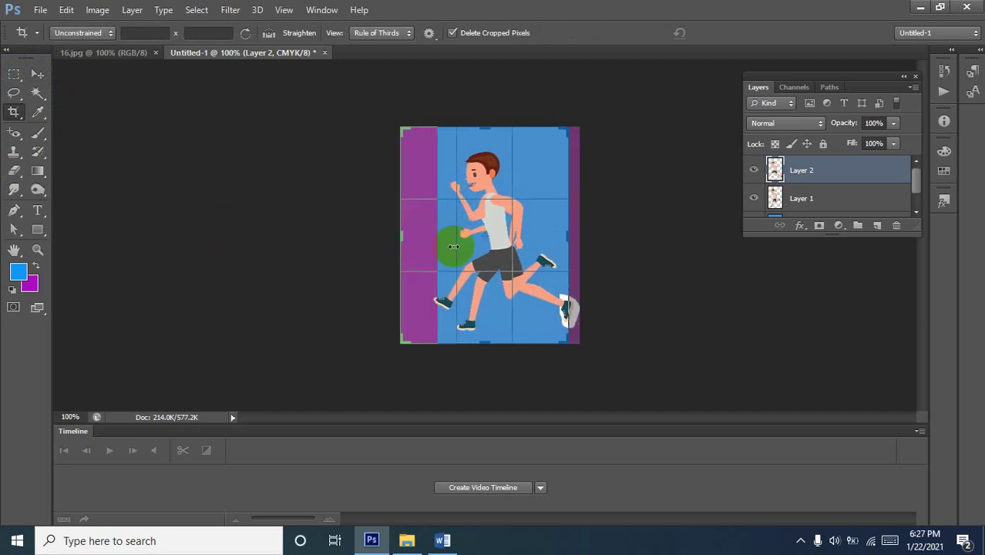
{"action": "mouse_move", "coordinate": [568, 253]}
{"action": "left_mouse_down"}
{"action": "mouse_move", "coordinate": [589, 234]}
{"action": "mouse_move", "coordinate": [599, 249]}
{"action": "left_mouse_up"}
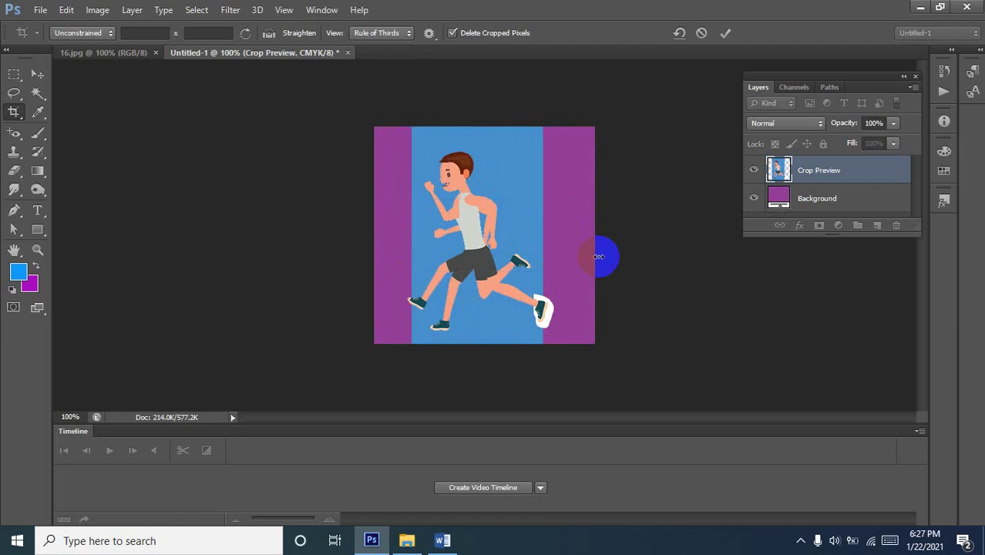
{"action": "key", "text": "Return"}
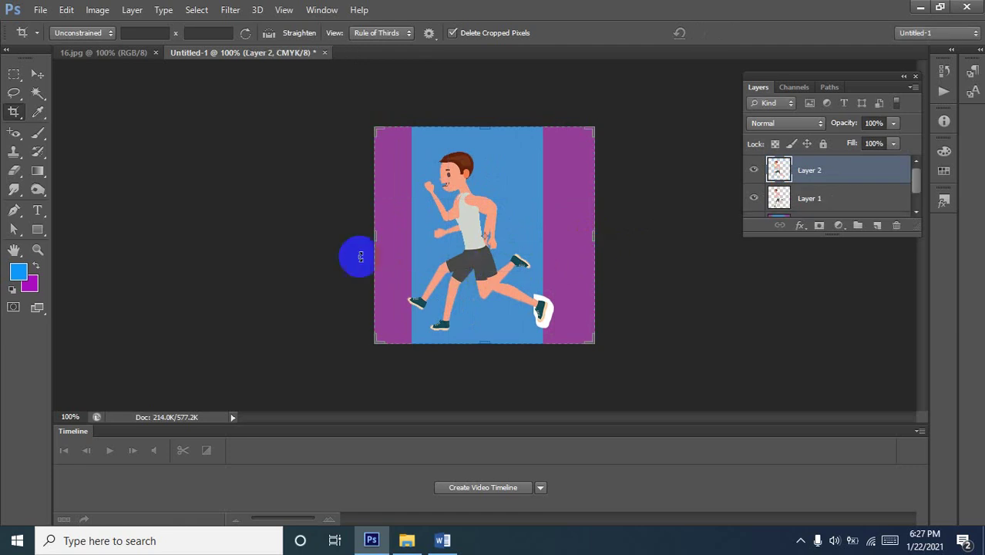
Fill the Background layer with the blue foreground colour across the widened canvas.
{"action": "left_click", "coordinate": [34, 75]}
{"action": "scroll", "coordinate": [794, 196], "scroll_direction": "down", "scroll_amount": 1}
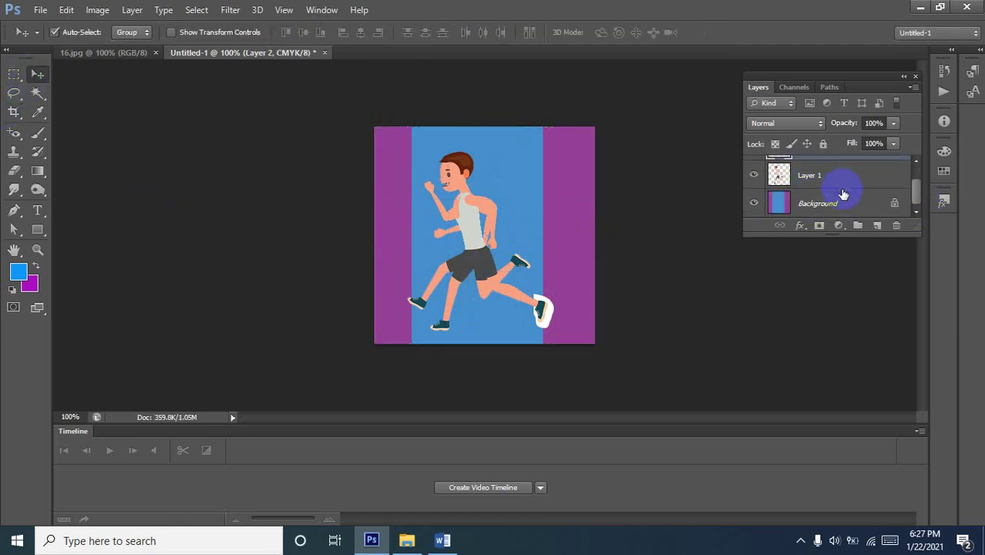
{"action": "left_click", "coordinate": [797, 203]}
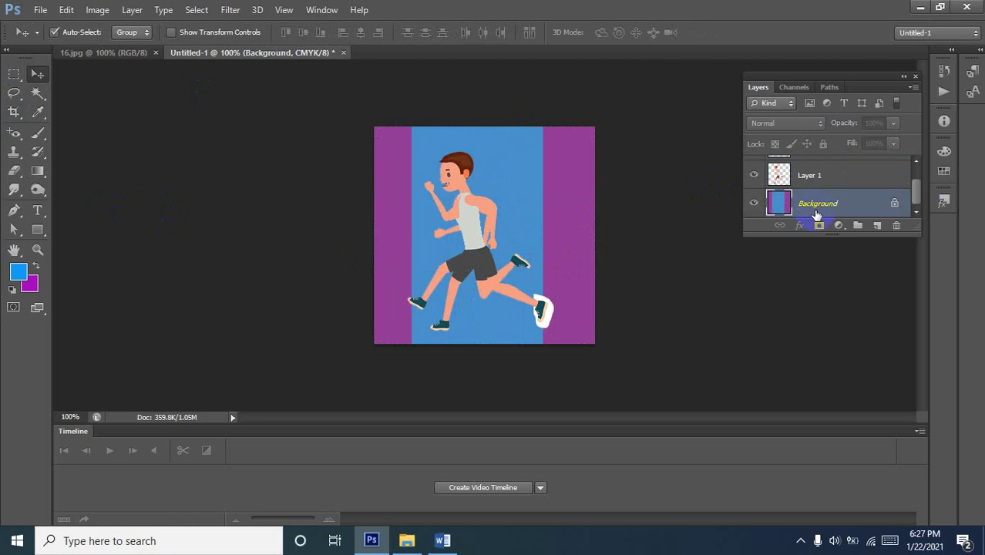
{"action": "key", "text": "alt+BackSpace"}
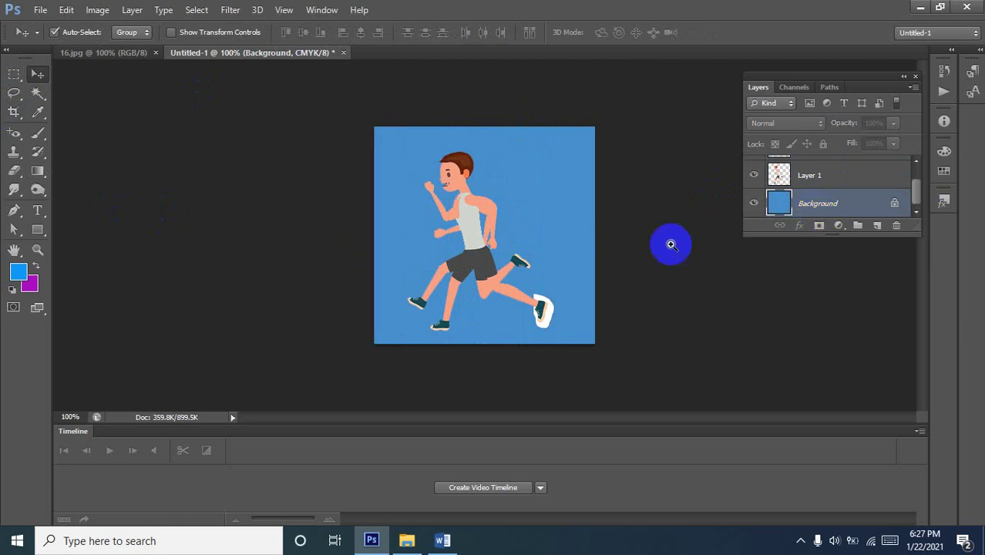
Activate Layer 2 with the Magic Wand ready for removing the white patch around the second runner's rear shoe.
{"action": "left_click_drag", "start_coordinate": [539, 308], "coordinate": [557, 257]}
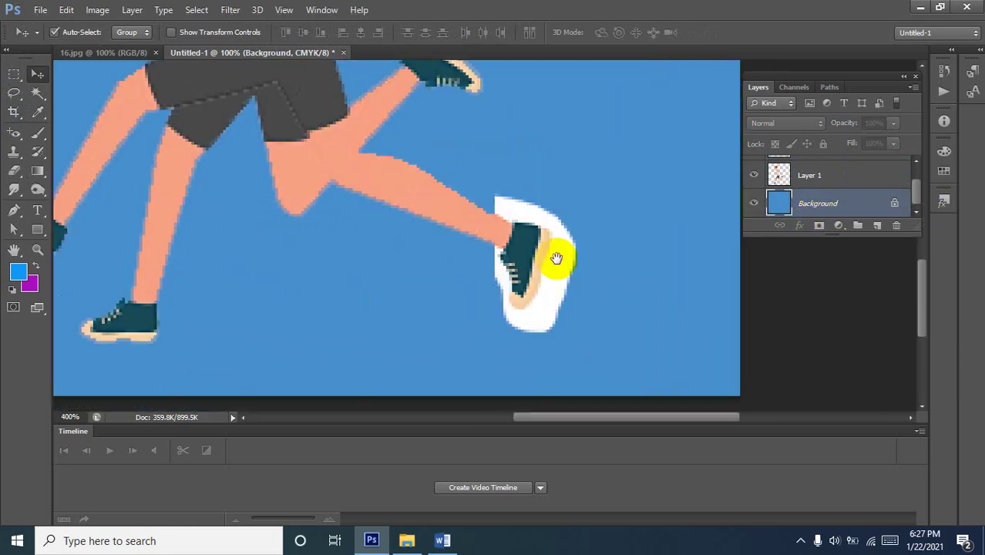
{"action": "left_click", "coordinate": [39, 94]}
{"action": "left_click", "coordinate": [561, 269]}
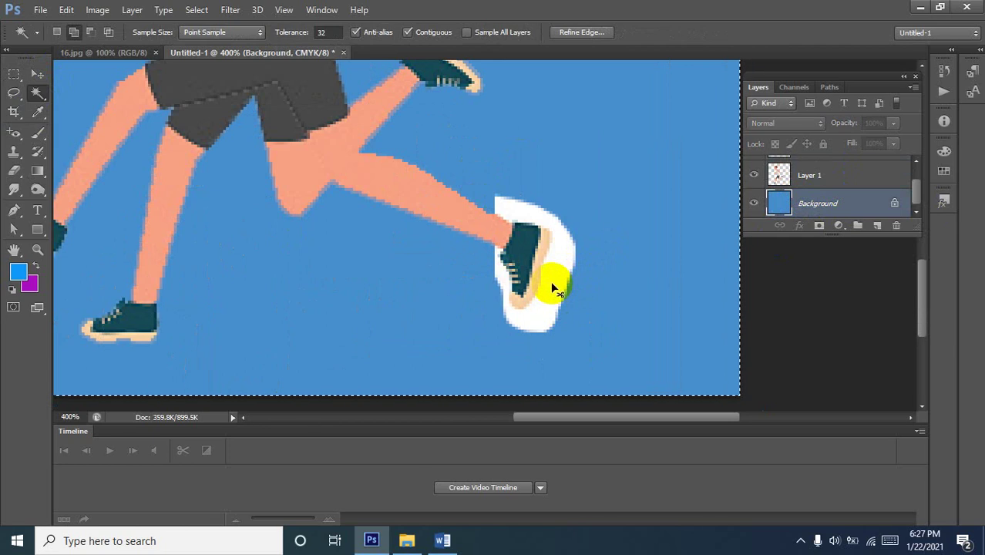
{"action": "key", "text": "ctrl+d"}
{"action": "scroll", "coordinate": [848, 191], "scroll_direction": "up", "scroll_amount": 2}
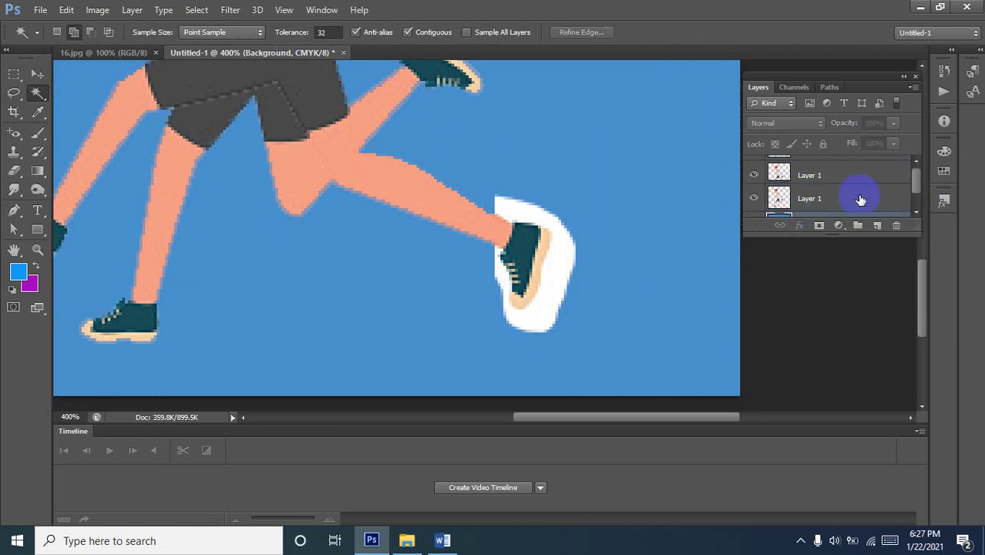
{"action": "left_click", "coordinate": [794, 168]}
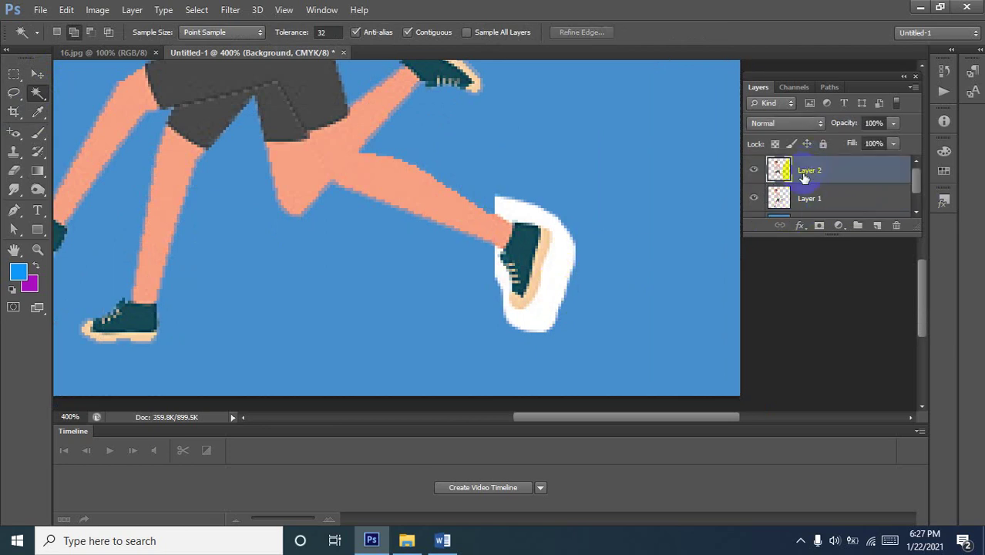
Delete the white area around the rear shoe of the runner on Layer 2 and clear the selection.
{"action": "left_click", "coordinate": [561, 270]}
{"action": "key", "text": "Delete"}
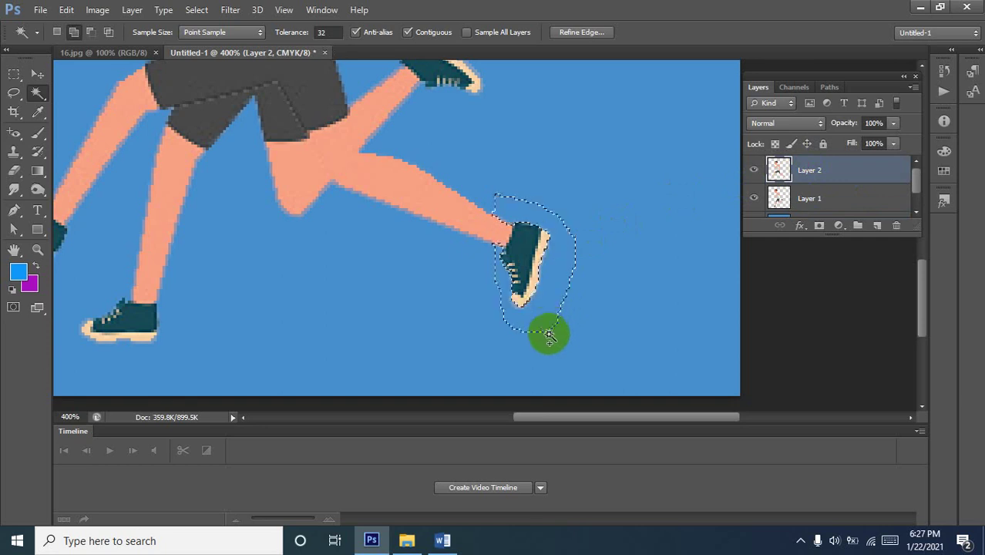
{"action": "left_click", "coordinate": [542, 270], "text": "alt"}
{"action": "left_click", "coordinate": [542, 270], "text": "alt"}
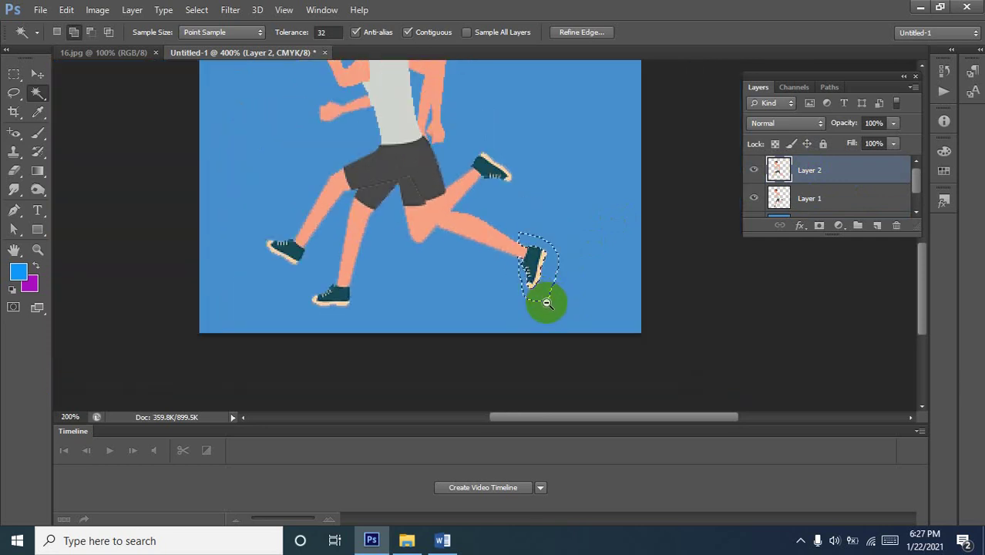
{"action": "key", "text": "ctrl+d"}
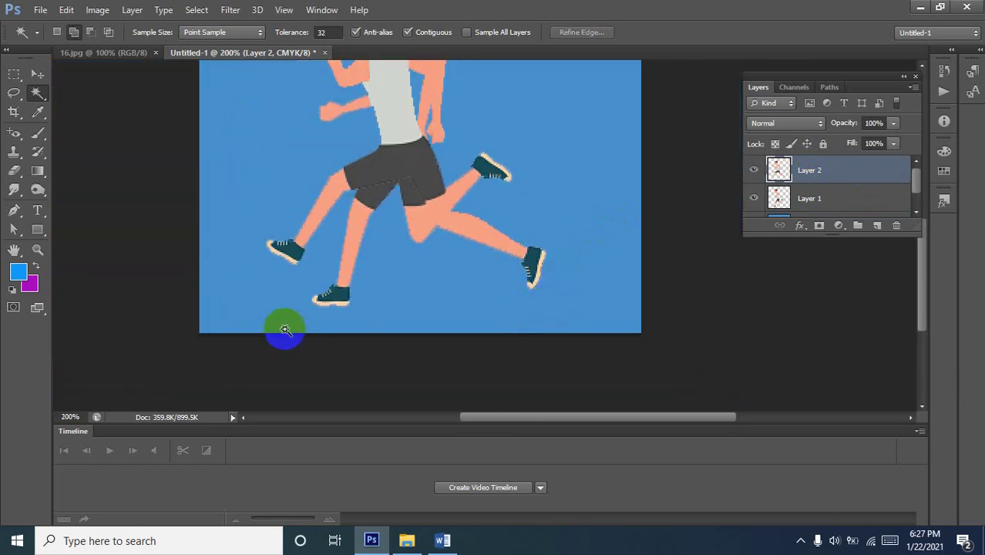
{"action": "key", "text": "ctrl+minus"}
{"action": "key", "text": "ctrl+minus"}
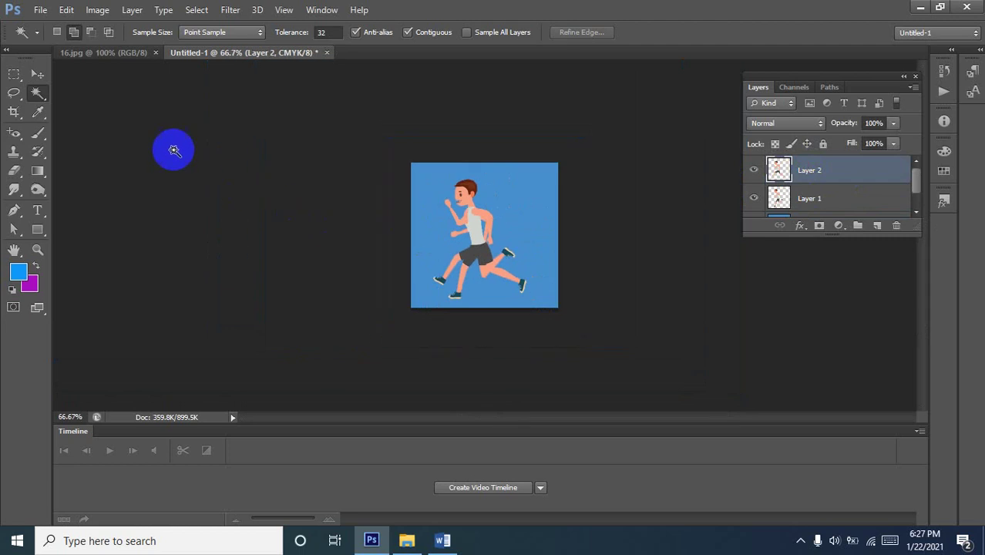
Outline the third runner in 16.jpg with the Lasso tool and copy him into Untitled-1 as a new layer.
{"action": "left_click", "coordinate": [120, 54]}
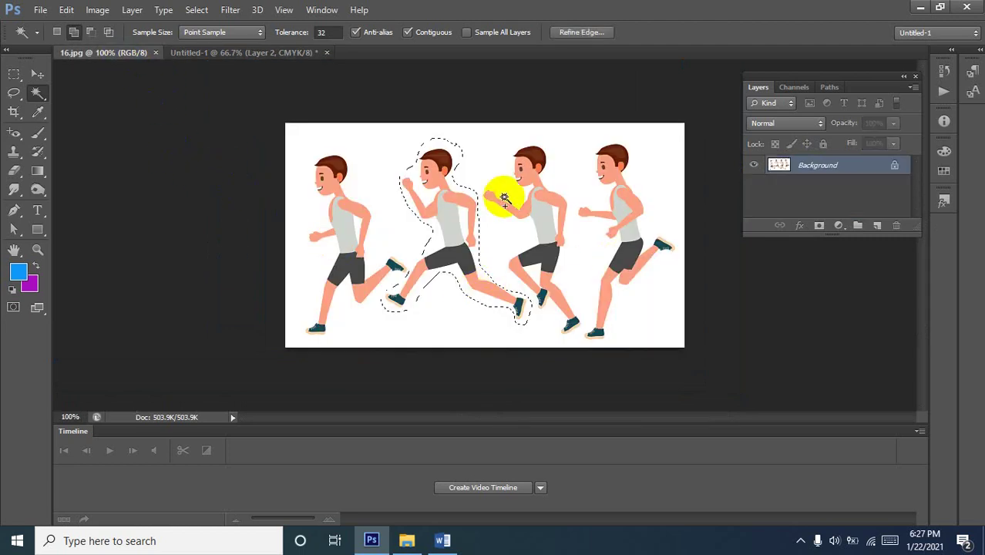
{"action": "key", "text": "ctrl+d"}
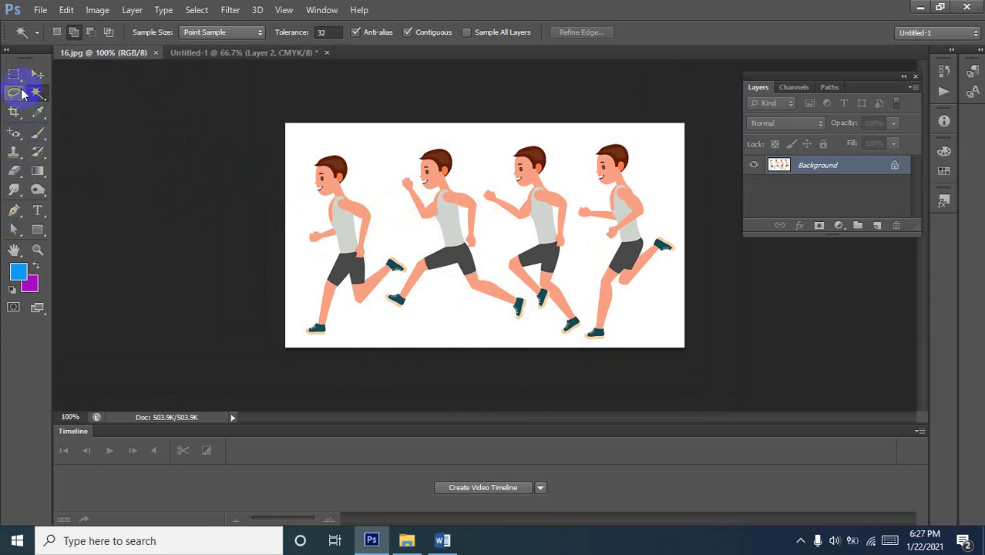
{"action": "left_click", "coordinate": [19, 93]}
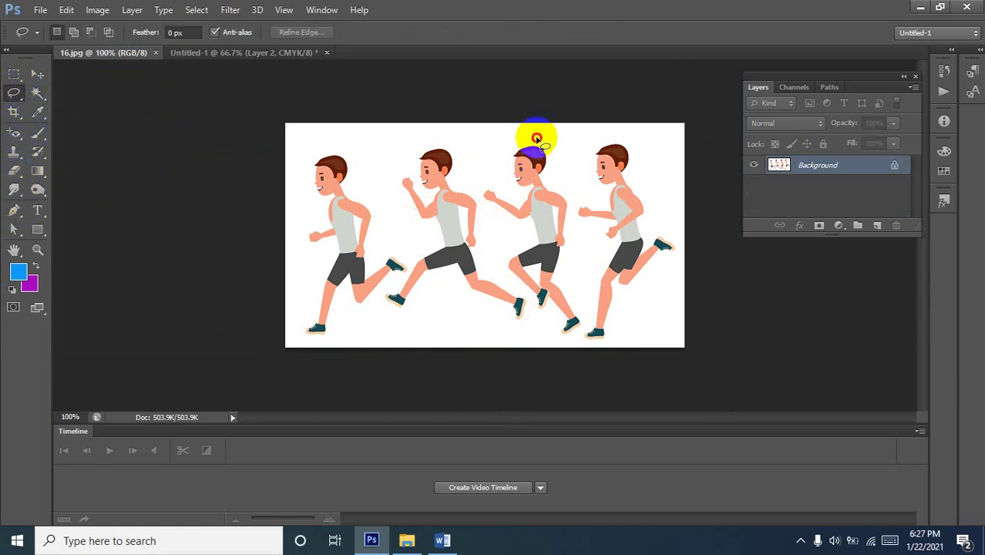
{"action": "mouse_move", "coordinate": [536, 138]}
{"action": "left_mouse_down"}
{"action": "mouse_move", "coordinate": [504, 146]}
{"action": "mouse_move", "coordinate": [509, 189]}
{"action": "mouse_move", "coordinate": [483, 185]}
{"action": "mouse_move", "coordinate": [497, 227]}
{"action": "mouse_move", "coordinate": [521, 229]}
{"action": "mouse_move", "coordinate": [507, 276]}
{"action": "left_mouse_up"}
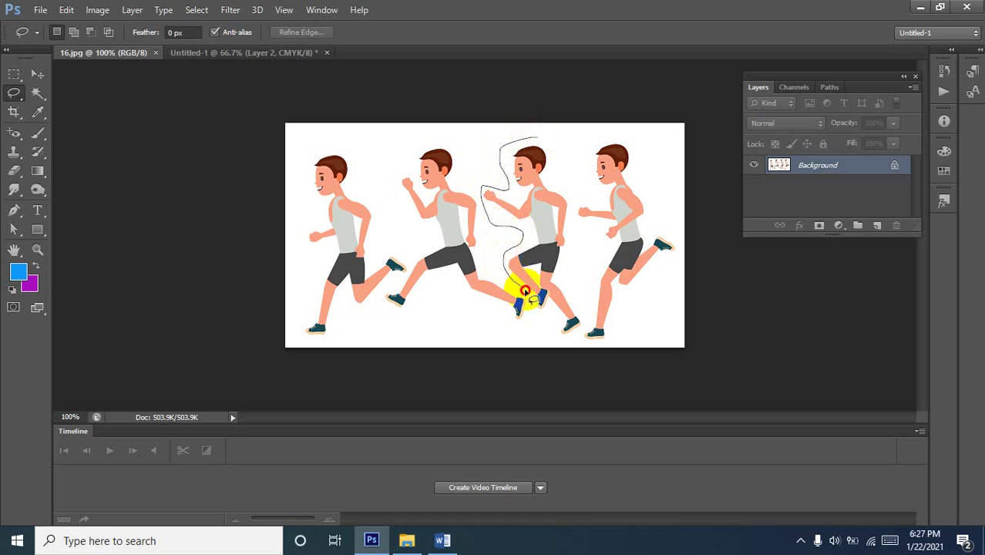
{"action": "mouse_move", "coordinate": [552, 322]}
{"action": "left_mouse_down"}
{"action": "mouse_move", "coordinate": [566, 341]}
{"action": "mouse_move", "coordinate": [588, 325]}
{"action": "mouse_move", "coordinate": [574, 290]}
{"action": "mouse_move", "coordinate": [570, 195]}
{"action": "mouse_move", "coordinate": [532, 135]}
{"action": "left_mouse_up"}
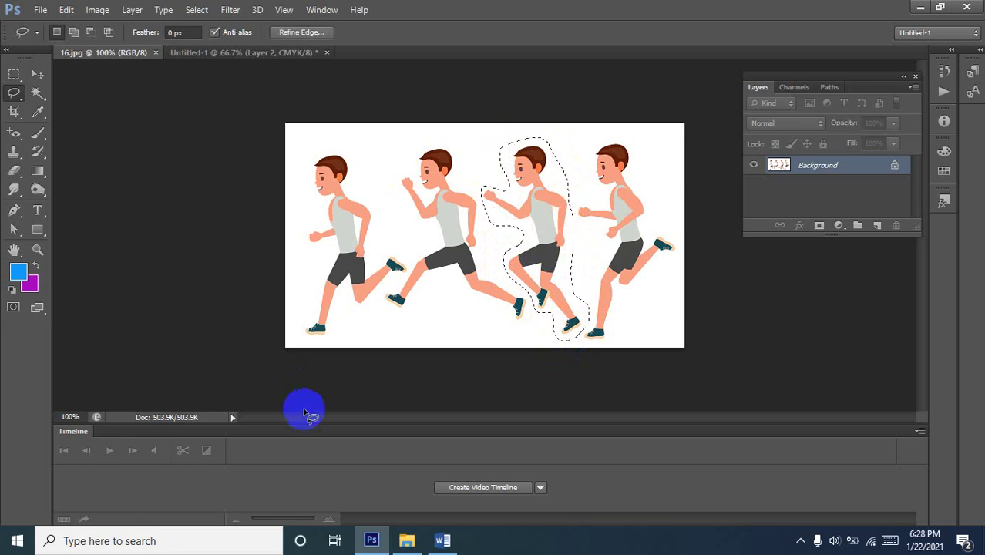
{"action": "mouse_move", "coordinate": [262, 91]}
{"action": "left_mouse_down"}
{"action": "mouse_move", "coordinate": [229, 45]}
{"action": "mouse_move", "coordinate": [223, 56]}
{"action": "mouse_move", "coordinate": [537, 291]}
{"action": "left_mouse_up"}
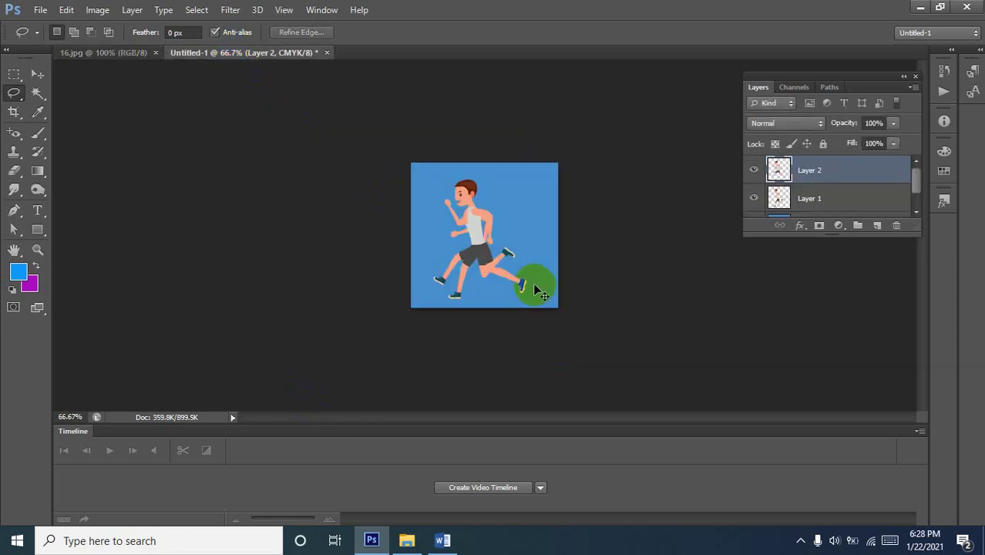
Use the Magic Wand to delete the white background around the Layer 3 runner and the gap between his arm and torso.
{"action": "left_click", "coordinate": [489, 196], "text": "ctrl"}
{"action": "left_click", "coordinate": [491, 209], "text": "ctrl"}
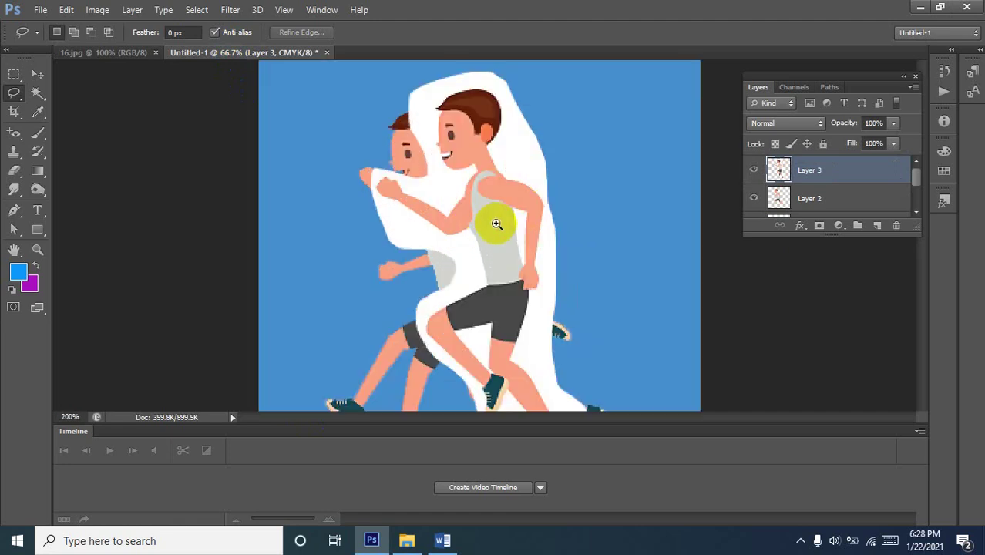
{"action": "left_click", "coordinate": [495, 220], "text": "ctrl"}
{"action": "left_click", "coordinate": [38, 92]}
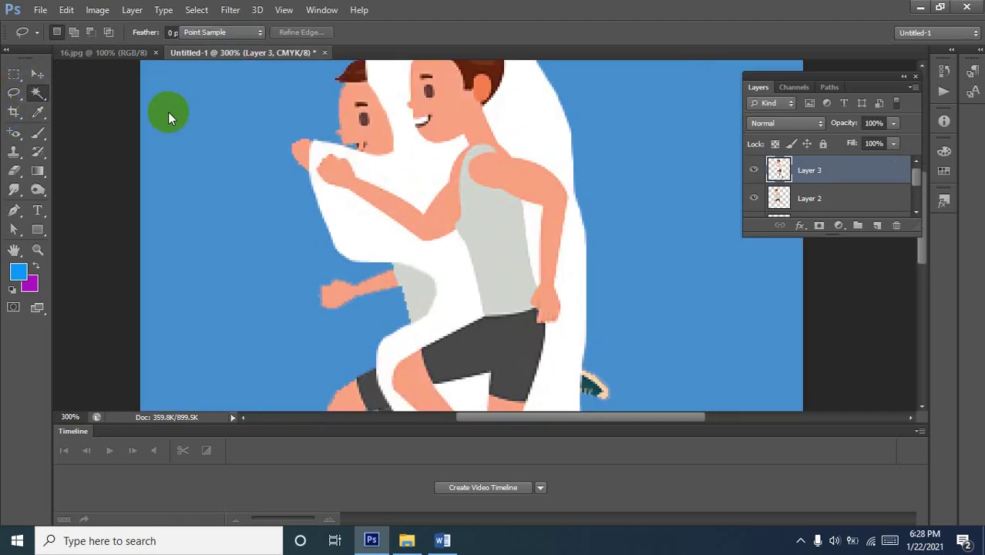
{"action": "left_click", "coordinate": [408, 177]}
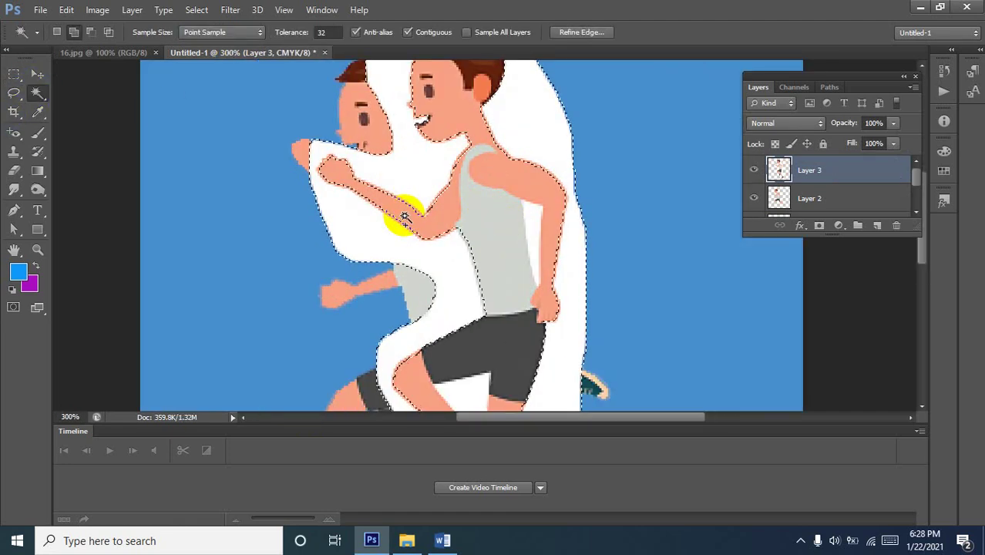
{"action": "key", "text": "Delete"}
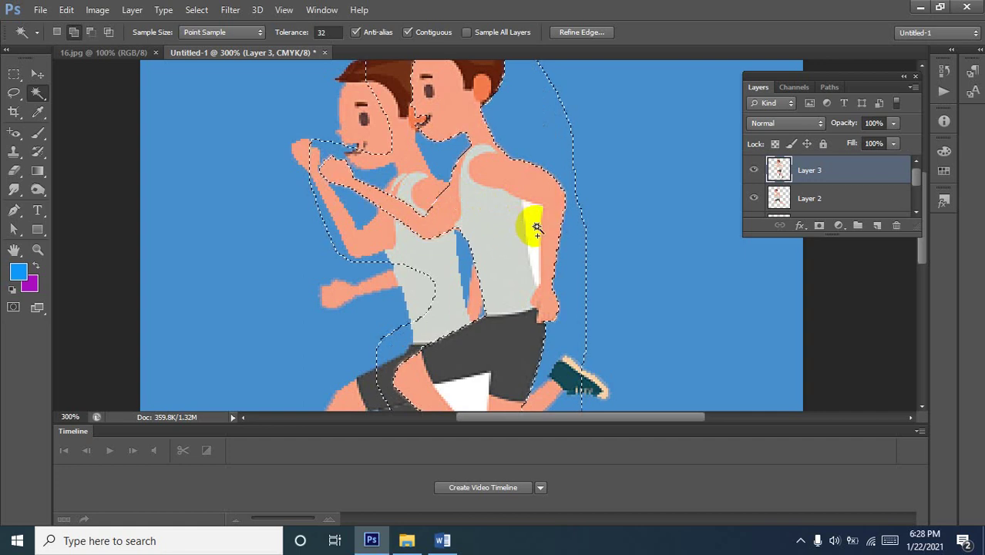
{"action": "left_click", "coordinate": [539, 268]}
{"action": "key", "text": "Delete"}
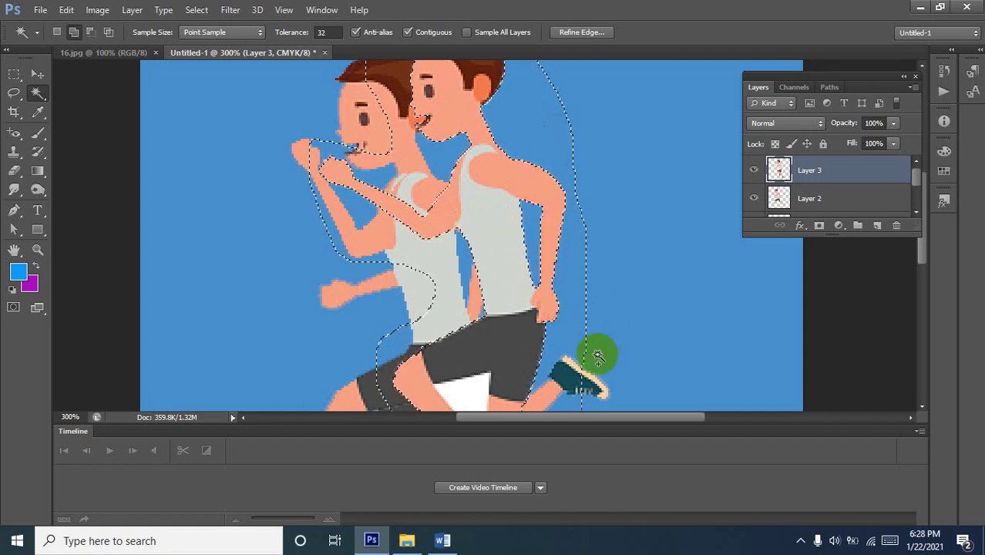
Delete the white area between the Layer 3 runner's legs and clear the selection.
{"action": "left_click", "coordinate": [457, 330], "text": "alt"}
{"action": "left_click", "coordinate": [486, 349], "text": "alt"}
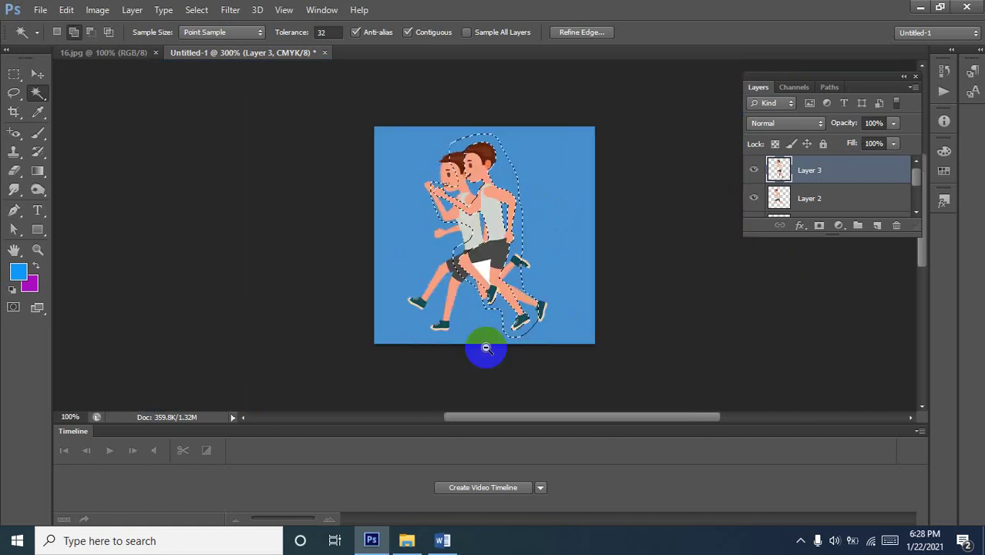
{"action": "left_click", "coordinate": [475, 287]}
{"action": "left_click", "coordinate": [475, 246]}
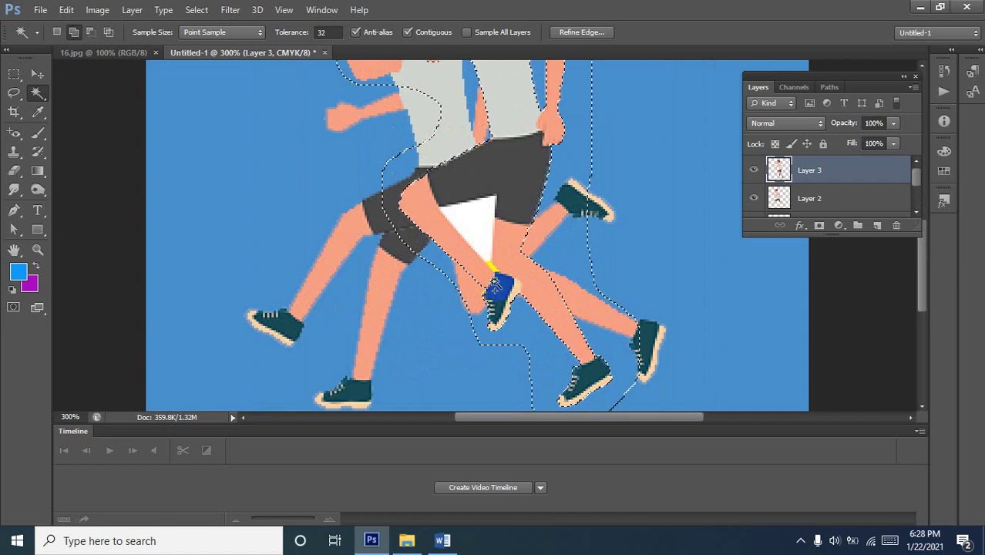
{"action": "key", "text": "Delete"}
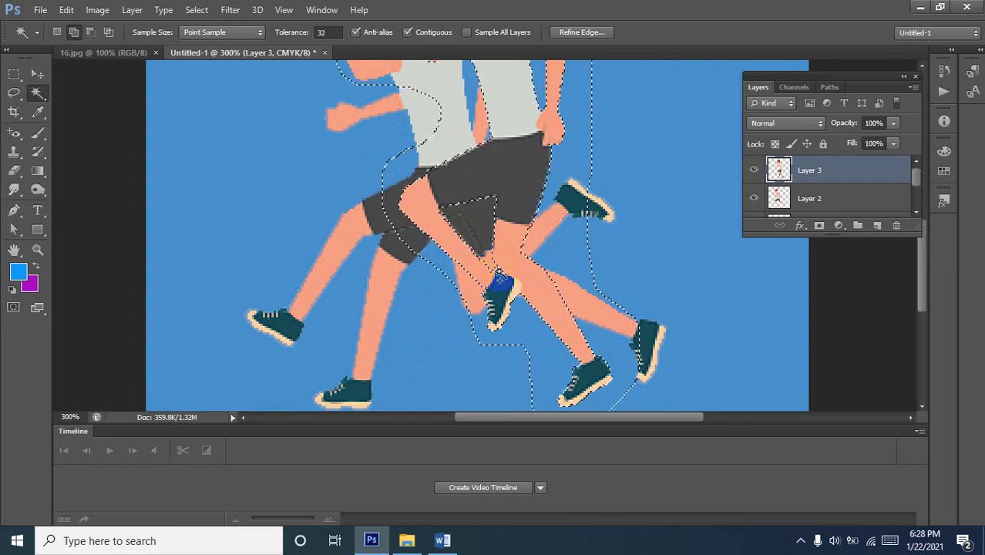
{"action": "key", "text": "ctrl+d"}
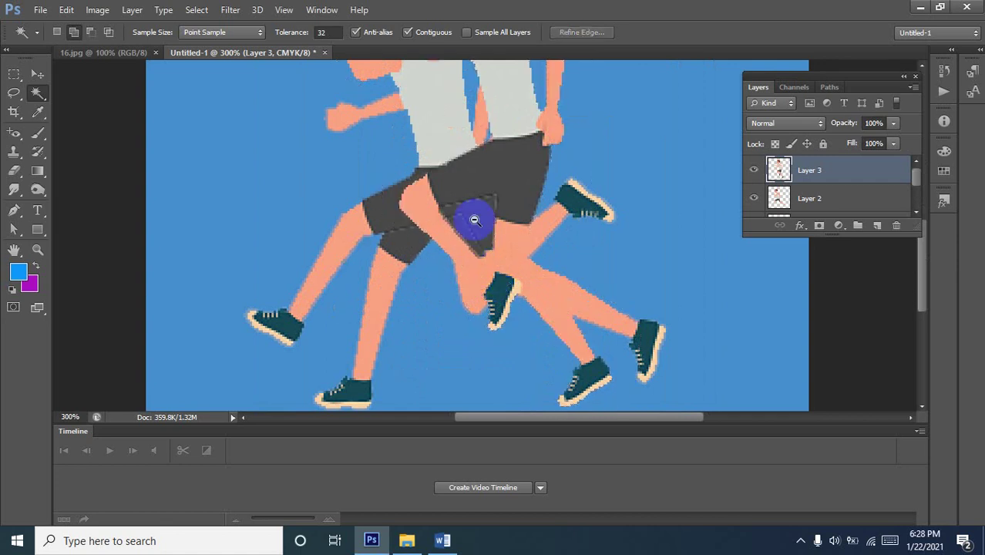
Move the Layer 3 runner over the other runners so that their heads and torsos line up.
{"action": "left_click", "coordinate": [484, 201], "text": "alt"}
{"action": "left_click", "coordinate": [484, 203], "text": "alt"}
{"action": "left_click", "coordinate": [485, 206], "text": "alt"}
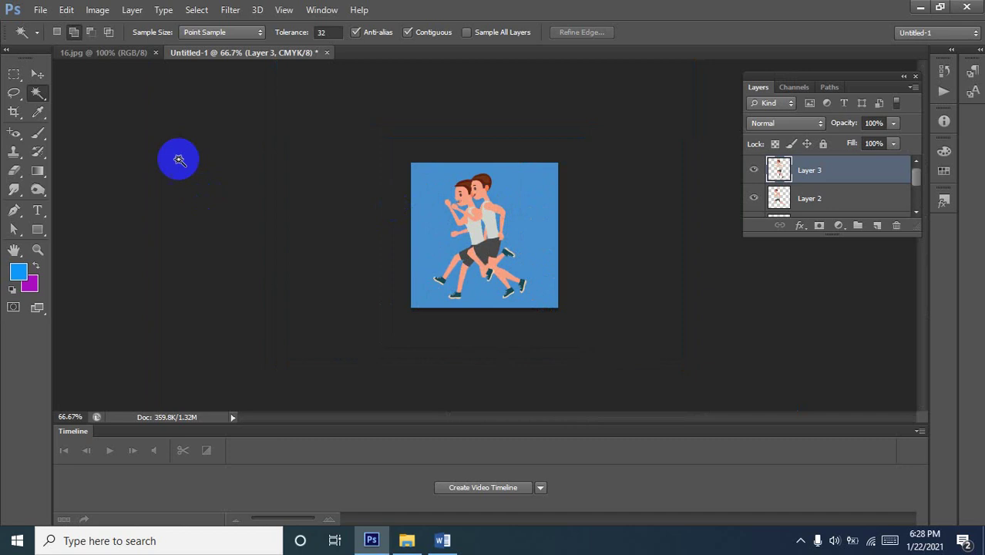
{"action": "left_click", "coordinate": [37, 74]}
{"action": "left_click_drag", "start_coordinate": [424, 213], "coordinate": [466, 207]}
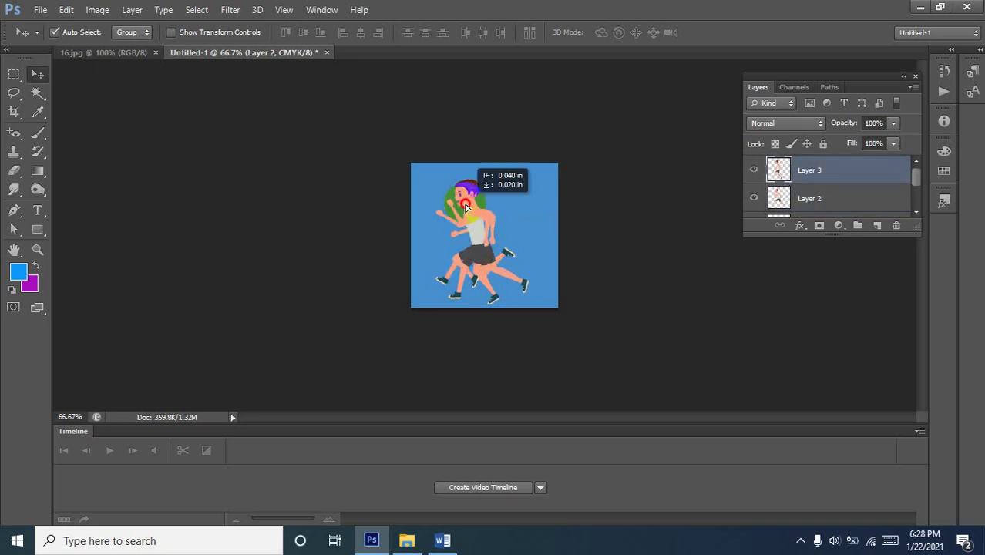
Outline the fourth runner in 16.jpg with the Lasso tool and paste him into Untitled-1 over the other runners.
{"action": "left_click", "coordinate": [132, 55]}
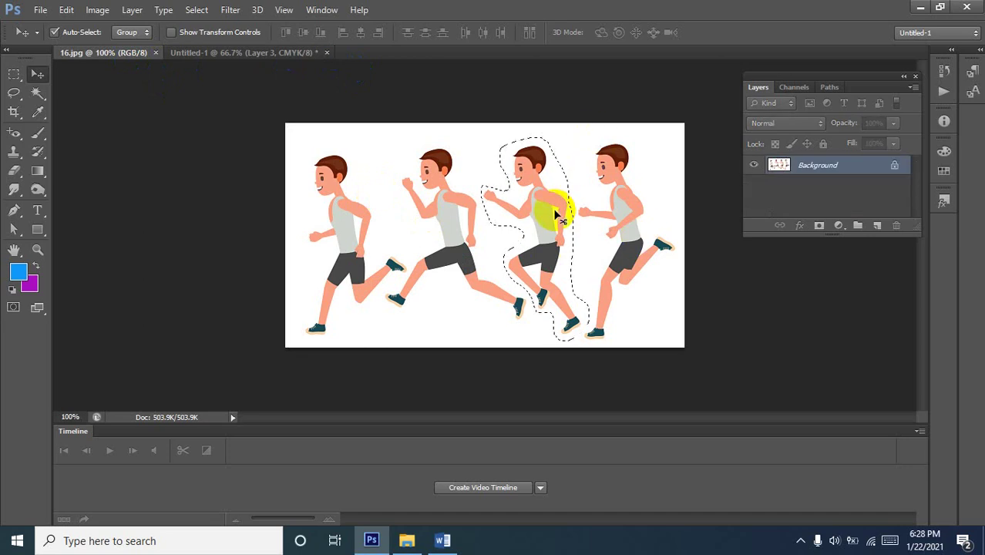
{"action": "key", "text": "ctrl+d"}
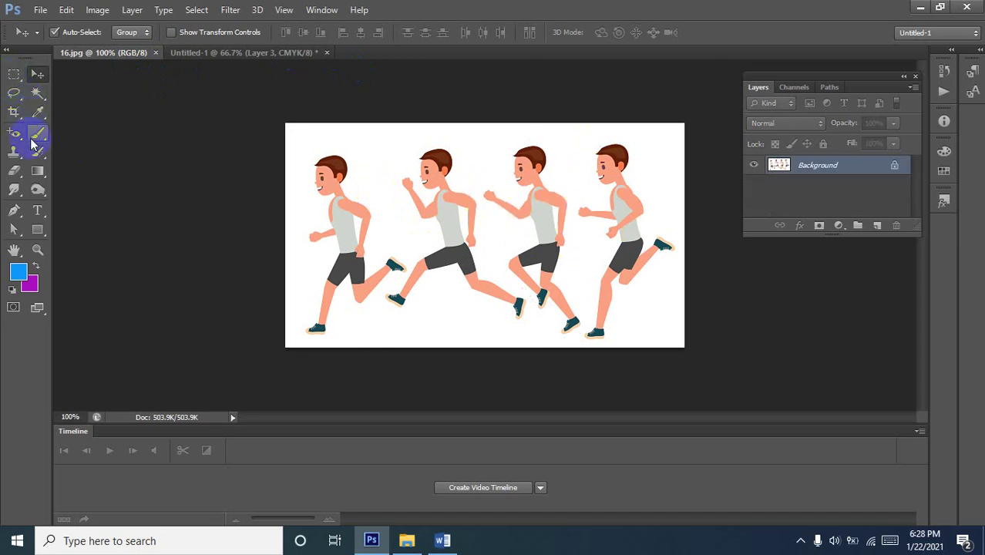
{"action": "left_click", "coordinate": [15, 97]}
{"action": "mouse_move", "coordinate": [623, 135]}
{"action": "left_mouse_down"}
{"action": "mouse_move", "coordinate": [589, 158]}
{"action": "mouse_move", "coordinate": [592, 189]}
{"action": "mouse_move", "coordinate": [578, 213]}
{"action": "mouse_move", "coordinate": [599, 250]}
{"action": "mouse_move", "coordinate": [581, 347]}
{"action": "mouse_move", "coordinate": [615, 341]}
{"action": "mouse_move", "coordinate": [622, 304]}
{"action": "mouse_move", "coordinate": [680, 256]}
{"action": "mouse_move", "coordinate": [682, 241]}
{"action": "mouse_move", "coordinate": [655, 227]}
{"action": "mouse_move", "coordinate": [655, 194]}
{"action": "mouse_move", "coordinate": [624, 132]}
{"action": "mouse_move", "coordinate": [589, 154]}
{"action": "left_mouse_up"}
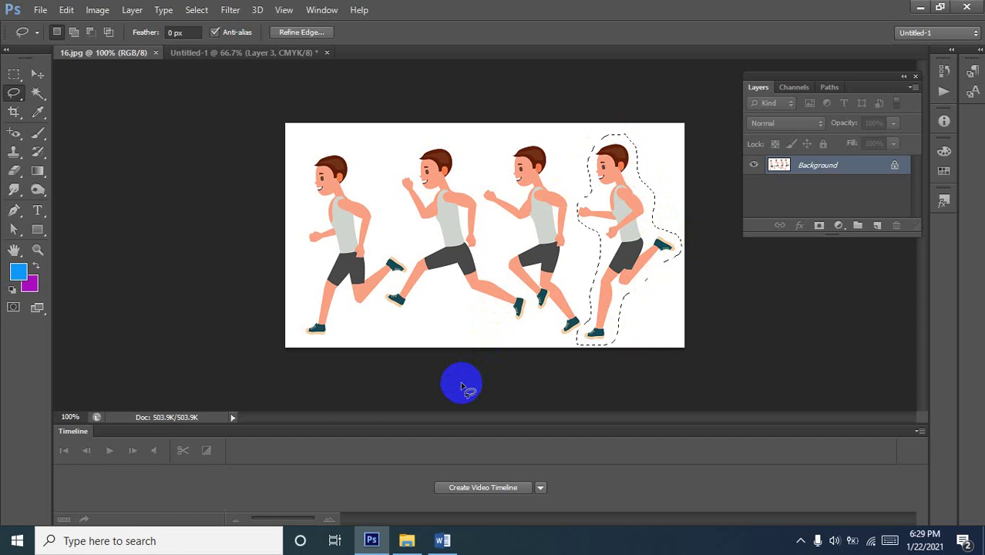
{"action": "left_click", "coordinate": [205, 52]}
{"action": "key", "text": "ctrl+v"}
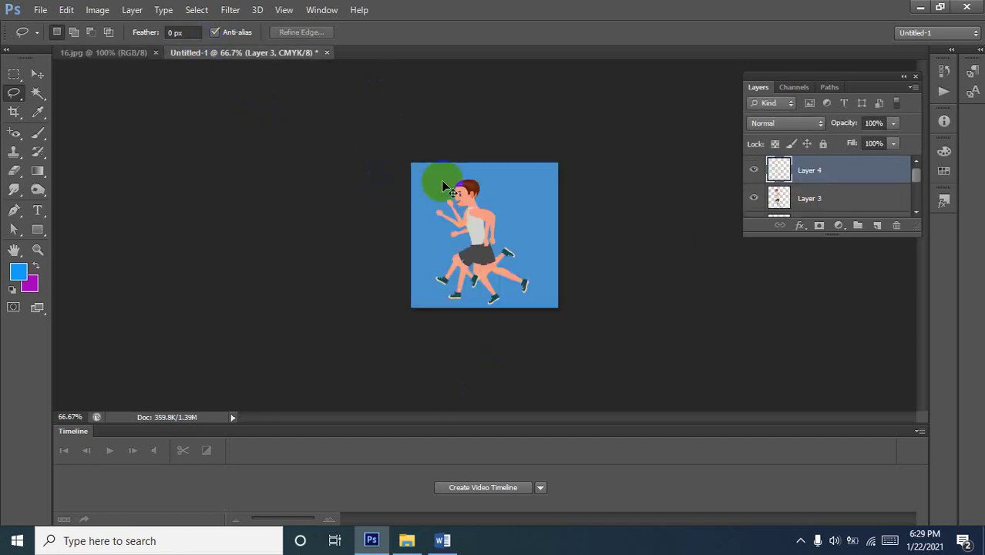
{"action": "left_click_drag", "start_coordinate": [440, 176], "coordinate": [499, 245]}
Select the white background around the Layer 4 runner with the Magic Wand, delete it and clear the selection.
{"action": "left_click", "coordinate": [500, 245], "text": "ctrl"}
{"action": "left_click", "coordinate": [500, 245], "text": "ctrl"}
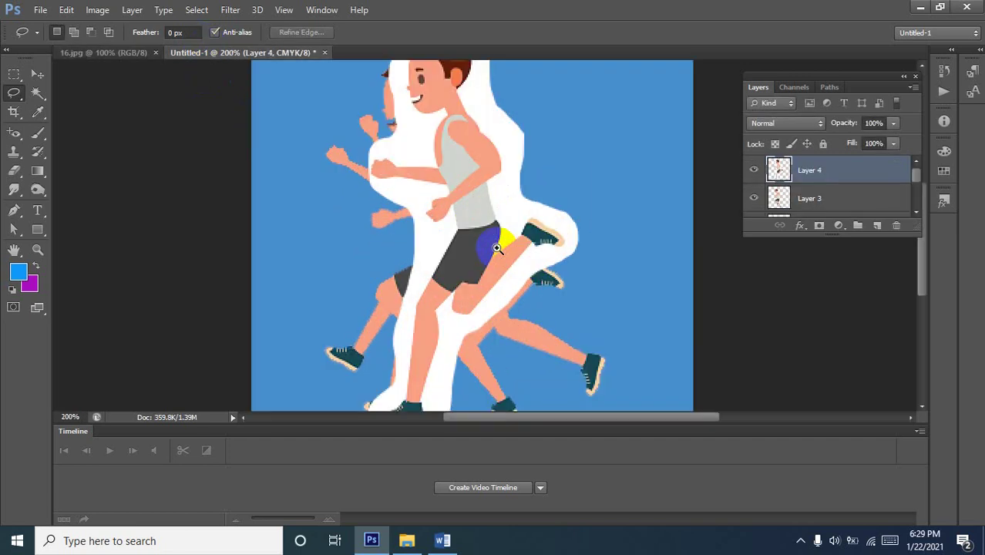
{"action": "left_click", "coordinate": [449, 198], "text": "alt"}
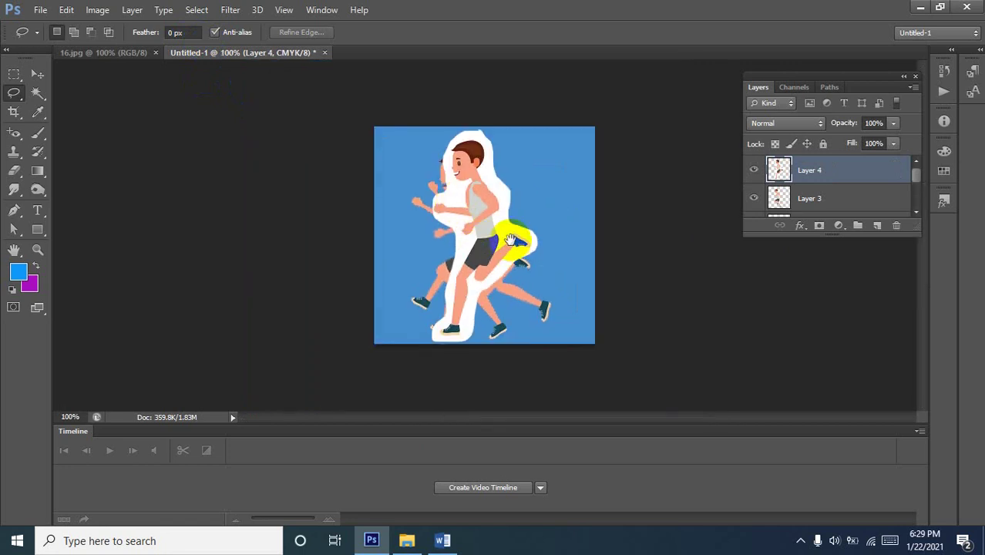
{"action": "left_click", "coordinate": [37, 91]}
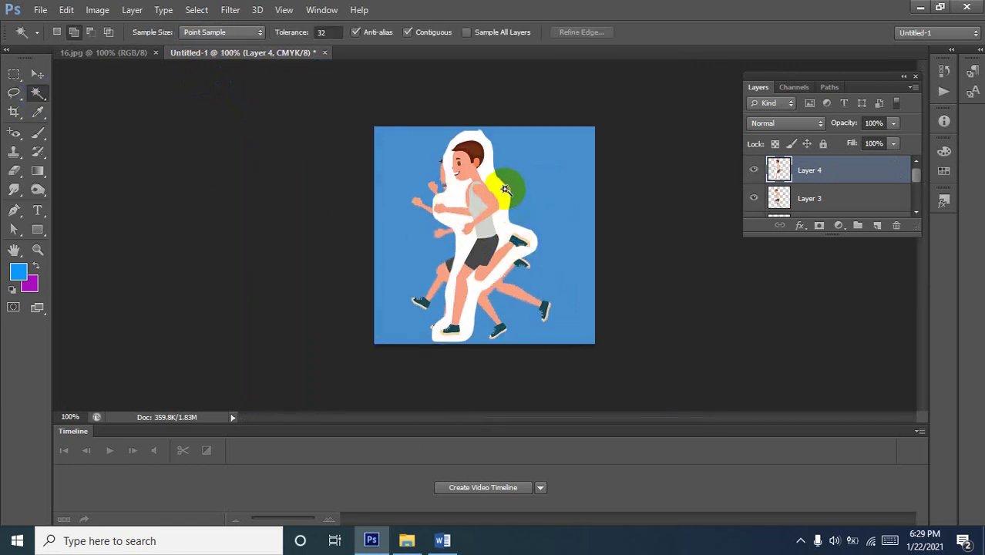
{"action": "left_click", "coordinate": [507, 192]}
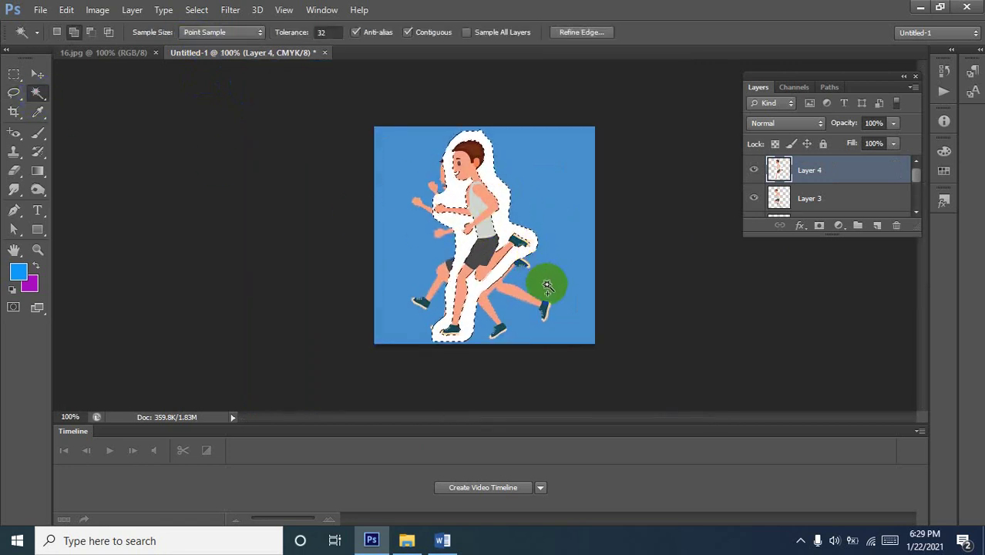
{"action": "key", "text": "Delete"}
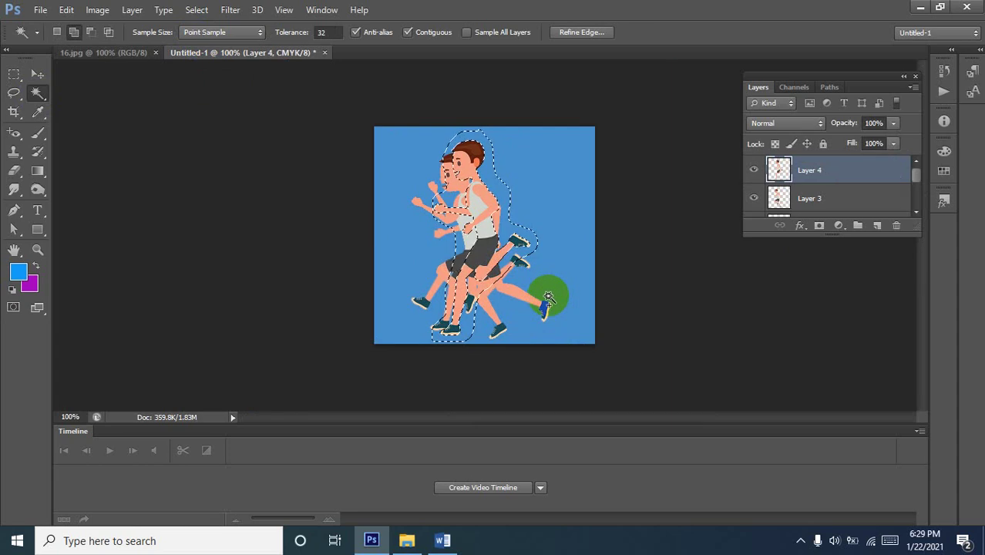
{"action": "key", "text": "ctrl+d"}
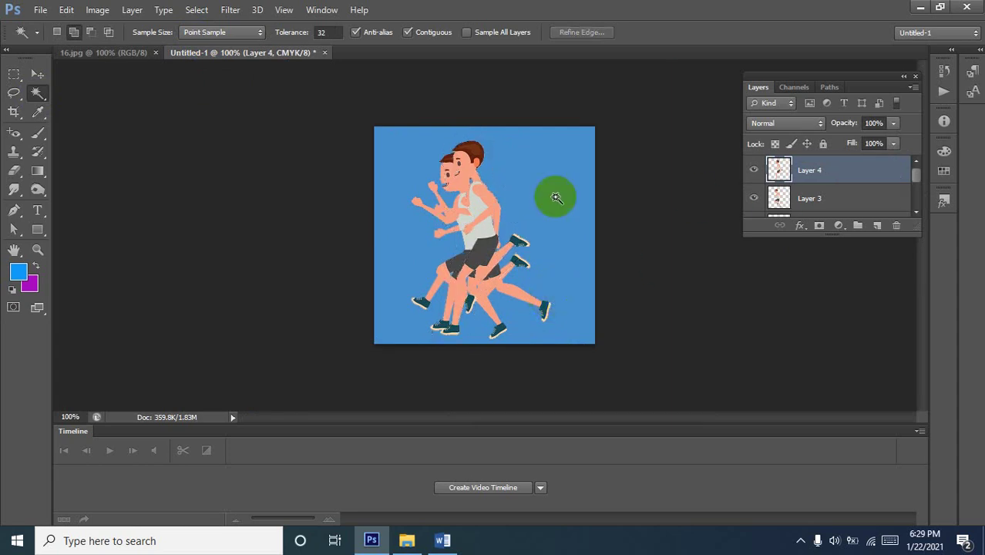
Move the Layer 4 runner so that his head and torso line up with the runners beneath.
{"action": "left_click", "coordinate": [37, 74]}
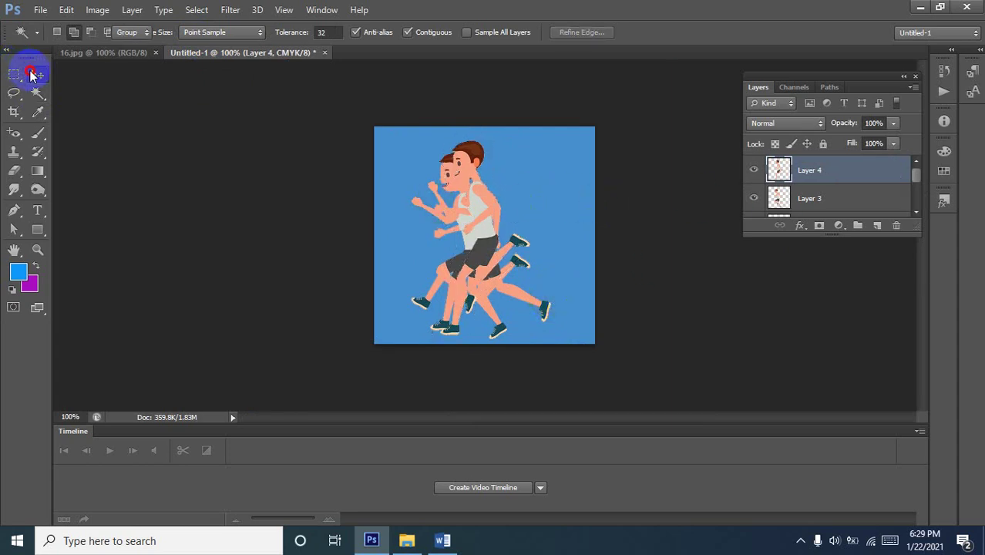
{"action": "mouse_move", "coordinate": [519, 269]}
{"action": "left_mouse_down"}
{"action": "mouse_move", "coordinate": [495, 244]}
{"action": "mouse_move", "coordinate": [473, 249]}
{"action": "mouse_move", "coordinate": [510, 245]}
{"action": "left_mouse_up"}
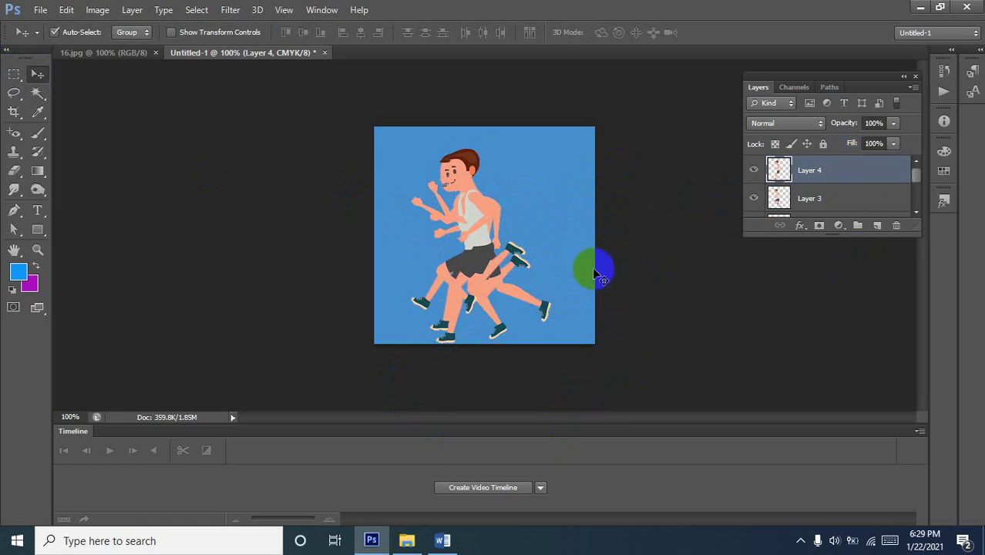
{"action": "left_click_drag", "start_coordinate": [595, 260], "coordinate": [478, 262]}
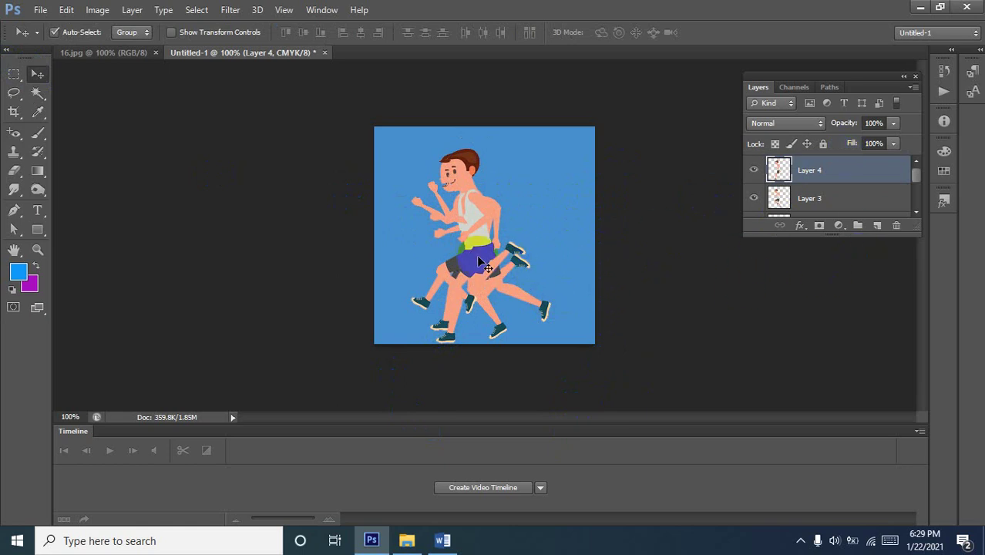
{"action": "scroll", "coordinate": [482, 265], "scroll_direction": "down", "scroll_amount": 2}
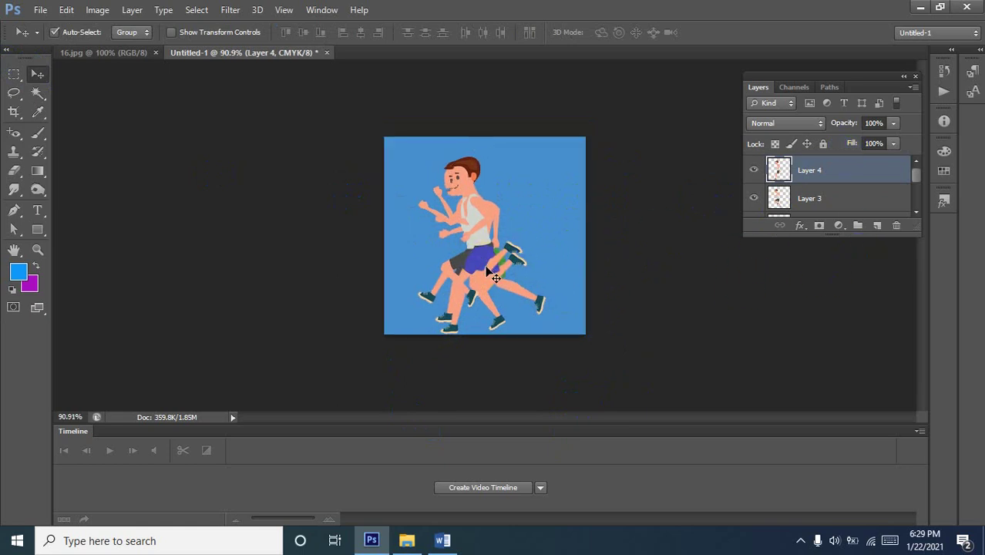
Create a video timeline for the document and enlarge the timeline area so that all four layer tracks show.
{"action": "left_click", "coordinate": [509, 487]}
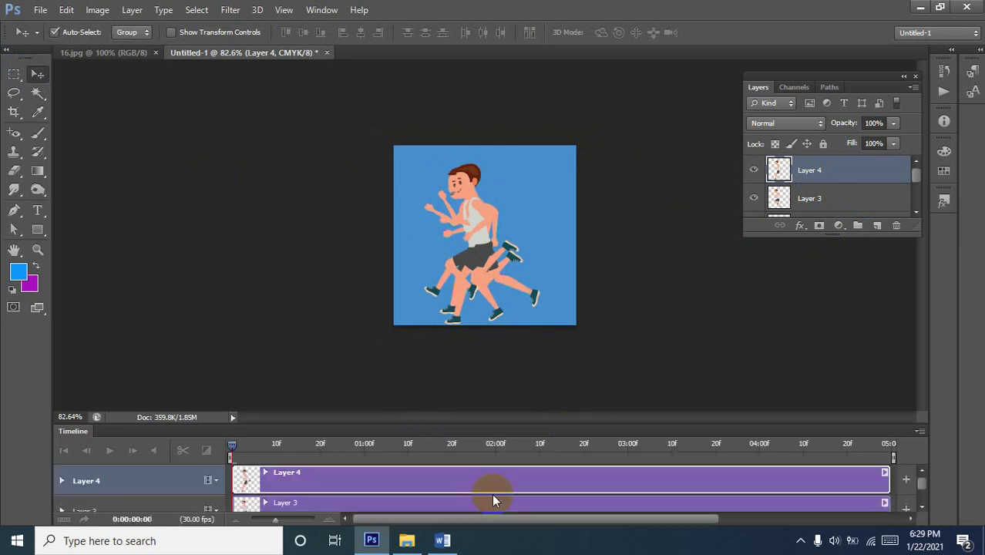
{"action": "scroll", "coordinate": [501, 474], "scroll_direction": "down", "scroll_amount": 1}
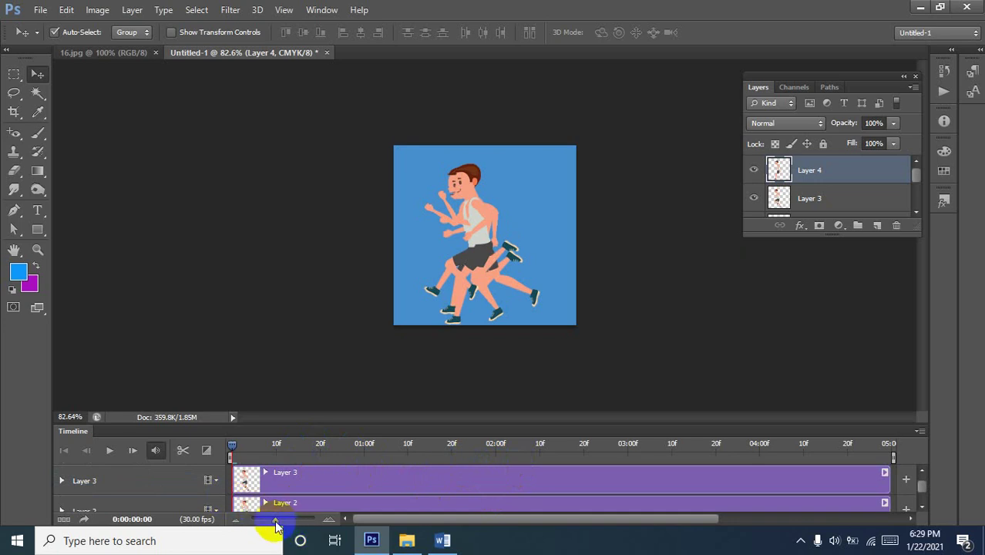
{"action": "left_click_drag", "start_coordinate": [275, 525], "coordinate": [269, 525]}
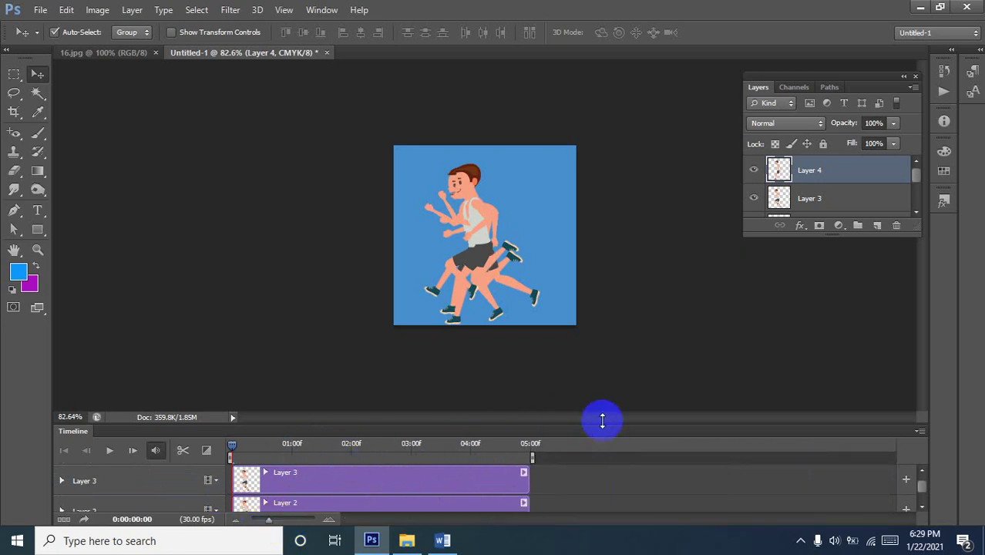
{"action": "left_click_drag", "start_coordinate": [603, 423], "coordinate": [623, 299]}
{"action": "key", "text": "ctrl+plus"}
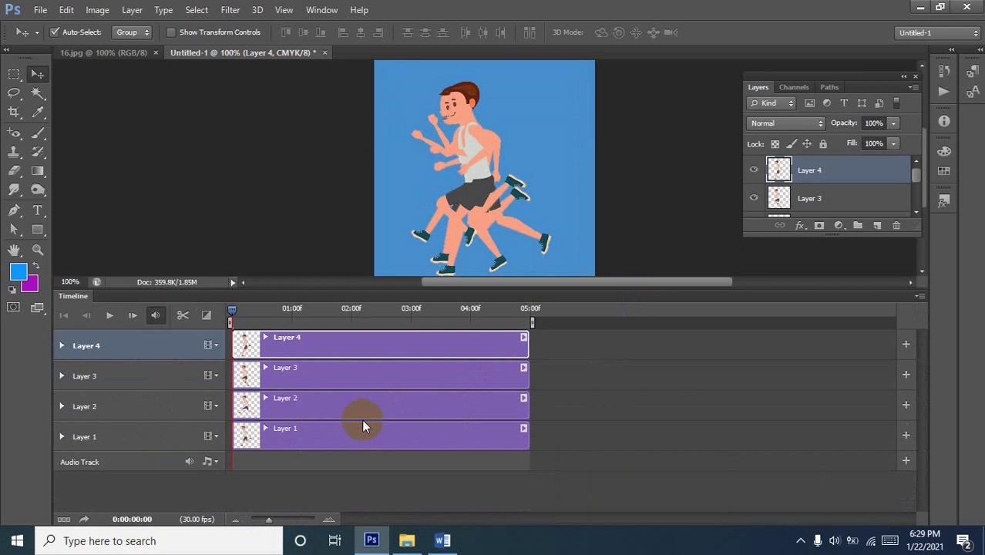
Stagger the Layer 2, Layer 3 and Layer 4 clips on the timeline so that each starts slightly after the one below.
{"action": "left_click", "coordinate": [319, 445]}
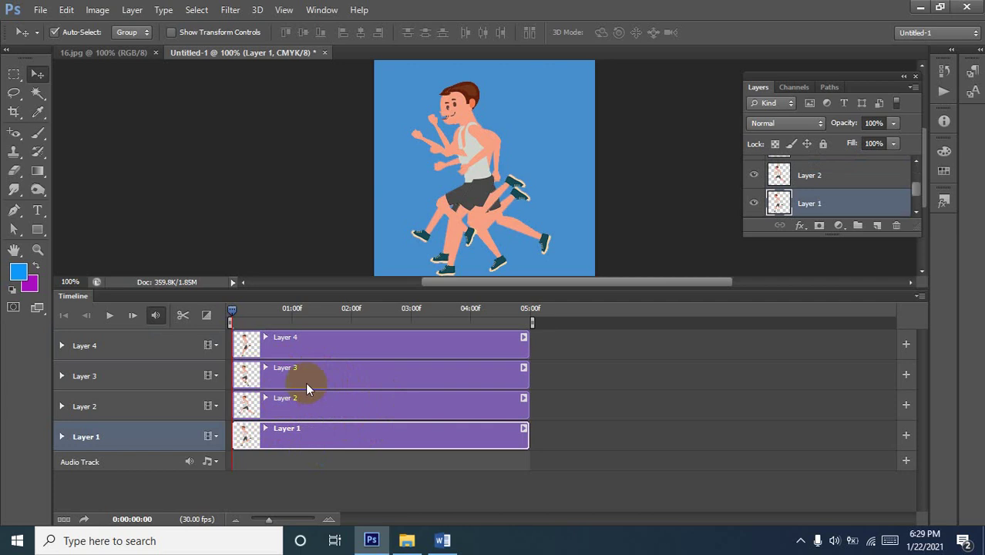
{"action": "left_click", "coordinate": [281, 408]}
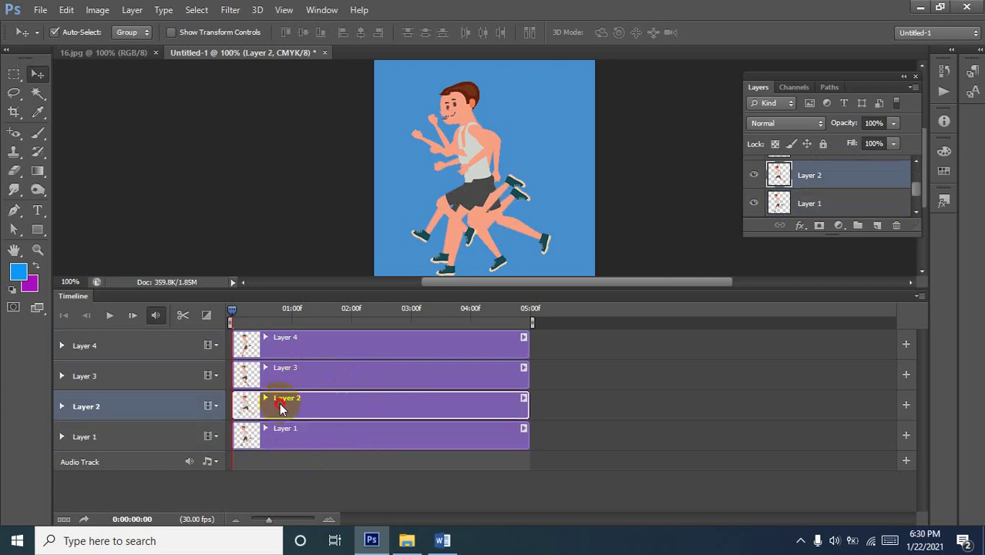
{"action": "left_click_drag", "start_coordinate": [300, 401], "coordinate": [318, 369]}
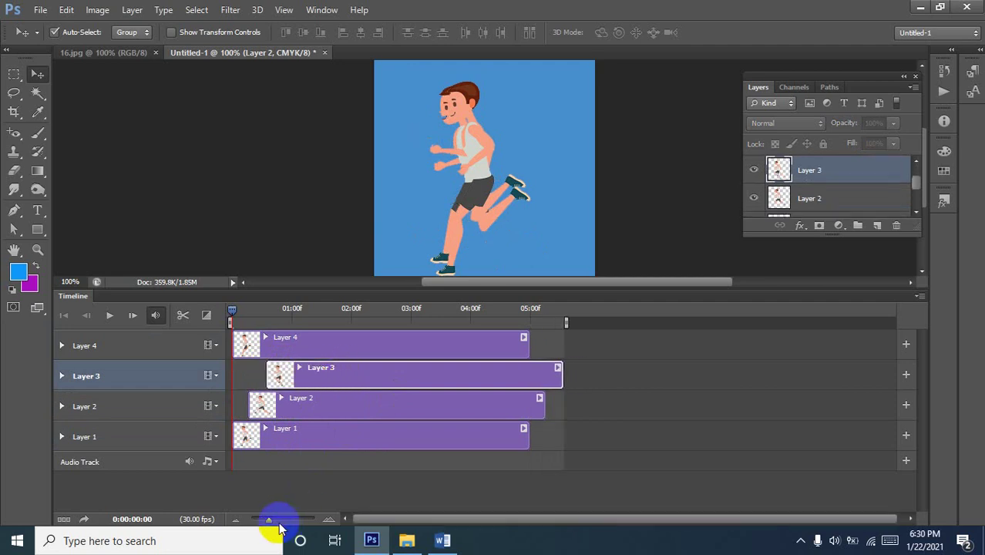
{"action": "left_click_drag", "start_coordinate": [270, 523], "coordinate": [265, 520]}
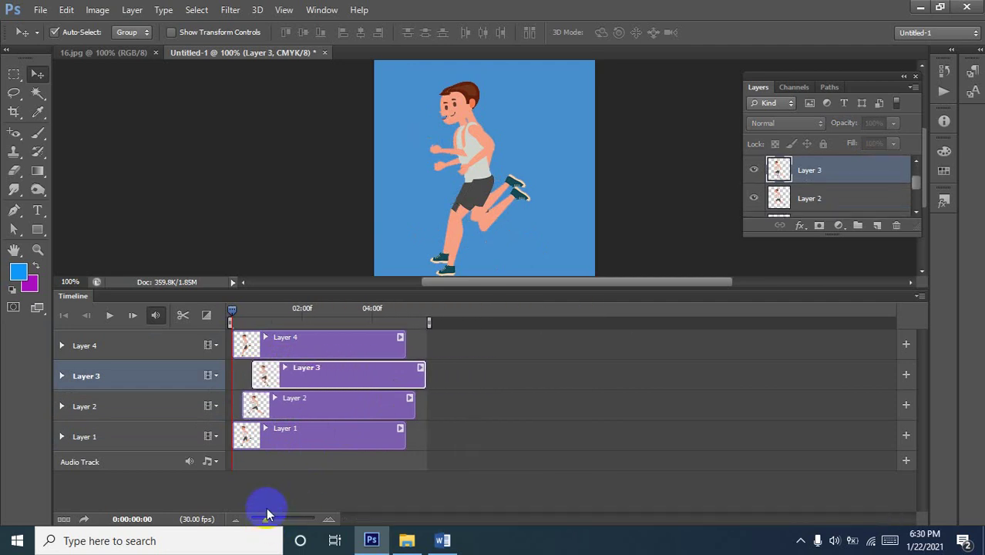
{"action": "left_click", "coordinate": [297, 347]}
{"action": "left_click_drag", "start_coordinate": [298, 347], "coordinate": [308, 344]}
Play the staggered clips briefly, stop the playback and return the playhead to the first frame.
{"action": "left_click", "coordinate": [110, 318]}
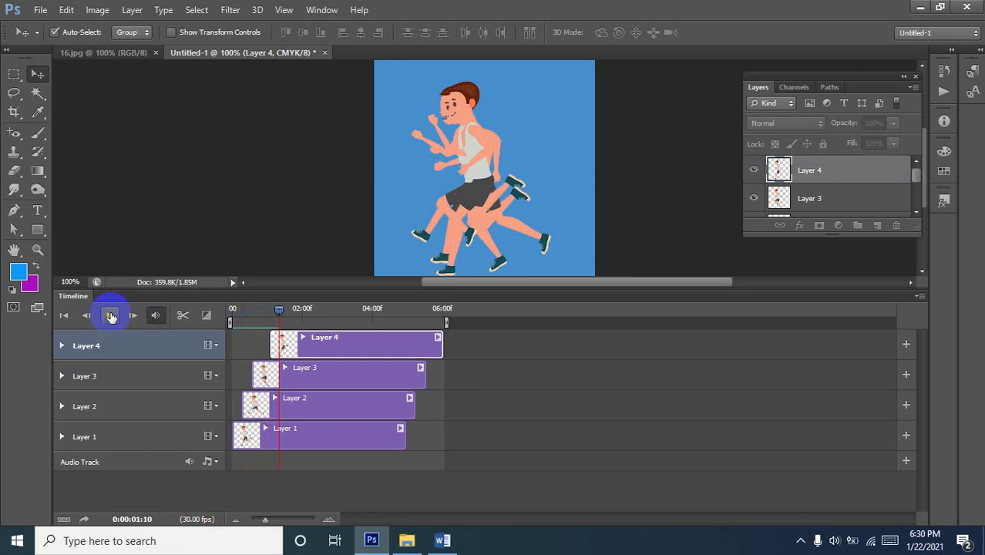
{"action": "left_click", "coordinate": [111, 316]}
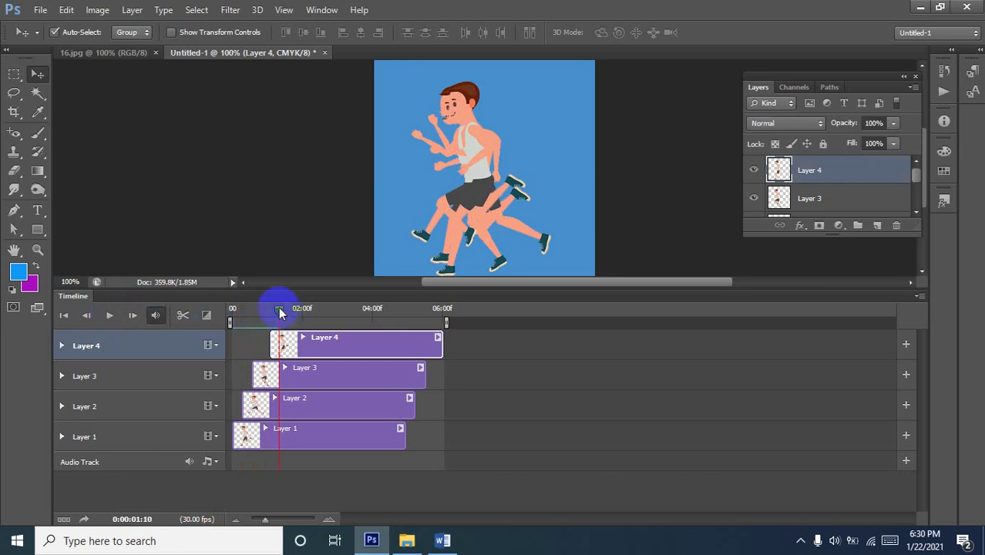
{"action": "left_click_drag", "start_coordinate": [278, 311], "coordinate": [216, 318]}
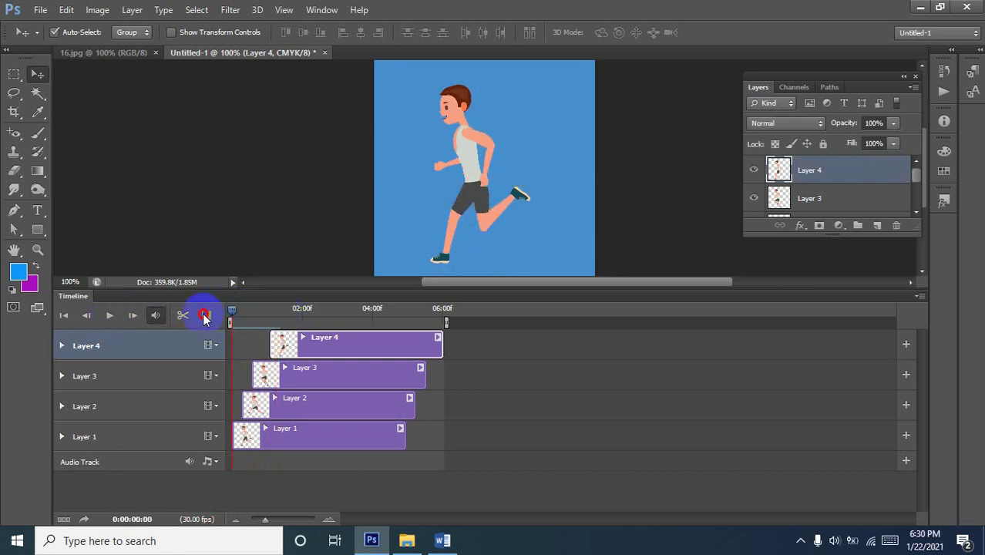
Trim the ends of the Layer 4, Layer 3, Layer 2 and Layer 1 clips so that they are short and do not overlap.
{"action": "left_click_drag", "start_coordinate": [441, 342], "coordinate": [286, 342]}
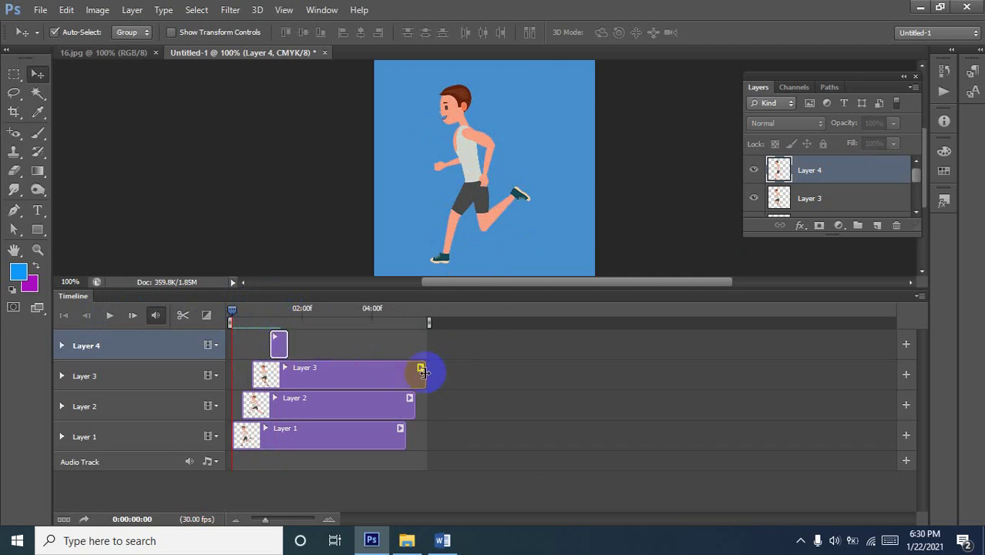
{"action": "left_click_drag", "start_coordinate": [422, 373], "coordinate": [267, 376]}
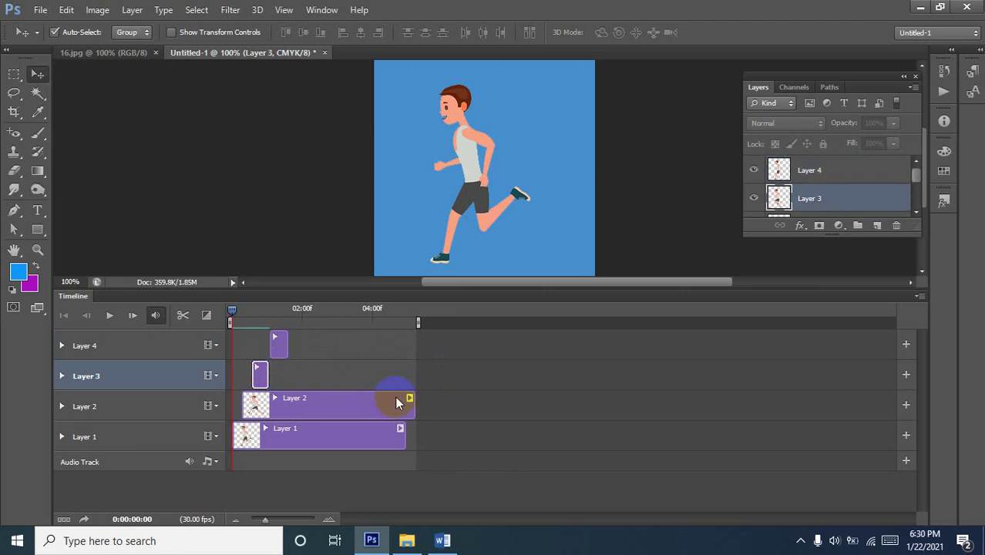
{"action": "left_click_drag", "start_coordinate": [417, 399], "coordinate": [256, 412]}
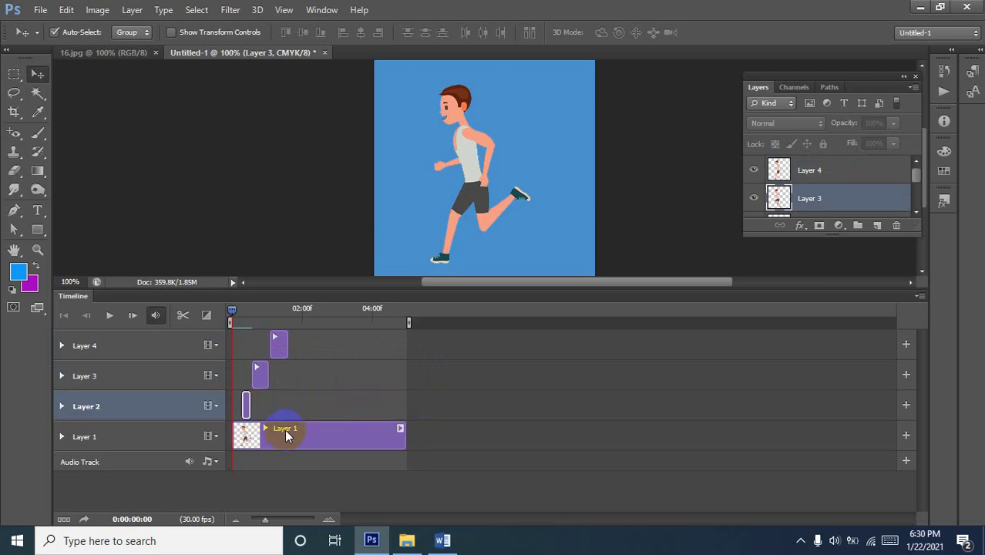
{"action": "left_click_drag", "start_coordinate": [373, 441], "coordinate": [239, 438]}
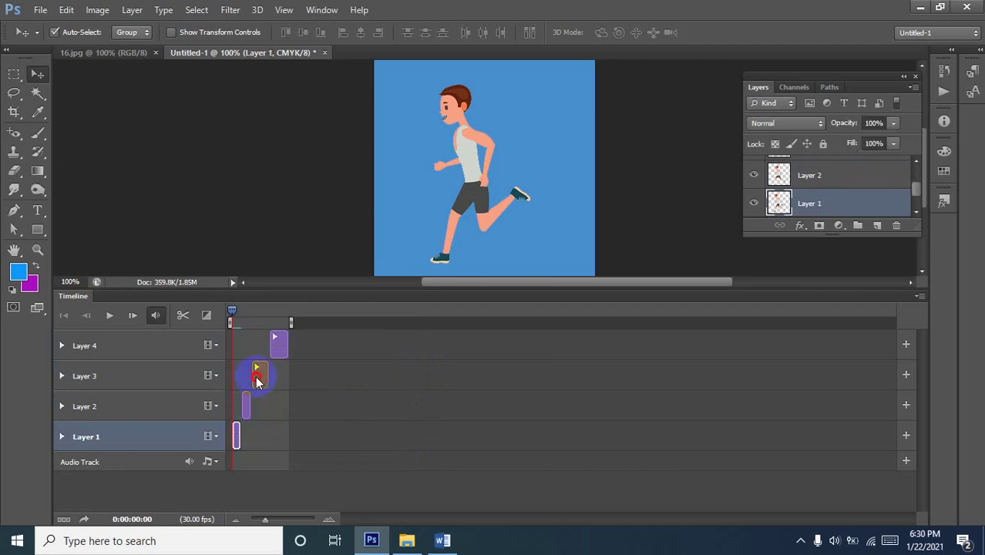
Shorten the Layer 3 and Layer 4 clips to match Layer 2 and line them up one after another behind it.
{"action": "left_click_drag", "start_coordinate": [257, 380], "coordinate": [248, 379]}
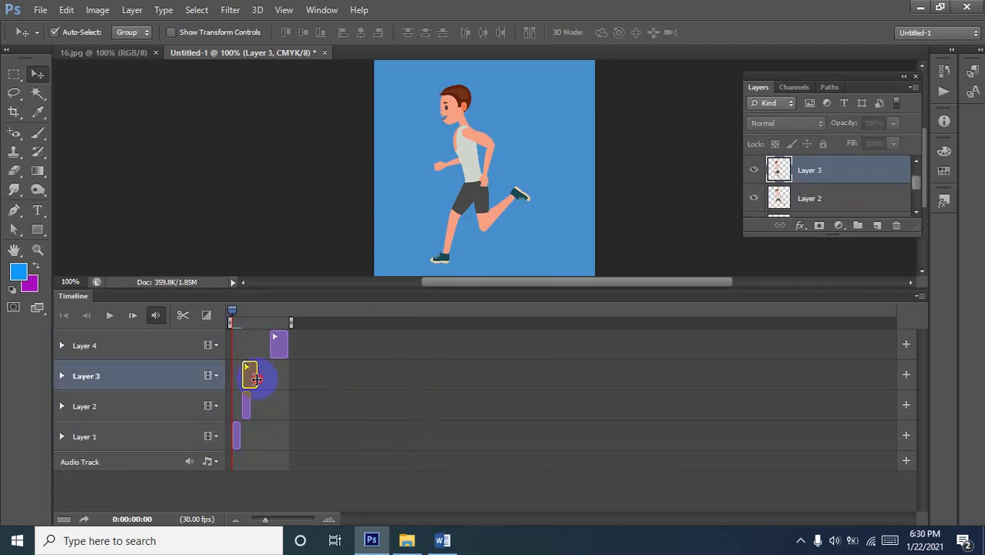
{"action": "left_click_drag", "start_coordinate": [257, 378], "coordinate": [251, 379]}
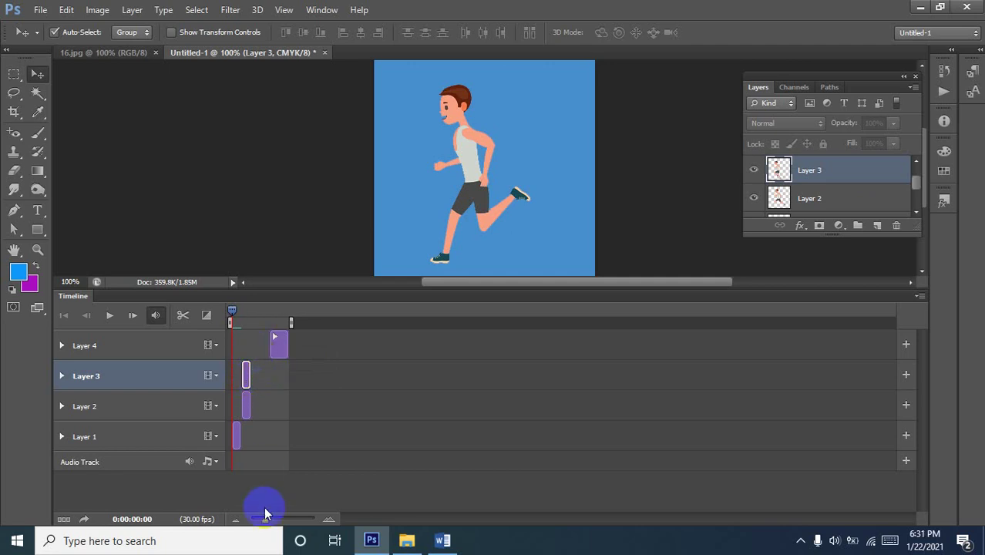
{"action": "left_click_drag", "start_coordinate": [264, 521], "coordinate": [276, 520]}
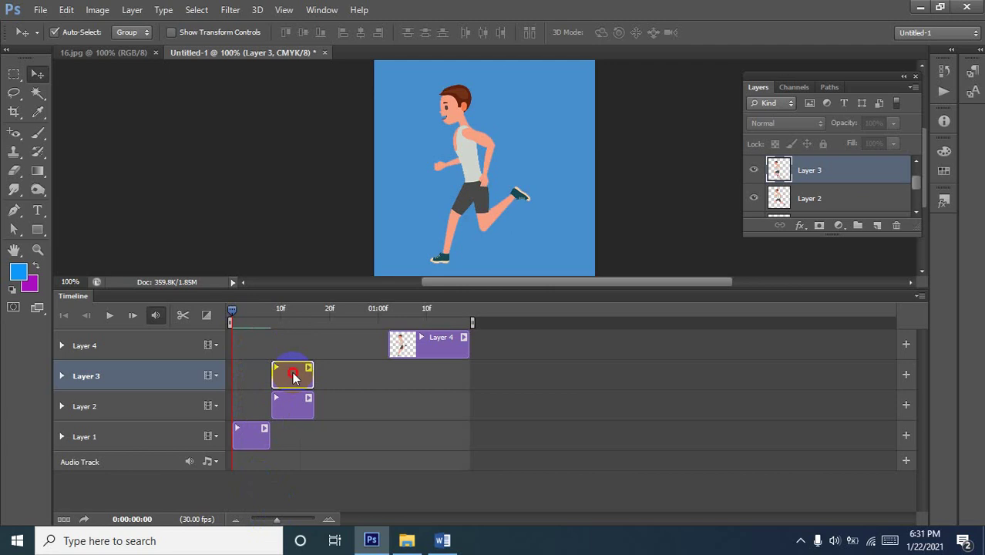
{"action": "left_click_drag", "start_coordinate": [293, 373], "coordinate": [336, 372]}
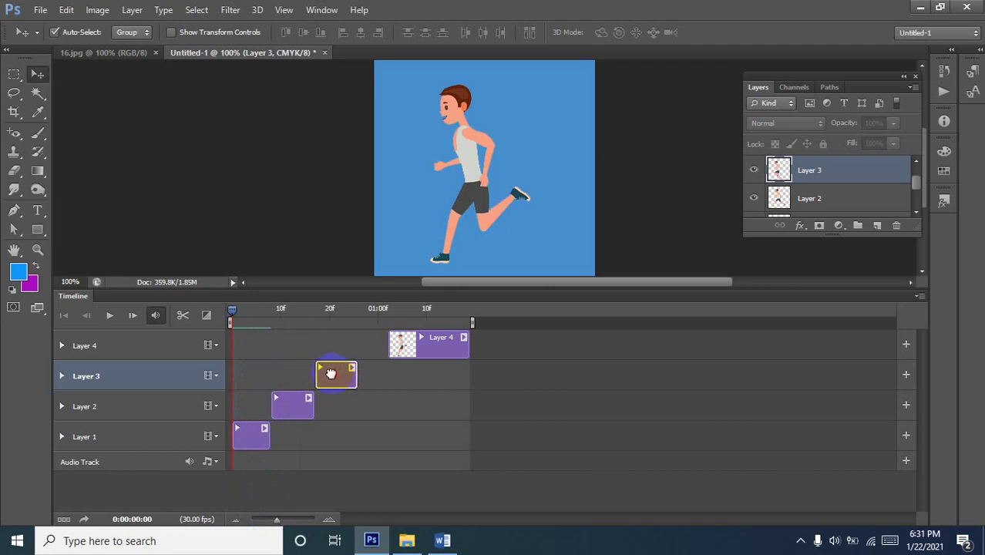
{"action": "left_click", "coordinate": [404, 348]}
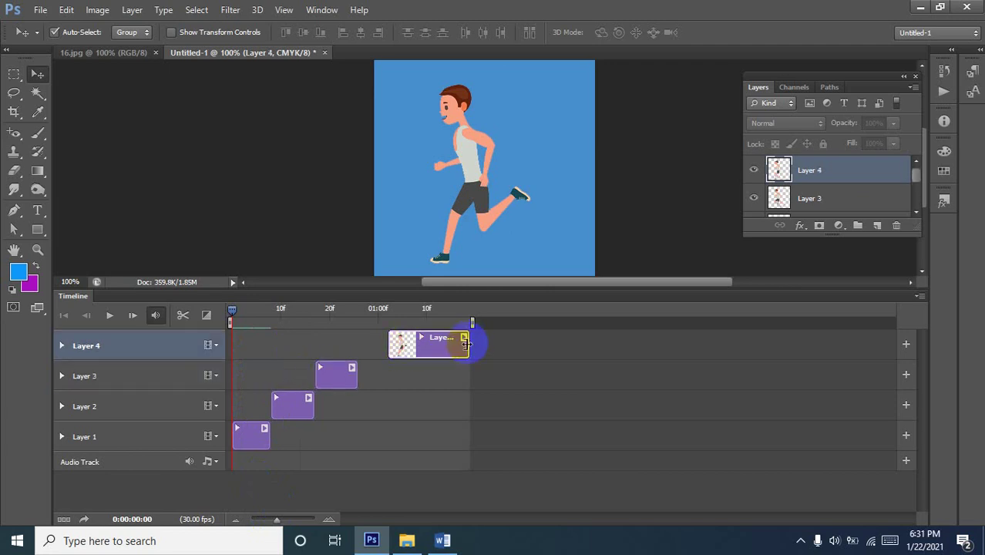
{"action": "left_click_drag", "start_coordinate": [467, 346], "coordinate": [400, 344]}
Play the four consecutive clips to check the run, then return the playhead to the first frame.
{"action": "left_click", "coordinate": [110, 315]}
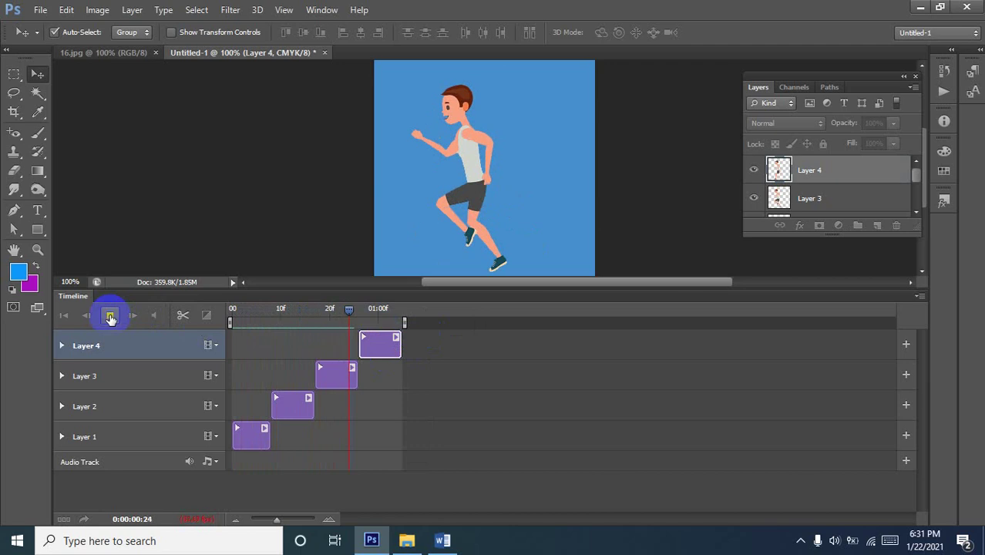
{"action": "left_click", "coordinate": [110, 318]}
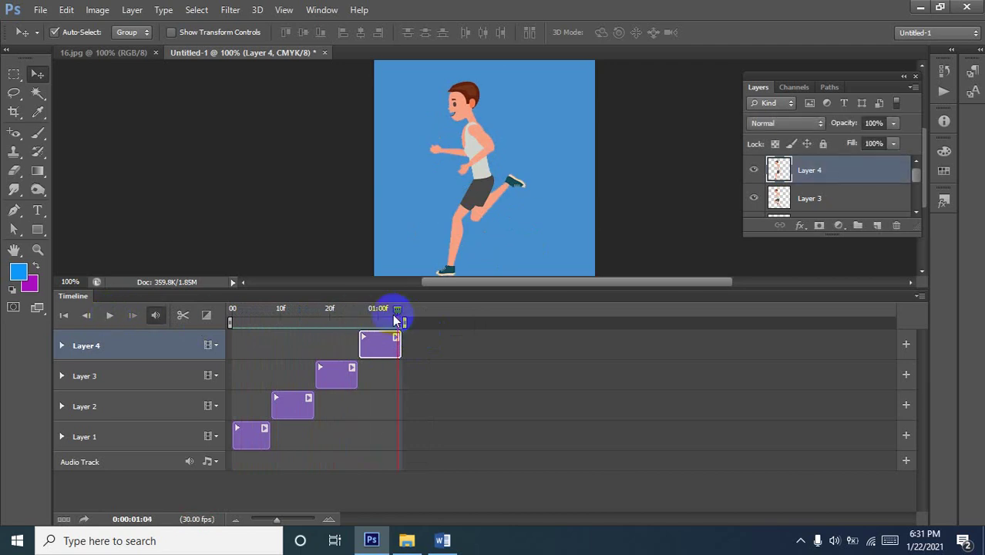
{"action": "left_click_drag", "start_coordinate": [398, 311], "coordinate": [226, 322]}
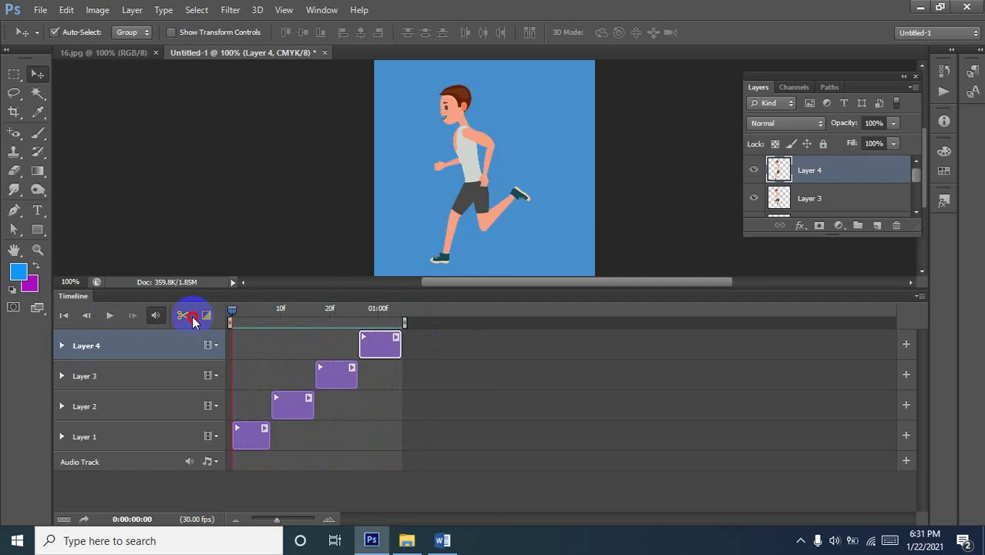
Shorten the Layer 1 clip to about 5 frames, then trim the Layer 2 clip similarly and move it directly behind Layer 1.
{"action": "left_click", "coordinate": [257, 437]}
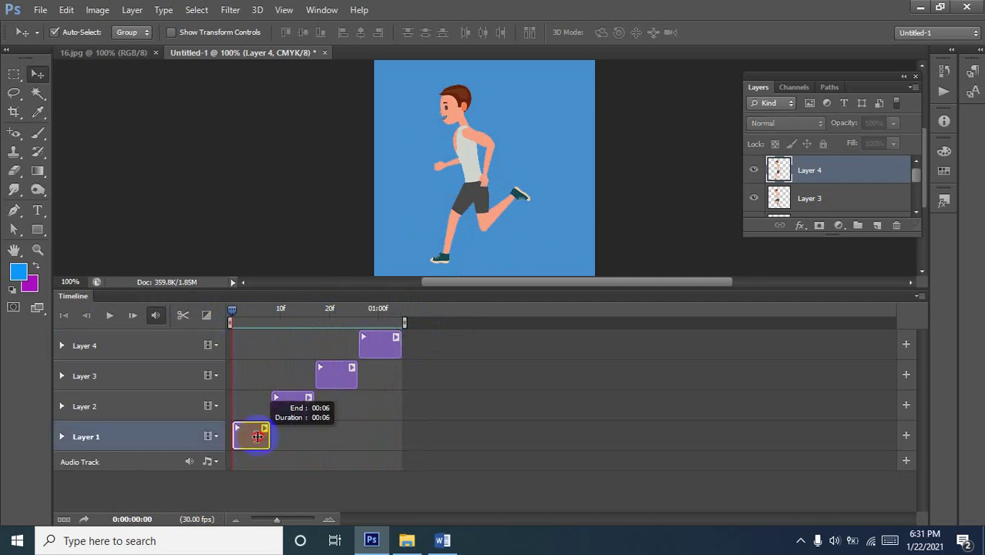
{"action": "left_click_drag", "start_coordinate": [255, 436], "coordinate": [255, 436]}
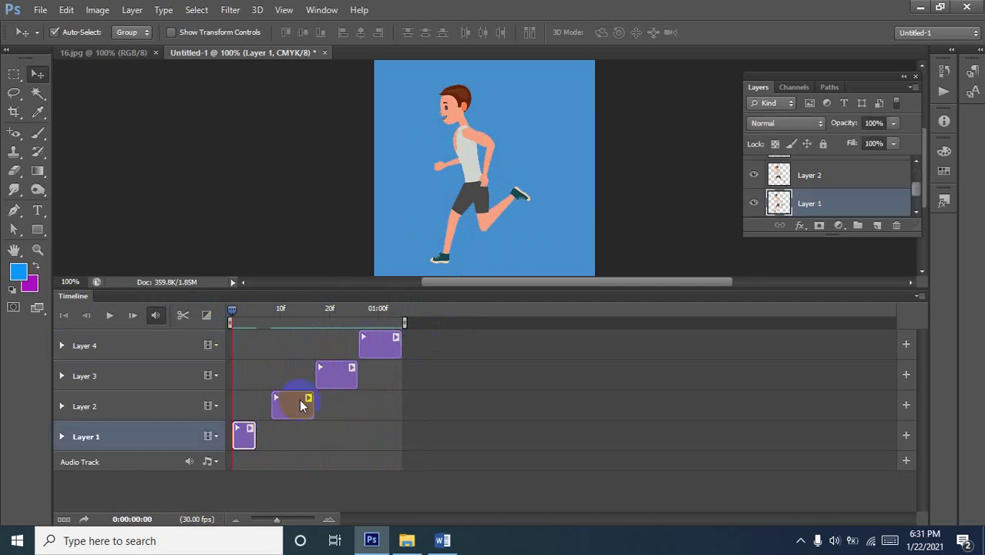
{"action": "mouse_move", "coordinate": [292, 405]}
{"action": "left_mouse_down"}
{"action": "mouse_move", "coordinate": [264, 409]}
{"action": "mouse_move", "coordinate": [297, 407]}
{"action": "mouse_move", "coordinate": [278, 414]}
{"action": "mouse_move", "coordinate": [276, 404]}
{"action": "mouse_move", "coordinate": [283, 407]}
{"action": "left_mouse_up"}
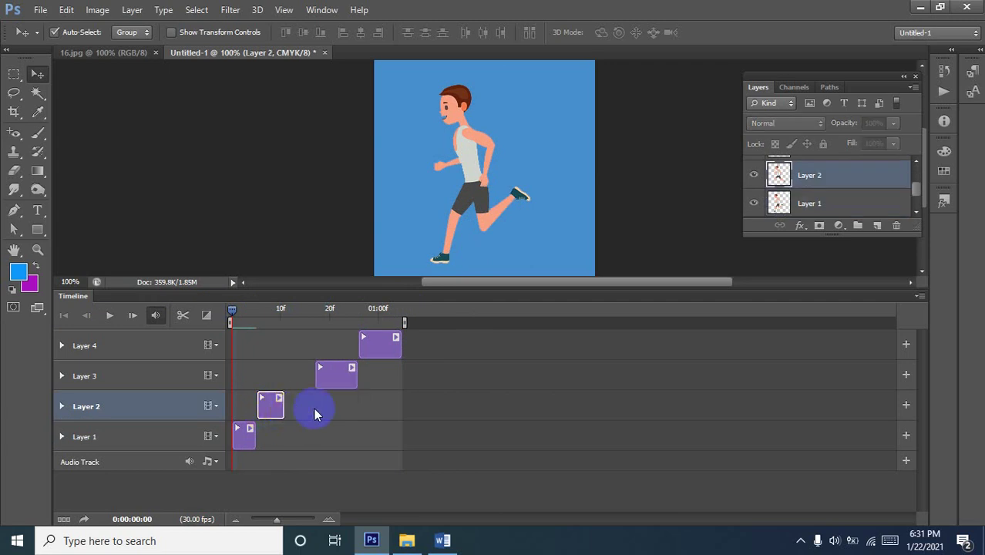
Shorten the Layer 3 and Layer 4 clips to the length of Layer 2 and close the gaps between them.
{"action": "left_click", "coordinate": [310, 376]}
{"action": "left_click_drag", "start_coordinate": [308, 376], "coordinate": [302, 377]}
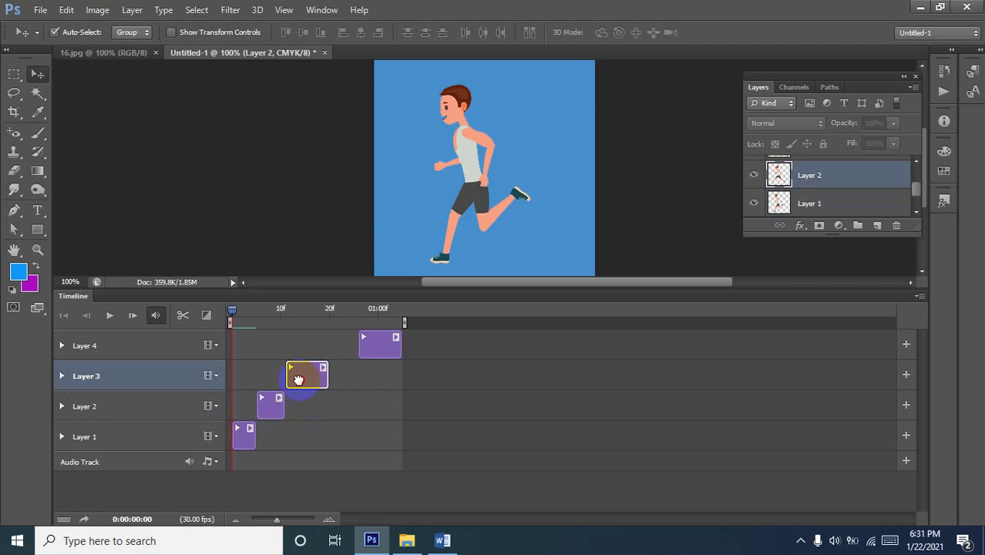
{"action": "left_click_drag", "start_coordinate": [296, 379], "coordinate": [311, 374]}
{"action": "left_click", "coordinate": [324, 376]}
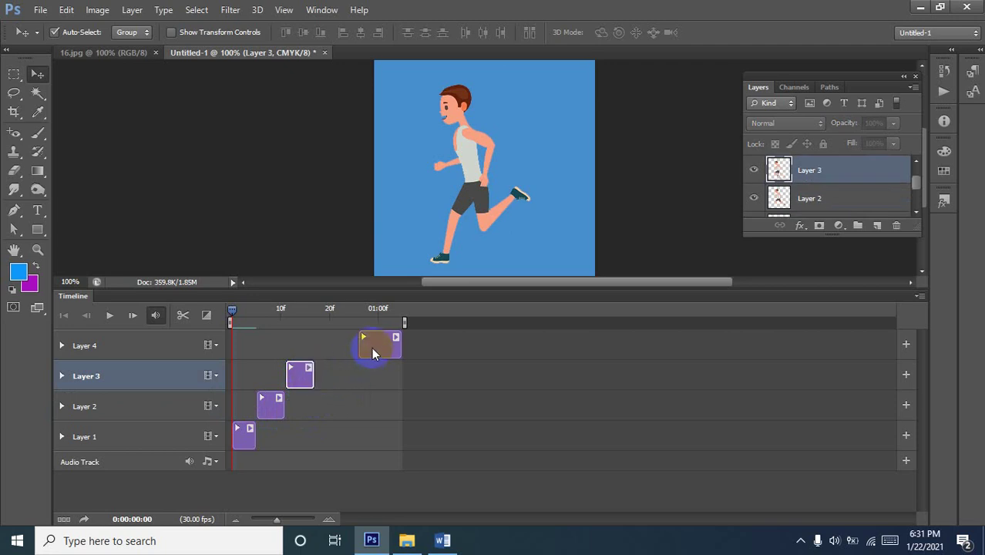
{"action": "left_click_drag", "start_coordinate": [371, 346], "coordinate": [341, 349]}
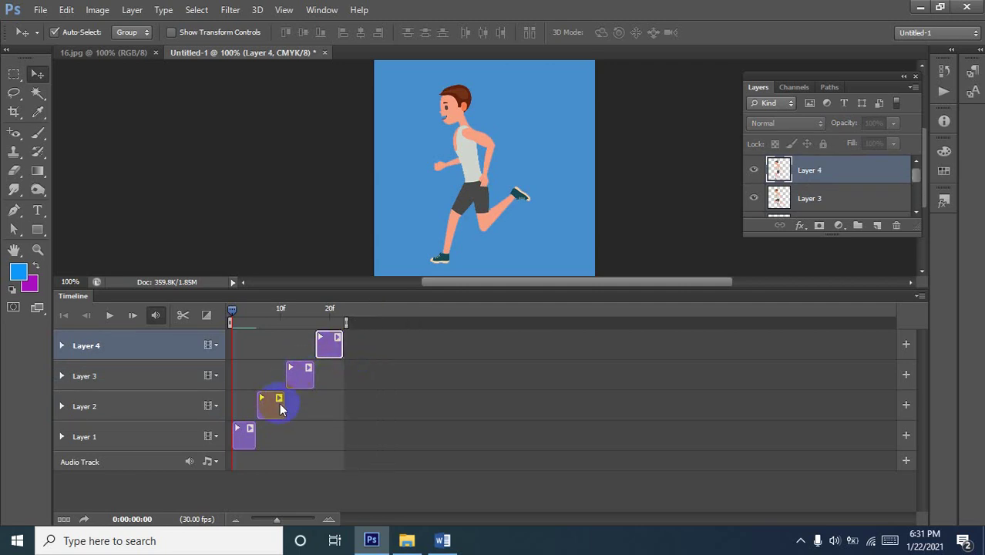
{"action": "left_click_drag", "start_coordinate": [280, 403], "coordinate": [274, 402]}
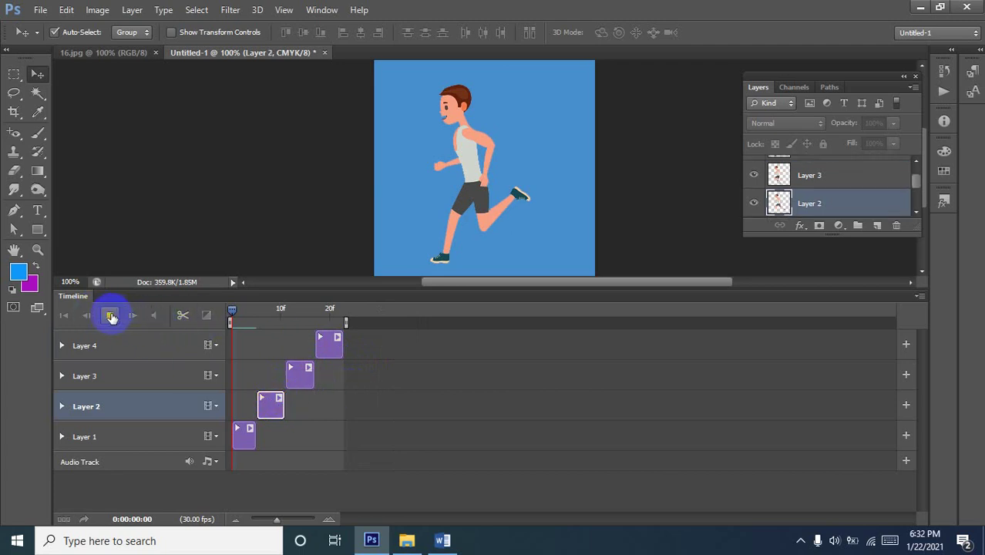
Preview the faster running animation and return the playhead to the first frame.
{"action": "left_click", "coordinate": [110, 316]}
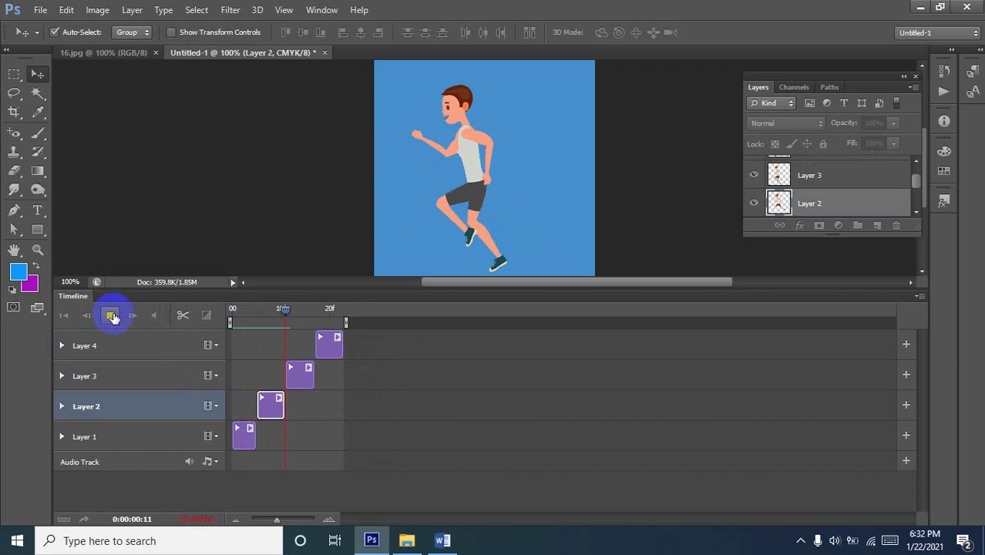
{"action": "left_click", "coordinate": [112, 316]}
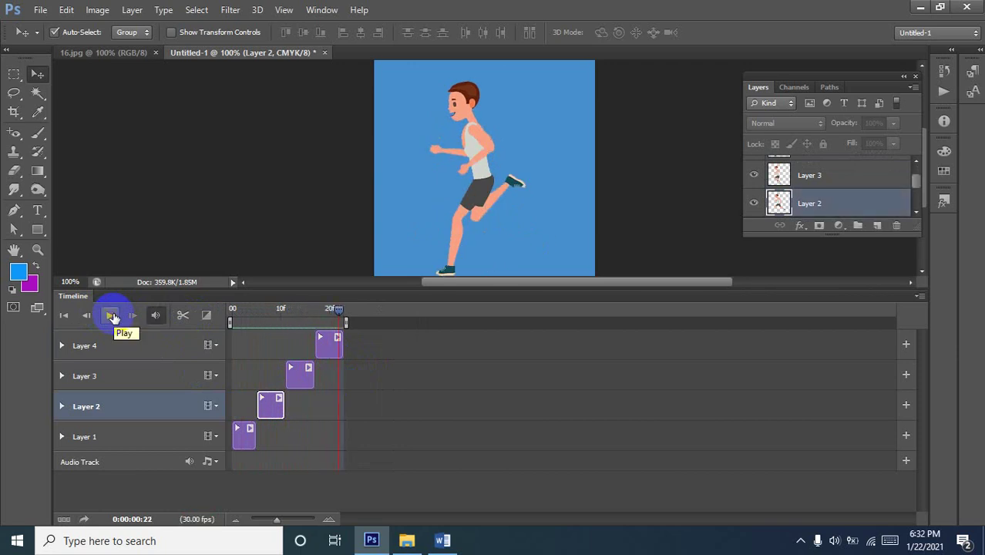
{"action": "left_click", "coordinate": [112, 316]}
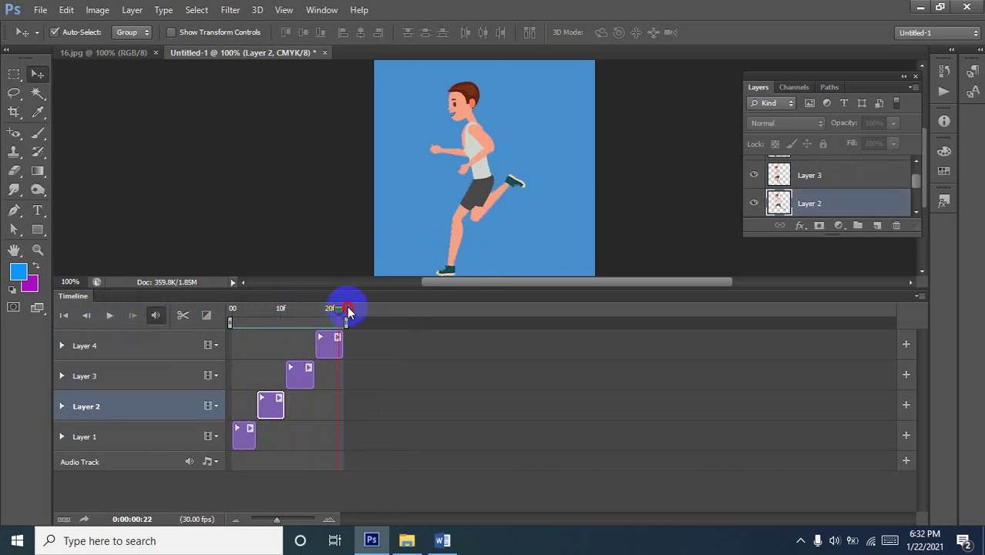
{"action": "left_click_drag", "start_coordinate": [337, 308], "coordinate": [236, 317]}
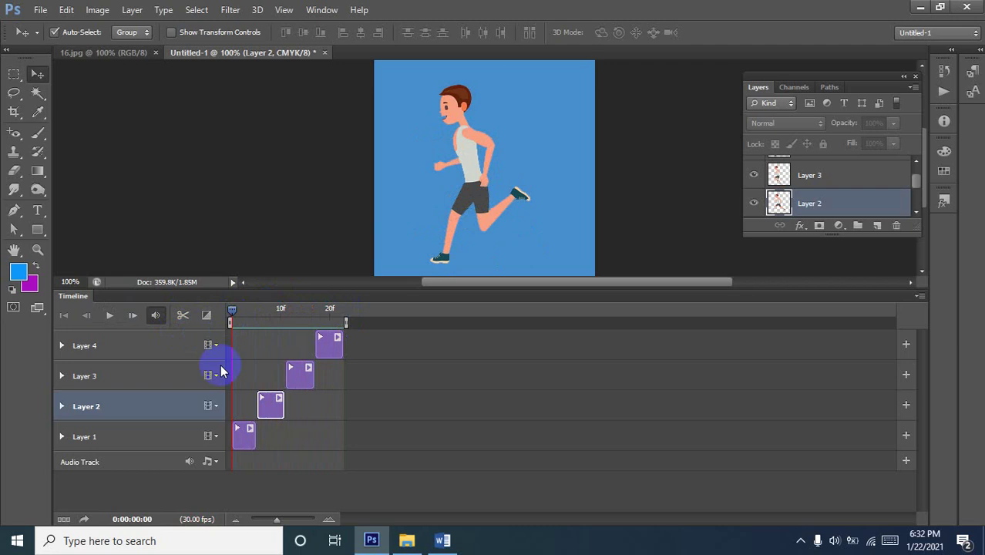
Reverse the clip order by moving Layer 4 to the start, followed consecutively by the Layer 3, Layer 2 and Layer 1 clips.
{"action": "left_click", "coordinate": [312, 342]}
{"action": "left_click_drag", "start_coordinate": [312, 343], "coordinate": [249, 339]}
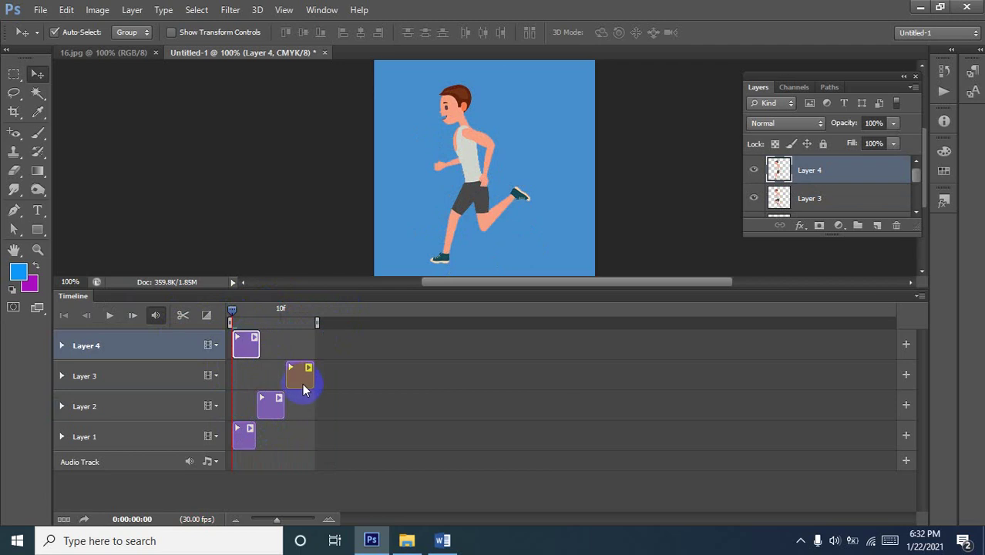
{"action": "left_click_drag", "start_coordinate": [299, 374], "coordinate": [270, 376]}
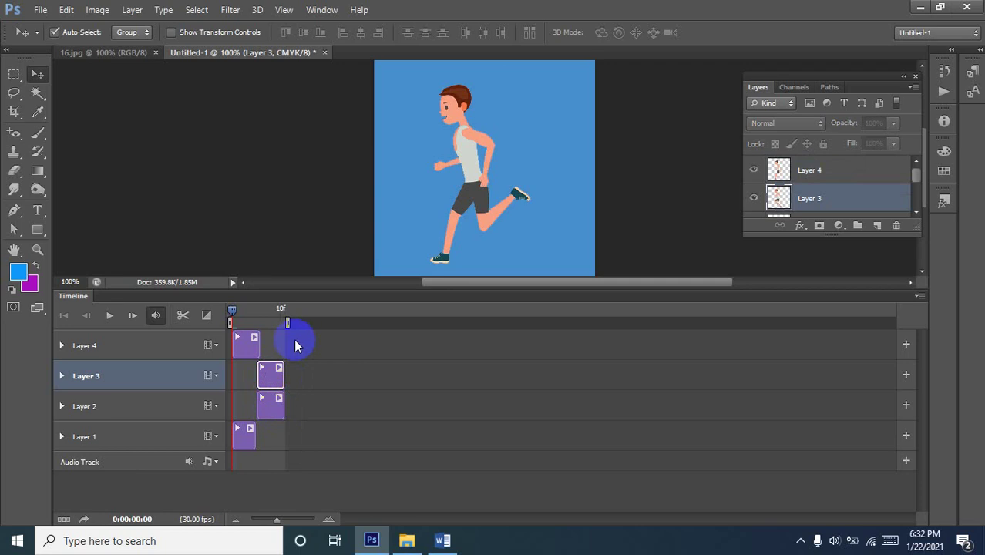
{"action": "left_click", "coordinate": [295, 405]}
{"action": "mouse_move", "coordinate": [295, 406]}
{"action": "left_mouse_down"}
{"action": "mouse_move", "coordinate": [315, 404]}
{"action": "mouse_move", "coordinate": [297, 405]}
{"action": "left_mouse_up"}
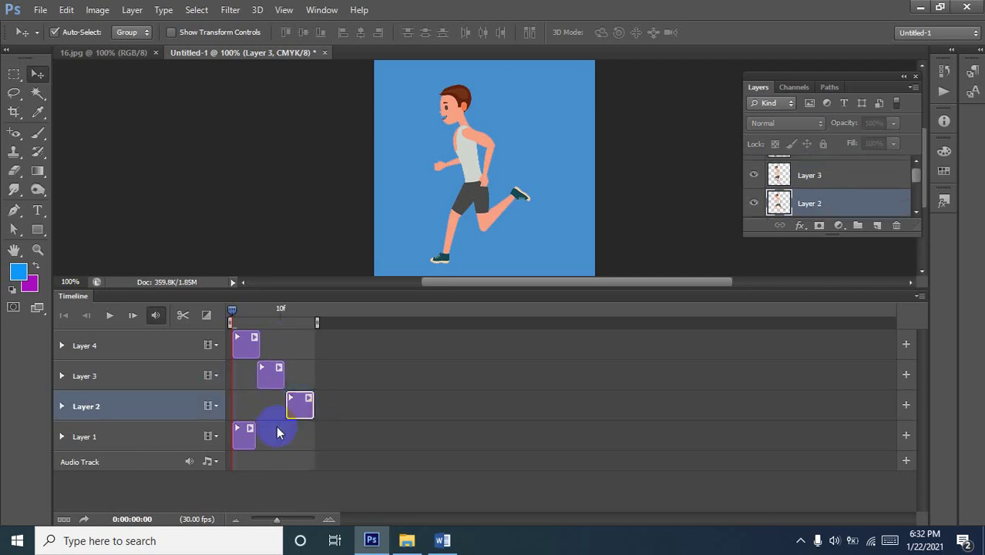
{"action": "left_click", "coordinate": [247, 438]}
{"action": "left_click_drag", "start_coordinate": [332, 438], "coordinate": [340, 437]}
Play the reordered run, shorten the Layer 4 clip to about 5 frames, and replay the animation from the first frame.
{"action": "left_click", "coordinate": [110, 315]}
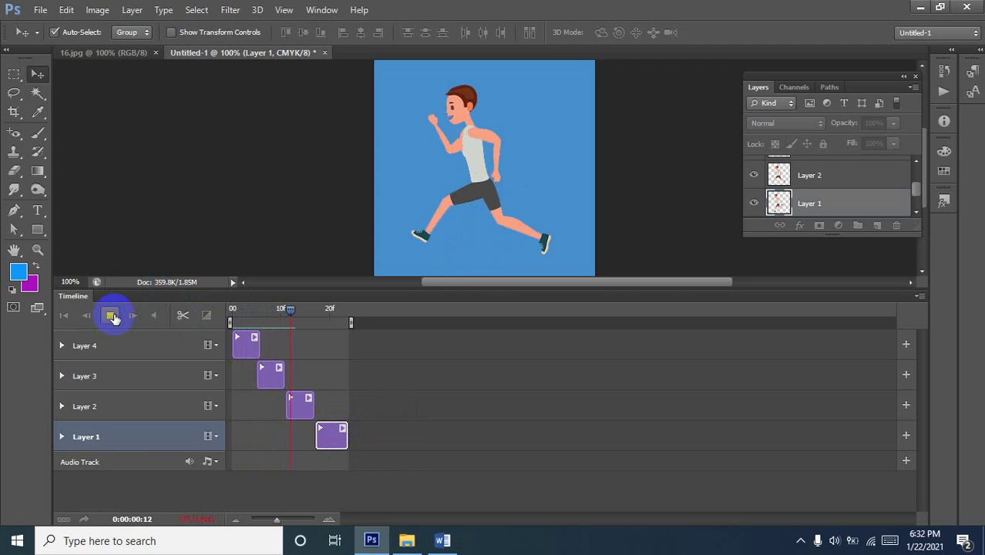
{"action": "left_click", "coordinate": [112, 317]}
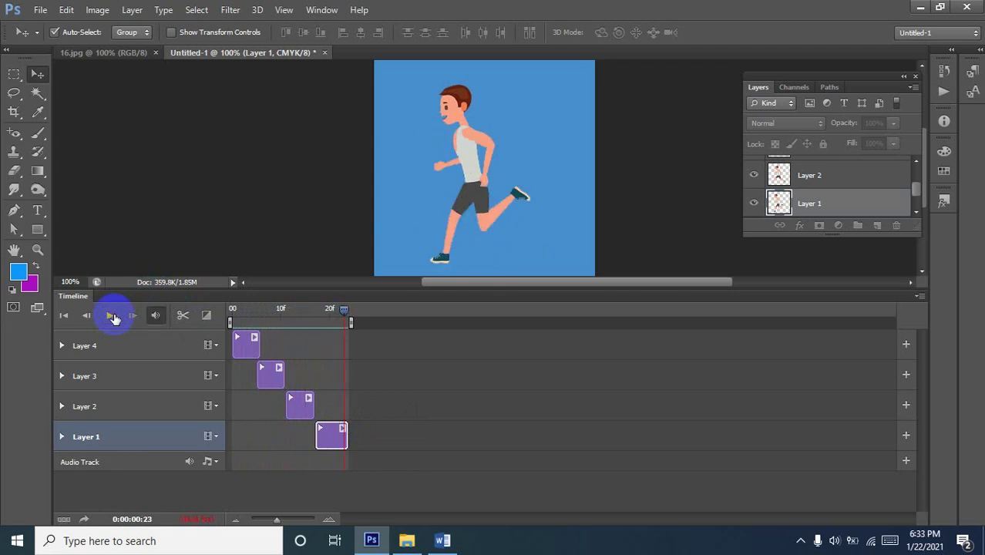
{"action": "left_click_drag", "start_coordinate": [259, 347], "coordinate": [255, 347]}
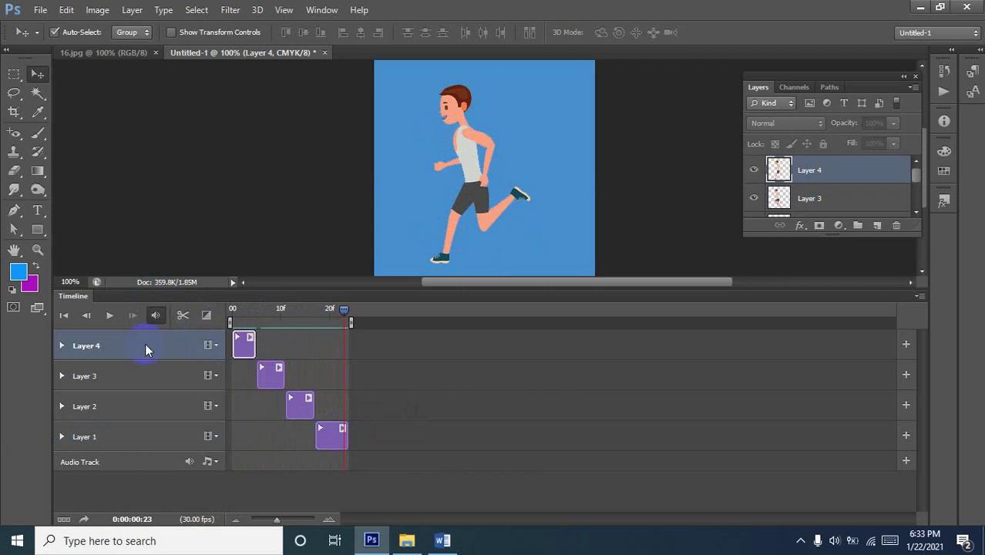
{"action": "left_click_drag", "start_coordinate": [341, 307], "coordinate": [230, 310]}
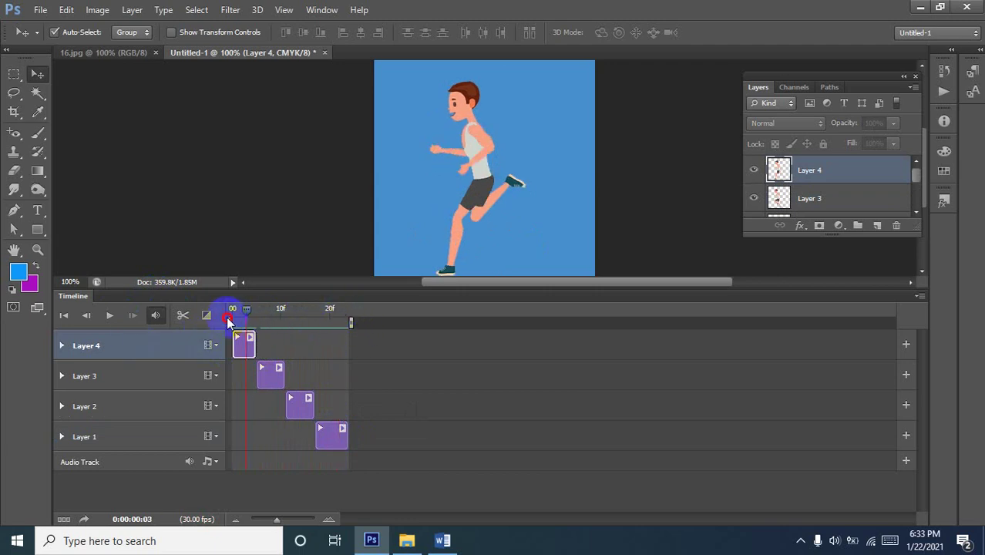
{"action": "left_click", "coordinate": [110, 316]}
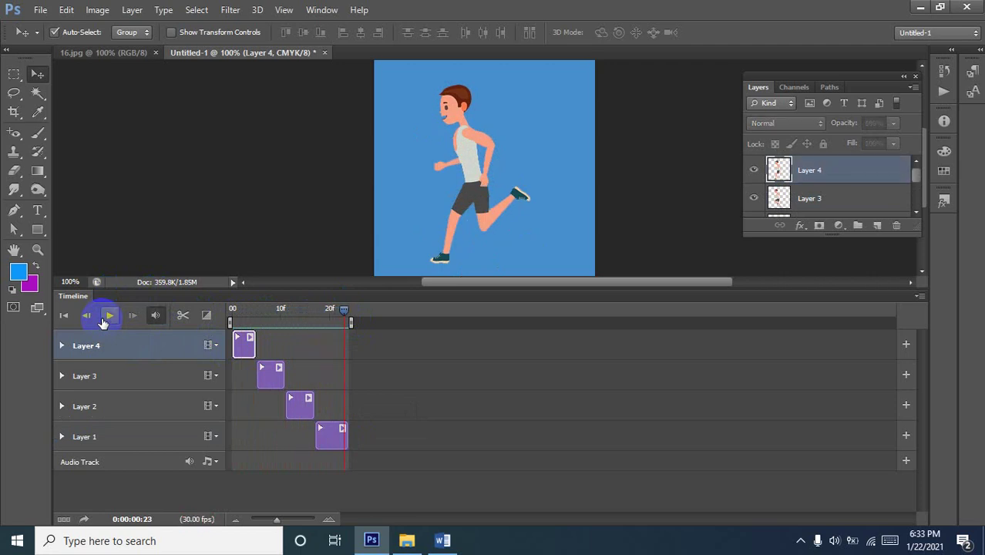
{"action": "left_click", "coordinate": [108, 316]}
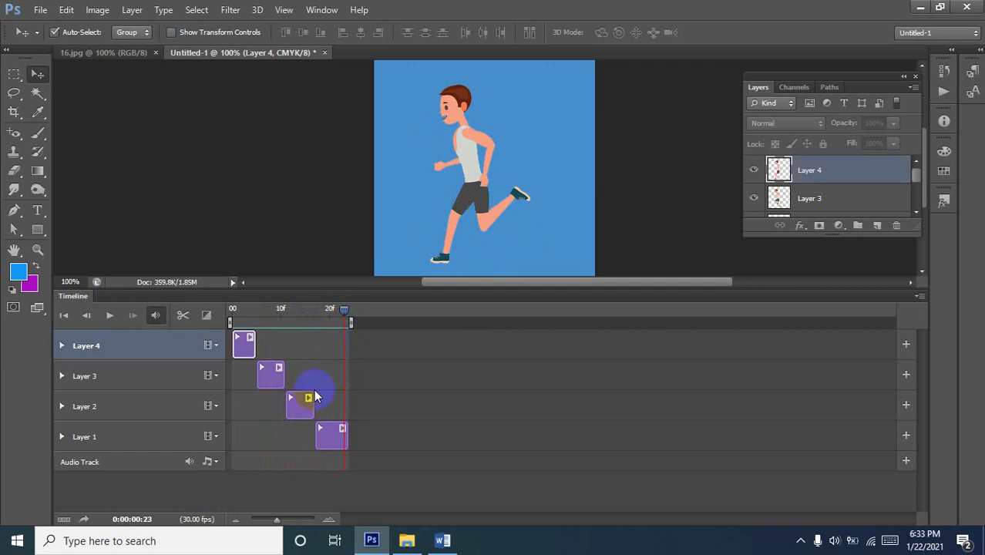
Shorten the Layer 1 and Layer 2 clips to about 3 frames each and move Layer 1 directly behind Layer 2.
{"action": "left_click_drag", "start_coordinate": [344, 433], "coordinate": [330, 438]}
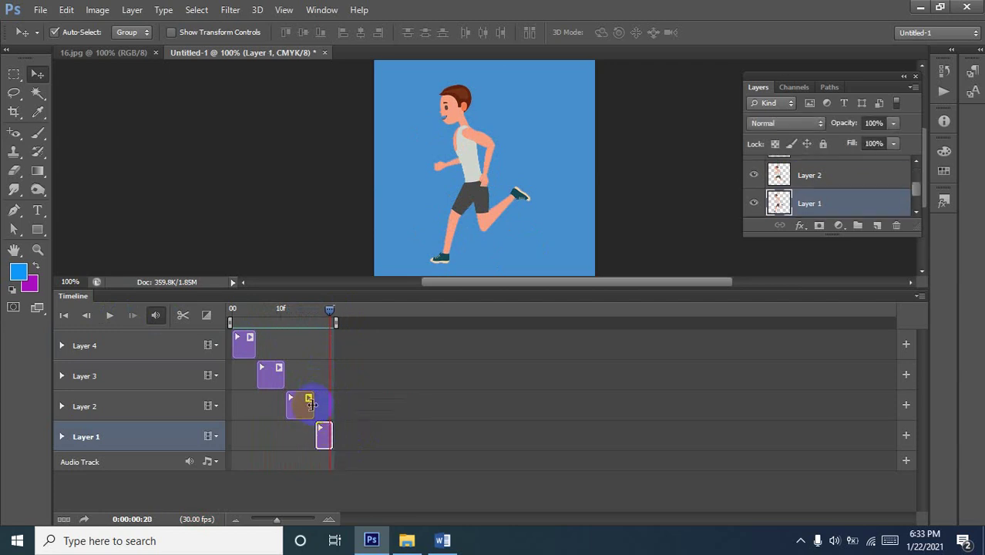
{"action": "left_click_drag", "start_coordinate": [312, 405], "coordinate": [298, 404]}
{"action": "left_click", "coordinate": [320, 430]}
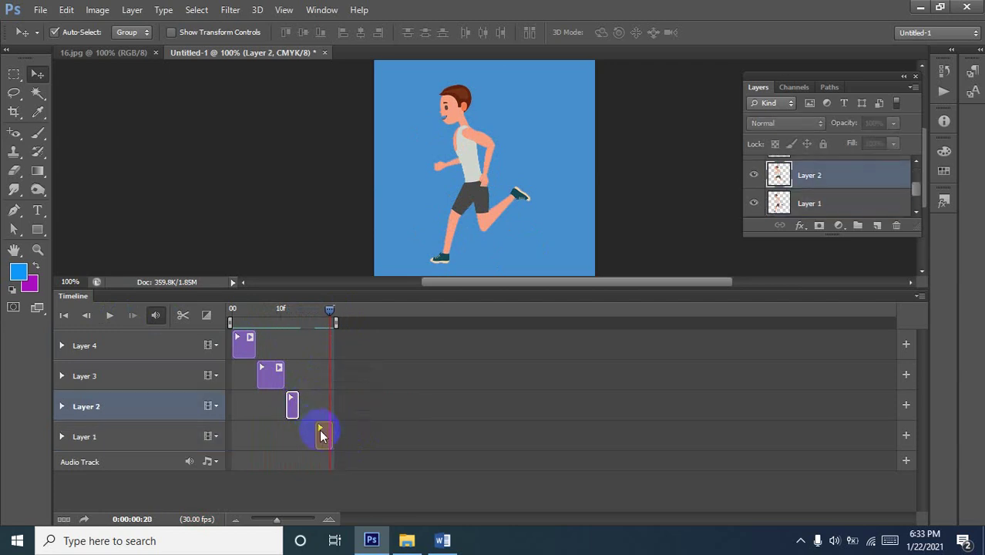
{"action": "mouse_move", "coordinate": [320, 440]}
{"action": "left_mouse_down"}
{"action": "mouse_move", "coordinate": [303, 435]}
{"action": "mouse_move", "coordinate": [313, 440]}
{"action": "left_mouse_up"}
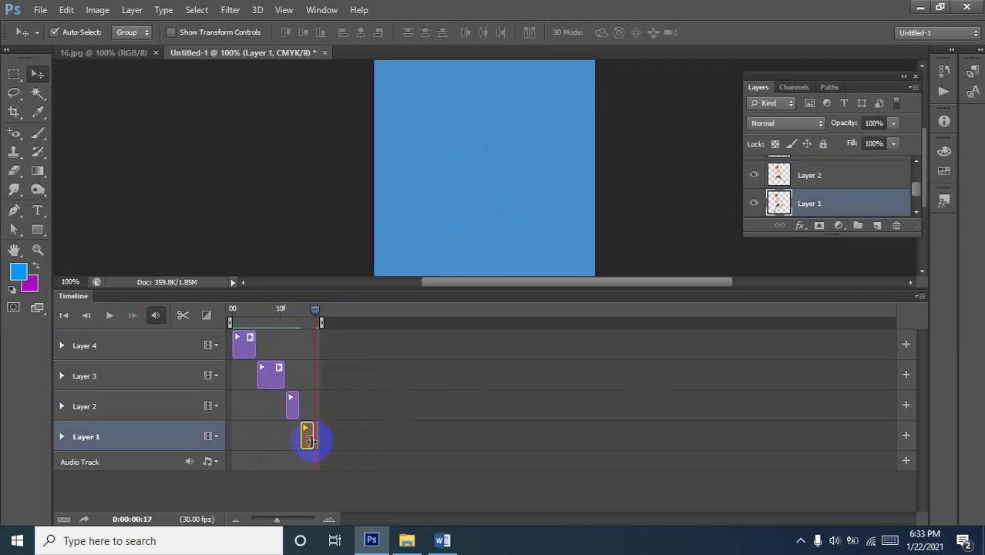
Shorten the Layer 3 and Layer 4 clips to about 3 frames each.
{"action": "left_click", "coordinate": [279, 377]}
{"action": "left_click_drag", "start_coordinate": [282, 375], "coordinate": [269, 377]}
{"action": "left_click", "coordinate": [295, 410]}
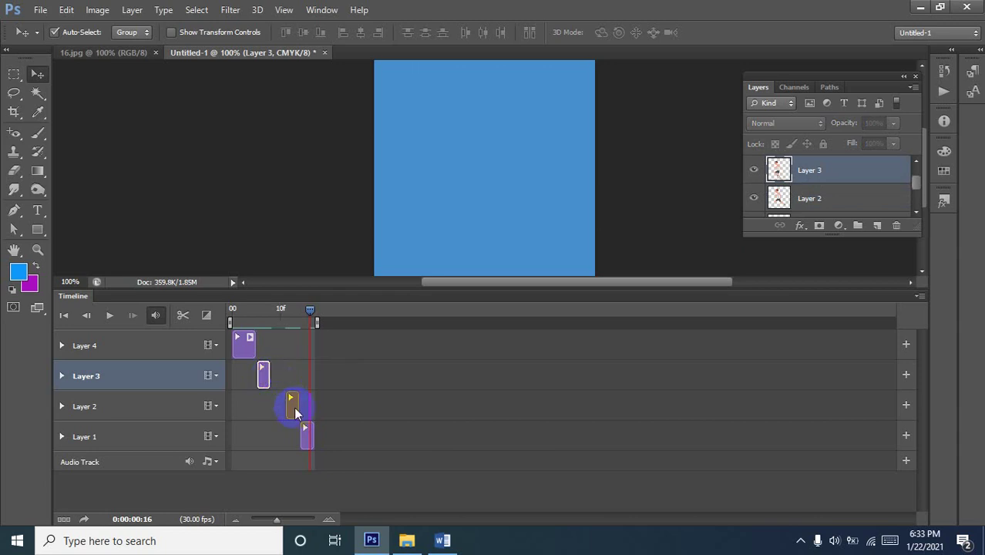
{"action": "left_click", "coordinate": [255, 336]}
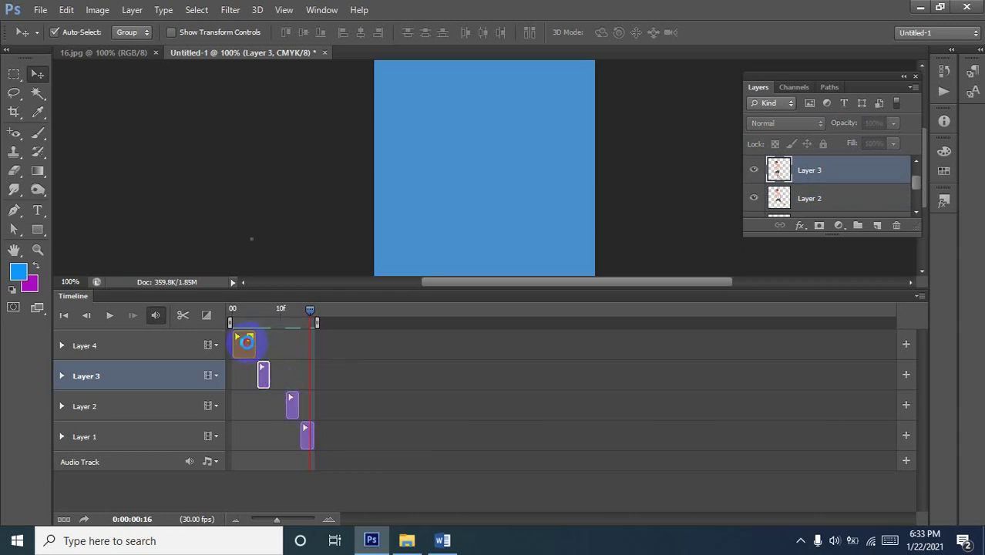
{"action": "left_click", "coordinate": [248, 337]}
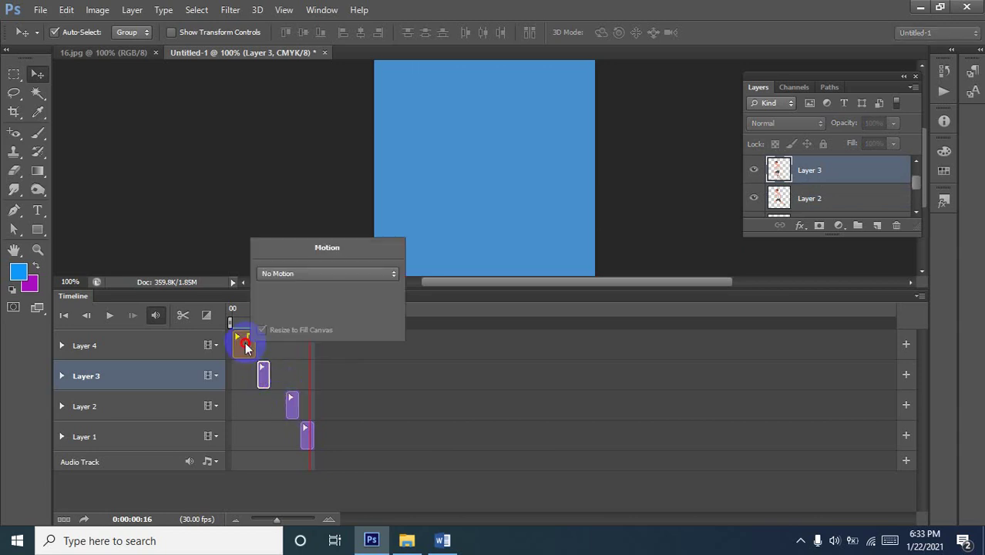
{"action": "left_click", "coordinate": [466, 359]}
{"action": "left_click_drag", "start_coordinate": [249, 344], "coordinate": [245, 344]}
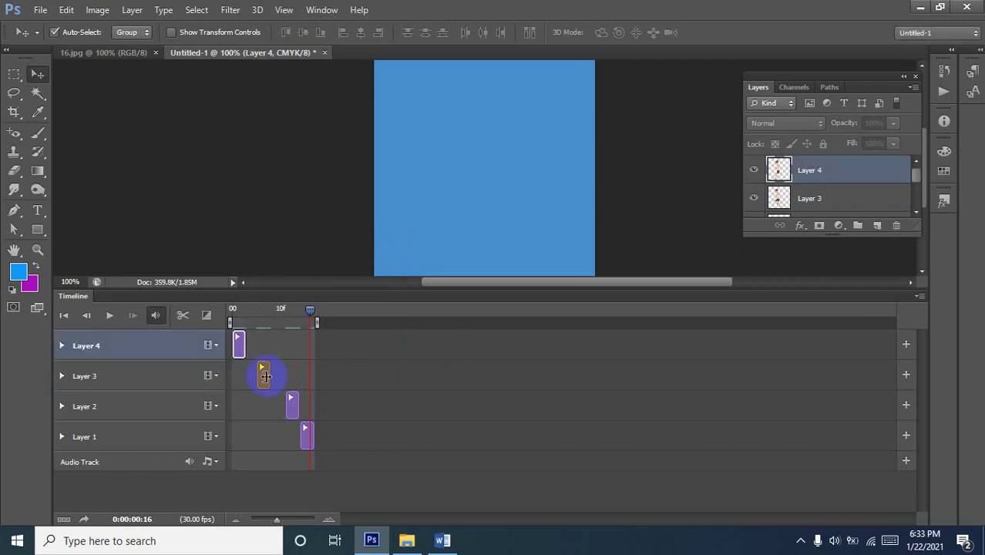
Close the gaps by moving the Layer 3, Layer 2 and Layer 1 clips one after another directly behind Layer 4.
{"action": "left_click", "coordinate": [263, 376]}
{"action": "left_click_drag", "start_coordinate": [263, 376], "coordinate": [250, 370]}
{"action": "left_click", "coordinate": [289, 401]}
{"action": "left_click_drag", "start_coordinate": [291, 417], "coordinate": [267, 409]}
{"action": "left_click", "coordinate": [307, 436]}
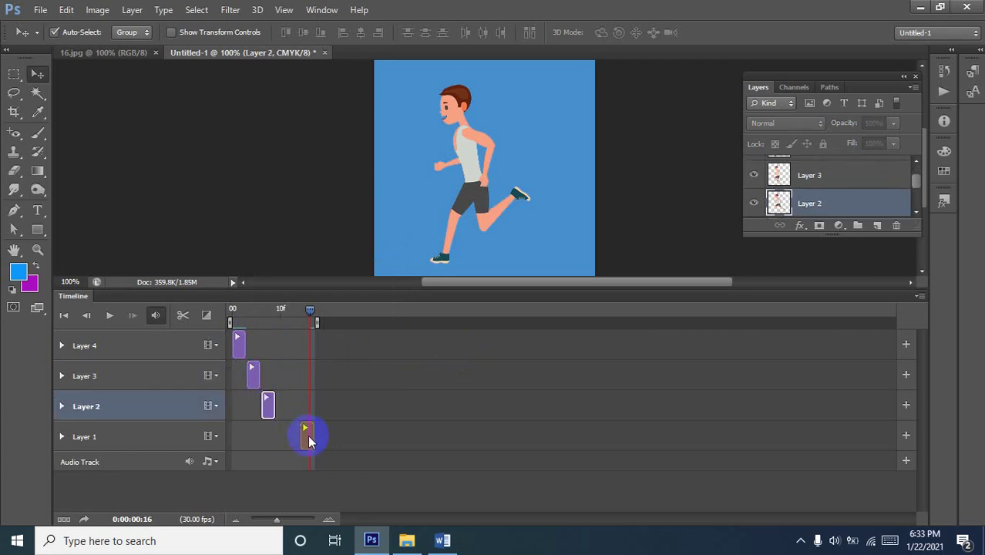
{"action": "left_click_drag", "start_coordinate": [306, 439], "coordinate": [282, 436]}
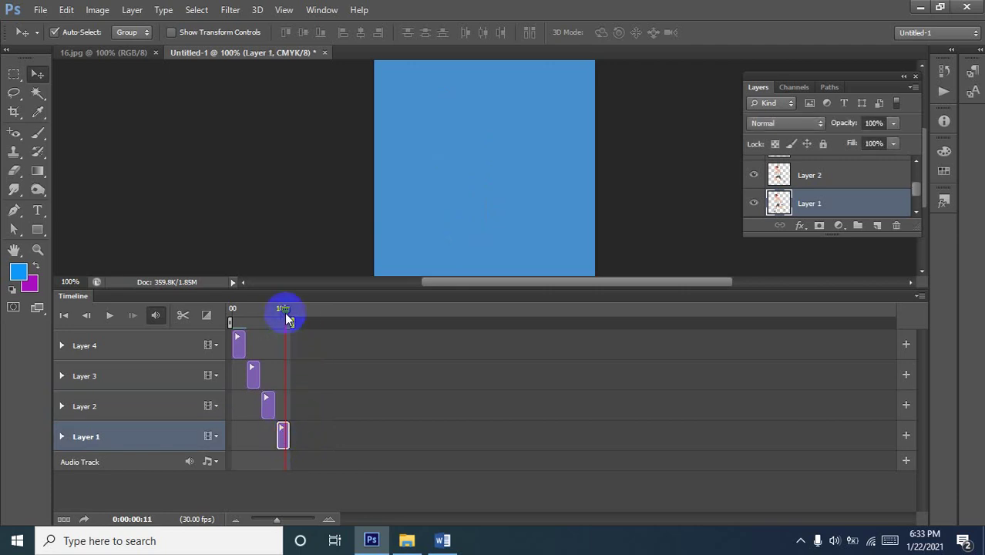
Preview the shortened running animation from the first frame.
{"action": "left_click_drag", "start_coordinate": [285, 311], "coordinate": [213, 315]}
{"action": "left_click", "coordinate": [108, 316]}
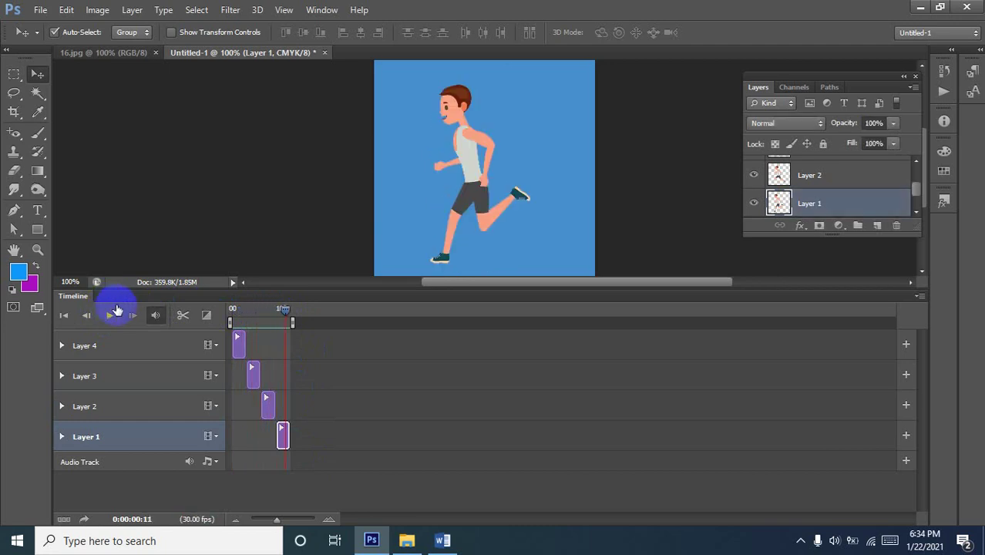
{"action": "left_click", "coordinate": [111, 318]}
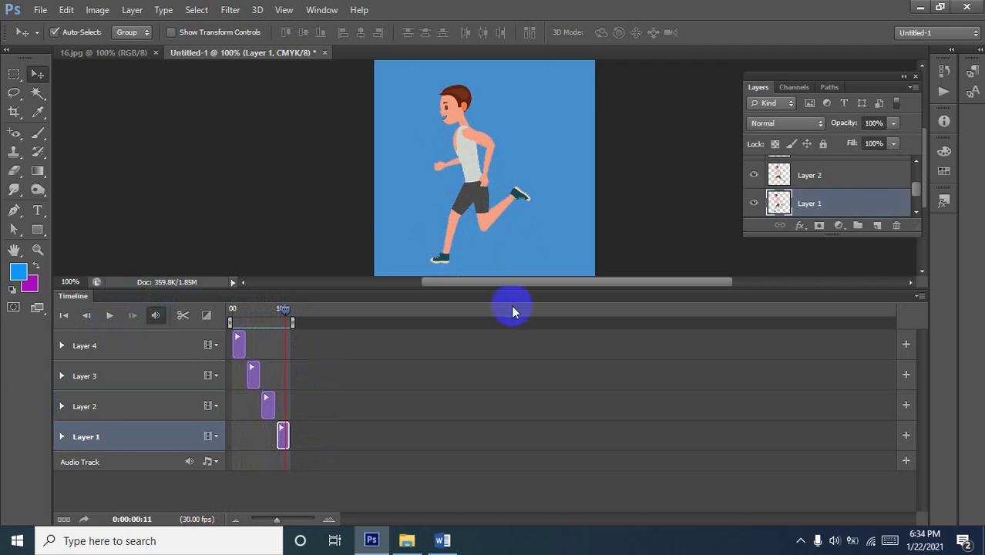
{"action": "left_click", "coordinate": [40, 9]}
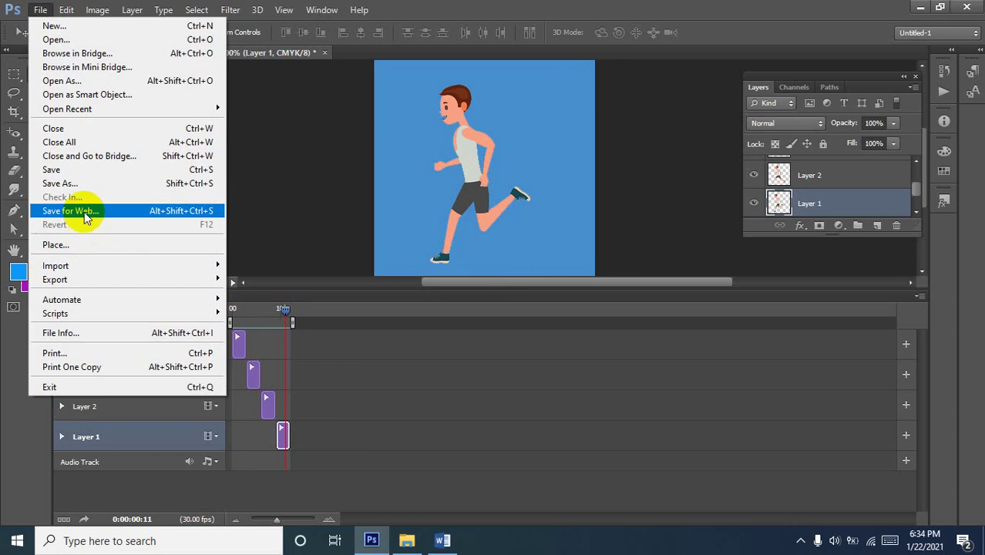
{"action": "left_click", "coordinate": [579, 258]}
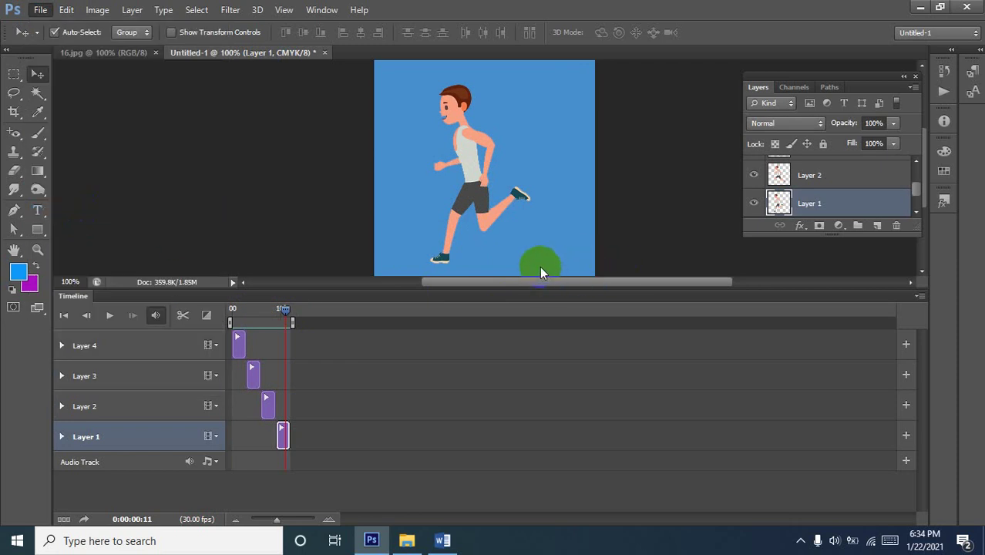
{"action": "key", "text": "ctrl+alt+shift+s"}
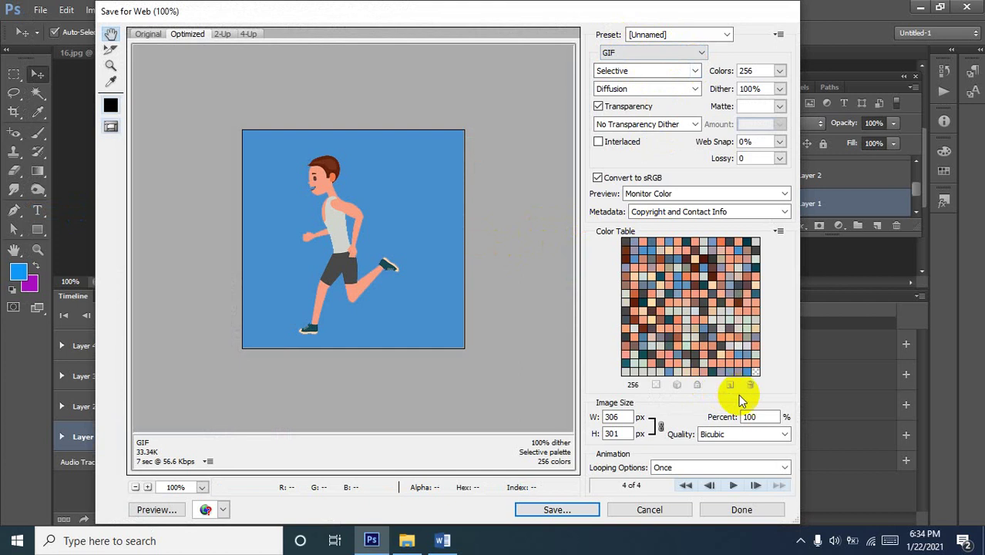
{"action": "left_click", "coordinate": [710, 468]}
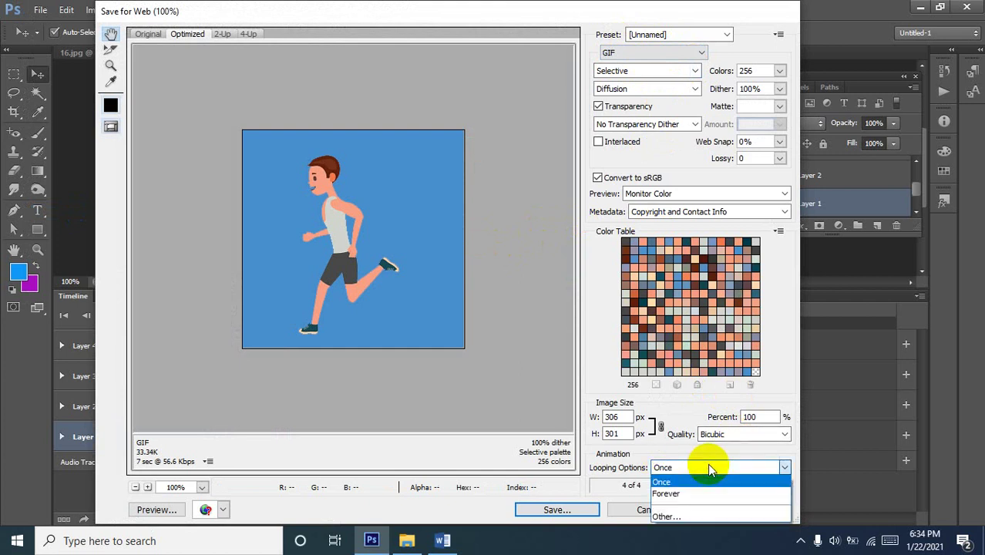
{"action": "left_click", "coordinate": [668, 494]}
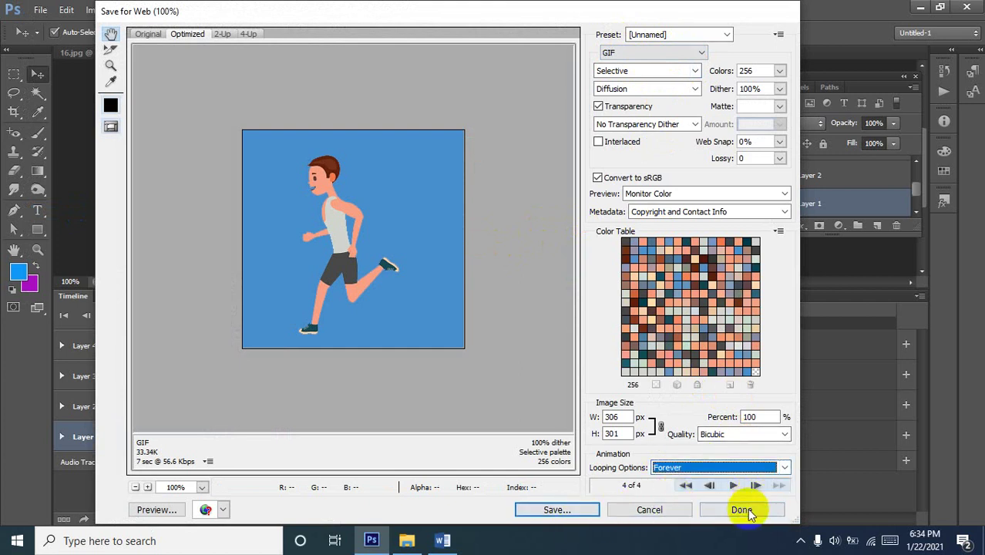
{"action": "left_click_drag", "start_coordinate": [626, 15], "coordinate": [554, 167]}
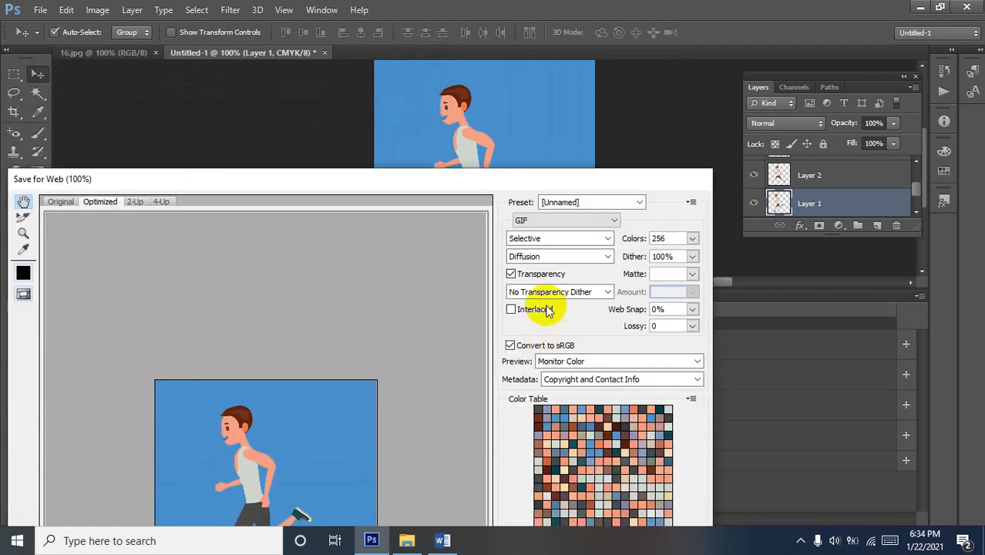
{"action": "left_click_drag", "start_coordinate": [576, 179], "coordinate": [757, 6]}
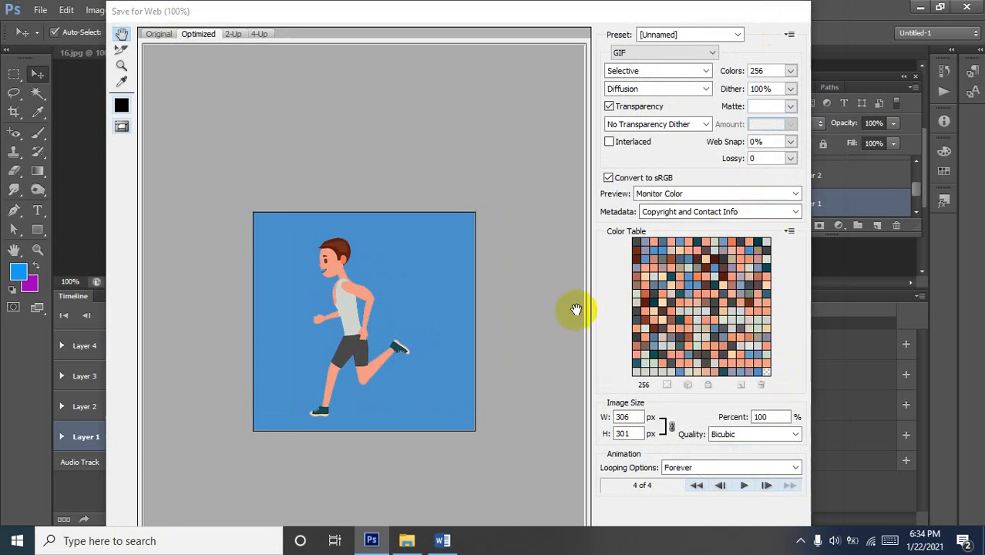
{"action": "key", "text": "Escape"}
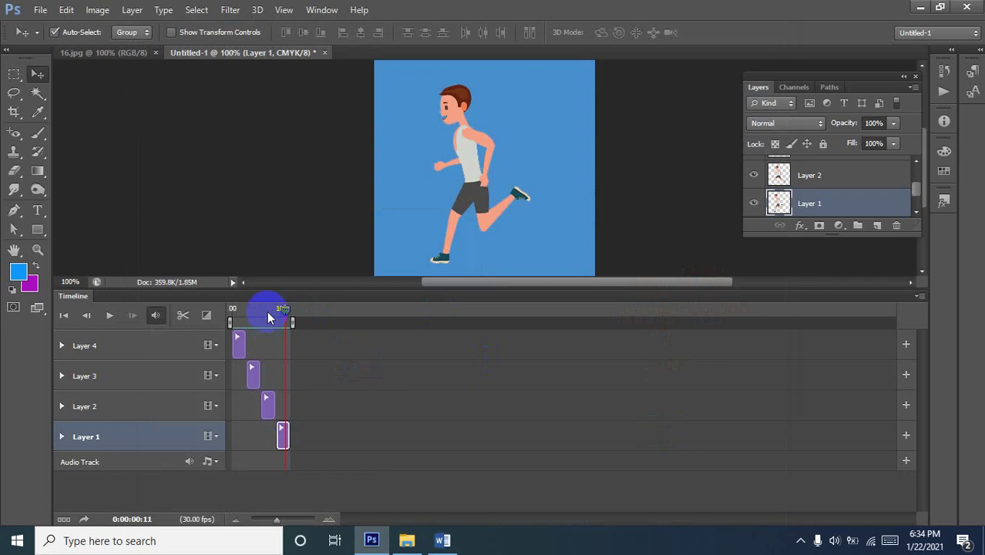
Return the playhead to the first frame and shorten the Layer 4 clip to 1 frame.
{"action": "left_click_drag", "start_coordinate": [284, 308], "coordinate": [230, 311]}
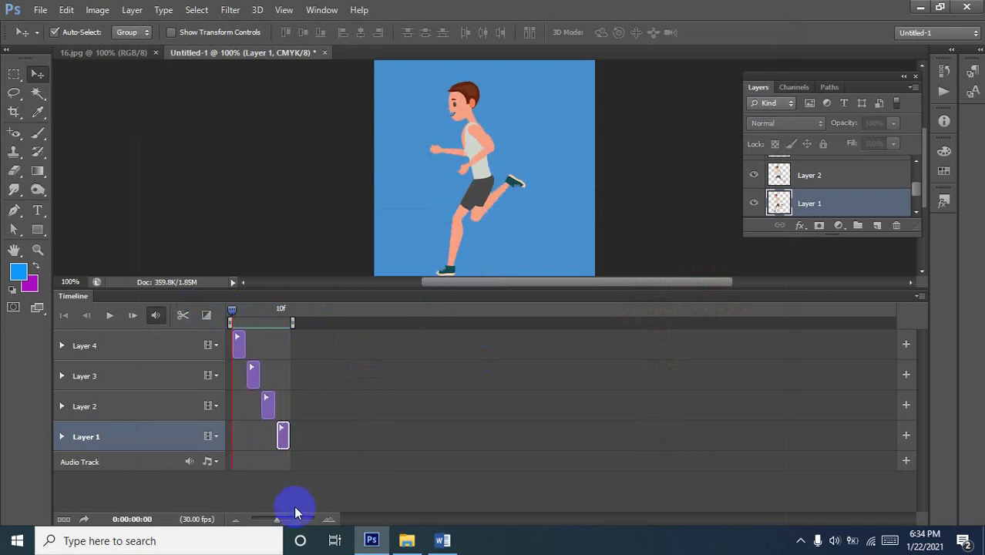
{"action": "left_click_drag", "start_coordinate": [277, 524], "coordinate": [314, 516]}
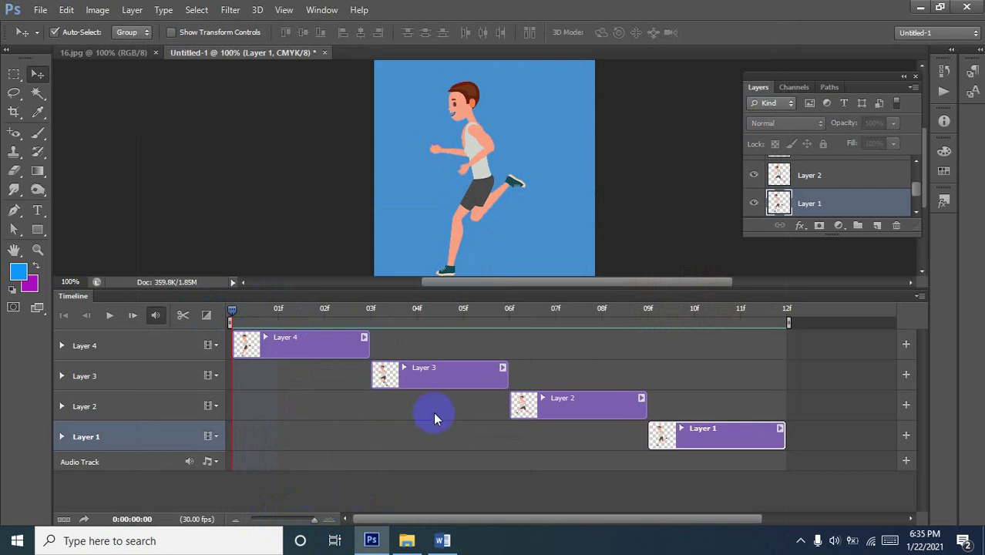
{"action": "left_click", "coordinate": [300, 353]}
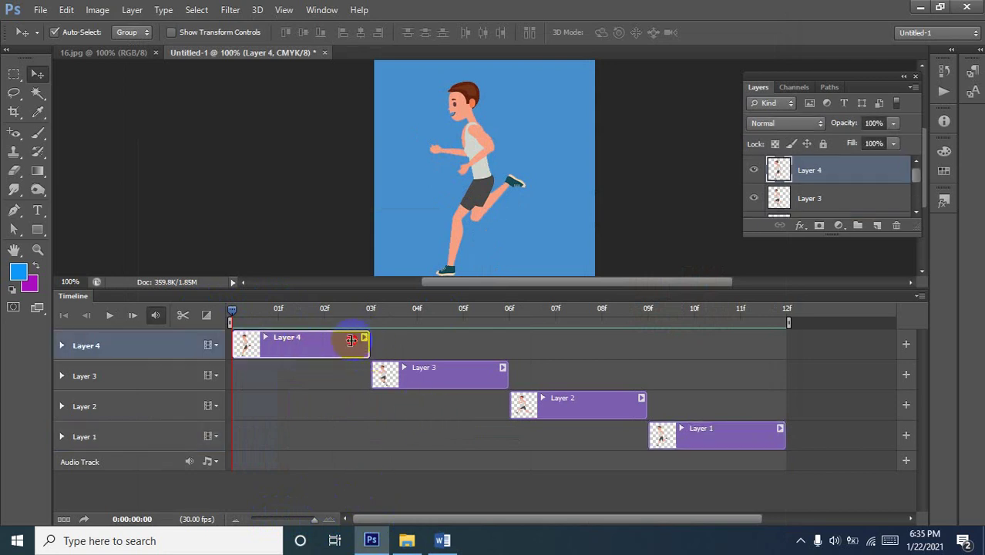
{"action": "left_click_drag", "start_coordinate": [351, 341], "coordinate": [287, 353]}
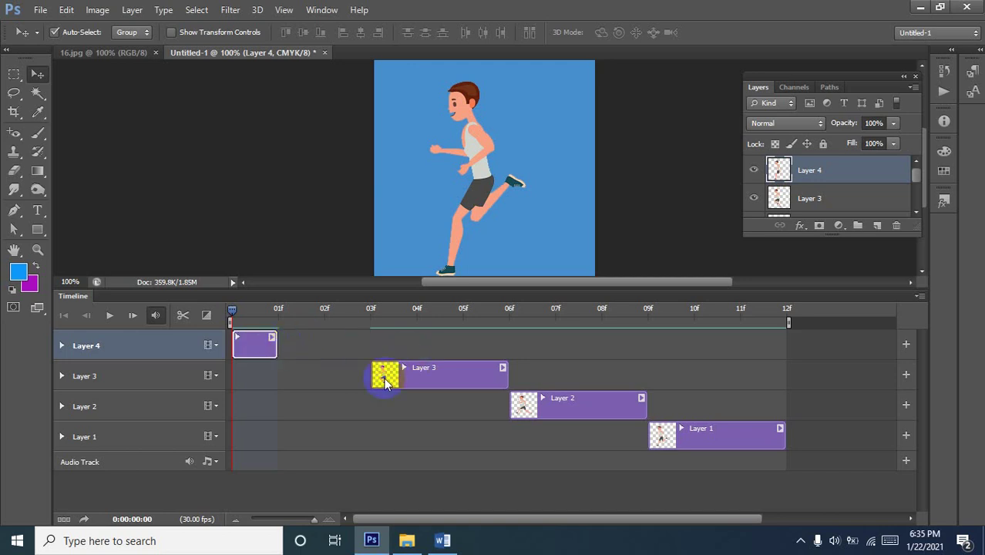
Move the Layer 3 clip directly behind Layer 4 and the Layer 2 clip behind Layer 3, shortening each to 2 frames.
{"action": "left_click_drag", "start_coordinate": [436, 378], "coordinate": [406, 372]}
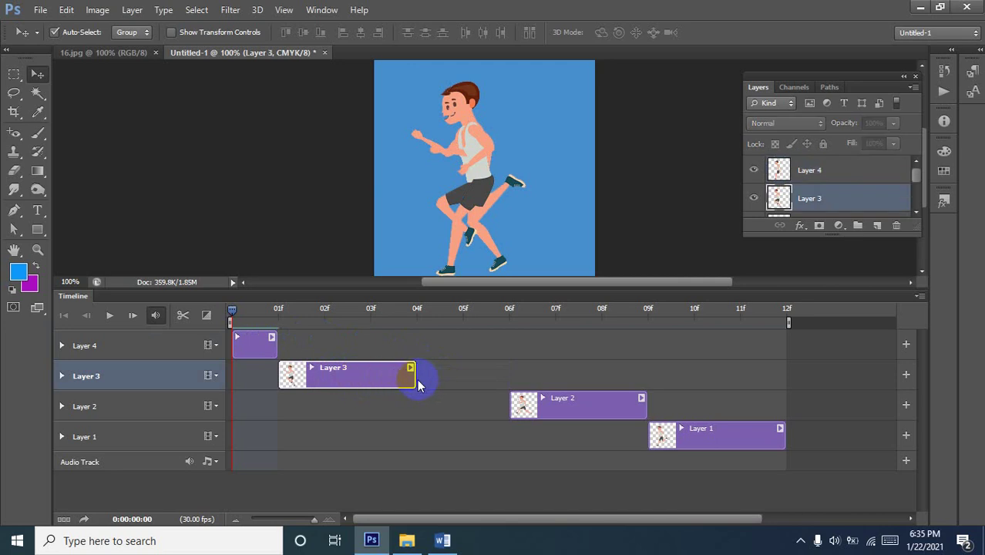
{"action": "left_click_drag", "start_coordinate": [412, 375], "coordinate": [351, 380]}
{"action": "left_click_drag", "start_coordinate": [560, 405], "coordinate": [395, 413]}
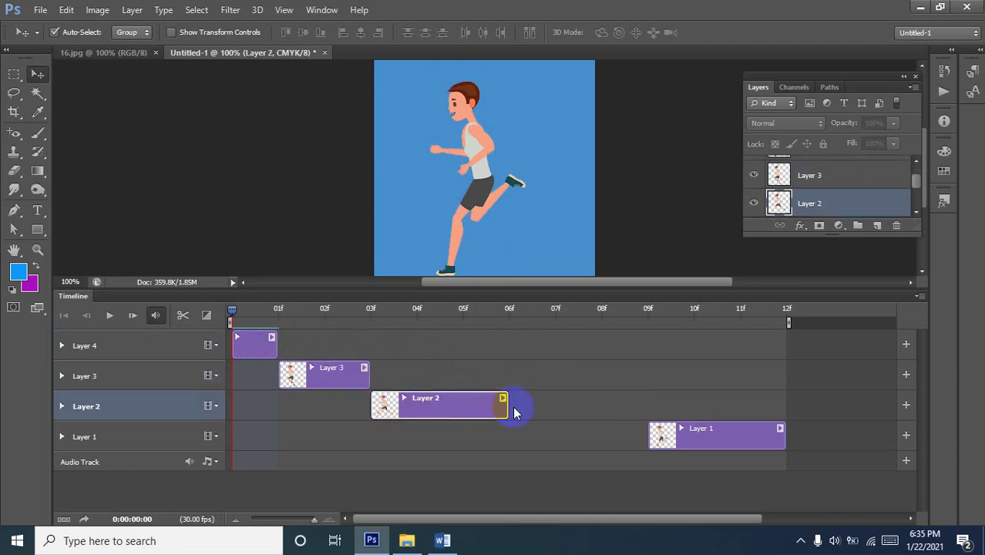
{"action": "left_click_drag", "start_coordinate": [496, 408], "coordinate": [441, 407]}
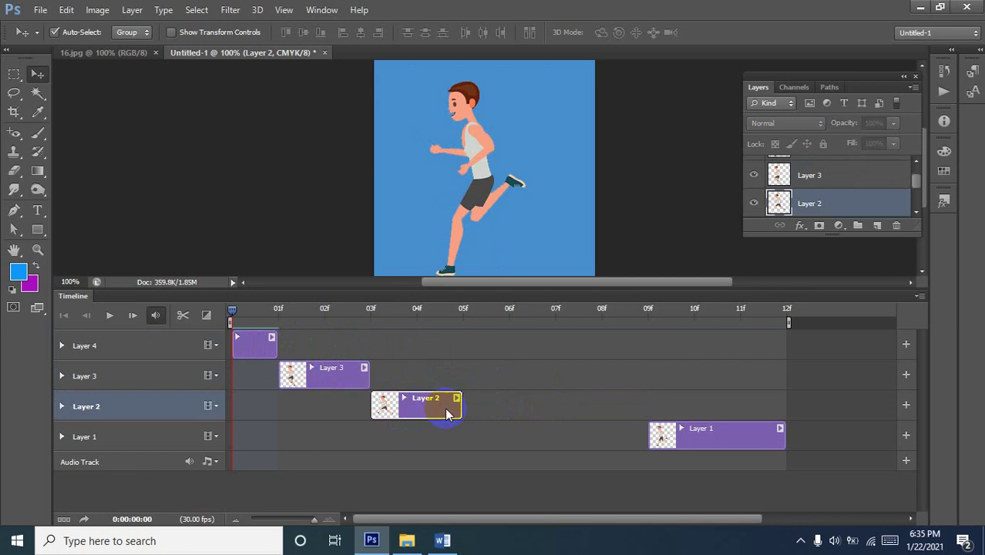
Shorten the Layer 3 clip to 1 frame, and place the Layer 2 and Layer 1 clips end to end behind it, each shortened to 1 frame.
{"action": "left_click", "coordinate": [349, 385]}
{"action": "left_click_drag", "start_coordinate": [366, 375], "coordinate": [321, 378]}
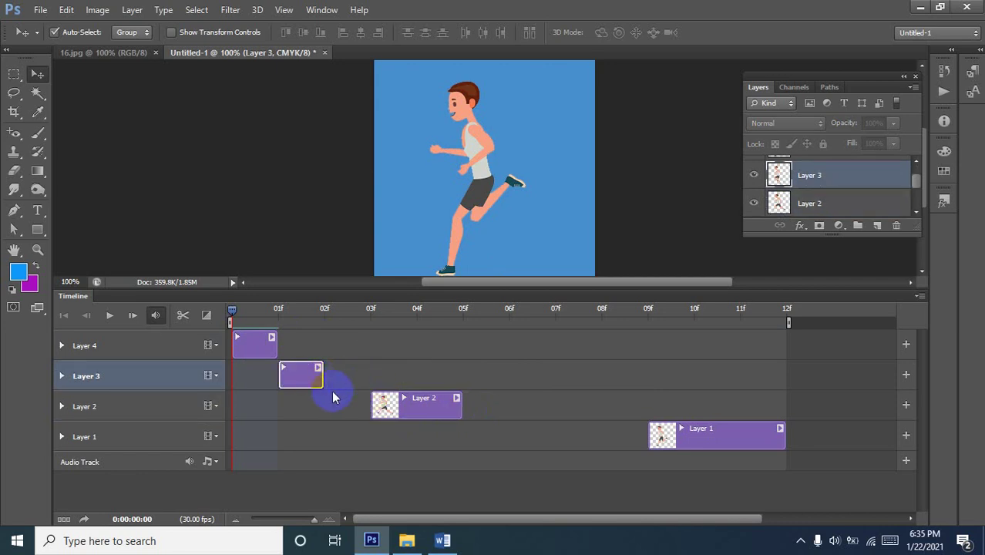
{"action": "left_click_drag", "start_coordinate": [415, 407], "coordinate": [379, 407]}
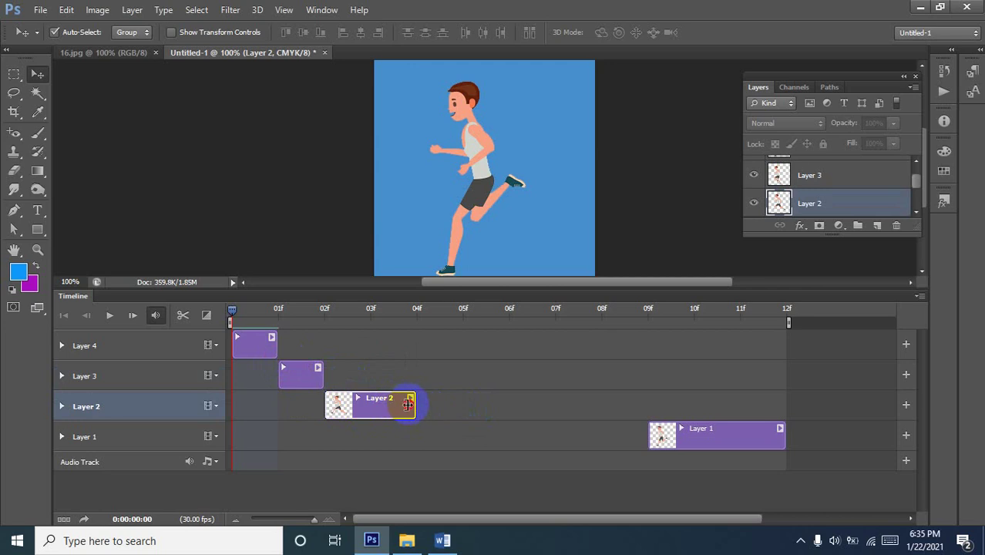
{"action": "mouse_move", "coordinate": [408, 404]}
{"action": "left_mouse_down"}
{"action": "mouse_move", "coordinate": [379, 403]}
{"action": "mouse_move", "coordinate": [390, 406]}
{"action": "left_mouse_up"}
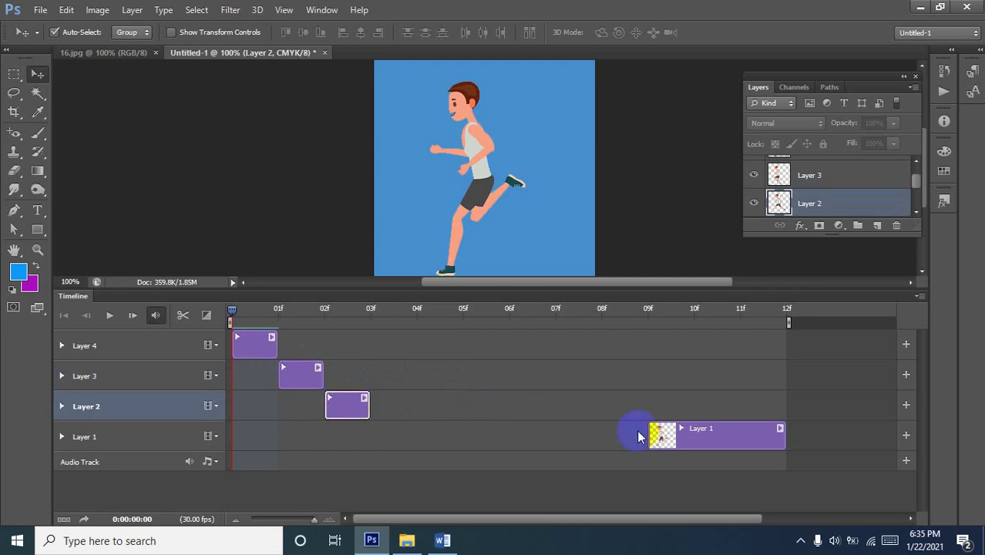
{"action": "left_click_drag", "start_coordinate": [670, 429], "coordinate": [423, 434]}
{"action": "left_click_drag", "start_coordinate": [504, 439], "coordinate": [433, 446]}
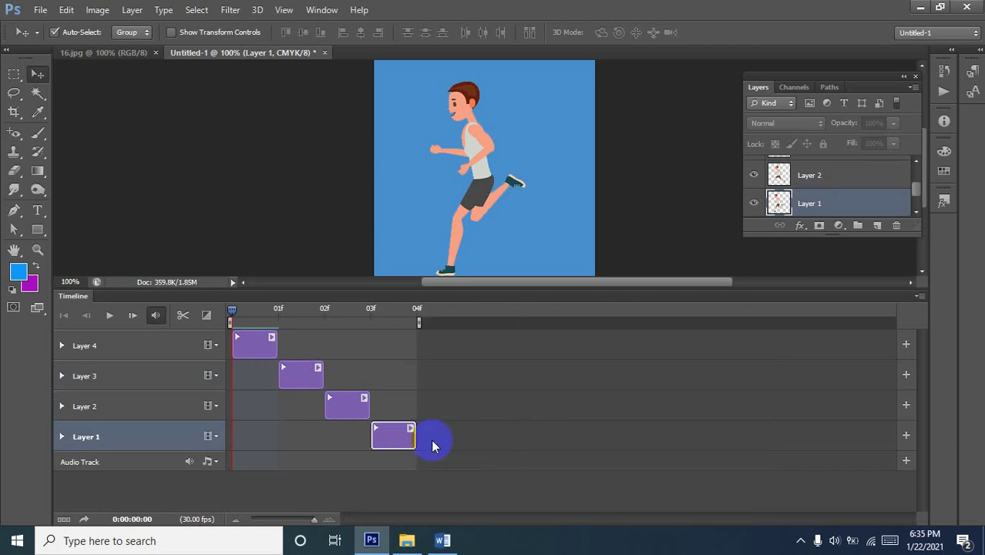
Preview the one-frame-per-layer running animation, then return the playhead to the first frame and play it again.
{"action": "left_click", "coordinate": [342, 405]}
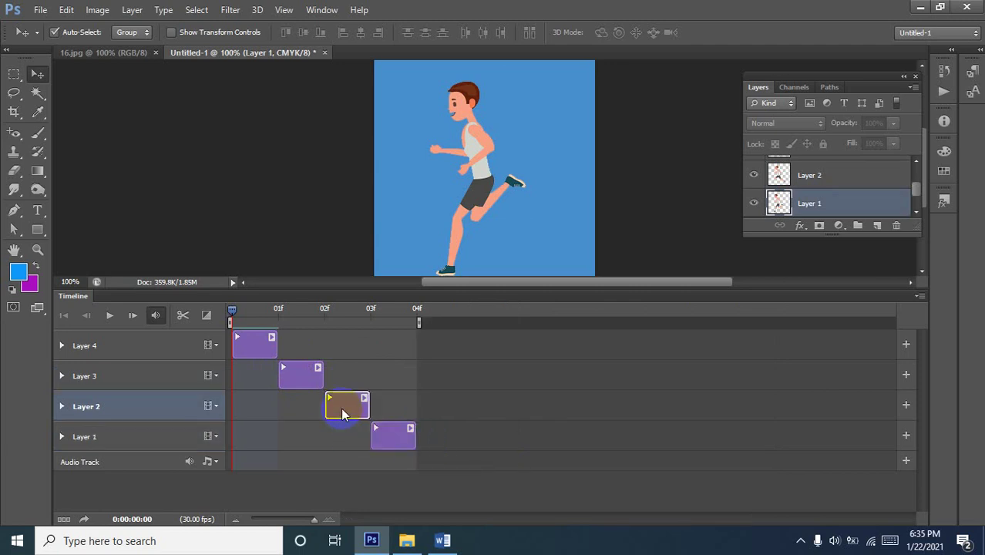
{"action": "left_click", "coordinate": [110, 318]}
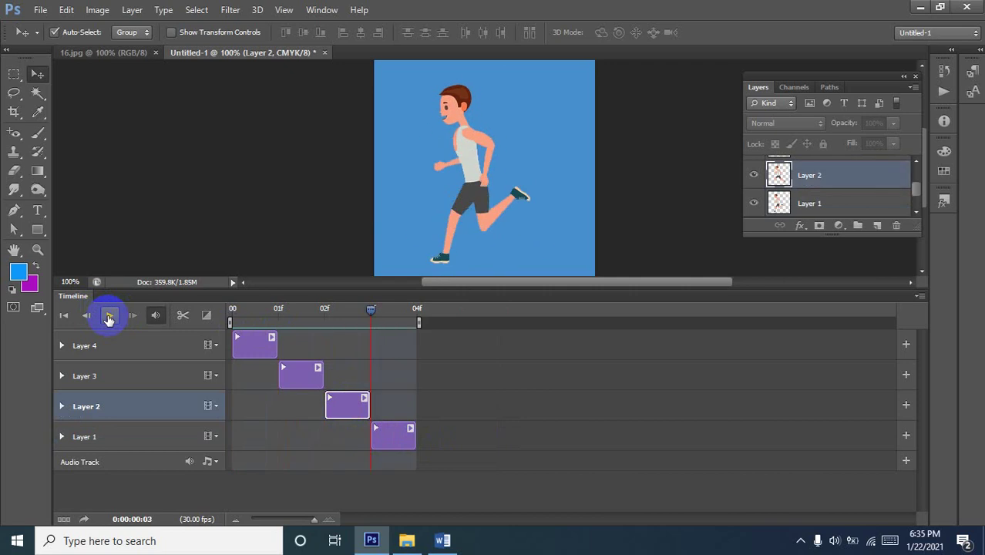
{"action": "left_click", "coordinate": [109, 316]}
{"action": "mouse_move", "coordinate": [368, 311]}
{"action": "left_mouse_down"}
{"action": "mouse_move", "coordinate": [477, 322]}
{"action": "mouse_move", "coordinate": [431, 328]}
{"action": "mouse_move", "coordinate": [466, 321]}
{"action": "left_mouse_up"}
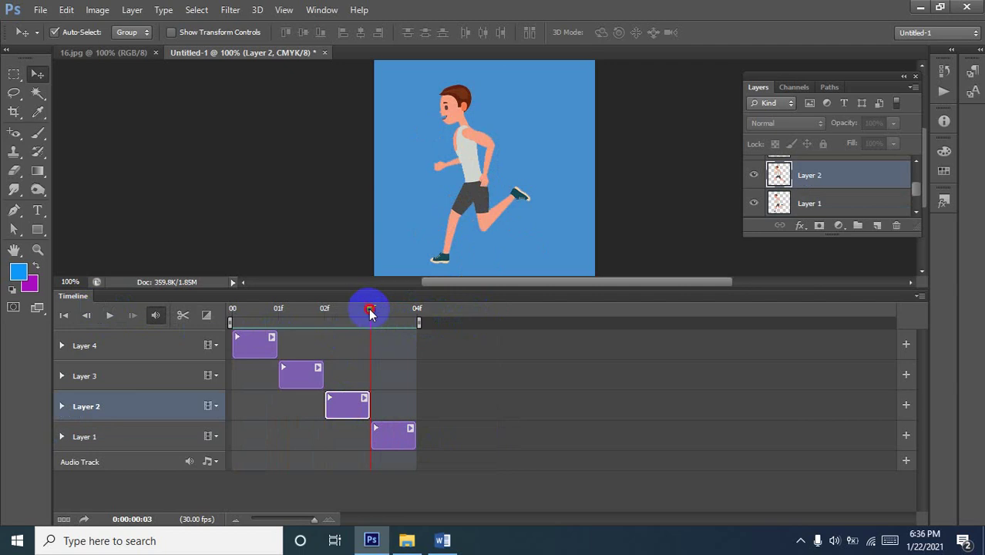
{"action": "left_click_drag", "start_coordinate": [370, 312], "coordinate": [228, 315]}
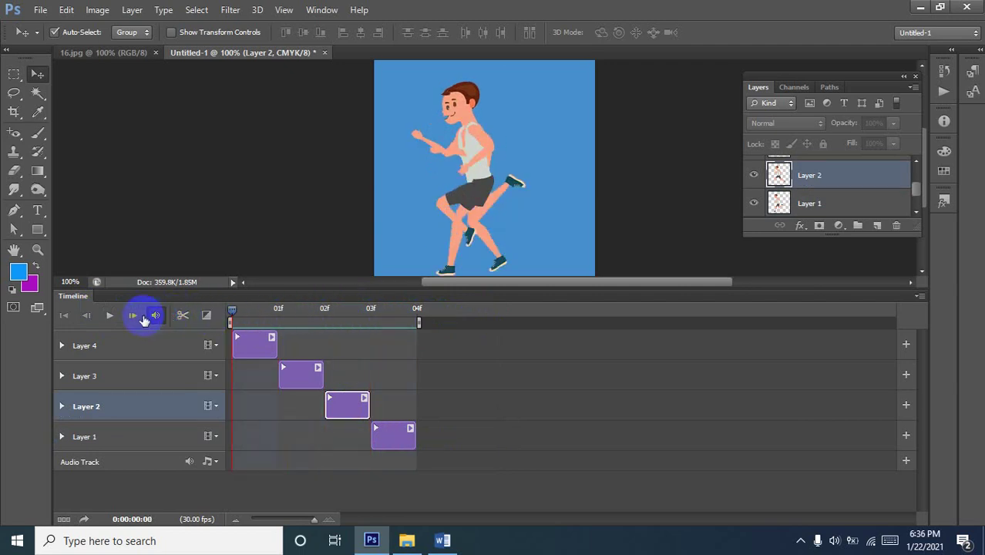
{"action": "left_click", "coordinate": [109, 316]}
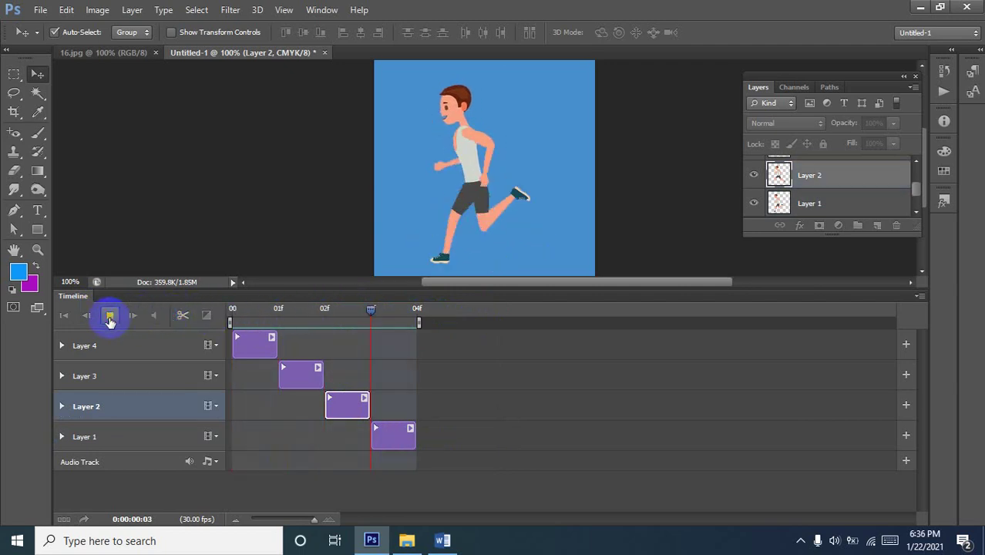
{"action": "left_click", "coordinate": [109, 316]}
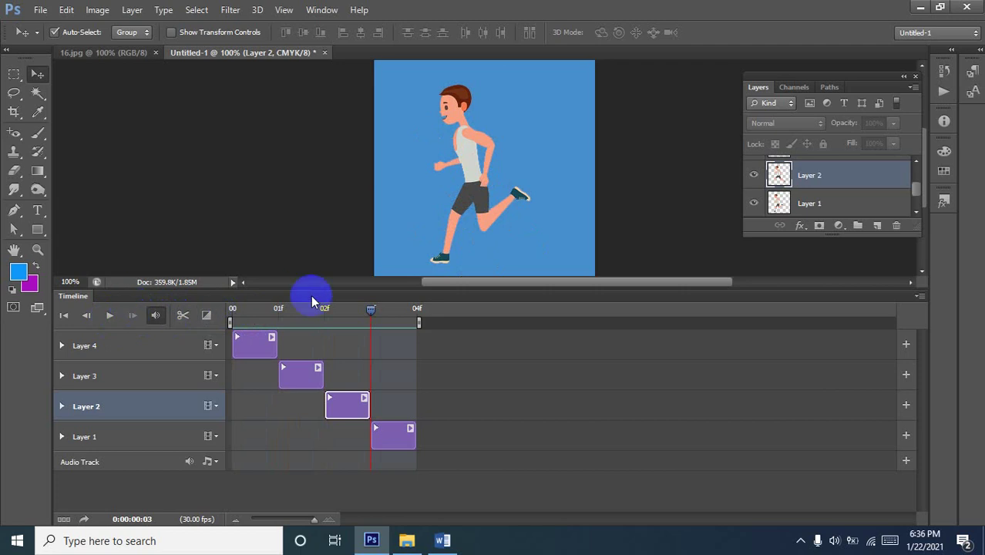
Export the animation for web as a GIF looping Forever, named 12, in the GD Class 10 batch 5th folder.
{"action": "left_click", "coordinate": [36, 13]}
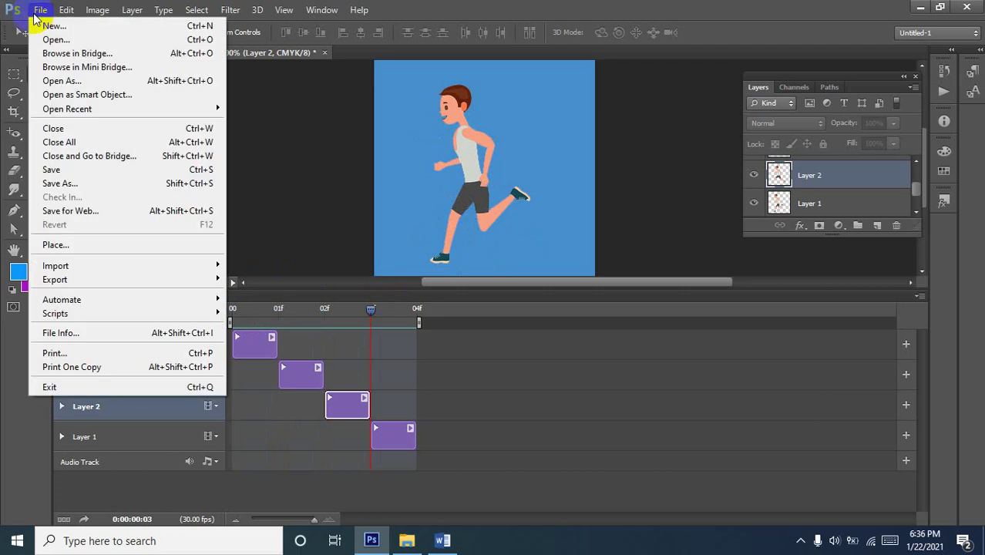
{"action": "left_click", "coordinate": [73, 209]}
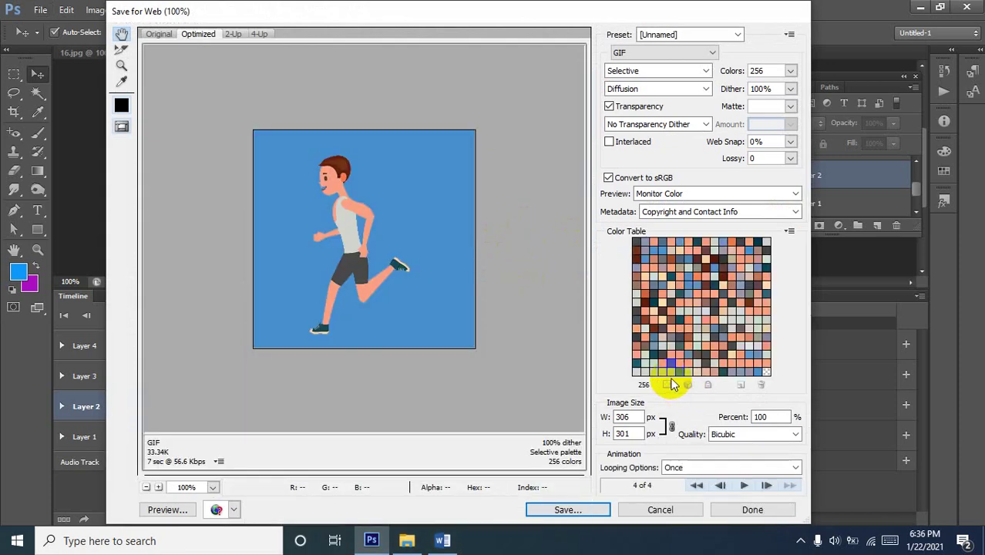
{"action": "left_click", "coordinate": [708, 467]}
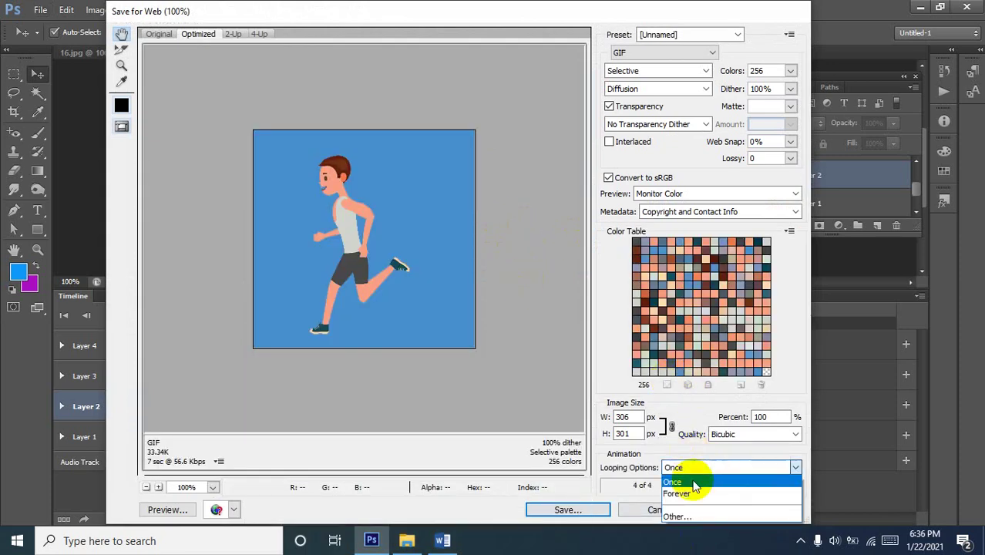
{"action": "left_click", "coordinate": [678, 493]}
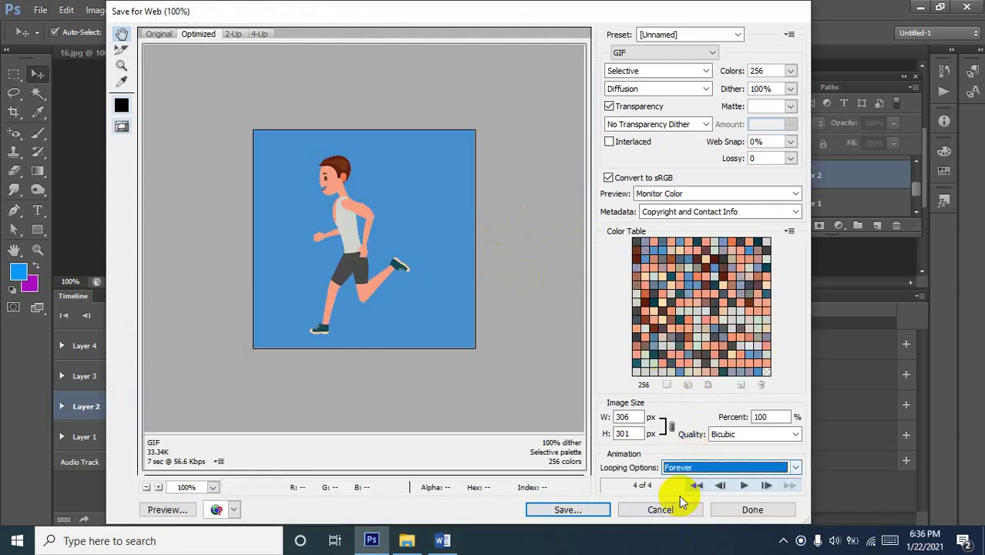
{"action": "left_click", "coordinate": [577, 515]}
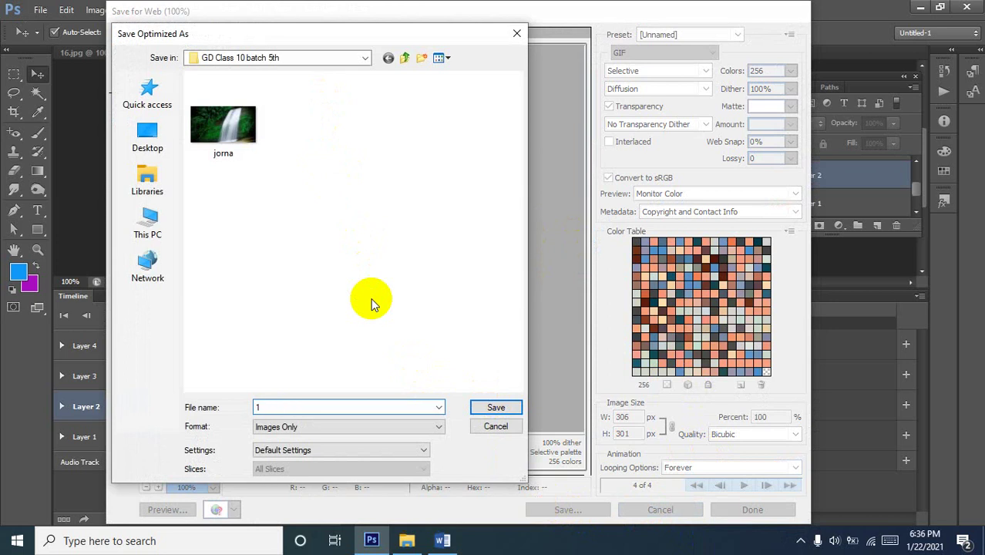
{"action": "left_click", "coordinate": [494, 408]}
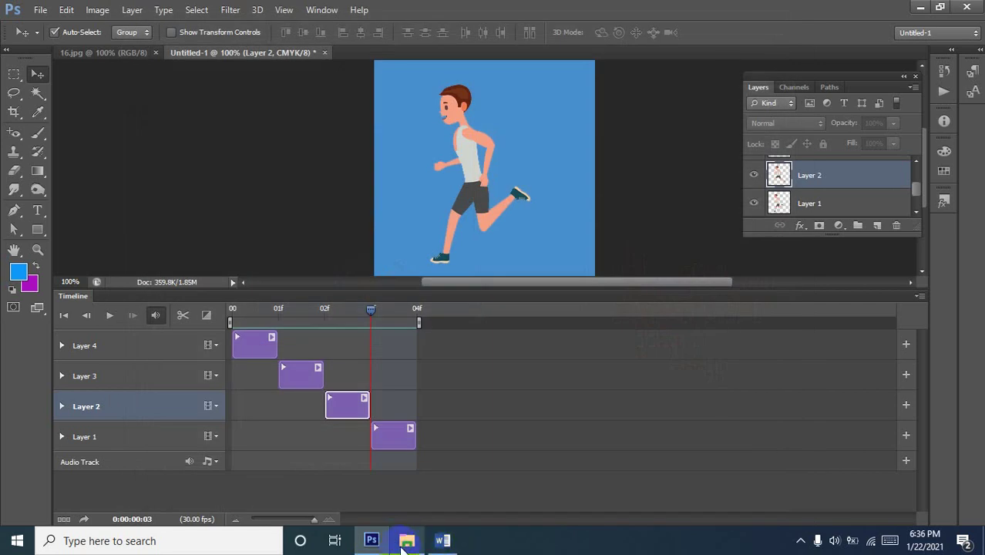
Switch to File Explorer, view the exported 12.gif from the GD Class 10 batch 5th folder and close the viewer.
{"action": "left_click", "coordinate": [406, 543]}
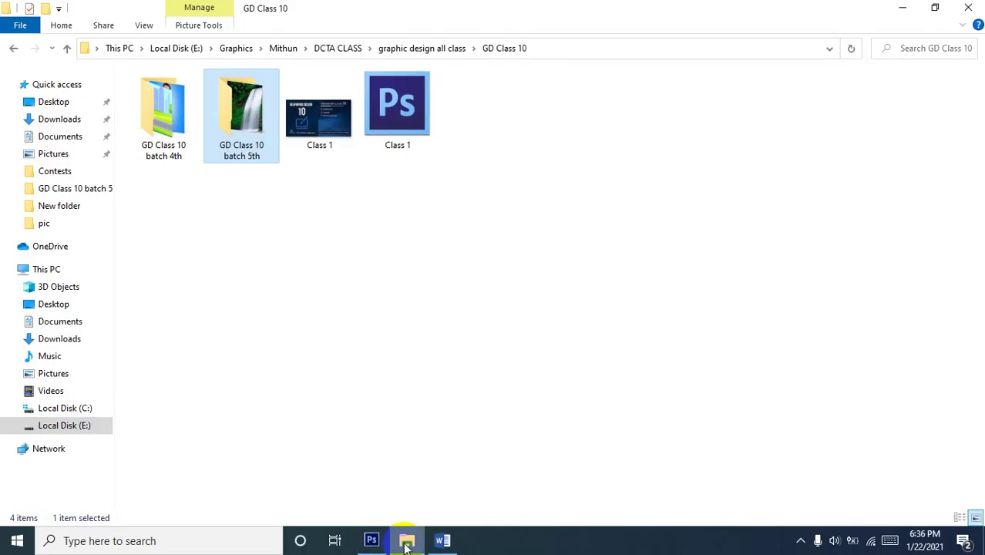
{"action": "double_click", "coordinate": [236, 121]}
{"action": "left_click", "coordinate": [177, 107]}
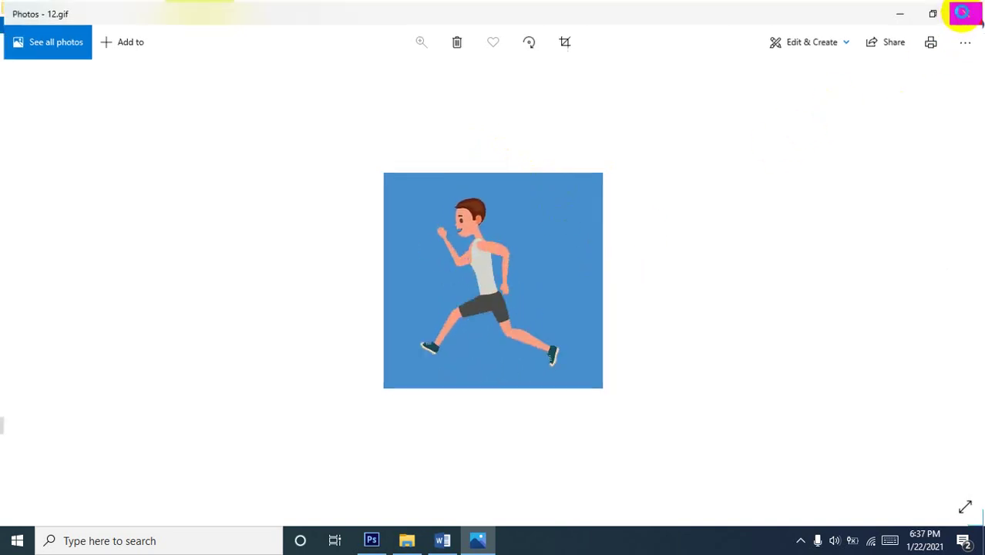
{"action": "left_click", "coordinate": [966, 15]}
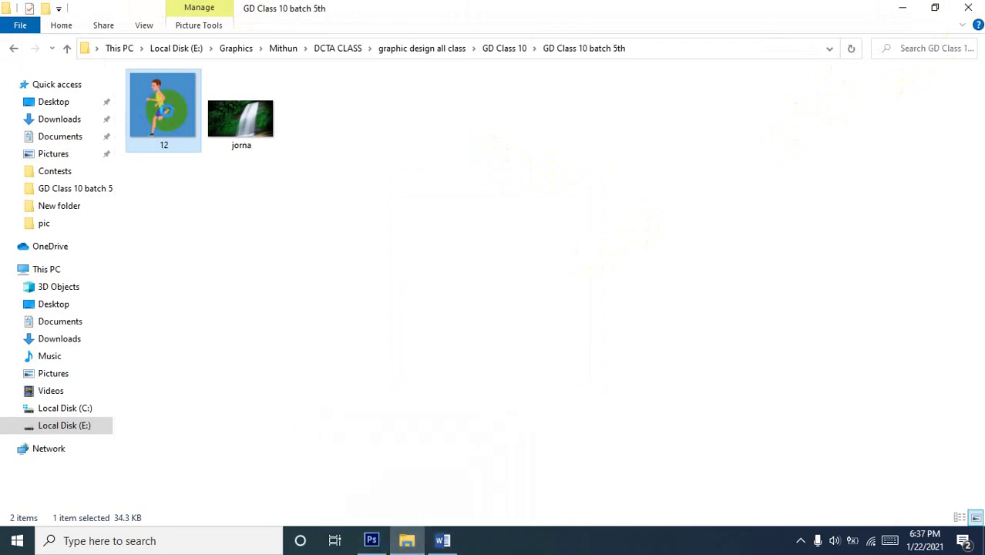
Delete the exported GIF 12 from the folder and switch back to Photoshop.
{"action": "right_click", "coordinate": [167, 111]}
{"action": "left_click", "coordinate": [225, 479]}
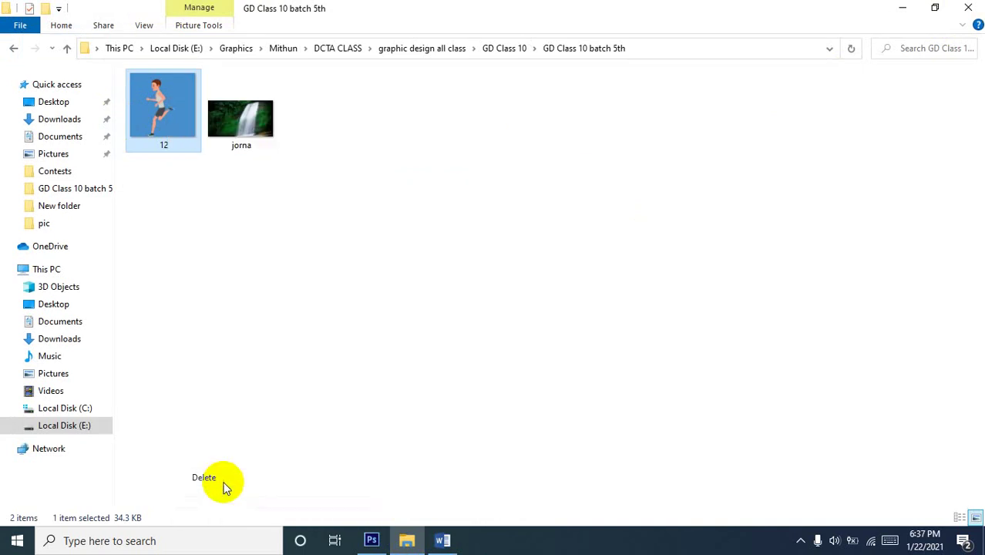
{"action": "left_click", "coordinate": [373, 540]}
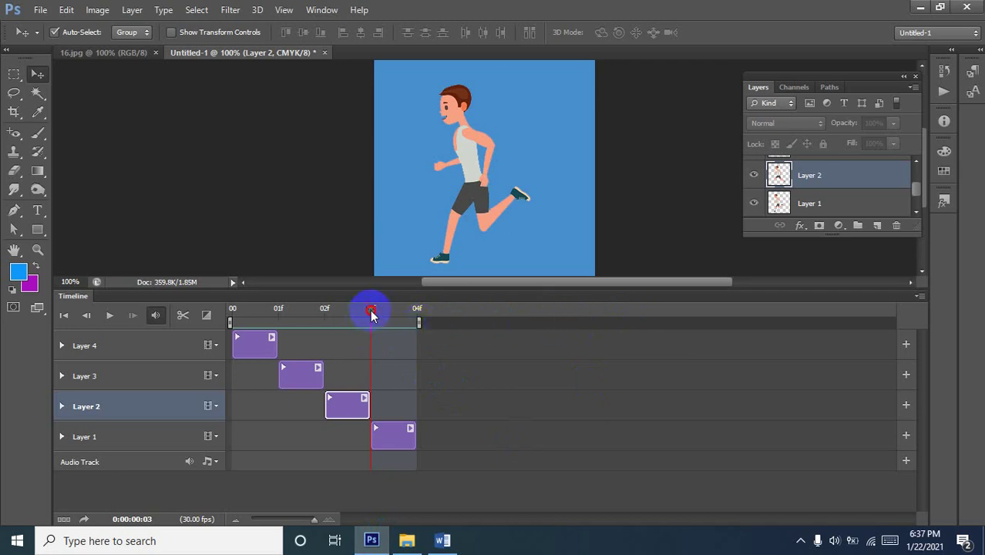
Try to extend the timeline beyond the end of the Layer 1 clip using the playhead and the work area end marker.
{"action": "left_click_drag", "start_coordinate": [370, 313], "coordinate": [232, 315]}
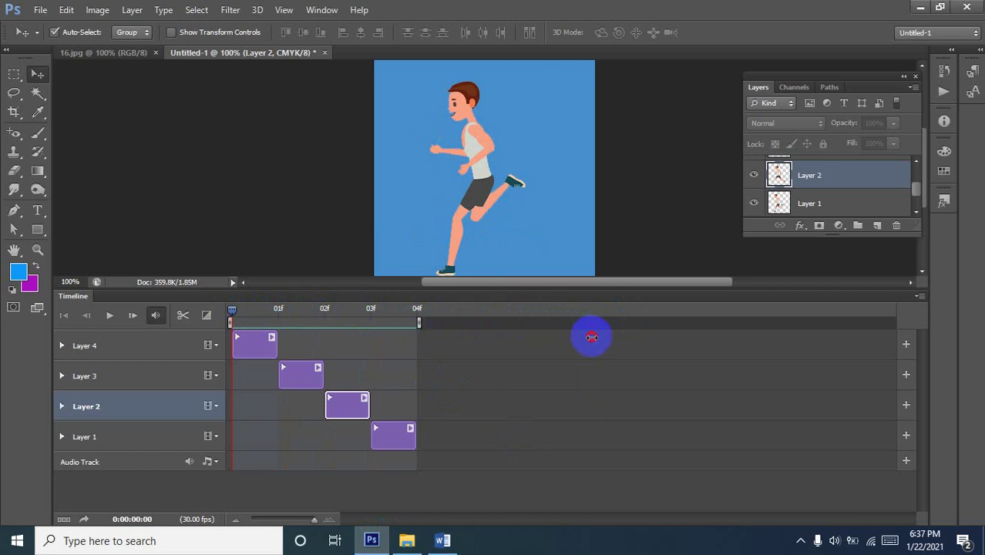
{"action": "left_click_drag", "start_coordinate": [313, 525], "coordinate": [295, 521]}
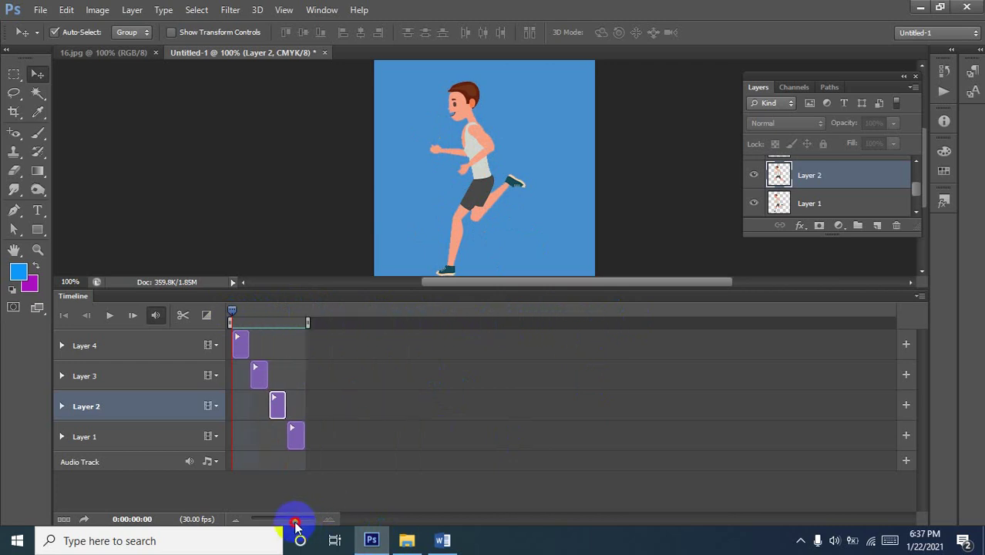
{"action": "left_click_drag", "start_coordinate": [236, 322], "coordinate": [308, 324]}
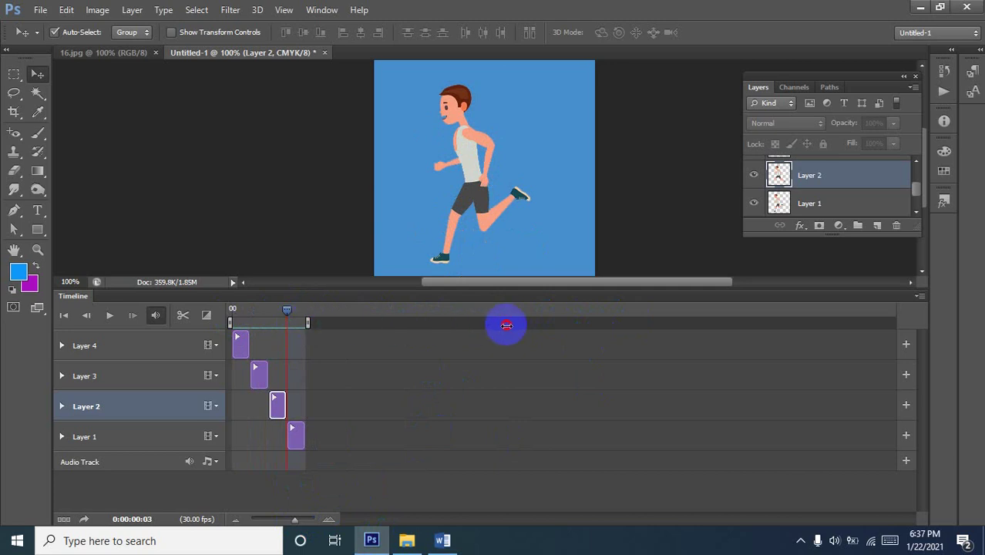
{"action": "left_click", "coordinate": [128, 347]}
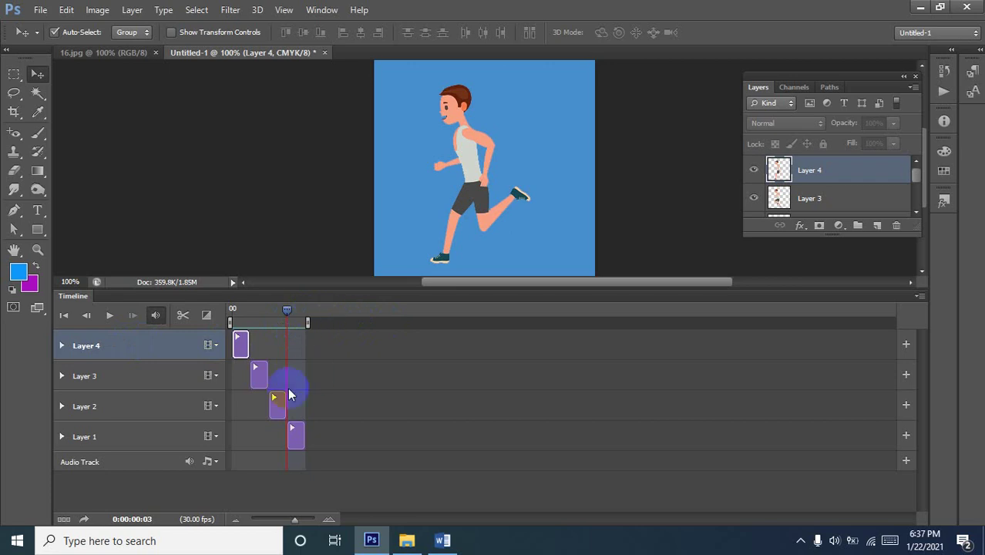
{"action": "left_click_drag", "start_coordinate": [285, 309], "coordinate": [425, 313]}
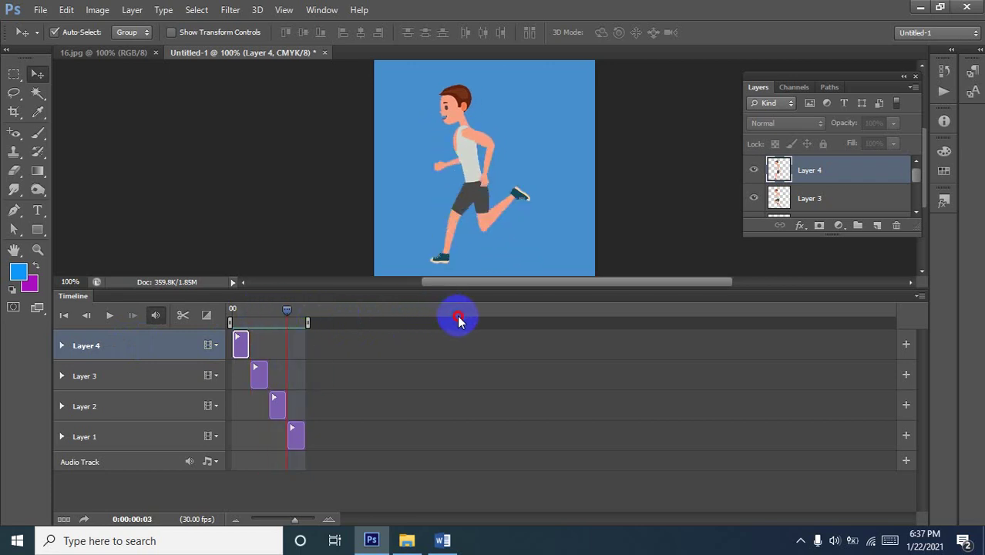
{"action": "left_click_drag", "start_coordinate": [290, 316], "coordinate": [216, 315]}
{"action": "left_click_drag", "start_coordinate": [313, 322], "coordinate": [423, 323]}
{"action": "left_click", "coordinate": [265, 378]}
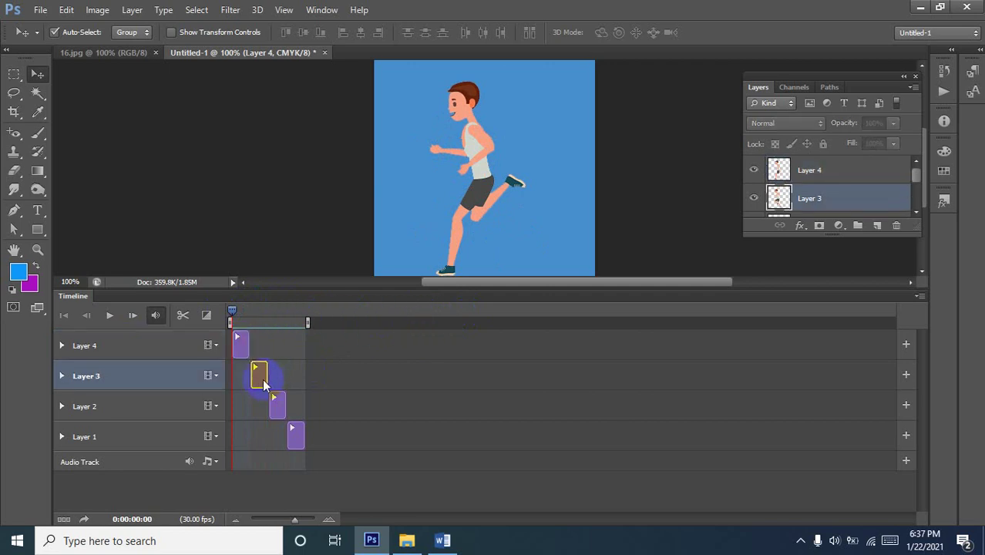
{"action": "left_click", "coordinate": [297, 435]}
{"action": "left_click", "coordinate": [291, 471]}
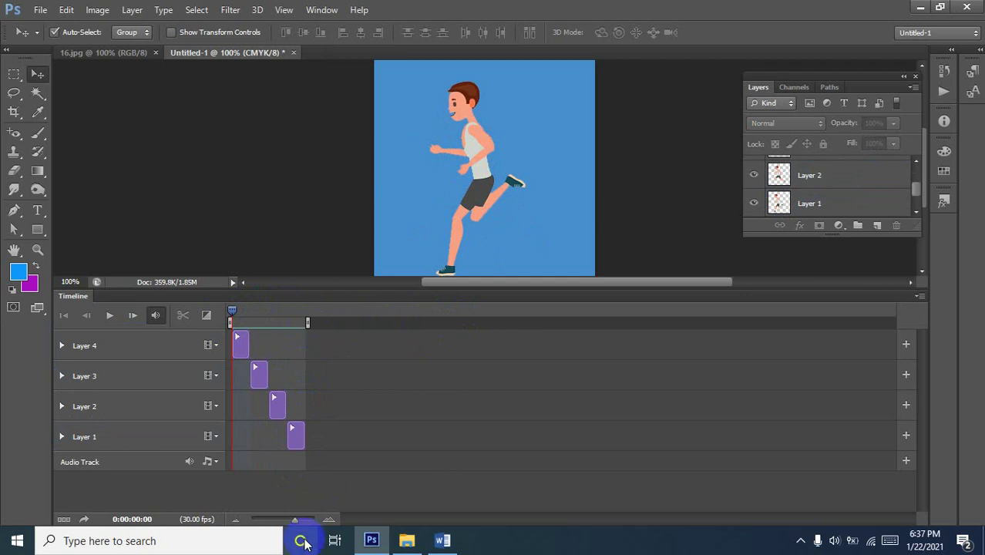
{"action": "left_click", "coordinate": [326, 519]}
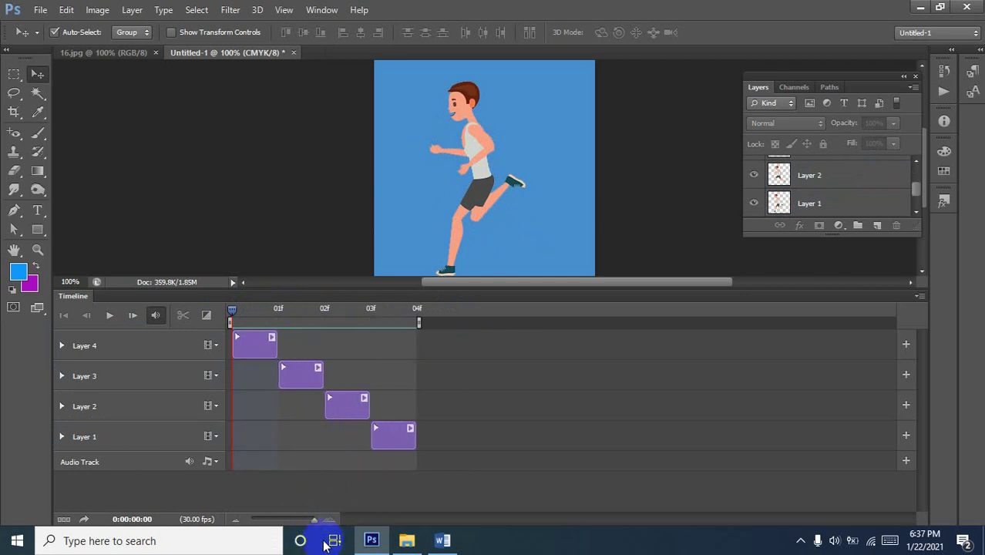
{"action": "key", "text": "alt+period"}
{"action": "key", "text": "space"}
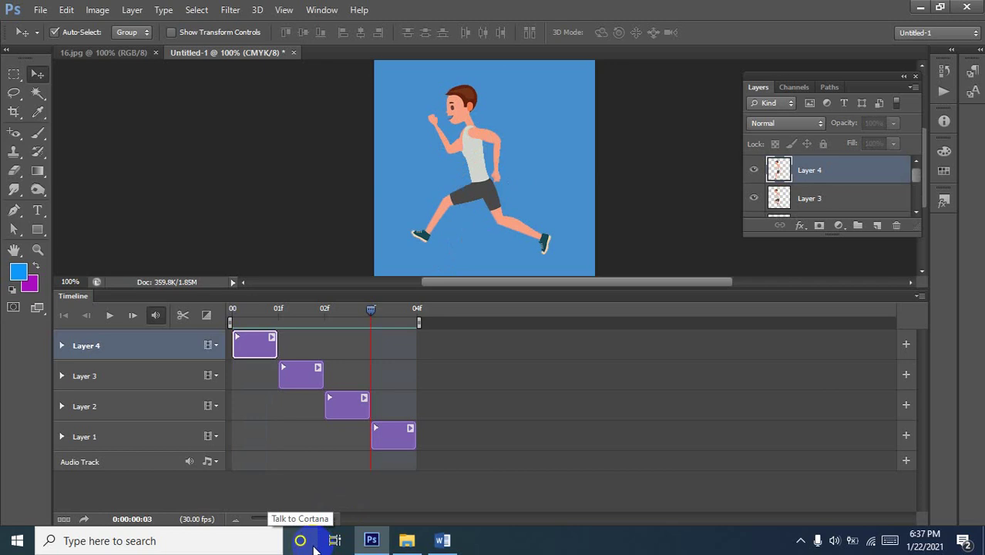
{"action": "key", "text": "alt+bracketleft"}
{"action": "key", "text": "alt+bracketleft"}
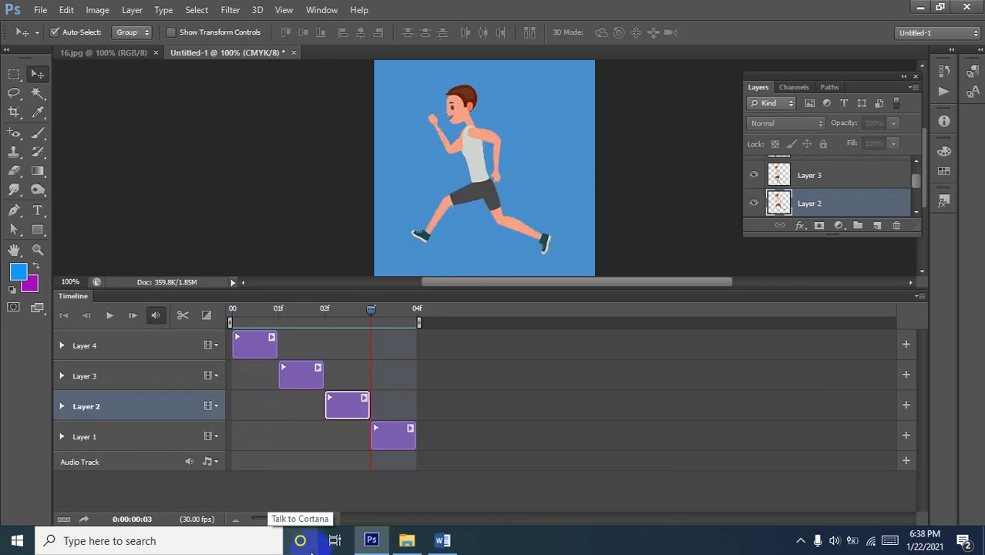
Undo the recent trims and moves of the Layer 1, Layer 2 and Layer 3 clips in the timeline.
{"action": "key", "text": "ctrl+alt+z"}
{"action": "key", "text": "ctrl+alt+z"}
{"action": "key", "text": "ctrl+alt+z"}
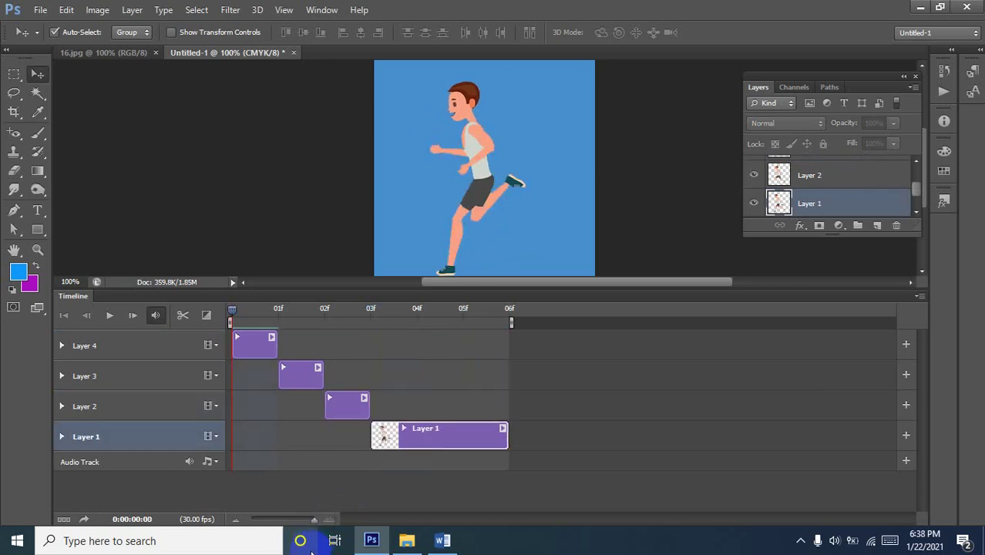
{"action": "key", "text": "ctrl+alt+z"}
{"action": "key", "text": "ctrl+alt+z"}
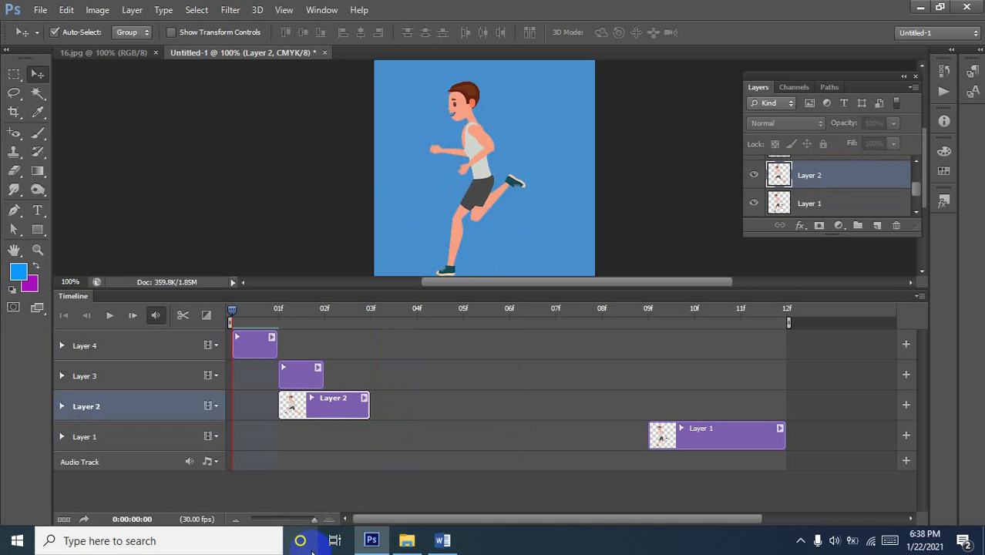
{"action": "key", "text": "ctrl+alt+z"}
{"action": "key", "text": "ctrl+alt+z"}
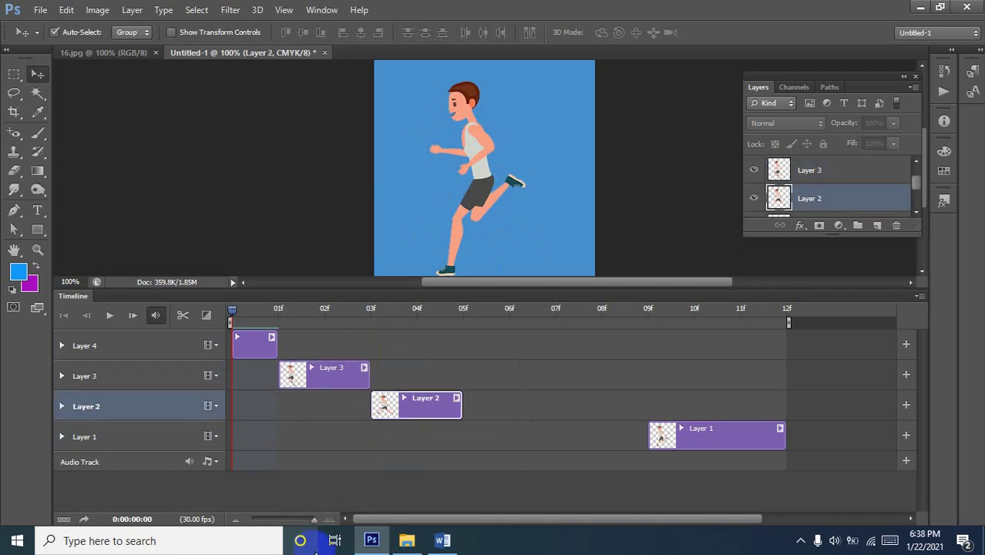
{"action": "key", "text": "ctrl+alt+z"}
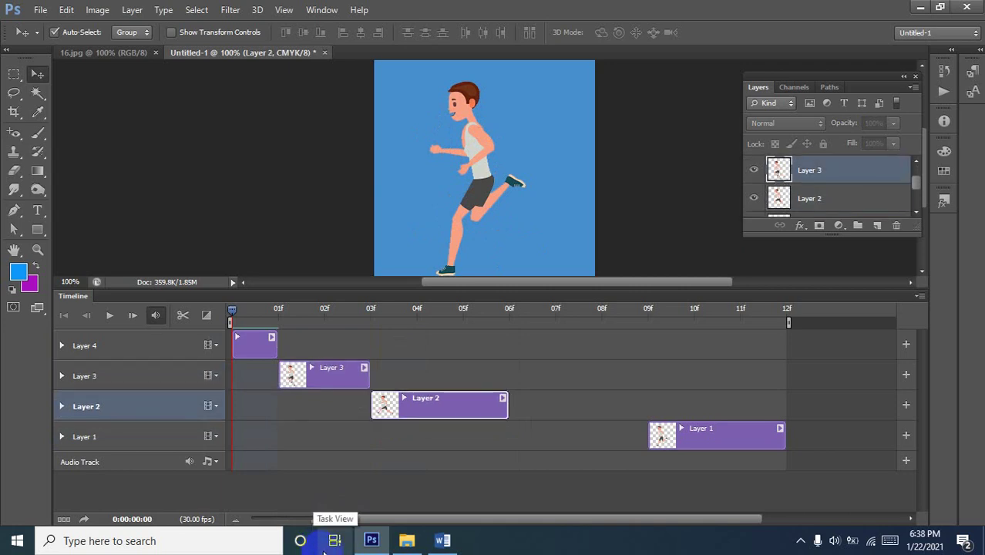
{"action": "key", "text": "ctrl+alt+z"}
{"action": "key", "text": "ctrl+alt+z"}
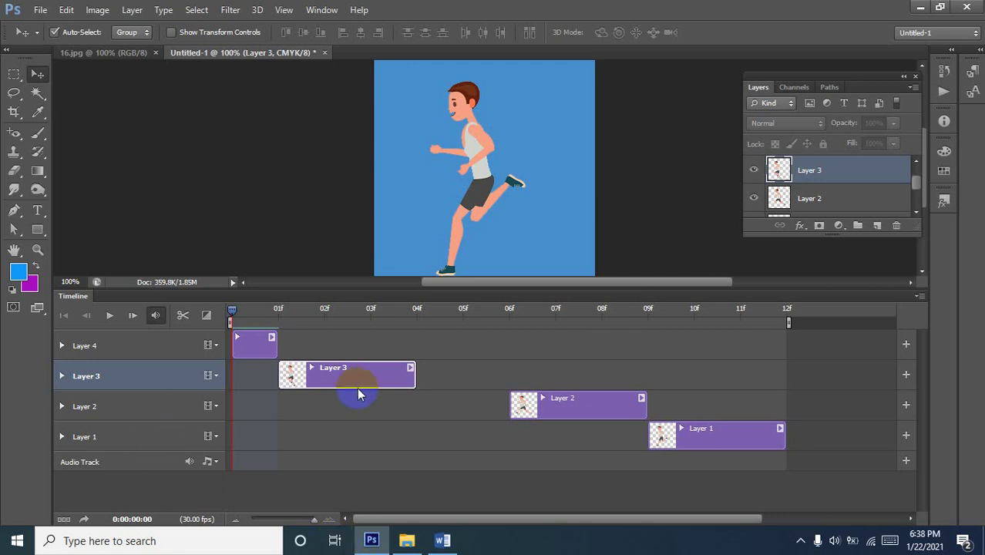
Move the Layer 3 clip to start at 03f, extend the Layer 4 clip to meet it, and preview the animation.
{"action": "left_click_drag", "start_coordinate": [356, 385], "coordinate": [463, 380]}
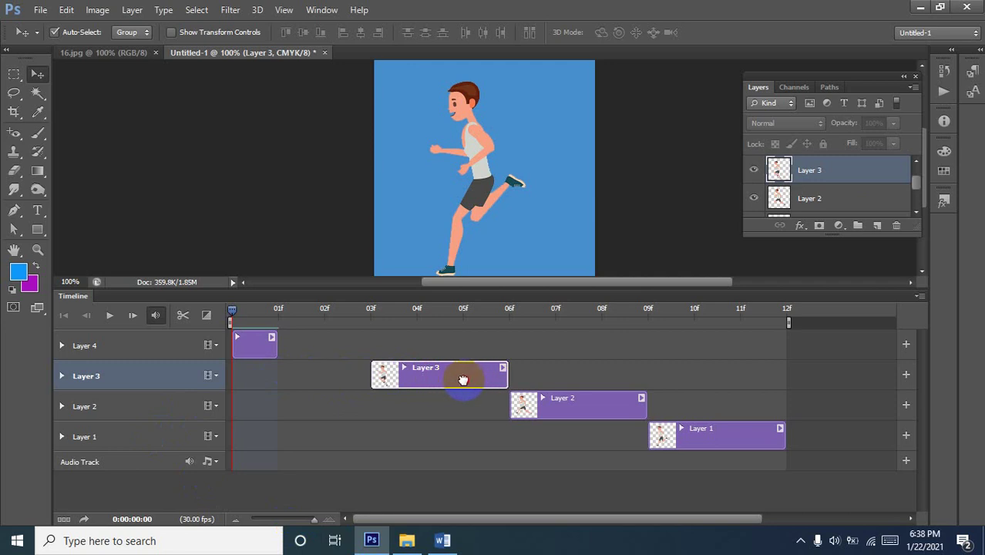
{"action": "left_click_drag", "start_coordinate": [273, 346], "coordinate": [379, 355]}
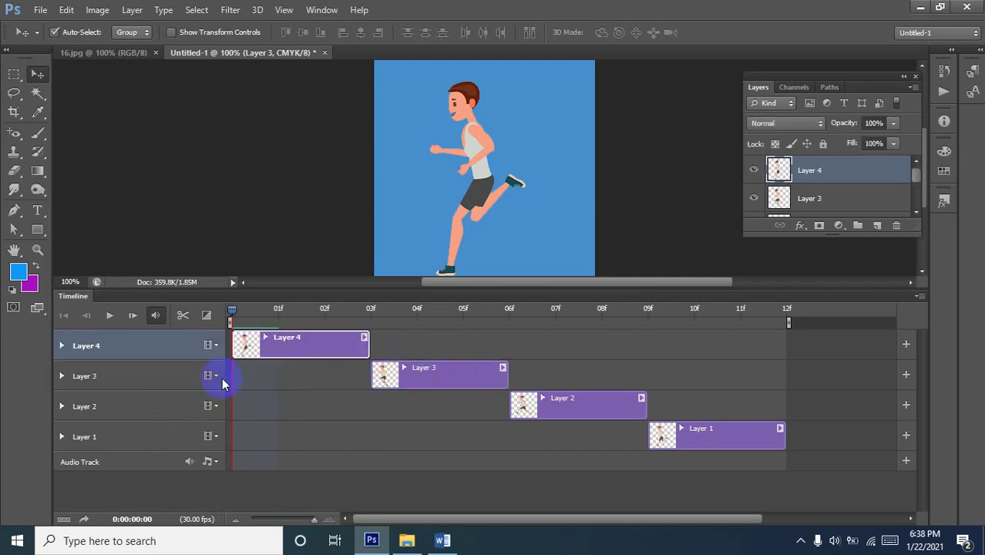
{"action": "left_click", "coordinate": [110, 317]}
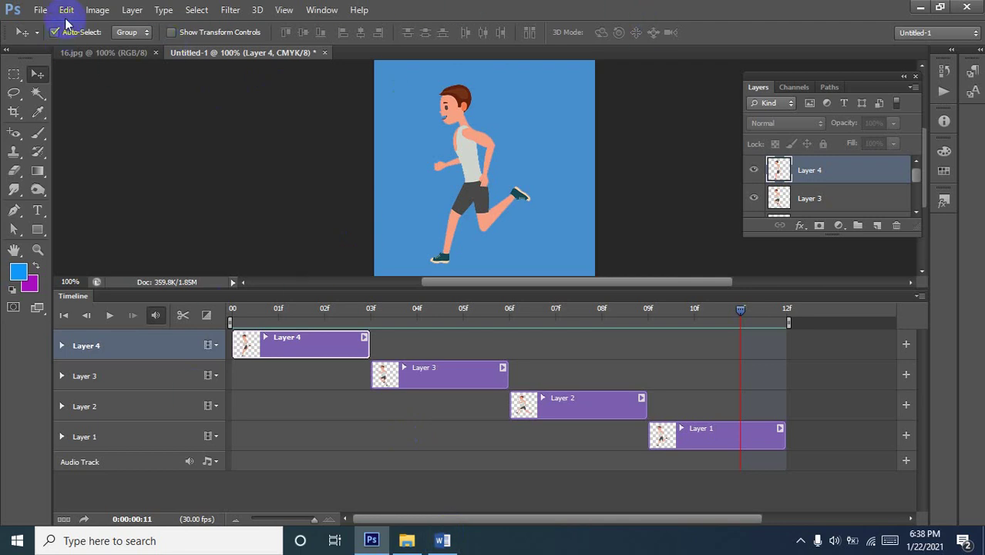
Export the animation for web as a GIF looping Forever, saved as 12 in the GD Class 10 batch 5th folder.
{"action": "left_click", "coordinate": [40, 9]}
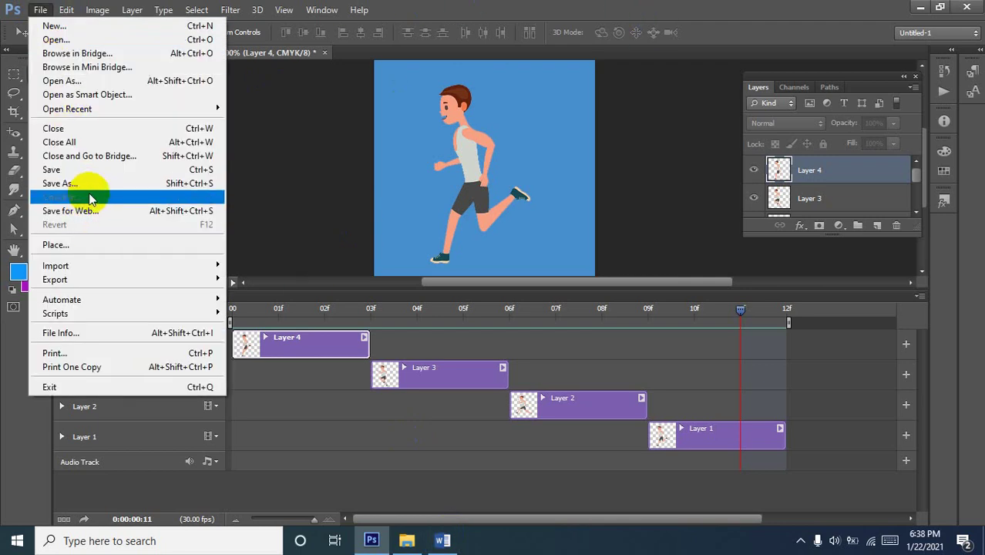
{"action": "left_click", "coordinate": [81, 210]}
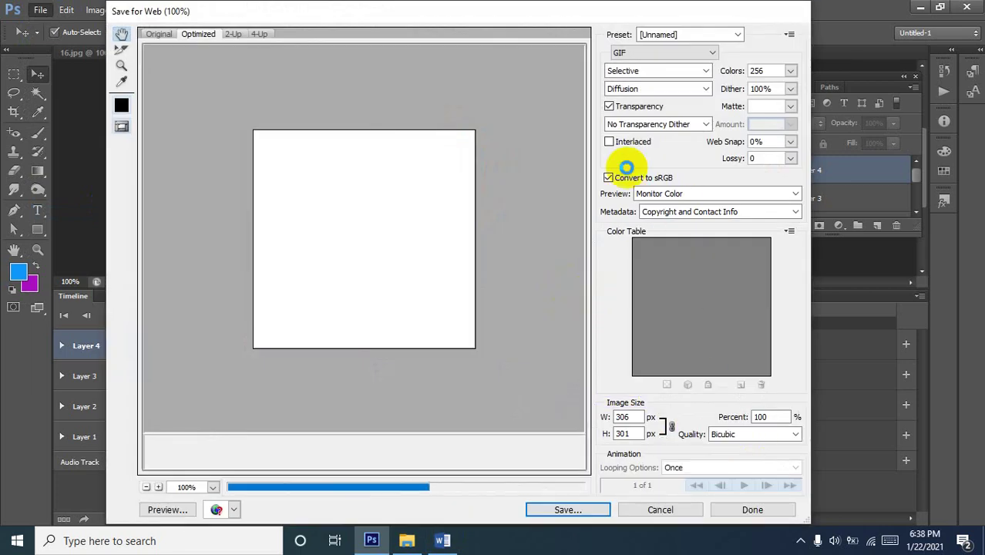
{"action": "left_click", "coordinate": [696, 467]}
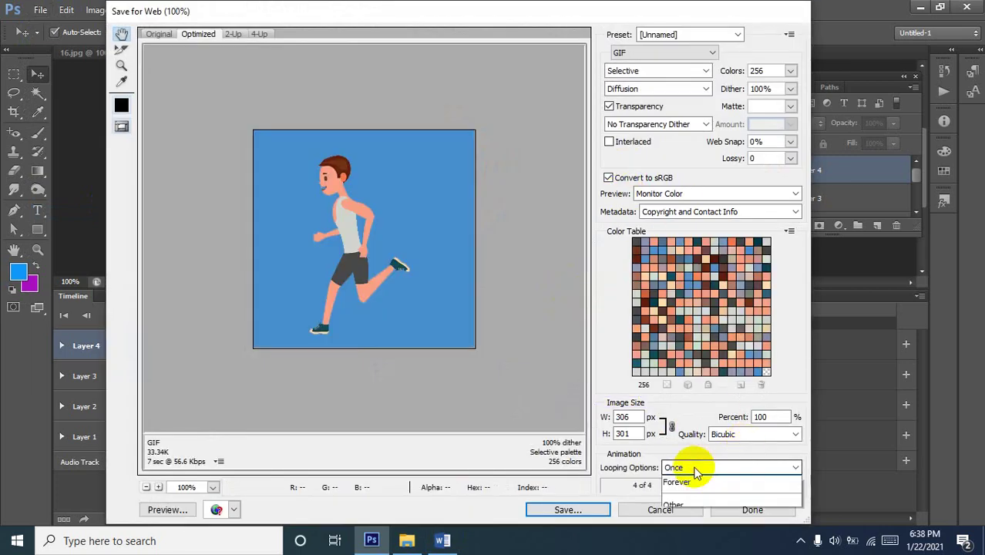
{"action": "left_click", "coordinate": [686, 495]}
{"action": "left_click", "coordinate": [590, 511]}
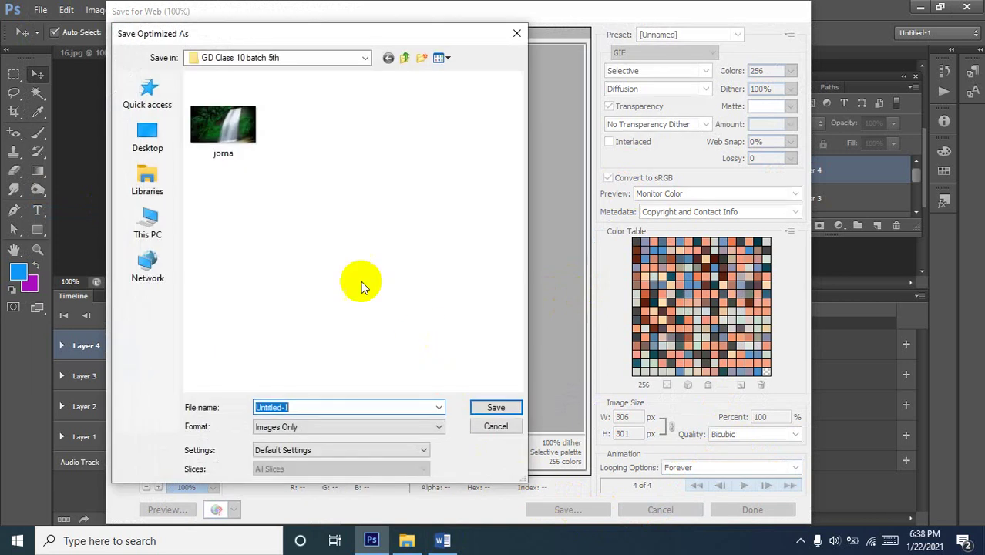
{"action": "type", "text": "12"}
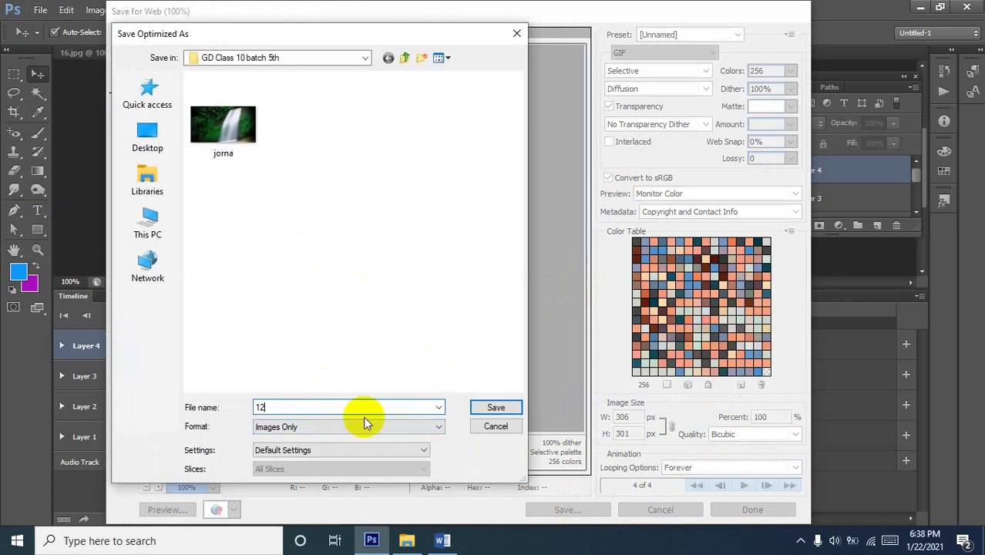
{"action": "left_click", "coordinate": [478, 408]}
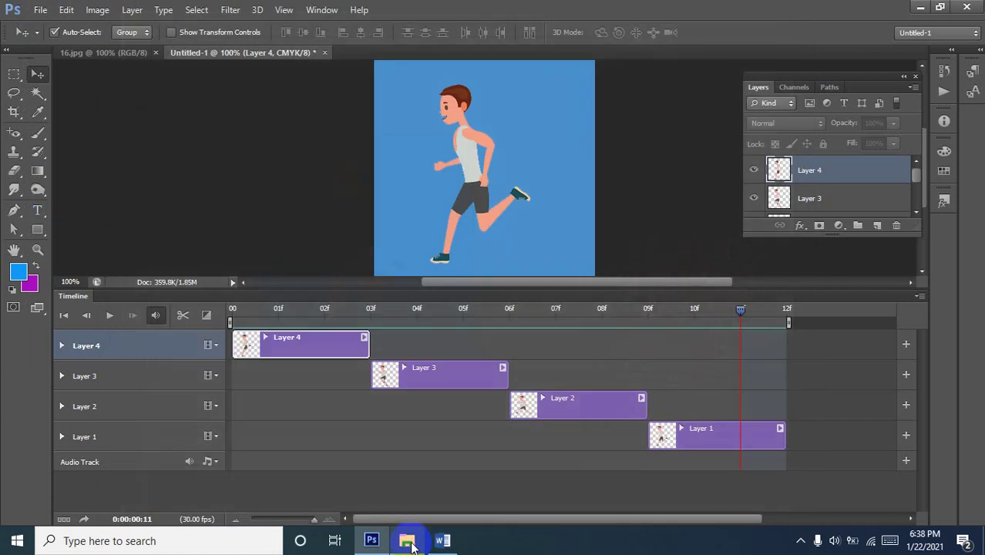
Switch to File Explorer, view the newly exported 12.gif, close the viewer and return to Photoshop.
{"action": "left_click", "coordinate": [408, 540]}
{"action": "left_click", "coordinate": [168, 108]}
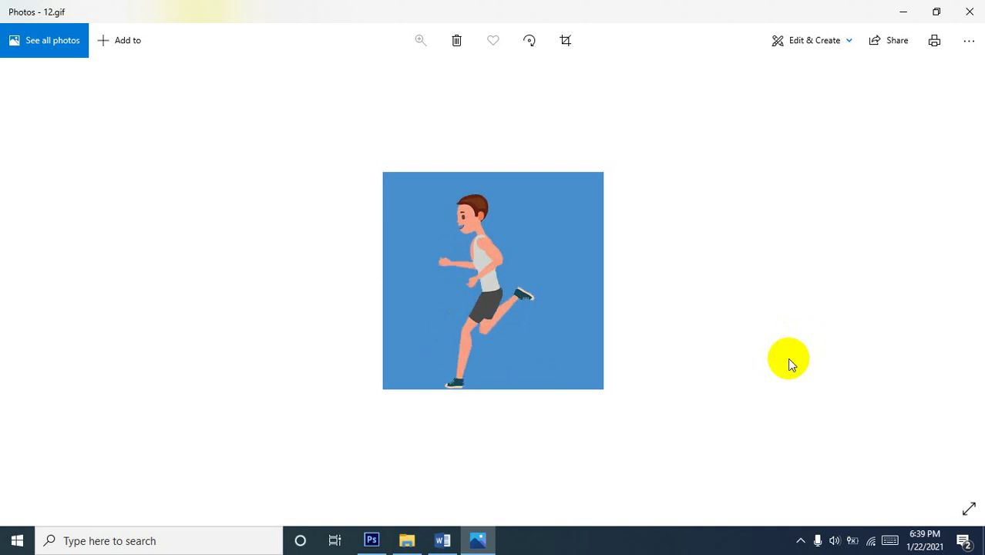
{"action": "left_click", "coordinate": [968, 10]}
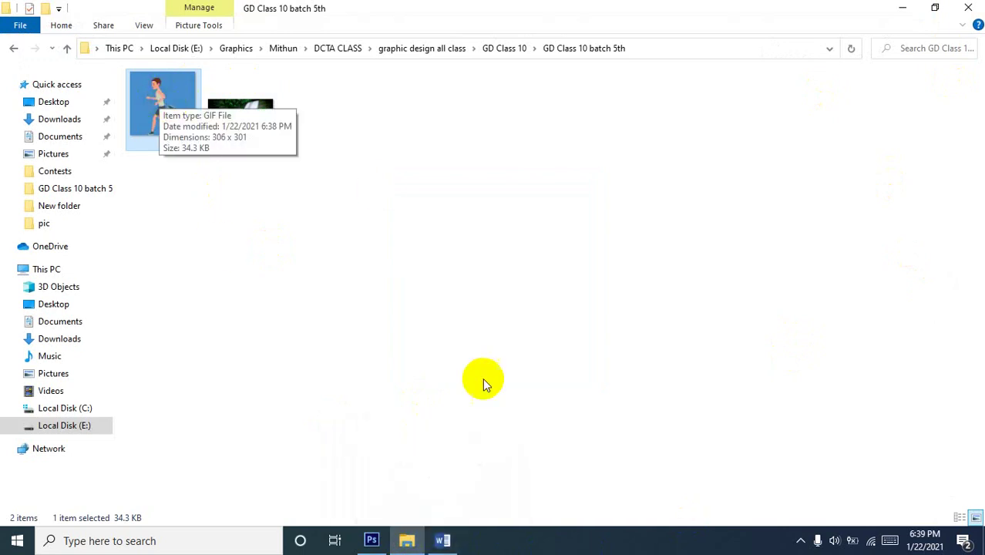
{"action": "left_click", "coordinate": [408, 544]}
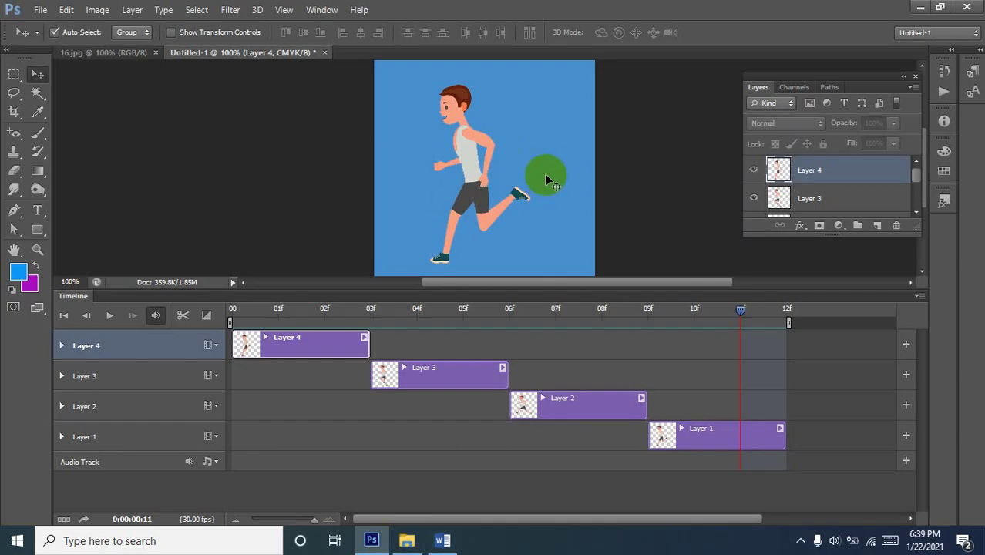
Open the mountain road landscape image 9 from the parent pic folder, one level above the current one.
{"action": "left_click", "coordinate": [531, 184]}
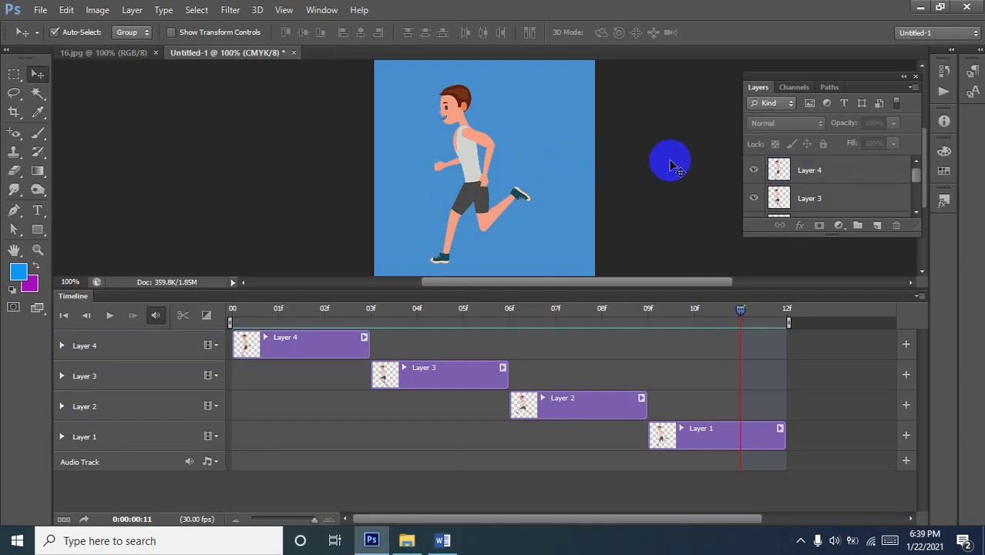
{"action": "scroll", "coordinate": [572, 158], "scroll_direction": "up", "scroll_amount": 1}
{"action": "scroll", "coordinate": [521, 183], "scroll_direction": "down", "scroll_amount": 3}
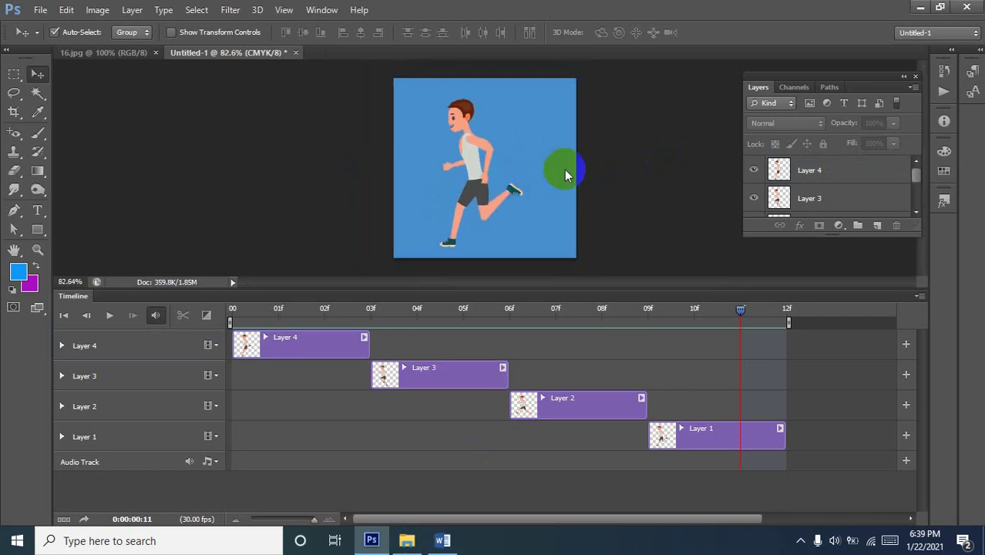
{"action": "key", "text": "ctrl+o"}
{"action": "scroll", "coordinate": [540, 255], "scroll_direction": "down", "scroll_amount": 2}
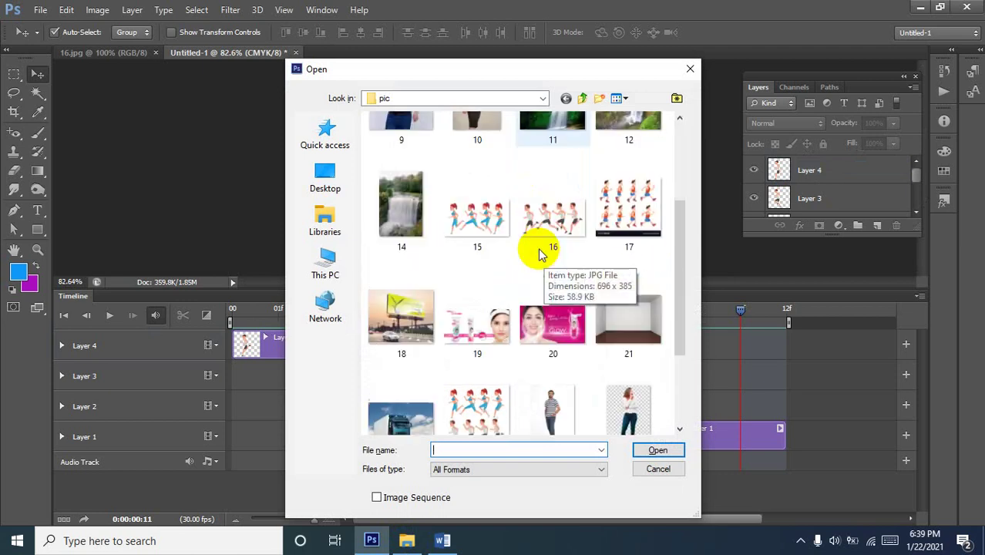
{"action": "scroll", "coordinate": [539, 254], "scroll_direction": "down", "scroll_amount": 2}
{"action": "scroll", "coordinate": [538, 253], "scroll_direction": "up", "scroll_amount": 4}
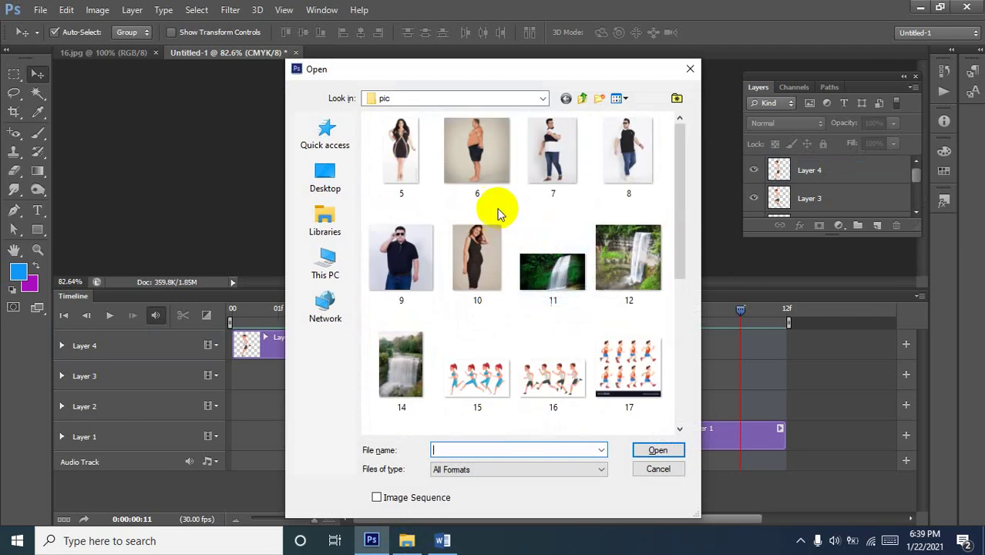
{"action": "left_click", "coordinate": [580, 99]}
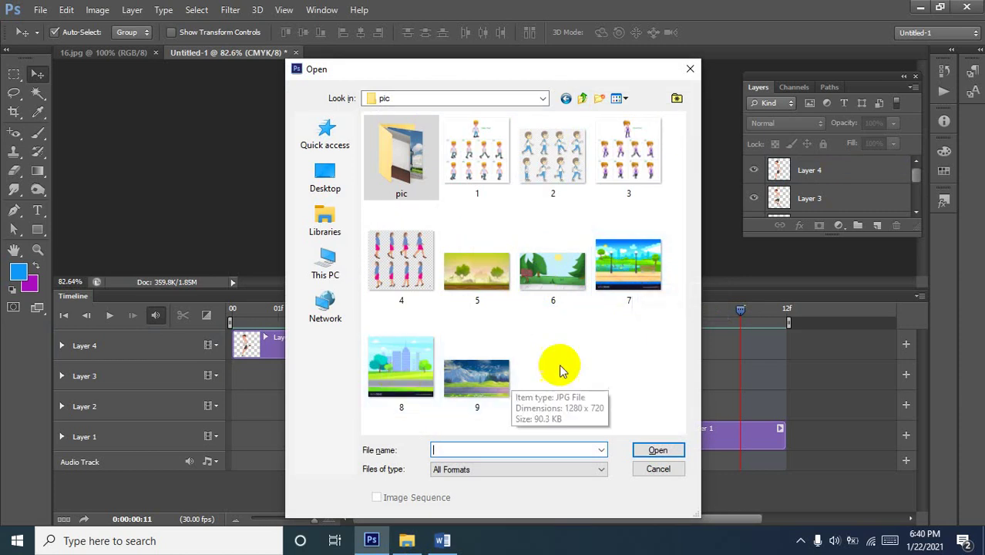
{"action": "left_click", "coordinate": [477, 383]}
{"action": "left_click", "coordinate": [657, 451]}
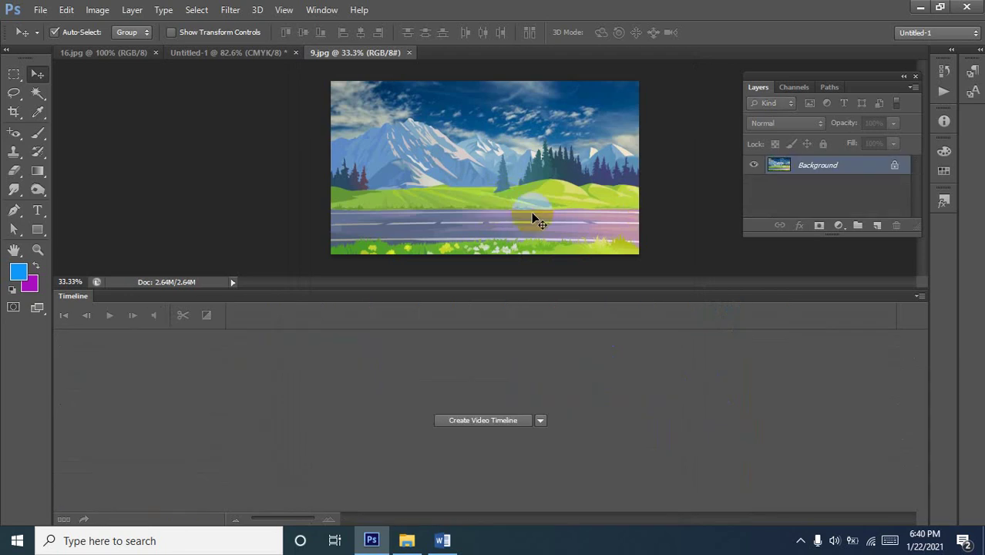
Try to move the locked background of 9.jpg with the Move tool.
{"action": "left_click", "coordinate": [502, 212]}
{"action": "left_click_drag", "start_coordinate": [502, 213], "coordinate": [478, 219]}
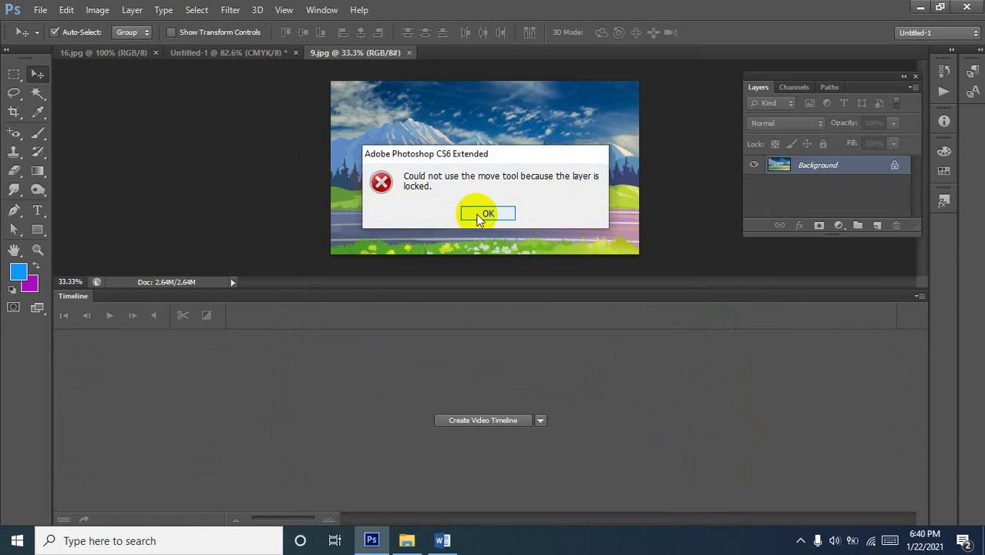
{"action": "left_click", "coordinate": [479, 214]}
Copy the entire 9.jpg landscape and paste it into Untitled-1 as a new layer.
{"action": "key", "text": "ctrl+a"}
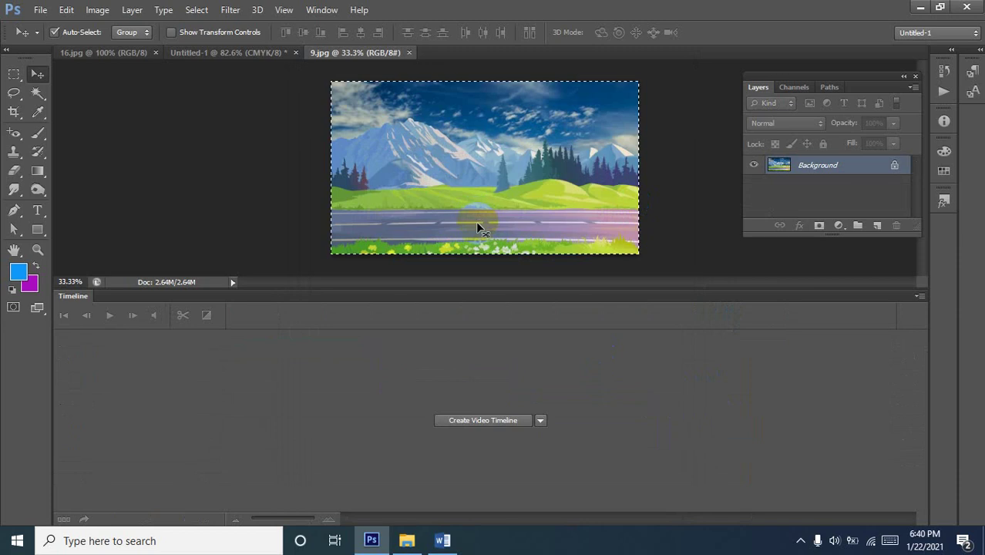
{"action": "left_click", "coordinate": [232, 58]}
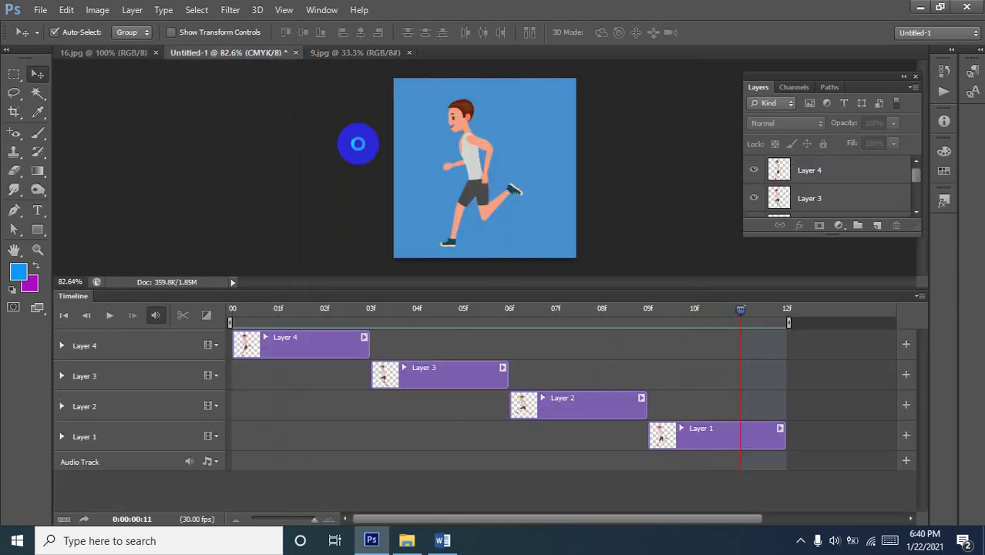
{"action": "key", "text": "ctrl+v"}
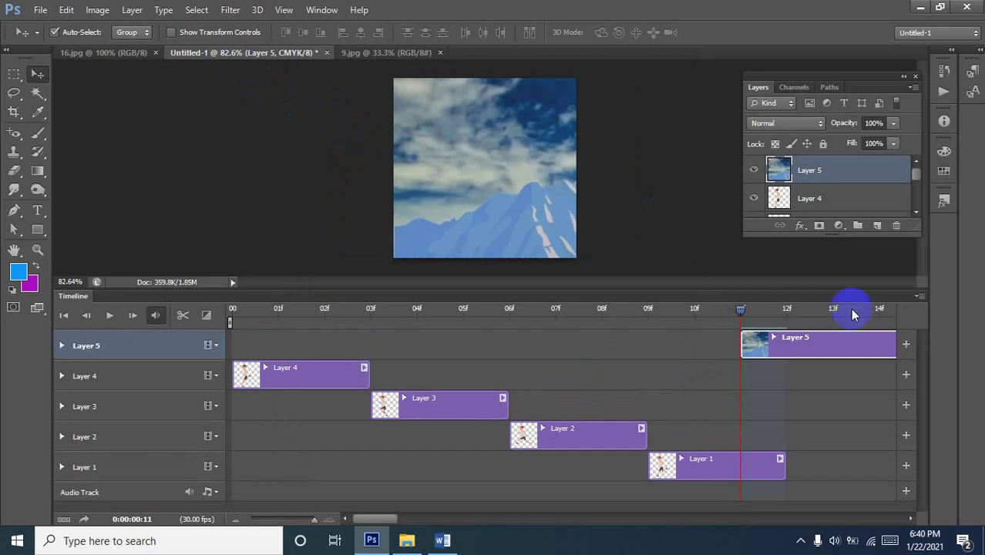
Shift the Layer 5 landscape clip back to cover the timeline's start and place Layer 5 directly below Layer 1.
{"action": "left_click_drag", "start_coordinate": [806, 348], "coordinate": [247, 339]}
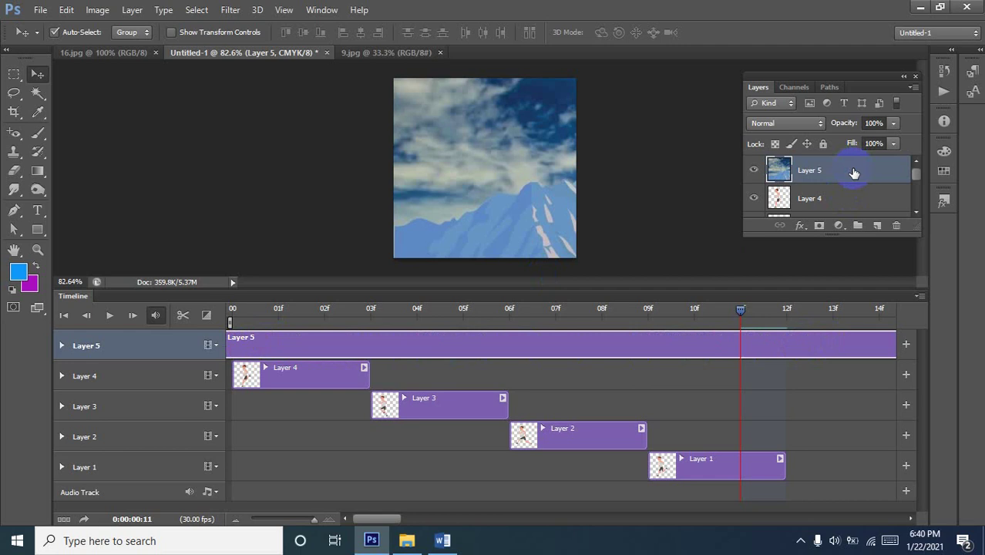
{"action": "left_click_drag", "start_coordinate": [854, 172], "coordinate": [826, 206]}
{"action": "scroll", "coordinate": [854, 202], "scroll_direction": "down", "scroll_amount": 1}
{"action": "scroll", "coordinate": [855, 202], "scroll_direction": "up", "scroll_amount": 1}
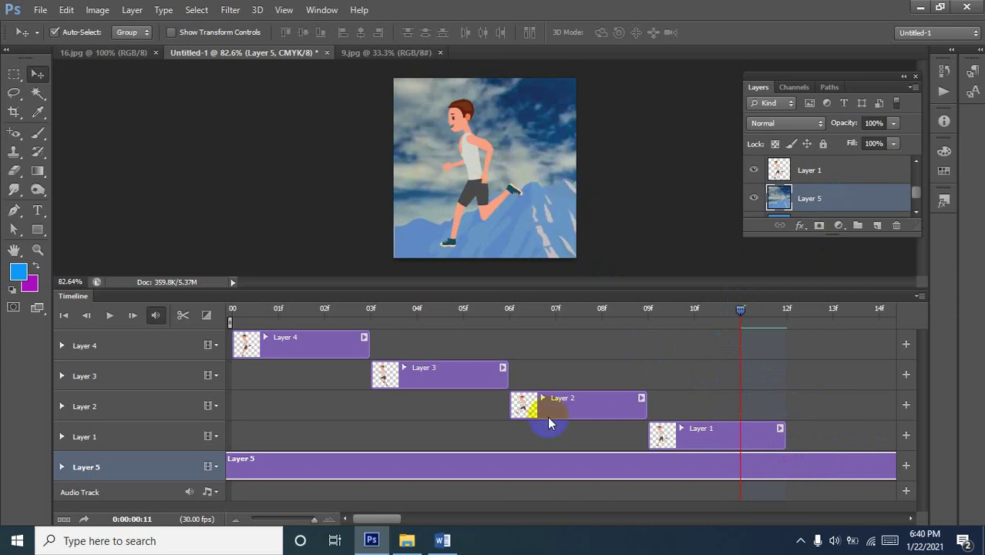
Enlarge the Untitled-1 canvas with the Crop tool so it covers the entire Layer 5 landscape.
{"action": "left_click", "coordinate": [506, 168], "text": "alt"}
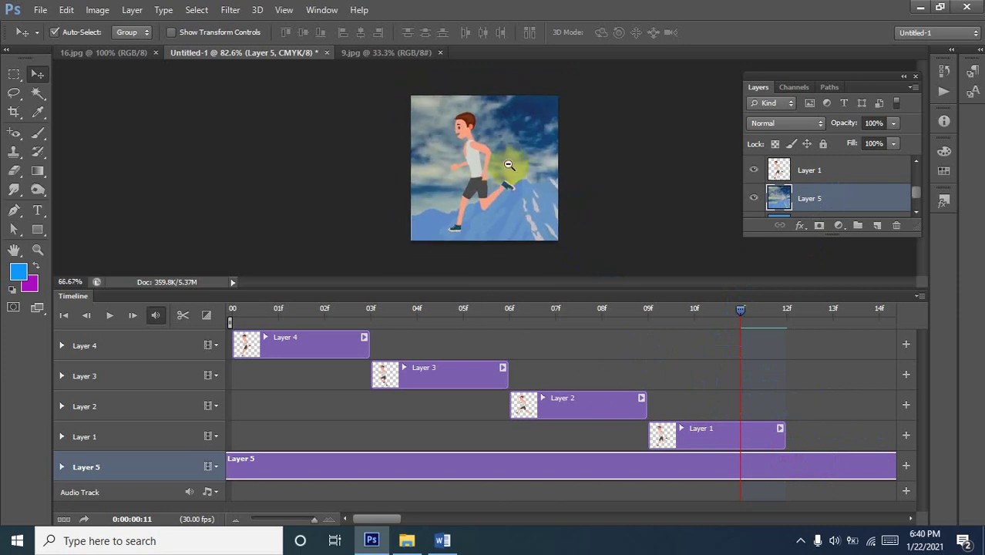
{"action": "left_click", "coordinate": [613, 188], "text": "alt"}
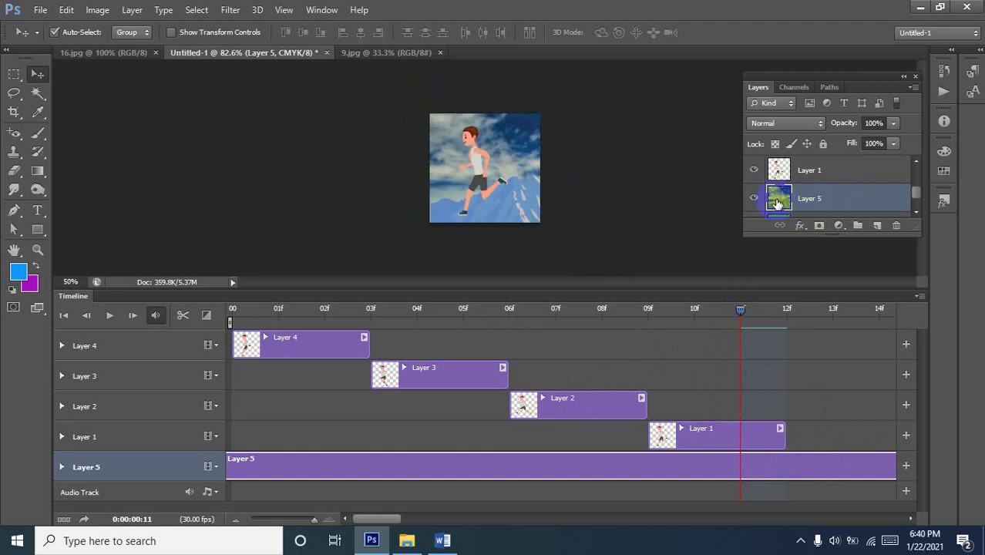
{"action": "left_click", "coordinate": [13, 112]}
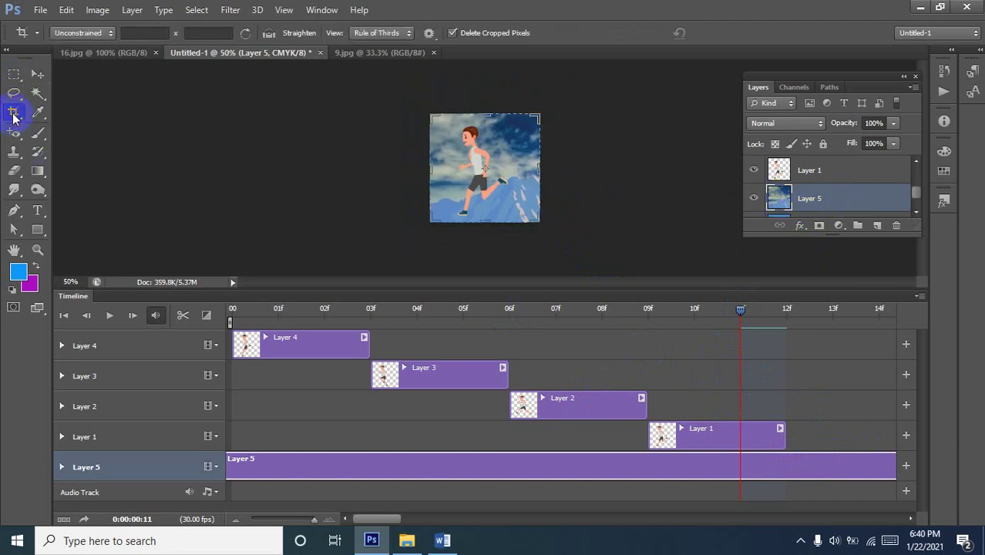
{"action": "mouse_move", "coordinate": [434, 166]}
{"action": "left_mouse_down"}
{"action": "mouse_move", "coordinate": [373, 165]}
{"action": "mouse_move", "coordinate": [437, 167]}
{"action": "mouse_move", "coordinate": [429, 166]}
{"action": "left_mouse_up"}
{"action": "key", "text": "ctrl+minus"}
{"action": "key", "text": "ctrl+minus"}
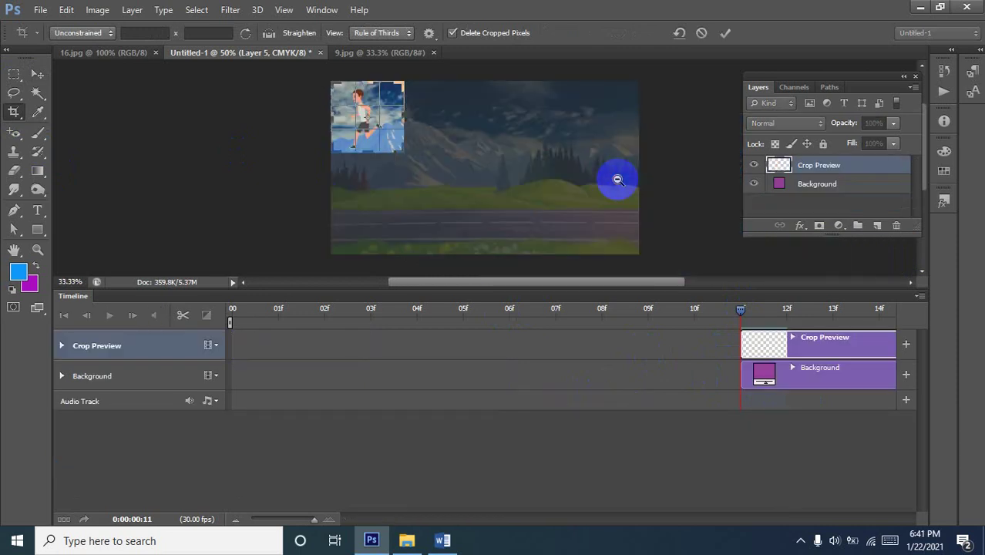
{"action": "left_click_drag", "start_coordinate": [510, 196], "coordinate": [598, 225]}
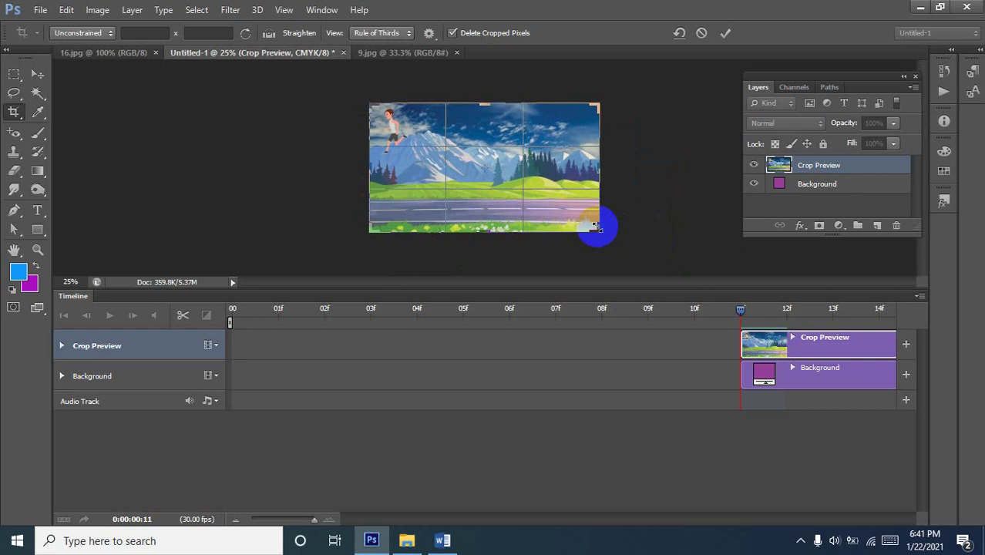
{"action": "left_click", "coordinate": [523, 234]}
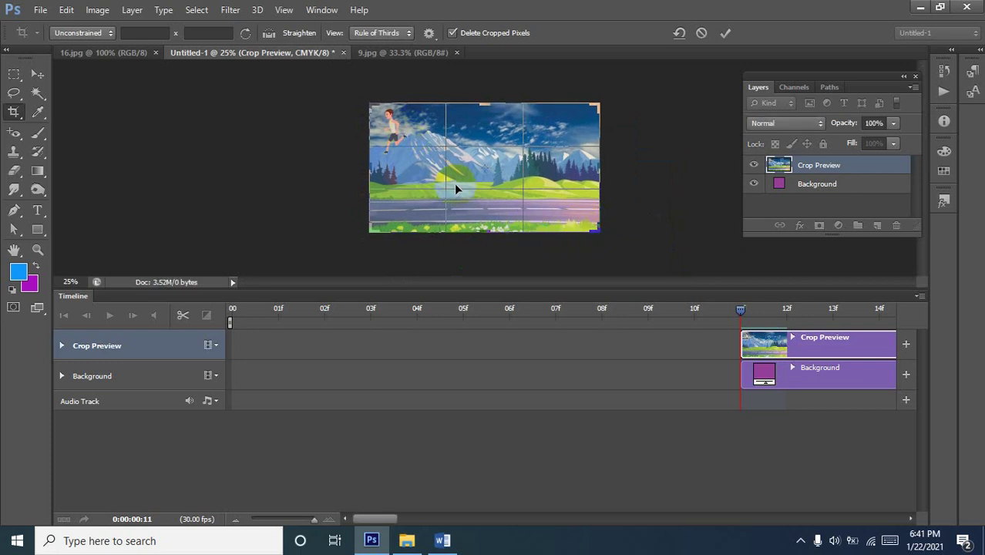
{"action": "key", "text": "Return"}
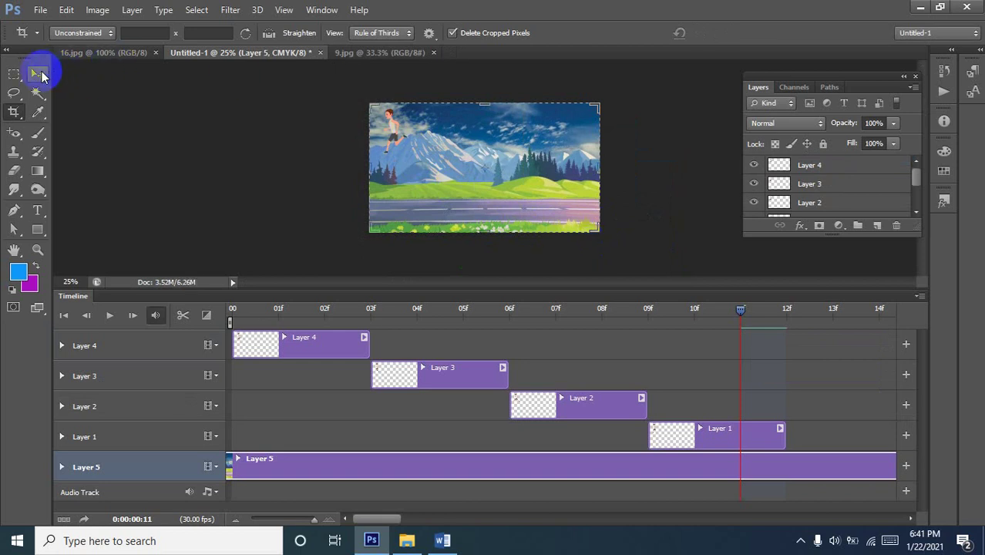
Move the Layer 1 runner from the sky onto the right end of the road.
{"action": "left_click", "coordinate": [39, 74]}
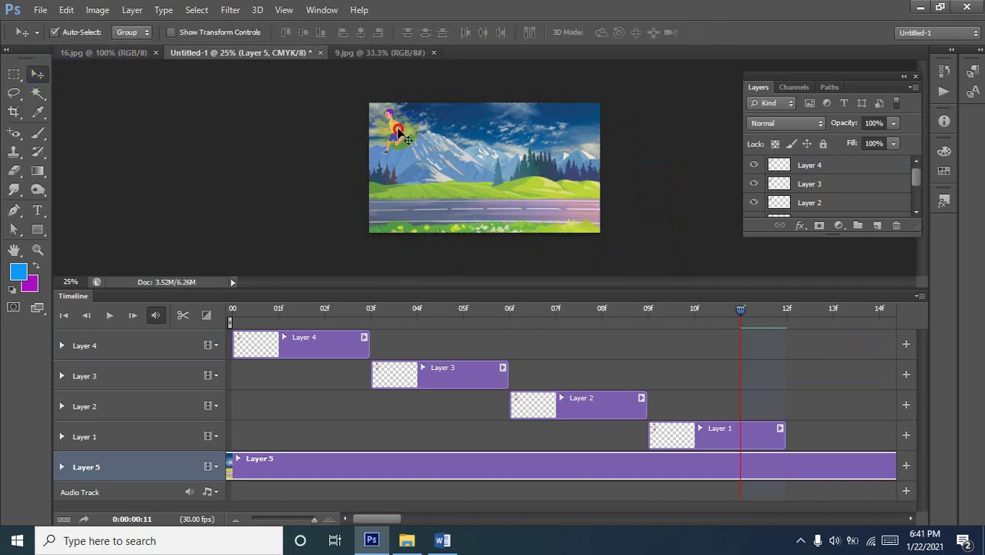
{"action": "left_click_drag", "start_coordinate": [400, 133], "coordinate": [573, 186]}
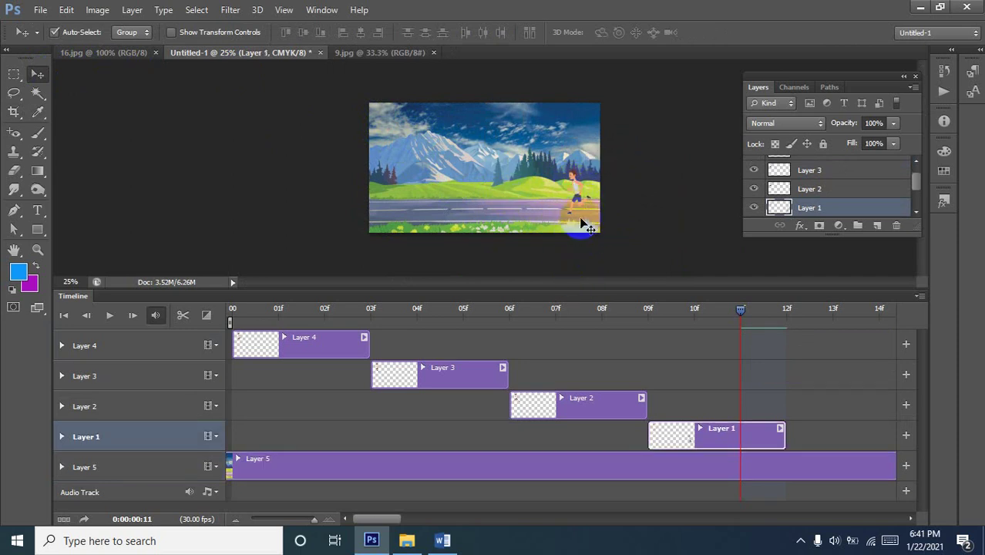
{"action": "left_click", "coordinate": [672, 428]}
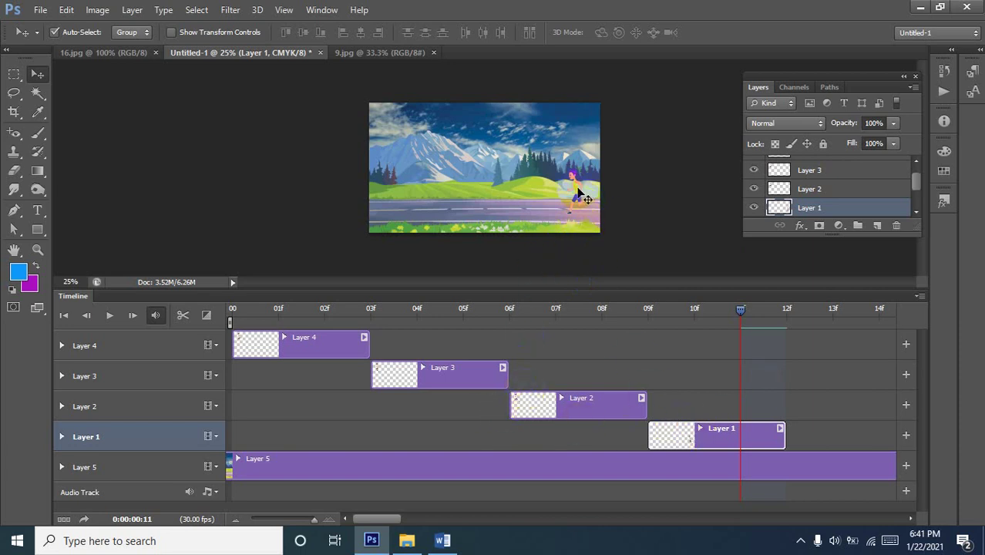
{"action": "left_click_drag", "start_coordinate": [585, 199], "coordinate": [600, 205]}
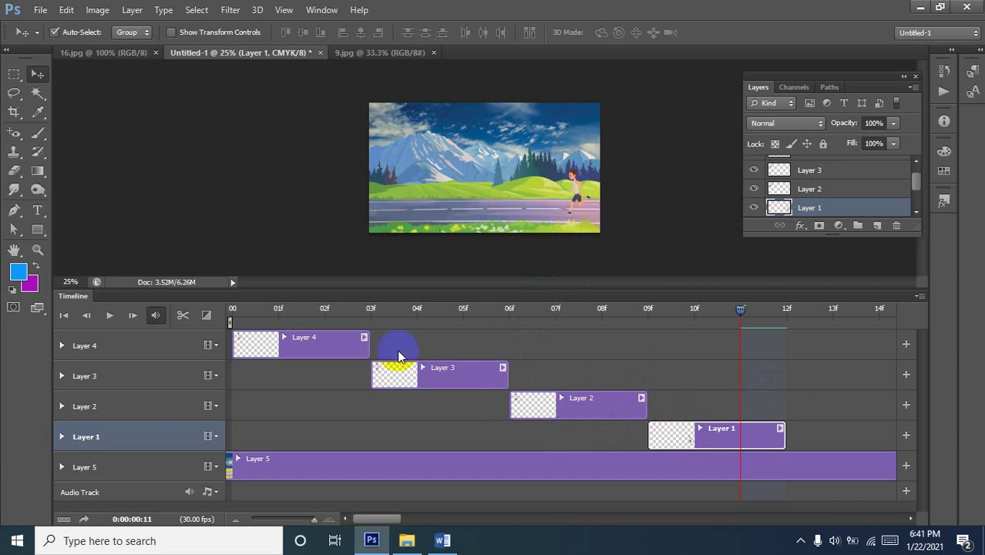
At frame 8, move the Layer 2 runner onto the road, a short distance left of the Layer 1 runner's position.
{"action": "left_click", "coordinate": [290, 351]}
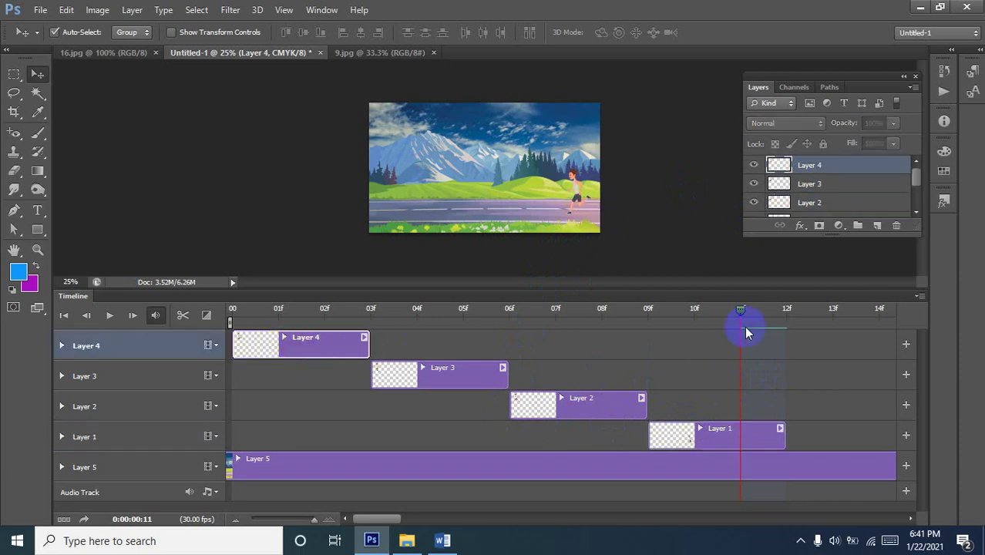
{"action": "left_click_drag", "start_coordinate": [740, 316], "coordinate": [327, 306]}
{"action": "left_click_drag", "start_coordinate": [410, 309], "coordinate": [653, 333]}
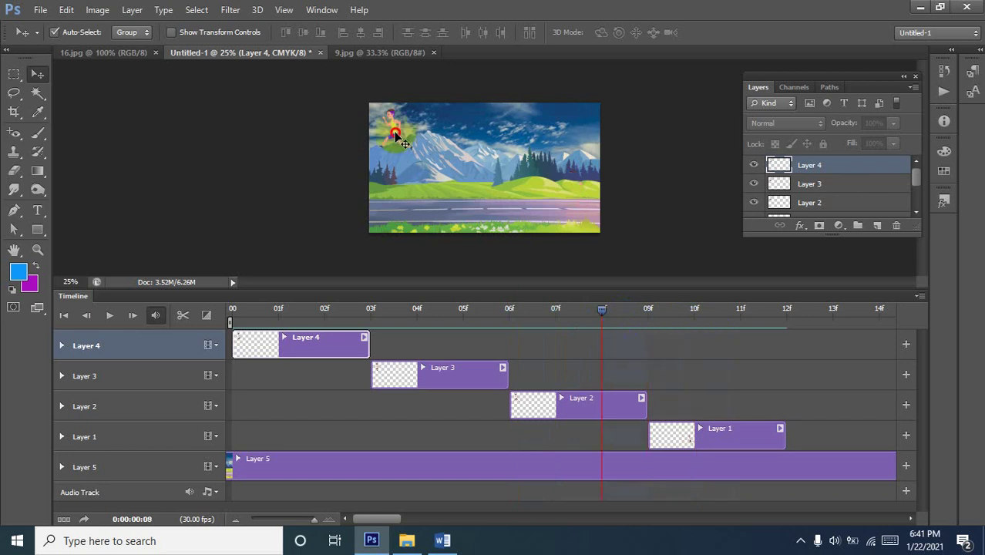
{"action": "left_click_drag", "start_coordinate": [398, 137], "coordinate": [522, 199]}
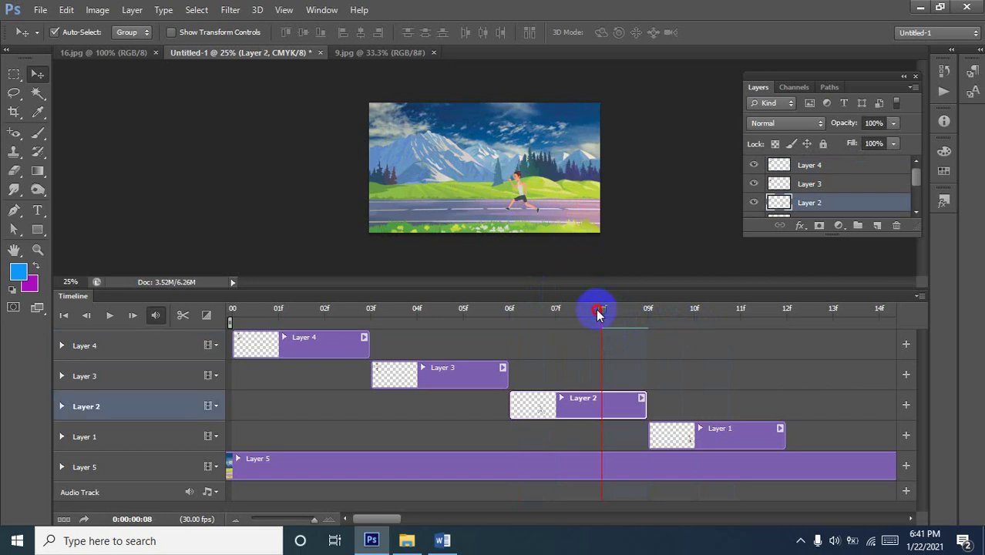
Place the Layer 3 runner left of centre on the road and the Layer 4 runner at the road's left end.
{"action": "left_click_drag", "start_coordinate": [600, 313], "coordinate": [456, 323]}
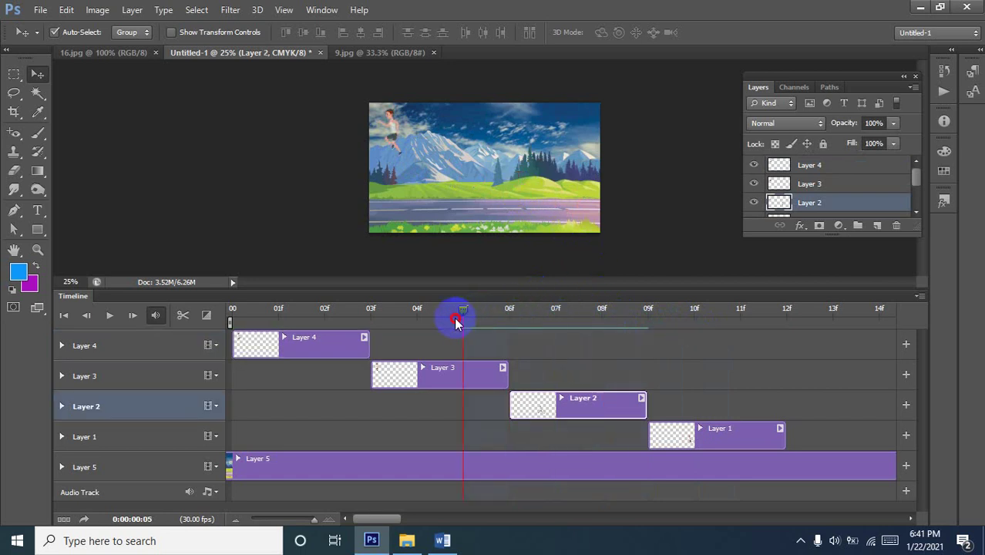
{"action": "left_click_drag", "start_coordinate": [392, 129], "coordinate": [455, 185]}
{"action": "key", "text": "ctrl+z"}
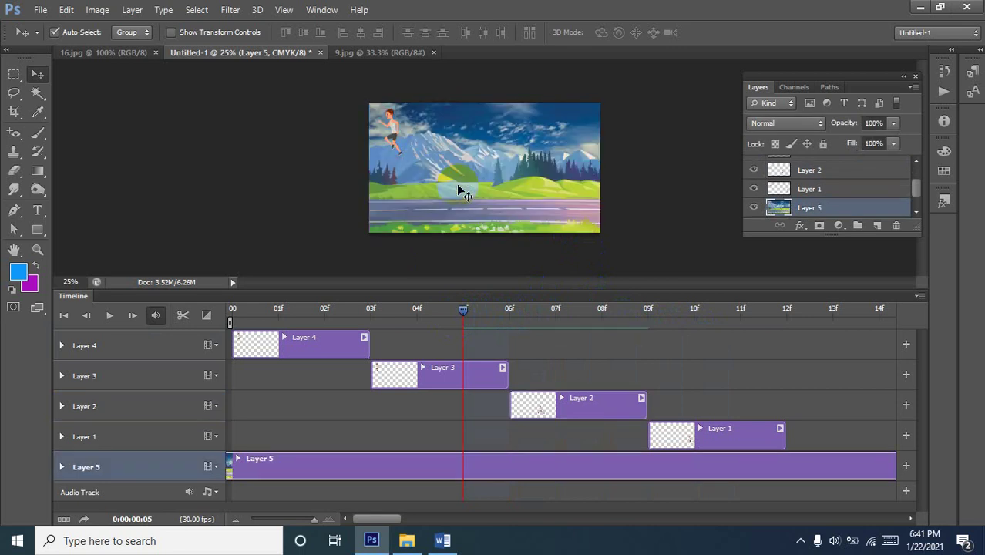
{"action": "left_click", "coordinate": [394, 139]}
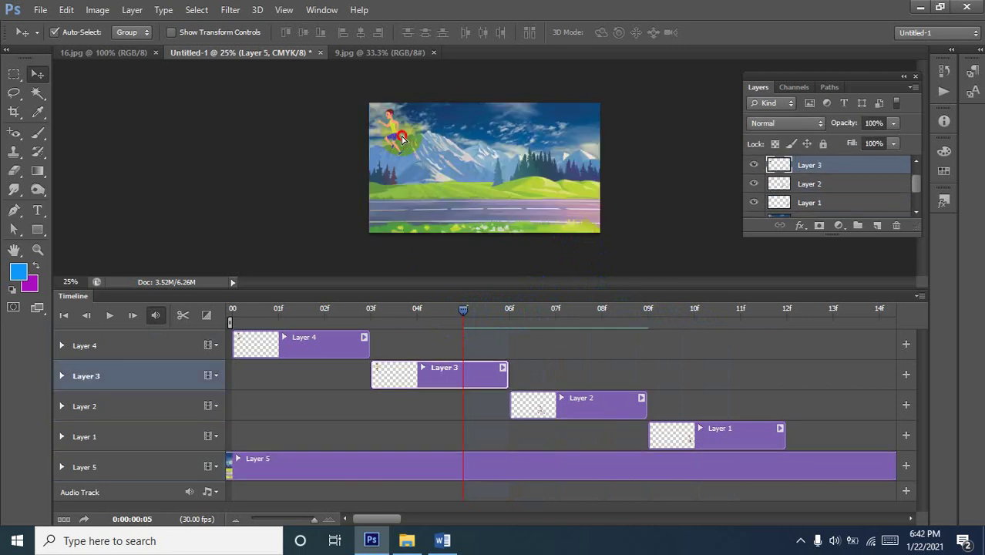
{"action": "left_click_drag", "start_coordinate": [394, 139], "coordinate": [437, 191]}
{"action": "left_click_drag", "start_coordinate": [464, 309], "coordinate": [320, 316]}
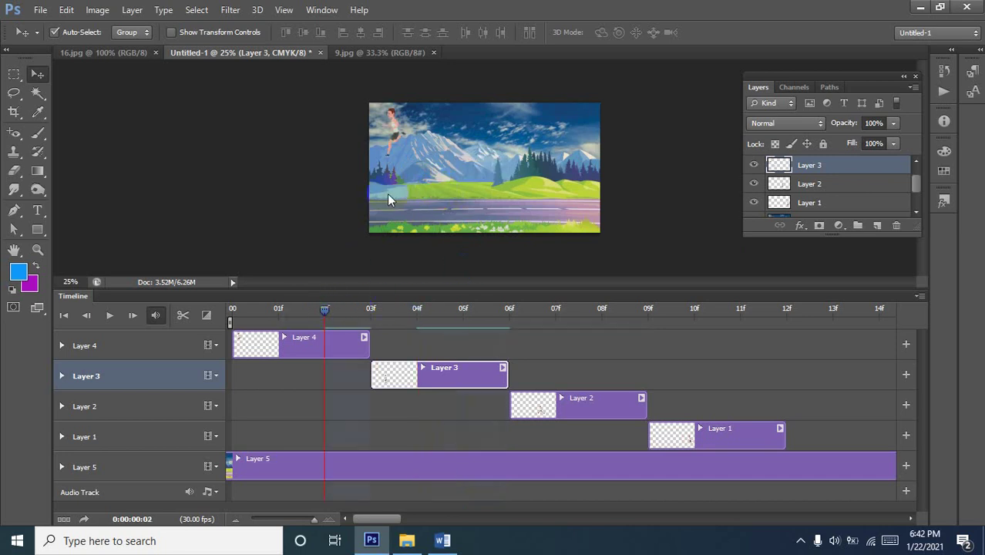
{"action": "left_click_drag", "start_coordinate": [395, 133], "coordinate": [391, 189]}
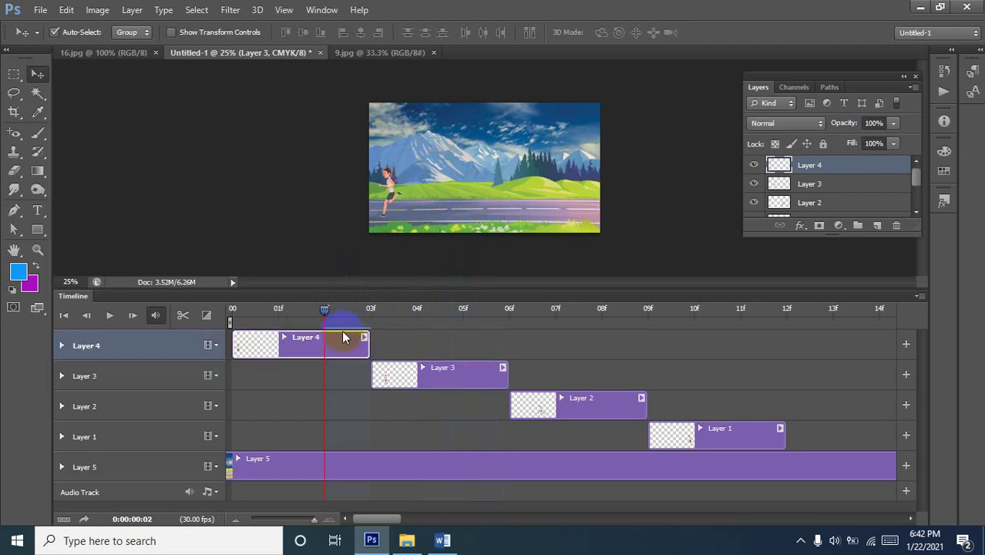
Play the animation from the first frame to check the runner's movement along the road.
{"action": "left_click_drag", "start_coordinate": [325, 312], "coordinate": [171, 328]}
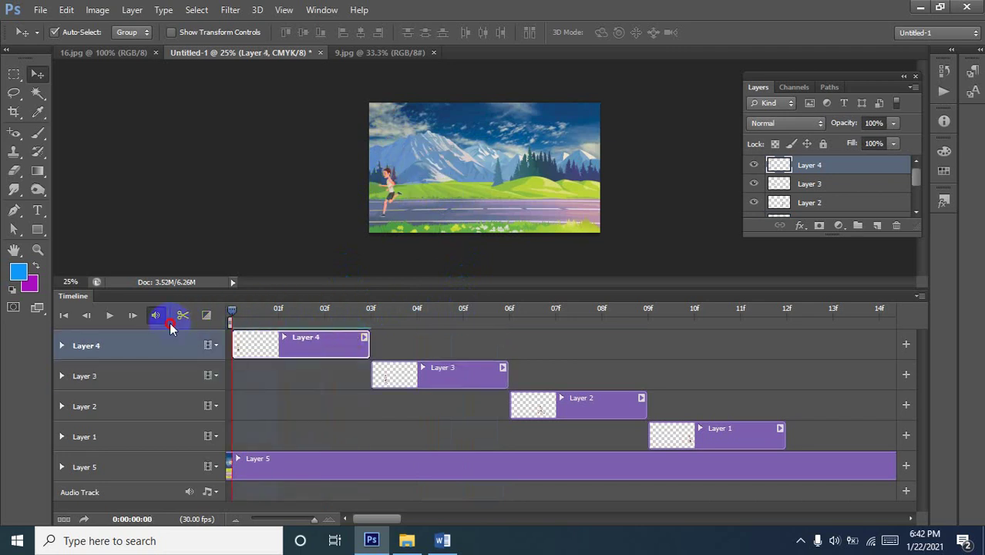
{"action": "left_click", "coordinate": [107, 317]}
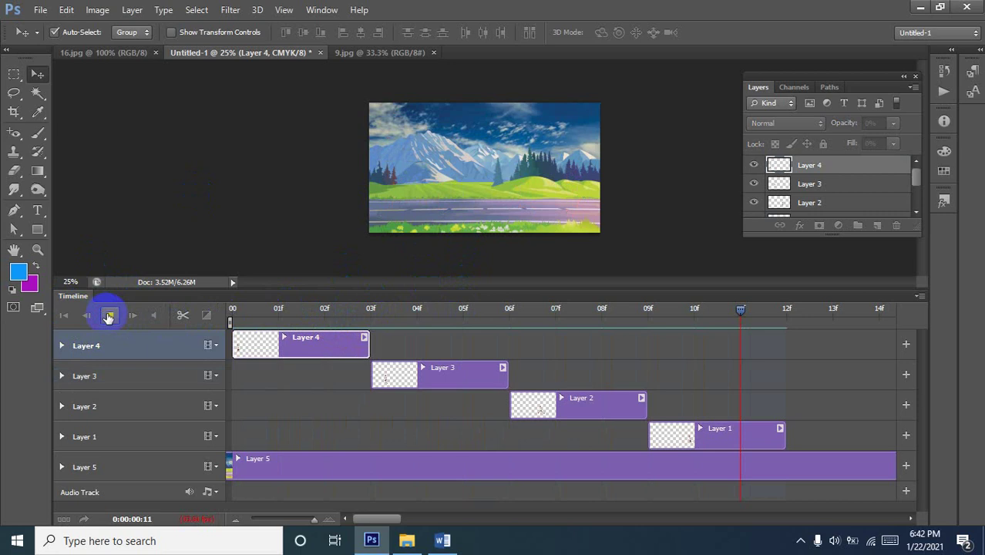
{"action": "left_click", "coordinate": [109, 317]}
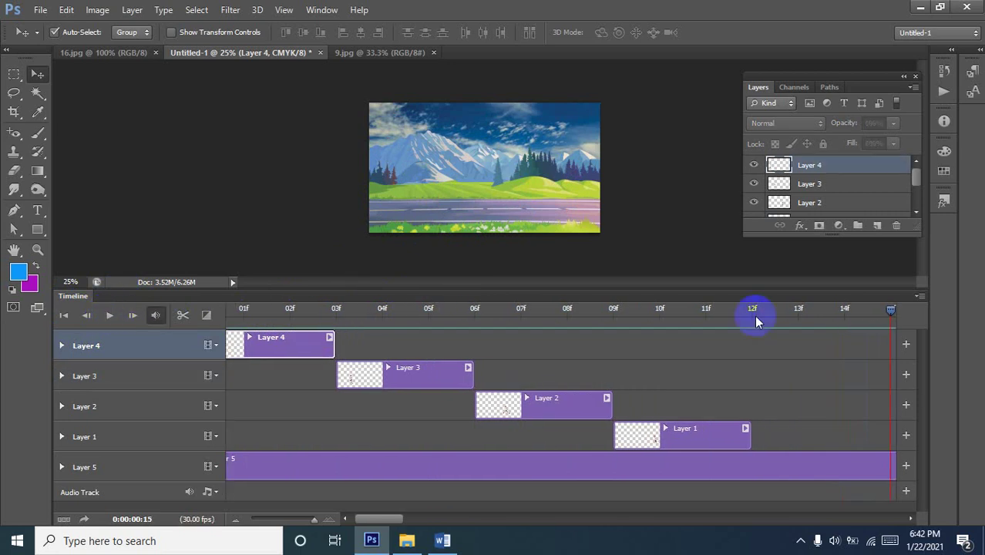
Shorten the timeline's work area to end at frame 12, in line with the end of the Layer 1 clip.
{"action": "left_click_drag", "start_coordinate": [892, 312], "coordinate": [803, 328]}
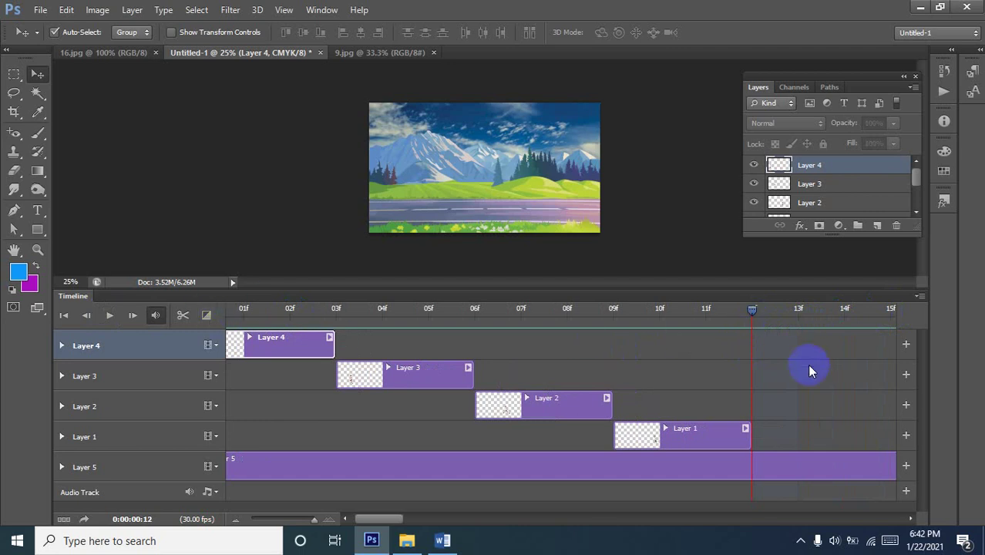
{"action": "left_click_drag", "start_coordinate": [314, 519], "coordinate": [271, 519]}
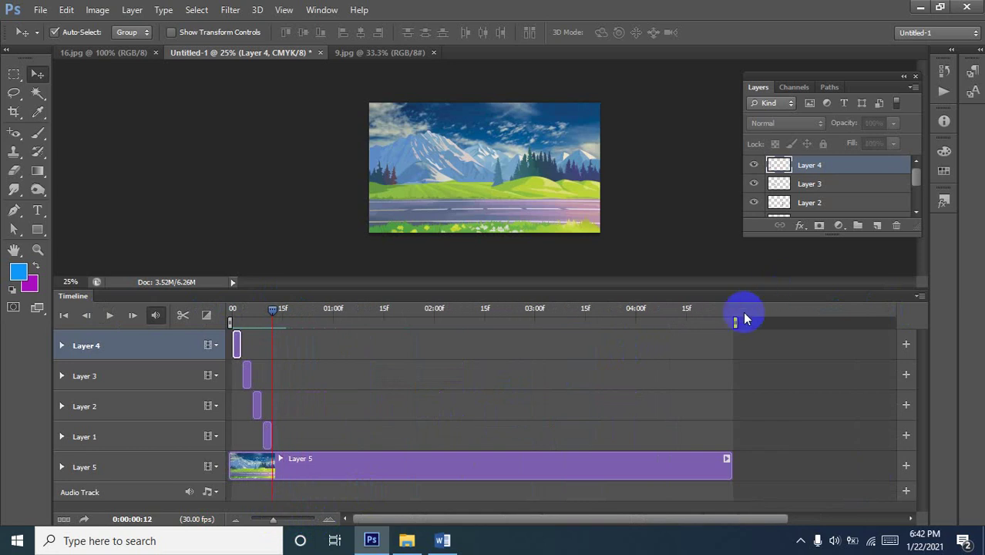
{"action": "mouse_move", "coordinate": [735, 321]}
{"action": "left_mouse_down"}
{"action": "mouse_move", "coordinate": [379, 352]}
{"action": "mouse_move", "coordinate": [269, 376]}
{"action": "mouse_move", "coordinate": [286, 374]}
{"action": "mouse_move", "coordinate": [278, 380]}
{"action": "mouse_move", "coordinate": [266, 314]}
{"action": "mouse_move", "coordinate": [198, 324]}
{"action": "left_mouse_up"}
Try to bring the Layer 1 clip to the timeline's start and undo the change.
{"action": "left_click", "coordinate": [246, 351]}
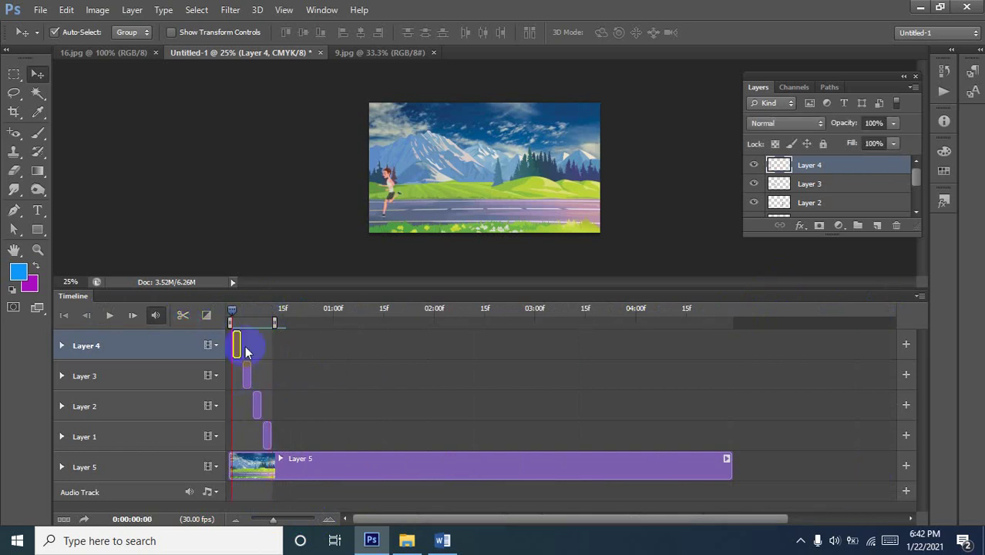
{"action": "left_click", "coordinate": [266, 438]}
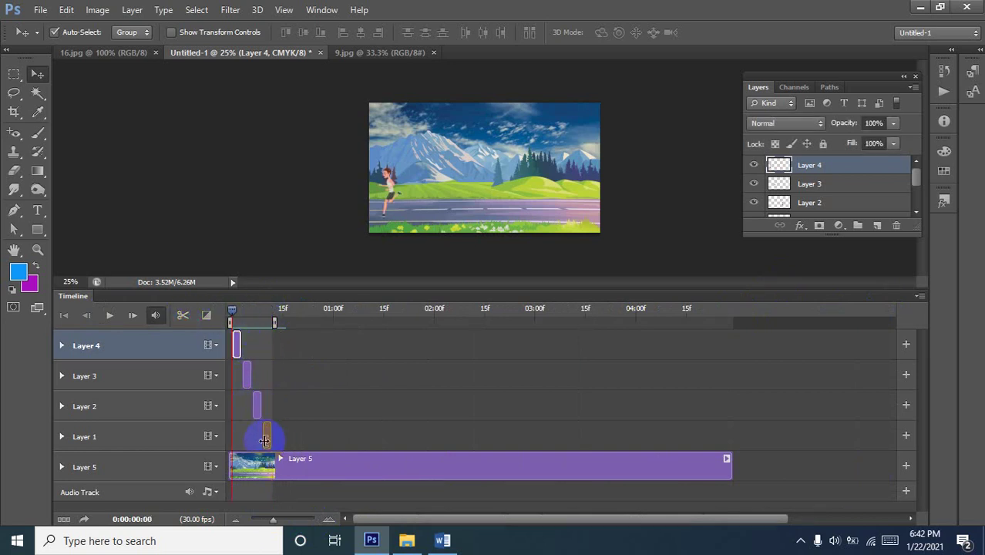
{"action": "left_click_drag", "start_coordinate": [266, 438], "coordinate": [234, 441]}
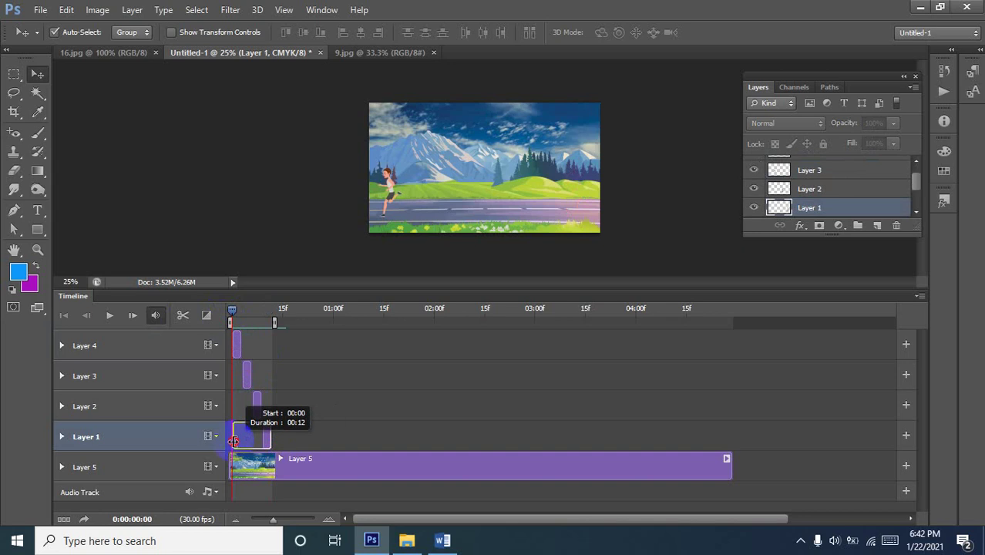
{"action": "left_click", "coordinate": [275, 436]}
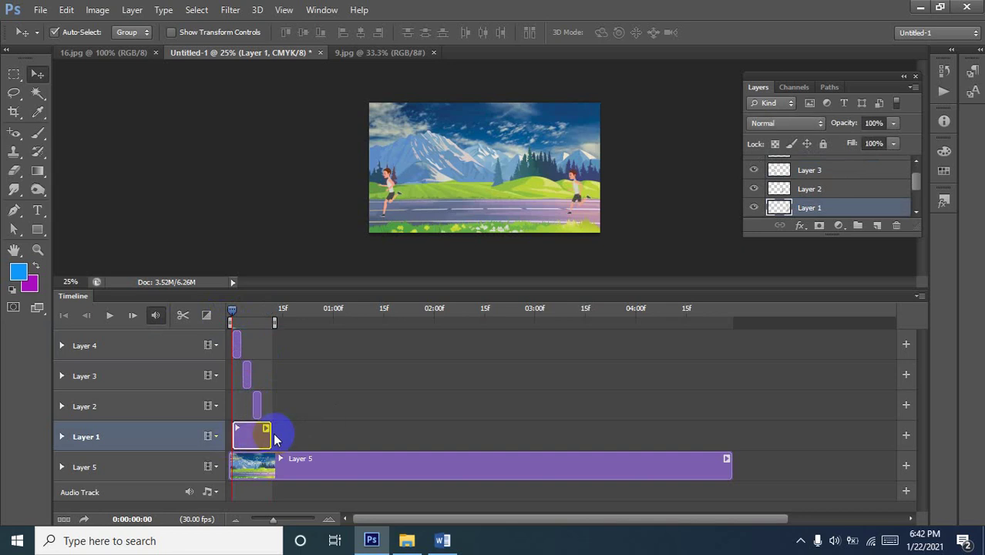
{"action": "key", "text": "ctrl+z"}
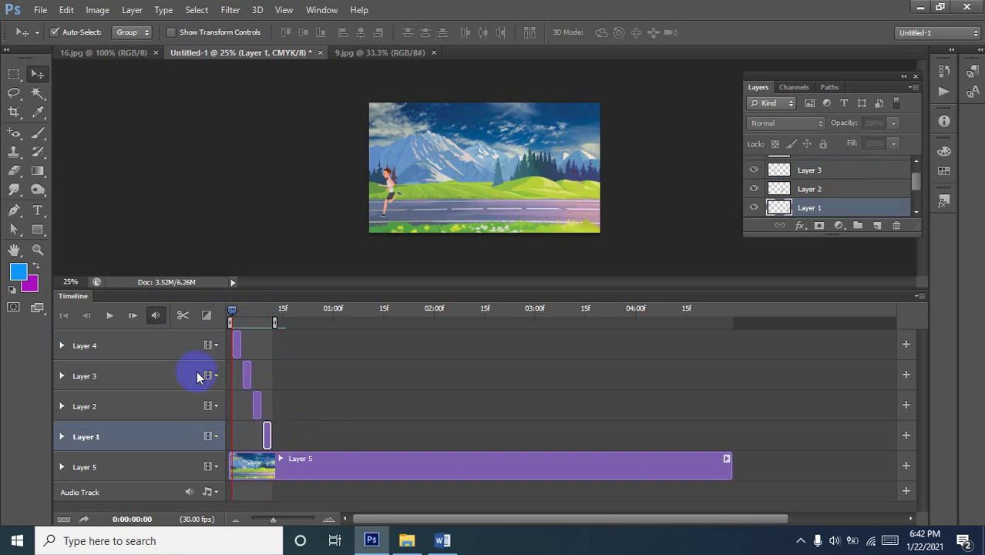
Reverse the order of the runner clips so Layer 1 starts the timeline, followed by Layer 2, Layer 3 and Layer 4.
{"action": "left_click", "coordinate": [276, 521]}
{"action": "left_click_drag", "start_coordinate": [275, 521], "coordinate": [286, 521]}
{"action": "left_click", "coordinate": [351, 436]}
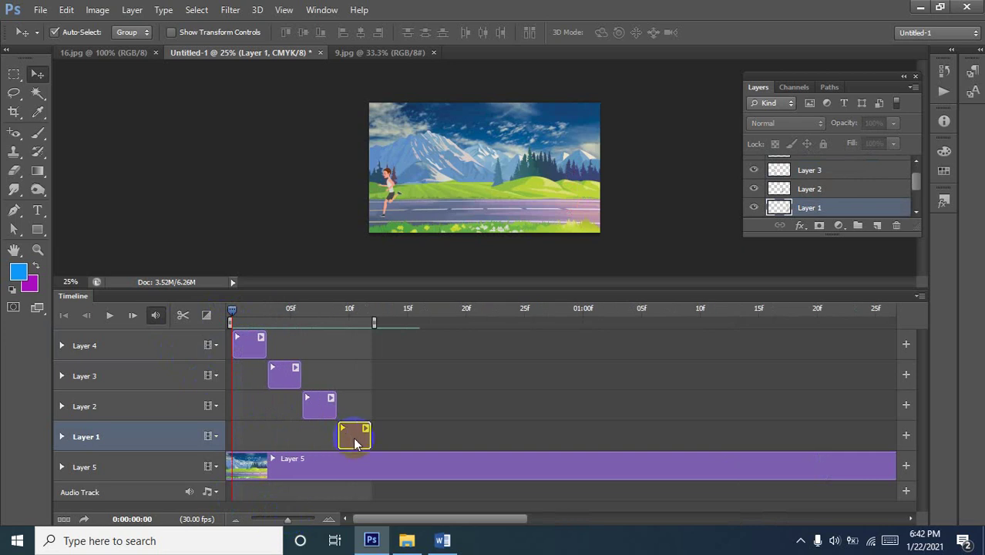
{"action": "left_click_drag", "start_coordinate": [345, 439], "coordinate": [241, 447]}
{"action": "left_click", "coordinate": [314, 413]}
{"action": "left_click_drag", "start_coordinate": [301, 414], "coordinate": [266, 409]}
{"action": "left_click_drag", "start_coordinate": [292, 373], "coordinate": [316, 373]}
{"action": "left_click_drag", "start_coordinate": [258, 346], "coordinate": [345, 356]}
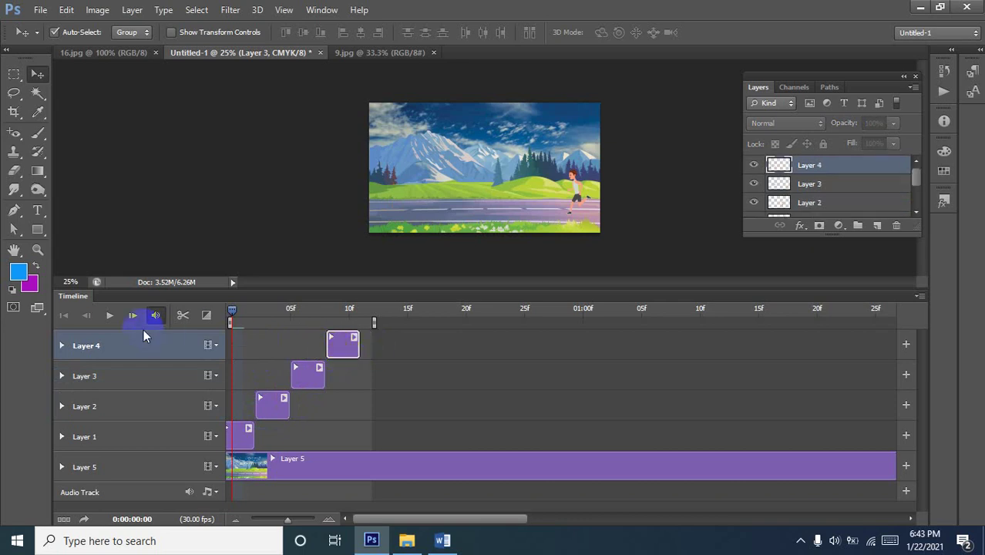
Play back the reordered runner clips and return the playhead to the first frame.
{"action": "left_click", "coordinate": [108, 316]}
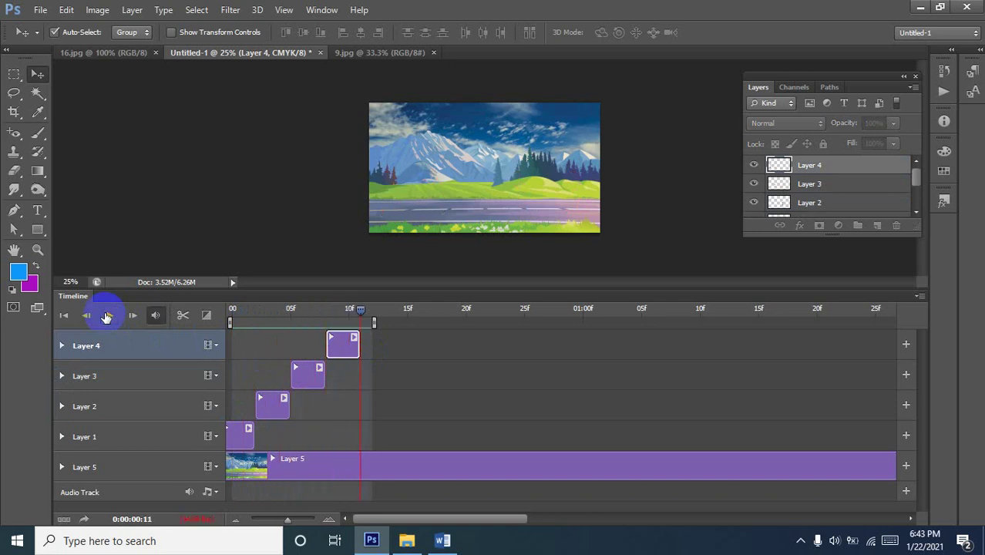
{"action": "left_click", "coordinate": [107, 316]}
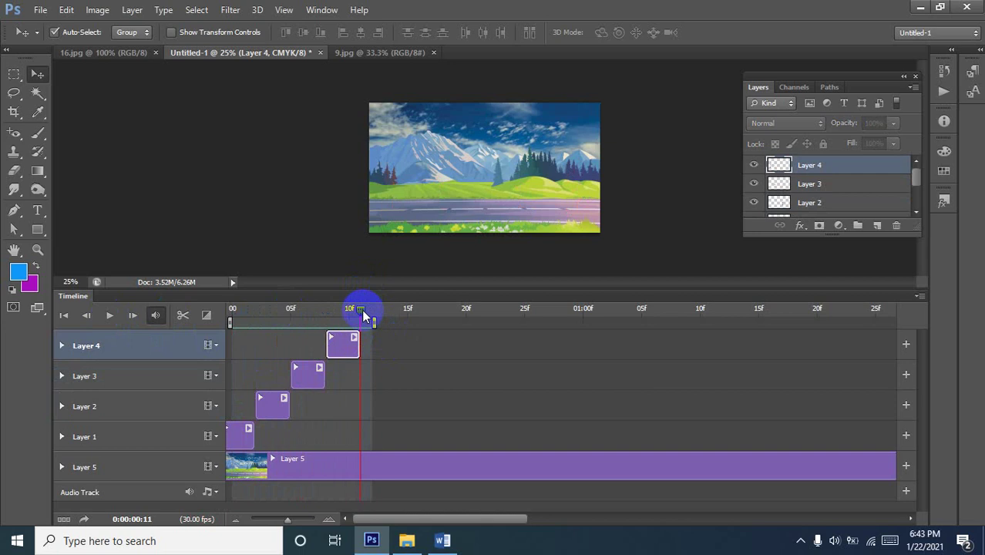
{"action": "left_click_drag", "start_coordinate": [360, 313], "coordinate": [208, 330]}
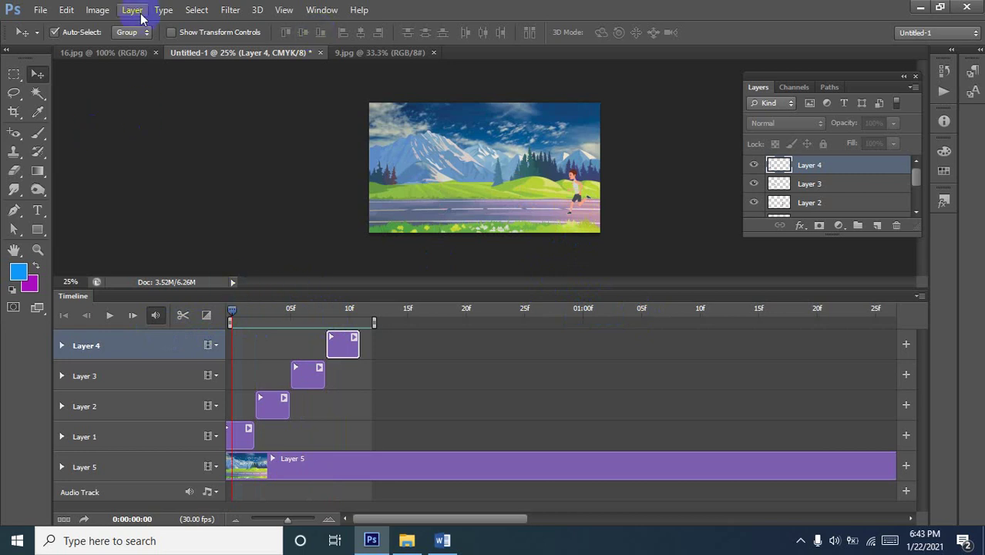
Export the animation for web as a GIF looping forever, named 1, in the GD Class 10 batch 5th folder.
{"action": "left_click", "coordinate": [40, 9]}
{"action": "left_click", "coordinate": [100, 212]}
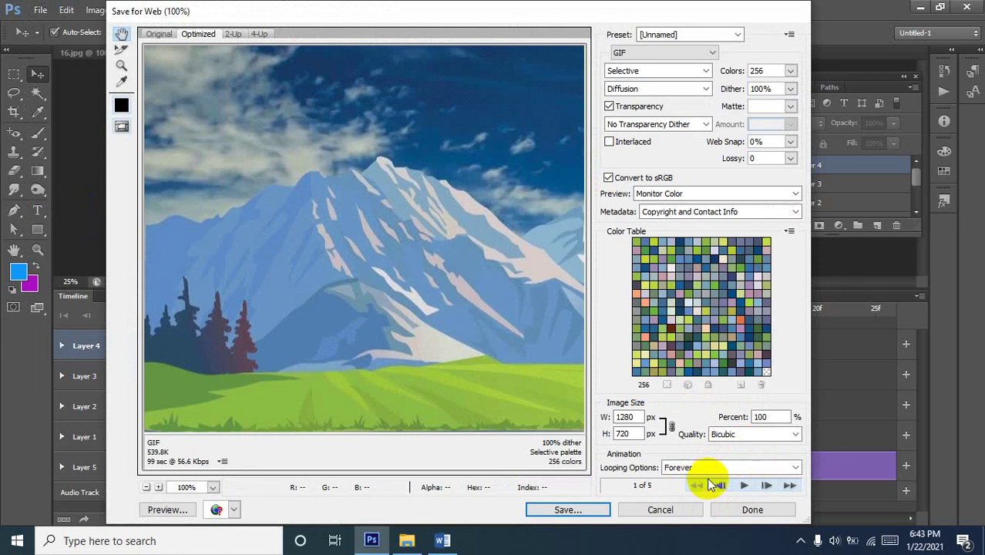
{"action": "left_click", "coordinate": [698, 468]}
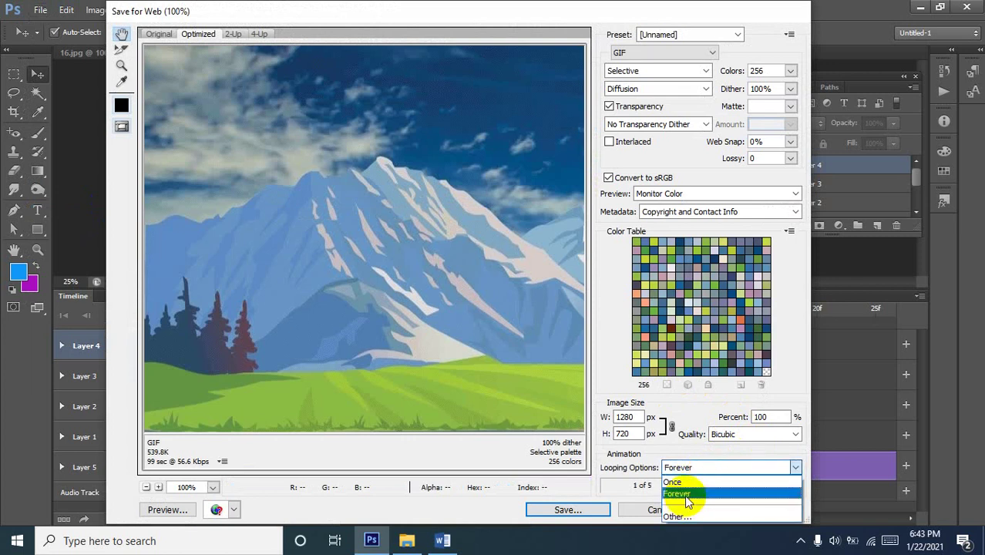
{"action": "left_click", "coordinate": [684, 495]}
{"action": "left_click", "coordinate": [561, 514]}
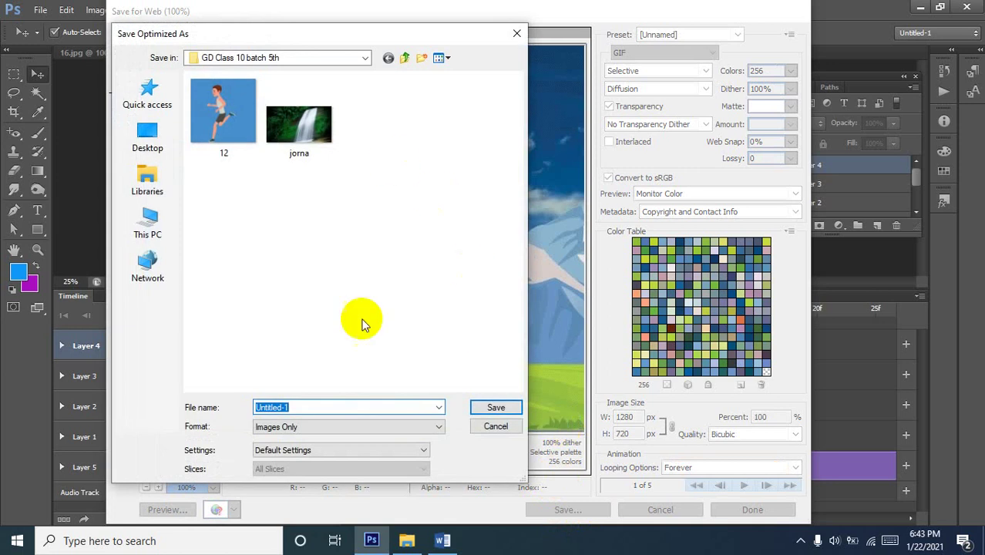
{"action": "left_click_drag", "start_coordinate": [300, 407], "coordinate": [236, 404]}
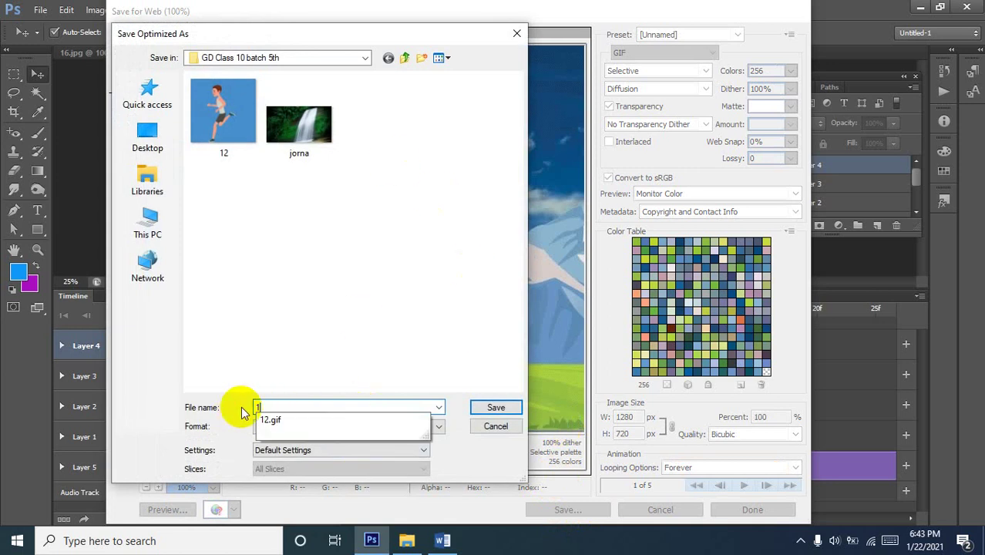
{"action": "key", "text": "Escape"}
{"action": "key", "text": "Escape"}
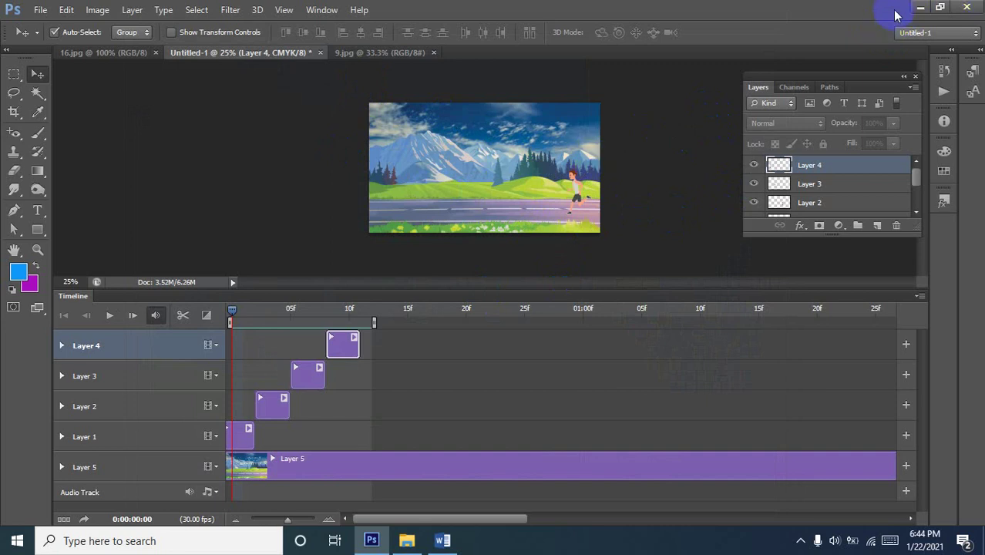
Open the exported 1.gif from its folder in File Explorer, watch the animation and close the viewer.
{"action": "left_click", "coordinate": [917, 8]}
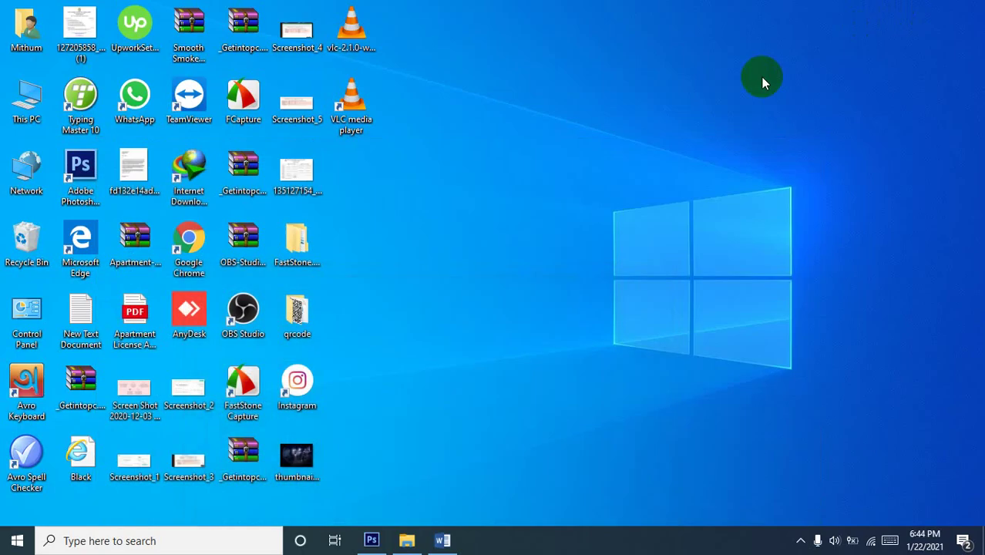
{"action": "left_click", "coordinate": [406, 540]}
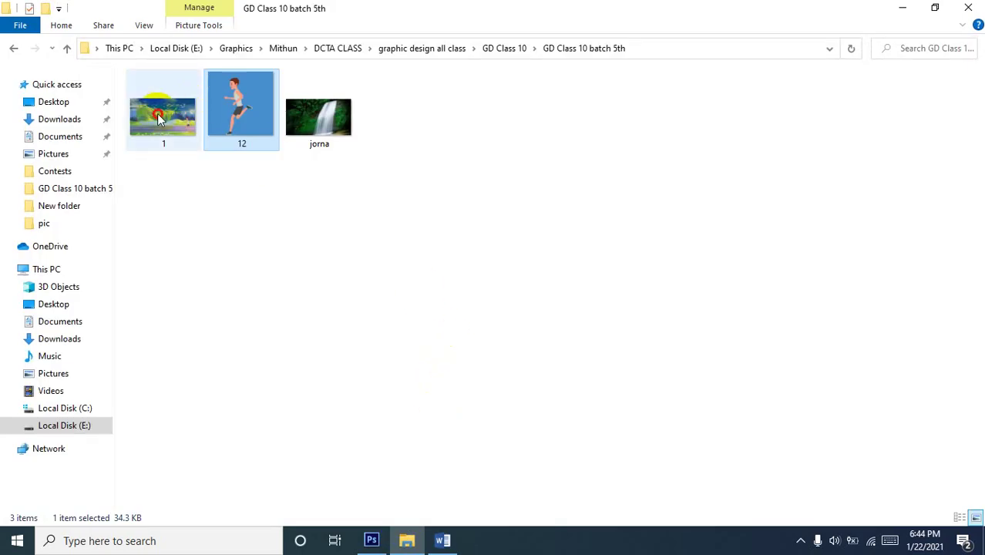
{"action": "left_click", "coordinate": [158, 119]}
{"action": "key", "text": "Return"}
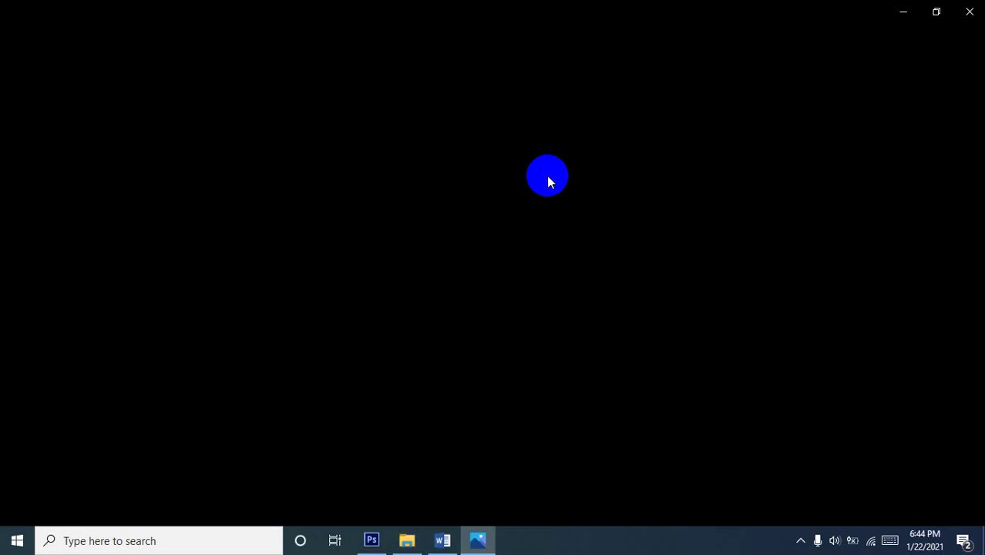
{"action": "left_click", "coordinate": [548, 177]}
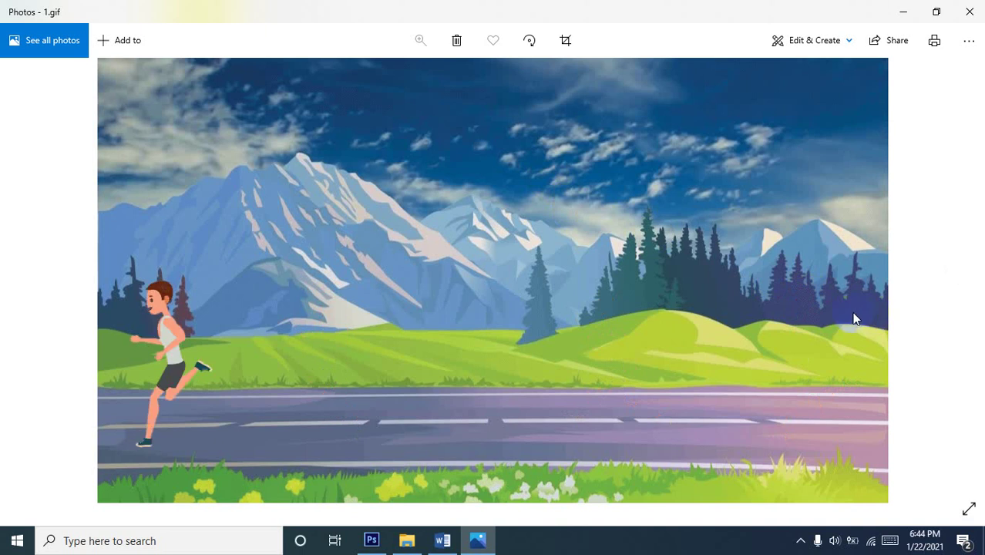
{"action": "left_click", "coordinate": [969, 11]}
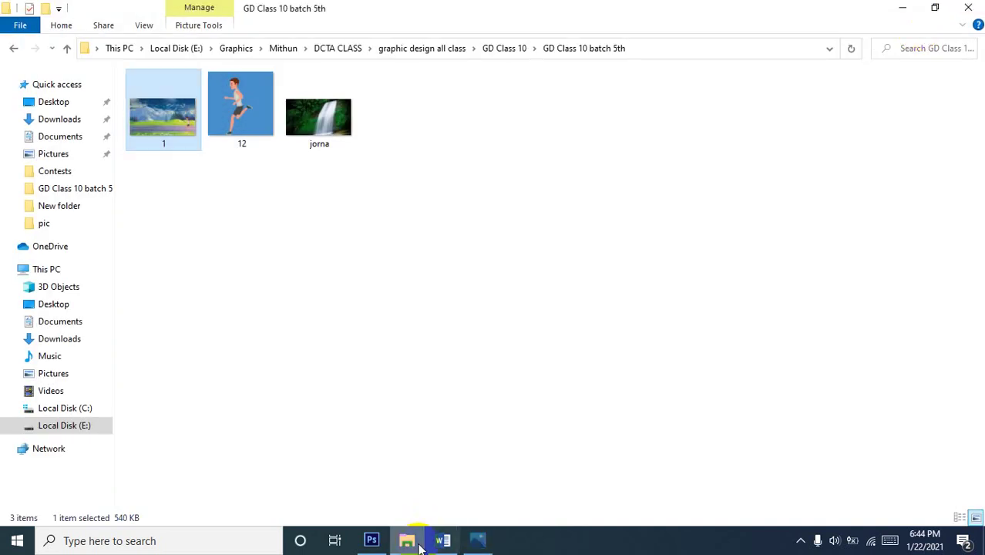
Switch back to Photoshop and extend the end of the timeline's work area to about 01:09.
{"action": "left_click", "coordinate": [371, 540]}
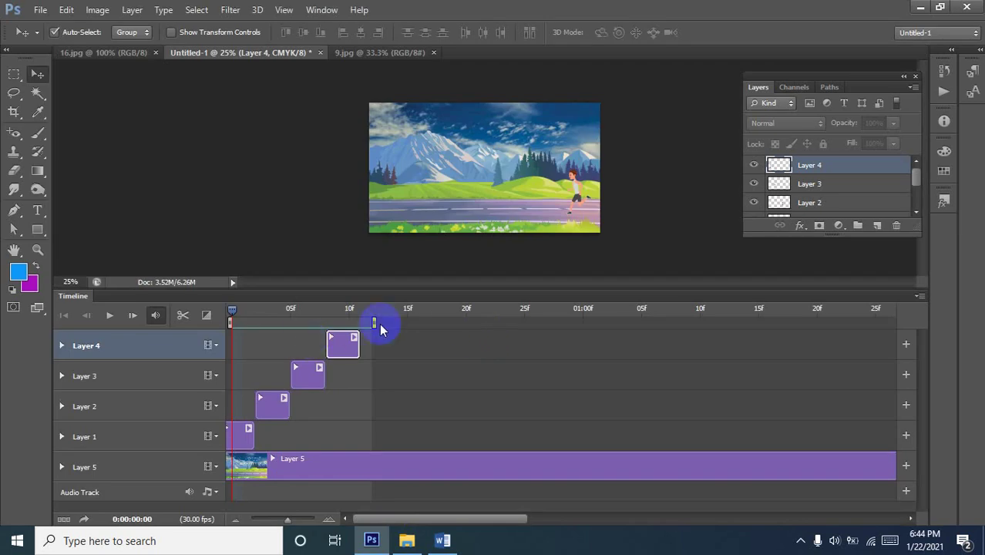
{"action": "left_click_drag", "start_coordinate": [374, 322], "coordinate": [621, 324]}
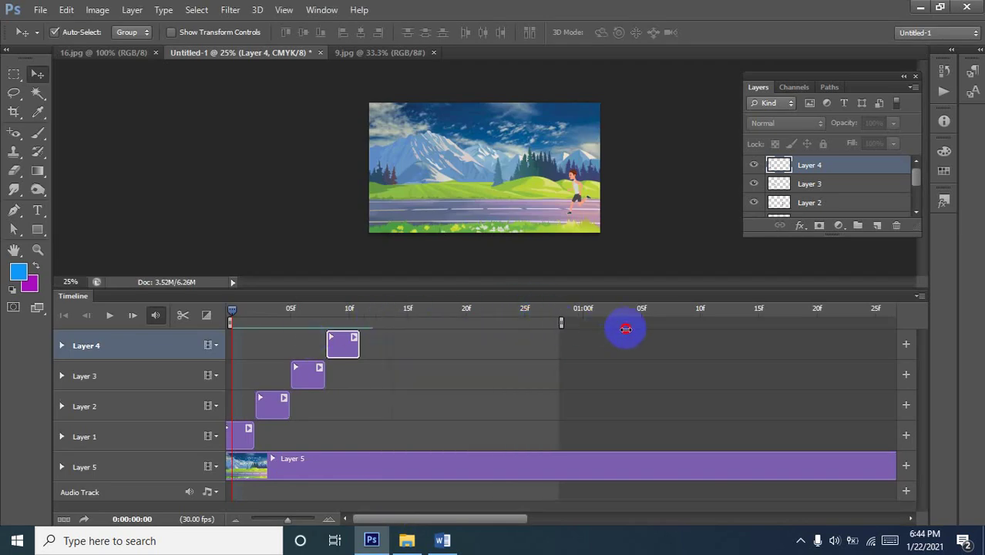
{"action": "left_click_drag", "start_coordinate": [681, 335], "coordinate": [689, 328]}
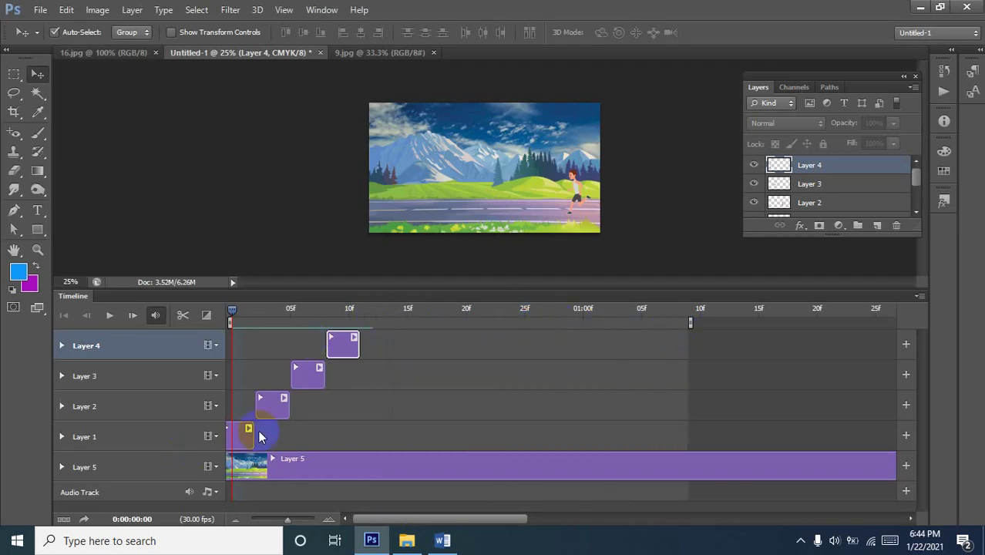
Lengthen the four runner clips to about 9 or 10 frames each, placed end to end from Layer 1 to Layer 4.
{"action": "left_click_drag", "start_coordinate": [260, 434], "coordinate": [428, 405]}
{"action": "left_click", "coordinate": [270, 404]}
{"action": "left_click_drag", "start_coordinate": [299, 383], "coordinate": [539, 377]}
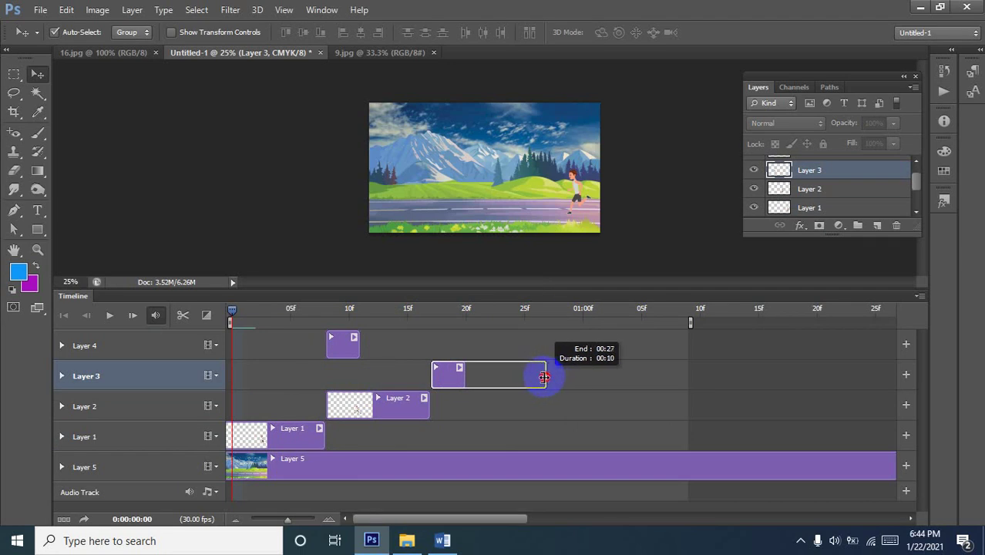
{"action": "left_click_drag", "start_coordinate": [544, 377], "coordinate": [666, 343]}
{"action": "left_click", "coordinate": [341, 343]}
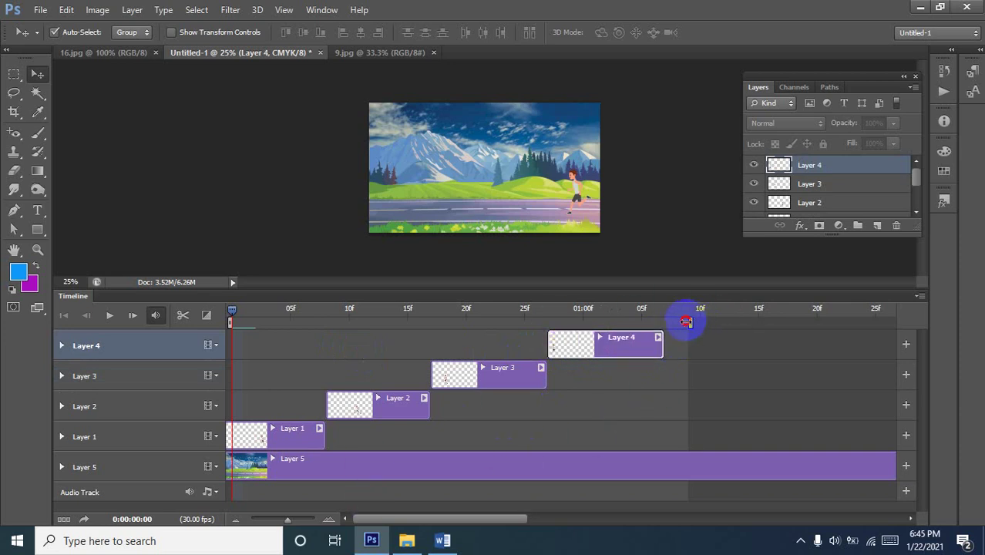
Shorten the work area to the end of the Layer 4 clip and play back the slower animation.
{"action": "left_click_drag", "start_coordinate": [686, 321], "coordinate": [663, 321]}
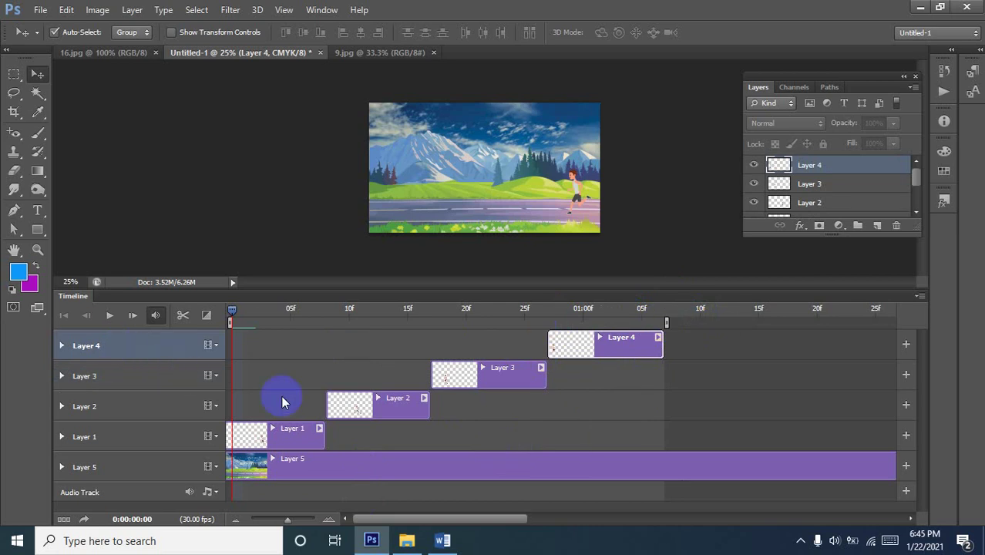
{"action": "left_click", "coordinate": [108, 318]}
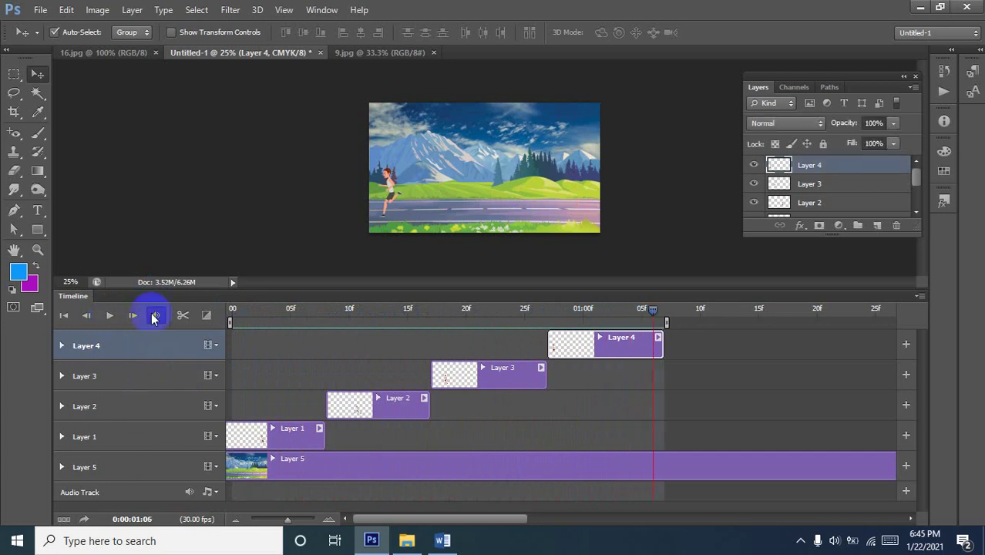
Export the slower animation for web as a forever-looping GIF named 2 in the GD Class 10 batch 5th folder.
{"action": "left_click", "coordinate": [43, 12]}
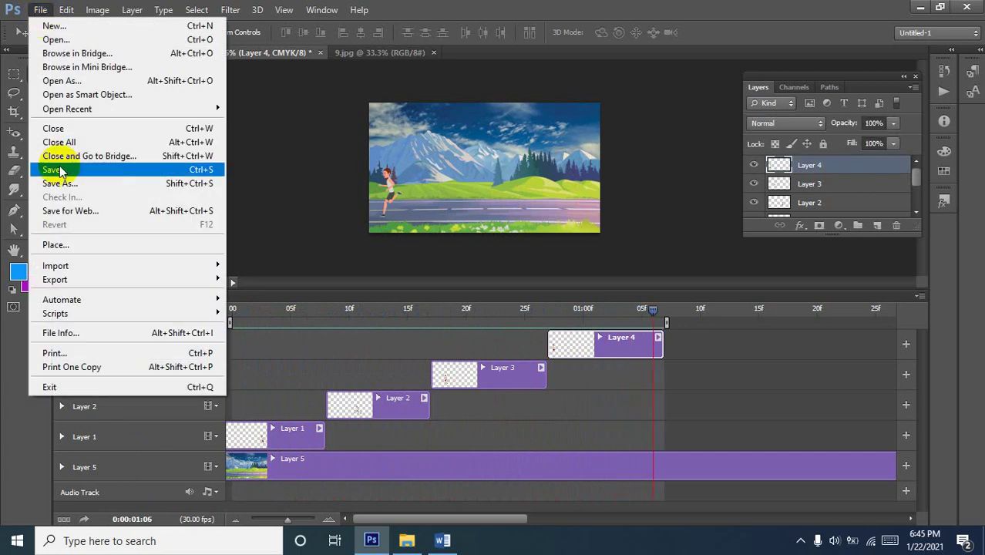
{"action": "left_click", "coordinate": [93, 211]}
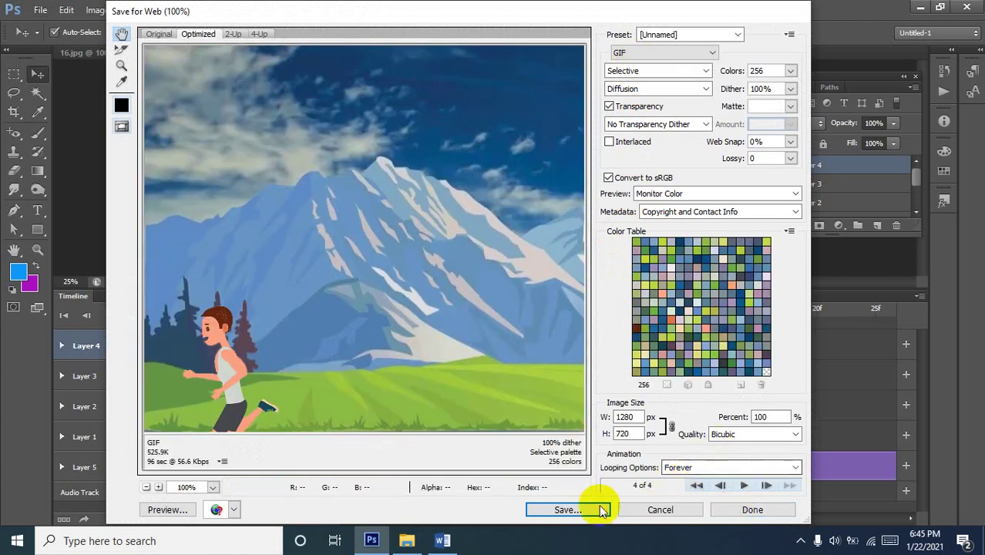
{"action": "left_click", "coordinate": [574, 512]}
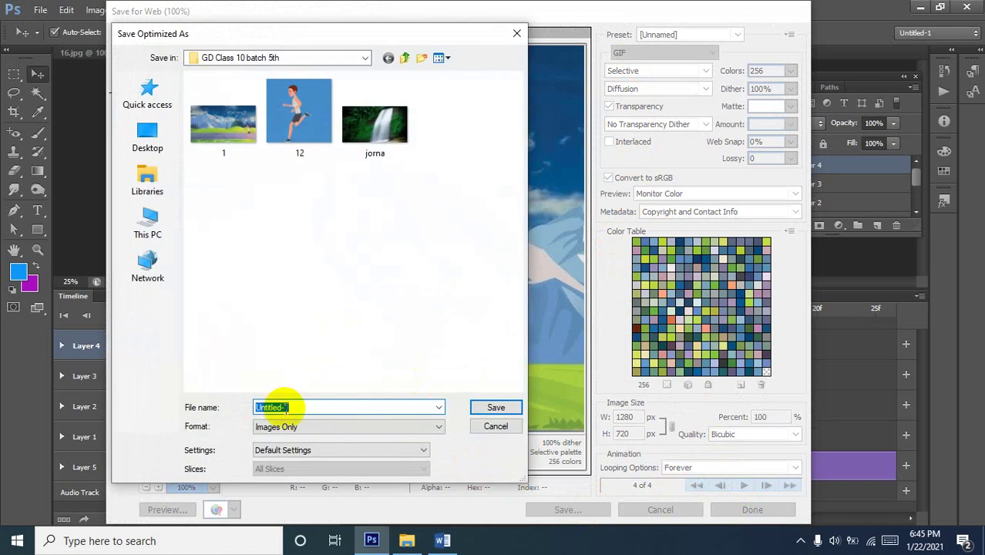
{"action": "left_click", "coordinate": [486, 409]}
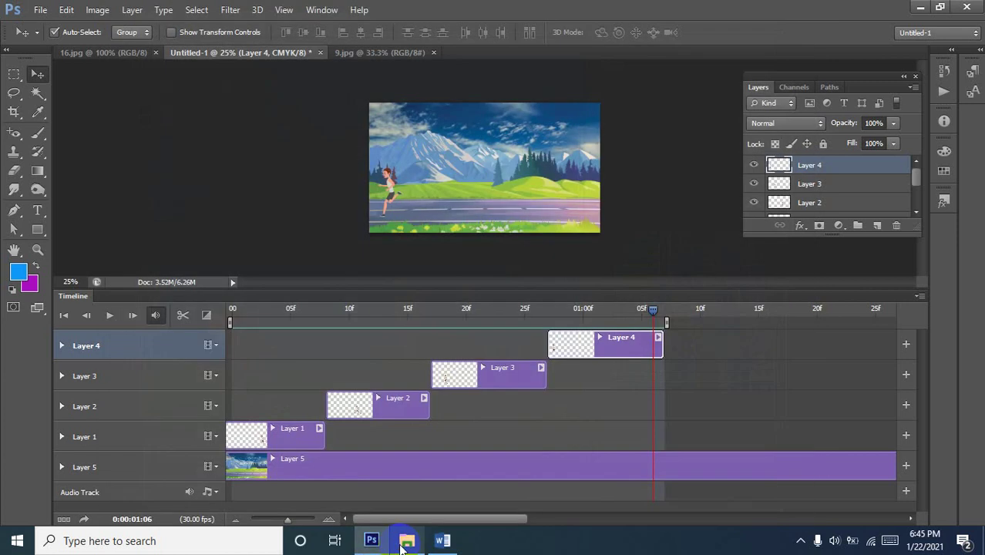
Open 2.gif from its folder in File Explorer, watch the animation, close the viewer and return to Photoshop.
{"action": "left_click", "coordinate": [406, 541]}
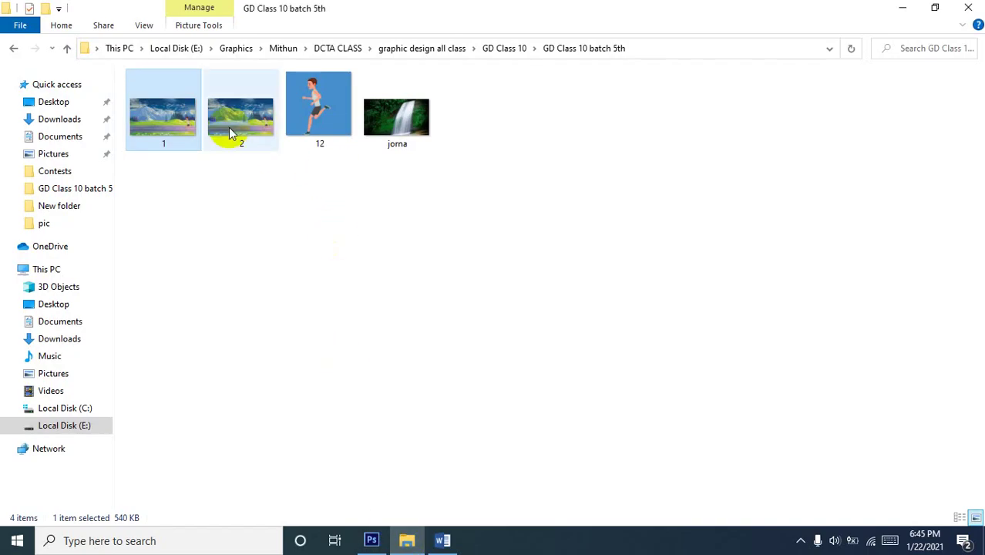
{"action": "double_click", "coordinate": [255, 124]}
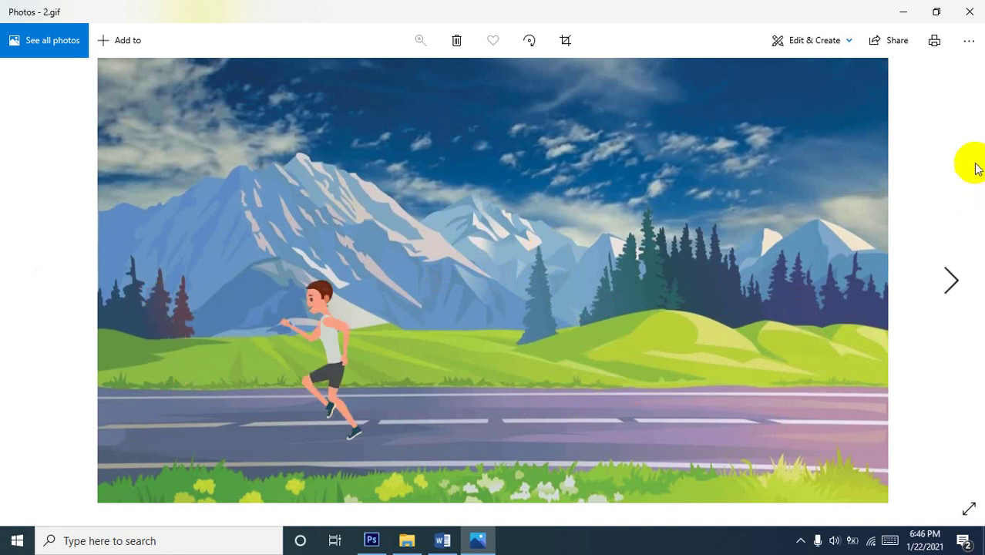
{"action": "left_click", "coordinate": [970, 7]}
{"action": "left_click", "coordinate": [372, 541]}
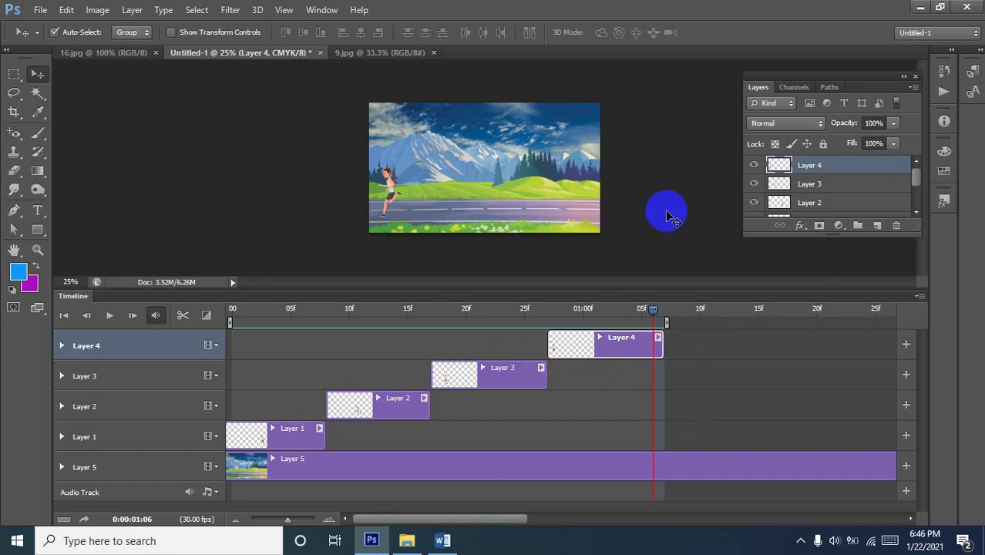
Check the Class # 10 topic list in the Word document and return to Photoshop to scrub the playhead back toward the start.
{"action": "left_click", "coordinate": [454, 545]}
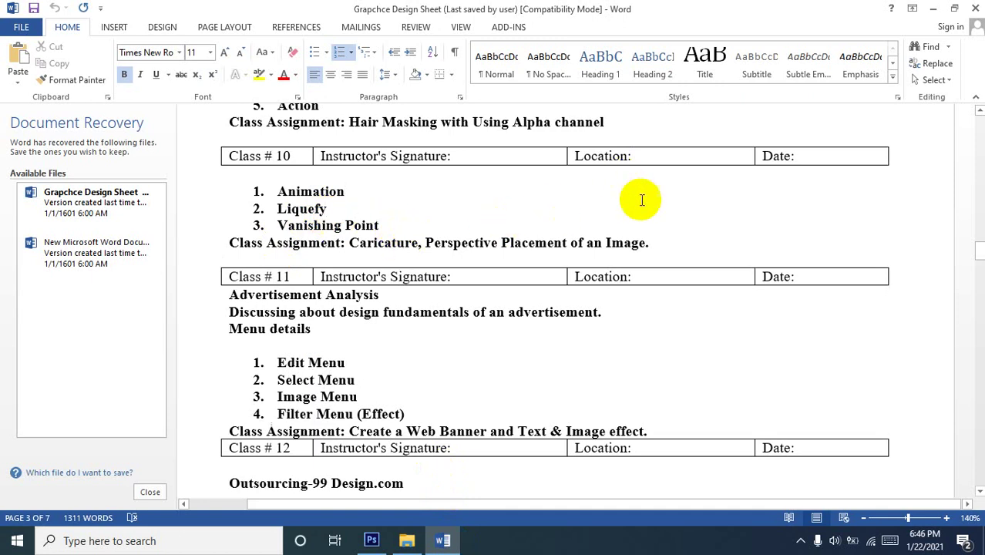
{"action": "left_click", "coordinate": [931, 8]}
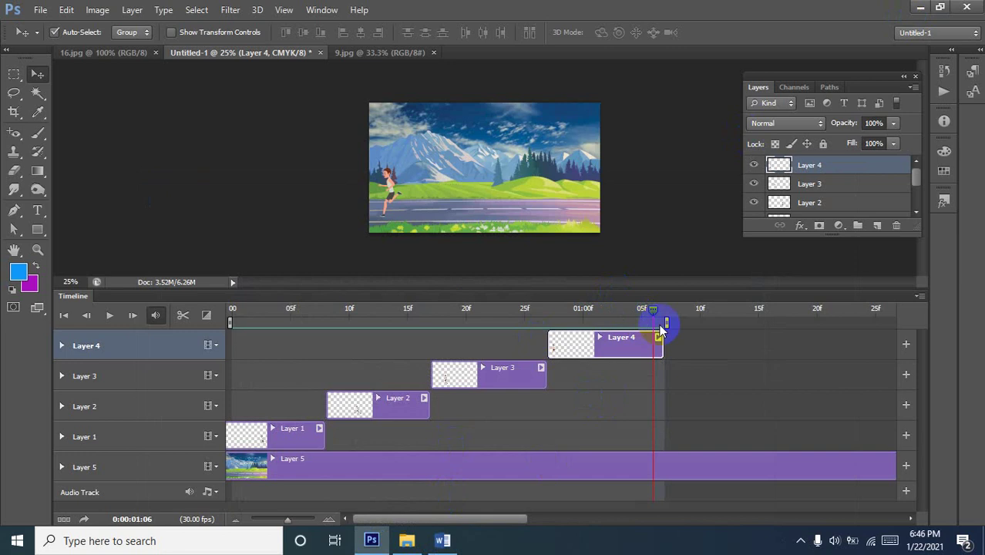
{"action": "left_click", "coordinate": [499, 313]}
{"action": "left_click", "coordinate": [351, 312]}
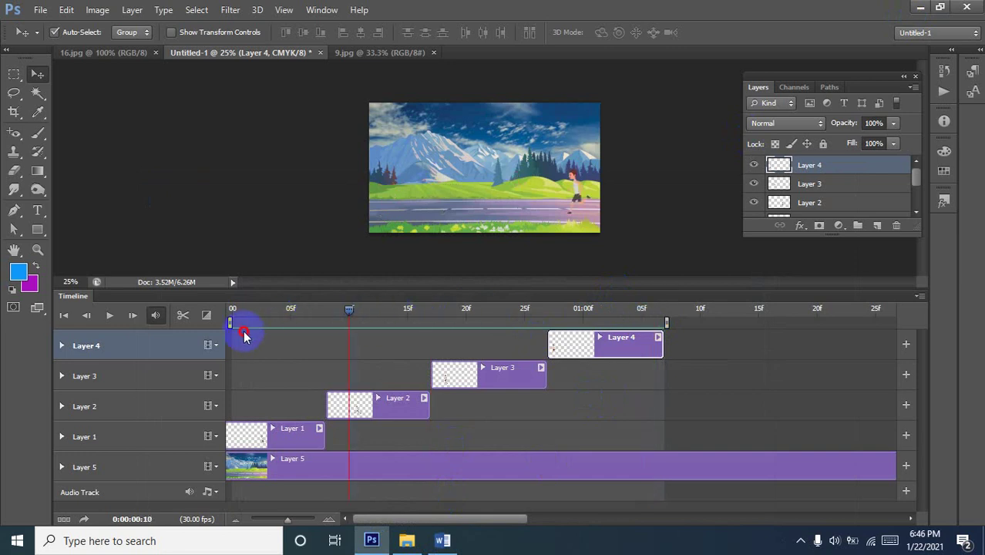
Close Untitled-1 without saving, and close the 9.jpg and 16.jpg source images.
{"action": "left_click", "coordinate": [320, 53]}
{"action": "left_click", "coordinate": [492, 213]}
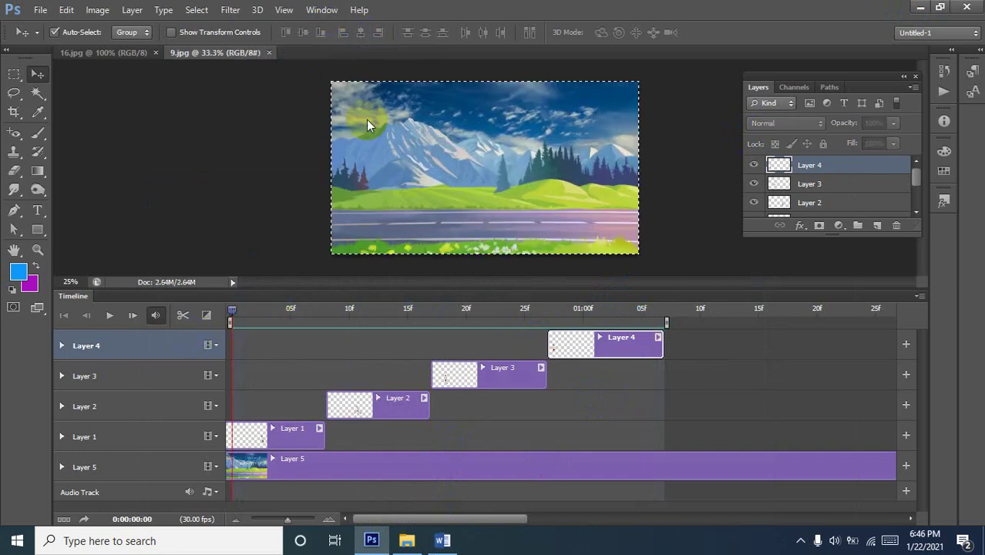
{"action": "left_click", "coordinate": [270, 52]}
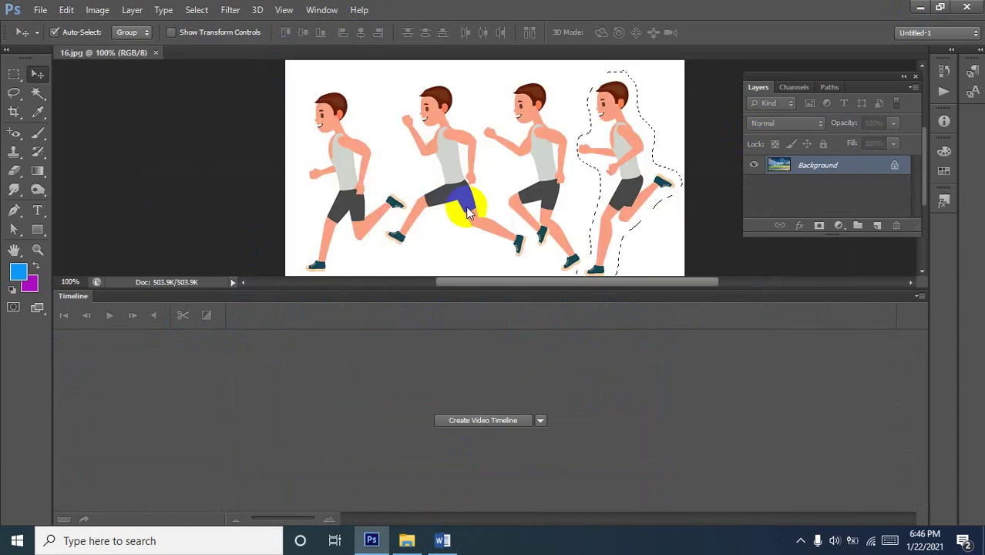
{"action": "left_click", "coordinate": [156, 52]}
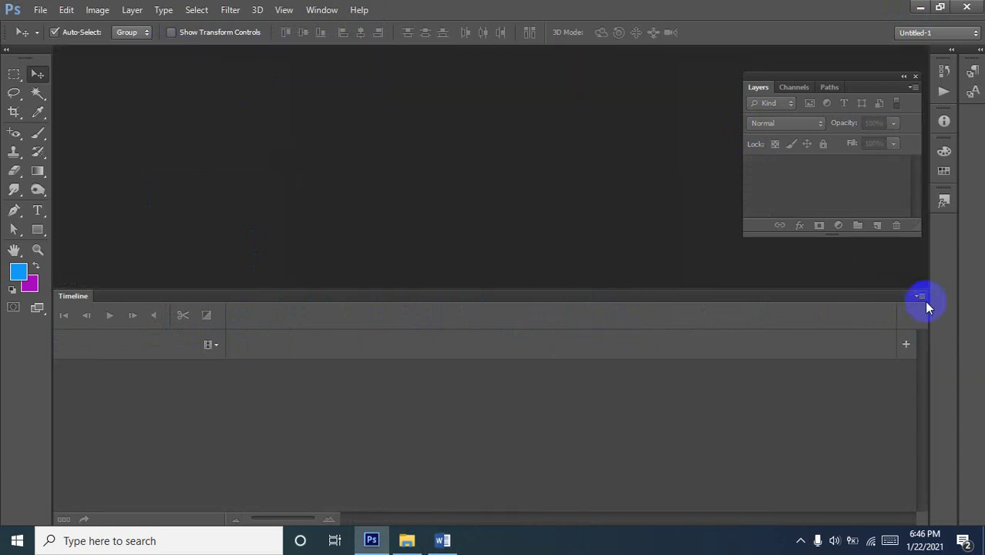
Close the Timeline to free up the empty workspace.
{"action": "left_click", "coordinate": [924, 300]}
{"action": "left_click", "coordinate": [569, 280]}
{"action": "left_click", "coordinate": [920, 299]}
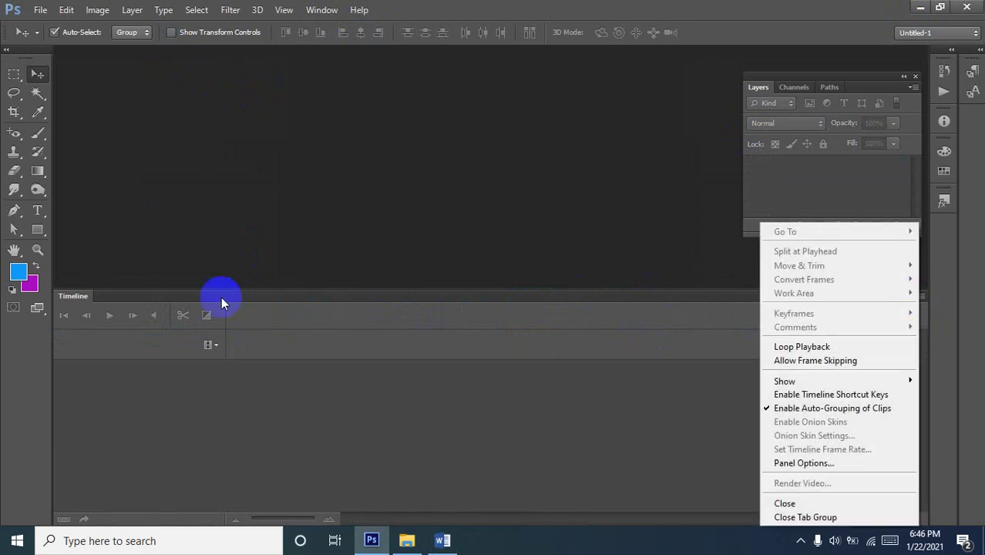
{"action": "left_click", "coordinate": [221, 296]}
{"action": "left_click", "coordinate": [921, 298]}
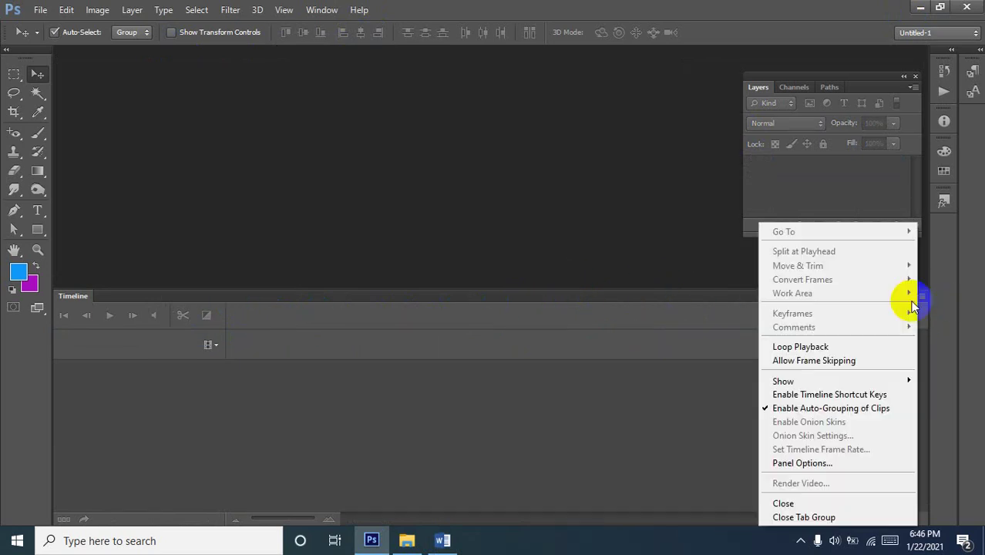
{"action": "left_click", "coordinate": [785, 502]}
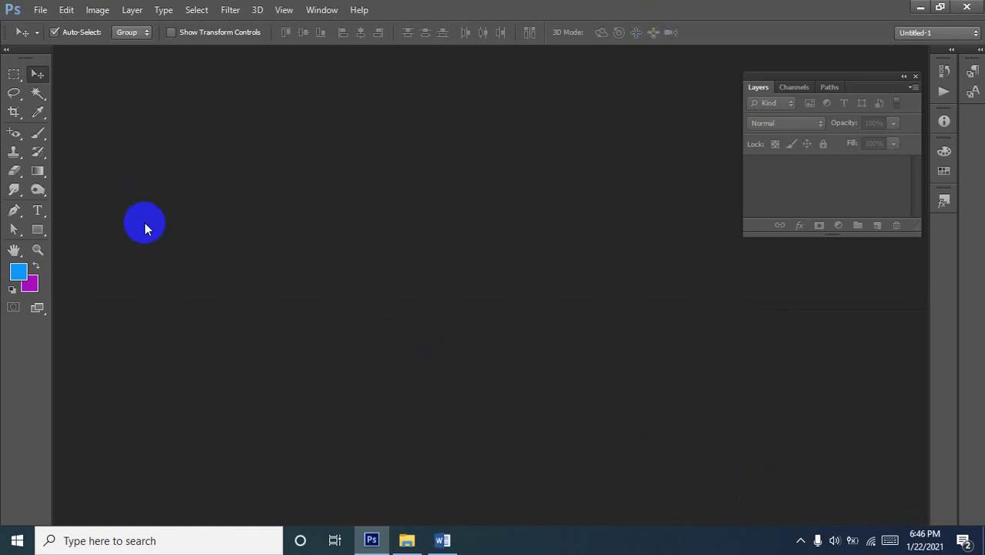
Open image 10 from the pic folder nested inside the pic folder of GD Class 10 batch 4th.
{"action": "double_click", "coordinate": [144, 229]}
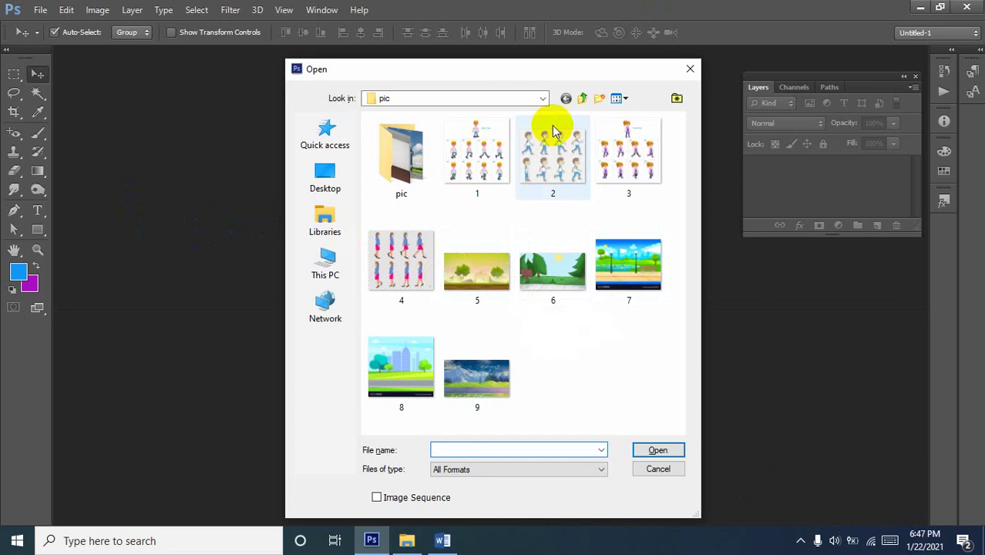
{"action": "left_click", "coordinate": [599, 100]}
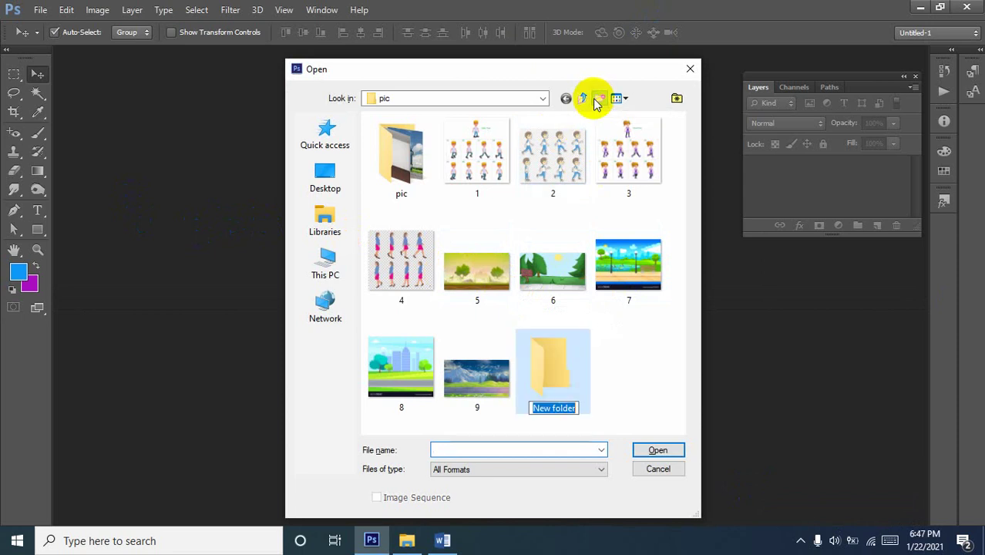
{"action": "left_click", "coordinate": [583, 99]}
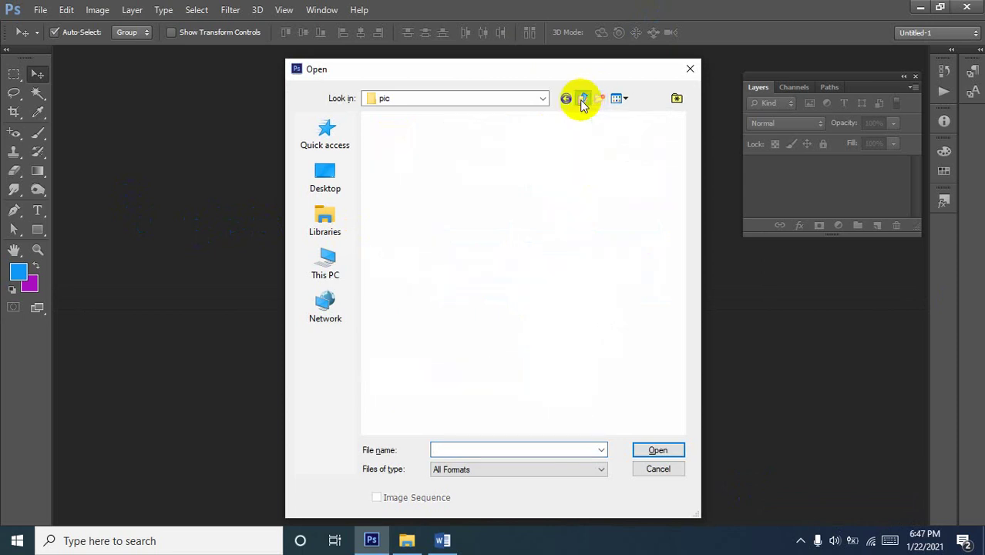
{"action": "left_click", "coordinate": [634, 282]}
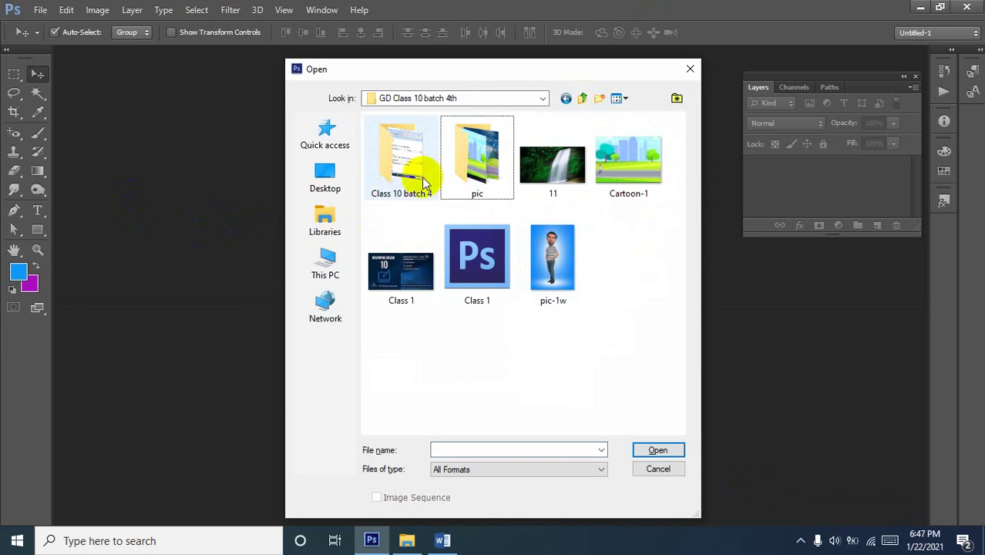
{"action": "left_click", "coordinate": [397, 165]}
{"action": "double_click", "coordinate": [472, 162]}
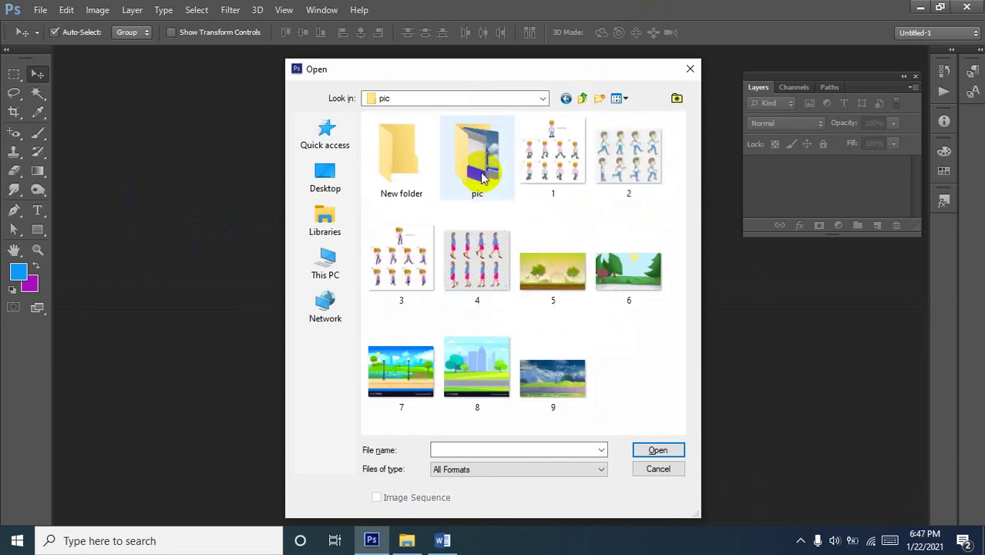
{"action": "double_click", "coordinate": [501, 164]}
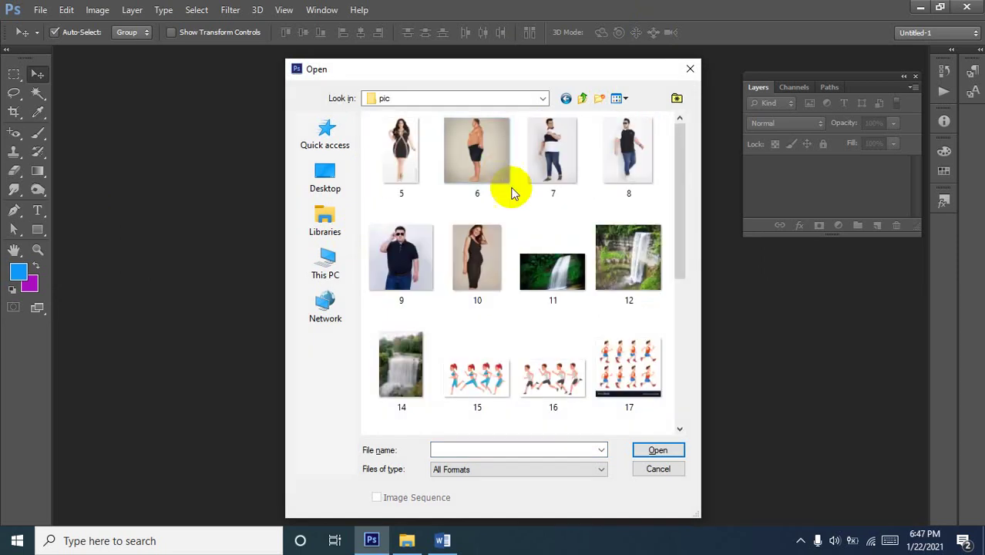
{"action": "left_click", "coordinate": [484, 262]}
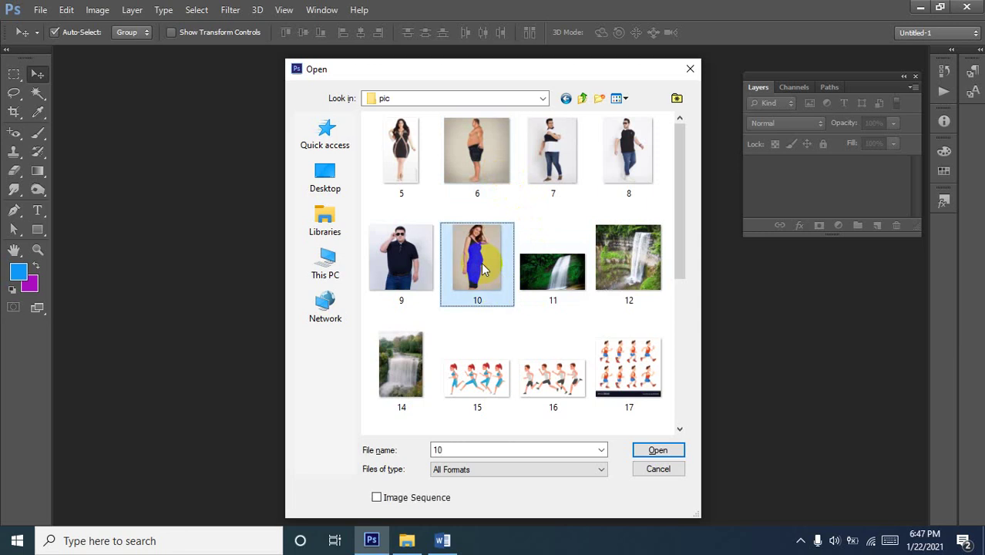
{"action": "left_click", "coordinate": [656, 447]}
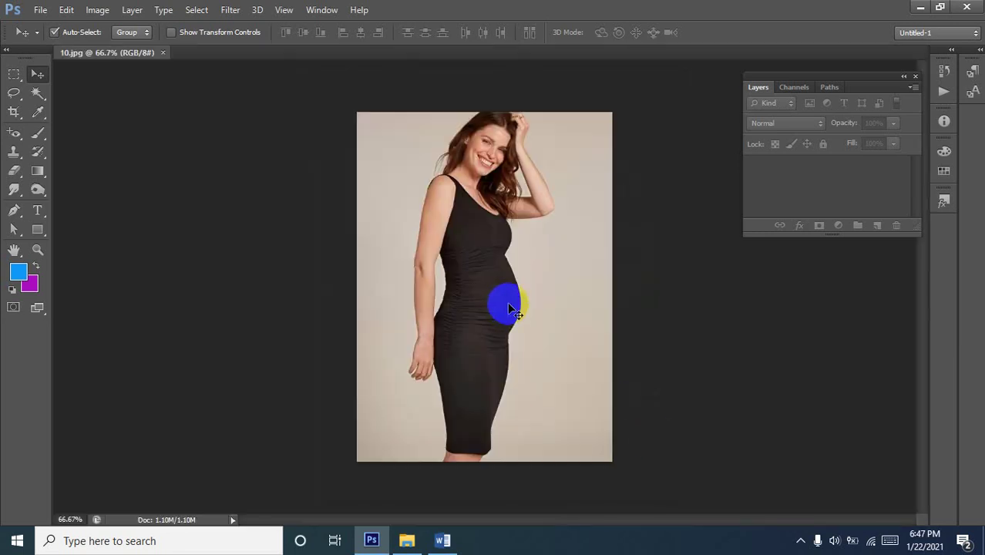
Open the Liquify filter on the photo of the woman in the black dress.
{"action": "left_click", "coordinate": [512, 349]}
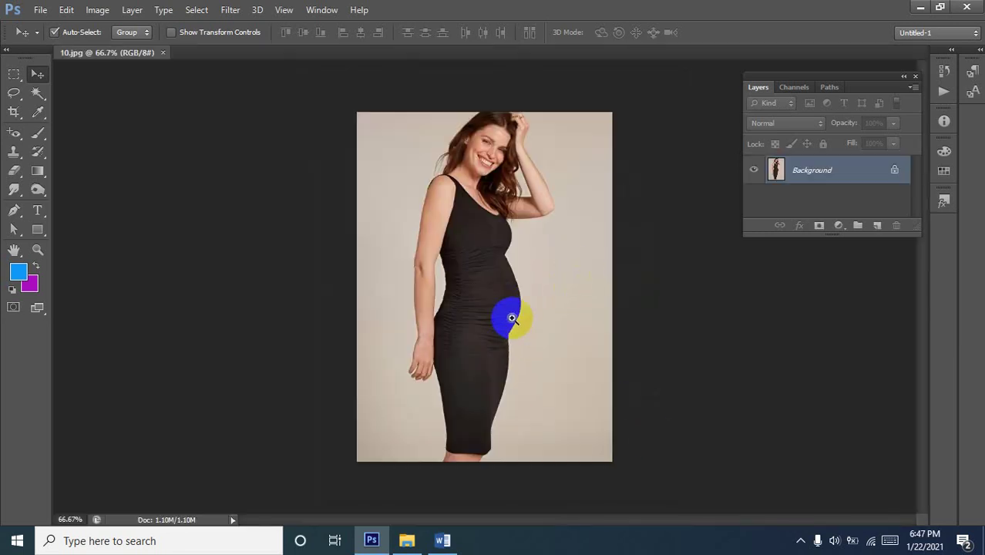
{"action": "left_click", "coordinate": [510, 255]}
{"action": "left_click", "coordinate": [510, 263]}
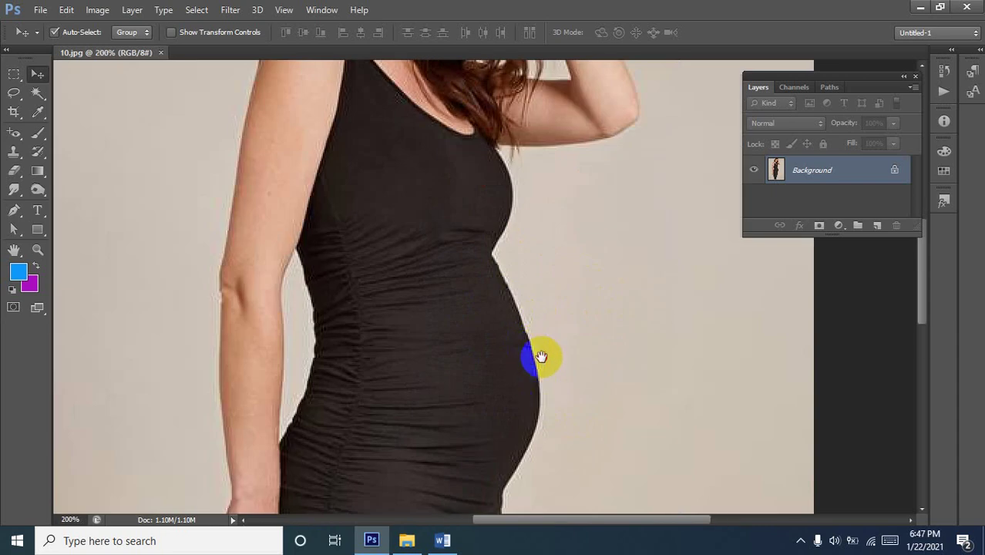
{"action": "left_click_drag", "start_coordinate": [541, 356], "coordinate": [532, 269]}
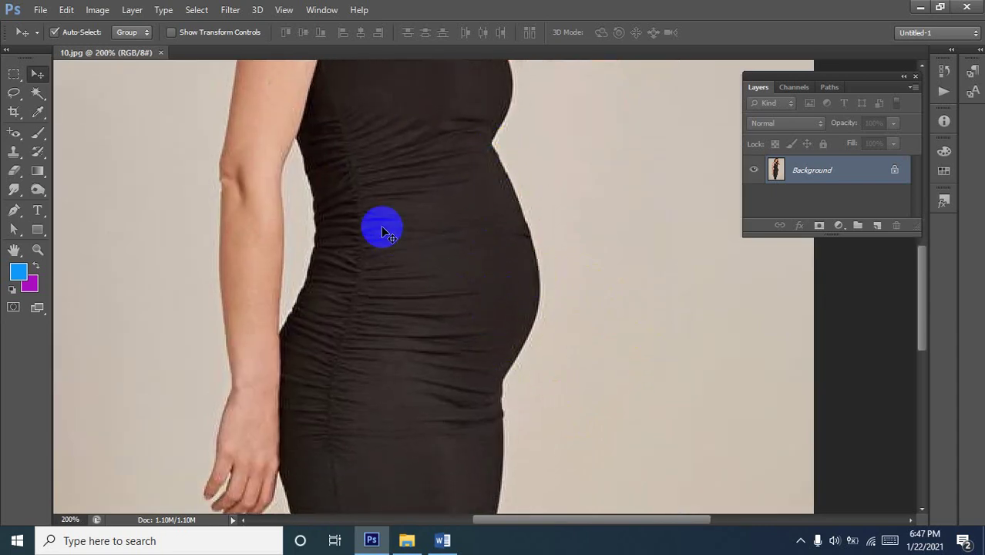
{"action": "left_click", "coordinate": [220, 15]}
{"action": "mouse_move", "coordinate": [259, 171]}
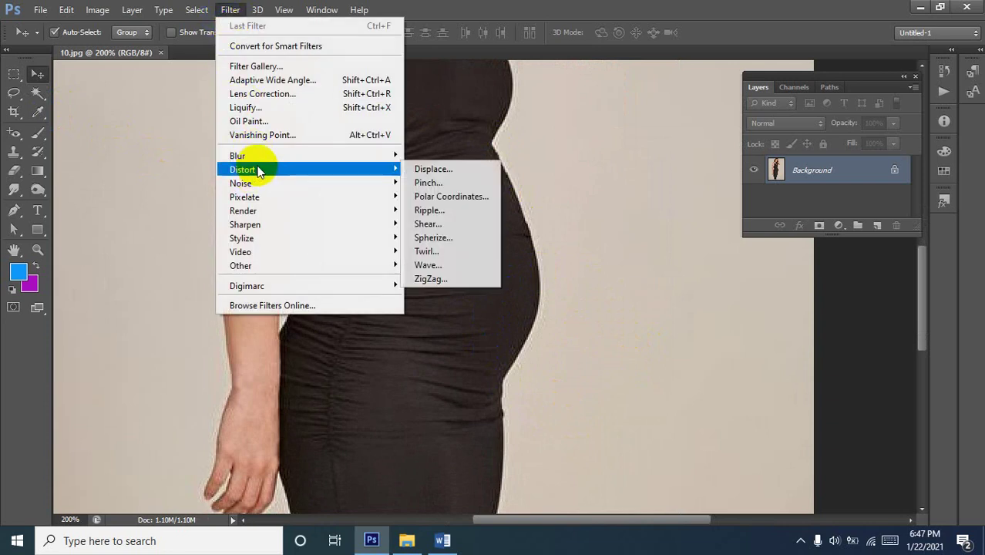
{"action": "left_click", "coordinate": [266, 110]}
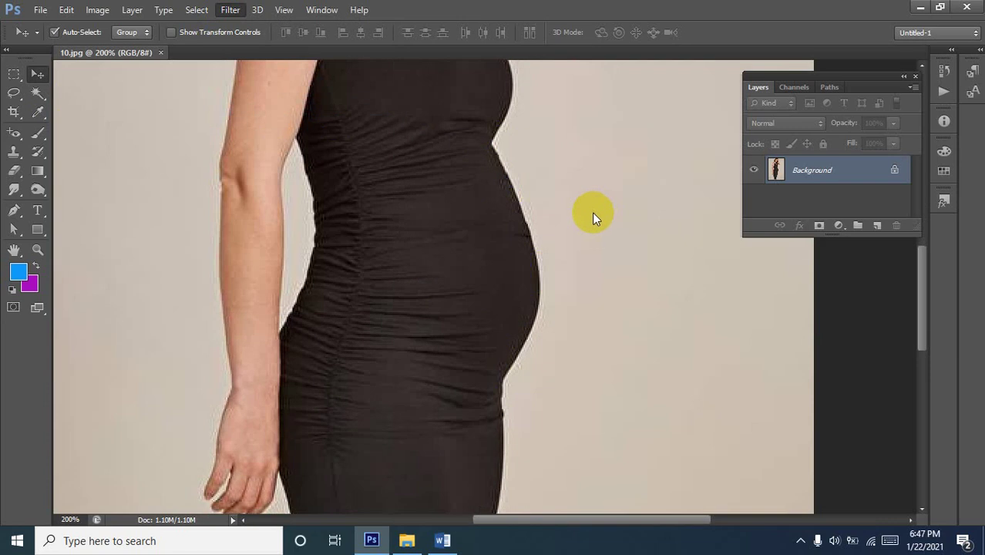
{"action": "key", "text": "ctrl+shift+x"}
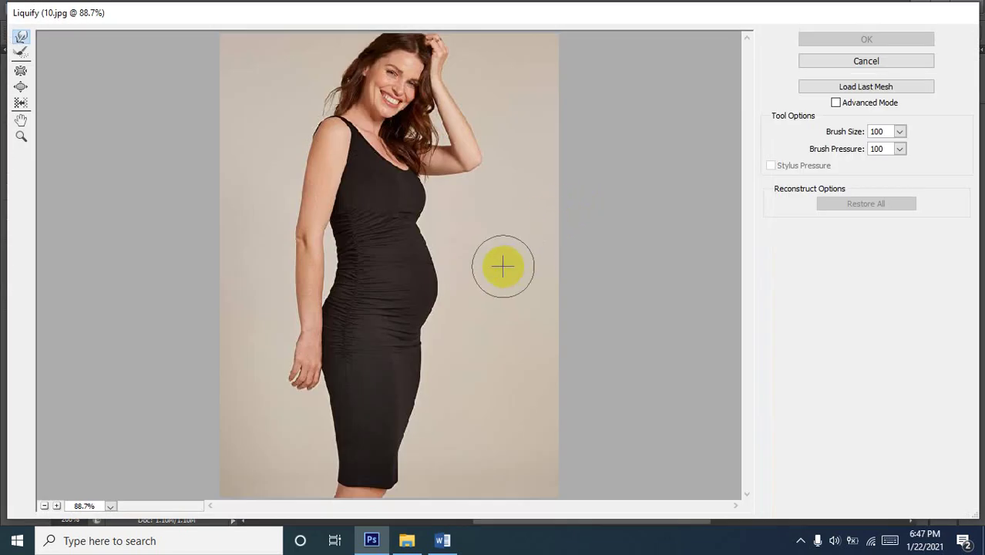
Flatten the woman's belly with Liquify's Pucker tool until the dress front runs nearly straight, and apply the filter.
{"action": "left_click", "coordinate": [435, 281]}
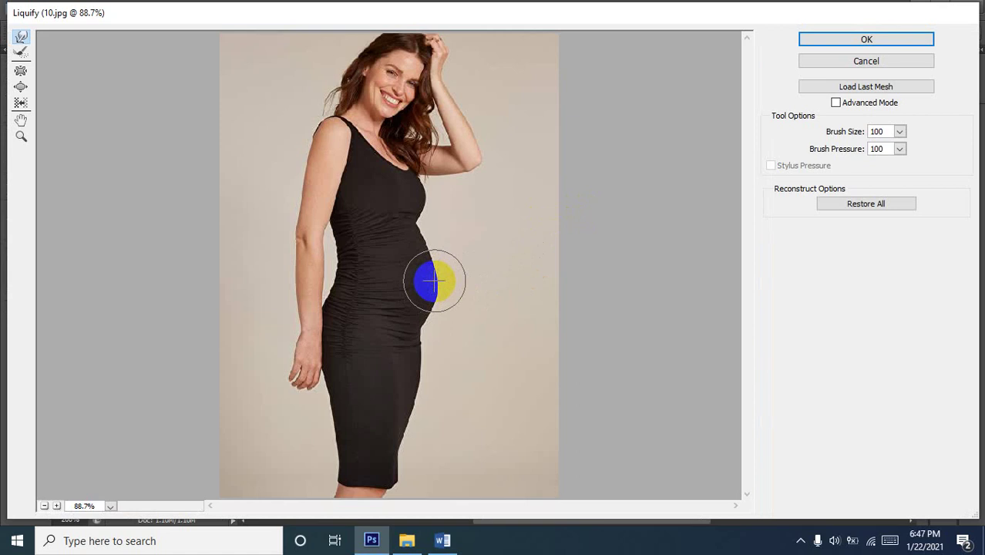
{"action": "left_click", "coordinate": [21, 70]}
{"action": "left_click", "coordinate": [421, 289]}
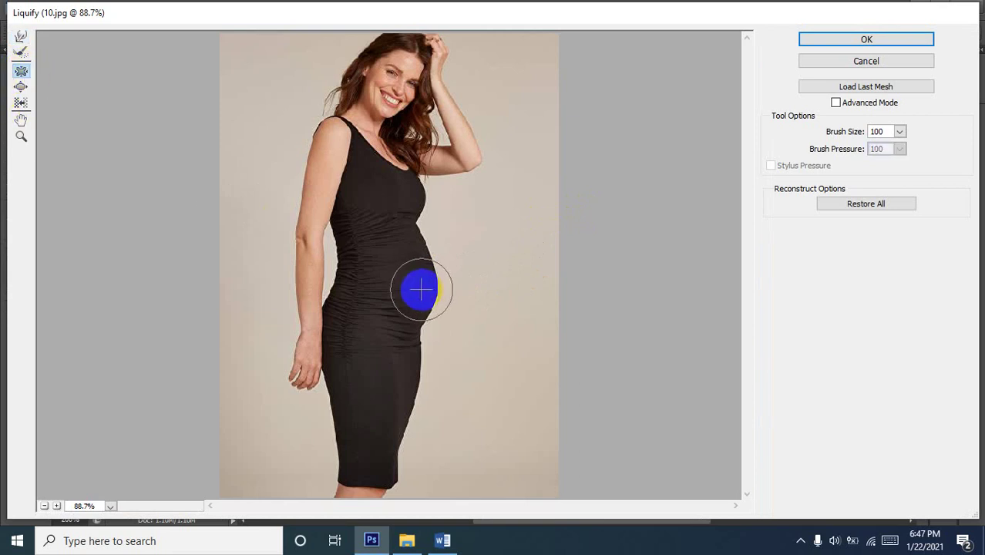
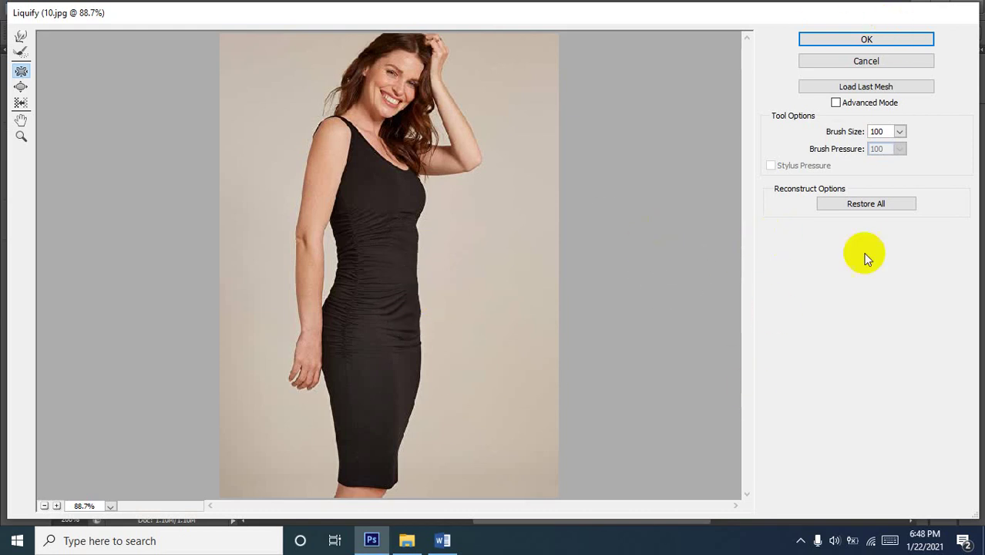
{"action": "left_click", "coordinate": [873, 39]}
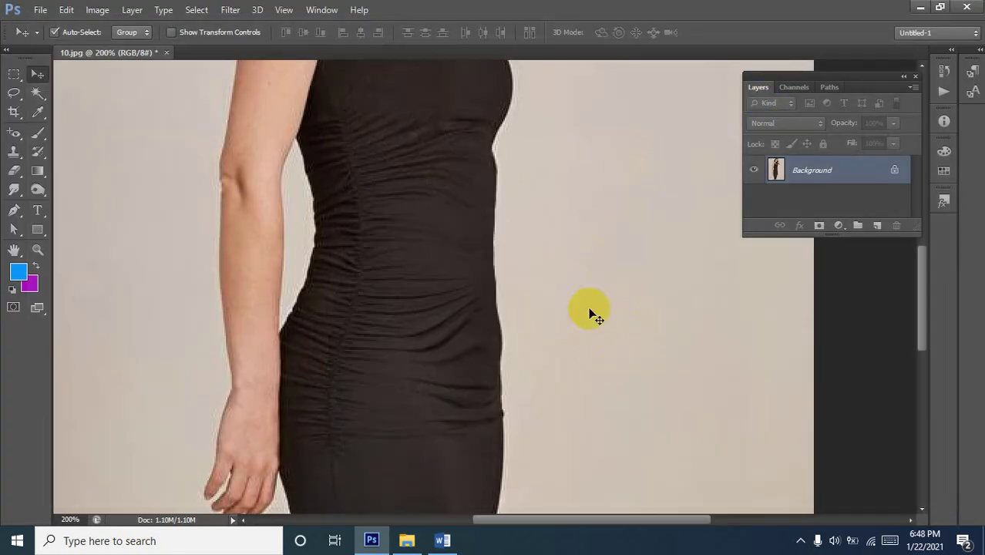
Examine the reshaped waistline up close and in the full picture, and review the available filters.
{"action": "scroll", "coordinate": [476, 113], "scroll_direction": "up", "scroll_amount": 2}
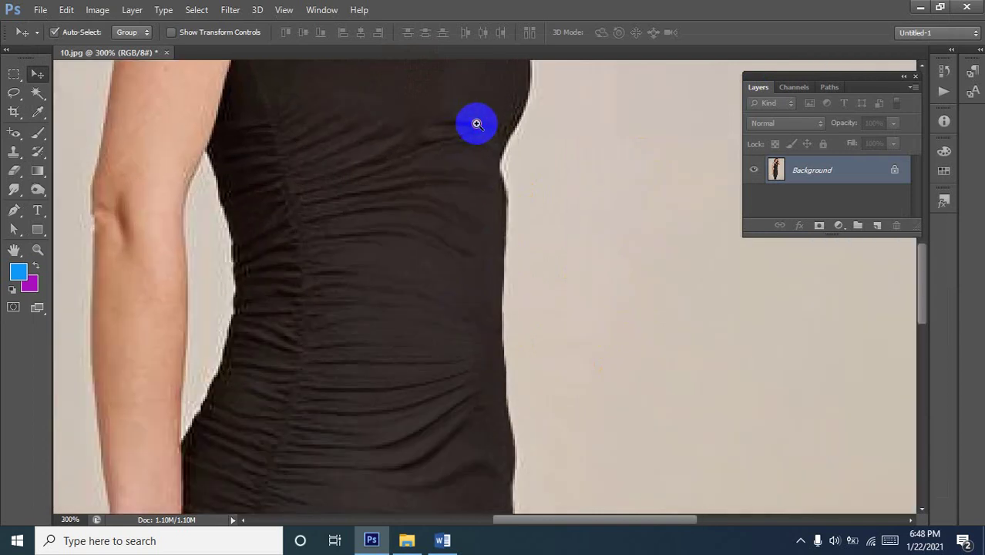
{"action": "scroll", "coordinate": [503, 298], "scroll_direction": "down", "scroll_amount": 1}
{"action": "scroll", "coordinate": [502, 298], "scroll_direction": "down", "scroll_amount": 2}
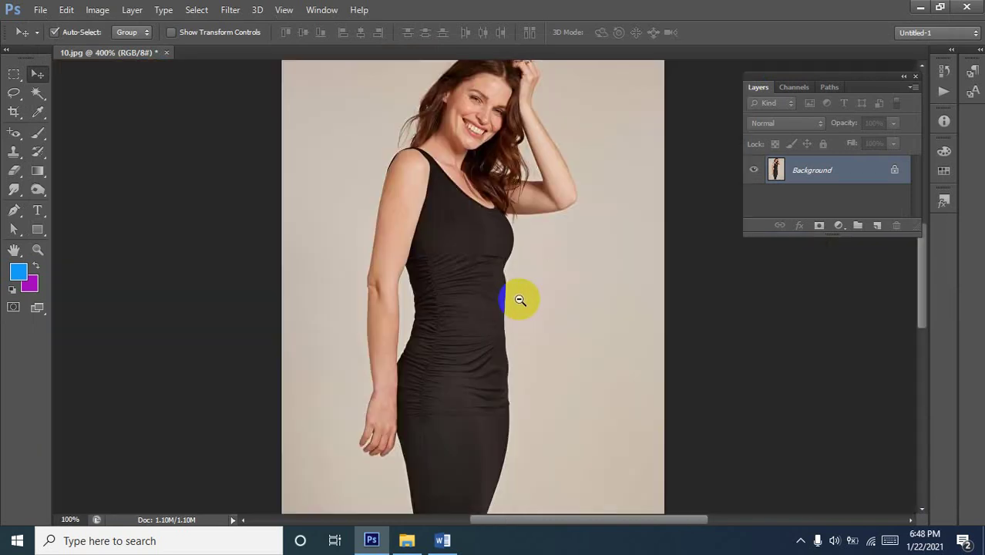
{"action": "scroll", "coordinate": [522, 296], "scroll_direction": "down", "scroll_amount": 1}
{"action": "scroll", "coordinate": [640, 286], "scroll_direction": "down", "scroll_amount": 1}
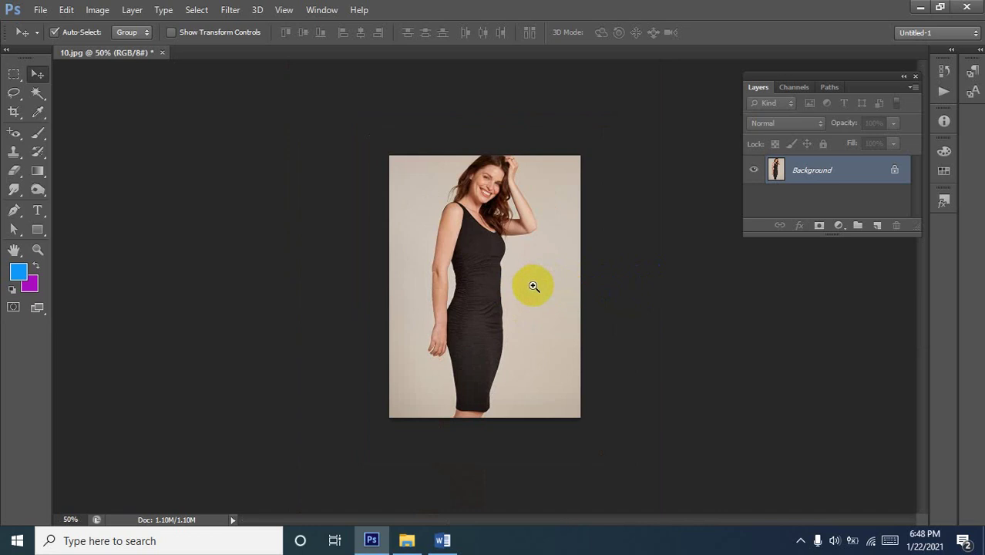
{"action": "left_click", "coordinate": [230, 11]}
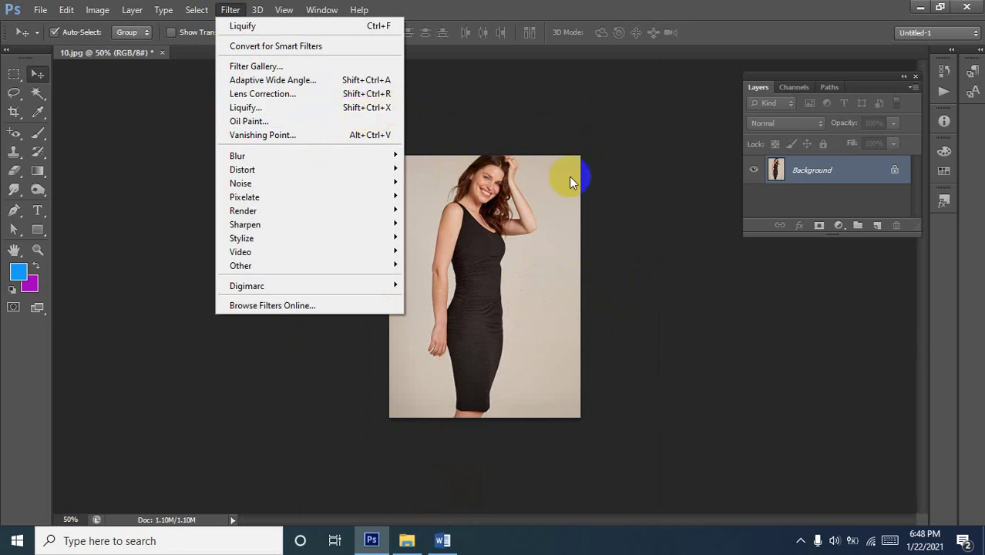
{"action": "left_click", "coordinate": [676, 327]}
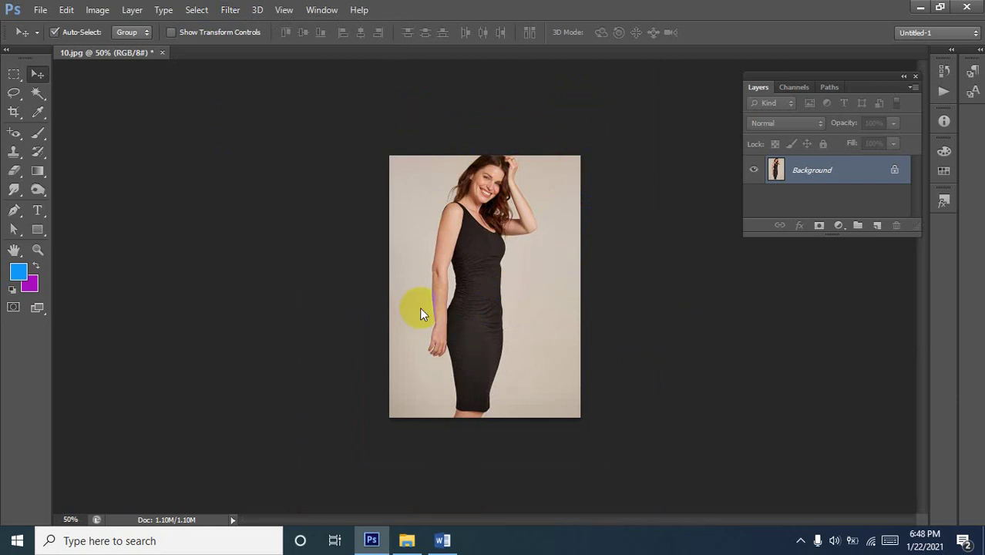
Browse the images in the pic folder and open pic 1.
{"action": "key", "text": "ctrl+o"}
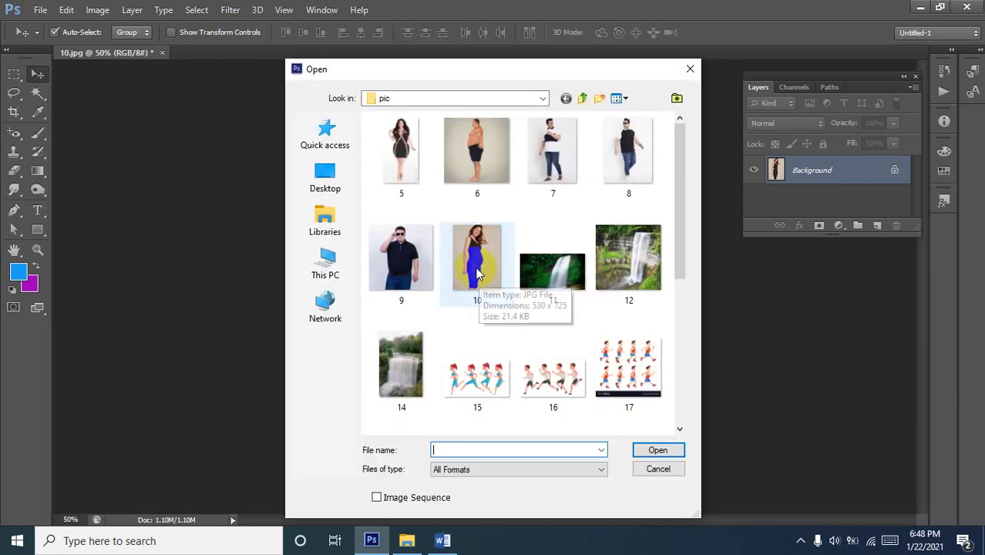
{"action": "left_click", "coordinate": [472, 150]}
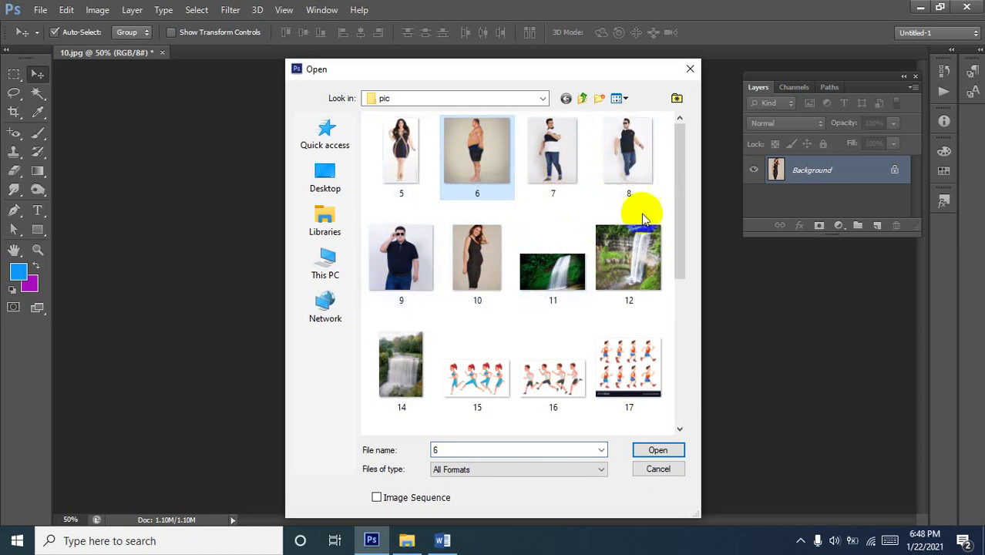
{"action": "scroll", "coordinate": [578, 252], "scroll_direction": "down", "scroll_amount": 2}
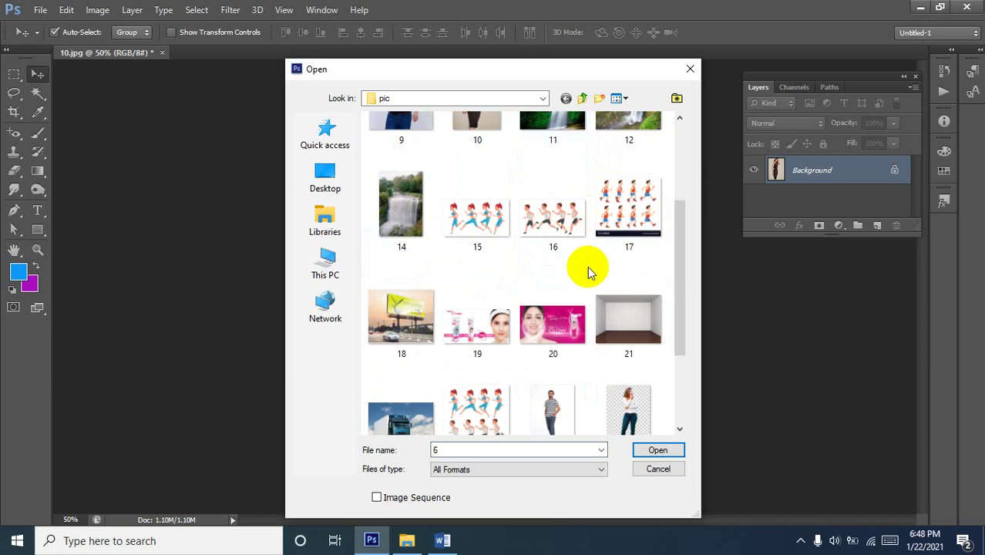
{"action": "scroll", "coordinate": [585, 262], "scroll_direction": "up", "scroll_amount": 2}
{"action": "scroll", "coordinate": [590, 262], "scroll_direction": "down", "scroll_amount": 4}
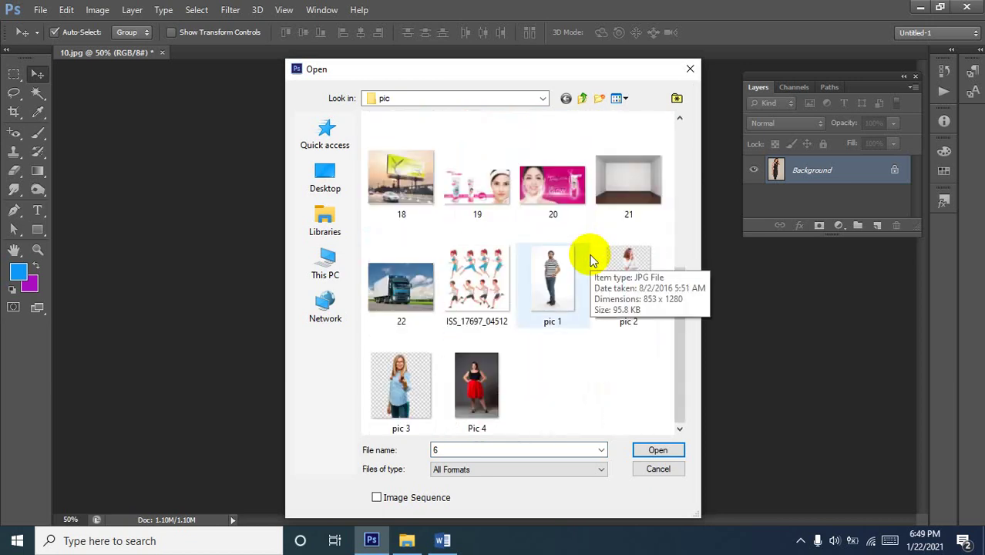
{"action": "scroll", "coordinate": [591, 262], "scroll_direction": "up", "scroll_amount": 3}
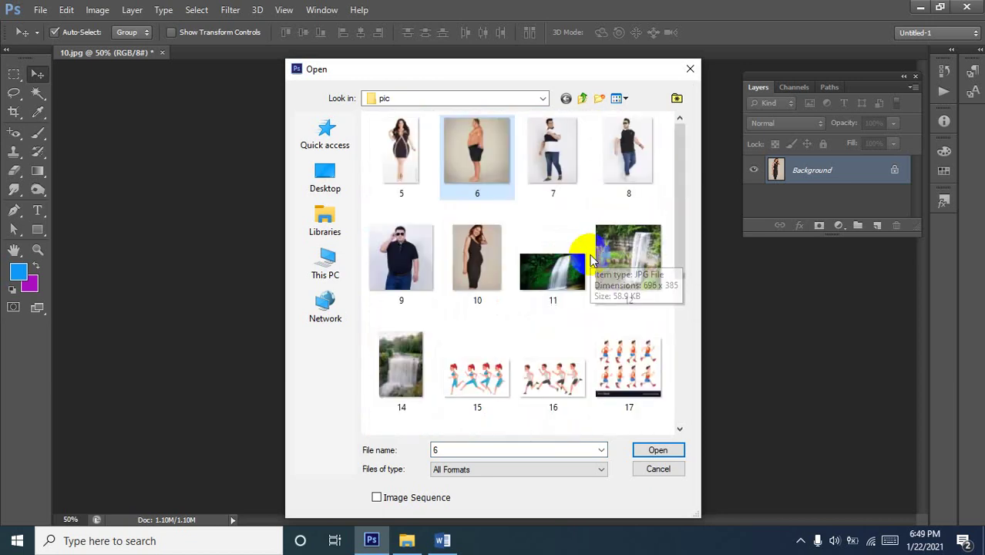
{"action": "left_click", "coordinate": [388, 128]}
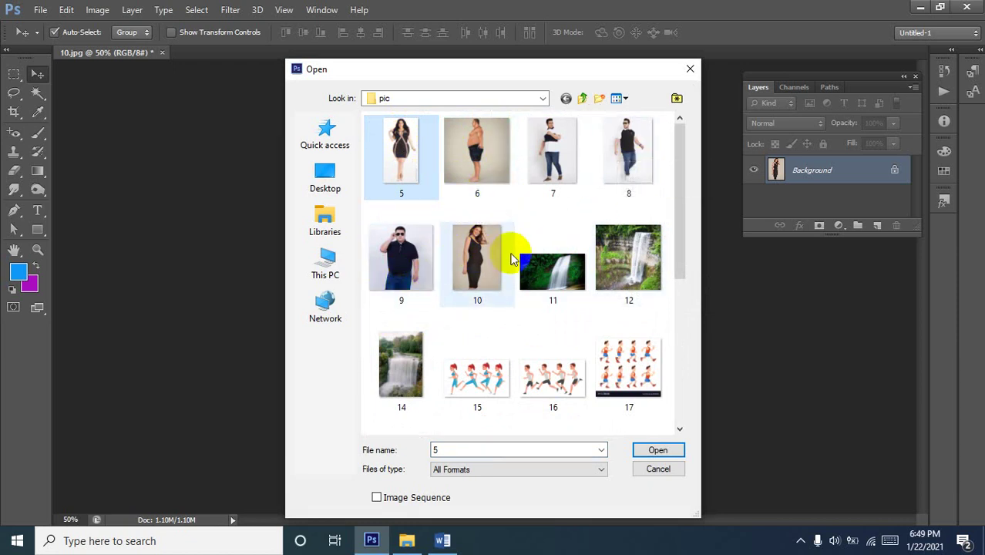
{"action": "scroll", "coordinate": [513, 259], "scroll_direction": "down", "scroll_amount": 4}
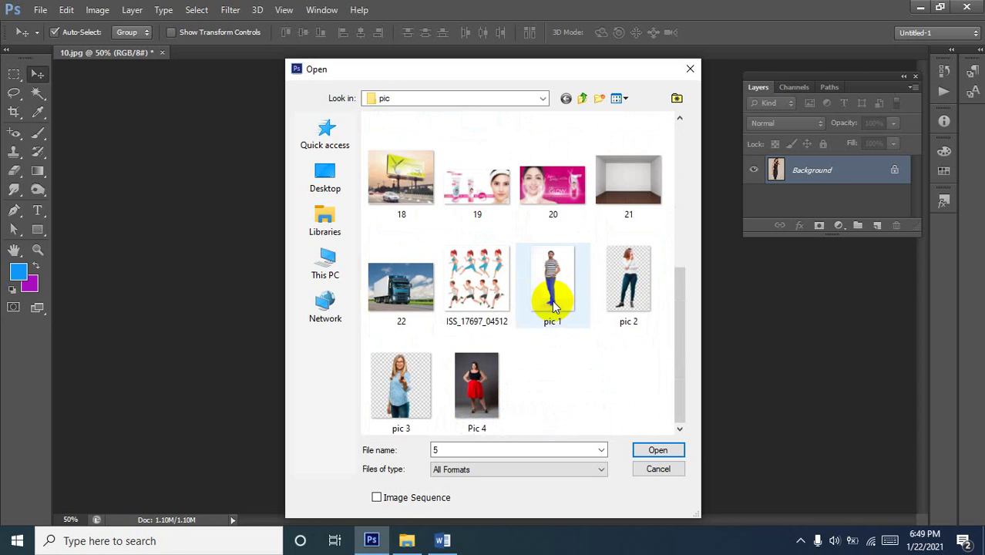
{"action": "left_click", "coordinate": [556, 283]}
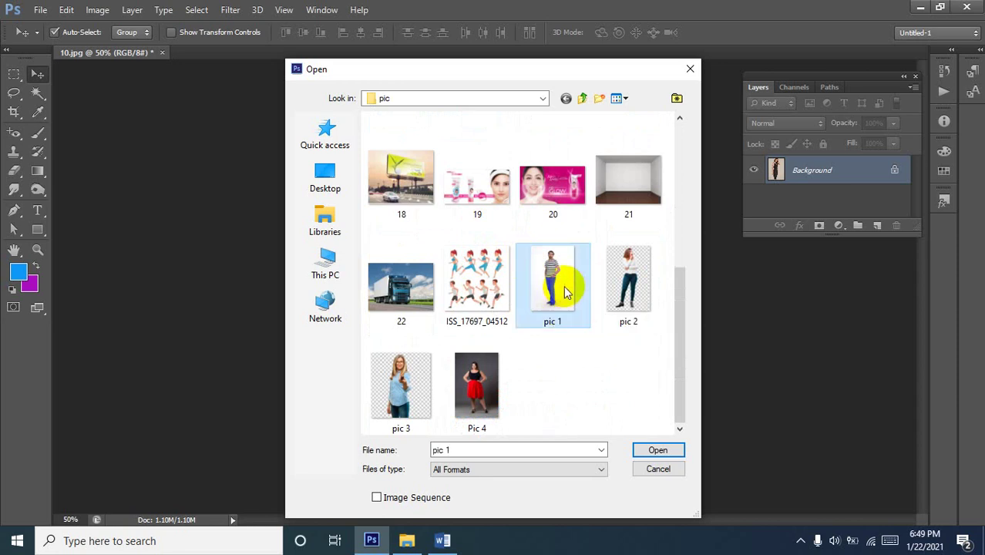
{"action": "left_click", "coordinate": [658, 450]}
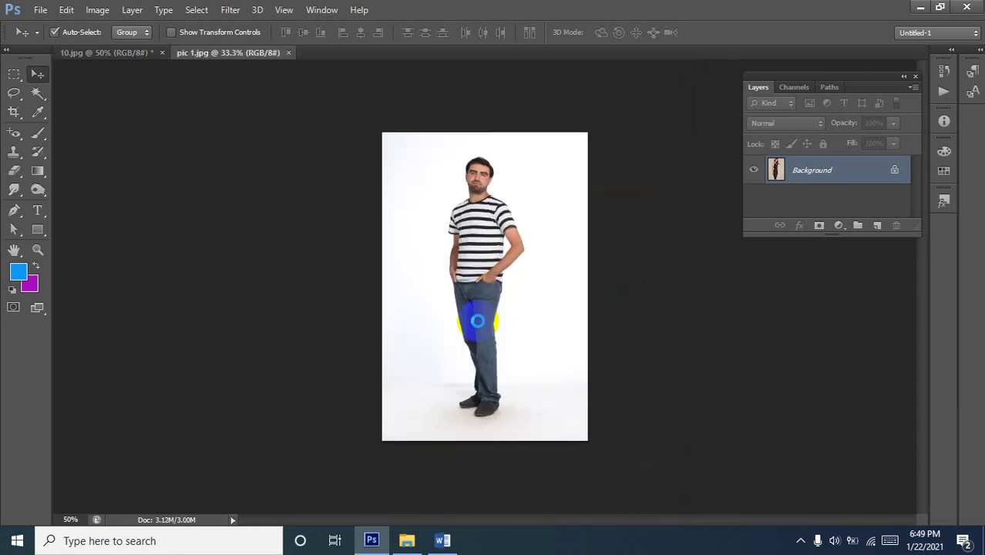
Examine the man's face and striped shirt in pic 1.jpg up close, and return to viewing his whole figure.
{"action": "left_click", "coordinate": [511, 248]}
{"action": "left_click", "coordinate": [513, 188]}
{"action": "left_click", "coordinate": [501, 165]}
{"action": "left_click", "coordinate": [431, 114]}
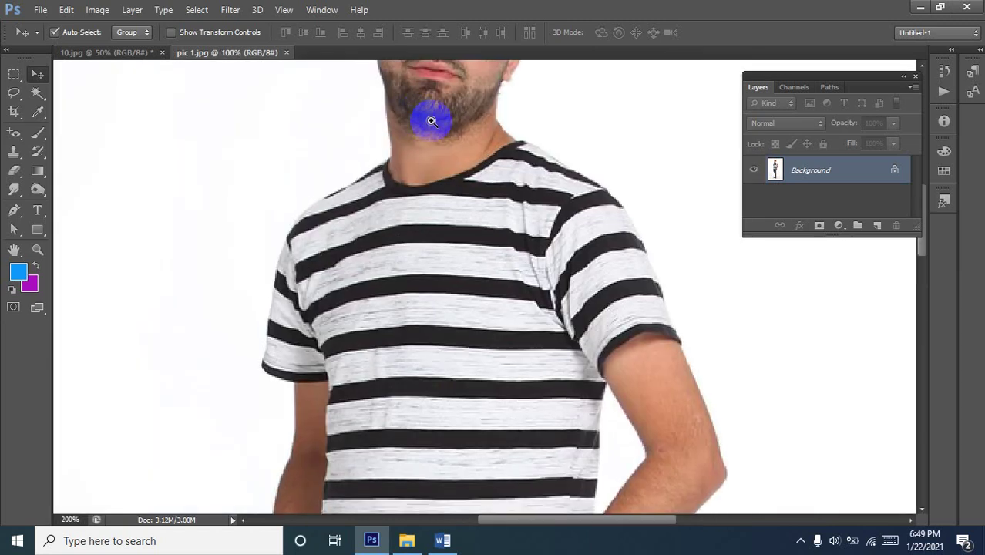
{"action": "left_click", "coordinate": [501, 136]}
{"action": "left_click", "coordinate": [422, 266]}
{"action": "left_click", "coordinate": [535, 418], "text": "alt"}
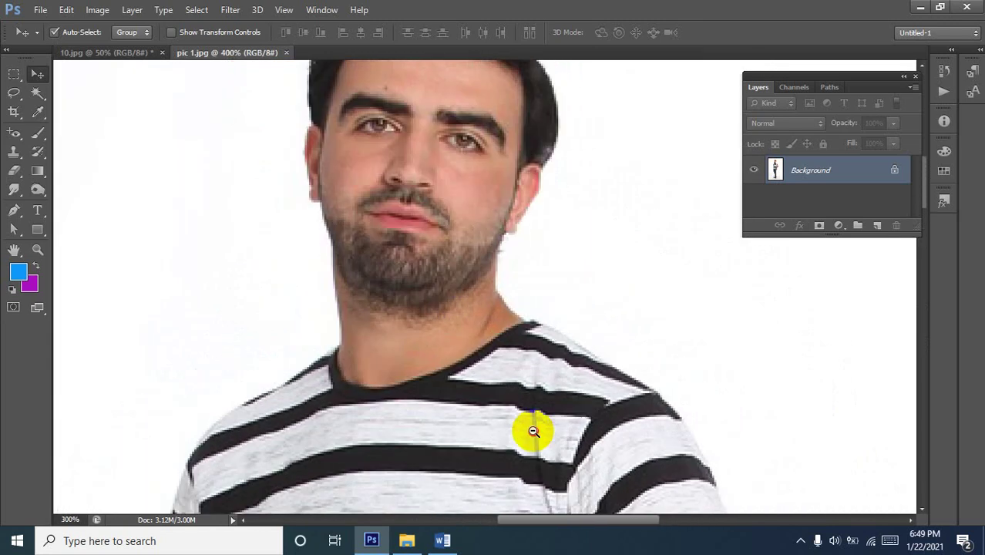
{"action": "left_click", "coordinate": [529, 429], "text": "alt"}
{"action": "left_click", "coordinate": [562, 451], "text": "alt"}
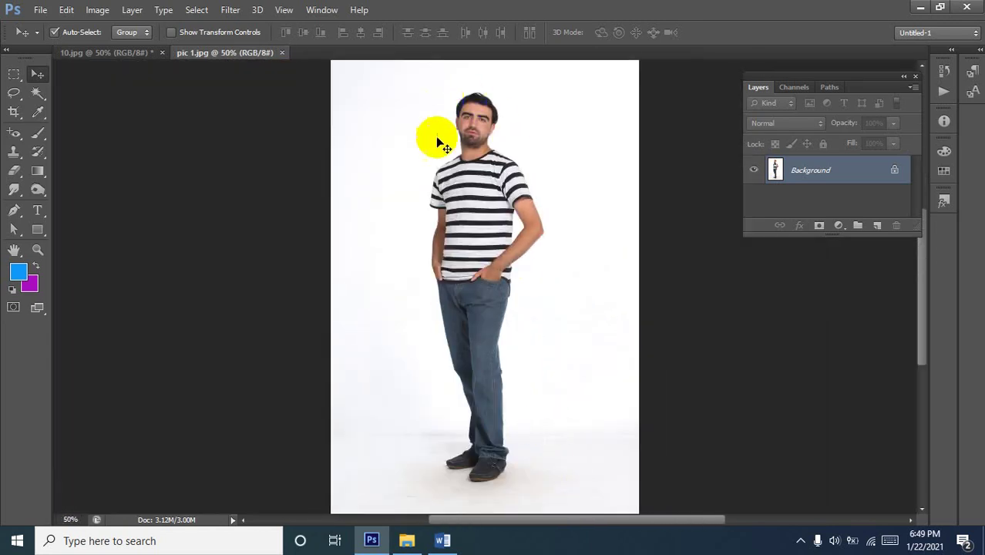
Convert the locked Background of pic 1.jpg into a regular layer and select the white backdrop with the Magic Wand.
{"action": "double_click", "coordinate": [893, 171]}
{"action": "left_click", "coordinate": [595, 163]}
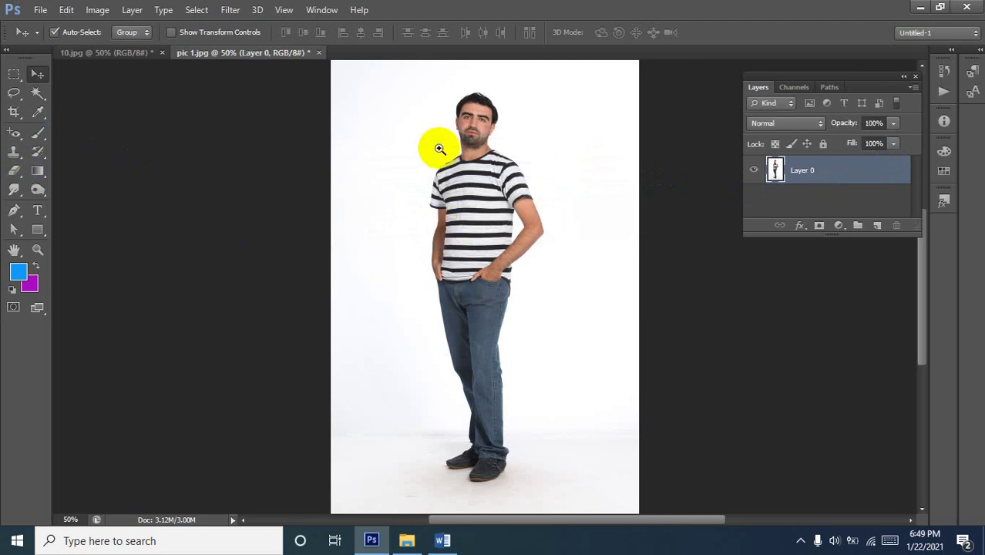
{"action": "left_click", "coordinate": [37, 93]}
{"action": "left_click", "coordinate": [461, 121]}
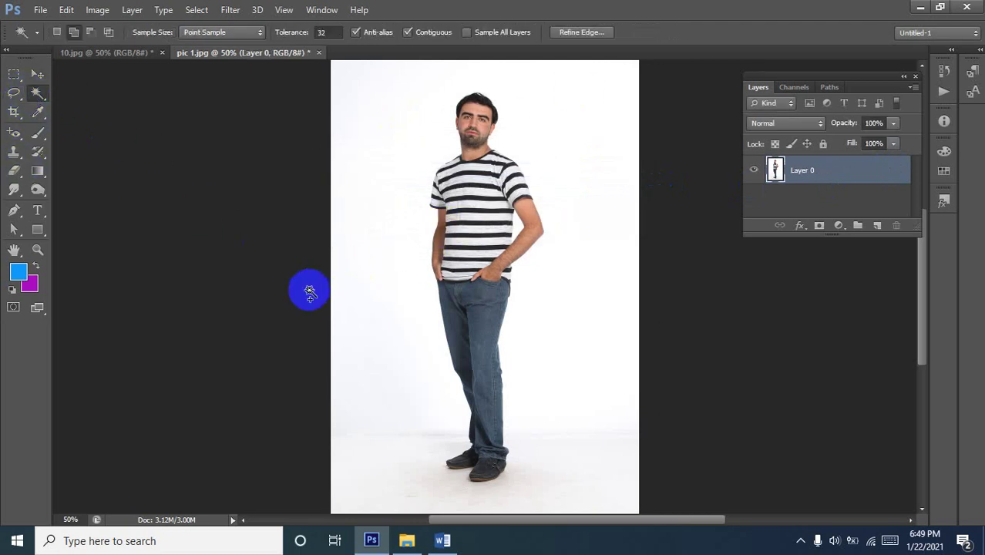
{"action": "left_click", "coordinate": [316, 336]}
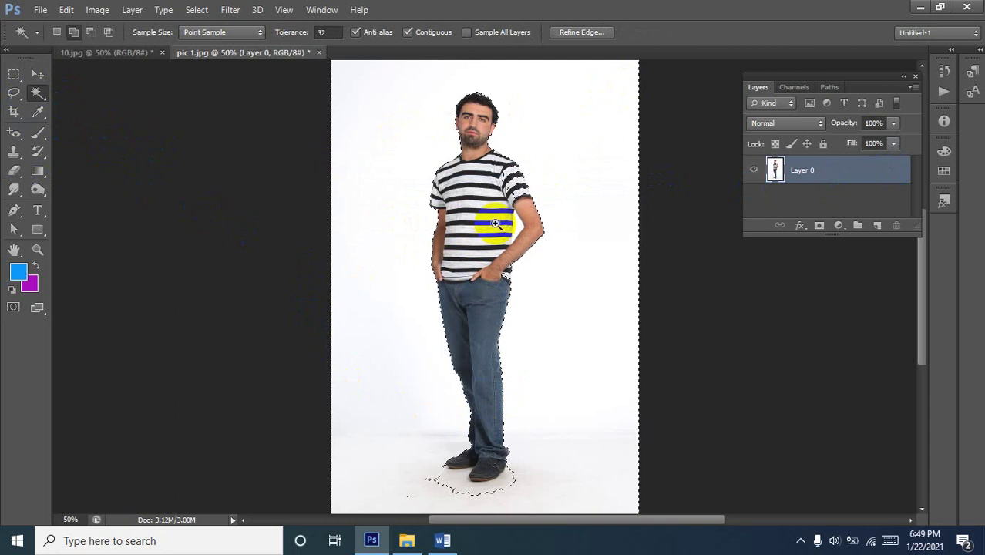
Try to subtract the striped sleeve beside the bent arm from the backdrop selection with the Magic Wand.
{"action": "scroll", "coordinate": [514, 212], "scroll_direction": "up", "scroll_amount": 1}
{"action": "scroll", "coordinate": [514, 212], "scroll_direction": "up", "scroll_amount": 3}
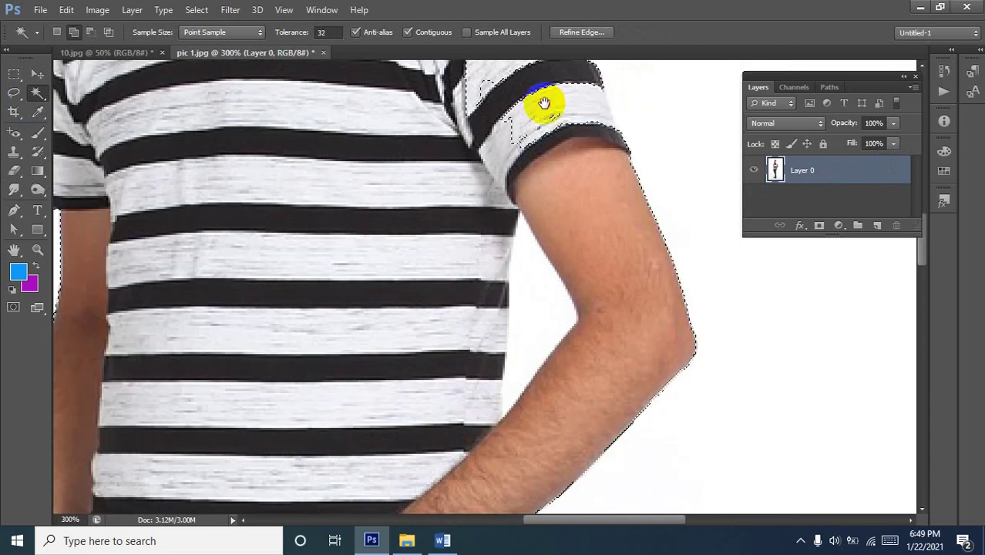
{"action": "left_click_drag", "start_coordinate": [544, 103], "coordinate": [567, 247]}
{"action": "left_click_drag", "start_coordinate": [528, 315], "coordinate": [485, 428]}
{"action": "left_click_drag", "start_coordinate": [396, 193], "coordinate": [356, 190]}
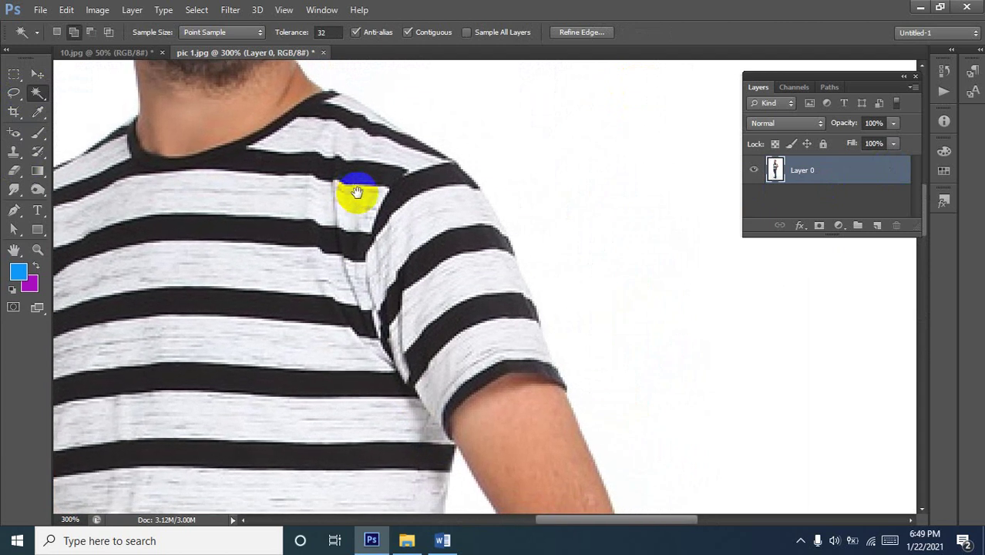
{"action": "left_click", "coordinate": [36, 93]}
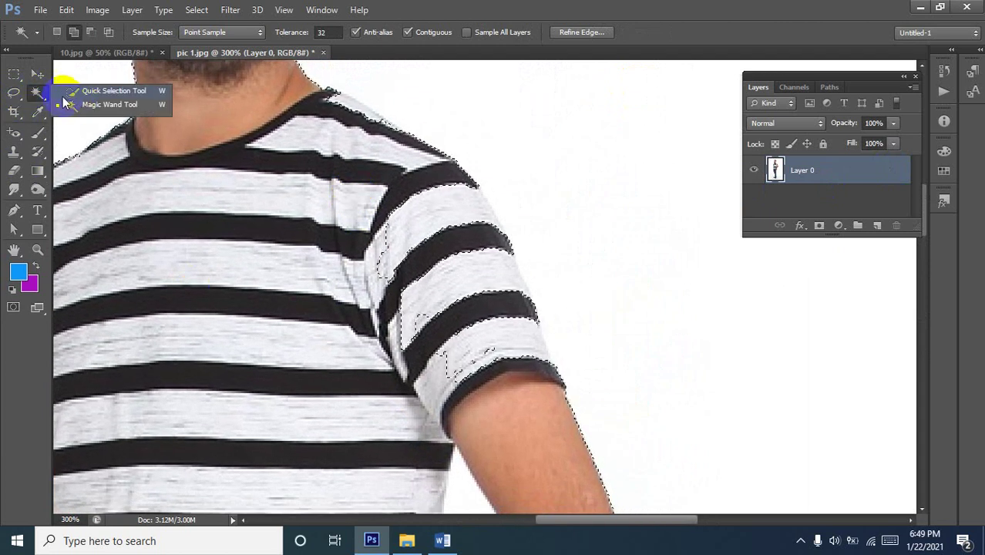
{"action": "left_click", "coordinate": [76, 34]}
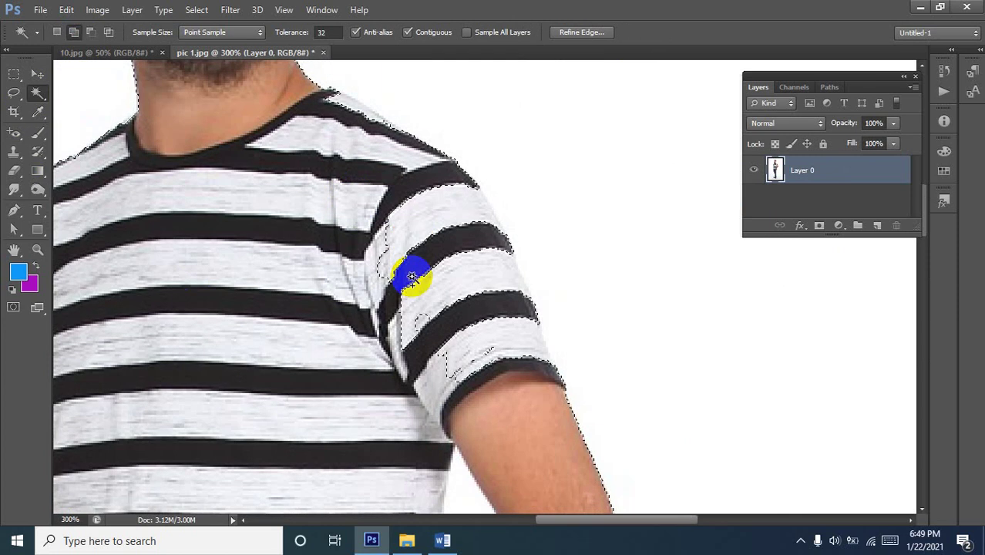
{"action": "left_click", "coordinate": [440, 396]}
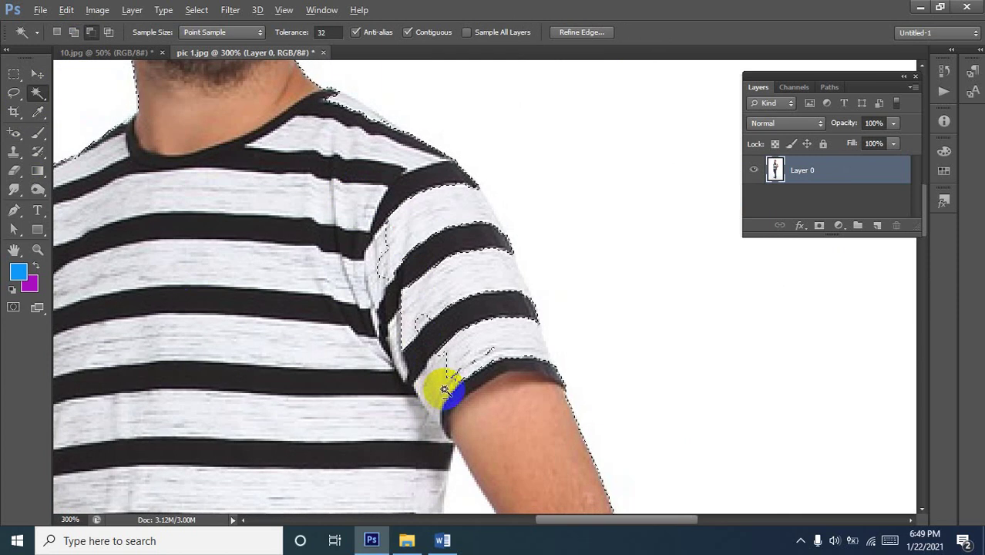
{"action": "left_click", "coordinate": [458, 361], "text": "alt"}
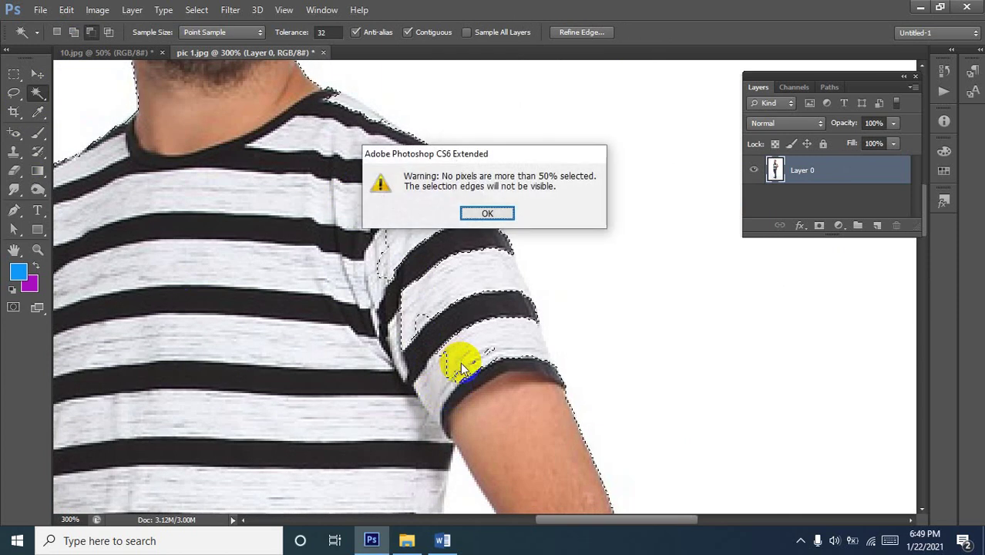
{"action": "left_click", "coordinate": [482, 214]}
{"action": "left_click", "coordinate": [464, 346], "text": "alt"}
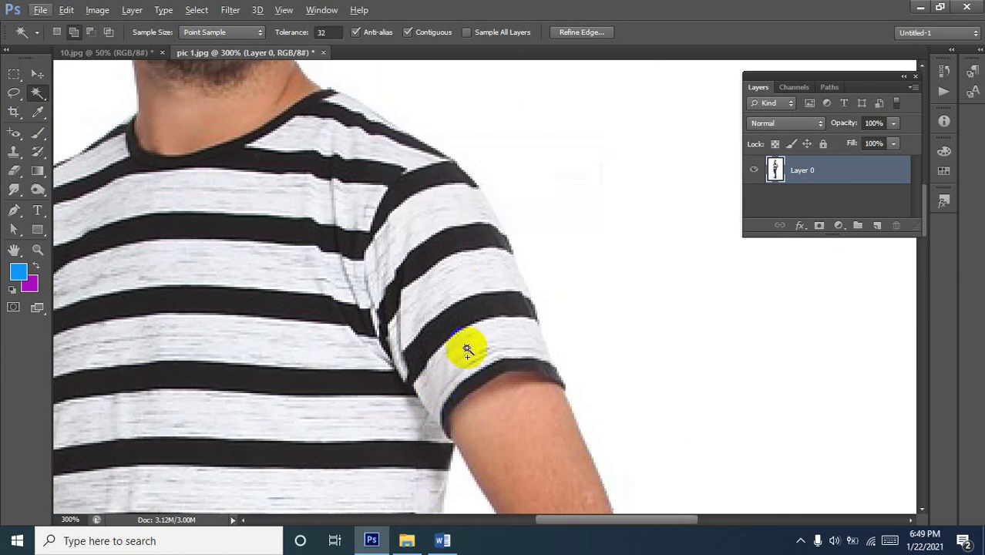
{"action": "left_click", "coordinate": [400, 343], "text": "alt"}
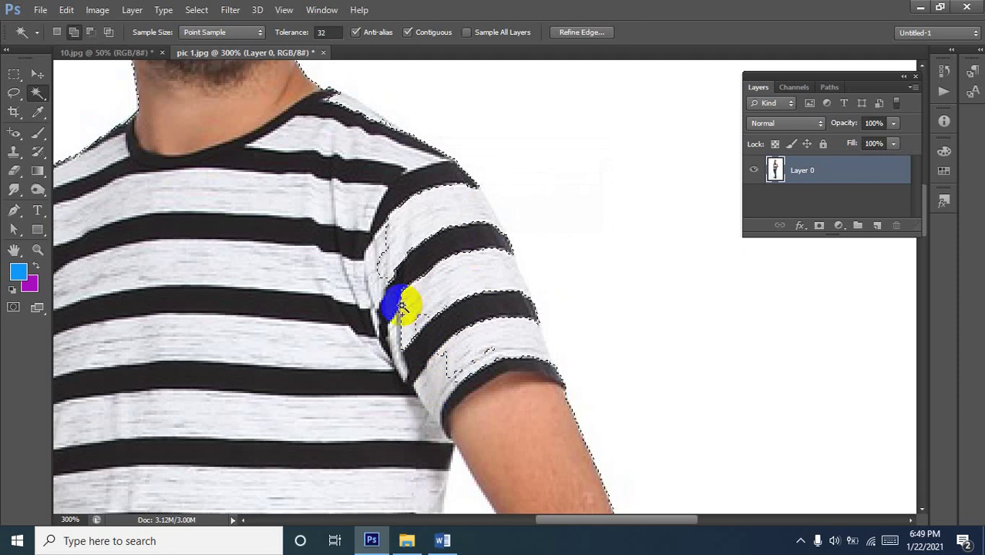
Subtract the striped sleeve from the backdrop selection using the Quick Selection tool with a brush size of 35.
{"action": "left_click", "coordinate": [38, 93]}
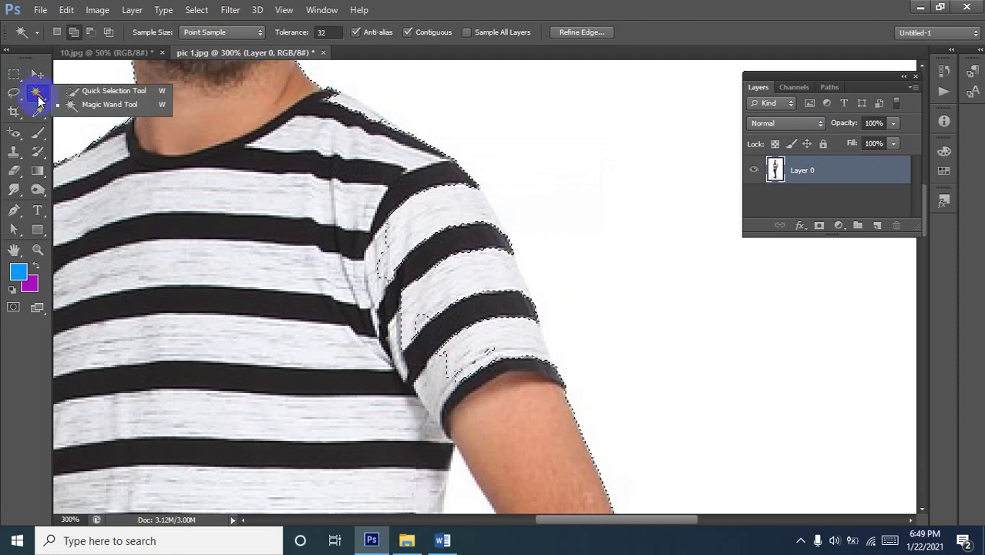
{"action": "left_click", "coordinate": [73, 80]}
{"action": "key", "text": "bracketleft"}
{"action": "key", "text": "bracketleft"}
{"action": "key", "text": "bracketleft"}
{"action": "key", "text": "bracketleft"}
{"action": "key", "text": "bracketleft"}
{"action": "key", "text": "bracketleft"}
{"action": "key", "text": "bracketleft"}
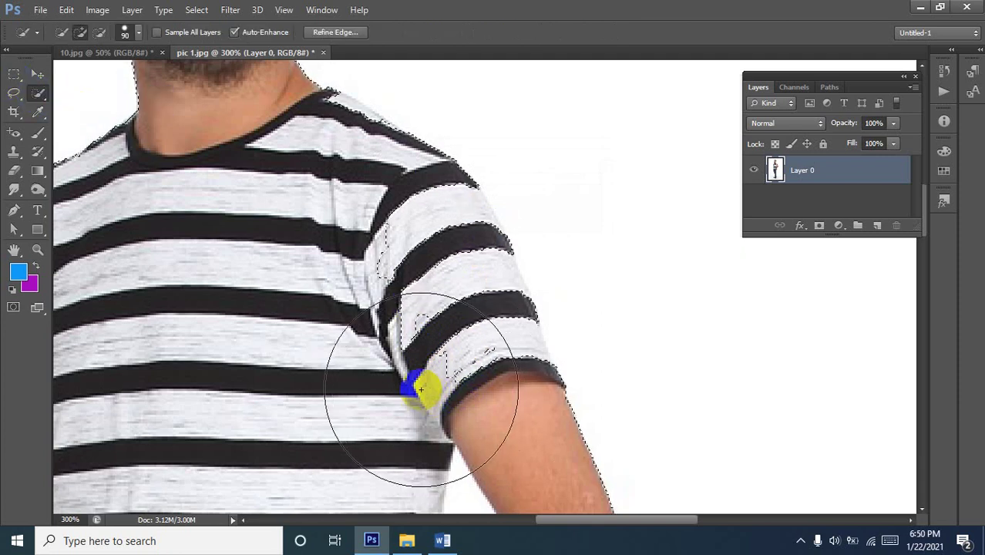
{"action": "mouse_move", "coordinate": [454, 378]}
{"action": "left_mouse_down"}
{"action": "mouse_move", "coordinate": [482, 348]}
{"action": "mouse_move", "coordinate": [520, 358]}
{"action": "mouse_move", "coordinate": [528, 366]}
{"action": "mouse_move", "coordinate": [497, 378]}
{"action": "mouse_move", "coordinate": [529, 396]}
{"action": "mouse_move", "coordinate": [486, 324]}
{"action": "mouse_move", "coordinate": [435, 300]}
{"action": "mouse_move", "coordinate": [434, 309]}
{"action": "mouse_move", "coordinate": [422, 292]}
{"action": "mouse_move", "coordinate": [406, 239]}
{"action": "mouse_move", "coordinate": [416, 210]}
{"action": "mouse_move", "coordinate": [412, 271]}
{"action": "mouse_move", "coordinate": [389, 280]}
{"action": "mouse_move", "coordinate": [483, 218]}
{"action": "mouse_move", "coordinate": [456, 230]}
{"action": "mouse_move", "coordinate": [455, 244]}
{"action": "mouse_move", "coordinate": [513, 350]}
{"action": "left_mouse_up"}
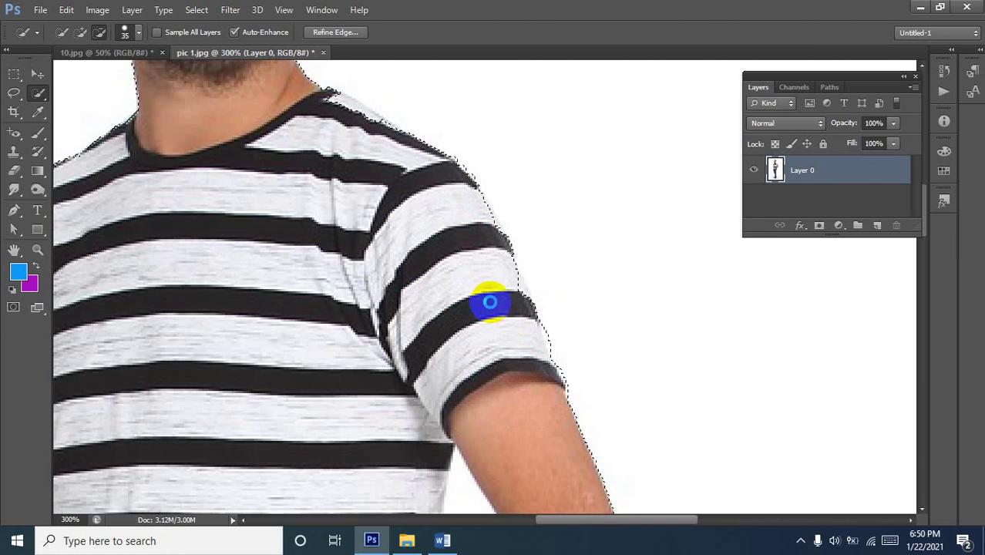
Subtract the white shirt stripe along the shoulder above that sleeve from the backdrop selection with the Quick Selection tool.
{"action": "mouse_move", "coordinate": [493, 305]}
{"action": "left_mouse_down"}
{"action": "mouse_move", "coordinate": [412, 242]}
{"action": "mouse_move", "coordinate": [343, 133]}
{"action": "mouse_move", "coordinate": [454, 303]}
{"action": "left_mouse_up"}
{"action": "scroll", "coordinate": [461, 330], "scroll_direction": "up", "scroll_amount": 1}
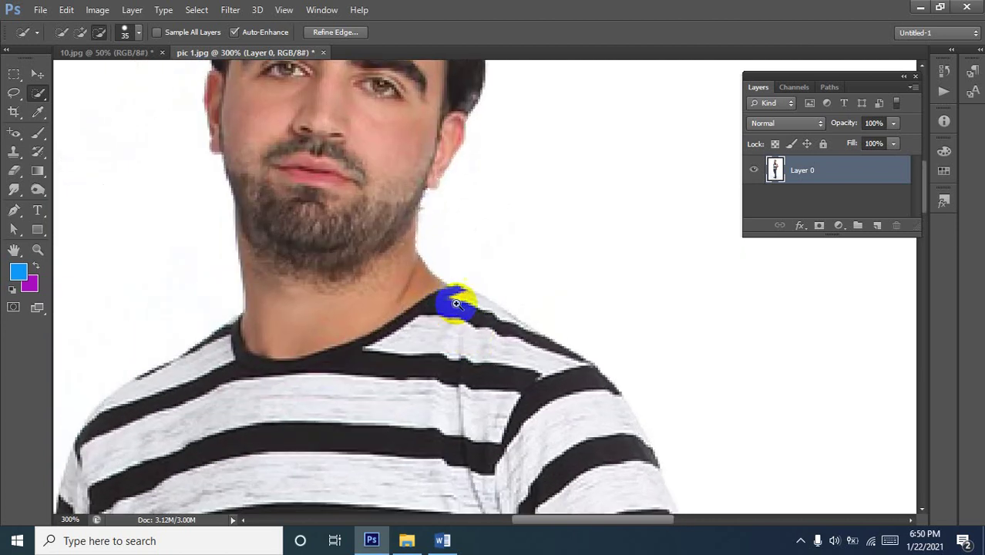
{"action": "scroll", "coordinate": [467, 304], "scroll_direction": "up", "scroll_amount": 1}
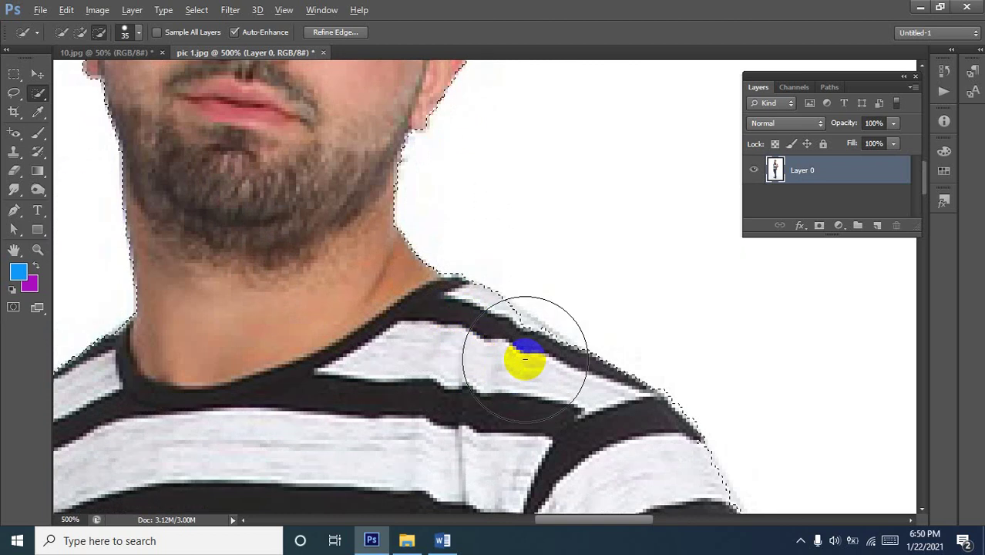
{"action": "mouse_move", "coordinate": [510, 371]}
{"action": "left_mouse_down"}
{"action": "mouse_move", "coordinate": [508, 381]}
{"action": "mouse_move", "coordinate": [359, 339]}
{"action": "left_mouse_up"}
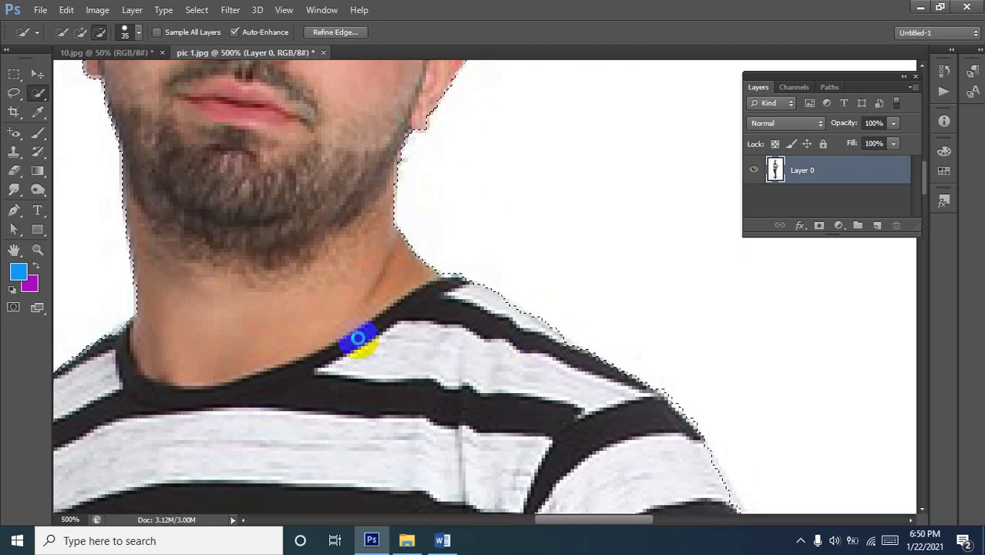
Inspect the background selection's edge around the man from his neck and shoulders down to his shoes.
{"action": "left_click_drag", "start_coordinate": [422, 253], "coordinate": [389, 494]}
{"action": "left_click_drag", "start_coordinate": [401, 144], "coordinate": [306, 219]}
{"action": "left_click_drag", "start_coordinate": [676, 288], "coordinate": [524, 239]}
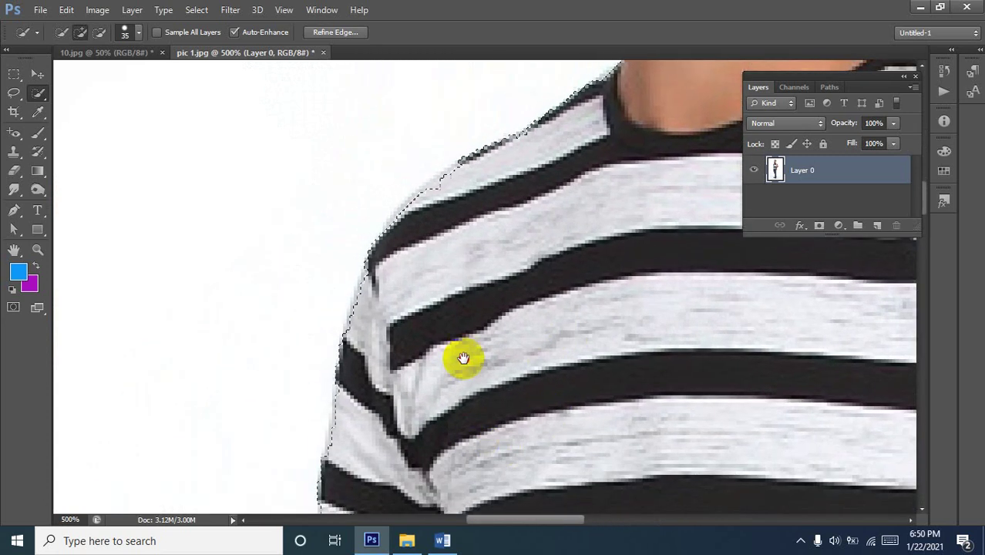
{"action": "left_click_drag", "start_coordinate": [437, 284], "coordinate": [457, 330]}
{"action": "left_click_drag", "start_coordinate": [506, 369], "coordinate": [499, 231]}
{"action": "left_click_drag", "start_coordinate": [506, 455], "coordinate": [464, 222]}
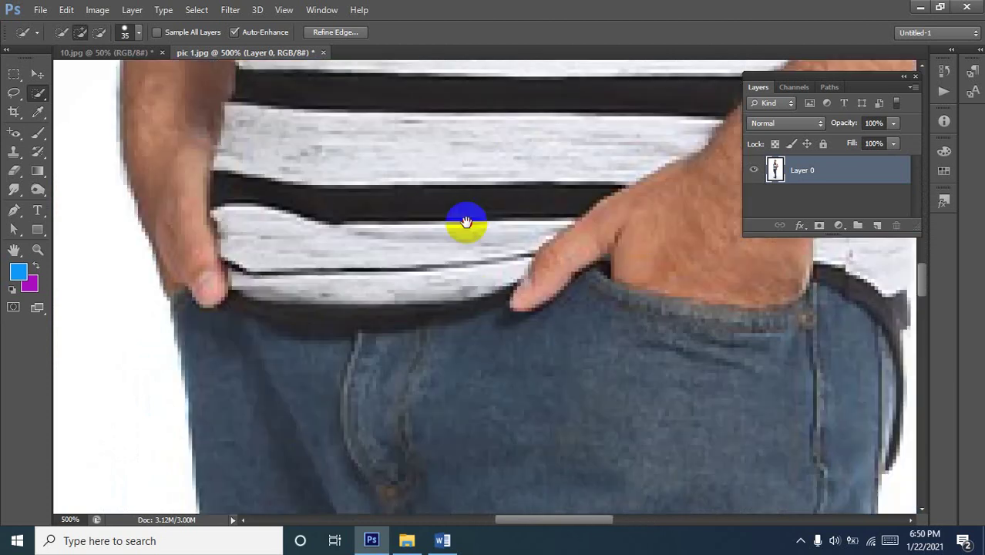
{"action": "left_click_drag", "start_coordinate": [466, 443], "coordinate": [488, 158]}
{"action": "left_click_drag", "start_coordinate": [494, 493], "coordinate": [392, 153]}
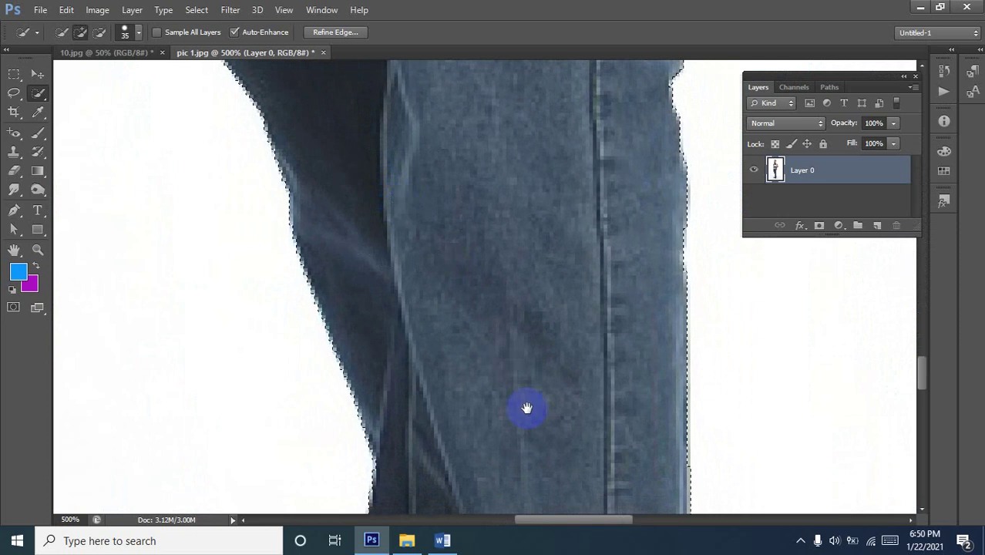
{"action": "left_click_drag", "start_coordinate": [528, 405], "coordinate": [464, 191]}
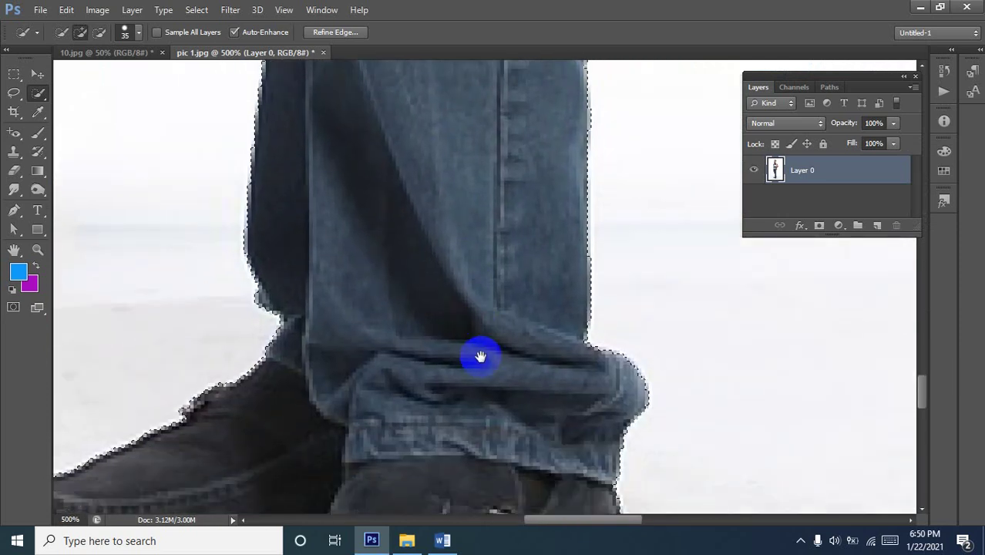
{"action": "left_click_drag", "start_coordinate": [482, 389], "coordinate": [511, 106]}
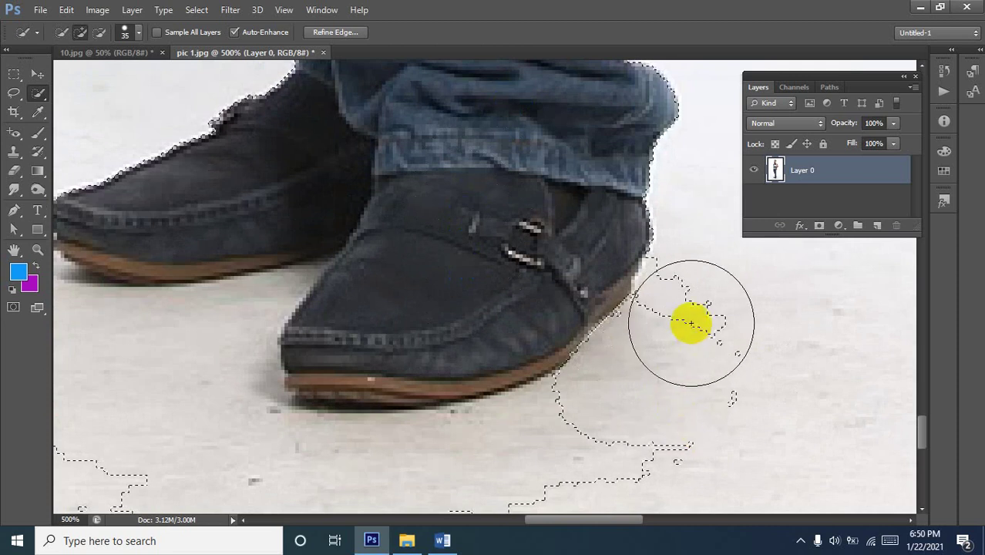
Add the unselected floor patches around and below the front shoe to the background selection with Quick Selection.
{"action": "left_click_drag", "start_coordinate": [691, 322], "coordinate": [702, 306]}
{"action": "left_click", "coordinate": [686, 456]}
{"action": "left_click_drag", "start_coordinate": [686, 456], "coordinate": [576, 457]}
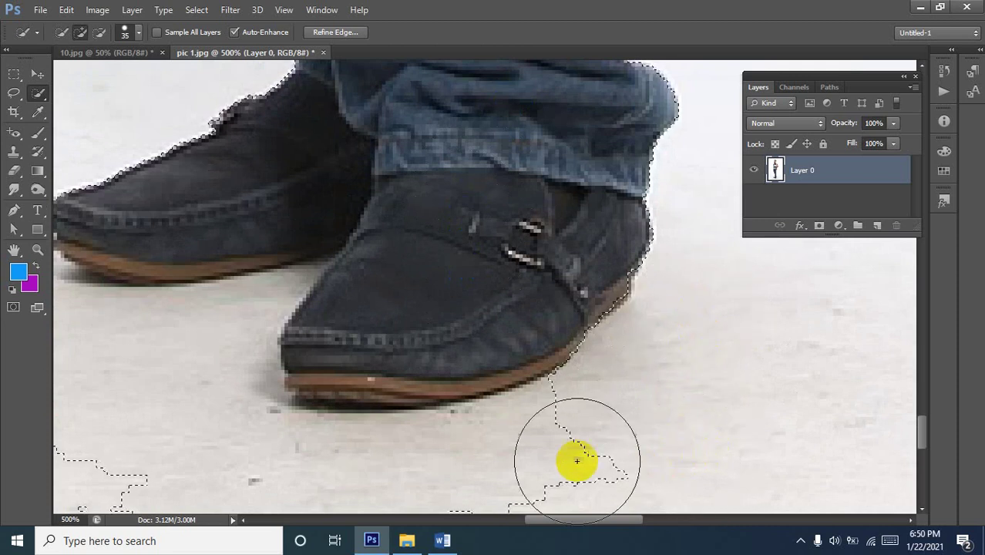
{"action": "scroll", "coordinate": [566, 345], "scroll_direction": "down", "scroll_amount": 5}
{"action": "mouse_move", "coordinate": [555, 253]}
{"action": "left_mouse_down"}
{"action": "mouse_move", "coordinate": [598, 307]}
{"action": "mouse_move", "coordinate": [477, 248]}
{"action": "mouse_move", "coordinate": [456, 275]}
{"action": "left_mouse_up"}
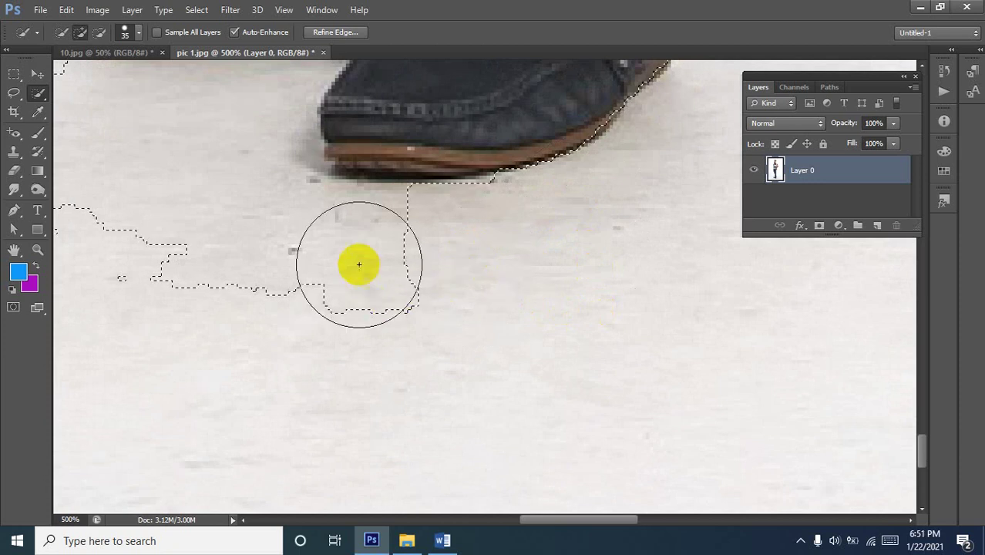
{"action": "mouse_move", "coordinate": [381, 268]}
{"action": "left_mouse_down"}
{"action": "mouse_move", "coordinate": [550, 317]}
{"action": "mouse_move", "coordinate": [519, 375]}
{"action": "mouse_move", "coordinate": [483, 386]}
{"action": "mouse_move", "coordinate": [500, 387]}
{"action": "mouse_move", "coordinate": [434, 381]}
{"action": "mouse_move", "coordinate": [388, 366]}
{"action": "mouse_move", "coordinate": [320, 320]}
{"action": "mouse_move", "coordinate": [241, 309]}
{"action": "mouse_move", "coordinate": [229, 283]}
{"action": "mouse_move", "coordinate": [251, 287]}
{"action": "mouse_move", "coordinate": [222, 293]}
{"action": "mouse_move", "coordinate": [163, 272]}
{"action": "mouse_move", "coordinate": [316, 202]}
{"action": "mouse_move", "coordinate": [319, 211]}
{"action": "mouse_move", "coordinate": [549, 160]}
{"action": "left_mouse_up"}
Delete the selected background around the man and clear the selection.
{"action": "scroll", "coordinate": [552, 165], "scroll_direction": "down", "scroll_amount": 3}
{"action": "scroll", "coordinate": [553, 166], "scroll_direction": "down", "scroll_amount": 6}
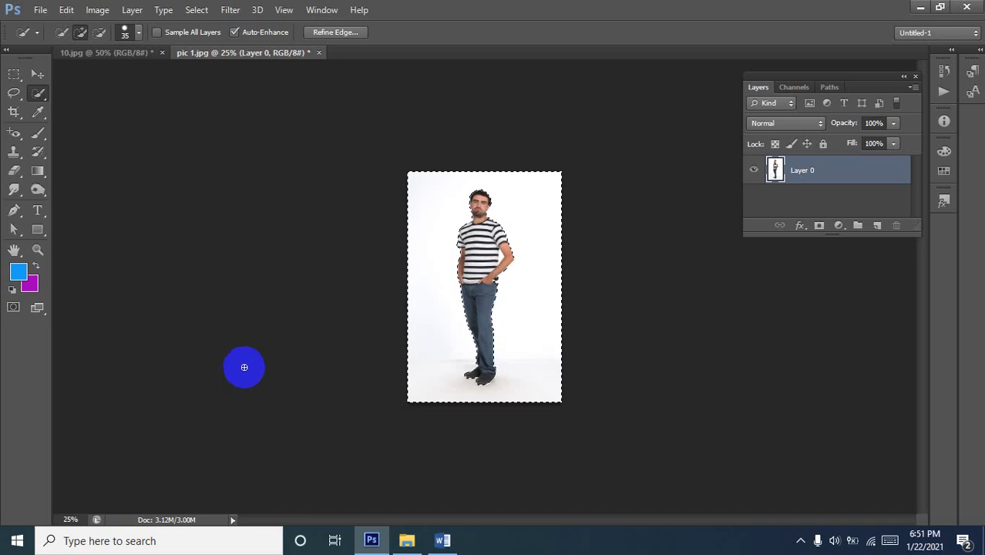
{"action": "key", "text": "Delete"}
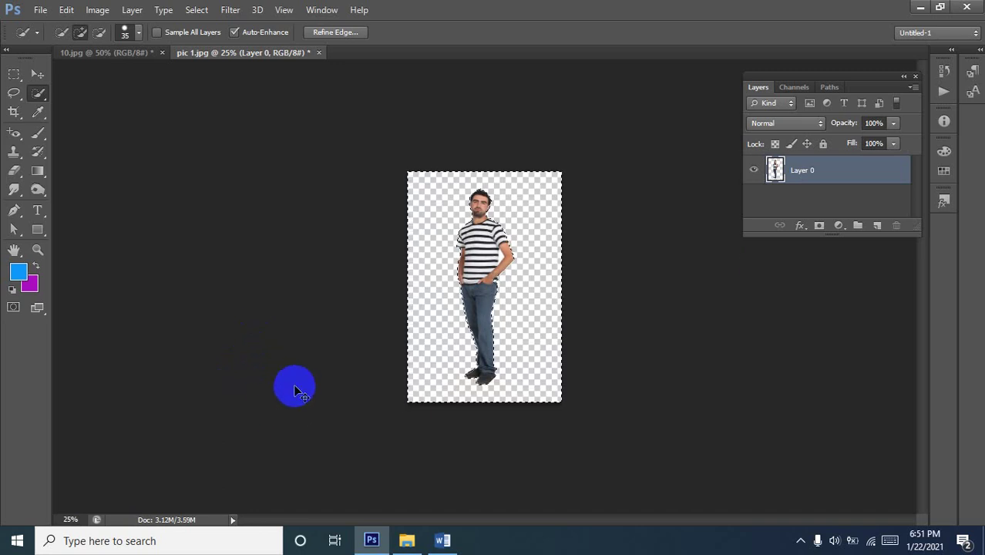
{"action": "key", "text": "ctrl+d"}
Erase the leftover background fringe along the soles of both shoes using the Eraser at size 5.
{"action": "left_click", "coordinate": [488, 374], "text": "ctrl"}
{"action": "left_click", "coordinate": [480, 383], "text": "ctrl"}
{"action": "left_click", "coordinate": [466, 396], "text": "ctrl"}
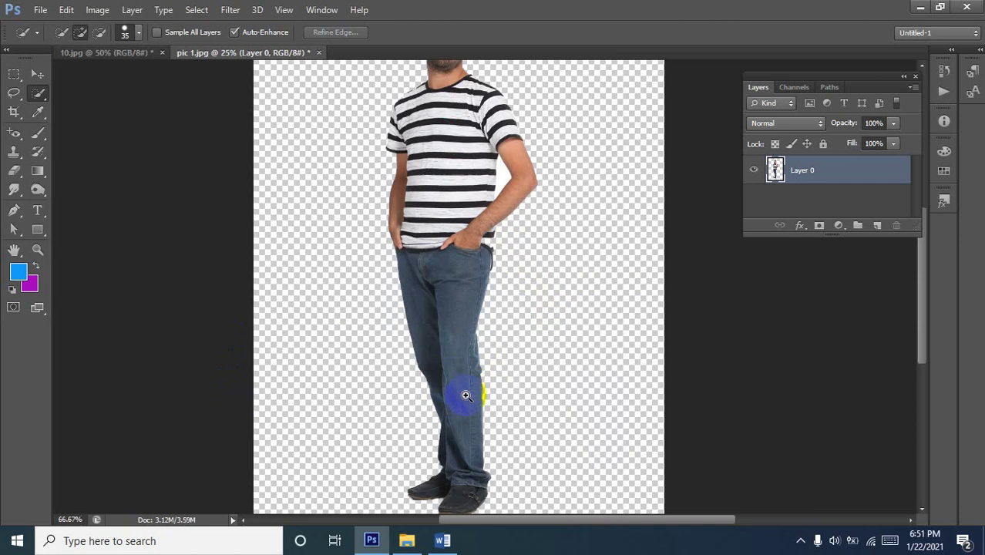
{"action": "left_click_drag", "start_coordinate": [466, 395], "coordinate": [527, 104]}
{"action": "left_click_drag", "start_coordinate": [477, 271], "coordinate": [495, 60]}
{"action": "left_click_drag", "start_coordinate": [404, 176], "coordinate": [410, 101]}
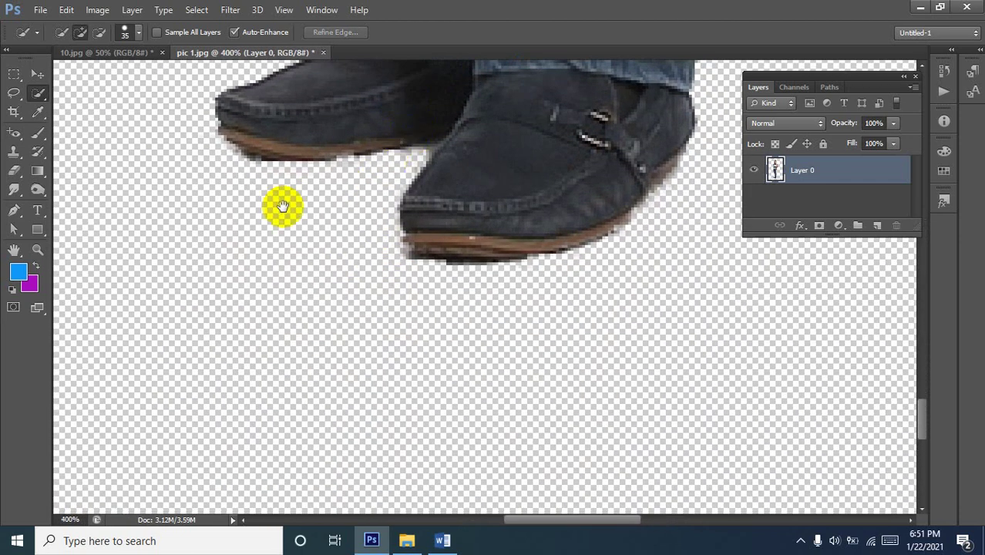
{"action": "left_click", "coordinate": [10, 94]}
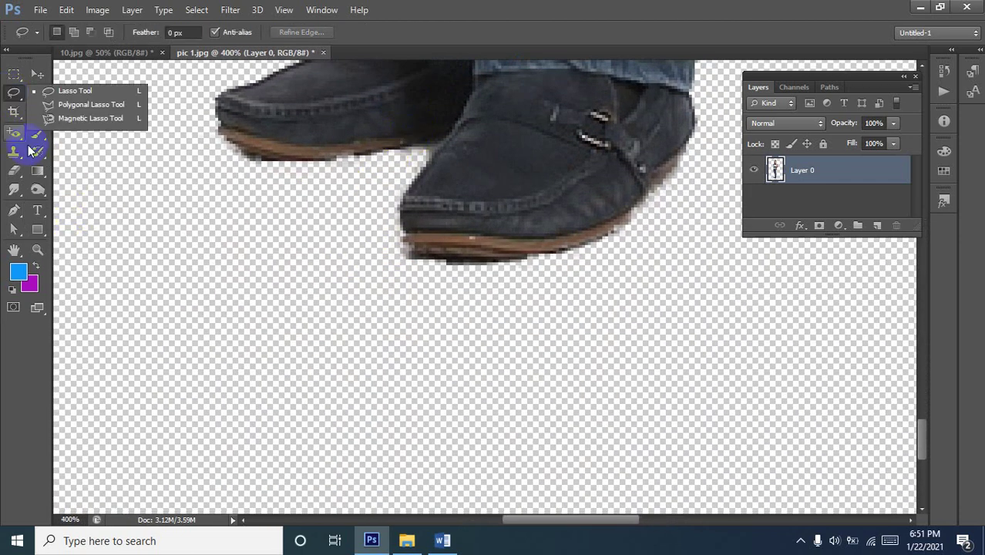
{"action": "left_click", "coordinate": [10, 164]}
{"action": "left_click", "coordinate": [66, 167]}
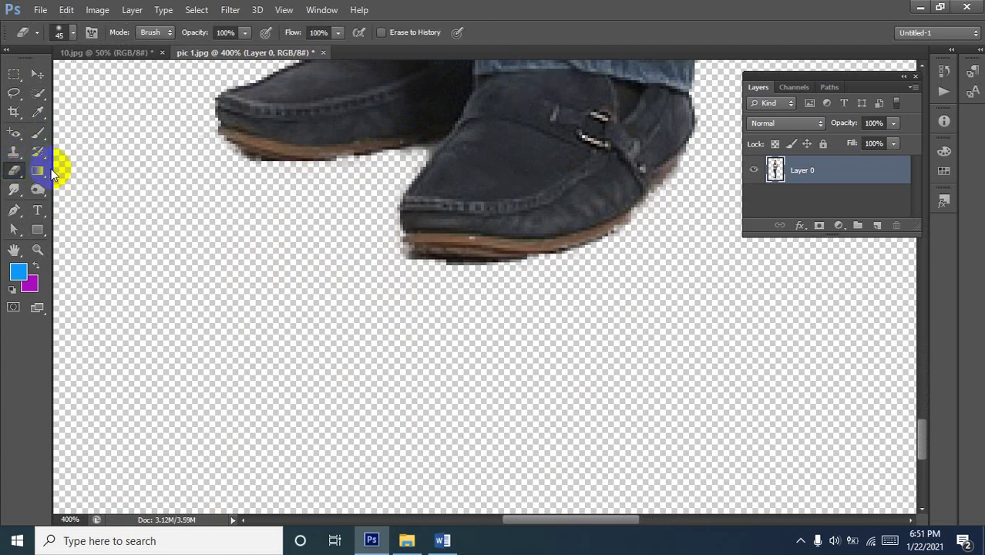
{"action": "key", "text": "bracketleft"}
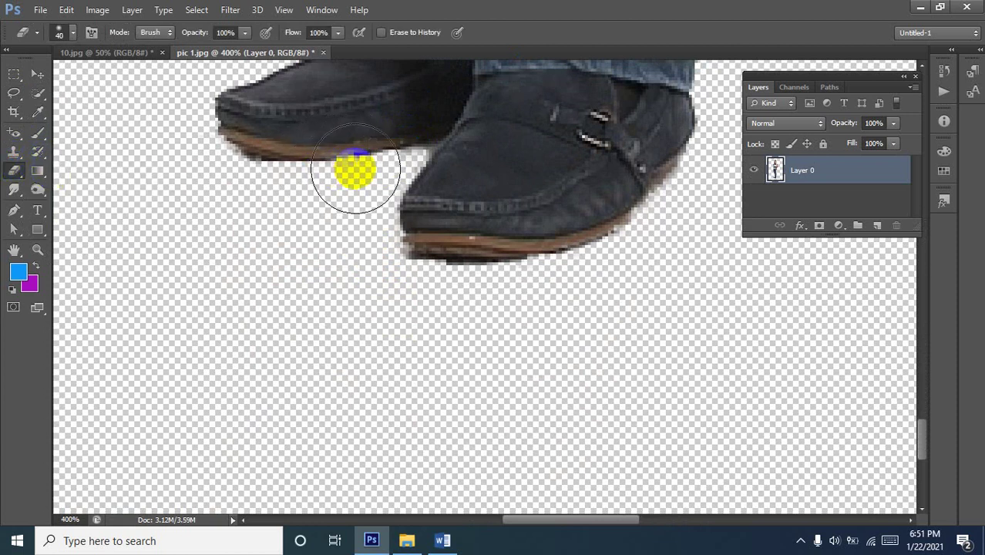
{"action": "key", "text": "bracketleft"}
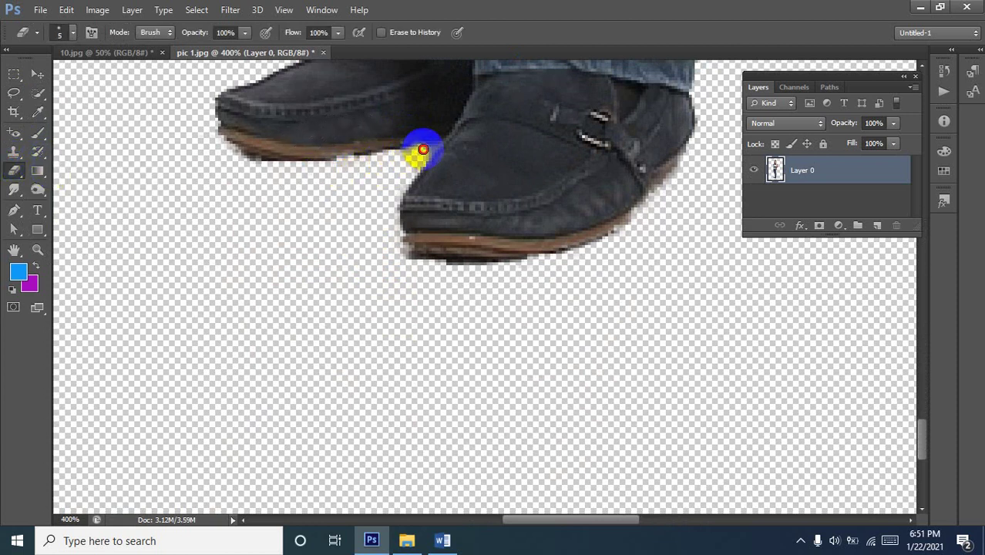
{"action": "mouse_move", "coordinate": [413, 169]}
{"action": "left_mouse_down"}
{"action": "mouse_move", "coordinate": [404, 209]}
{"action": "mouse_move", "coordinate": [432, 148]}
{"action": "mouse_move", "coordinate": [408, 160]}
{"action": "mouse_move", "coordinate": [261, 166]}
{"action": "left_mouse_up"}
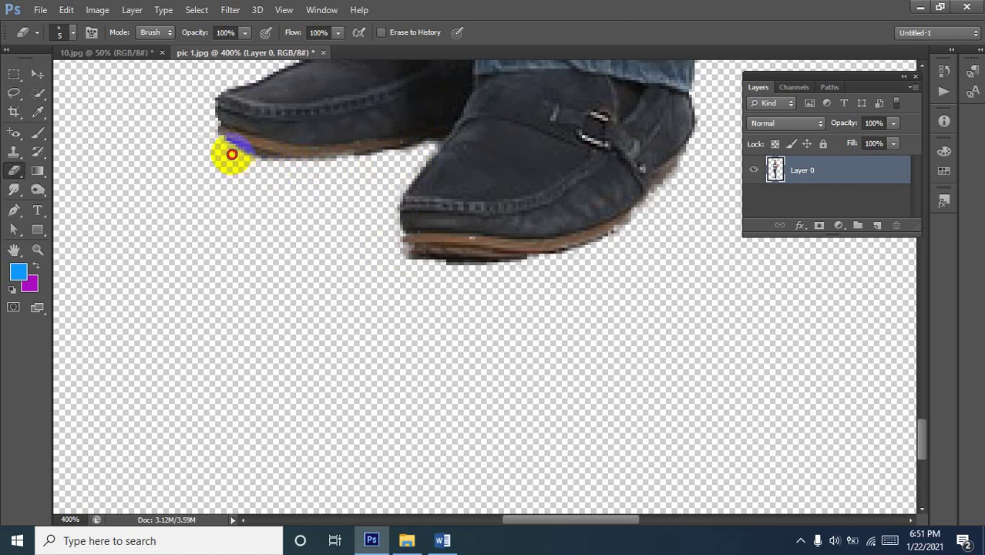
{"action": "left_click_drag", "start_coordinate": [208, 130], "coordinate": [209, 131]}
{"action": "mouse_move", "coordinate": [390, 242]}
{"action": "left_mouse_down"}
{"action": "mouse_move", "coordinate": [441, 257]}
{"action": "mouse_move", "coordinate": [533, 262]}
{"action": "mouse_move", "coordinate": [603, 245]}
{"action": "mouse_move", "coordinate": [686, 171]}
{"action": "mouse_move", "coordinate": [674, 174]}
{"action": "mouse_move", "coordinate": [641, 225]}
{"action": "left_mouse_up"}
{"action": "left_click_drag", "start_coordinate": [407, 123], "coordinate": [420, 128]}
Add a new layer beneath the man's layer and fill it with the blue foreground colour.
{"action": "scroll", "coordinate": [420, 128], "scroll_direction": "down", "scroll_amount": 2}
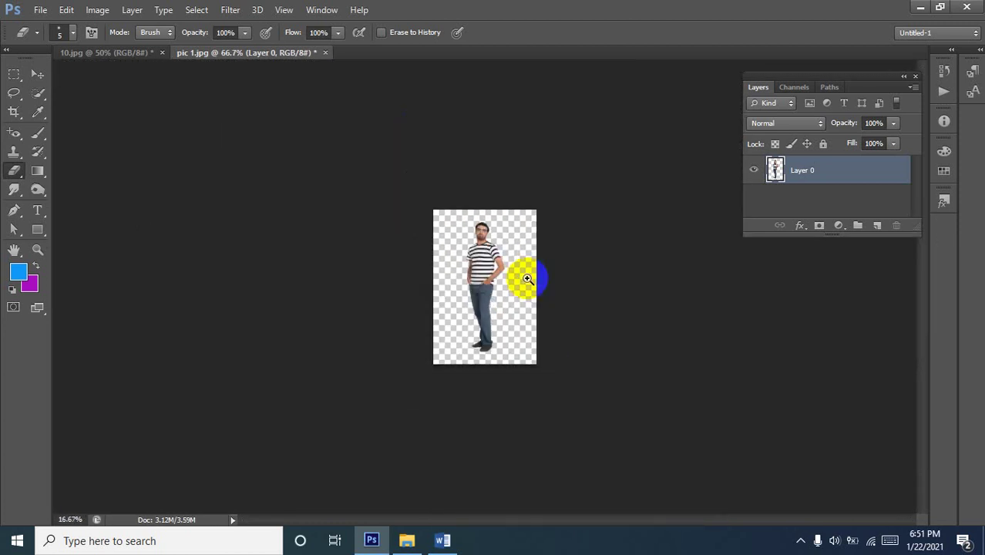
{"action": "scroll", "coordinate": [528, 317], "scroll_direction": "up", "scroll_amount": 2}
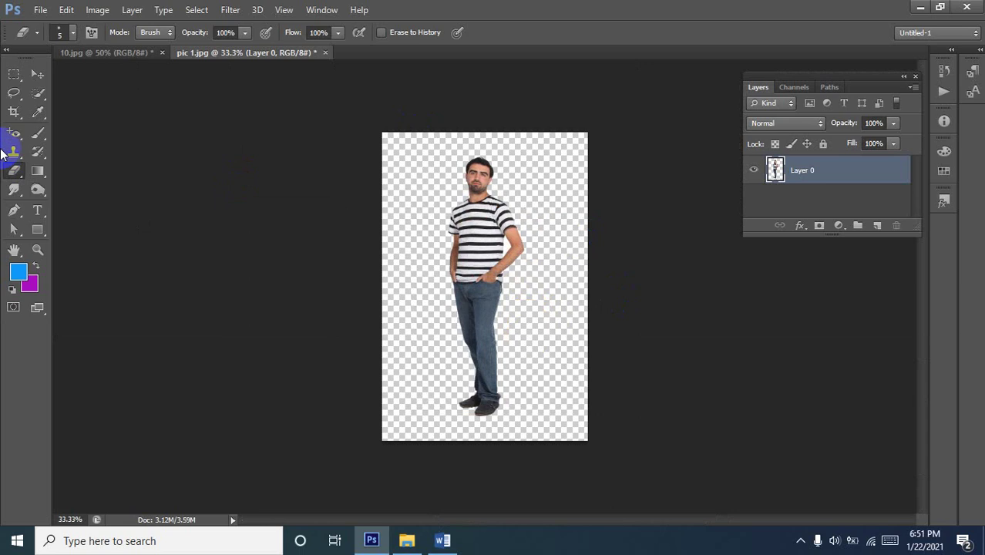
{"action": "left_click", "coordinate": [878, 226]}
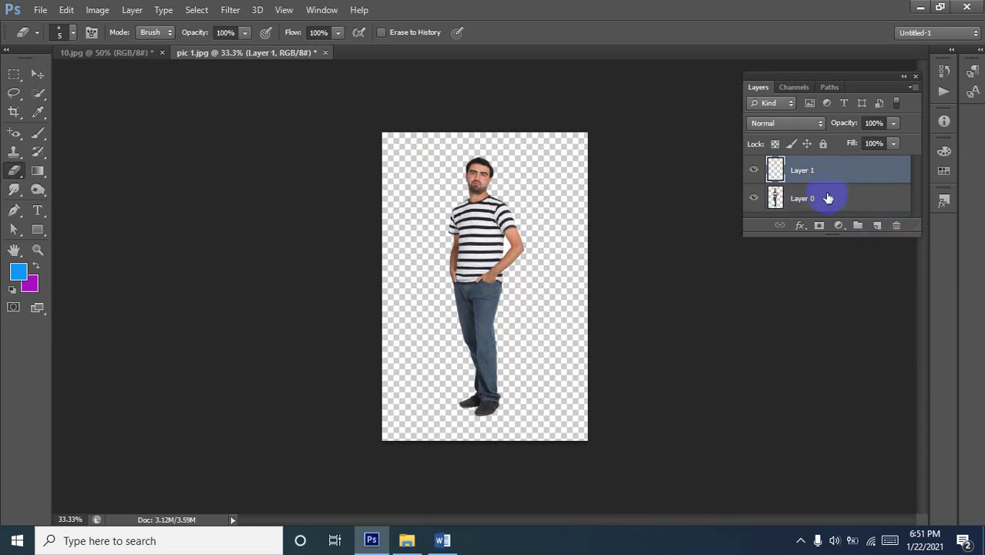
{"action": "left_click_drag", "start_coordinate": [814, 174], "coordinate": [822, 221]}
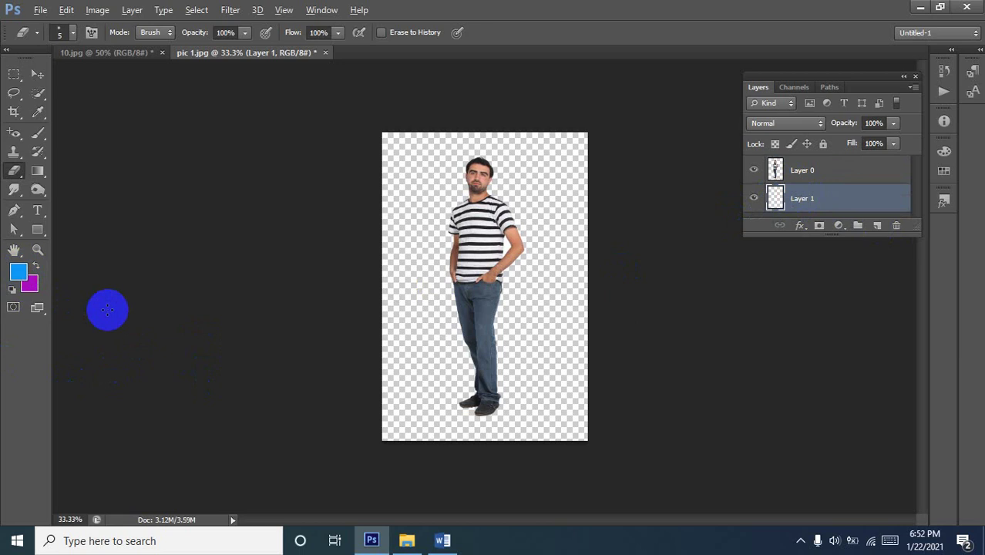
{"action": "key", "text": "alt+BackSpace"}
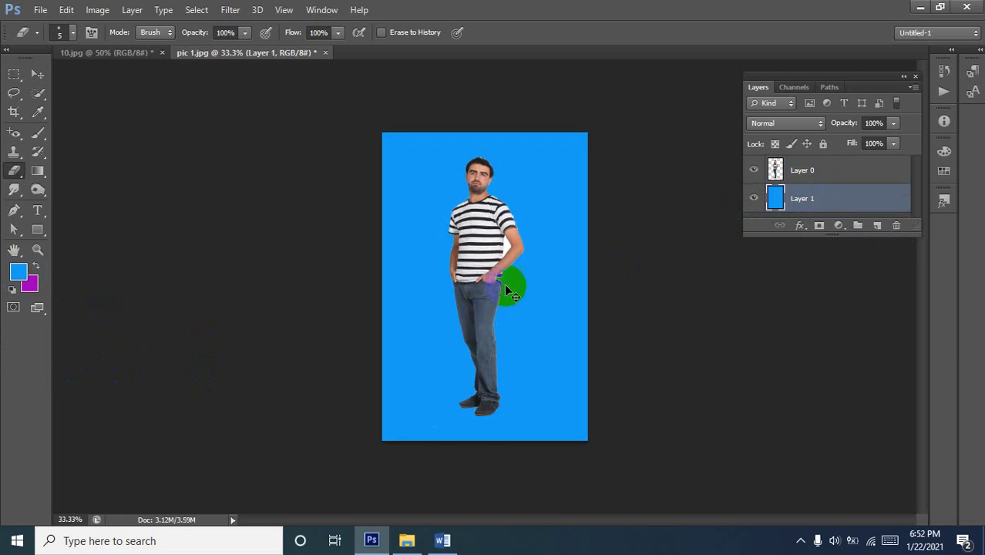
Make Layer 0 active and try to select the white gap between the torso and bent arm with Quick Selection.
{"action": "left_click", "coordinate": [489, 232]}
{"action": "left_click", "coordinate": [512, 242]}
{"action": "left_click", "coordinate": [510, 242]}
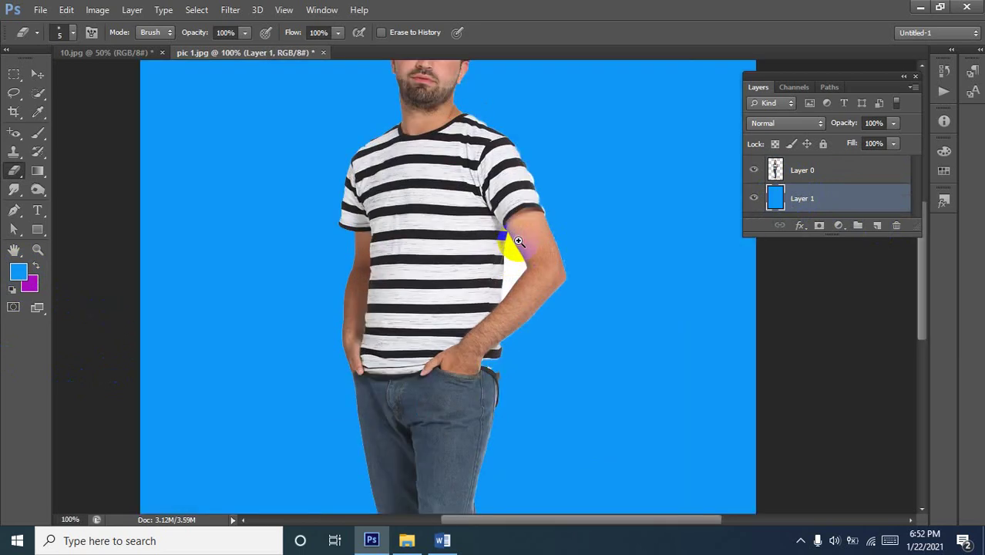
{"action": "left_click", "coordinate": [517, 241]}
{"action": "left_click", "coordinate": [792, 175]}
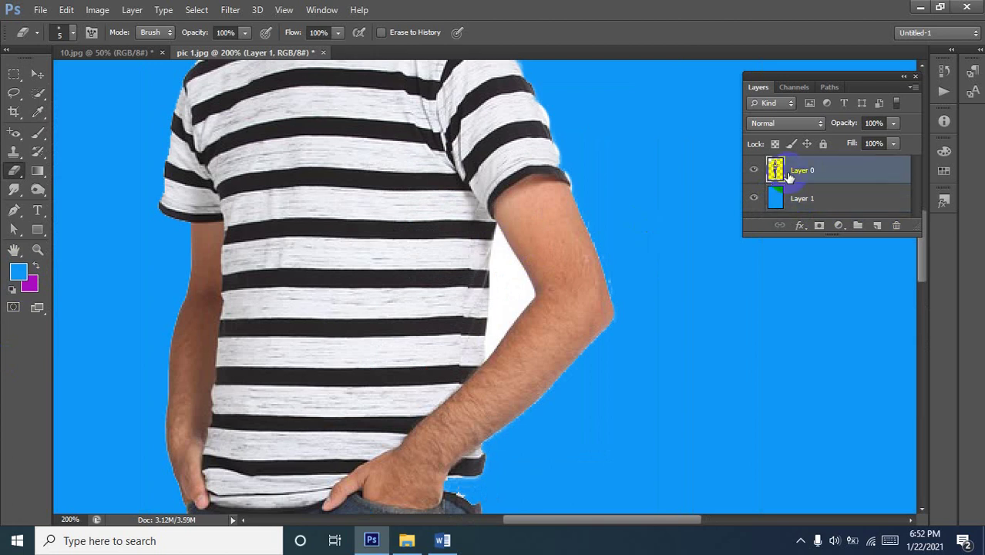
{"action": "left_click", "coordinate": [481, 292]}
{"action": "left_click", "coordinate": [37, 92]}
{"action": "mouse_move", "coordinate": [485, 255]}
{"action": "left_mouse_down"}
{"action": "mouse_move", "coordinate": [506, 282]}
{"action": "mouse_move", "coordinate": [498, 364]}
{"action": "mouse_move", "coordinate": [506, 318]}
{"action": "mouse_move", "coordinate": [501, 326]}
{"action": "left_mouse_up"}
{"action": "left_click", "coordinate": [489, 303]}
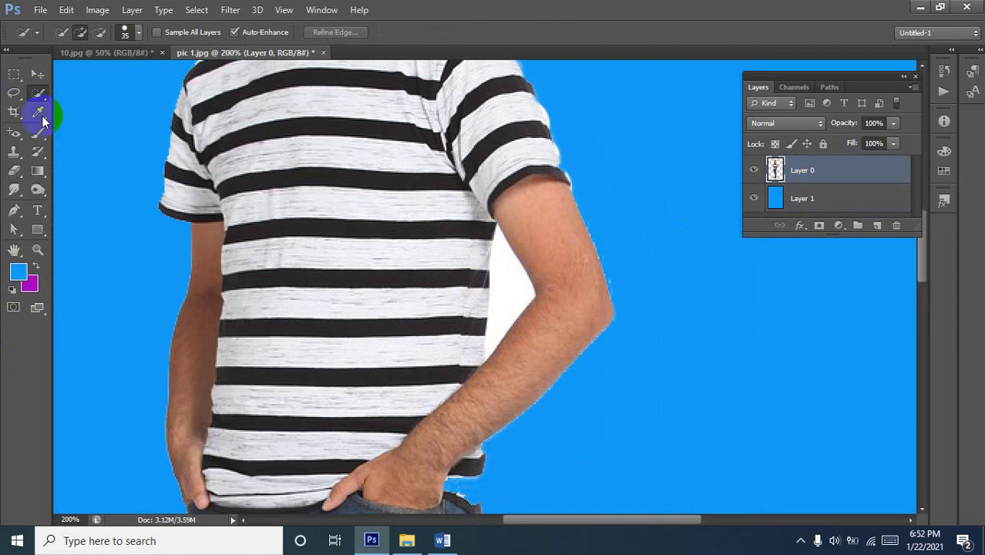
{"action": "left_click", "coordinate": [33, 99]}
{"action": "left_click", "coordinate": [107, 104]}
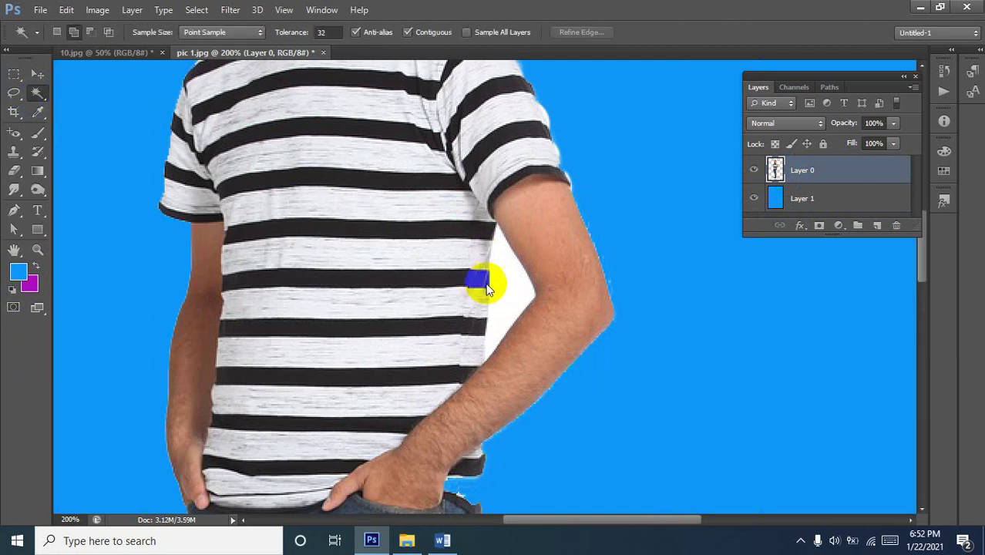
{"action": "right_click", "coordinate": [44, 97]}
{"action": "left_click", "coordinate": [74, 92]}
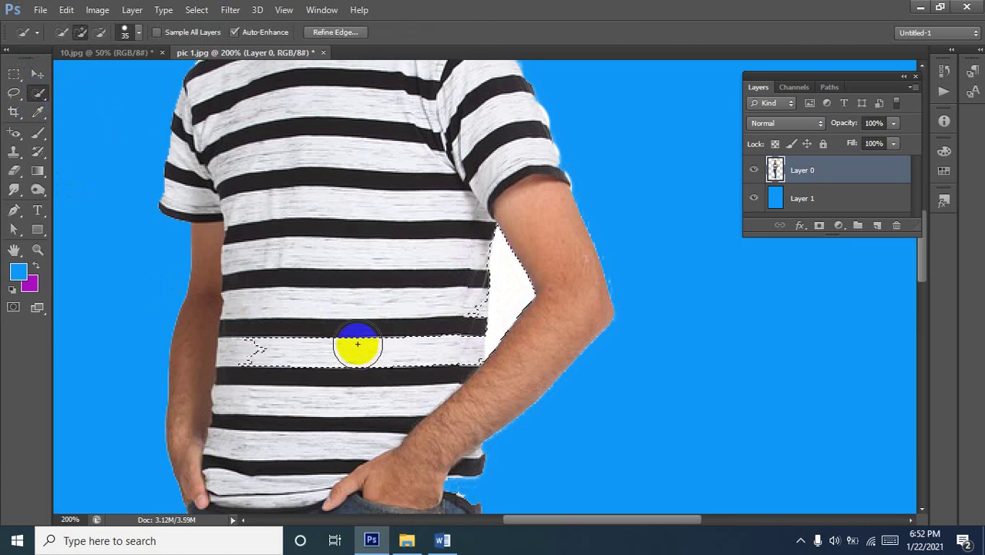
Limit the selection to the white gap between the torso and bent arm, delete it, and deselect.
{"action": "mouse_move", "coordinate": [322, 356]}
{"action": "left_mouse_down"}
{"action": "mouse_move", "coordinate": [275, 351]}
{"action": "mouse_move", "coordinate": [385, 347]}
{"action": "mouse_move", "coordinate": [474, 327]}
{"action": "mouse_move", "coordinate": [451, 337]}
{"action": "mouse_move", "coordinate": [506, 305]}
{"action": "mouse_move", "coordinate": [503, 322]}
{"action": "mouse_move", "coordinate": [508, 301]}
{"action": "mouse_move", "coordinate": [517, 307]}
{"action": "left_mouse_up"}
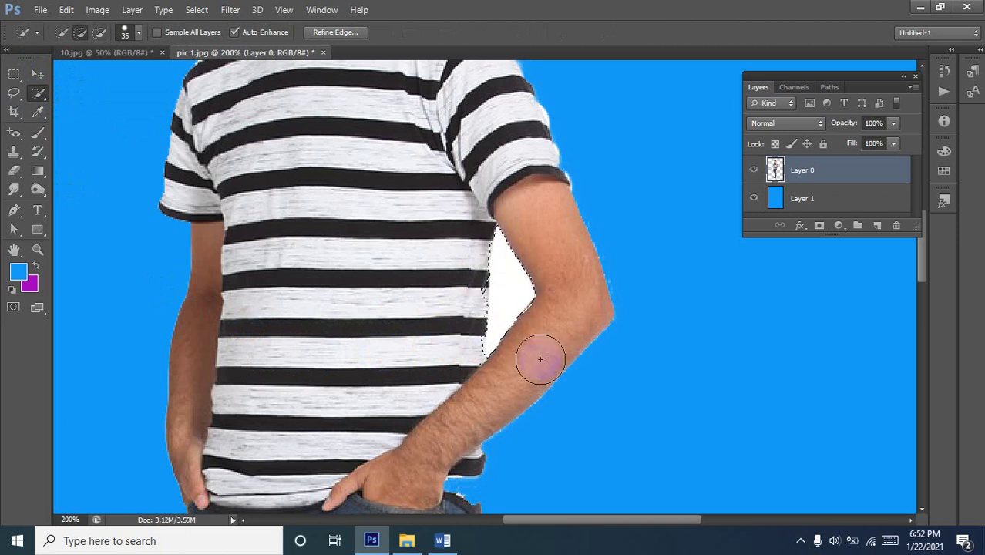
{"action": "key", "text": "Delete"}
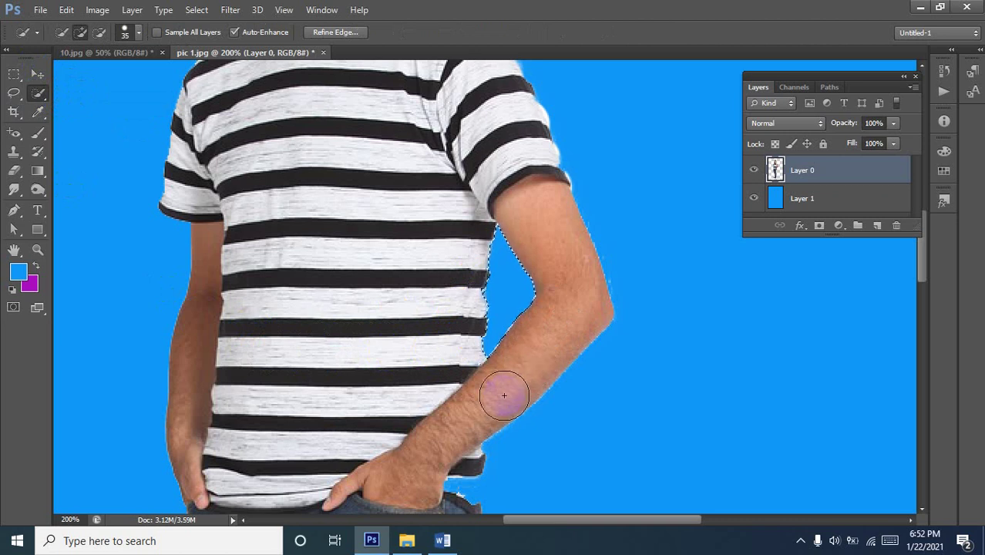
{"action": "key", "text": "ctrl+d"}
Add a new empty layer directly above the blue background layer.
{"action": "left_click", "coordinate": [348, 344], "text": "alt"}
{"action": "left_click", "coordinate": [348, 344], "text": "alt"}
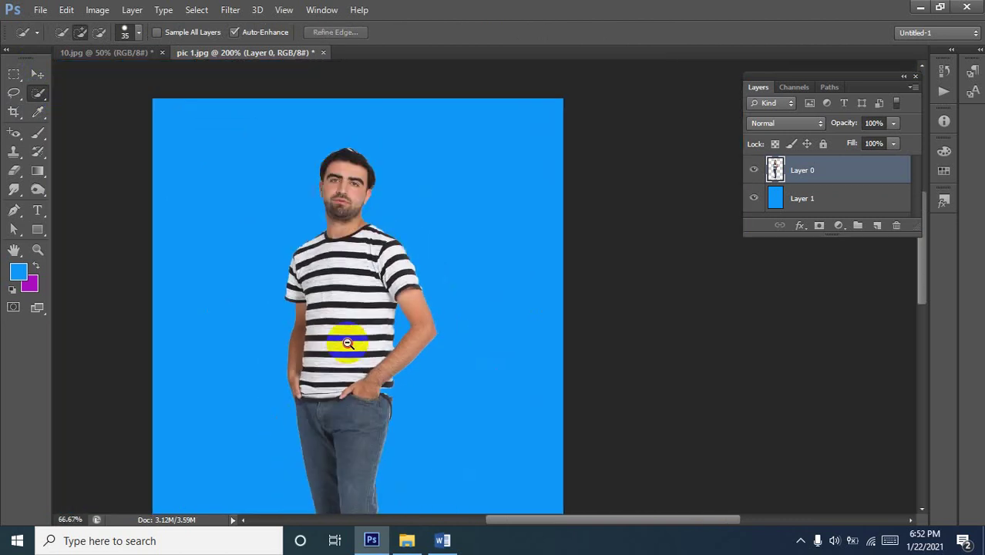
{"action": "left_click", "coordinate": [348, 344], "text": "alt"}
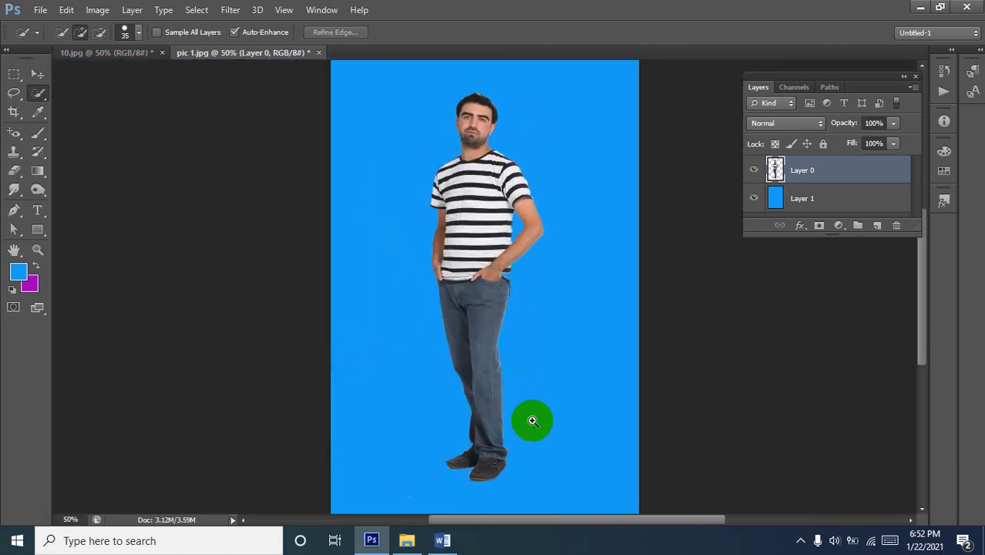
{"action": "left_click", "coordinate": [802, 199]}
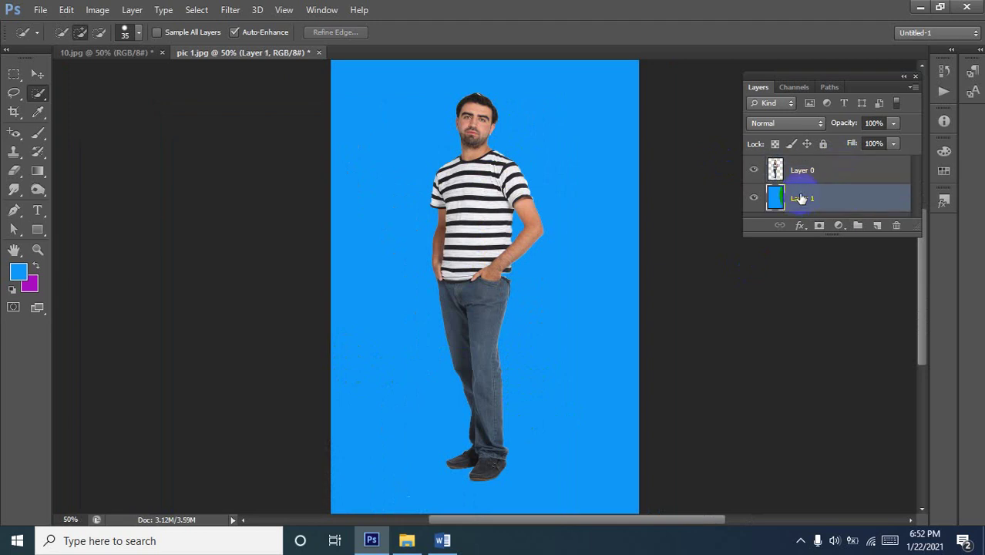
{"action": "left_click", "coordinate": [878, 227]}
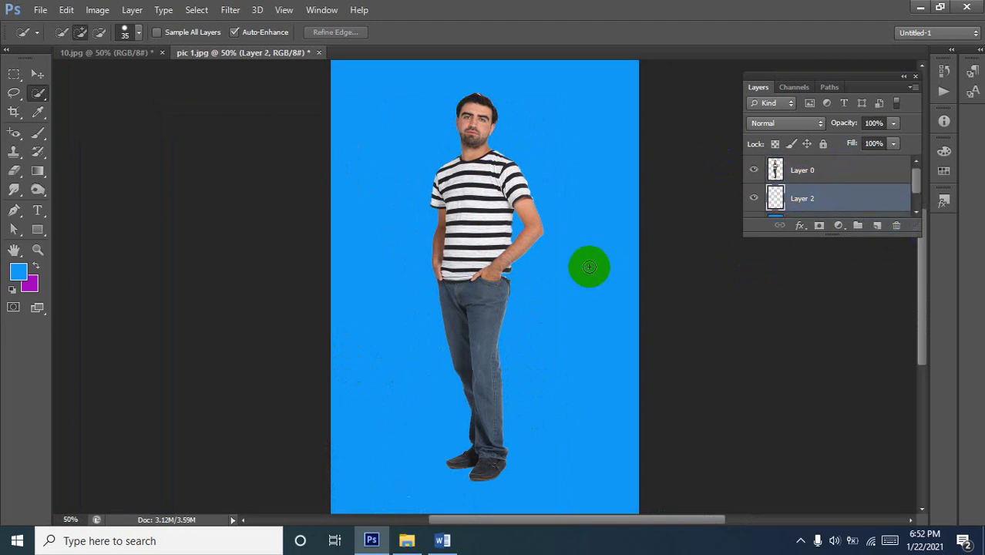
Set the foreground colour to white and paint a soft 300 px brush glow behind the man's head on Layer 2.
{"action": "left_click", "coordinate": [19, 271]}
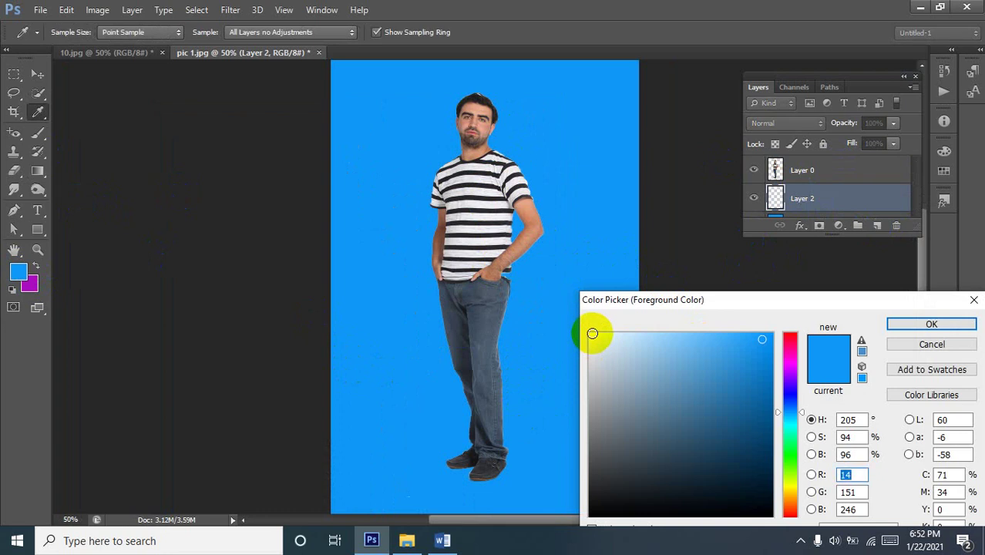
{"action": "left_click", "coordinate": [592, 334]}
{"action": "left_click", "coordinate": [932, 325]}
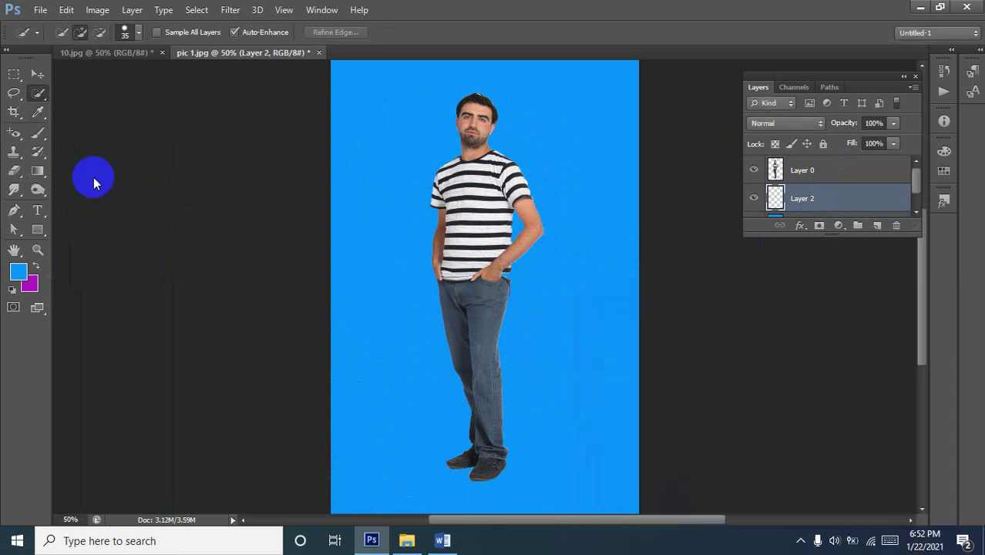
{"action": "left_click", "coordinate": [39, 150]}
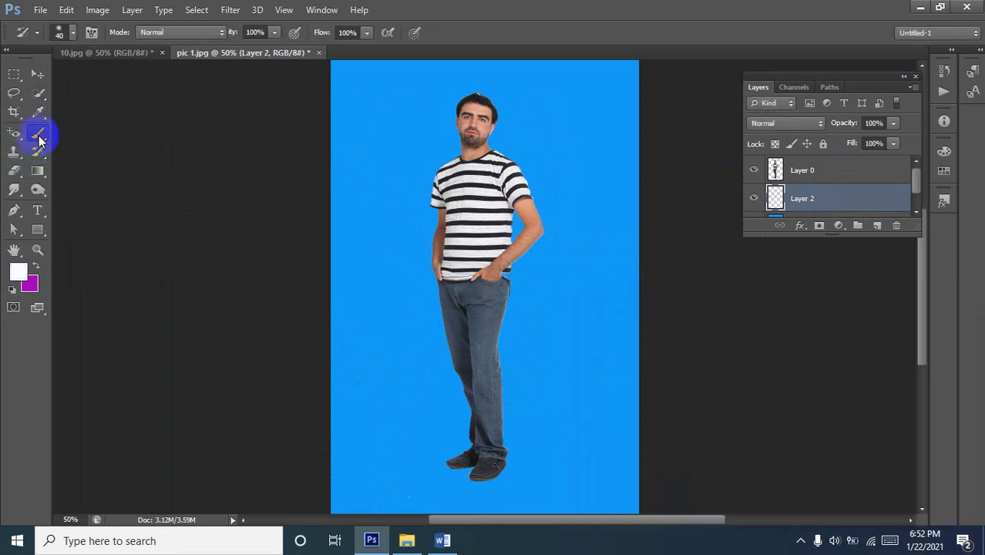
{"action": "left_click", "coordinate": [39, 137]}
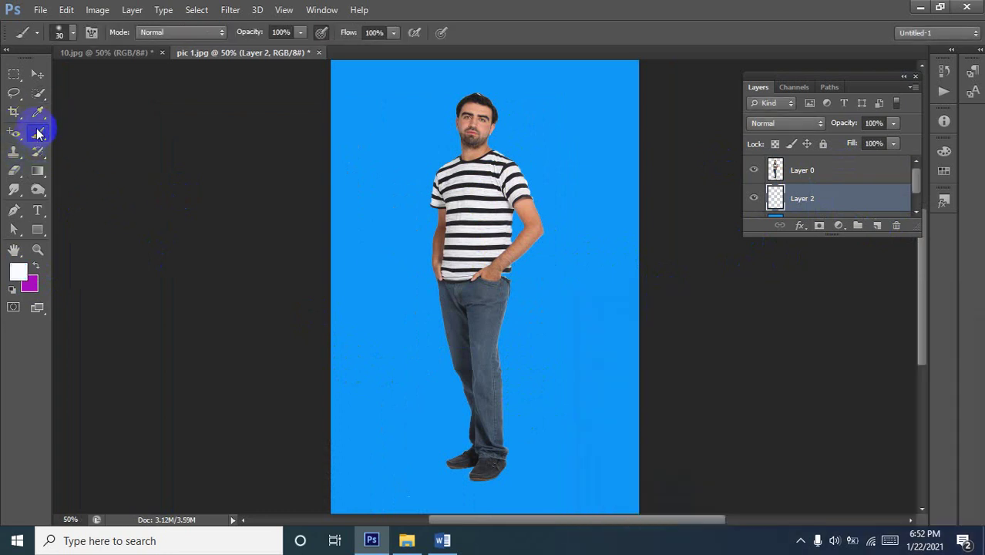
{"action": "left_click", "coordinate": [478, 129]}
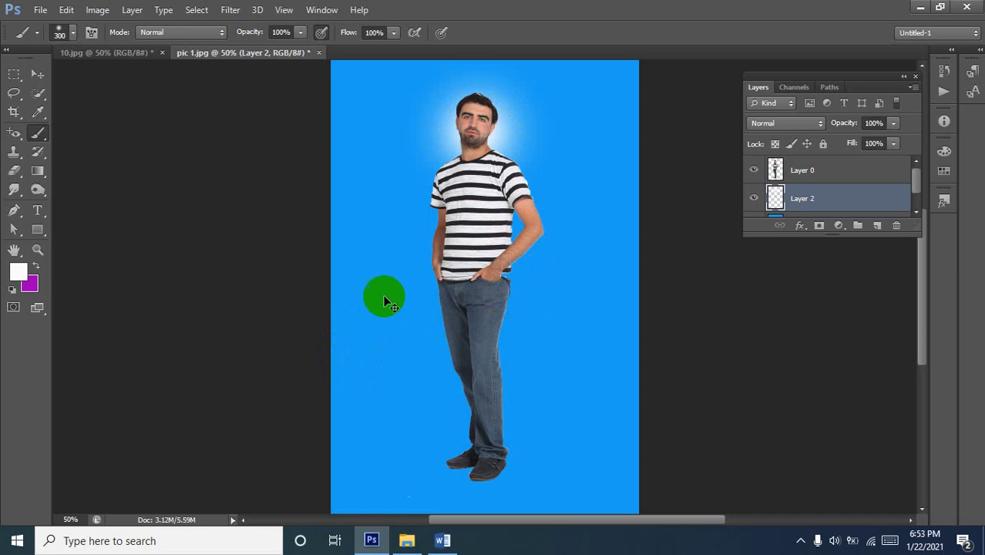
Stretch the white glow with Free Transform to about 170% width and 492% height, centred behind the man's whole body.
{"action": "key", "text": "ctrl+t"}
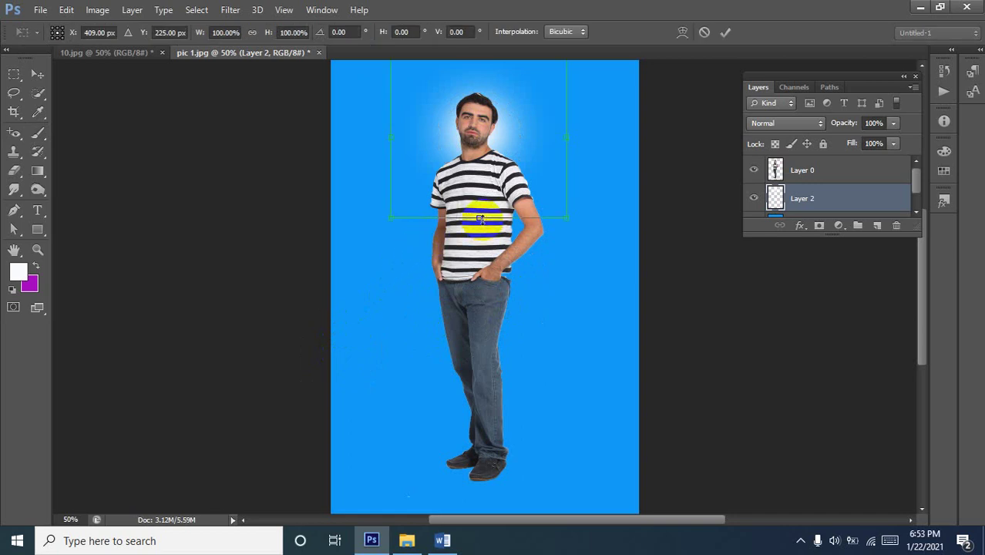
{"action": "left_click_drag", "start_coordinate": [480, 220], "coordinate": [525, 494]}
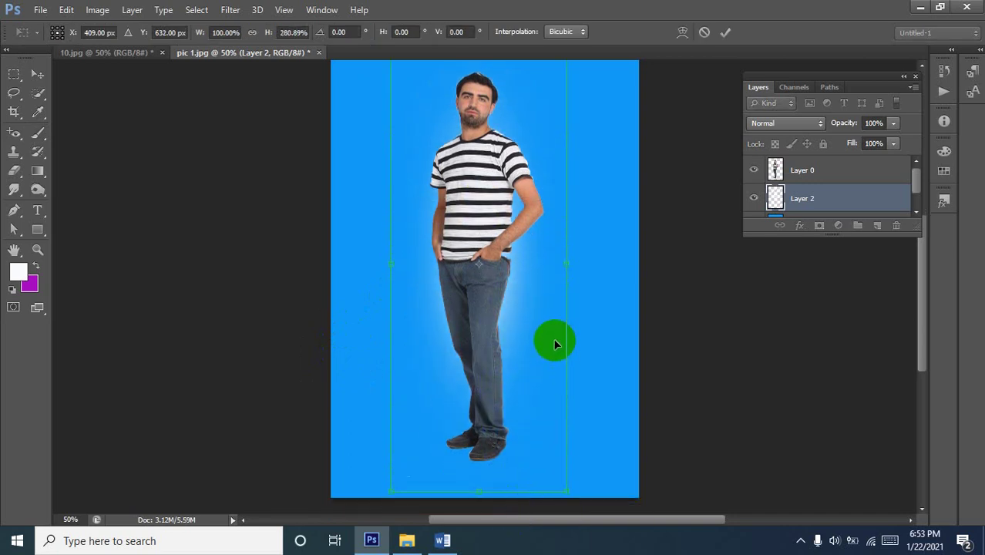
{"action": "left_click", "coordinate": [534, 171], "text": "alt"}
{"action": "left_click", "coordinate": [538, 271], "text": "alt"}
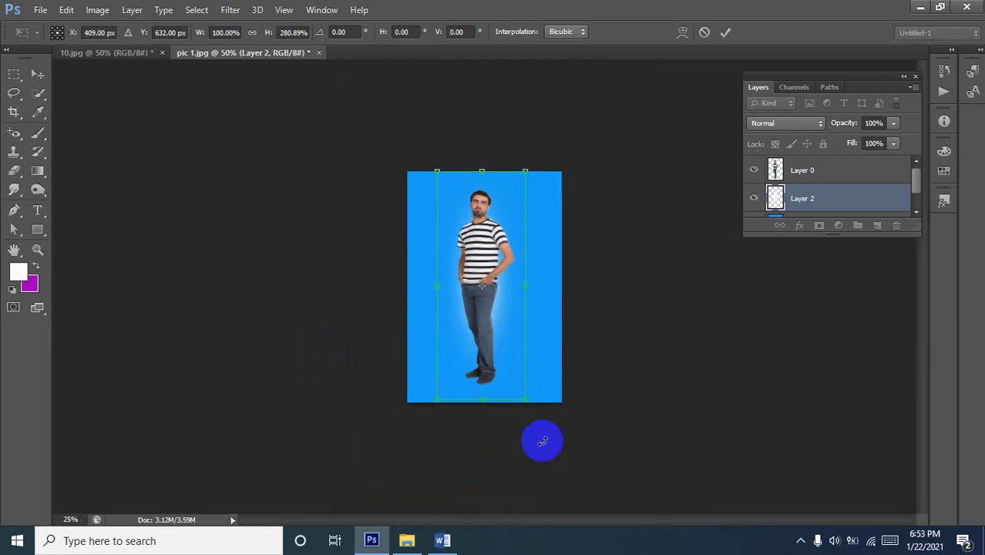
{"action": "left_click_drag", "start_coordinate": [525, 399], "coordinate": [607, 461]}
{"action": "left_click_drag", "start_coordinate": [508, 308], "coordinate": [505, 285]}
{"action": "left_click_drag", "start_coordinate": [490, 464], "coordinate": [483, 477]}
{"action": "left_click", "coordinate": [493, 370]}
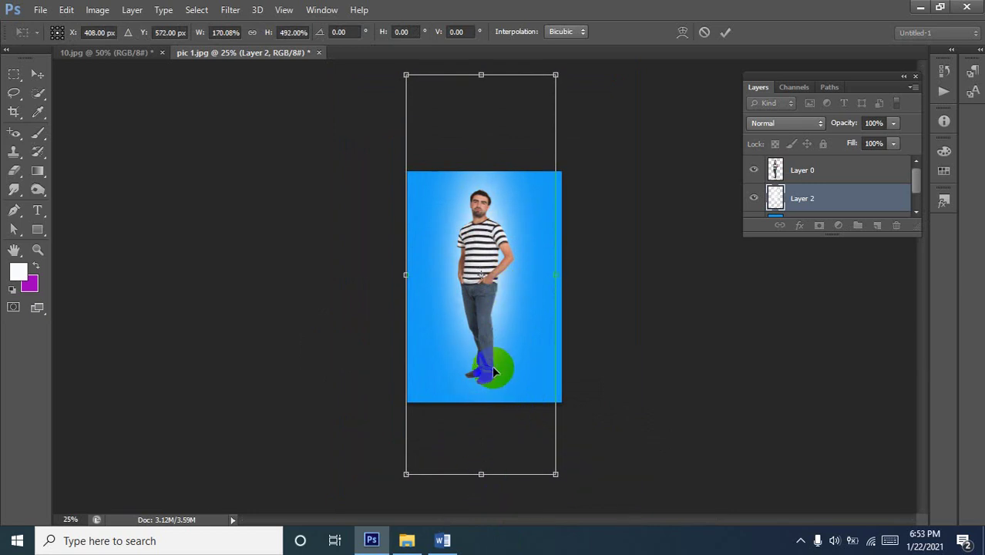
{"action": "key", "text": "Return"}
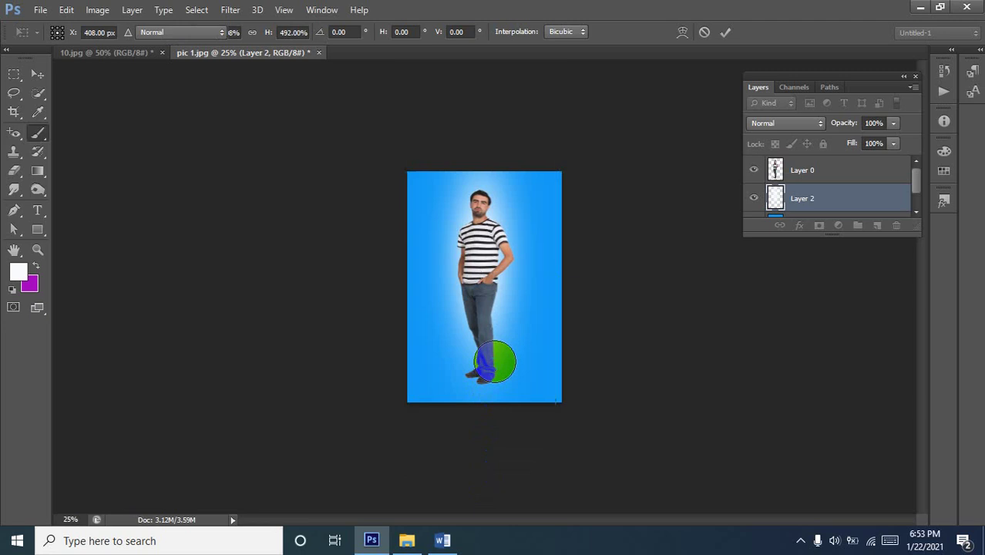
Try a soft white brush glow around the man's shoes on Layer 2 and undo it.
{"action": "scroll", "coordinate": [504, 245], "scroll_direction": "up", "scroll_amount": 2}
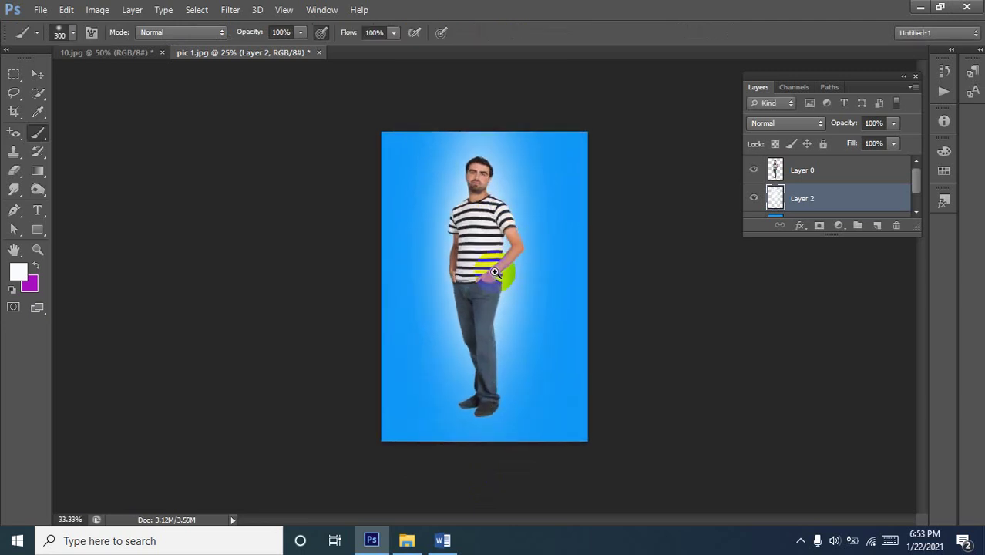
{"action": "scroll", "coordinate": [468, 259], "scroll_direction": "up", "scroll_amount": 1}
{"action": "scroll", "coordinate": [506, 309], "scroll_direction": "down", "scroll_amount": 4}
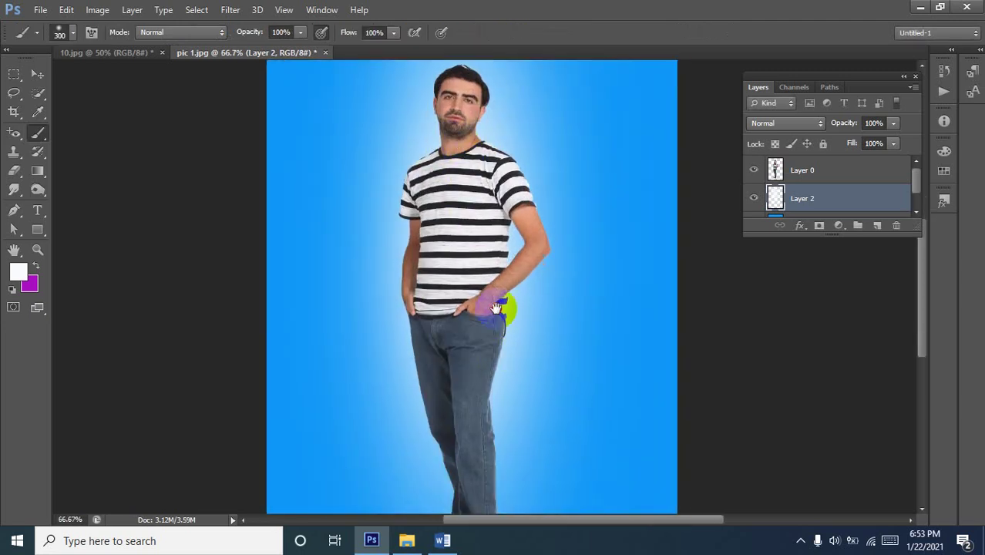
{"action": "left_click", "coordinate": [460, 372]}
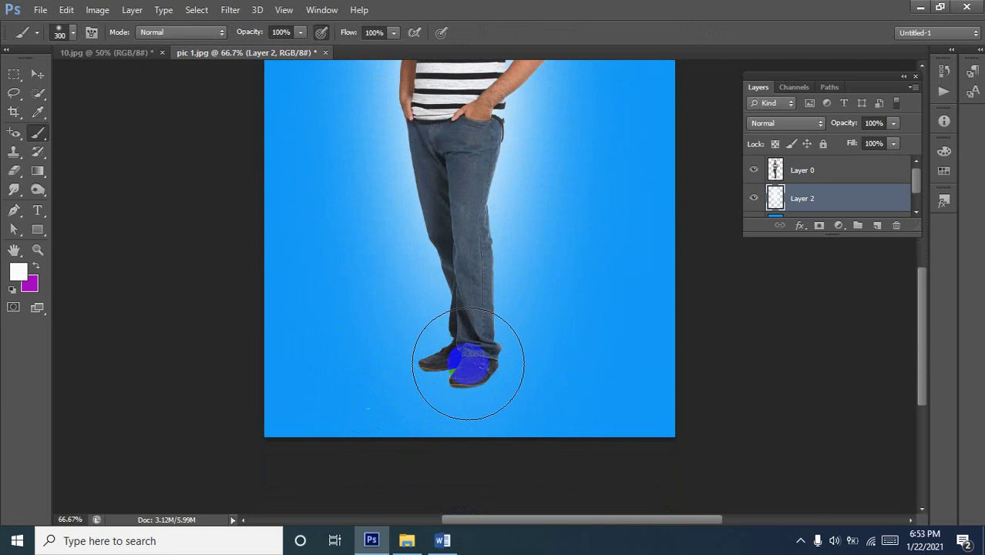
{"action": "left_click", "coordinate": [316, 474]}
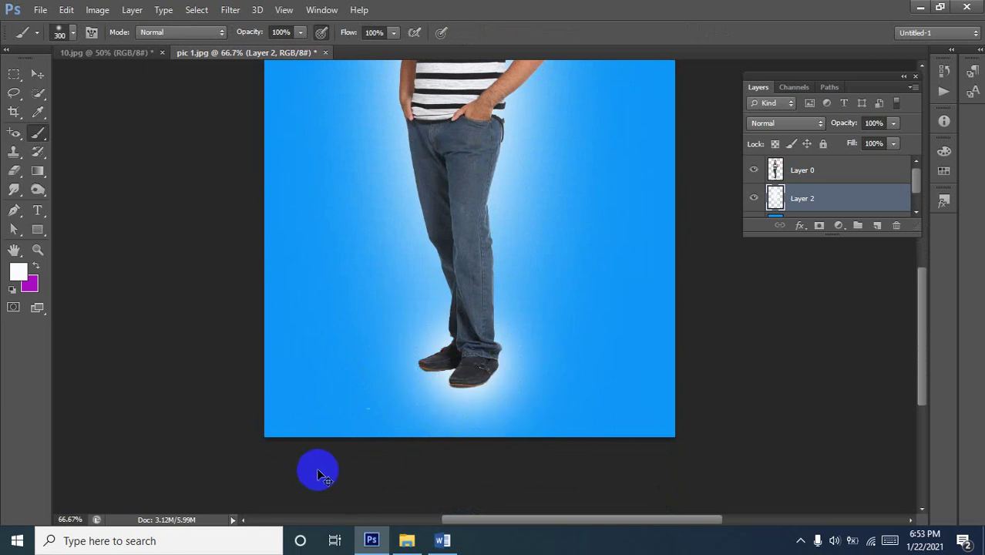
{"action": "key", "text": "ctrl+z"}
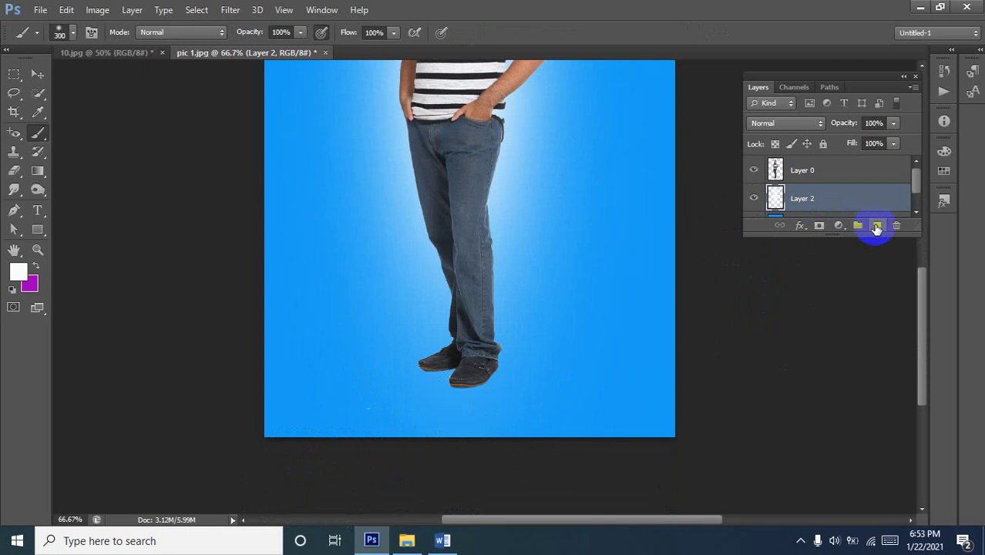
Paint a soft white glow at the shoes on a new layer and widen it to about 234%, centred under the feet.
{"action": "left_click", "coordinate": [876, 228]}
{"action": "mouse_move", "coordinate": [474, 393]}
{"action": "left_mouse_down"}
{"action": "mouse_move", "coordinate": [468, 360]}
{"action": "mouse_move", "coordinate": [640, 480]}
{"action": "left_mouse_up"}
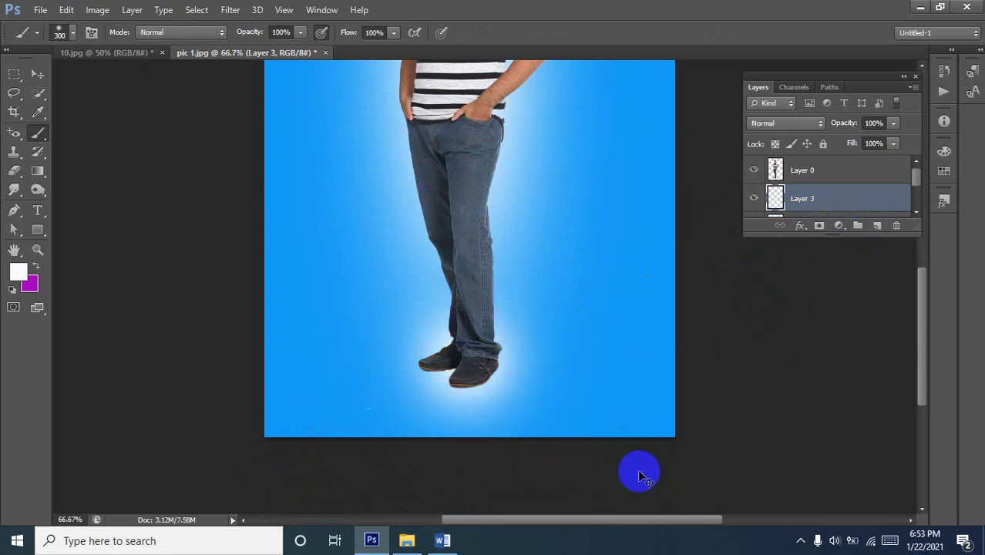
{"action": "key", "text": "ctrl+t"}
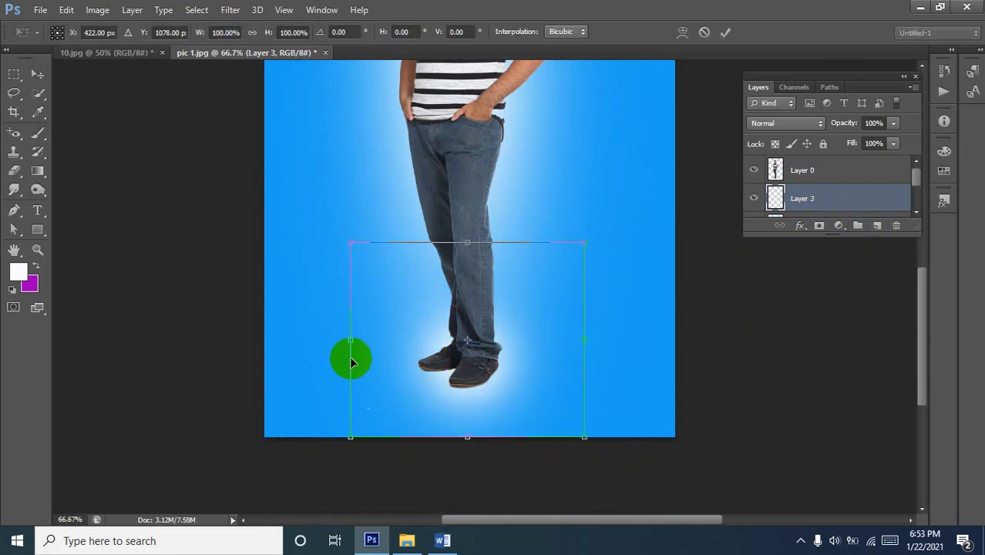
{"action": "left_click_drag", "start_coordinate": [348, 342], "coordinate": [119, 331]}
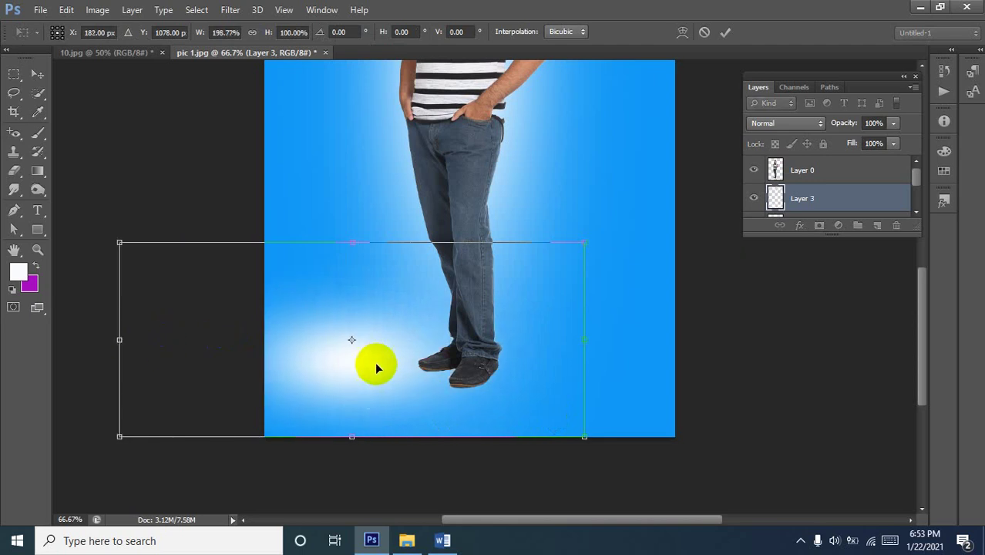
{"action": "left_click_drag", "start_coordinate": [456, 377], "coordinate": [456, 382]}
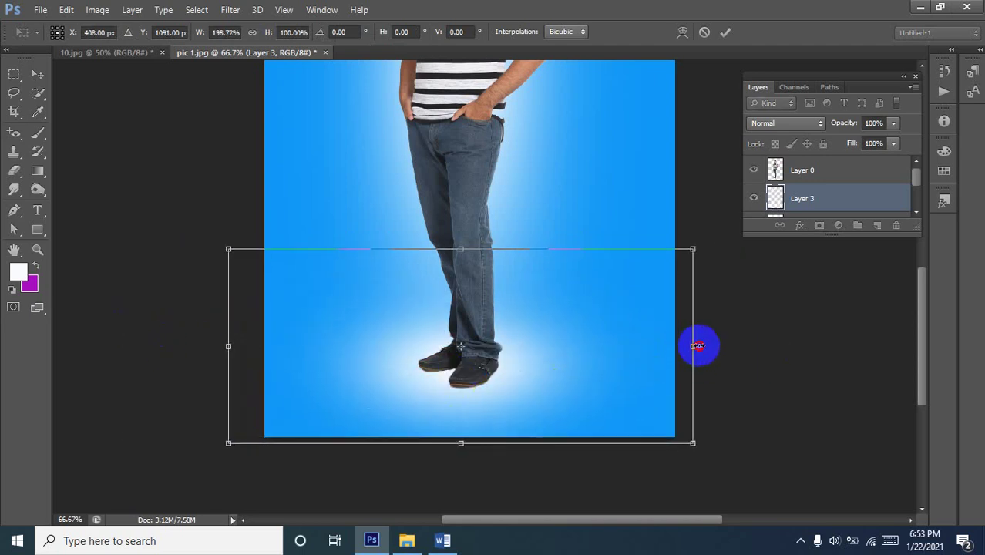
{"action": "left_click_drag", "start_coordinate": [698, 345], "coordinate": [771, 337]}
{"action": "left_click_drag", "start_coordinate": [534, 374], "coordinate": [491, 376]}
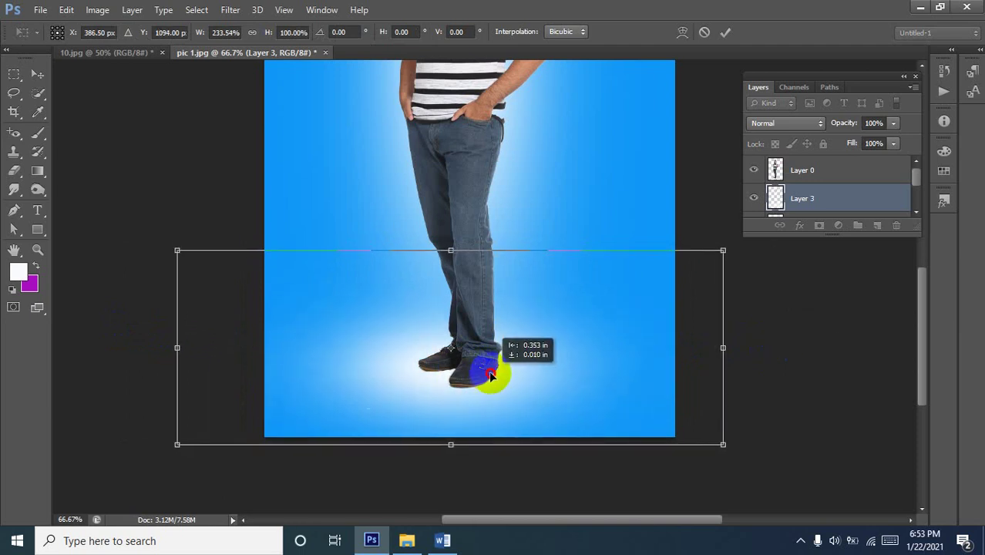
{"action": "double_click", "coordinate": [429, 405]}
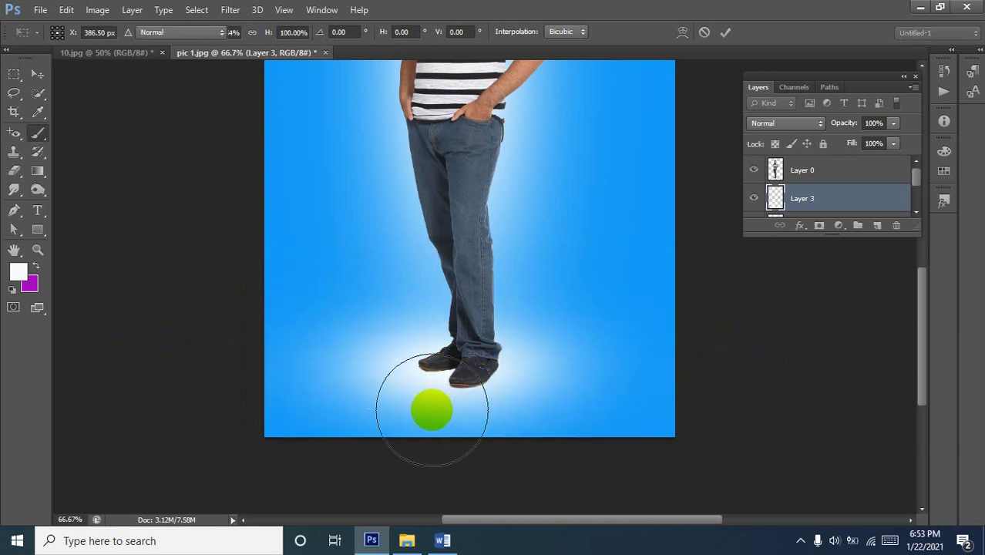
Examine the whole composition and the cut-out edges around the man's head and hair.
{"action": "left_click", "coordinate": [37, 74]}
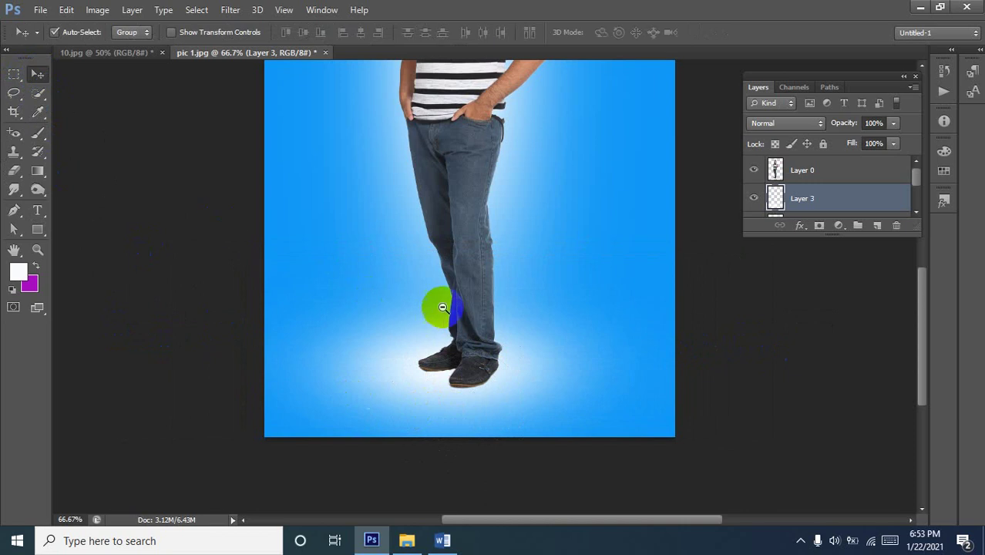
{"action": "left_click", "coordinate": [439, 220], "text": "ctrl+alt"}
{"action": "left_click", "coordinate": [457, 275], "text": "ctrl+alt"}
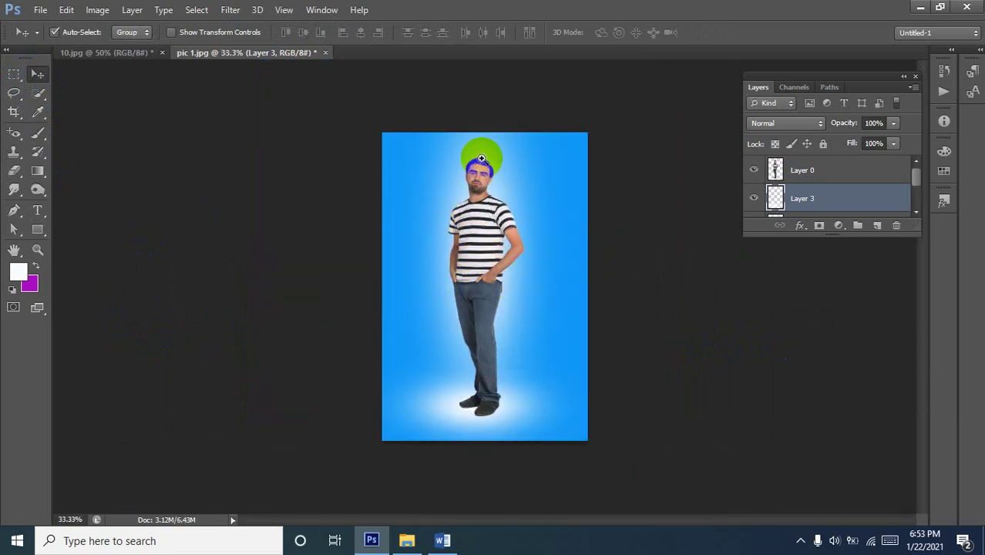
{"action": "left_click", "coordinate": [481, 159], "text": "ctrl"}
{"action": "left_click", "coordinate": [481, 161], "text": "ctrl"}
{"action": "left_click", "coordinate": [481, 163], "text": "ctrl"}
{"action": "left_click", "coordinate": [480, 176], "text": "ctrl"}
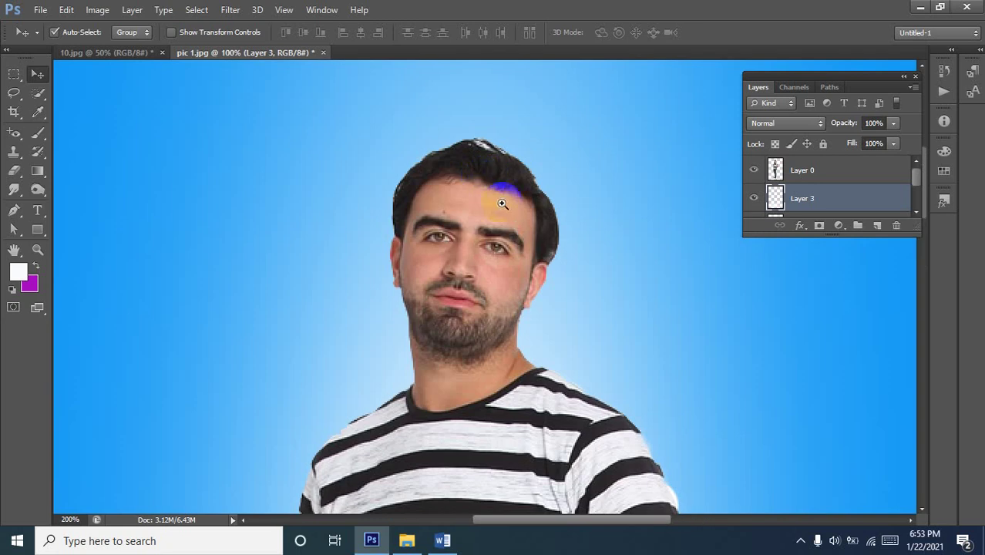
{"action": "left_click", "coordinate": [412, 395], "text": "ctrl"}
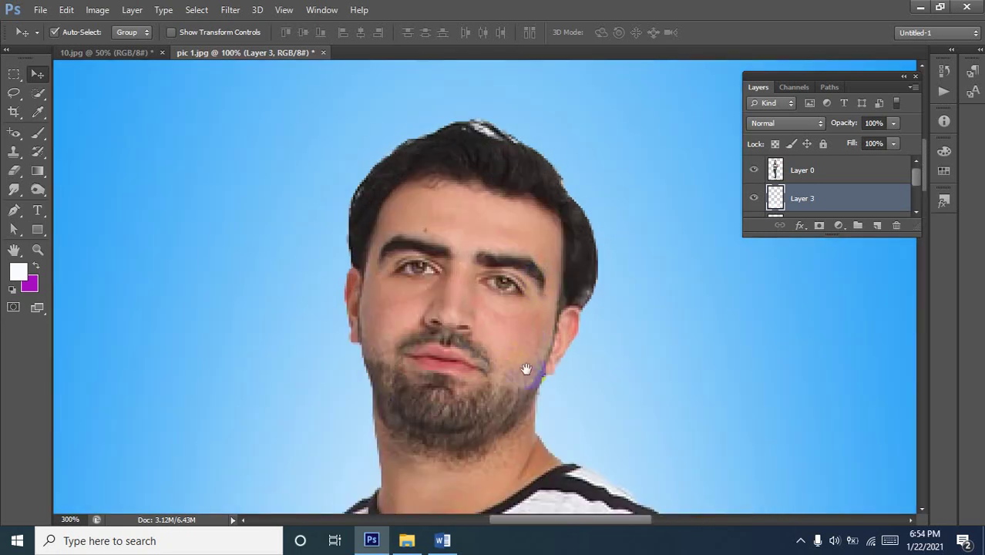
{"action": "left_click", "coordinate": [473, 348], "text": "alt"}
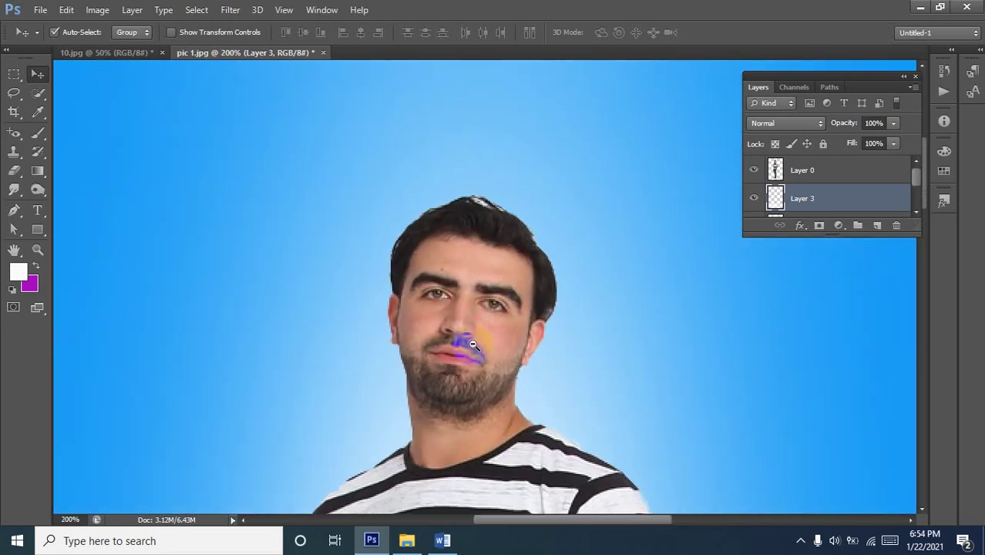
{"action": "left_click", "coordinate": [473, 345], "text": "alt"}
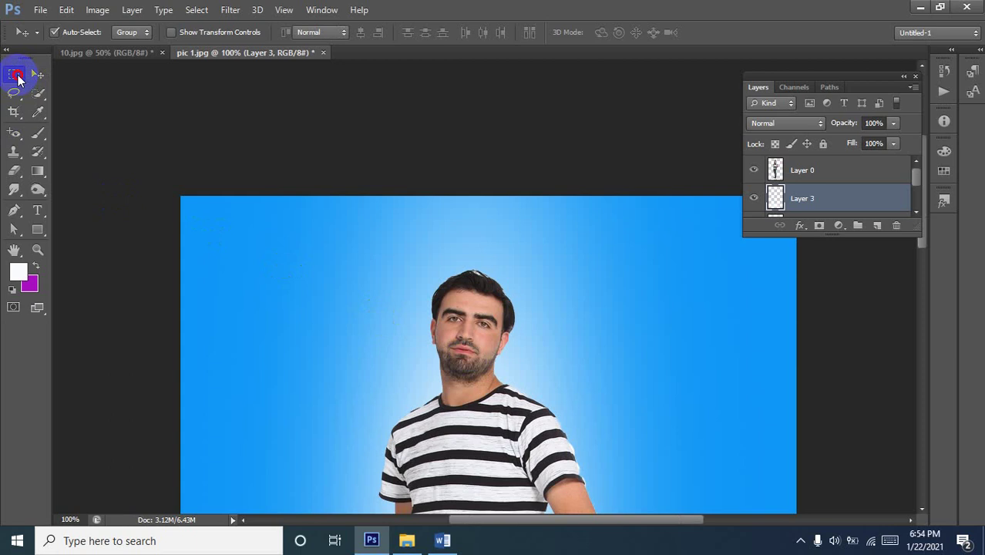
Select the man's head on Layer 0 with a 5 px feathered rectangular marquee and copy it to a new layer.
{"action": "left_click", "coordinate": [17, 74]}
{"action": "left_click", "coordinate": [794, 173]}
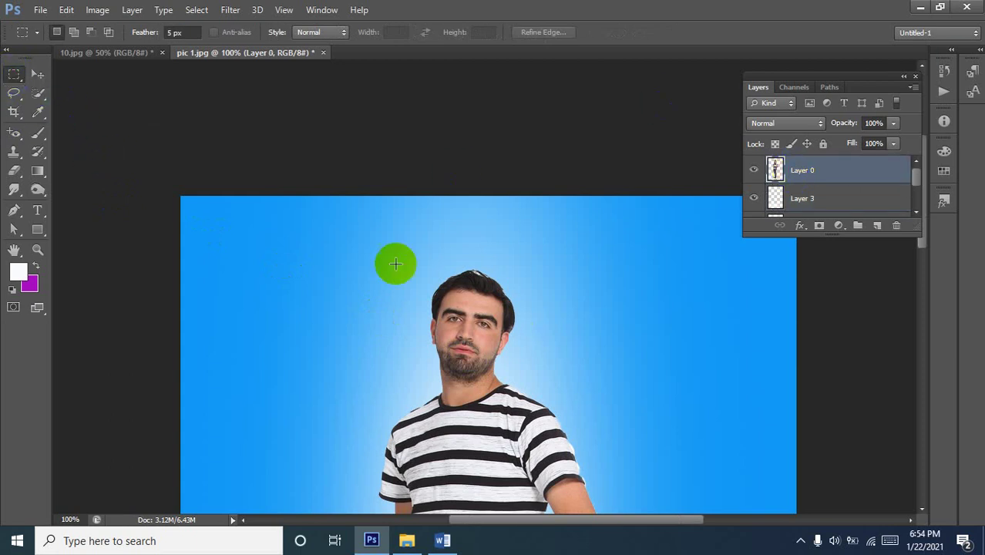
{"action": "left_click_drag", "start_coordinate": [404, 252], "coordinate": [526, 383]}
{"action": "left_click", "coordinate": [492, 453]}
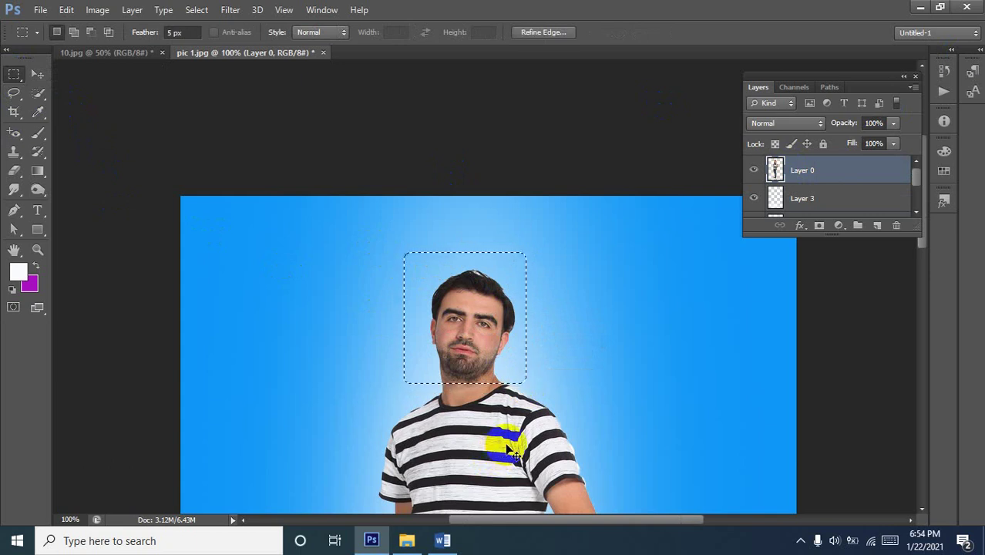
{"action": "key", "text": "ctrl+j"}
Enlarge the copied head to about 147% and position it over the neck so it covers the original head.
{"action": "left_click_drag", "start_coordinate": [525, 457], "coordinate": [513, 443]}
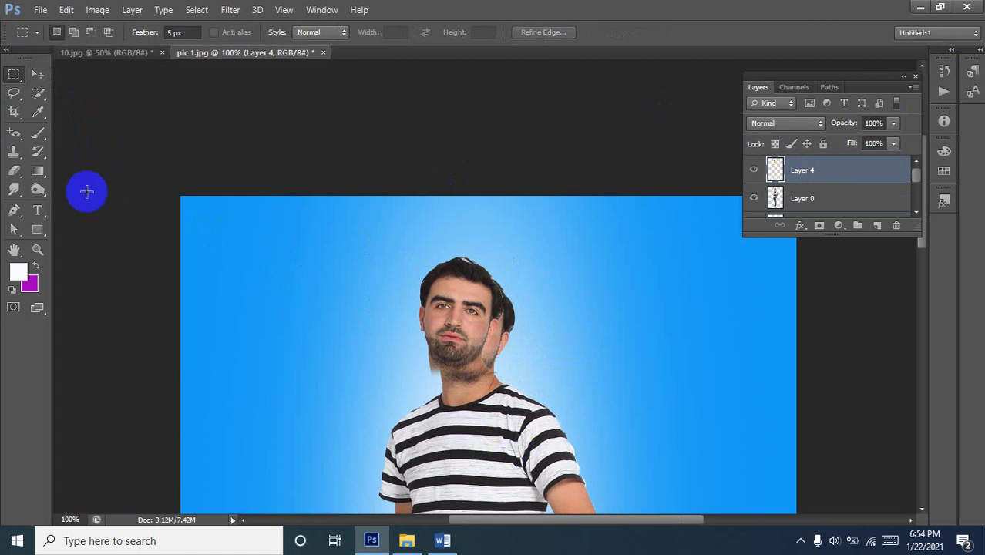
{"action": "left_click", "coordinate": [37, 74]}
{"action": "left_click_drag", "start_coordinate": [440, 347], "coordinate": [457, 345]}
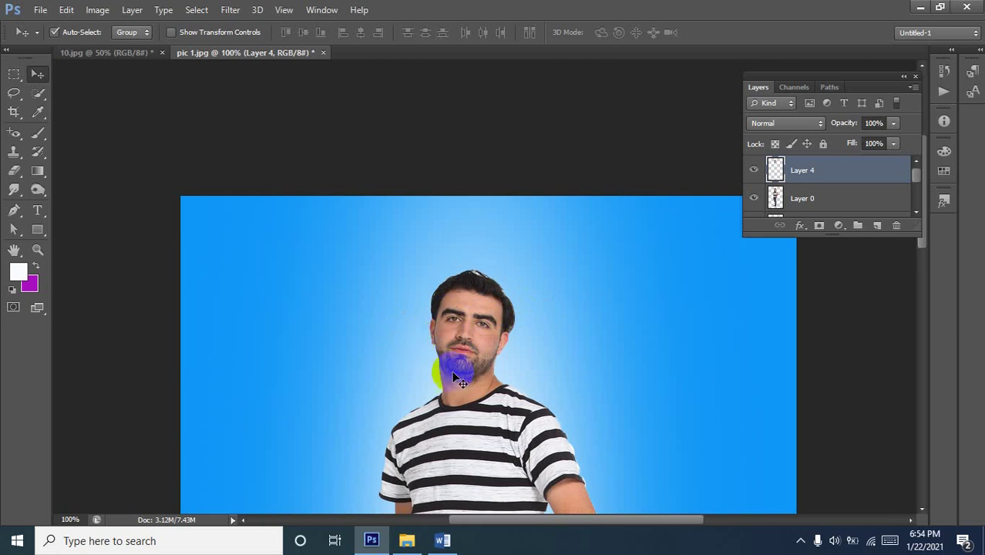
{"action": "key", "text": "ctrl+t"}
{"action": "left_click_drag", "start_coordinate": [522, 392], "coordinate": [544, 420]}
{"action": "key", "text": "Return"}
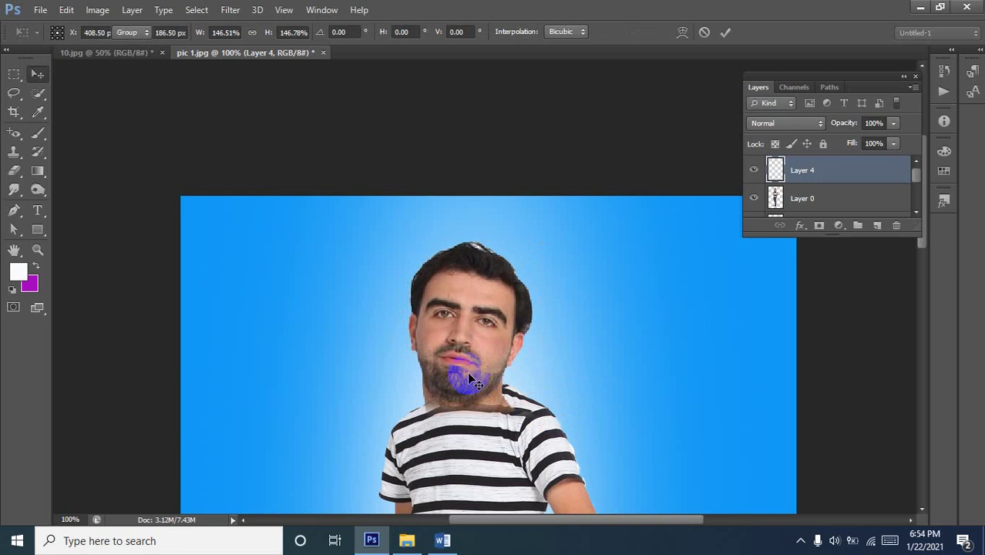
{"action": "left_click_drag", "start_coordinate": [472, 360], "coordinate": [473, 340]}
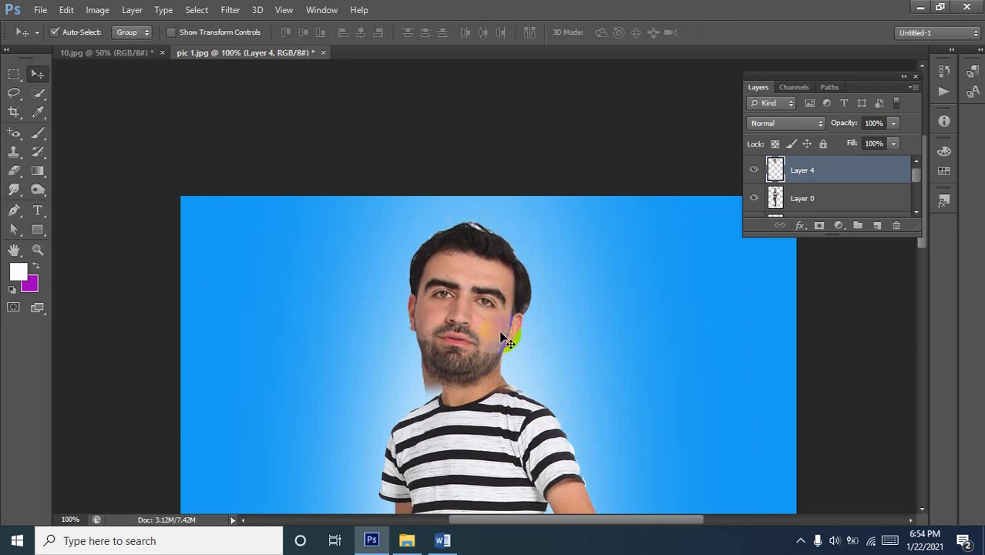
{"action": "left_click_drag", "start_coordinate": [462, 322], "coordinate": [434, 327]}
Open the enlarged head layer in the Liquify filter and set the brush size to 25.
{"action": "left_click", "coordinate": [243, 15]}
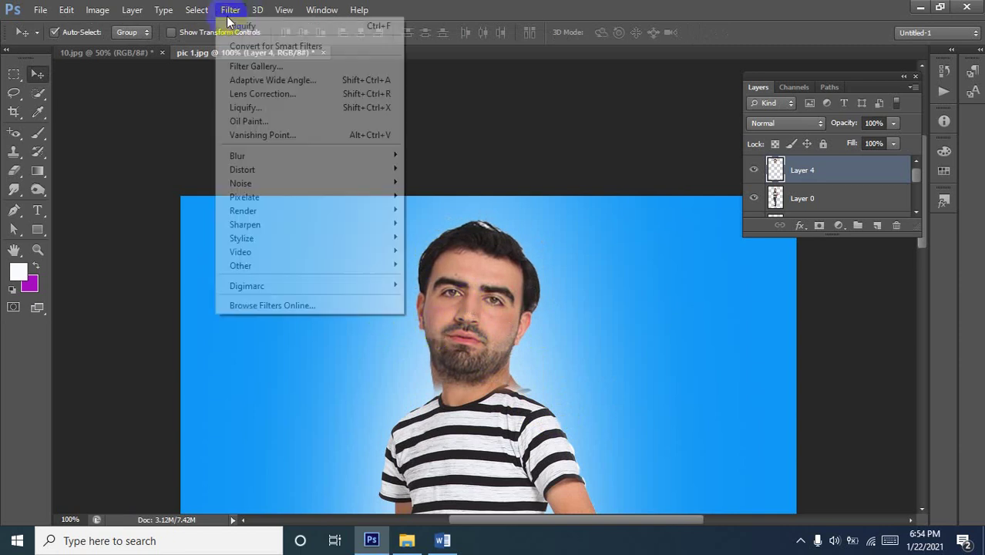
{"action": "left_click", "coordinate": [267, 111]}
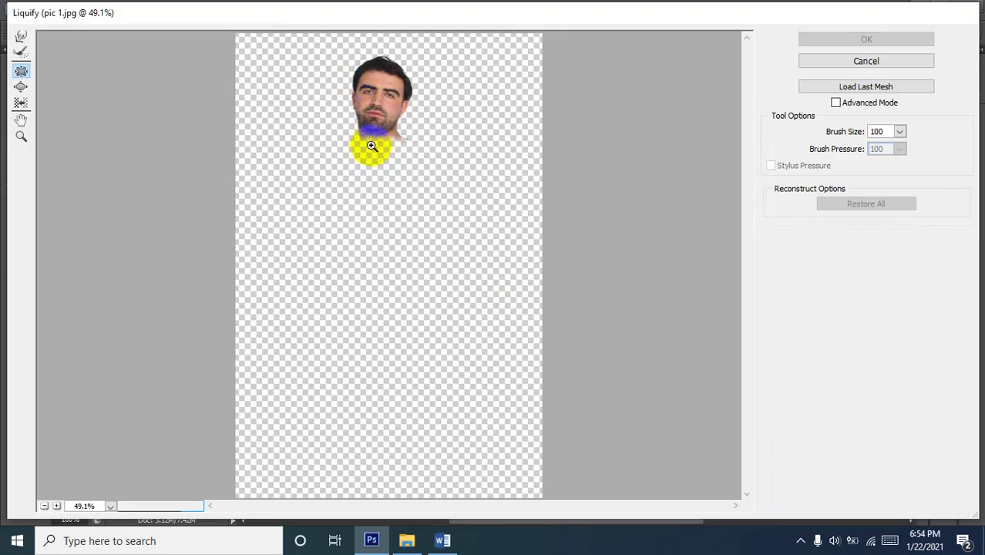
{"action": "left_click", "coordinate": [379, 90], "text": "ctrl"}
{"action": "left_click", "coordinate": [379, 90], "text": "ctrl"}
{"action": "left_click", "coordinate": [380, 88], "text": "ctrl"}
{"action": "left_click", "coordinate": [380, 88], "text": "ctrl"}
{"action": "left_click", "coordinate": [372, 104], "text": "ctrl"}
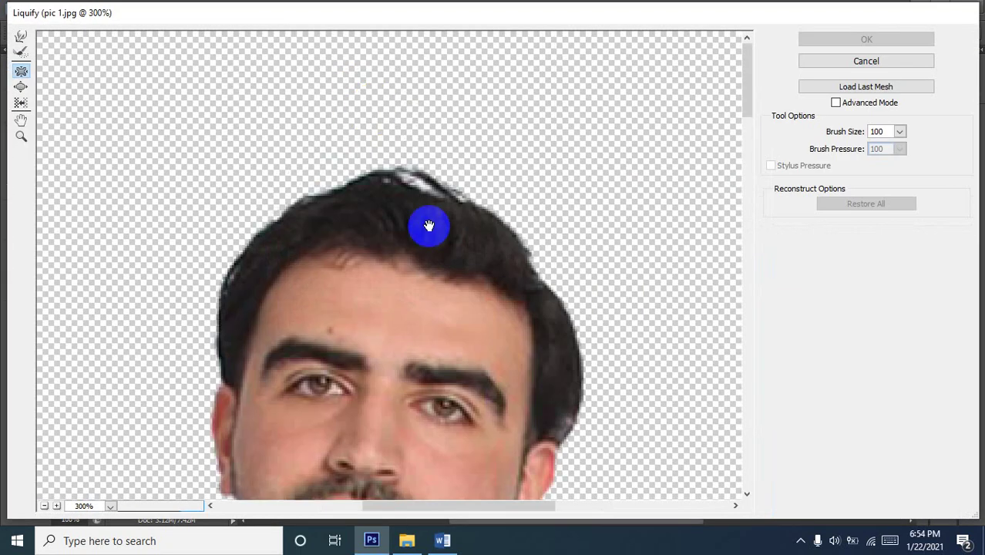
{"action": "left_click", "coordinate": [418, 319], "text": "alt"}
{"action": "left_click", "coordinate": [418, 319], "text": "alt"}
{"action": "left_click", "coordinate": [392, 127], "text": "ctrl"}
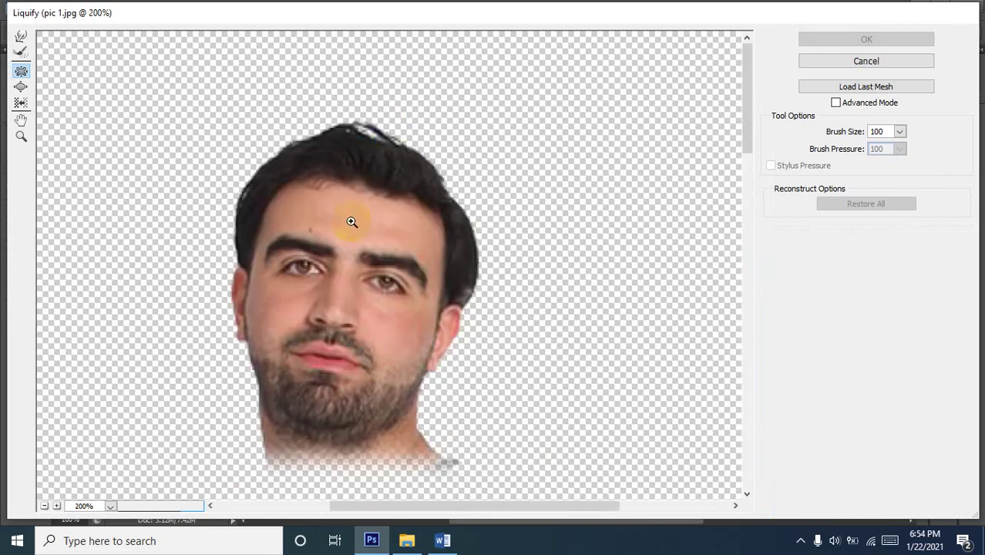
{"action": "left_click", "coordinate": [352, 221], "text": "ctrl"}
{"action": "left_click", "coordinate": [367, 258], "text": "ctrl"}
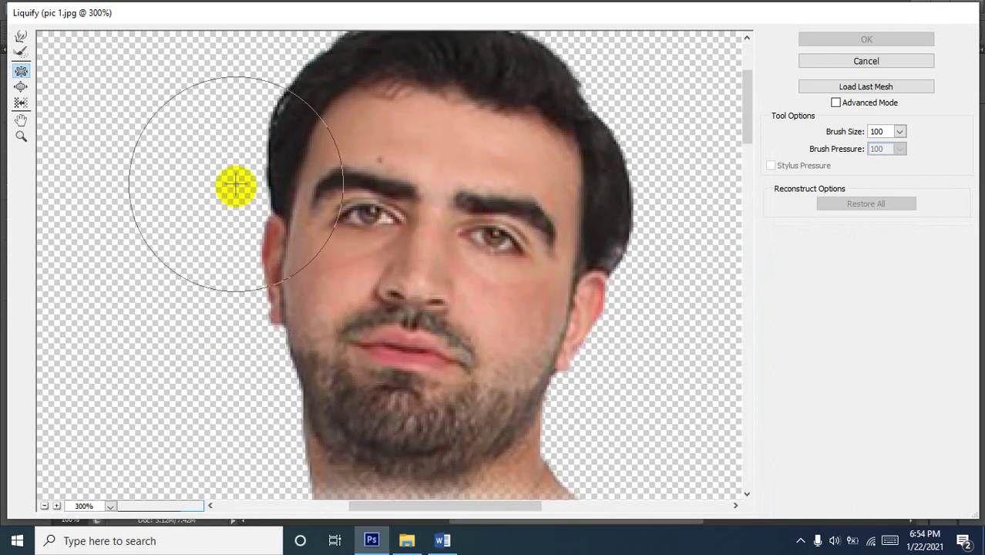
{"action": "key", "text": "bracketleft"}
{"action": "key", "text": "bracketleft"}
{"action": "key", "text": "bracketleft"}
{"action": "key", "text": "bracketleft"}
{"action": "key", "text": "bracketleft"}
{"action": "key", "text": "bracketleft"}
{"action": "key", "text": "bracketleft"}
{"action": "key", "text": "bracketleft"}
{"action": "key", "text": "bracketleft"}
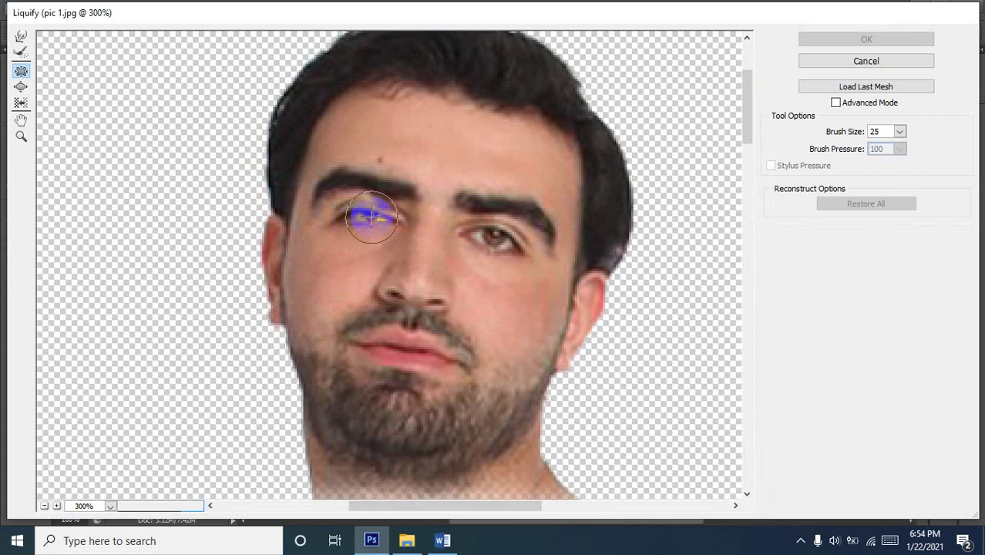
Enlarge the irises of both eyes with the Bloat tool.
{"action": "left_click", "coordinate": [371, 218]}
{"action": "key", "text": "ctrl+z"}
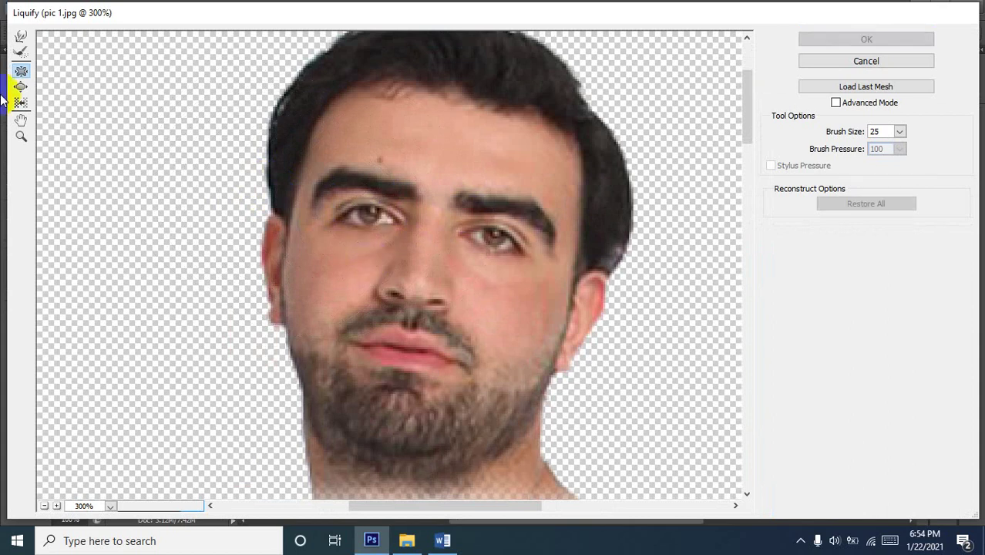
{"action": "left_click", "coordinate": [21, 88]}
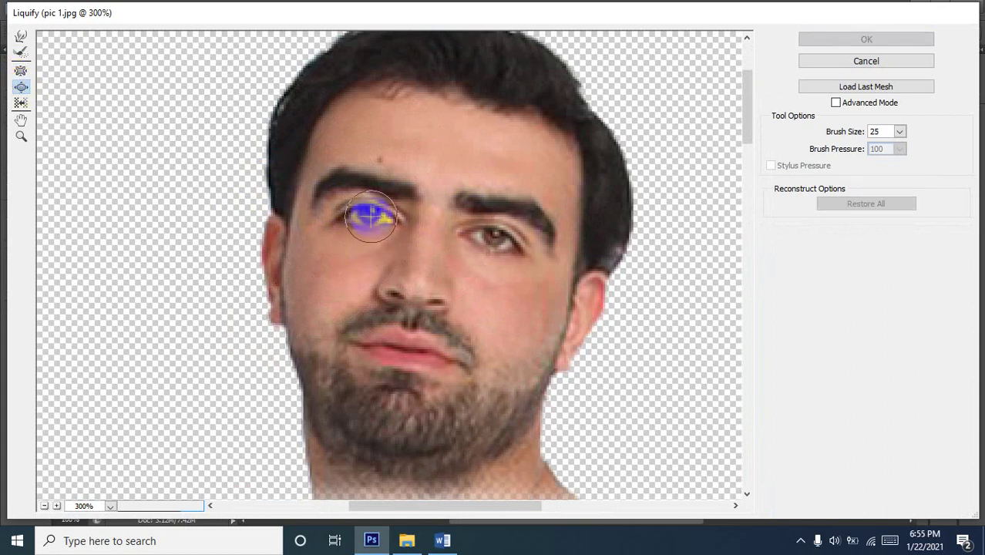
{"action": "left_click", "coordinate": [371, 217]}
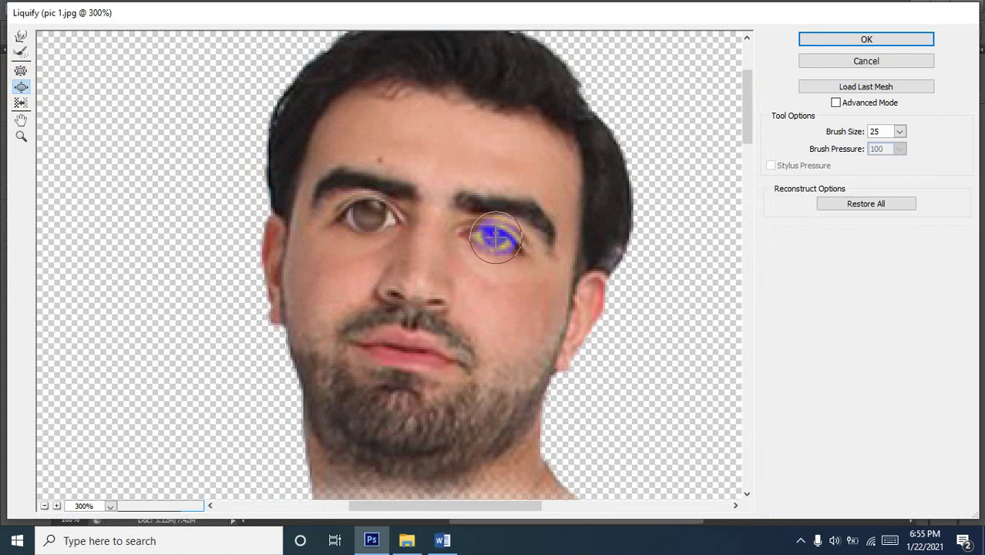
{"action": "left_click", "coordinate": [494, 238]}
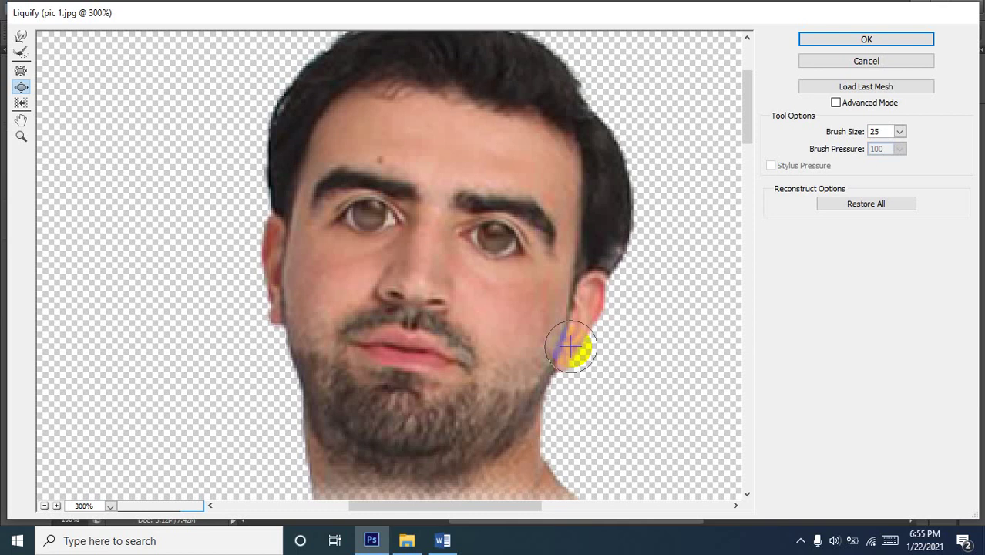
Plump up the full width of the lips and bulge the beard below them with the Bloat tool.
{"action": "left_click", "coordinate": [411, 336]}
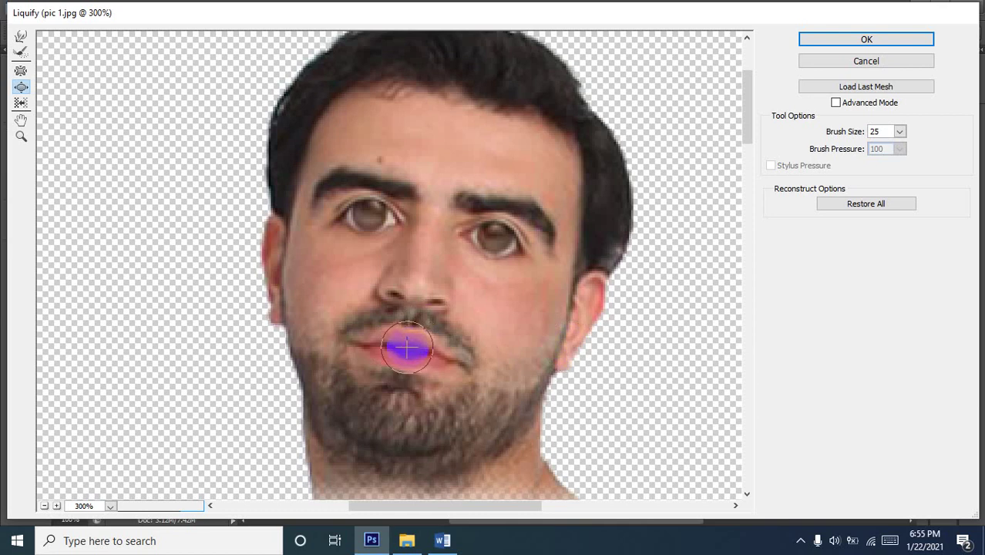
{"action": "mouse_move", "coordinate": [376, 348]}
{"action": "left_mouse_down"}
{"action": "mouse_move", "coordinate": [431, 348]}
{"action": "mouse_move", "coordinate": [410, 363]}
{"action": "mouse_move", "coordinate": [376, 359]}
{"action": "left_mouse_up"}
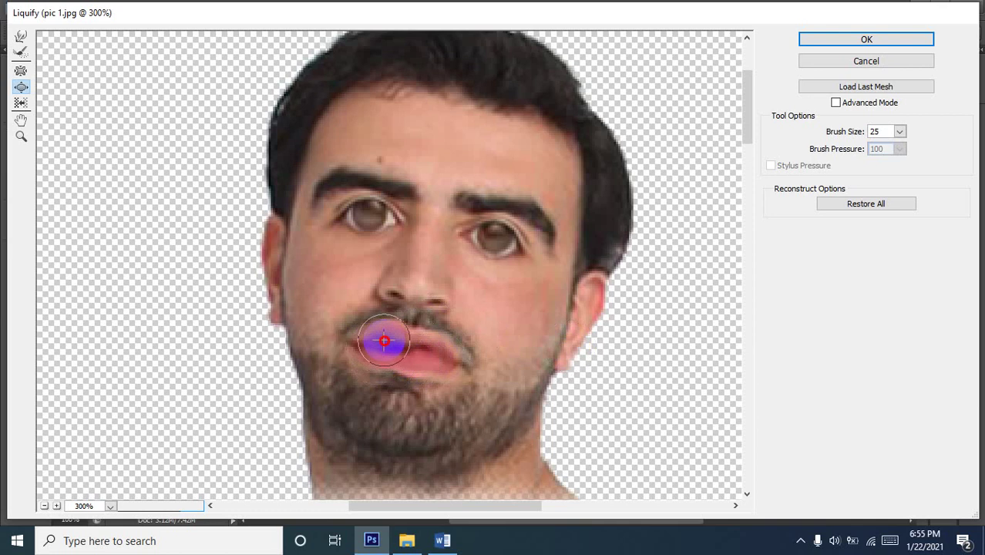
{"action": "mouse_move", "coordinate": [363, 340]}
{"action": "left_mouse_down"}
{"action": "mouse_move", "coordinate": [450, 351]}
{"action": "mouse_move", "coordinate": [376, 330]}
{"action": "mouse_move", "coordinate": [446, 354]}
{"action": "mouse_move", "coordinate": [387, 362]}
{"action": "mouse_move", "coordinate": [370, 346]}
{"action": "mouse_move", "coordinate": [479, 349]}
{"action": "left_mouse_up"}
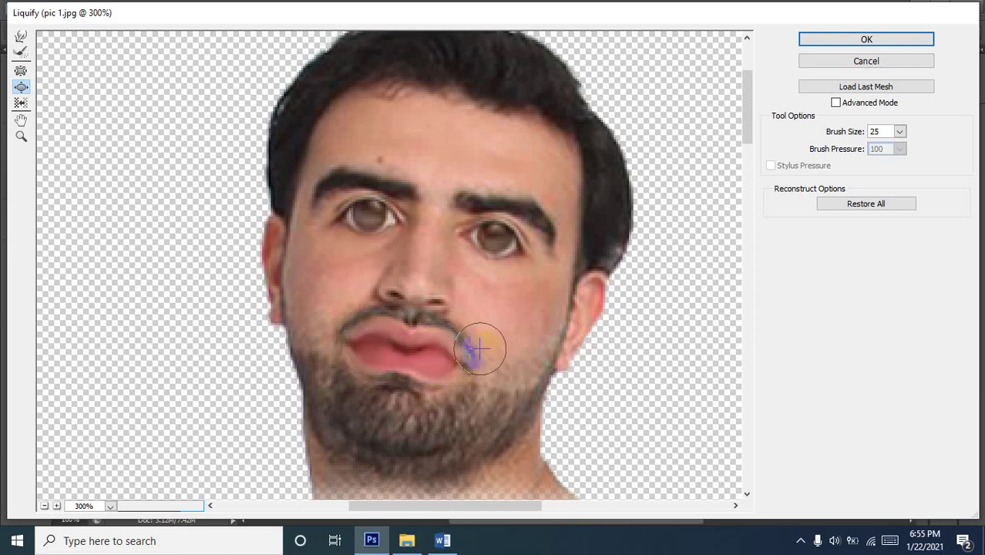
{"action": "mouse_move", "coordinate": [496, 383]}
{"action": "left_mouse_down"}
{"action": "mouse_move", "coordinate": [547, 495]}
{"action": "mouse_move", "coordinate": [569, 496]}
{"action": "mouse_move", "coordinate": [528, 468]}
{"action": "mouse_move", "coordinate": [530, 455]}
{"action": "mouse_move", "coordinate": [490, 408]}
{"action": "mouse_move", "coordinate": [397, 442]}
{"action": "mouse_move", "coordinate": [383, 485]}
{"action": "mouse_move", "coordinate": [383, 413]}
{"action": "mouse_move", "coordinate": [362, 406]}
{"action": "mouse_move", "coordinate": [386, 478]}
{"action": "mouse_move", "coordinate": [466, 419]}
{"action": "mouse_move", "coordinate": [419, 463]}
{"action": "mouse_move", "coordinate": [390, 469]}
{"action": "left_mouse_up"}
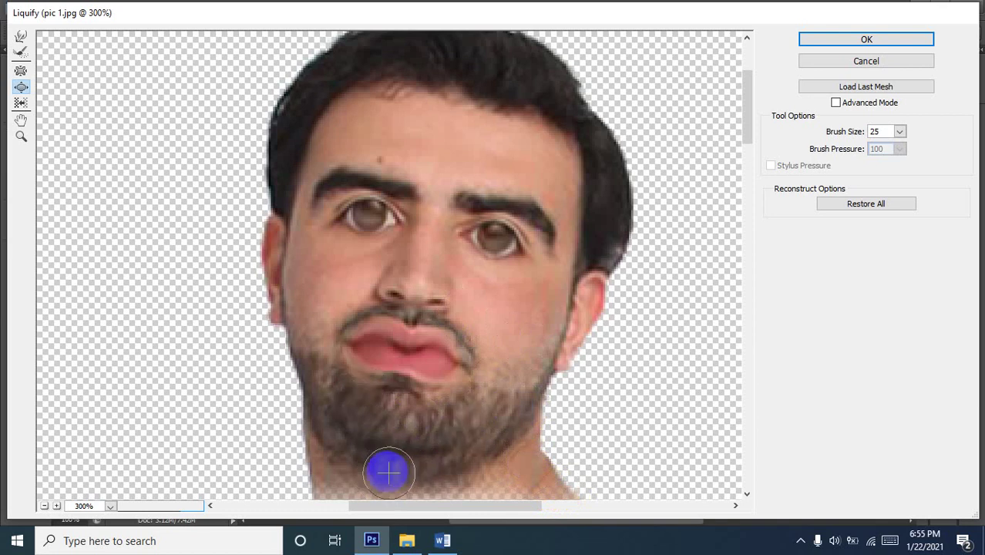
Narrow the chin, the bearded jawline and the ear beside the smaller cheek with the Pucker tool at brush size 25.
{"action": "left_click", "coordinate": [20, 70]}
{"action": "mouse_move", "coordinate": [397, 353]}
{"action": "left_mouse_down"}
{"action": "mouse_move", "coordinate": [399, 483]}
{"action": "mouse_move", "coordinate": [331, 419]}
{"action": "mouse_move", "coordinate": [371, 488]}
{"action": "mouse_move", "coordinate": [290, 374]}
{"action": "mouse_move", "coordinate": [296, 356]}
{"action": "mouse_move", "coordinate": [357, 471]}
{"action": "mouse_move", "coordinate": [323, 457]}
{"action": "mouse_move", "coordinate": [334, 479]}
{"action": "mouse_move", "coordinate": [384, 483]}
{"action": "mouse_move", "coordinate": [350, 483]}
{"action": "mouse_move", "coordinate": [317, 457]}
{"action": "mouse_move", "coordinate": [338, 457]}
{"action": "mouse_move", "coordinate": [315, 436]}
{"action": "mouse_move", "coordinate": [313, 418]}
{"action": "mouse_move", "coordinate": [399, 441]}
{"action": "mouse_move", "coordinate": [525, 389]}
{"action": "mouse_move", "coordinate": [468, 437]}
{"action": "mouse_move", "coordinate": [525, 403]}
{"action": "mouse_move", "coordinate": [504, 398]}
{"action": "mouse_move", "coordinate": [416, 447]}
{"action": "mouse_move", "coordinate": [384, 493]}
{"action": "left_mouse_up"}
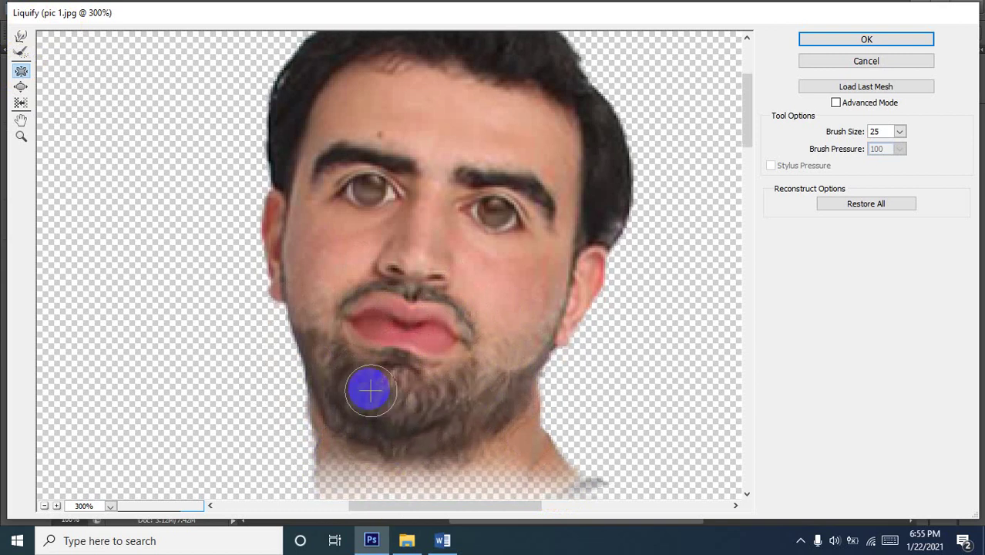
{"action": "left_click_drag", "start_coordinate": [374, 411], "coordinate": [371, 475]}
{"action": "mouse_move", "coordinate": [339, 402]}
{"action": "left_mouse_down"}
{"action": "mouse_move", "coordinate": [362, 481]}
{"action": "mouse_move", "coordinate": [409, 424]}
{"action": "mouse_move", "coordinate": [381, 485]}
{"action": "mouse_move", "coordinate": [436, 411]}
{"action": "mouse_move", "coordinate": [389, 479]}
{"action": "mouse_move", "coordinate": [399, 405]}
{"action": "mouse_move", "coordinate": [367, 495]}
{"action": "mouse_move", "coordinate": [320, 369]}
{"action": "mouse_move", "coordinate": [358, 462]}
{"action": "mouse_move", "coordinate": [298, 393]}
{"action": "mouse_move", "coordinate": [282, 318]}
{"action": "mouse_move", "coordinate": [316, 348]}
{"action": "mouse_move", "coordinate": [318, 371]}
{"action": "mouse_move", "coordinate": [300, 353]}
{"action": "mouse_move", "coordinate": [301, 313]}
{"action": "mouse_move", "coordinate": [307, 365]}
{"action": "mouse_move", "coordinate": [301, 326]}
{"action": "mouse_move", "coordinate": [307, 348]}
{"action": "left_mouse_up"}
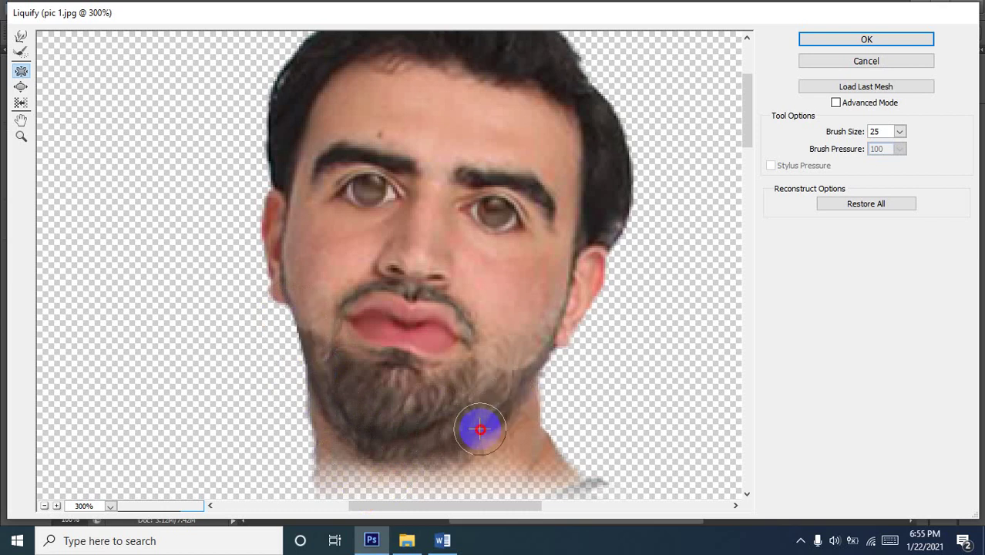
{"action": "mouse_move", "coordinate": [479, 430]}
{"action": "left_mouse_down"}
{"action": "mouse_move", "coordinate": [526, 418]}
{"action": "mouse_move", "coordinate": [516, 423]}
{"action": "mouse_move", "coordinate": [518, 395]}
{"action": "mouse_move", "coordinate": [523, 418]}
{"action": "mouse_move", "coordinate": [473, 438]}
{"action": "mouse_move", "coordinate": [440, 444]}
{"action": "mouse_move", "coordinate": [430, 419]}
{"action": "mouse_move", "coordinate": [407, 446]}
{"action": "mouse_move", "coordinate": [402, 474]}
{"action": "mouse_move", "coordinate": [414, 421]}
{"action": "mouse_move", "coordinate": [393, 470]}
{"action": "mouse_move", "coordinate": [381, 429]}
{"action": "mouse_move", "coordinate": [362, 464]}
{"action": "mouse_move", "coordinate": [338, 434]}
{"action": "mouse_move", "coordinate": [326, 393]}
{"action": "mouse_move", "coordinate": [358, 466]}
{"action": "mouse_move", "coordinate": [339, 426]}
{"action": "mouse_move", "coordinate": [363, 466]}
{"action": "mouse_move", "coordinate": [440, 431]}
{"action": "mouse_move", "coordinate": [398, 473]}
{"action": "mouse_move", "coordinate": [456, 443]}
{"action": "mouse_move", "coordinate": [391, 473]}
{"action": "mouse_move", "coordinate": [371, 439]}
{"action": "left_mouse_up"}
{"action": "mouse_move", "coordinate": [568, 392]}
{"action": "left_mouse_down"}
{"action": "mouse_move", "coordinate": [529, 317]}
{"action": "mouse_move", "coordinate": [547, 305]}
{"action": "mouse_move", "coordinate": [524, 382]}
{"action": "mouse_move", "coordinate": [520, 368]}
{"action": "mouse_move", "coordinate": [276, 296]}
{"action": "mouse_move", "coordinate": [277, 280]}
{"action": "mouse_move", "coordinate": [302, 265]}
{"action": "mouse_move", "coordinate": [286, 309]}
{"action": "mouse_move", "coordinate": [291, 264]}
{"action": "left_mouse_up"}
{"action": "mouse_move", "coordinate": [288, 226]}
{"action": "left_mouse_down"}
{"action": "mouse_move", "coordinate": [280, 199]}
{"action": "mouse_move", "coordinate": [289, 197]}
{"action": "mouse_move", "coordinate": [285, 250]}
{"action": "mouse_move", "coordinate": [286, 130]}
{"action": "mouse_move", "coordinate": [297, 95]}
{"action": "mouse_move", "coordinate": [286, 197]}
{"action": "left_mouse_up"}
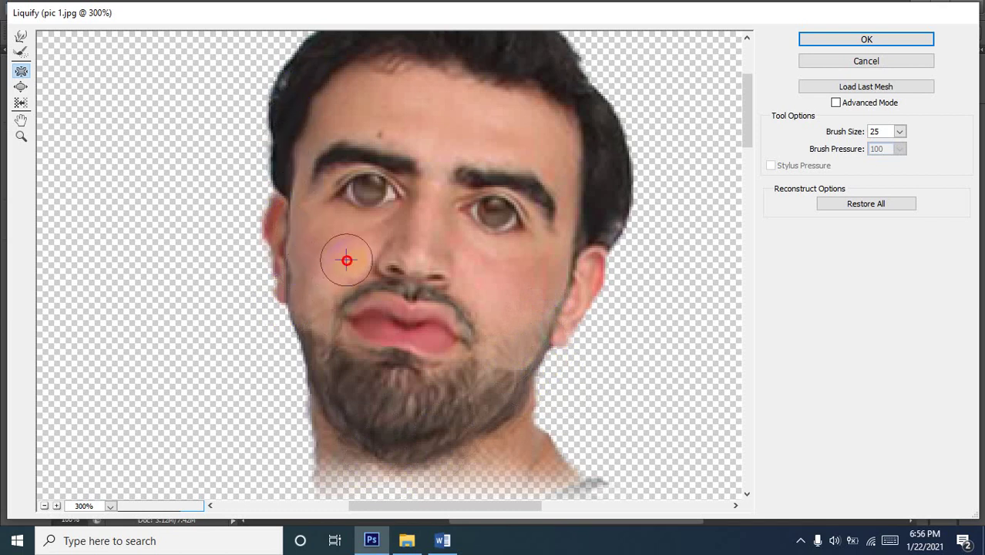
Pucker the cheeks, the nose and the other ear to slim the middle of the face.
{"action": "mouse_move", "coordinate": [354, 262]}
{"action": "left_mouse_down"}
{"action": "mouse_move", "coordinate": [341, 242]}
{"action": "mouse_move", "coordinate": [465, 262]}
{"action": "left_mouse_up"}
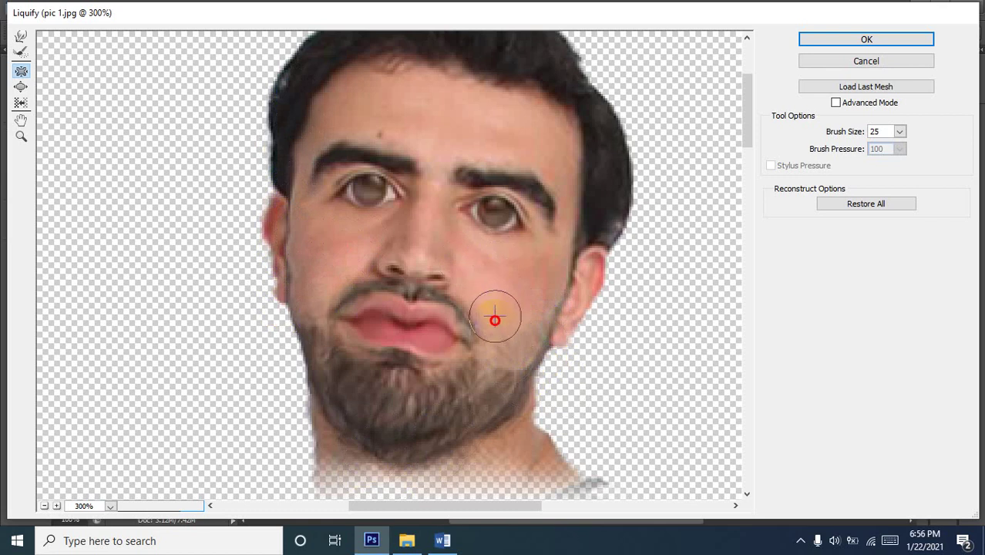
{"action": "left_click_drag", "start_coordinate": [401, 265], "coordinate": [419, 257]}
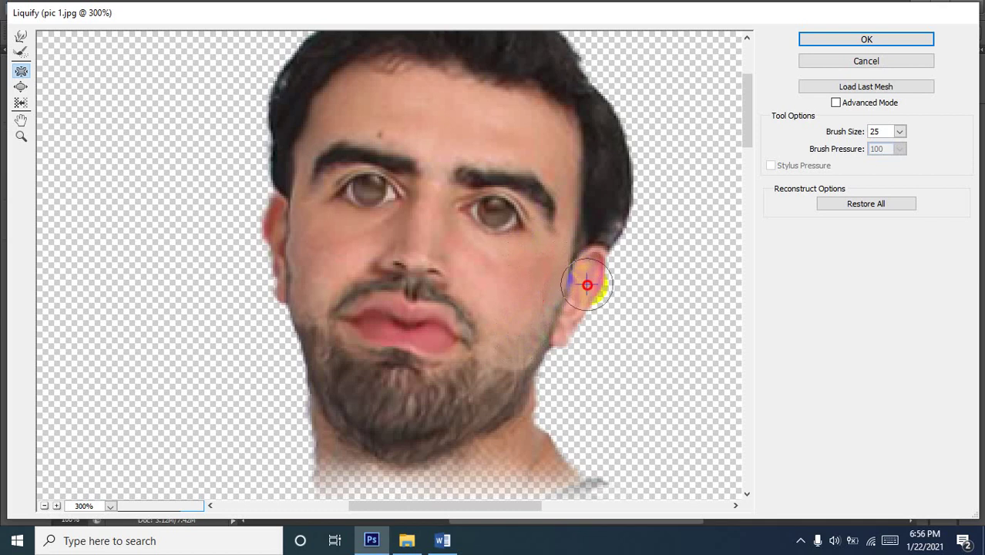
{"action": "mouse_move", "coordinate": [587, 286]}
{"action": "left_mouse_down"}
{"action": "mouse_move", "coordinate": [542, 315]}
{"action": "mouse_move", "coordinate": [499, 398]}
{"action": "mouse_move", "coordinate": [528, 338]}
{"action": "mouse_move", "coordinate": [438, 422]}
{"action": "mouse_move", "coordinate": [516, 336]}
{"action": "mouse_move", "coordinate": [381, 433]}
{"action": "mouse_move", "coordinate": [308, 341]}
{"action": "mouse_move", "coordinate": [379, 402]}
{"action": "mouse_move", "coordinate": [384, 434]}
{"action": "mouse_move", "coordinate": [407, 423]}
{"action": "mouse_move", "coordinate": [378, 480]}
{"action": "left_mouse_up"}
Pucker the lower beard and the shoulder-side edge of the neck, and apply the Liquify changes.
{"action": "scroll", "coordinate": [381, 463], "scroll_direction": "down", "scroll_amount": 5}
{"action": "scroll", "coordinate": [474, 61], "scroll_direction": "up", "scroll_amount": 2}
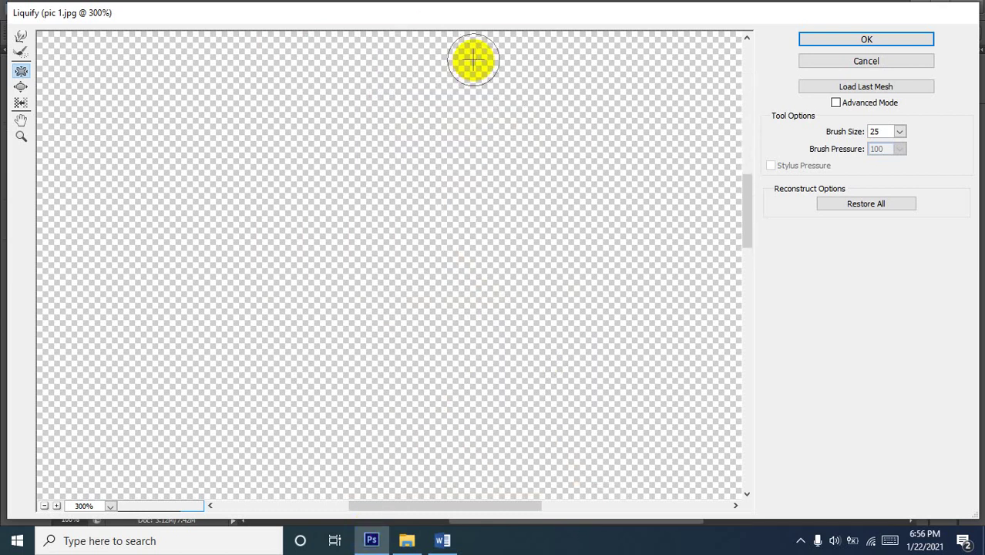
{"action": "scroll", "coordinate": [477, 62], "scroll_direction": "up", "scroll_amount": 3}
{"action": "mouse_move", "coordinate": [392, 209]}
{"action": "left_mouse_down"}
{"action": "mouse_move", "coordinate": [396, 280]}
{"action": "mouse_move", "coordinate": [360, 255]}
{"action": "mouse_move", "coordinate": [364, 219]}
{"action": "mouse_move", "coordinate": [365, 303]}
{"action": "mouse_move", "coordinate": [374, 255]}
{"action": "mouse_move", "coordinate": [354, 222]}
{"action": "mouse_move", "coordinate": [380, 291]}
{"action": "mouse_move", "coordinate": [427, 222]}
{"action": "mouse_move", "coordinate": [413, 255]}
{"action": "left_mouse_up"}
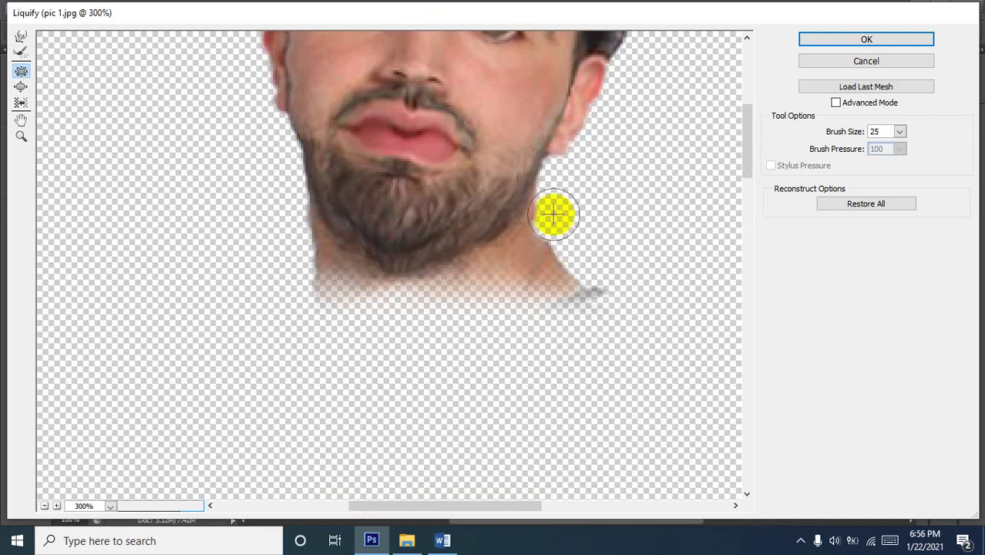
{"action": "left_click_drag", "start_coordinate": [593, 295], "coordinate": [543, 274]}
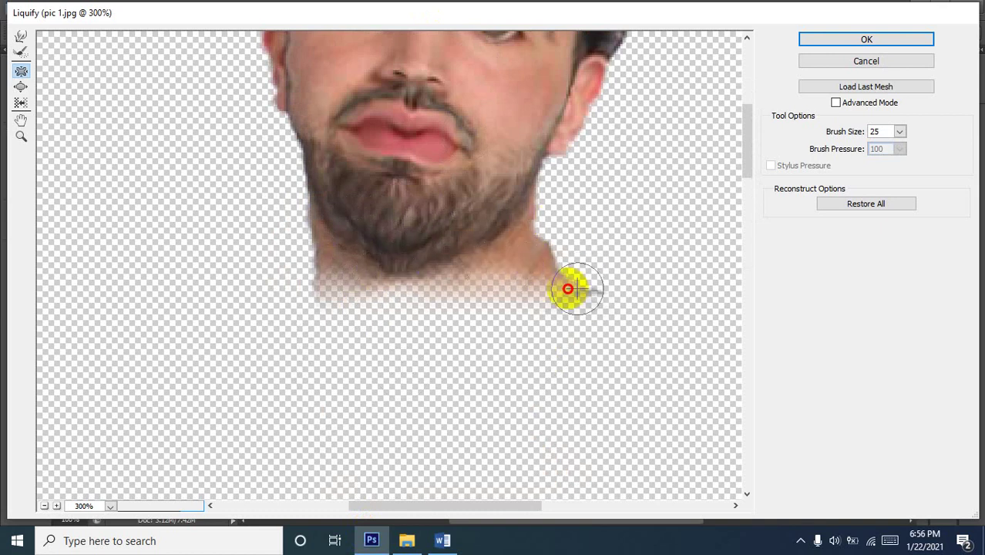
{"action": "left_click_drag", "start_coordinate": [598, 296], "coordinate": [513, 248]}
{"action": "mouse_move", "coordinate": [600, 296]}
{"action": "left_mouse_down"}
{"action": "mouse_move", "coordinate": [516, 252]}
{"action": "mouse_move", "coordinate": [576, 290]}
{"action": "mouse_move", "coordinate": [515, 279]}
{"action": "mouse_move", "coordinate": [473, 230]}
{"action": "mouse_move", "coordinate": [430, 219]}
{"action": "mouse_move", "coordinate": [497, 206]}
{"action": "mouse_move", "coordinate": [411, 248]}
{"action": "mouse_move", "coordinate": [318, 189]}
{"action": "mouse_move", "coordinate": [320, 177]}
{"action": "mouse_move", "coordinate": [357, 265]}
{"action": "mouse_move", "coordinate": [393, 234]}
{"action": "mouse_move", "coordinate": [409, 293]}
{"action": "mouse_move", "coordinate": [376, 248]}
{"action": "left_mouse_up"}
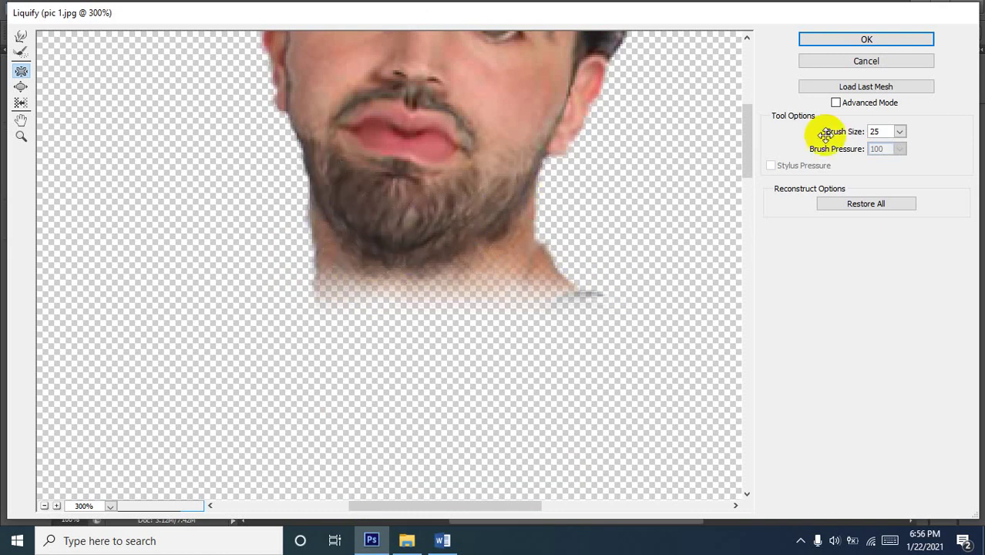
{"action": "left_click", "coordinate": [869, 37]}
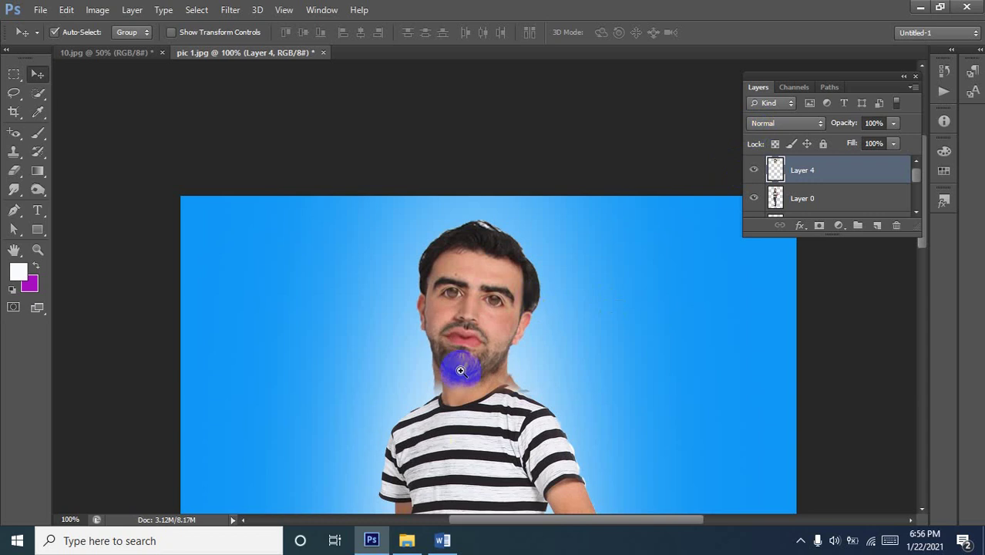
Erase the leftover neck pieces on both sides below the jaw on Layer 4 with a 25 px eraser.
{"action": "left_click", "coordinate": [461, 371]}
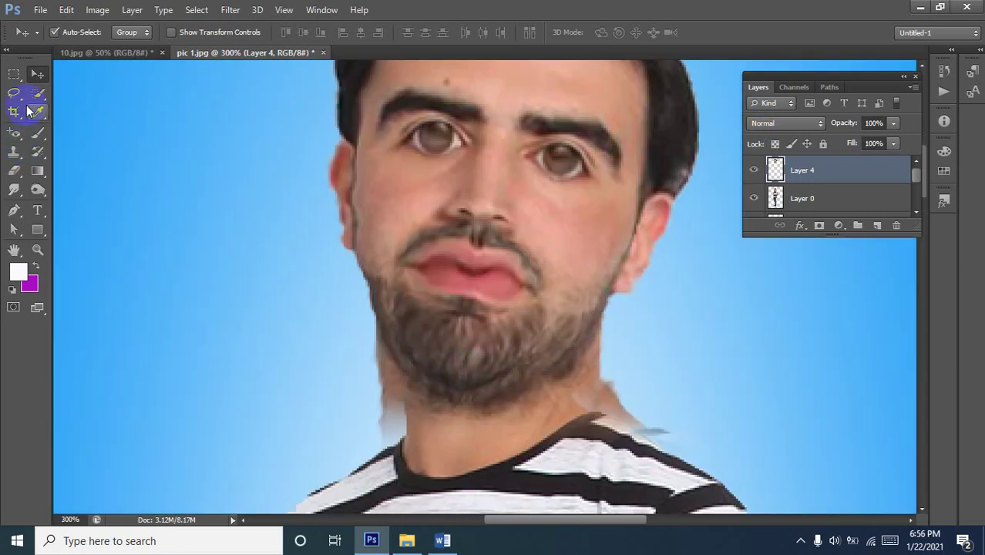
{"action": "left_click", "coordinate": [13, 176]}
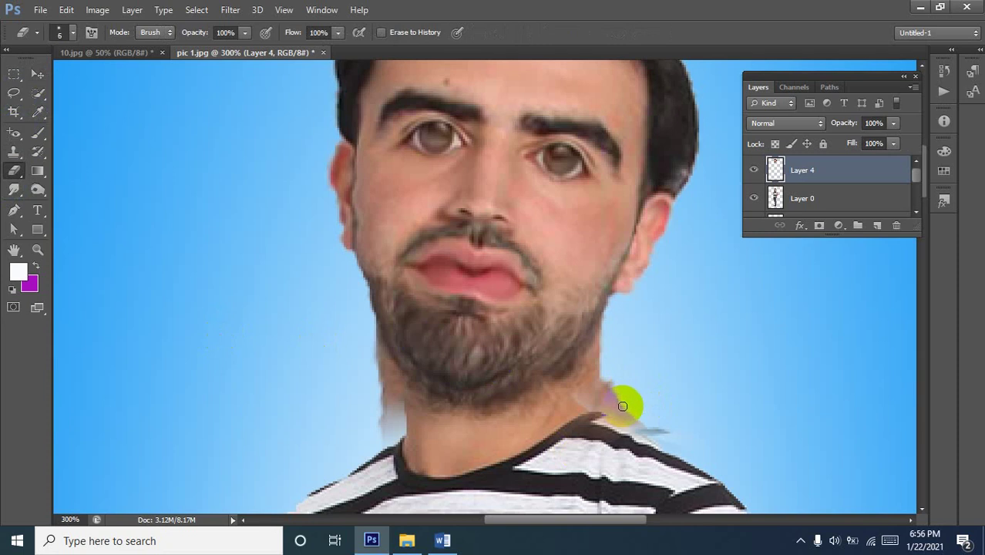
{"action": "key", "text": "bracketright"}
{"action": "key", "text": "bracketright"}
{"action": "key", "text": "bracketright"}
{"action": "mouse_move", "coordinate": [660, 419]}
{"action": "left_mouse_down"}
{"action": "mouse_move", "coordinate": [631, 426]}
{"action": "mouse_move", "coordinate": [598, 452]}
{"action": "mouse_move", "coordinate": [621, 414]}
{"action": "mouse_move", "coordinate": [590, 411]}
{"action": "mouse_move", "coordinate": [607, 363]}
{"action": "mouse_move", "coordinate": [562, 431]}
{"action": "mouse_move", "coordinate": [593, 389]}
{"action": "mouse_move", "coordinate": [601, 344]}
{"action": "left_mouse_up"}
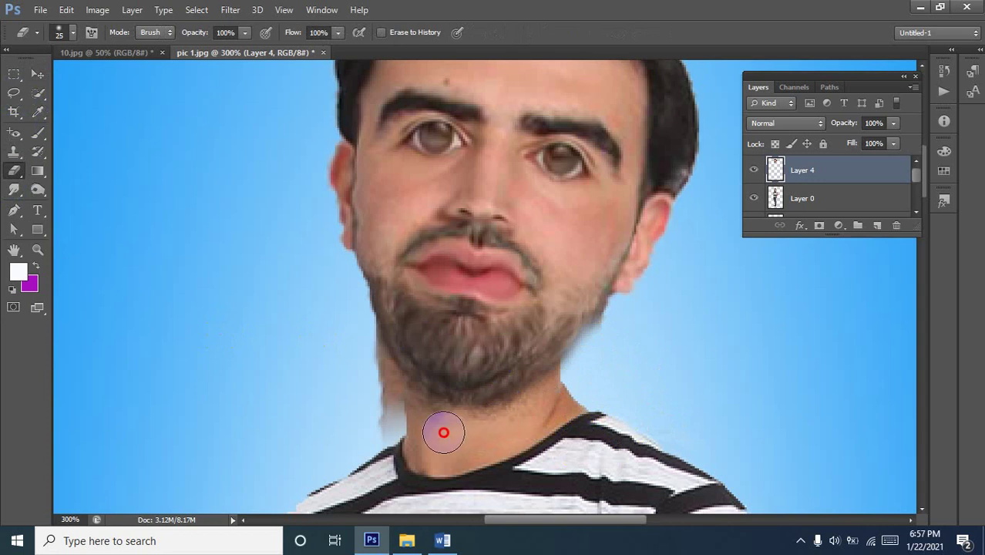
{"action": "mouse_move", "coordinate": [380, 398]}
{"action": "left_mouse_down"}
{"action": "mouse_move", "coordinate": [347, 326]}
{"action": "mouse_move", "coordinate": [404, 424]}
{"action": "left_mouse_up"}
Clean up the jaw edges and blend the beard into the neck with a 9 px eraser.
{"action": "key", "text": "bracketleft"}
{"action": "key", "text": "bracketleft"}
{"action": "key", "text": "bracketleft"}
{"action": "key", "text": "bracketleft"}
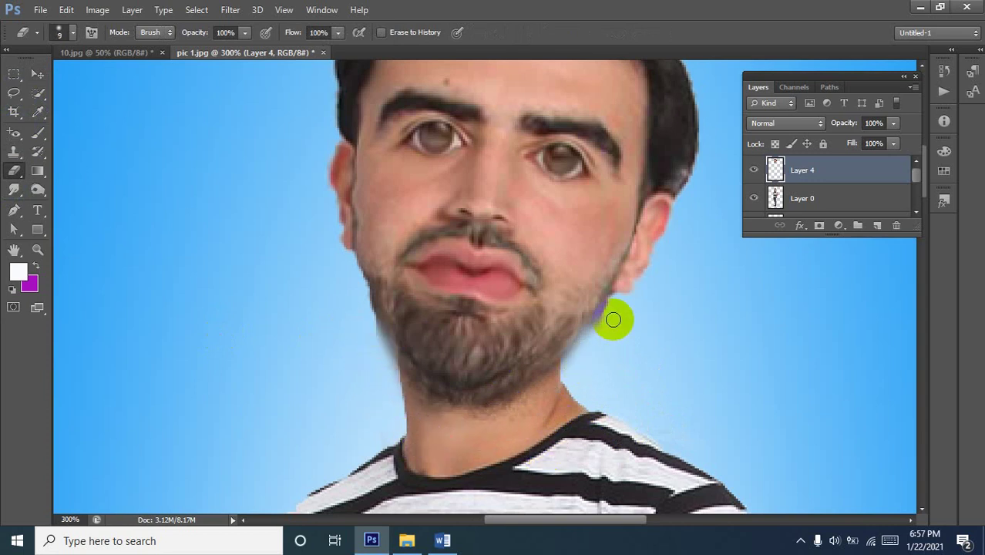
{"action": "mouse_move", "coordinate": [598, 330]}
{"action": "left_mouse_down"}
{"action": "mouse_move", "coordinate": [528, 394]}
{"action": "mouse_move", "coordinate": [456, 412]}
{"action": "mouse_move", "coordinate": [417, 392]}
{"action": "mouse_move", "coordinate": [365, 319]}
{"action": "mouse_move", "coordinate": [441, 413]}
{"action": "mouse_move", "coordinate": [381, 348]}
{"action": "mouse_move", "coordinate": [358, 289]}
{"action": "mouse_move", "coordinate": [403, 351]}
{"action": "left_mouse_up"}
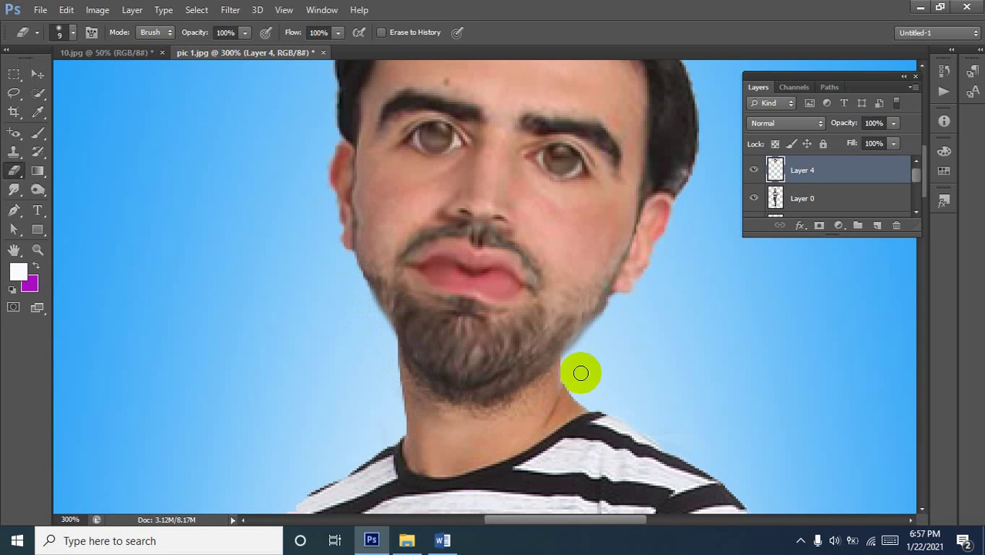
{"action": "left_click_drag", "start_coordinate": [613, 313], "coordinate": [544, 374]}
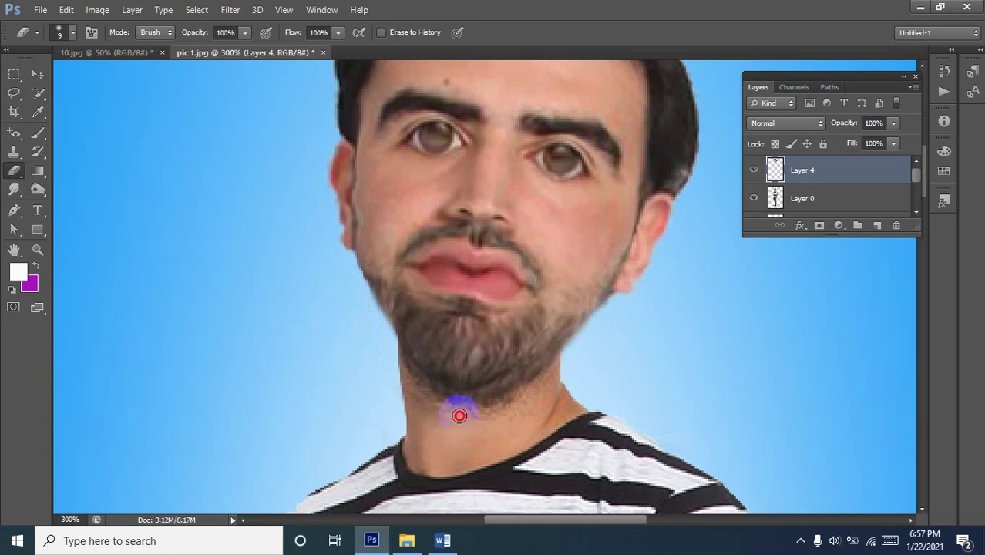
Scale the head on Layer 4 up to about 112% around its centre.
{"action": "left_click", "coordinate": [36, 74]}
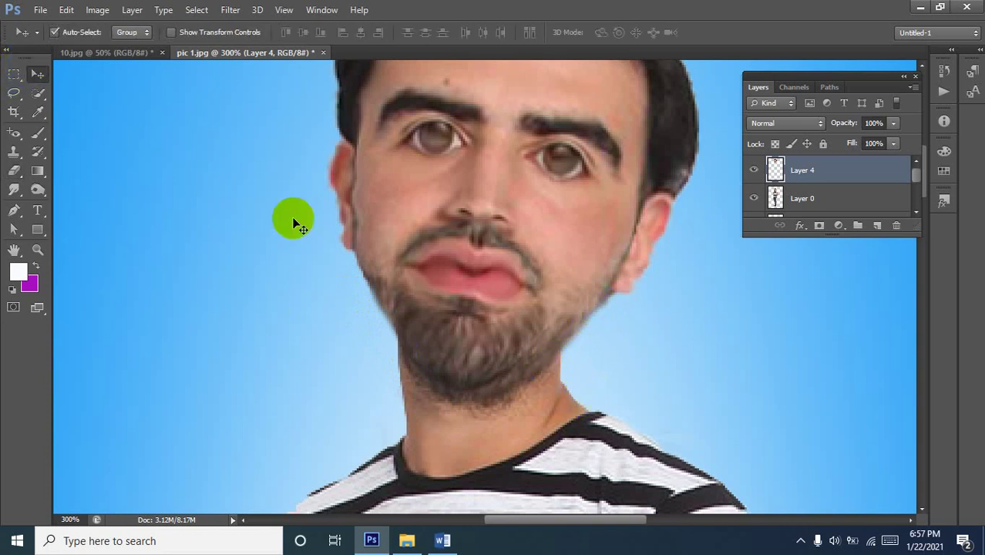
{"action": "left_click", "coordinate": [447, 196], "text": "alt"}
{"action": "left_click", "coordinate": [445, 192], "text": "alt"}
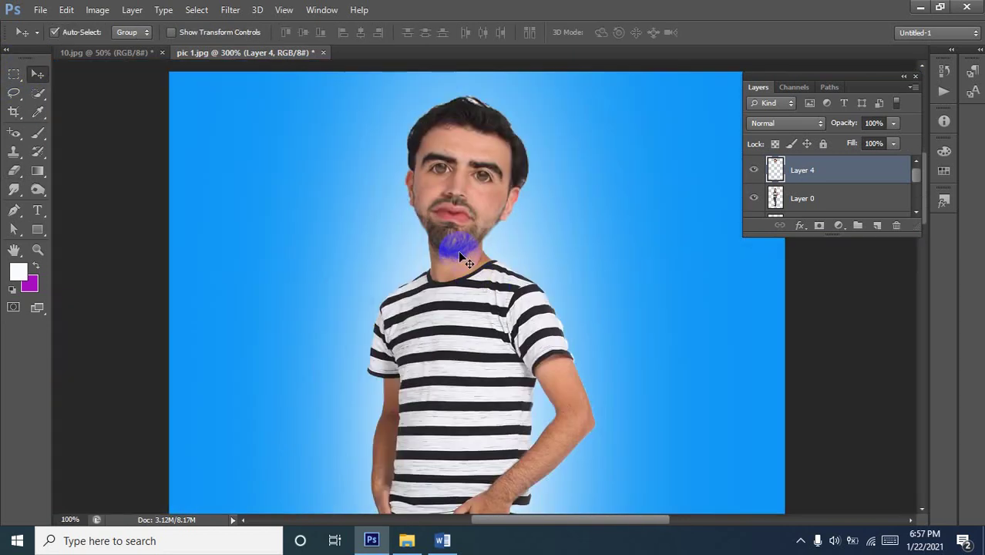
{"action": "key", "text": "ctrl+t"}
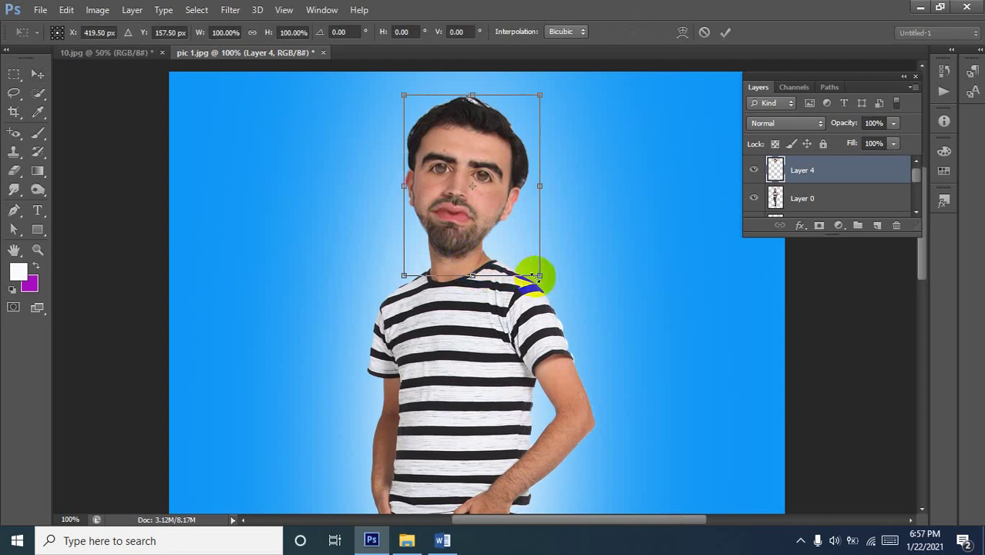
{"action": "mouse_move", "coordinate": [553, 282]}
{"action": "left_mouse_down"}
{"action": "mouse_move", "coordinate": [580, 293]}
{"action": "mouse_move", "coordinate": [558, 282]}
{"action": "mouse_move", "coordinate": [559, 291]}
{"action": "left_mouse_up"}
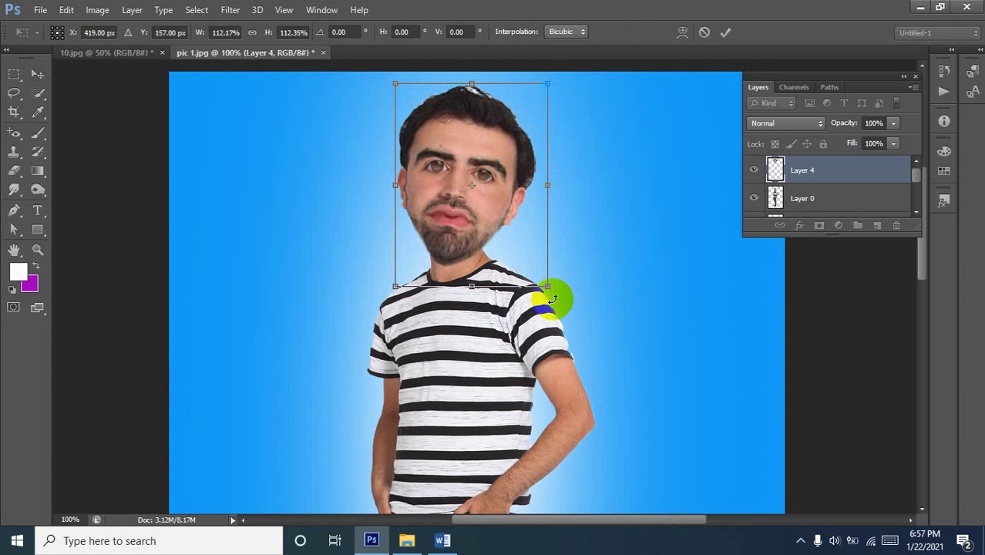
{"action": "key", "text": "Return"}
{"action": "left_click", "coordinate": [453, 266], "text": "alt"}
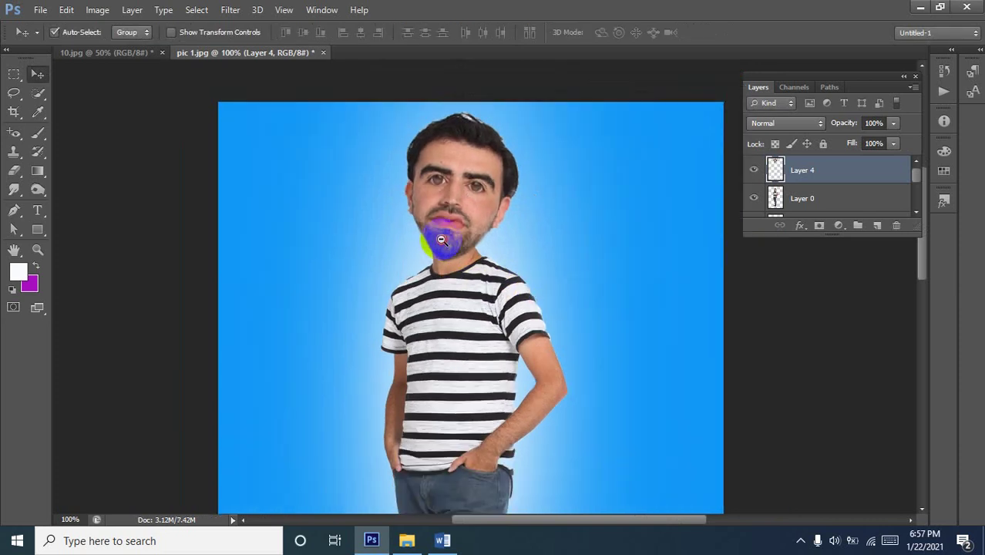
{"action": "left_click", "coordinate": [440, 330], "text": "alt"}
{"action": "left_click", "coordinate": [445, 333], "text": "alt"}
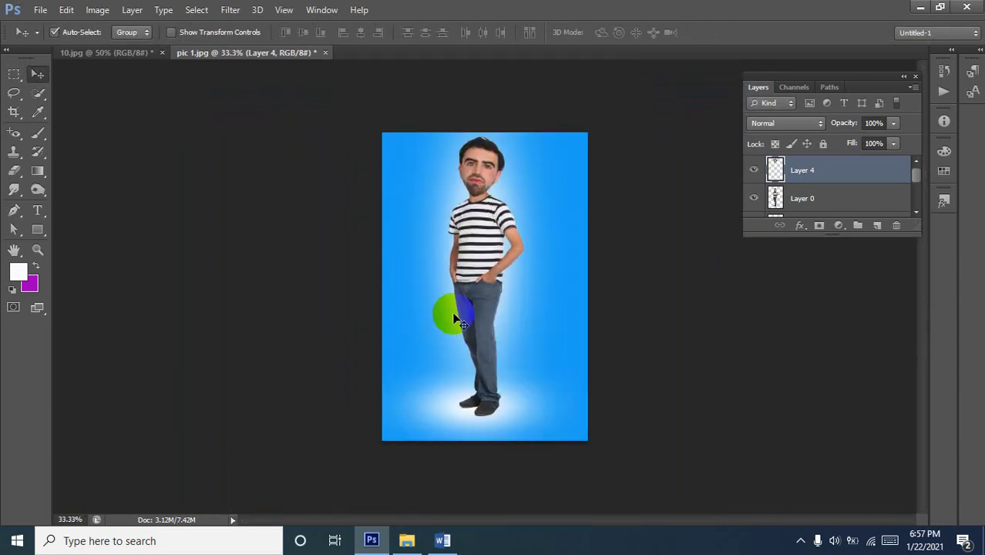
{"action": "left_click_drag", "start_coordinate": [476, 295], "coordinate": [529, 191]}
{"action": "left_click_drag", "start_coordinate": [498, 249], "coordinate": [613, 247]}
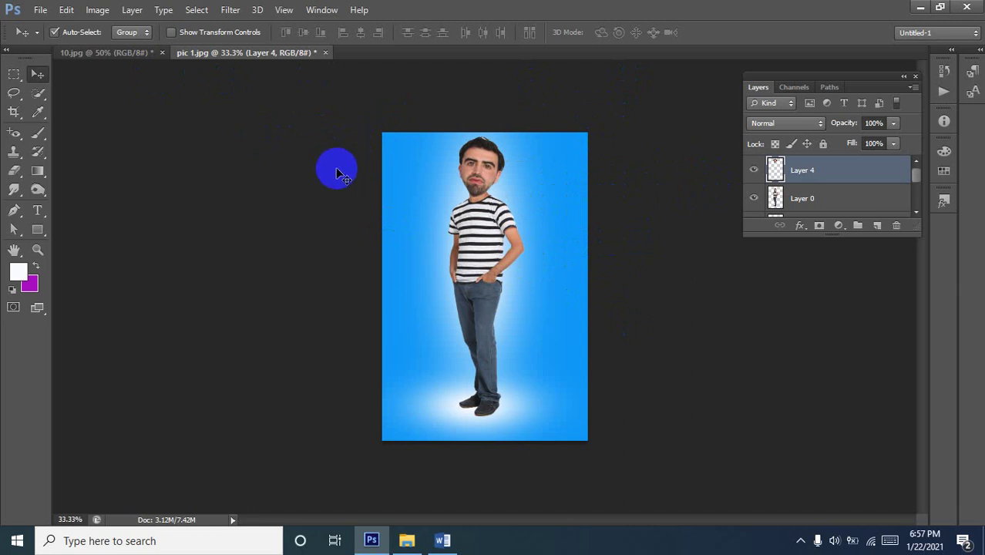
{"action": "left_click", "coordinate": [401, 289]}
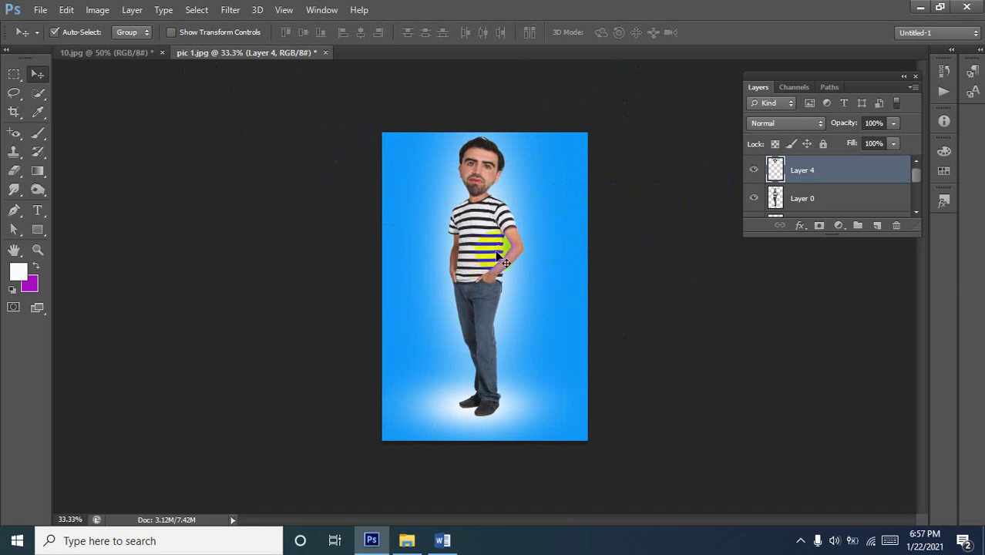
Scale the man's body on Layer 0 down to about 82% around its centre.
{"action": "left_click", "coordinate": [472, 258]}
{"action": "left_click", "coordinate": [594, 270]}
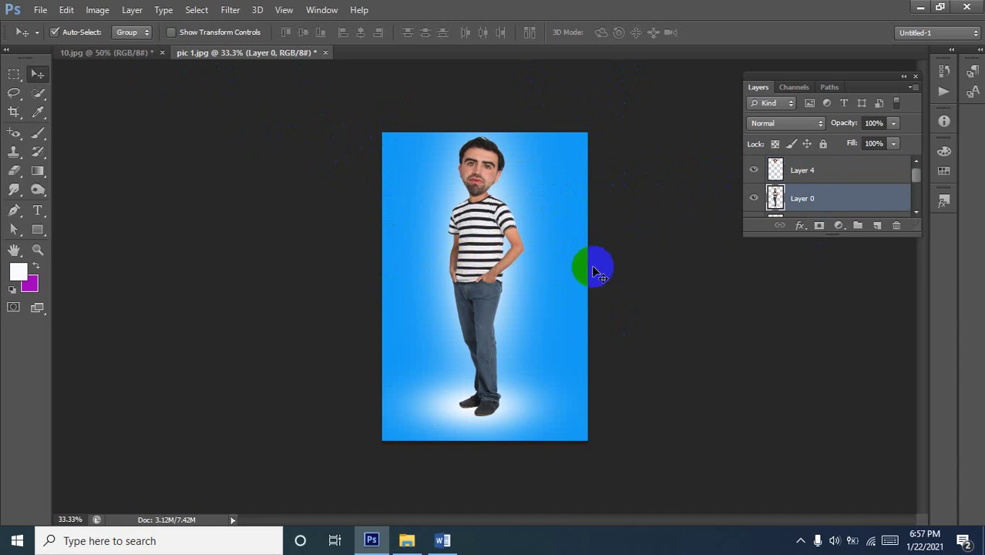
{"action": "key", "text": "ctrl+t"}
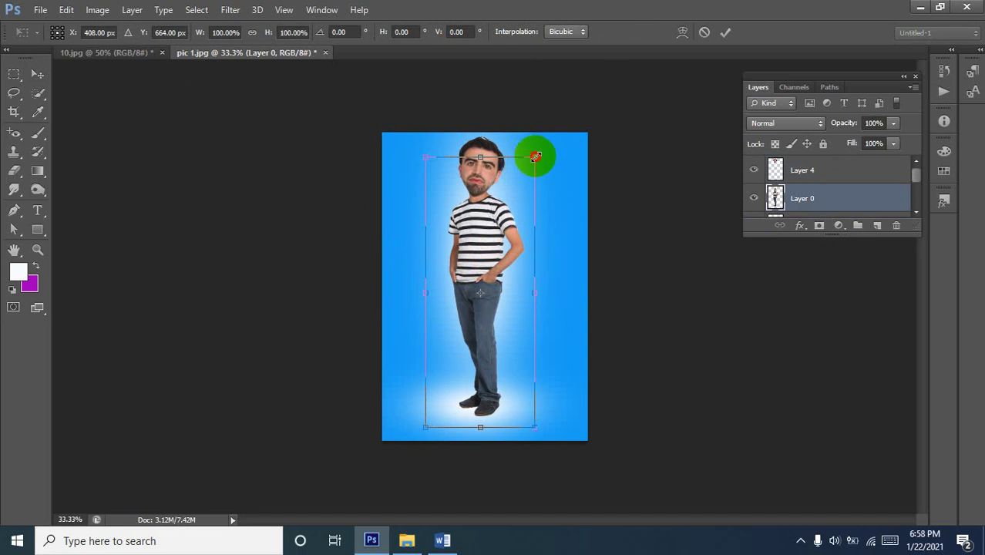
{"action": "left_click_drag", "start_coordinate": [534, 156], "coordinate": [525, 181]}
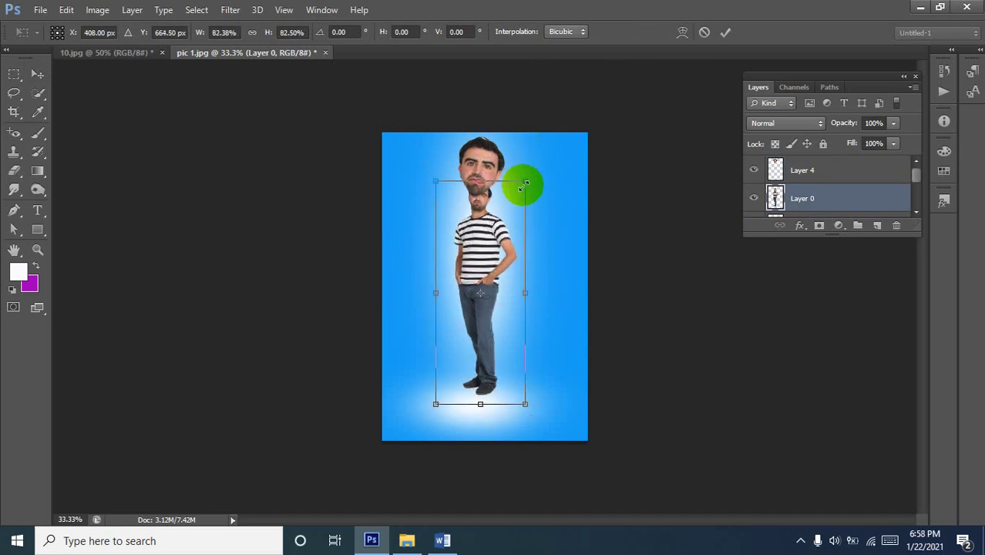
{"action": "key", "text": "Return"}
Move the scaled body down onto the floor glow and fit the large head on Layer 4 over its neck.
{"action": "left_click_drag", "start_coordinate": [479, 242], "coordinate": [479, 276]}
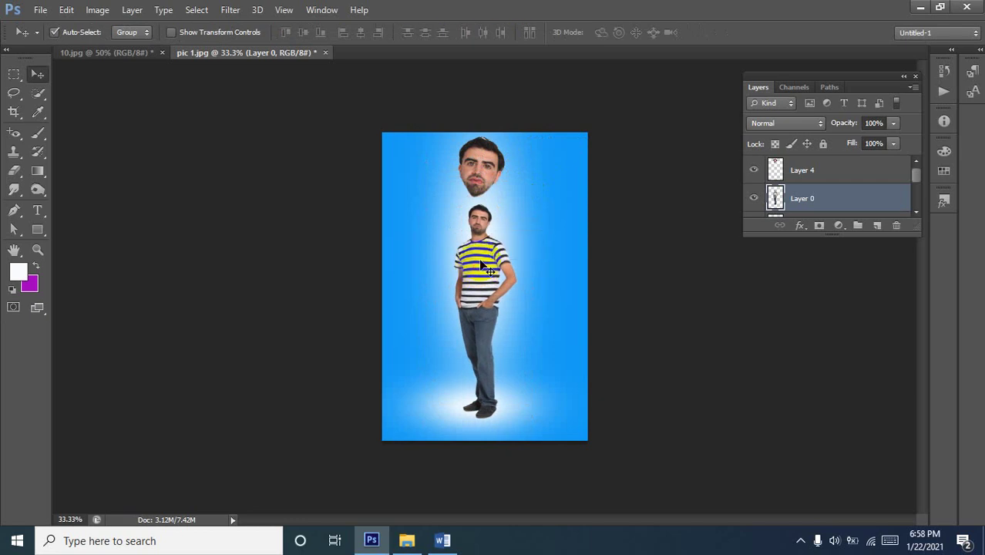
{"action": "left_click_drag", "start_coordinate": [480, 180], "coordinate": [480, 217]}
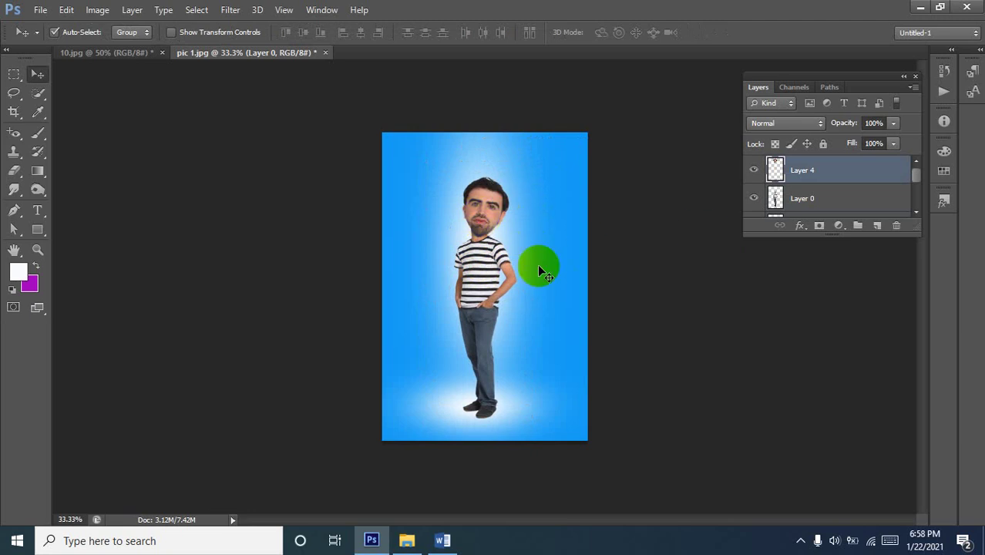
{"action": "scroll", "coordinate": [489, 252], "scroll_direction": "up", "scroll_amount": 3}
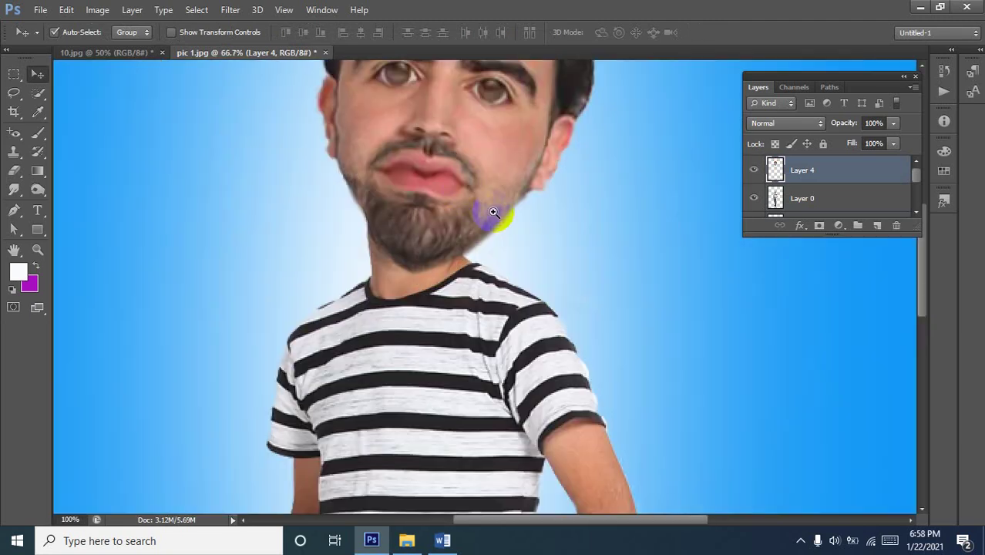
{"action": "left_click_drag", "start_coordinate": [466, 191], "coordinate": [450, 180]}
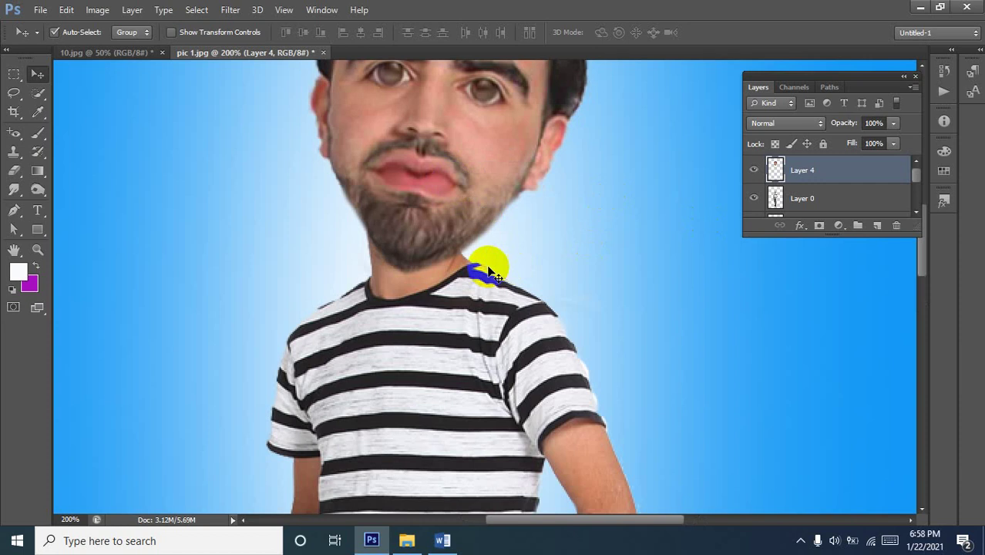
{"action": "scroll", "coordinate": [517, 235], "scroll_direction": "down", "scroll_amount": 3}
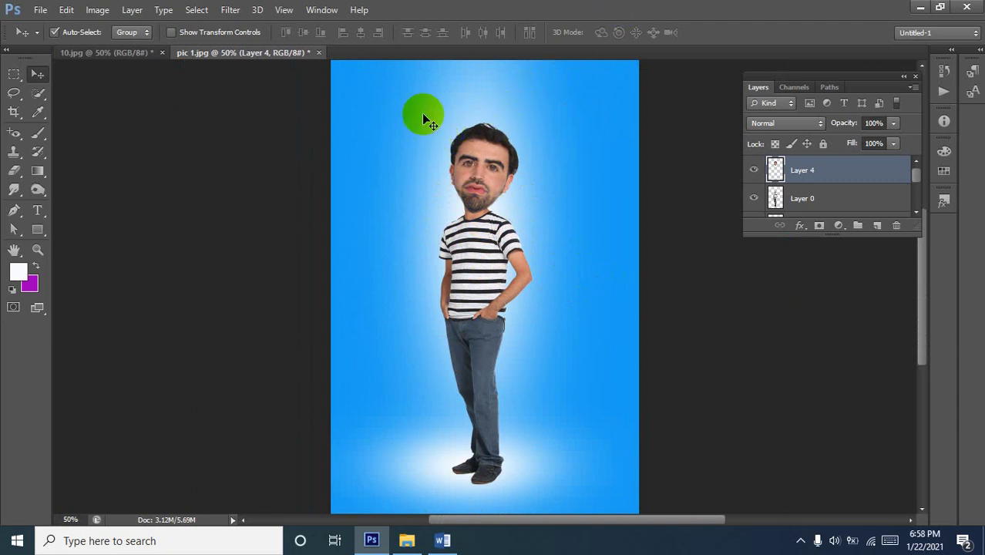
Close both 10.jpg and pic 1.jpg without saving the changes.
{"action": "left_click", "coordinate": [111, 53]}
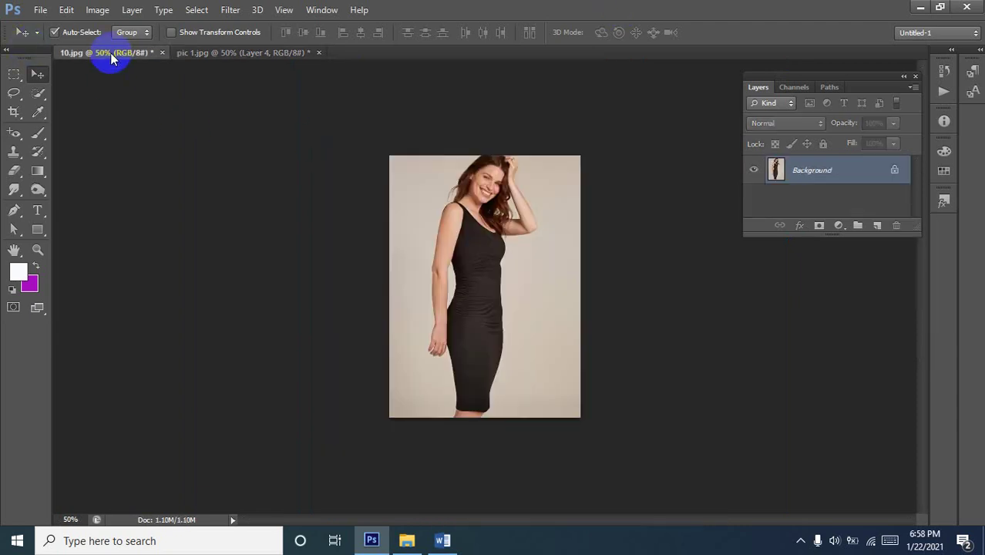
{"action": "left_click", "coordinate": [223, 52]}
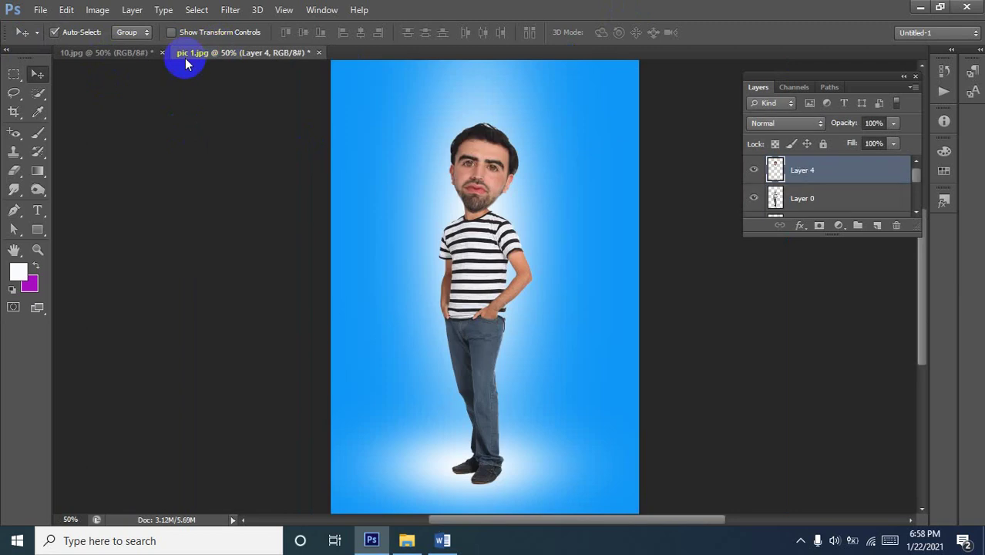
{"action": "left_click", "coordinate": [146, 56]}
{"action": "left_click", "coordinate": [162, 53]}
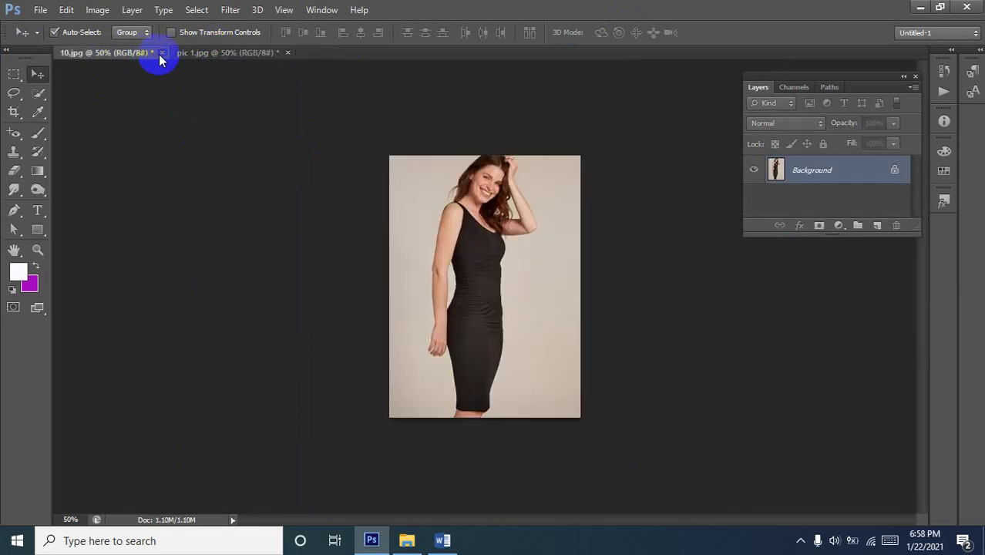
{"action": "left_click", "coordinate": [514, 219]}
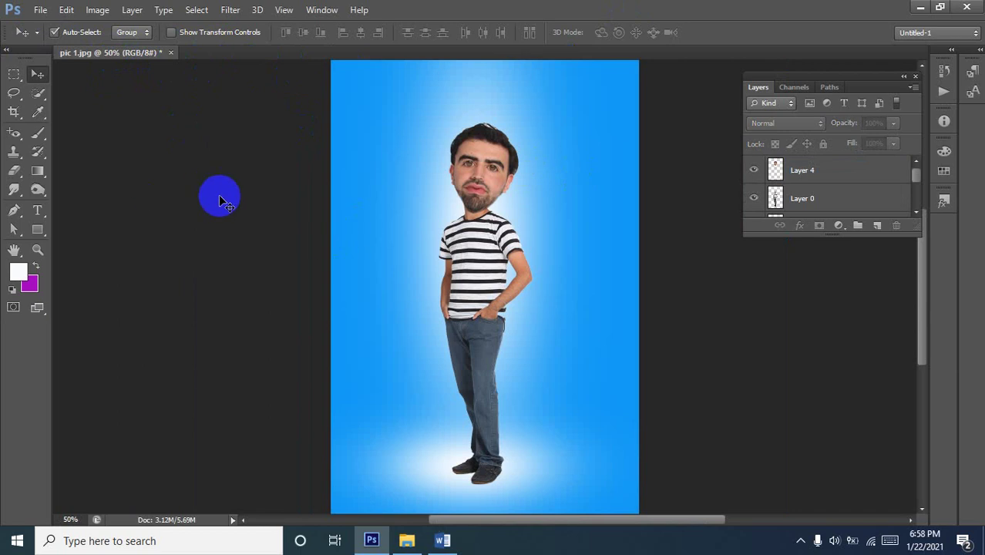
{"action": "left_click", "coordinate": [170, 53]}
{"action": "left_click", "coordinate": [494, 213]}
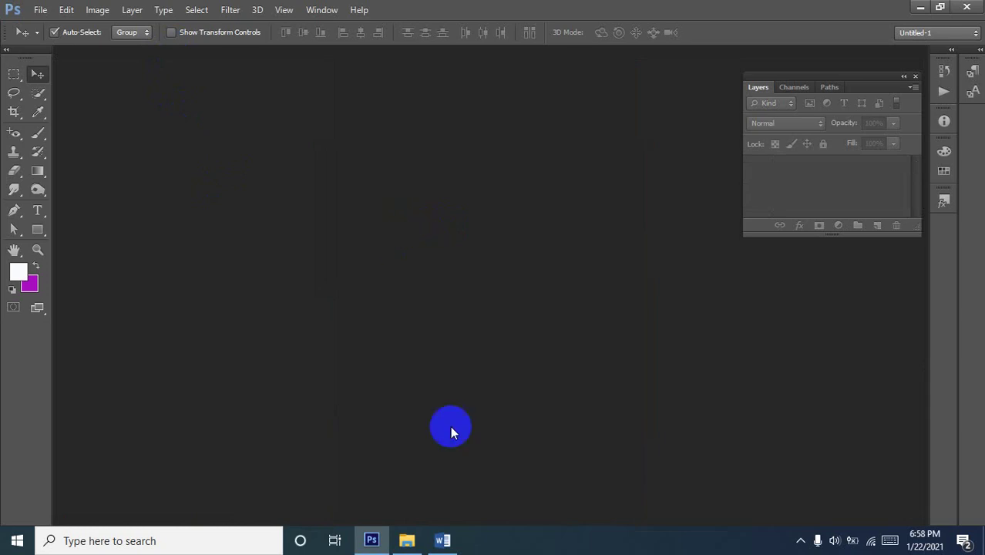
Switch to the Word class sheet, check the Vanishing Point topic under Class # 10, and return to Photoshop.
{"action": "left_click", "coordinate": [443, 540]}
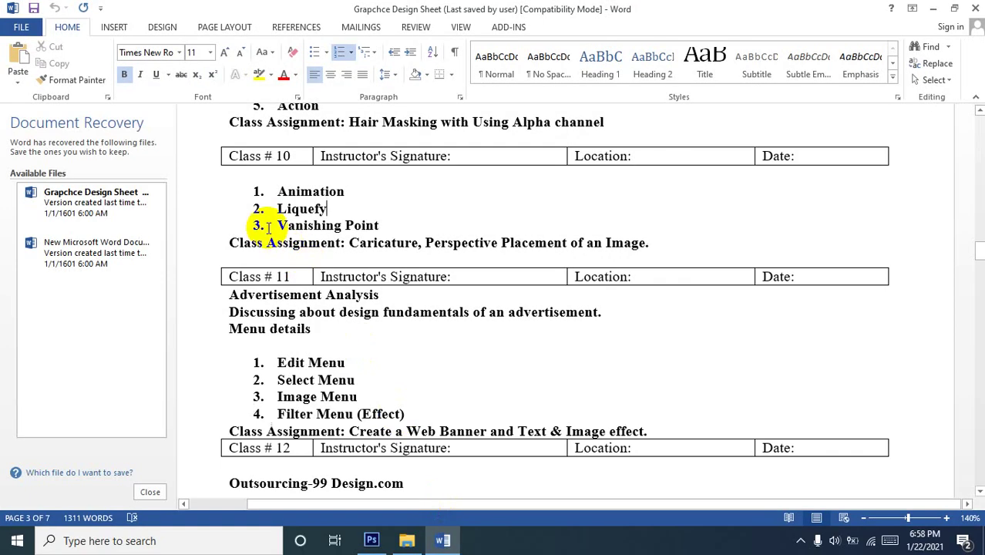
{"action": "left_click", "coordinate": [396, 225]}
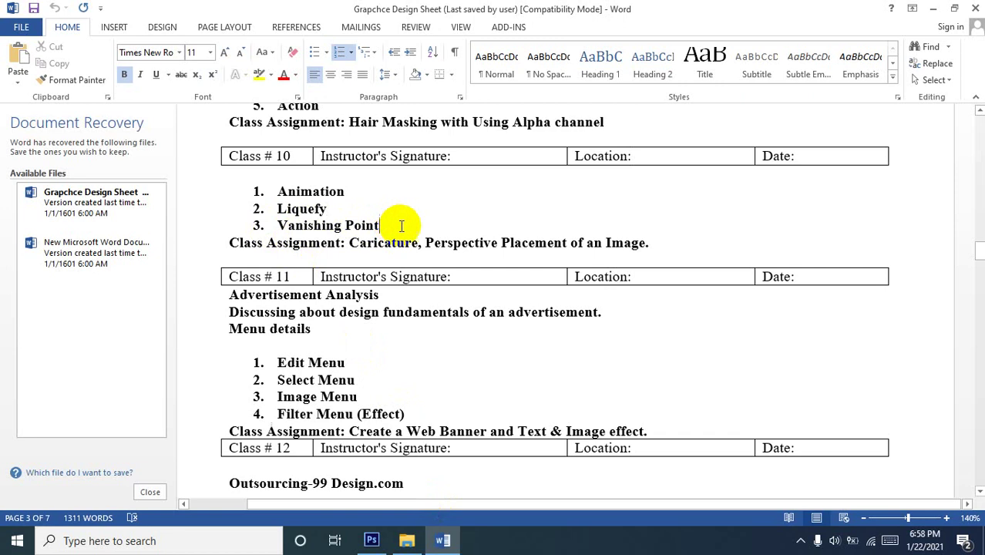
{"action": "left_click", "coordinate": [931, 8]}
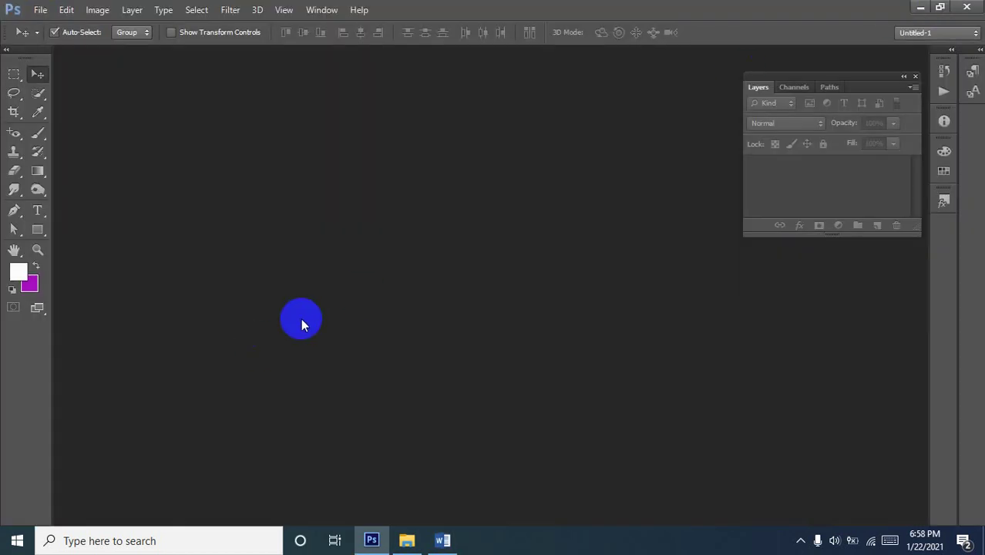
Open the truck image 22 from the pic folder.
{"action": "double_click", "coordinate": [301, 324]}
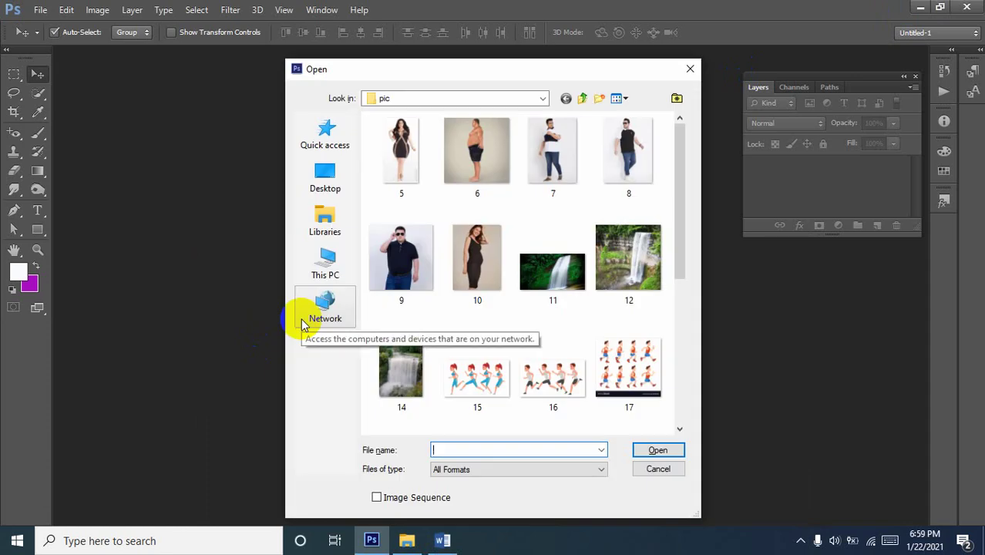
{"action": "scroll", "coordinate": [416, 323], "scroll_direction": "down", "scroll_amount": 3}
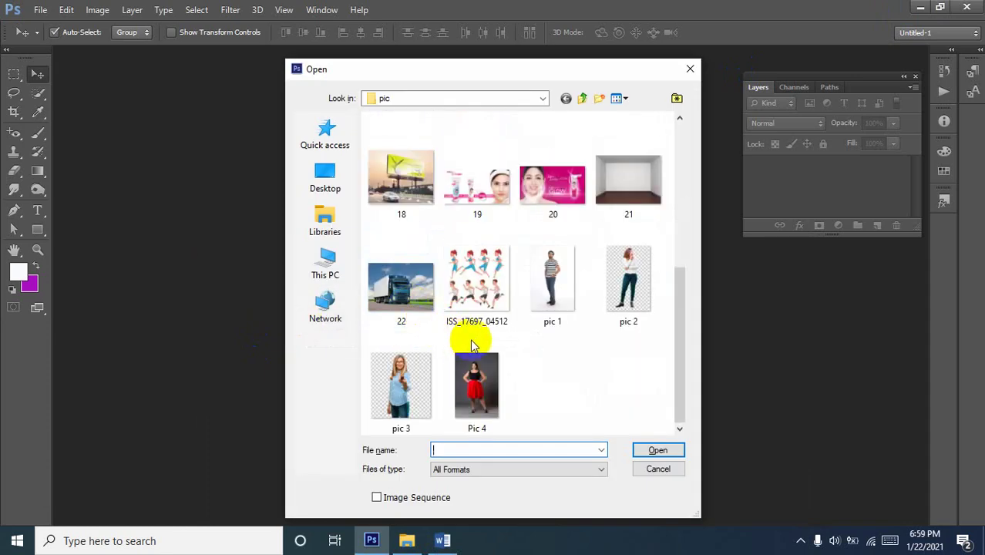
{"action": "left_click", "coordinate": [391, 285]}
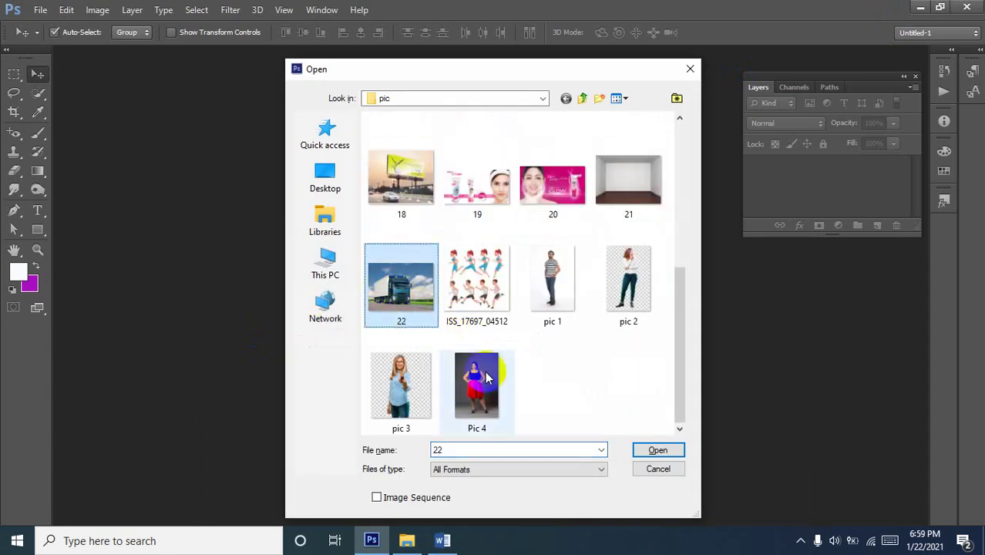
{"action": "left_click", "coordinate": [660, 451]}
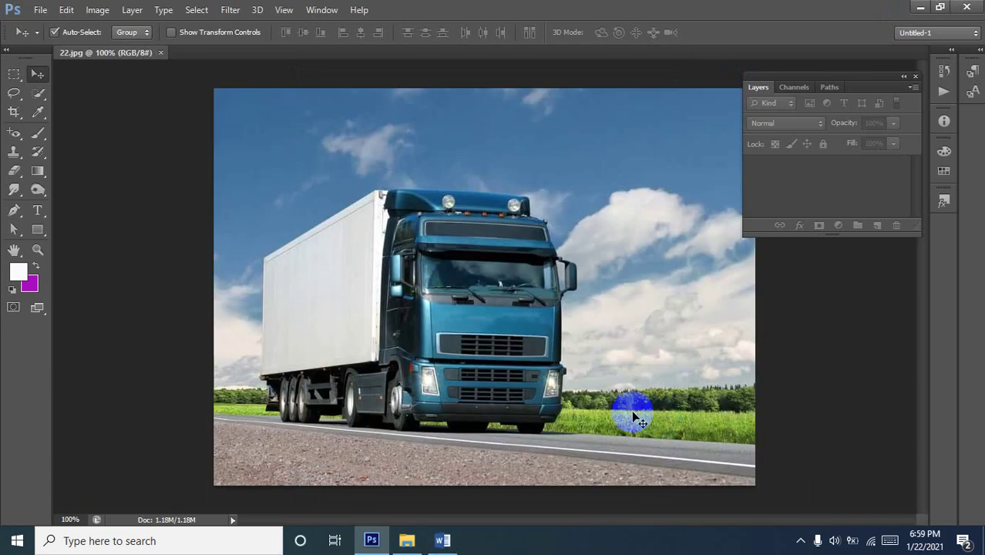
Open the Vanishing Point filter on the truck image.
{"action": "scroll", "coordinate": [332, 348], "scroll_direction": "up", "scroll_amount": 3}
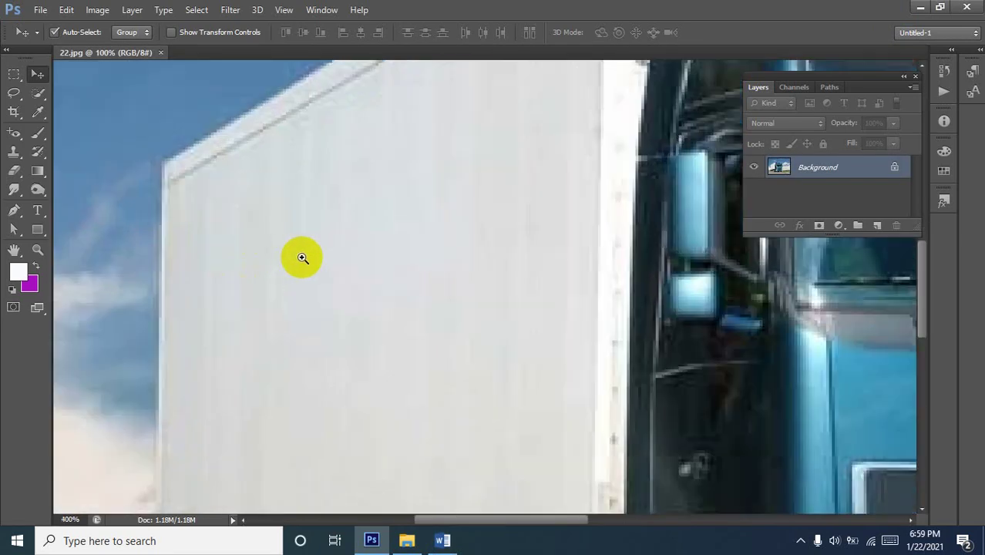
{"action": "scroll", "coordinate": [493, 231], "scroll_direction": "down", "scroll_amount": 2}
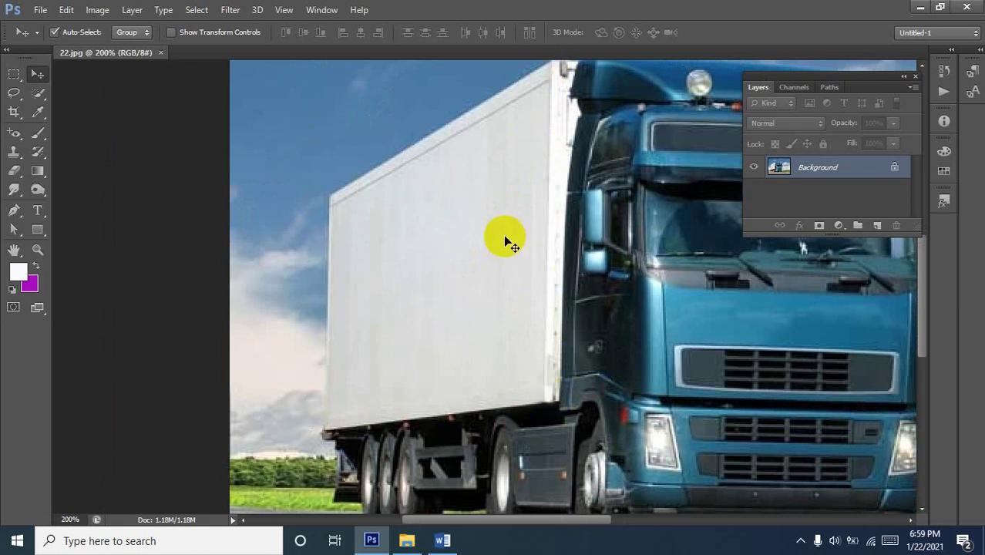
{"action": "left_click", "coordinate": [477, 240]}
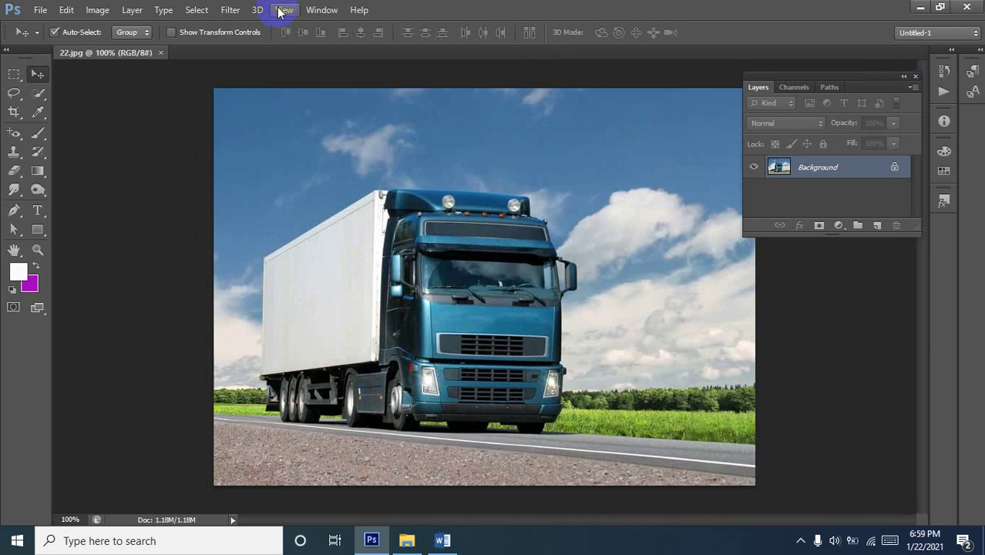
{"action": "left_click", "coordinate": [224, 10]}
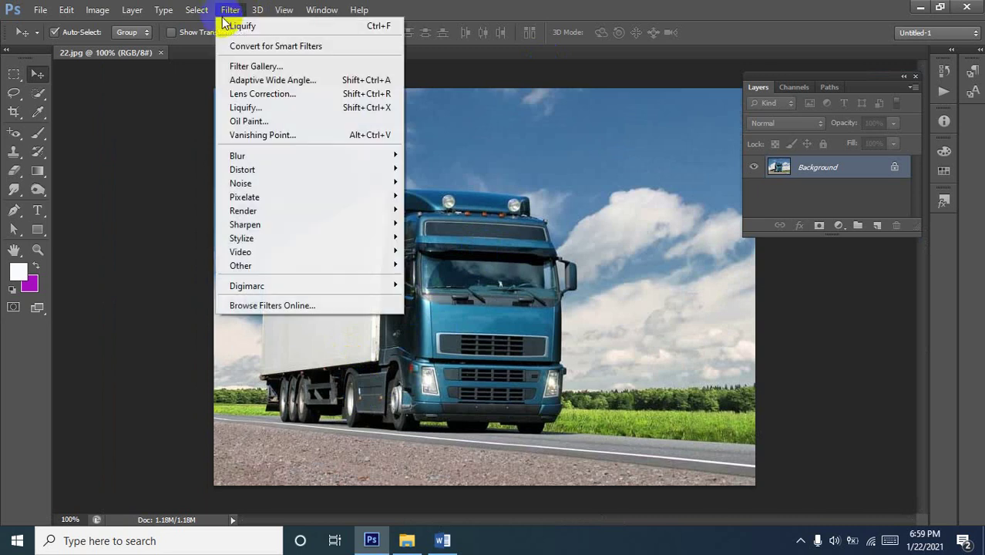
{"action": "left_click", "coordinate": [262, 136]}
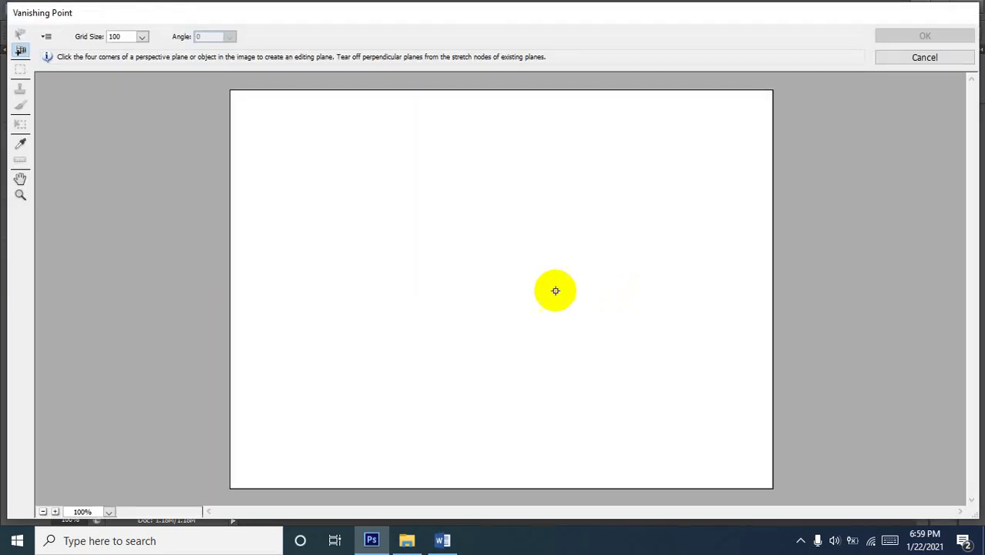
{"action": "left_click", "coordinate": [519, 287]}
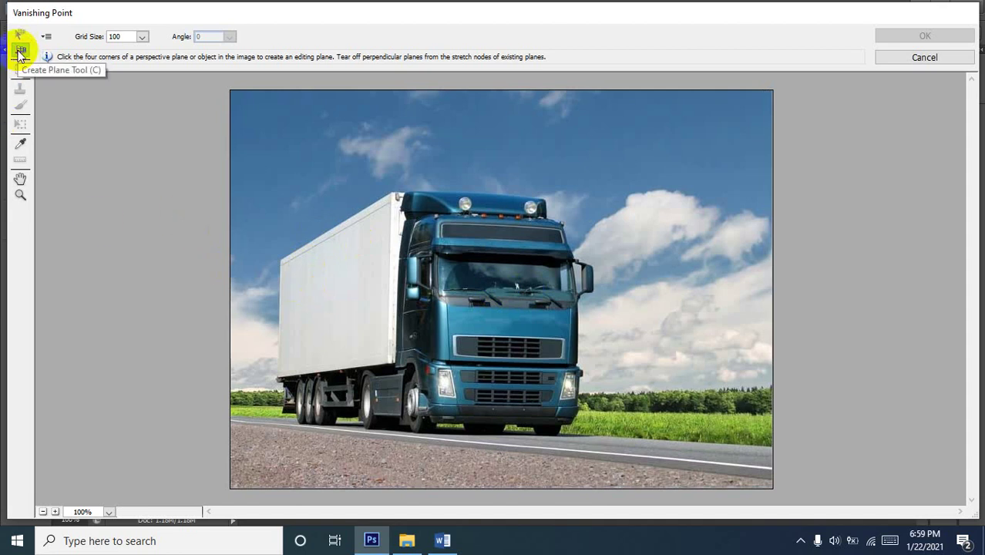
Start a perspective plane with corners at the upper front and lower front of the trailer's white side wall.
{"action": "key", "text": "z"}
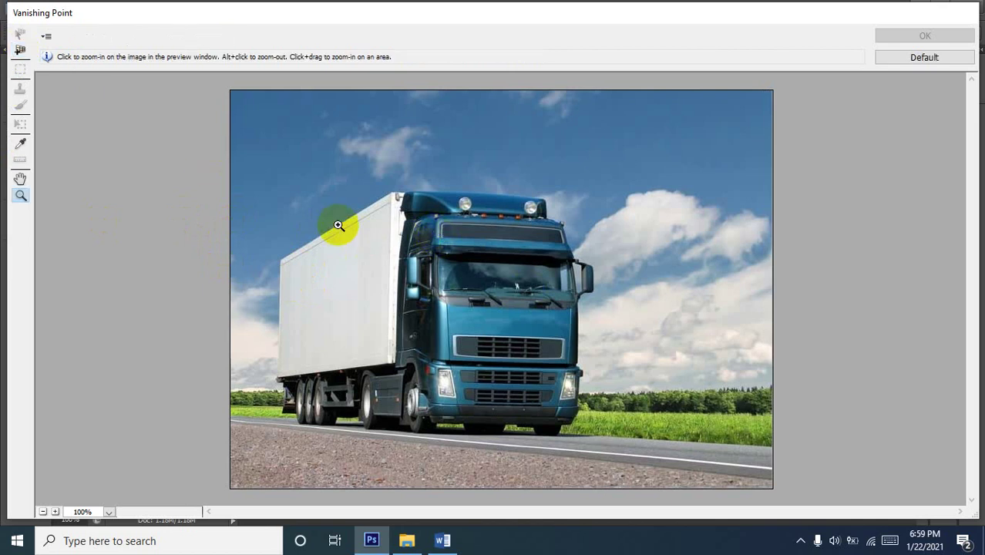
{"action": "left_click", "coordinate": [351, 205]}
{"action": "left_click", "coordinate": [363, 275]}
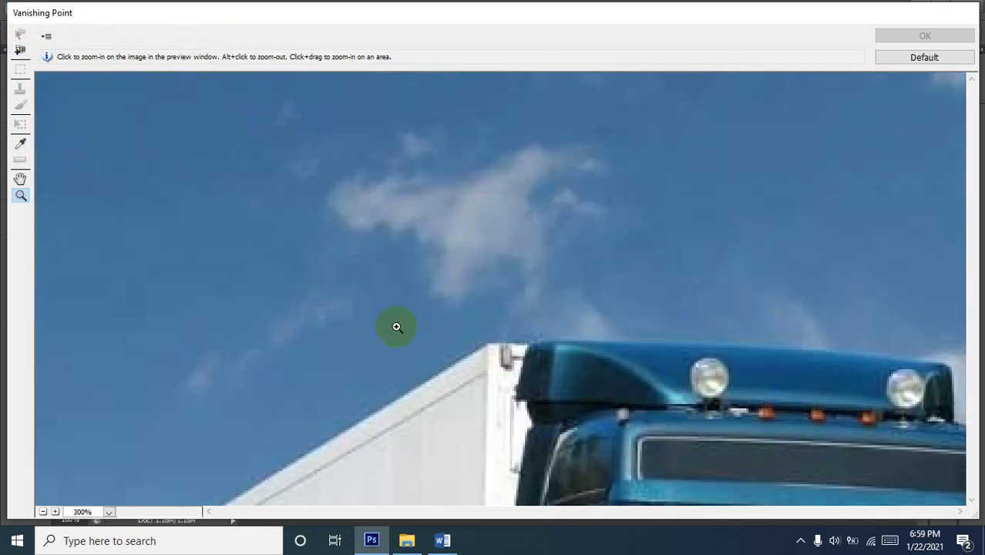
{"action": "key", "text": "h"}
{"action": "left_click_drag", "start_coordinate": [657, 419], "coordinate": [579, 236]}
{"action": "key", "text": "c"}
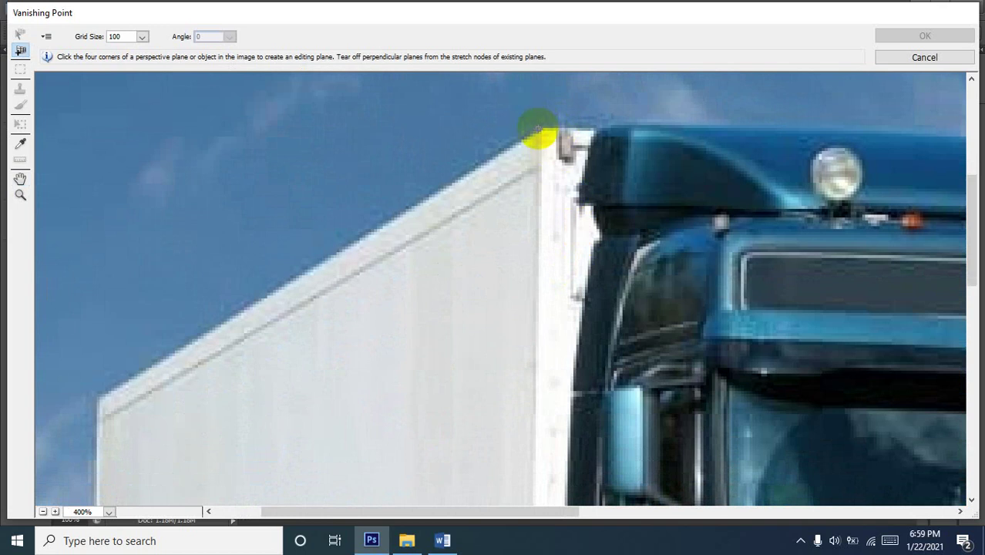
{"action": "left_click", "coordinate": [539, 128]}
{"action": "key", "text": "h"}
{"action": "left_click_drag", "start_coordinate": [521, 452], "coordinate": [500, 88]}
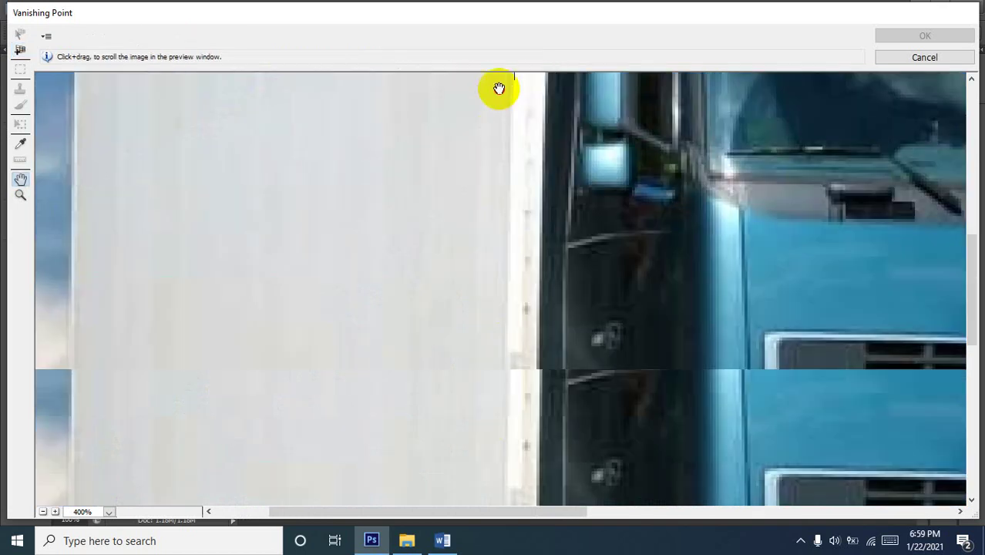
{"action": "key", "text": "c"}
{"action": "left_click", "coordinate": [504, 451]}
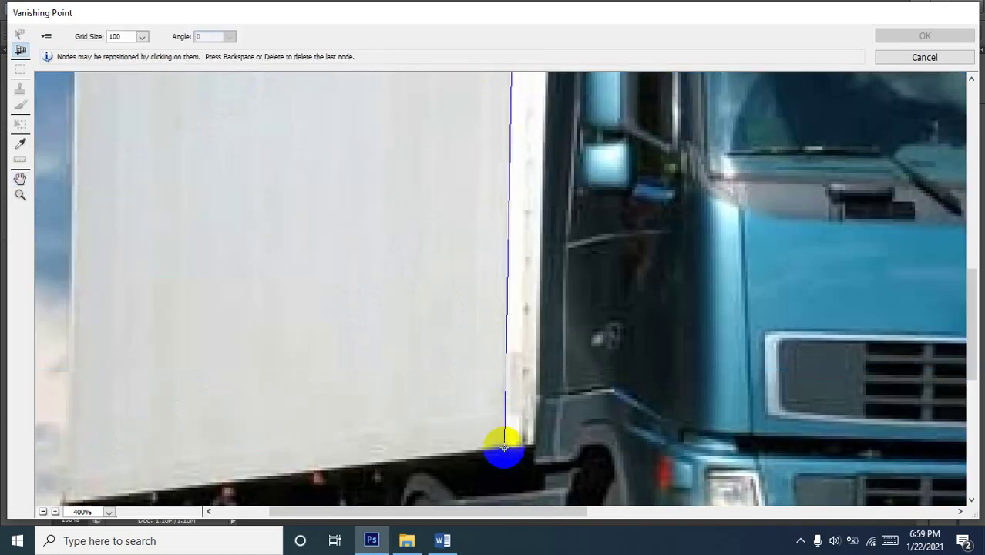
Complete the perspective plane with corners at the lower rear and upper rear of the trailer's side wall, and apply the filter.
{"action": "key", "text": "h"}
{"action": "left_click_drag", "start_coordinate": [585, 445], "coordinate": [813, 335]}
{"action": "key", "text": "c"}
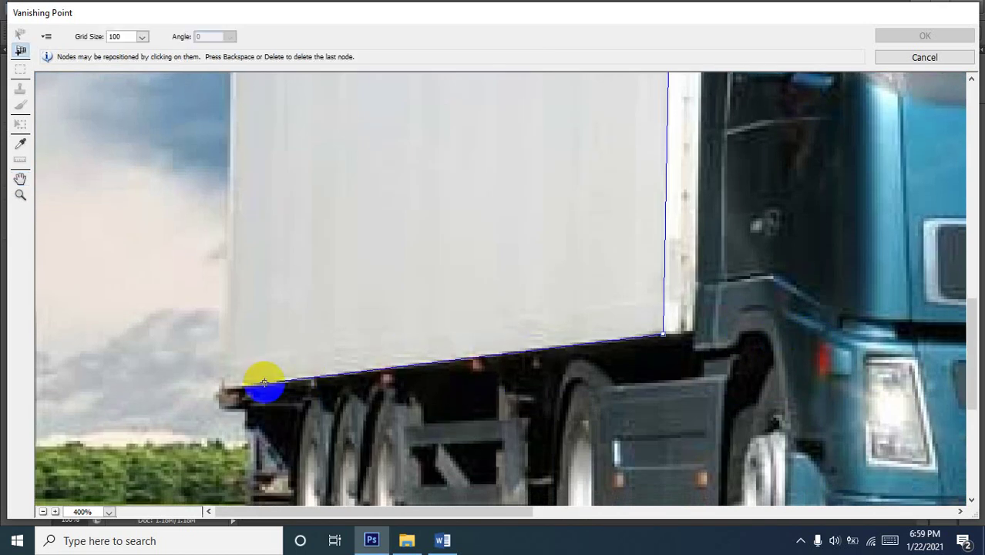
{"action": "left_click", "coordinate": [222, 386]}
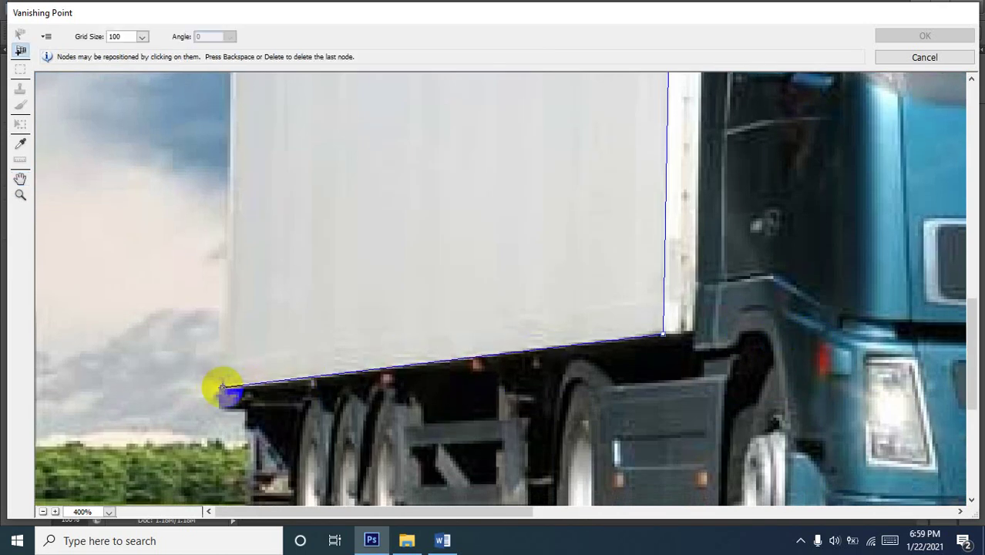
{"action": "key", "text": "h"}
{"action": "left_click_drag", "start_coordinate": [249, 189], "coordinate": [320, 520]}
{"action": "key", "text": "c"}
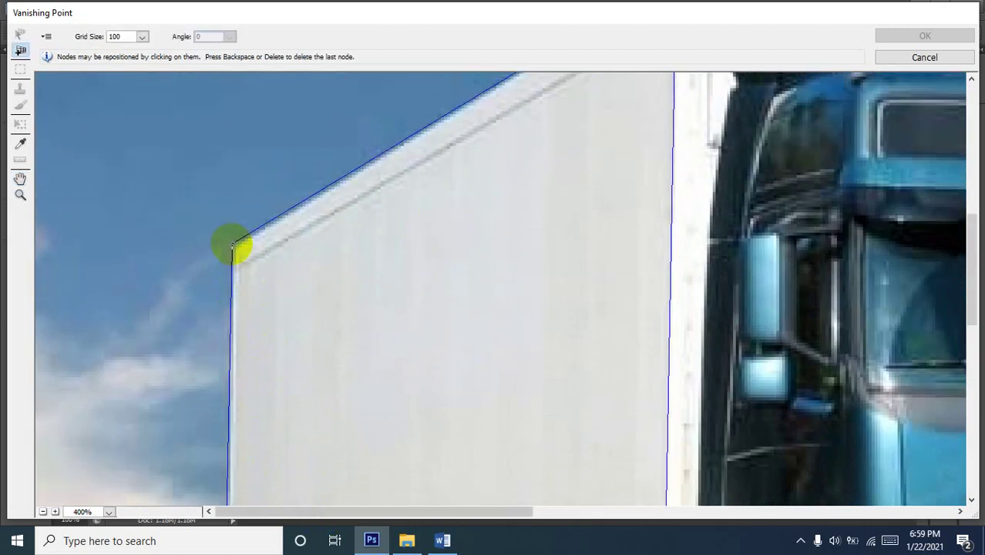
{"action": "left_click", "coordinate": [232, 244]}
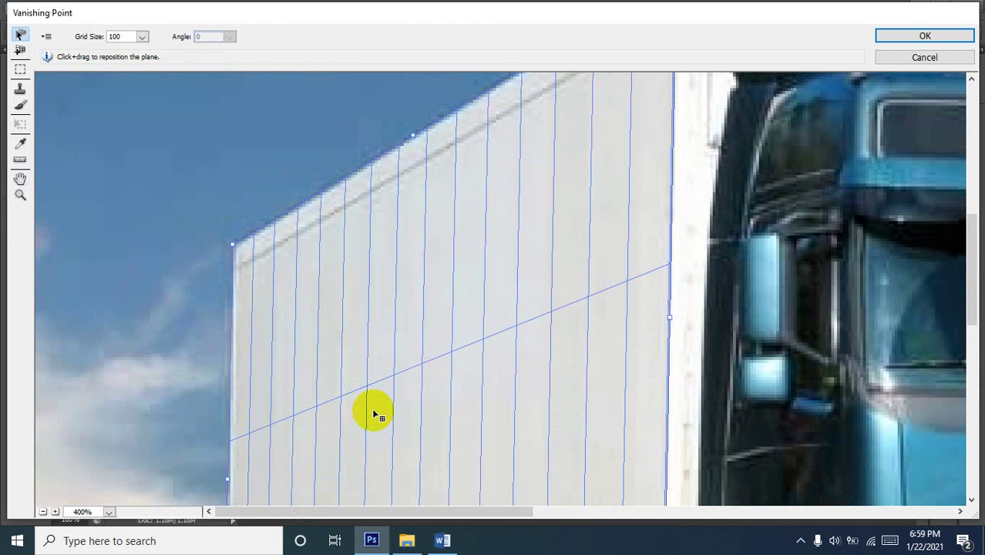
{"action": "left_click", "coordinate": [924, 38]}
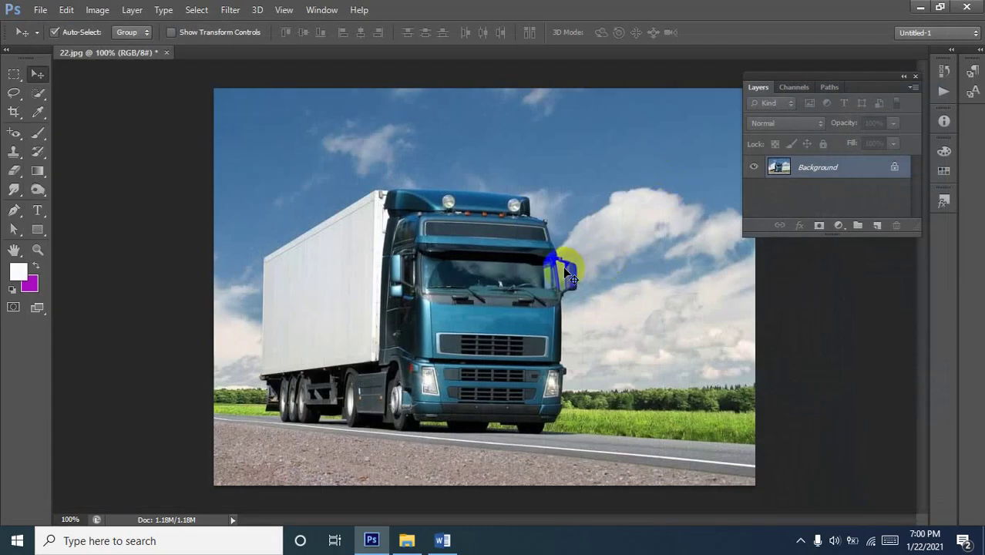
Open the Fair & Lovely ad image 20 from the pic folder, copy the entire picture, and return to 22.jpg.
{"action": "key", "text": "ctrl+o"}
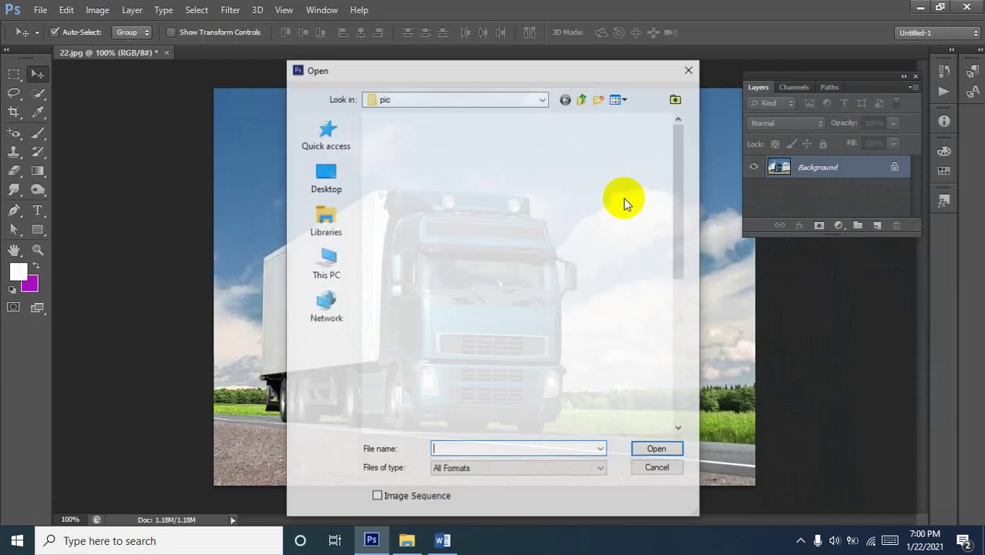
{"action": "scroll", "coordinate": [553, 269], "scroll_direction": "down", "scroll_amount": 5}
{"action": "left_click", "coordinate": [539, 186]}
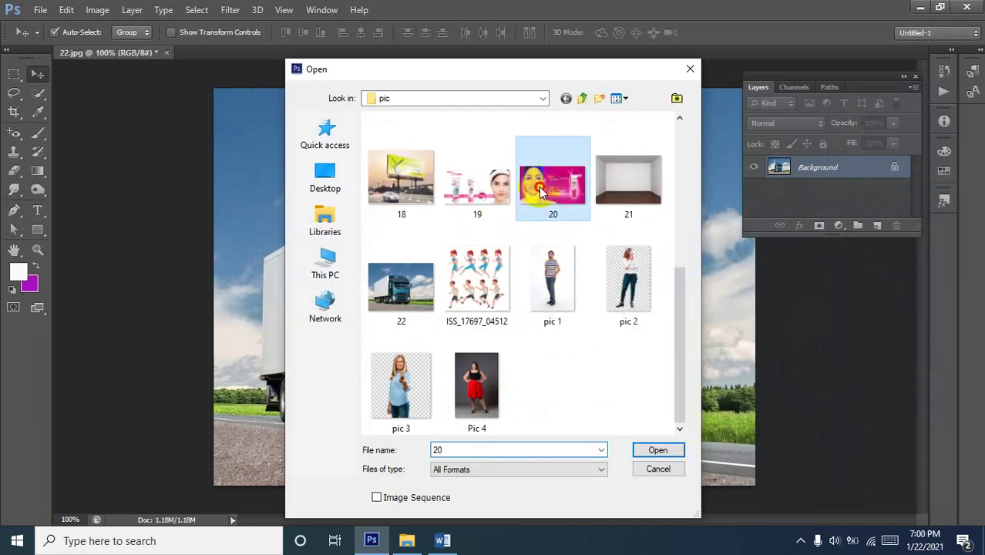
{"action": "left_click", "coordinate": [651, 449]}
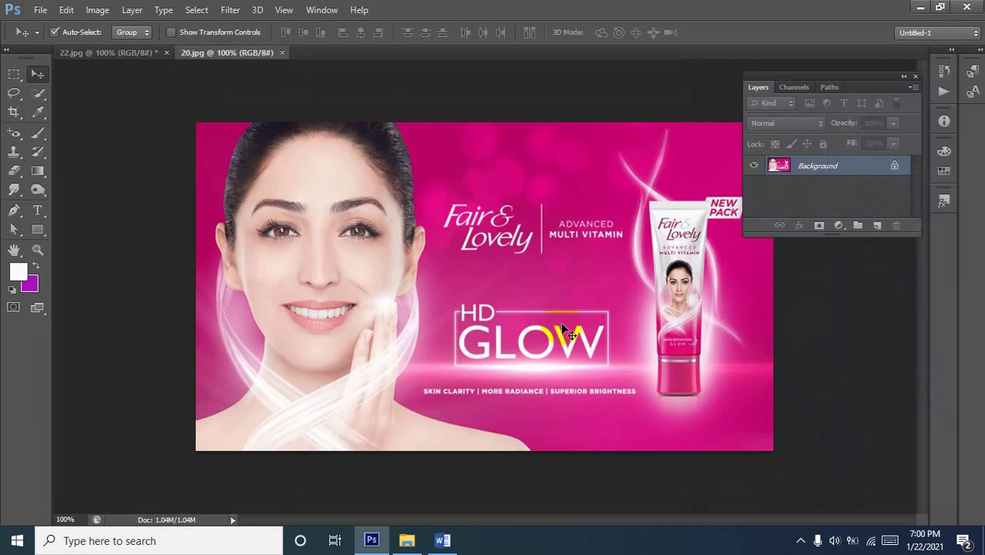
{"action": "key", "text": "ctrl+a"}
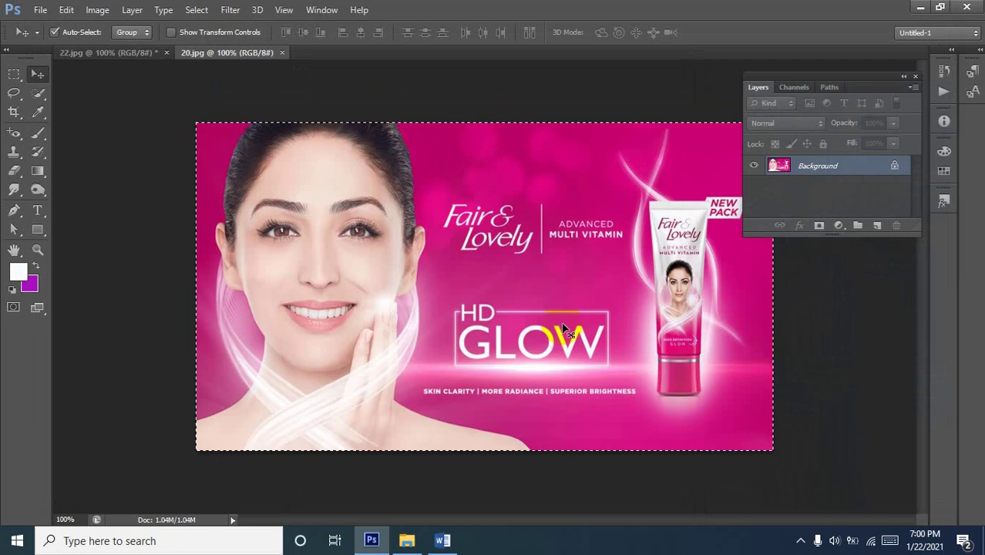
{"action": "left_click_drag", "start_coordinate": [501, 269], "coordinate": [132, 70]}
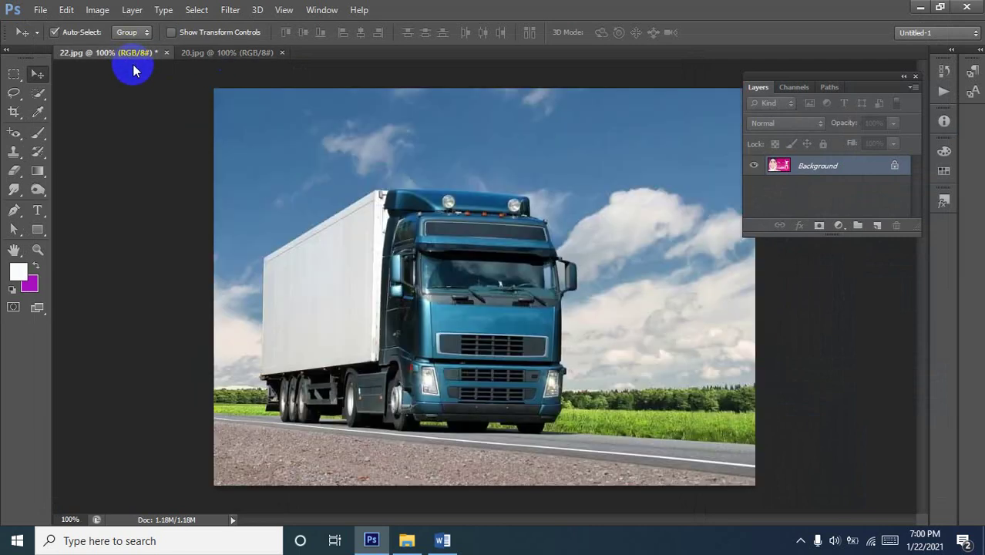
Reopen Vanishing Point on the truck image, paste the copied ad, and try to move it onto the trailer plane.
{"action": "left_click", "coordinate": [233, 10]}
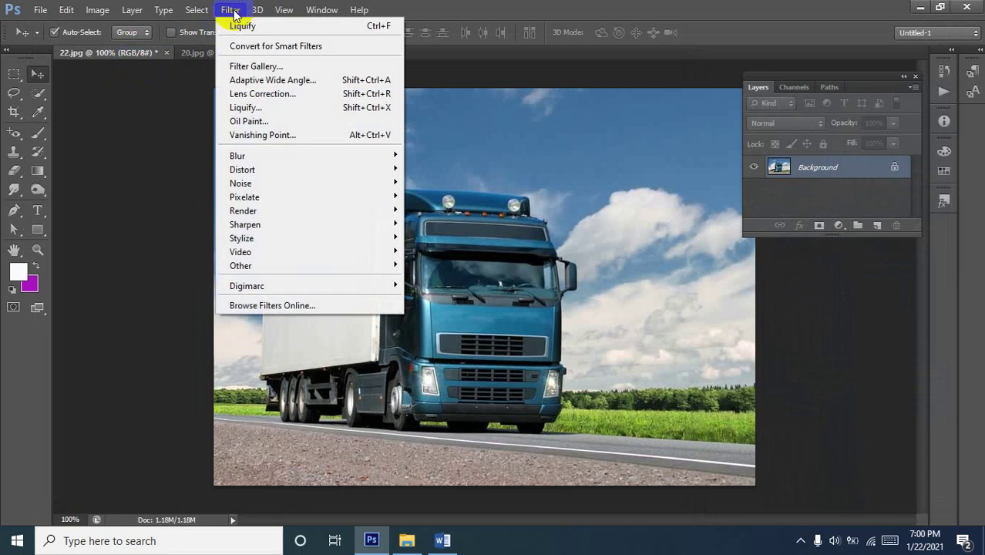
{"action": "left_click", "coordinate": [281, 136]}
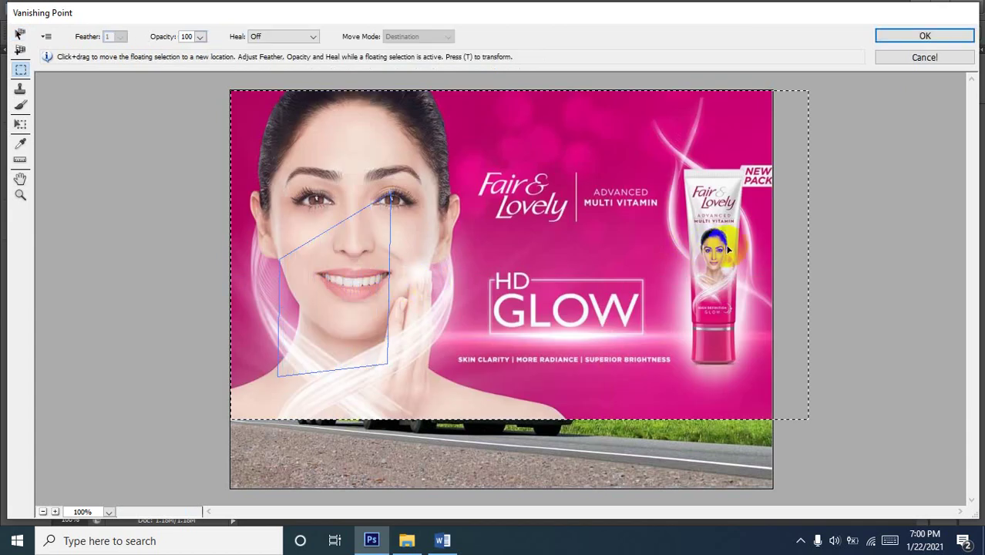
{"action": "left_click", "coordinate": [377, 292]}
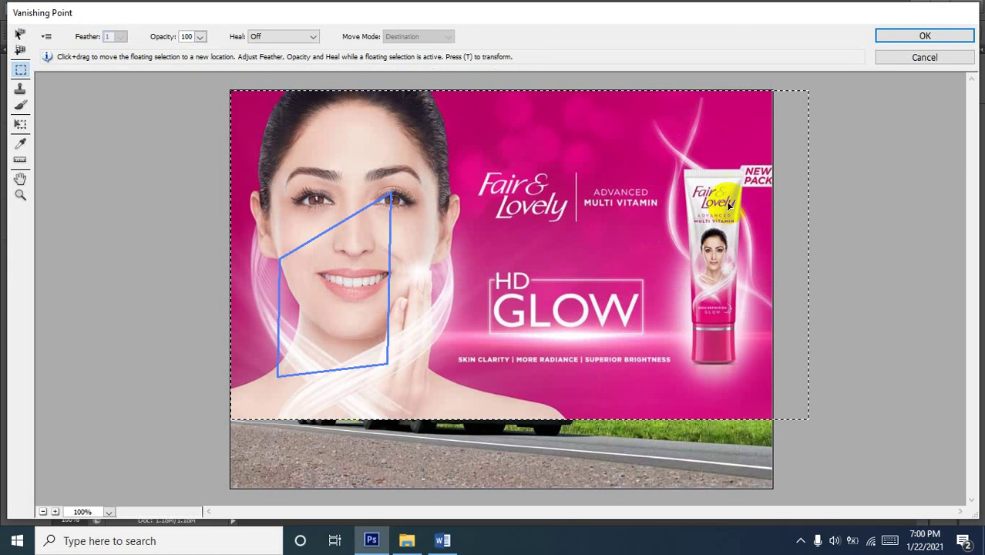
{"action": "left_click_drag", "start_coordinate": [727, 202], "coordinate": [831, 262]}
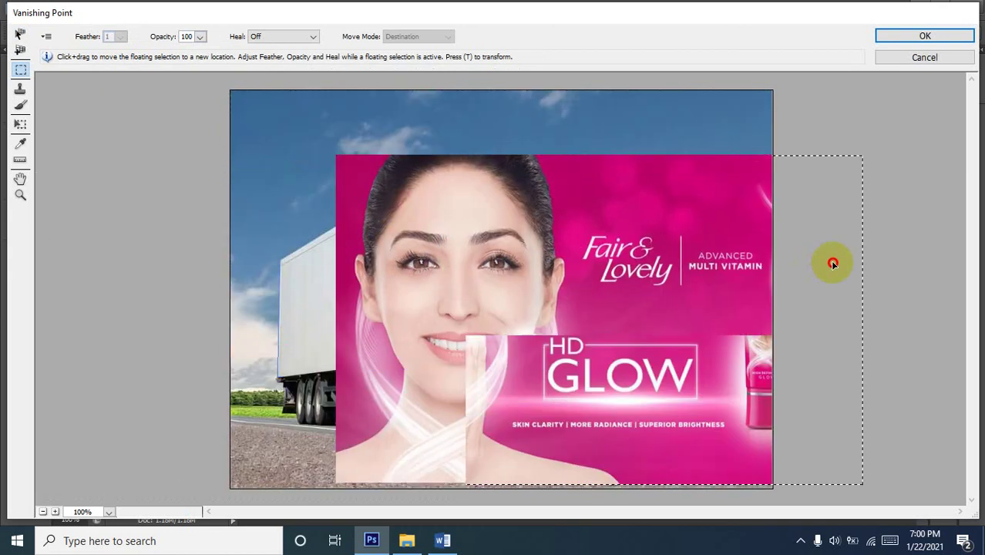
{"action": "left_click_drag", "start_coordinate": [753, 281], "coordinate": [739, 228]}
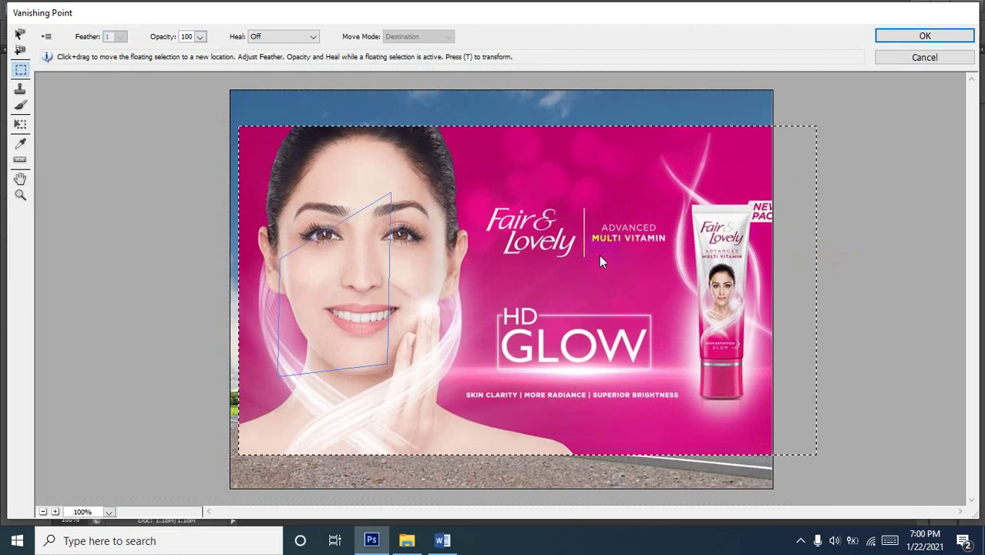
Try to deselect the pasted ad and pick the trailer plane with the Create Plane tool.
{"action": "key", "text": "alt"}
{"action": "key", "text": "ctrl+d"}
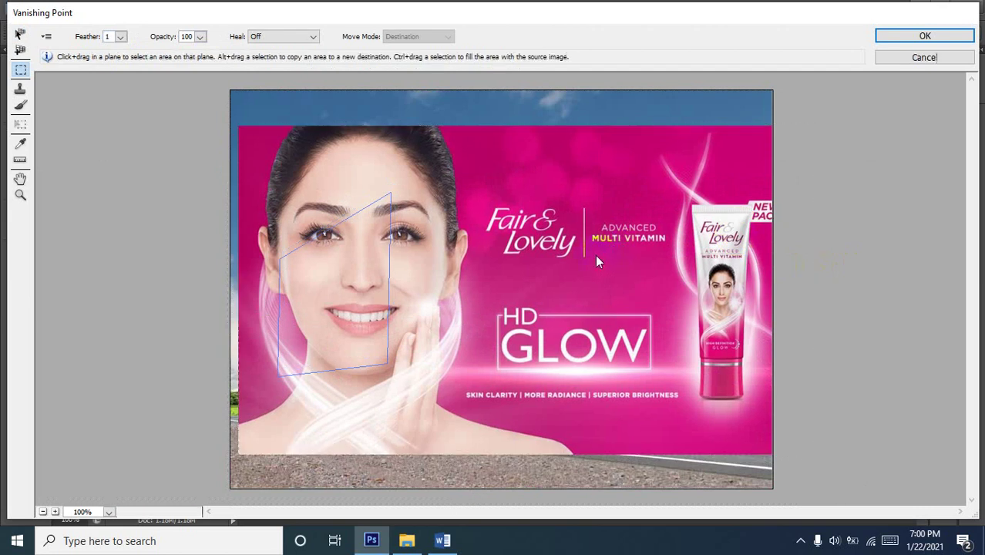
{"action": "left_click", "coordinate": [439, 306]}
{"action": "mouse_move", "coordinate": [439, 306]}
{"action": "left_mouse_down"}
{"action": "mouse_move", "coordinate": [286, 253]}
{"action": "mouse_move", "coordinate": [446, 256]}
{"action": "left_mouse_up"}
{"action": "left_click", "coordinate": [20, 50]}
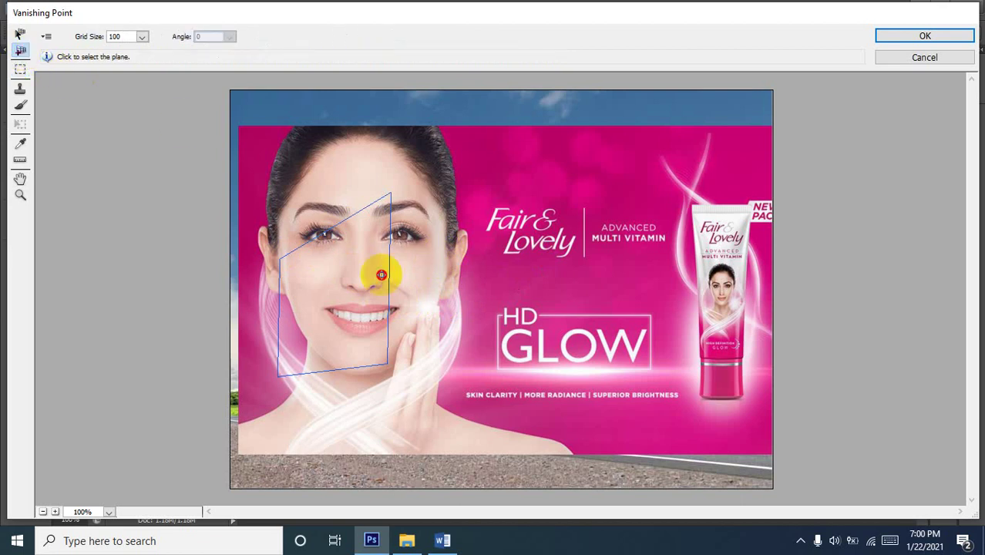
{"action": "left_click", "coordinate": [356, 282]}
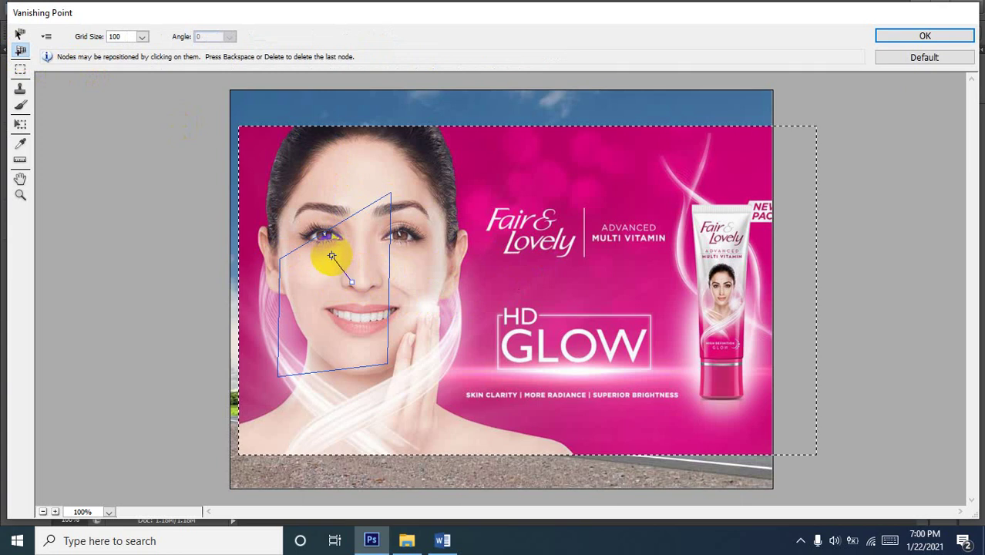
Undo the ad's deselection, its move and the paste in Vanishing Point.
{"action": "key", "text": "ctrl+alt+z"}
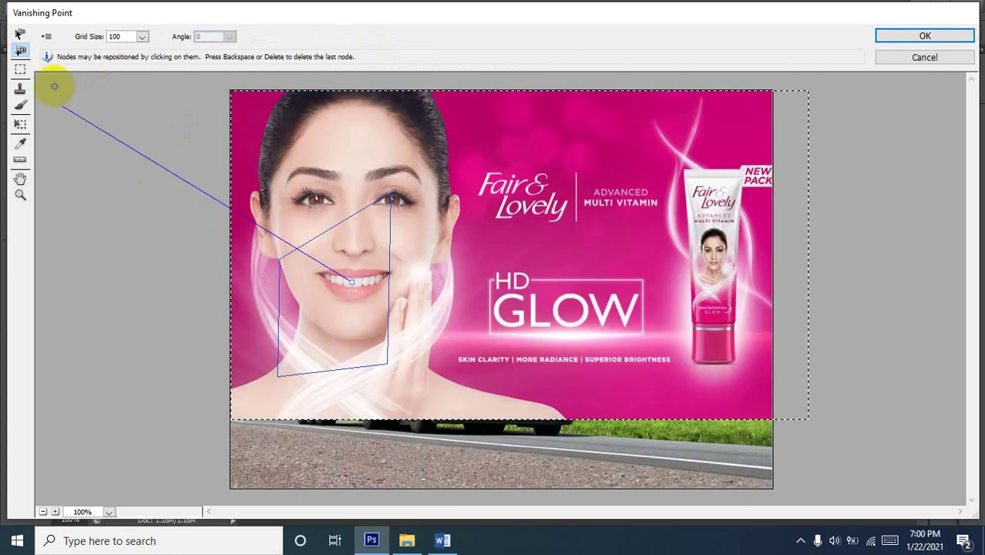
{"action": "left_click", "coordinate": [20, 34]}
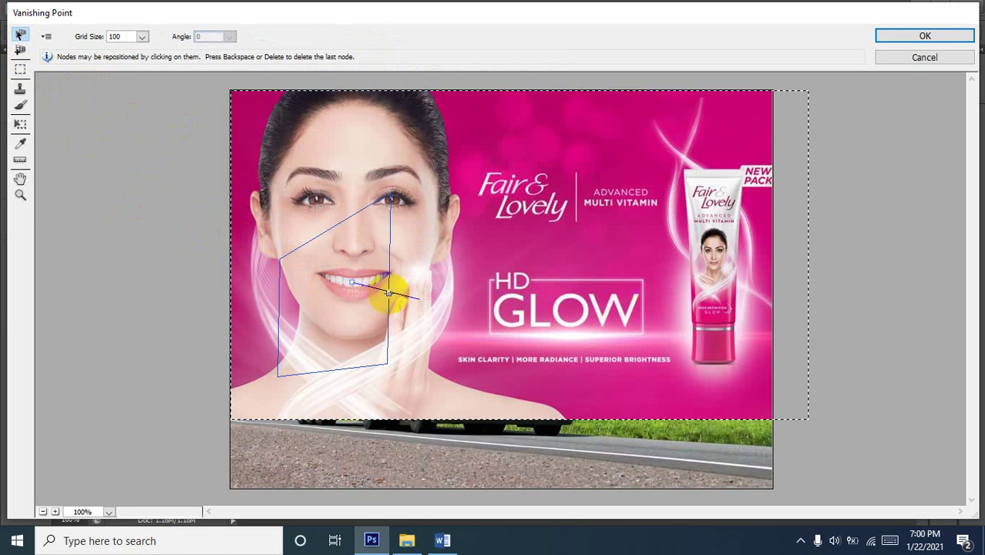
{"action": "key", "text": "ctrl+alt+z"}
{"action": "key", "text": "ctrl+alt+z"}
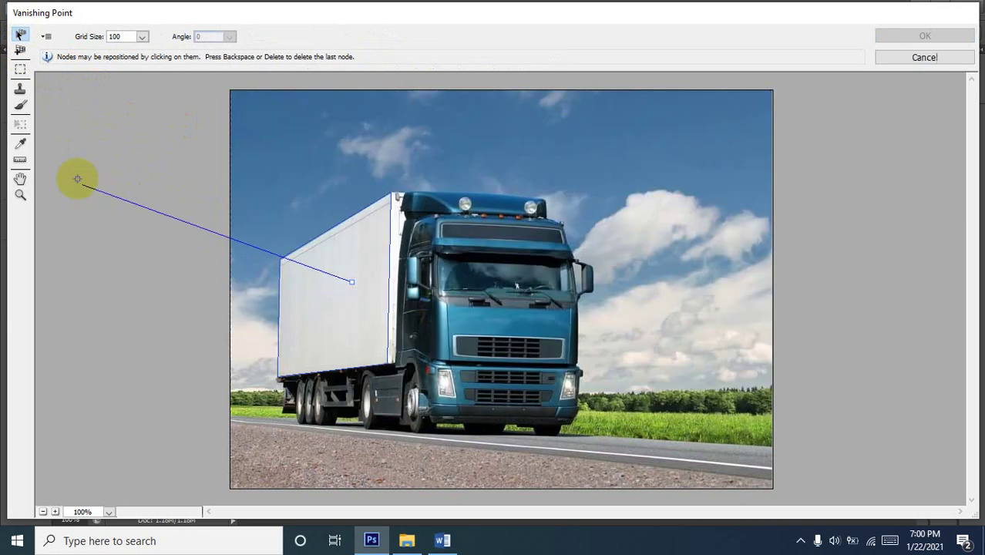
Close the stray second plane across the truck's cab and sky, and delete that plane.
{"action": "left_click", "coordinate": [553, 254]}
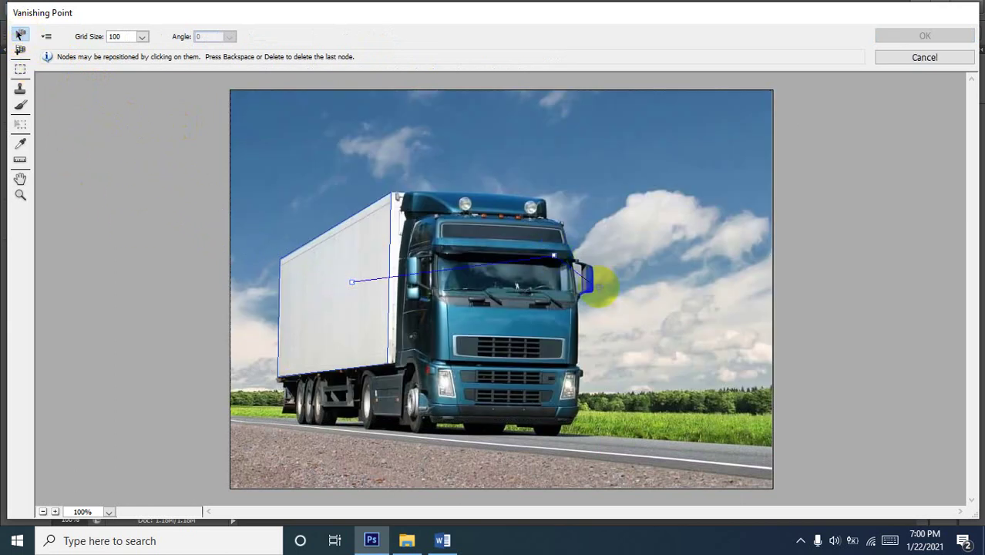
{"action": "left_click", "coordinate": [912, 326]}
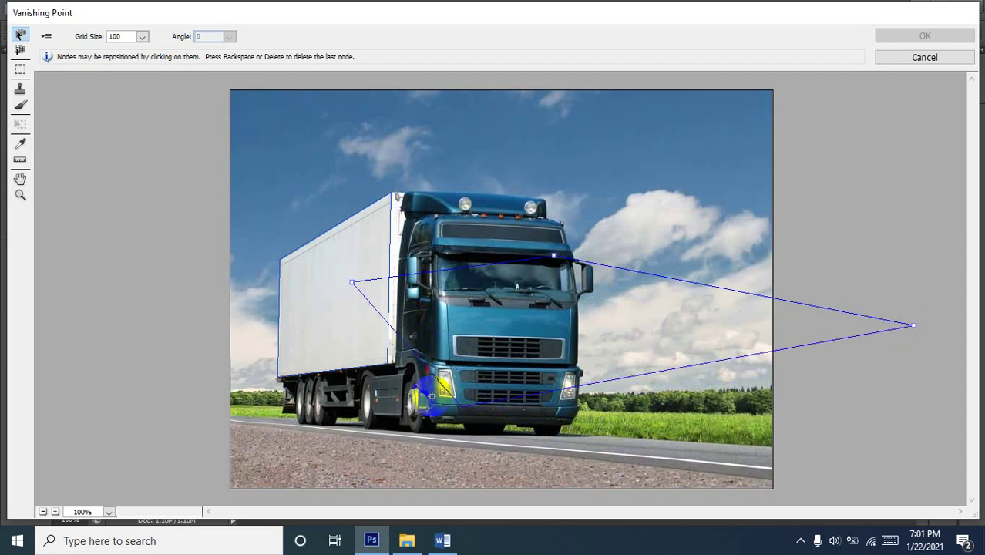
{"action": "left_click", "coordinate": [489, 410]}
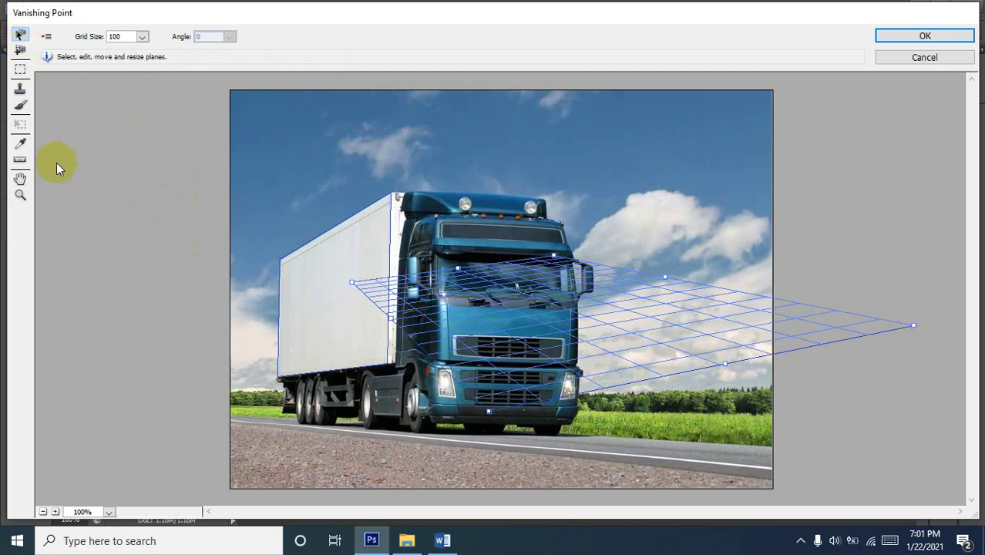
{"action": "left_click", "coordinate": [20, 69]}
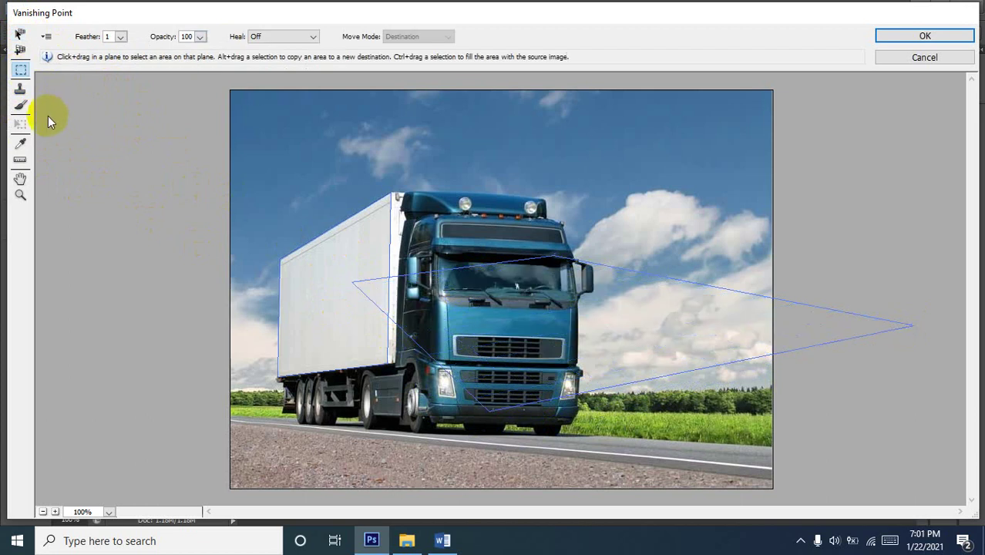
{"action": "left_click", "coordinate": [22, 35]}
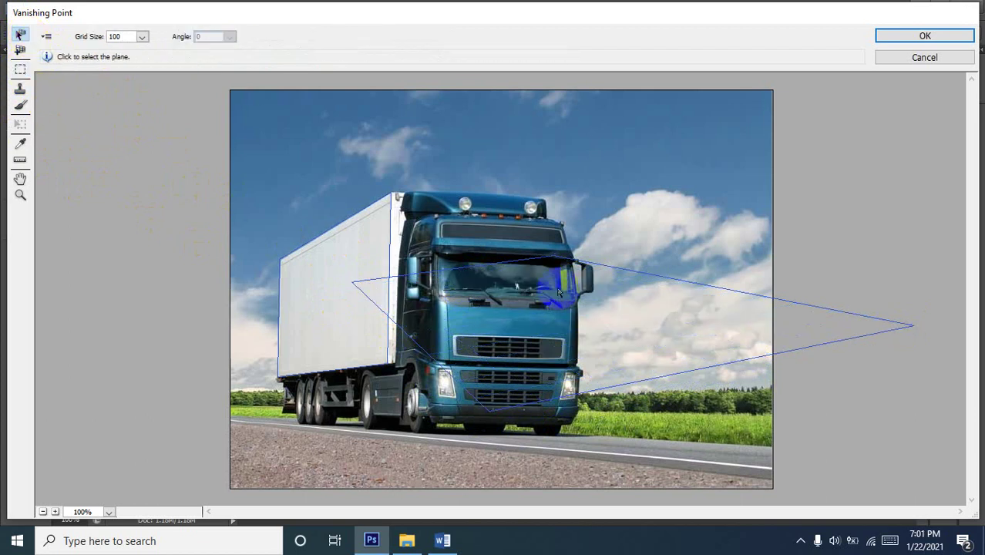
{"action": "left_click", "coordinate": [925, 299]}
{"action": "left_click_drag", "start_coordinate": [911, 327], "coordinate": [911, 327]}
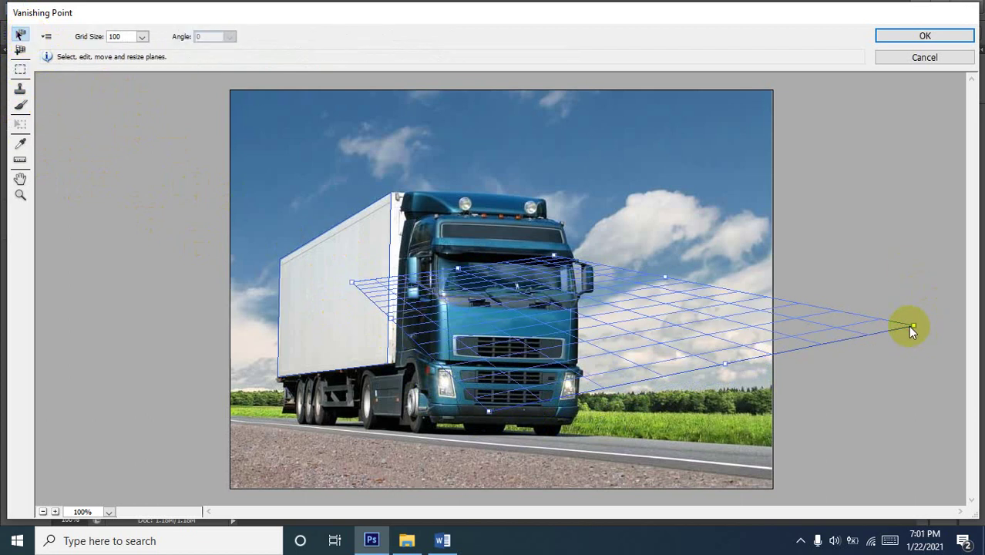
{"action": "key", "text": "BackSpace"}
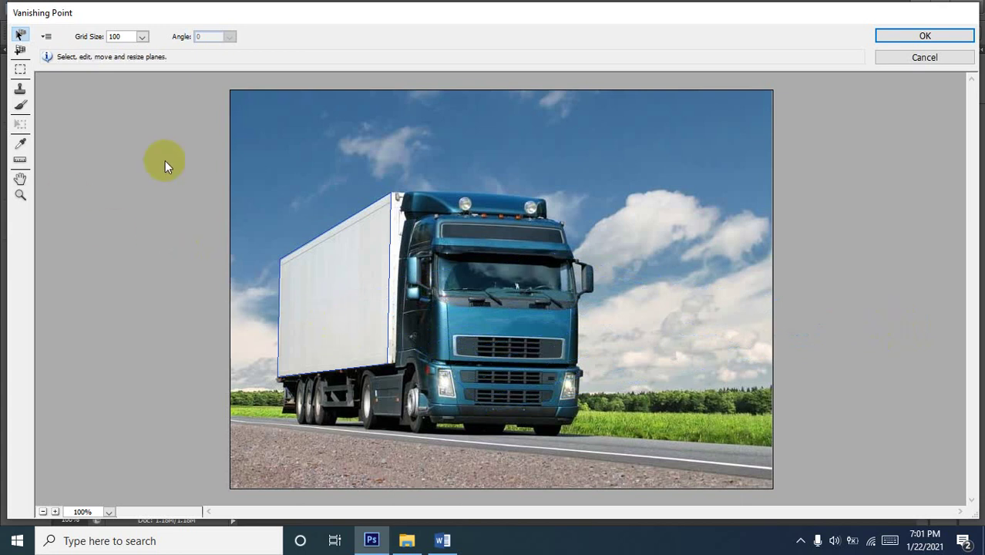
Paste the ad into Vanishing Point again and try to move it onto the trailer plane with the Edit Plane tool.
{"action": "key", "text": "alt"}
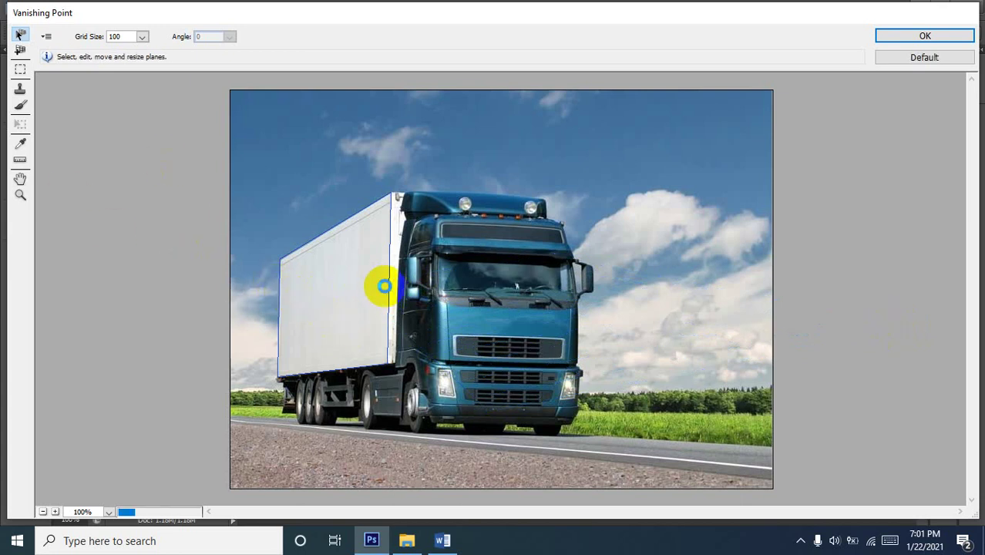
{"action": "key", "text": "ctrl+v"}
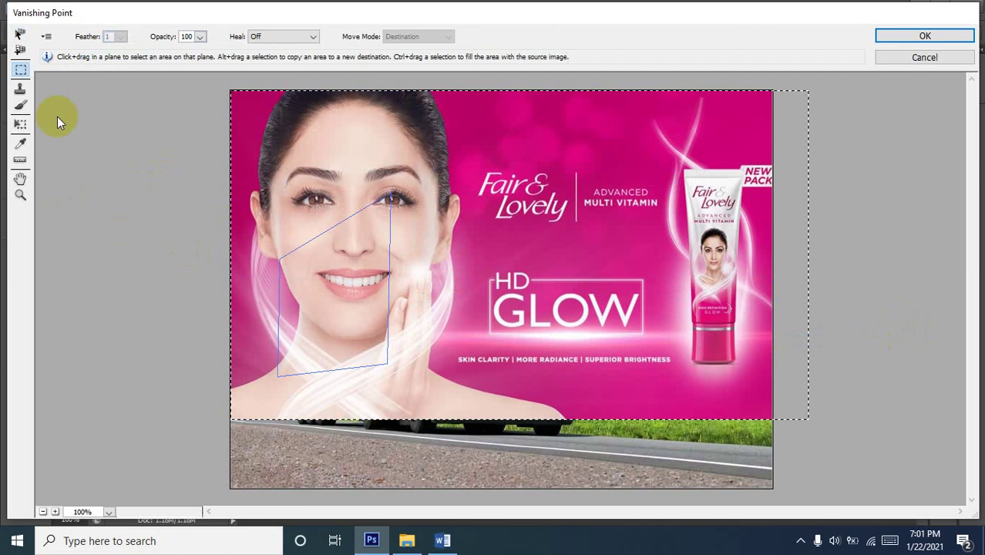
{"action": "left_click", "coordinate": [20, 34]}
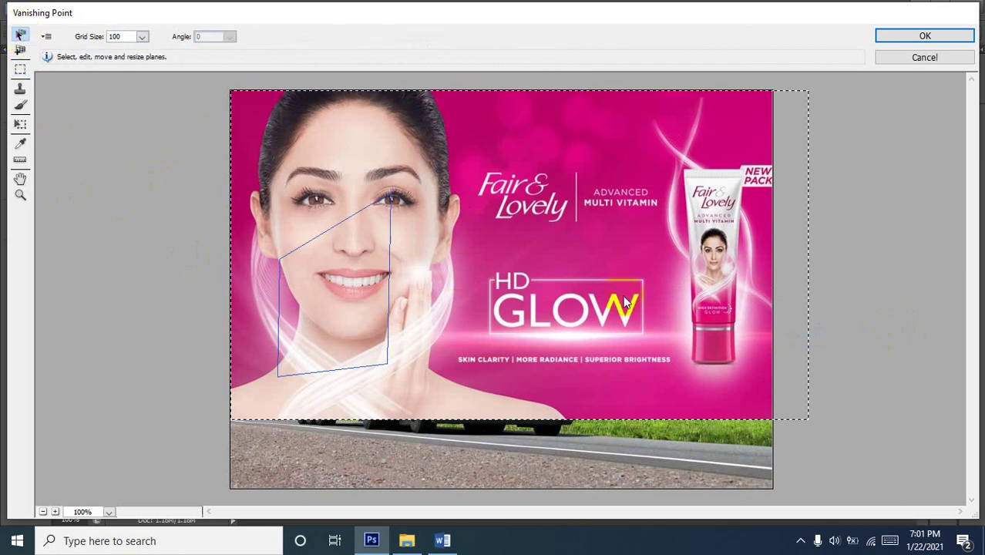
{"action": "mouse_move", "coordinate": [616, 299]}
{"action": "left_mouse_down"}
{"action": "mouse_move", "coordinate": [447, 325]}
{"action": "mouse_move", "coordinate": [339, 317]}
{"action": "left_mouse_up"}
{"action": "mouse_move", "coordinate": [587, 204]}
{"action": "left_mouse_down"}
{"action": "mouse_move", "coordinate": [357, 273]}
{"action": "mouse_move", "coordinate": [349, 300]}
{"action": "mouse_move", "coordinate": [330, 302]}
{"action": "left_mouse_up"}
{"action": "left_click", "coordinate": [353, 307]}
{"action": "left_click", "coordinate": [627, 278]}
{"action": "left_click", "coordinate": [351, 318]}
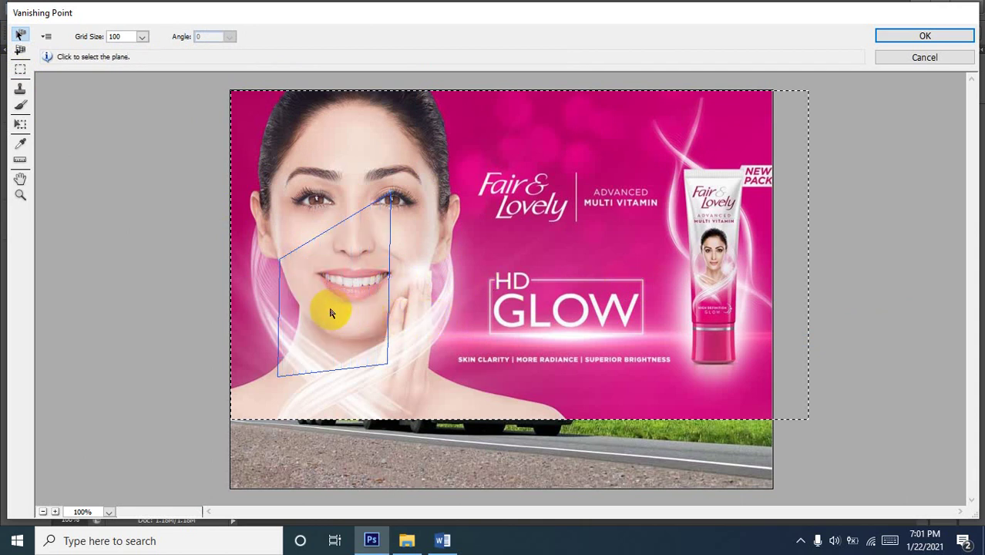
{"action": "left_click", "coordinate": [355, 287]}
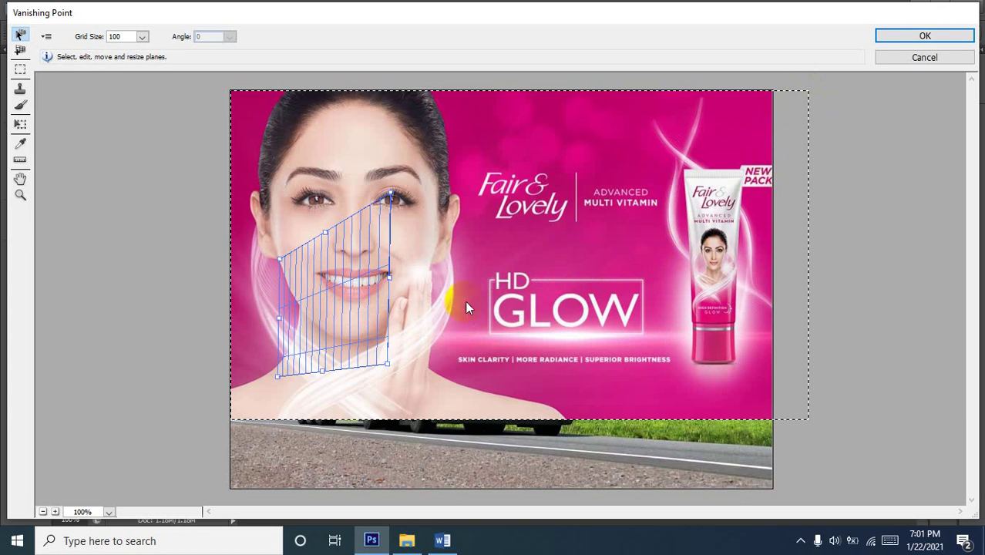
Undo the ad paste and cancel the Vanishing Point filter.
{"action": "key", "text": "ctrl+d"}
{"action": "key", "text": "ctrl+alt+z"}
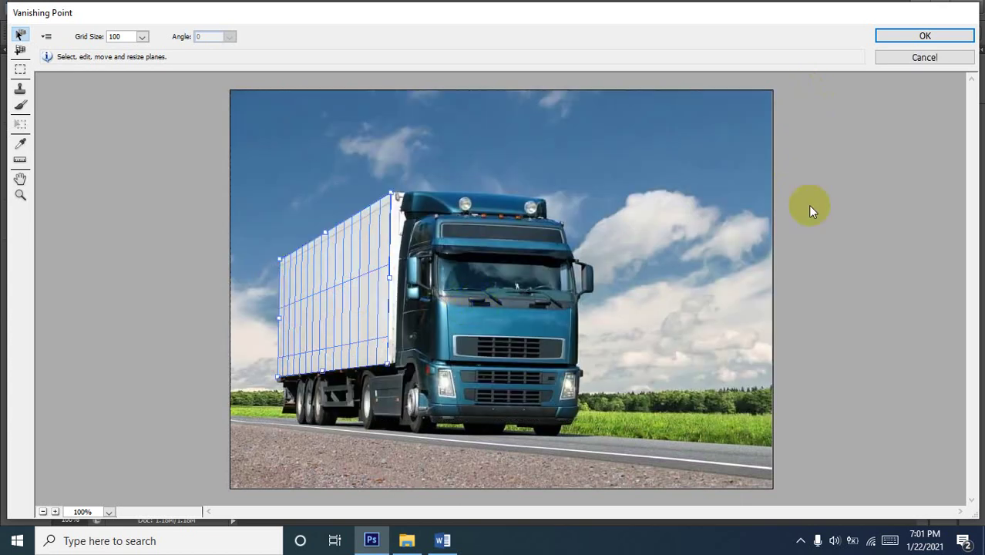
{"action": "left_click", "coordinate": [921, 58]}
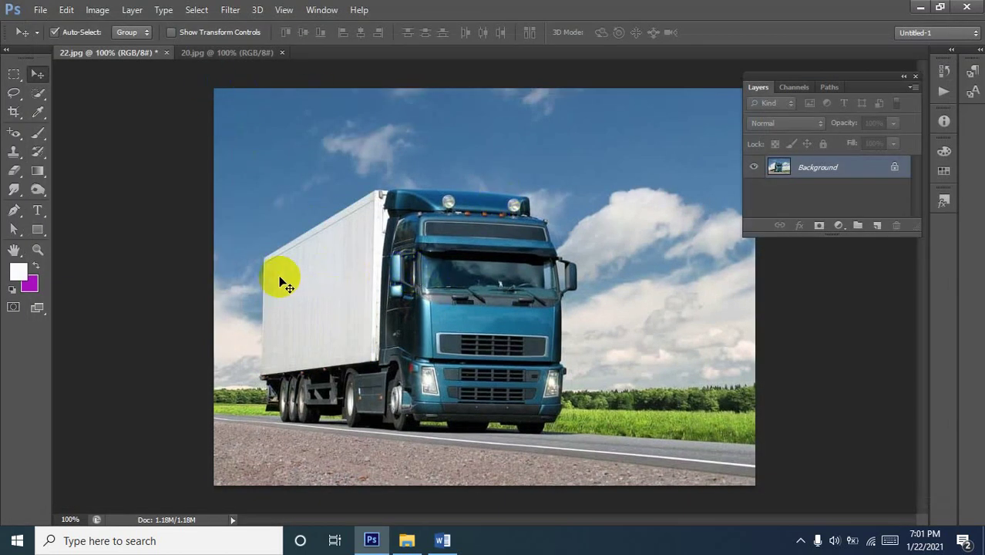
Close 22.jpg without saving its changes and reopen it from the pic folder.
{"action": "left_click", "coordinate": [165, 52]}
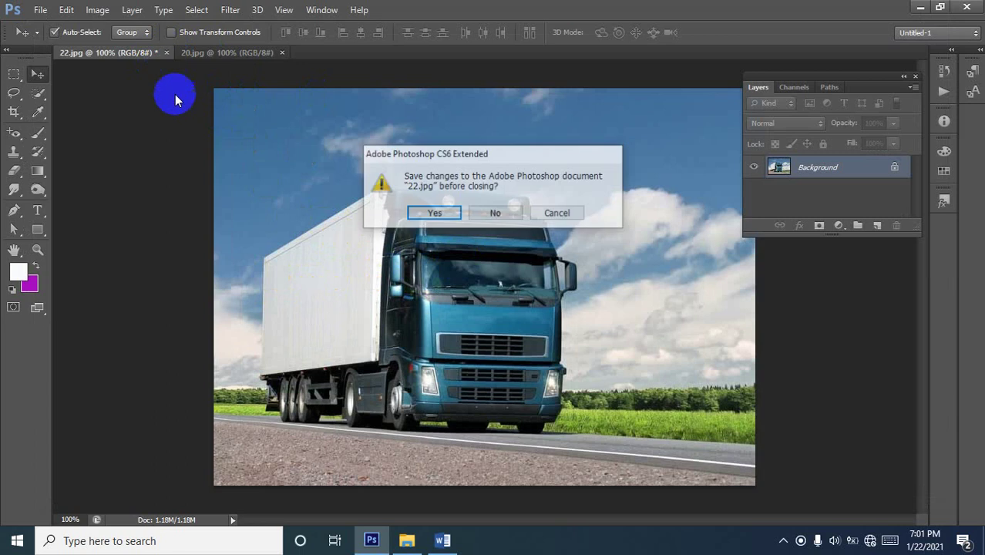
{"action": "left_click", "coordinate": [499, 211]}
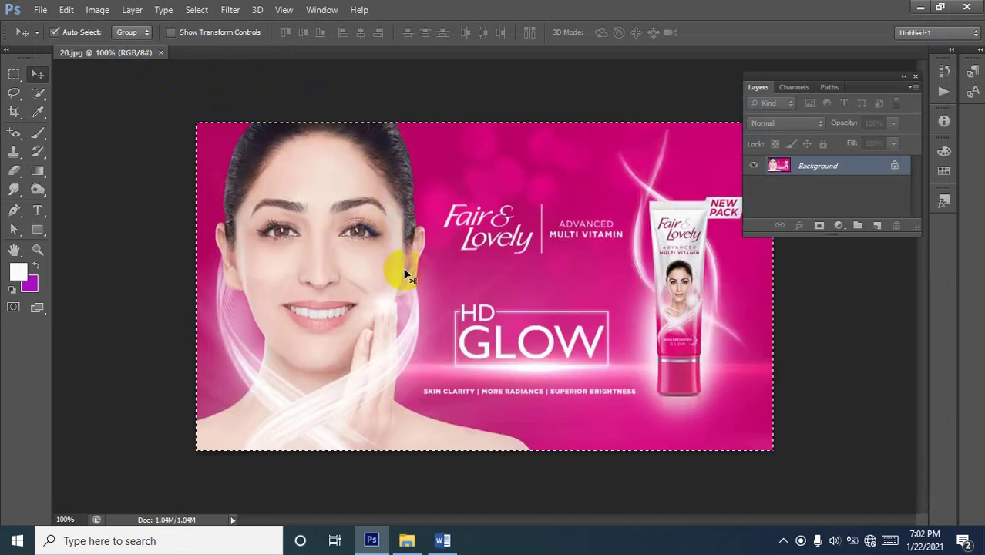
{"action": "key", "text": "ctrl+o"}
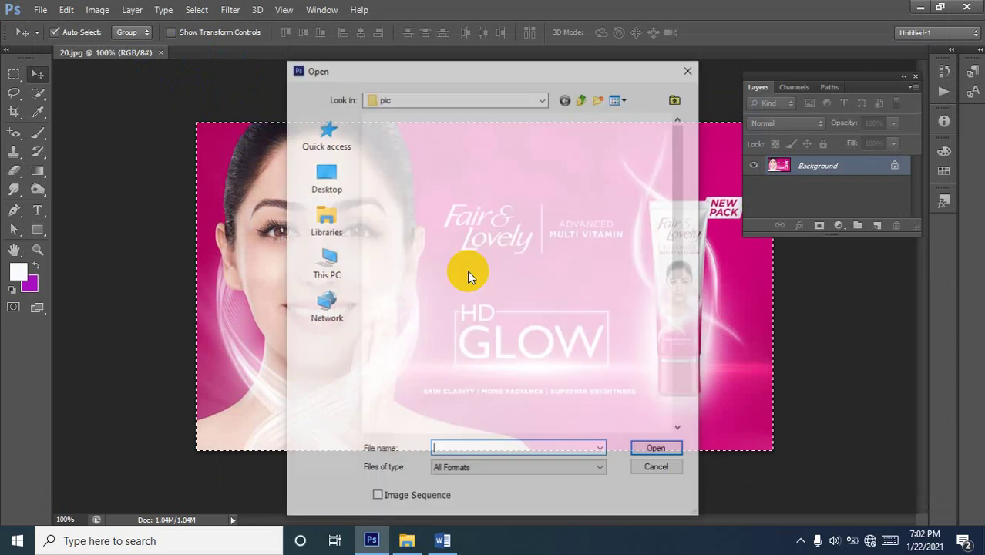
{"action": "scroll", "coordinate": [544, 339], "scroll_direction": "down", "scroll_amount": 1}
{"action": "scroll", "coordinate": [539, 329], "scroll_direction": "down", "scroll_amount": 3}
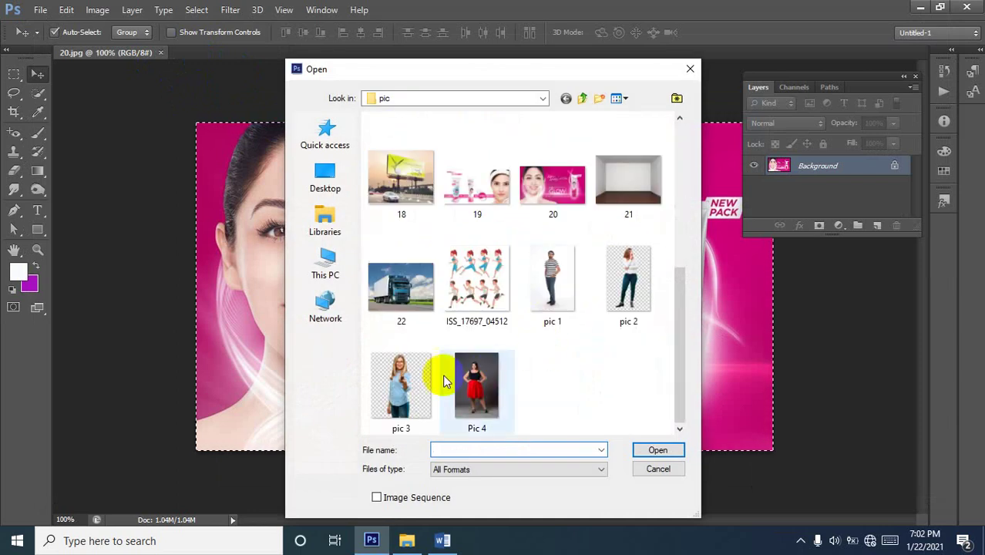
{"action": "left_click", "coordinate": [401, 282]}
{"action": "left_click", "coordinate": [656, 449]}
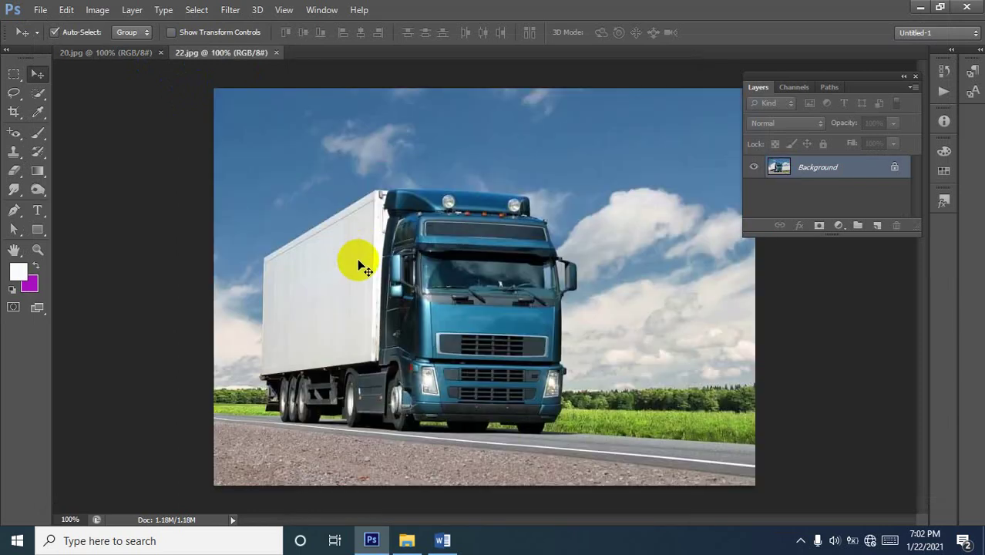
Start the Vanishing Point filter and place the plane's upper and lower corners along the front edge of the trailer side.
{"action": "left_click", "coordinate": [232, 9]}
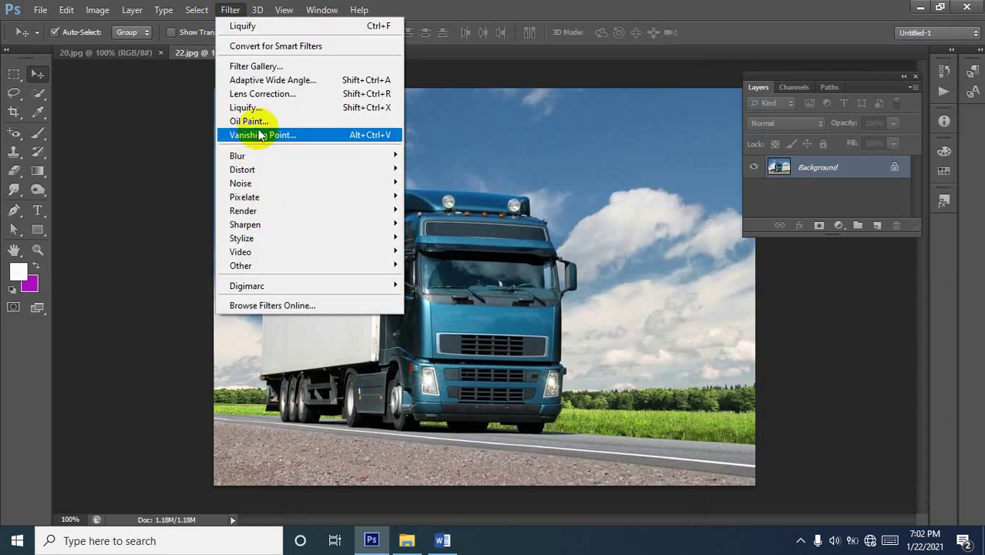
{"action": "left_click", "coordinate": [258, 135]}
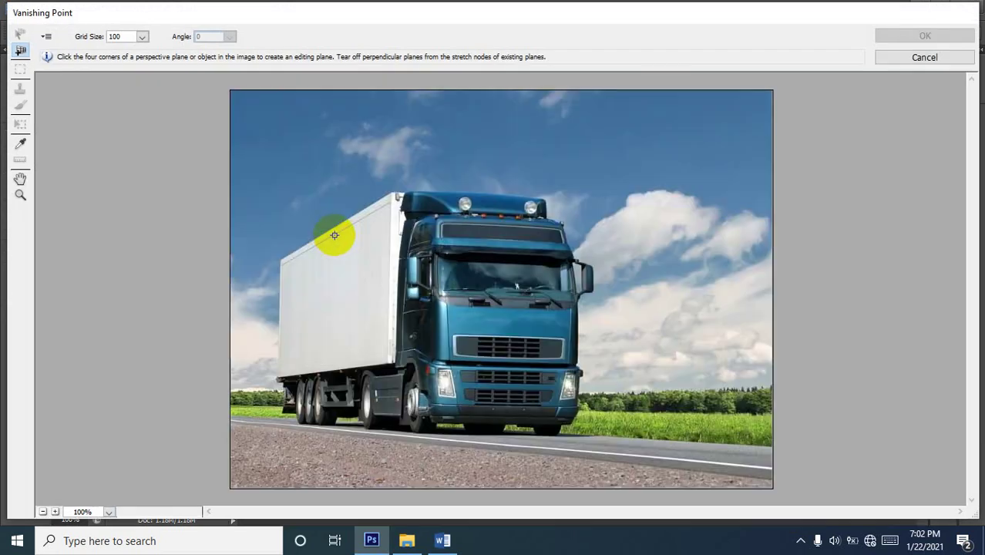
{"action": "key", "text": "z"}
{"action": "left_click", "coordinate": [362, 225]}
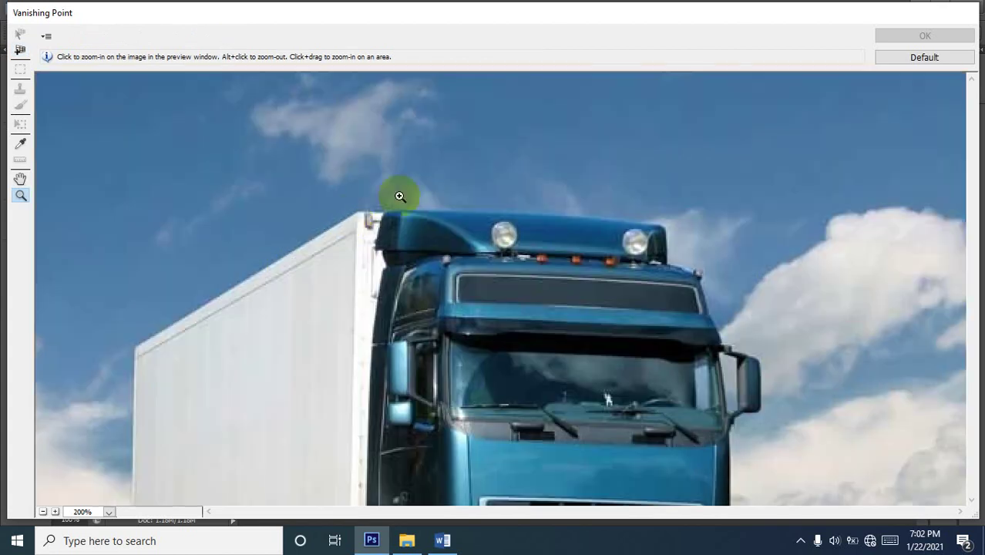
{"action": "left_click", "coordinate": [351, 221]}
{"action": "left_click_drag", "start_coordinate": [518, 287], "coordinate": [559, 79]}
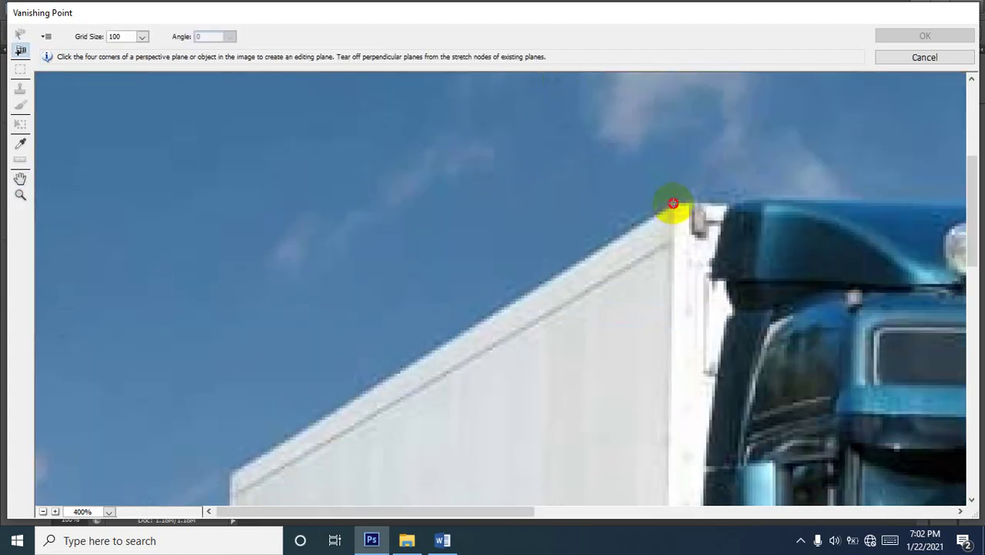
{"action": "left_click", "coordinate": [673, 203]}
{"action": "left_click_drag", "start_coordinate": [693, 363], "coordinate": [673, 198]}
{"action": "left_click_drag", "start_coordinate": [651, 374], "coordinate": [662, 92]}
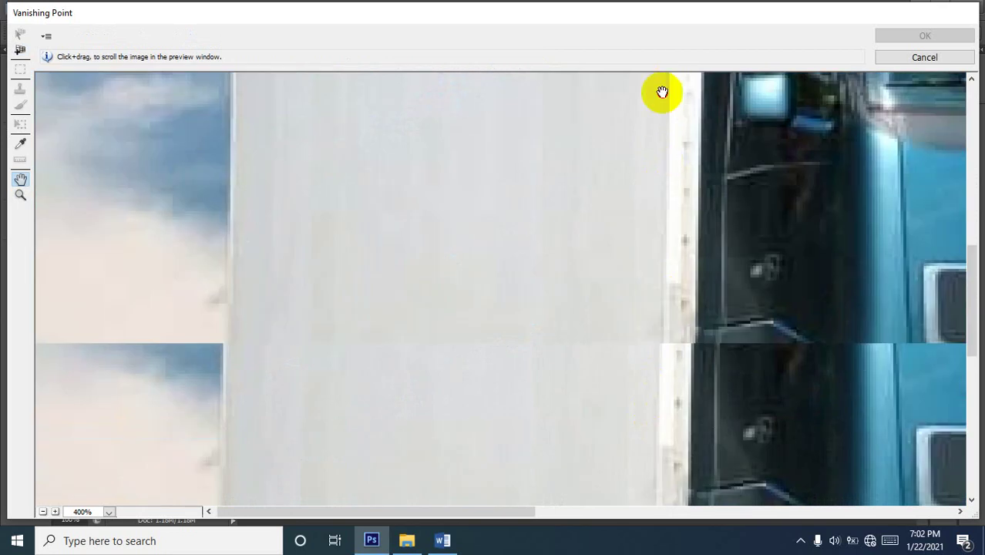
{"action": "left_click_drag", "start_coordinate": [671, 330], "coordinate": [670, 269]}
{"action": "left_click", "coordinate": [660, 251]}
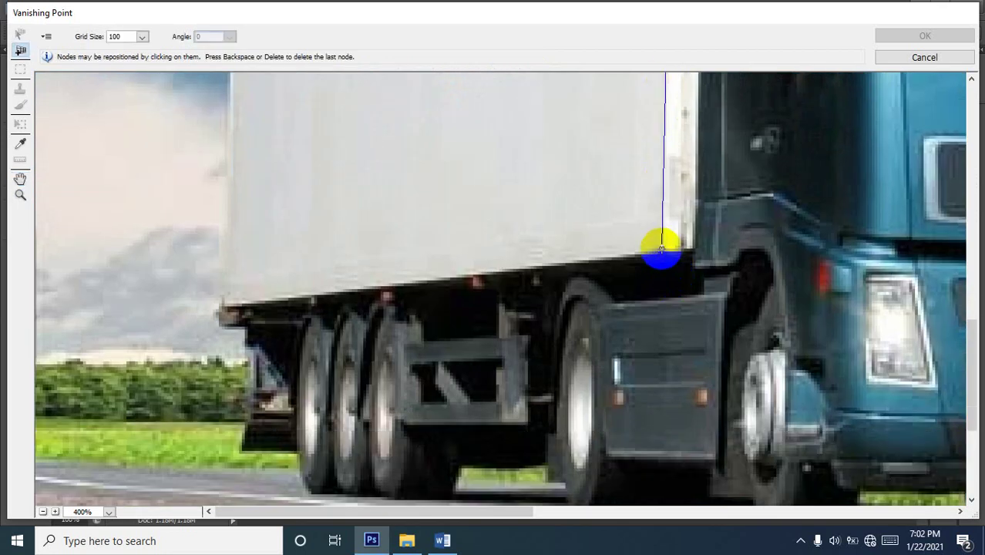
Complete the perspective plane with the lower and upper corners at the trailer's rear edge.
{"action": "left_click", "coordinate": [222, 303]}
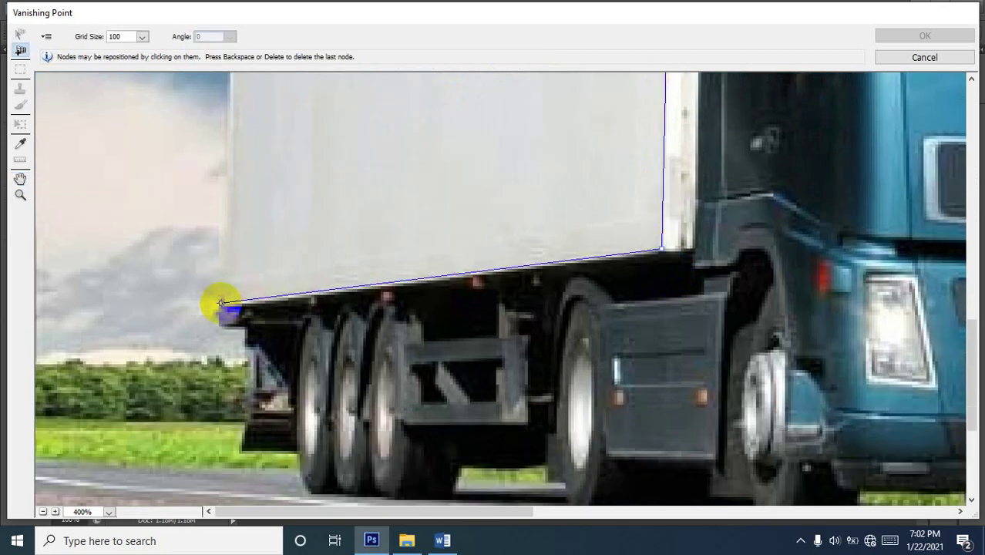
{"action": "key", "text": "space"}
{"action": "left_click_drag", "start_coordinate": [219, 154], "coordinate": [265, 494]}
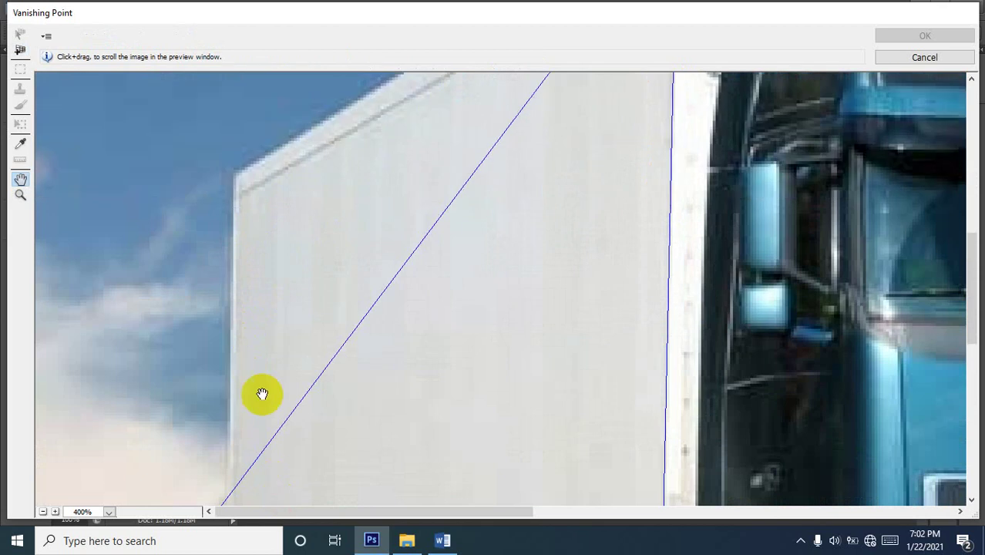
{"action": "left_click", "coordinate": [233, 168]}
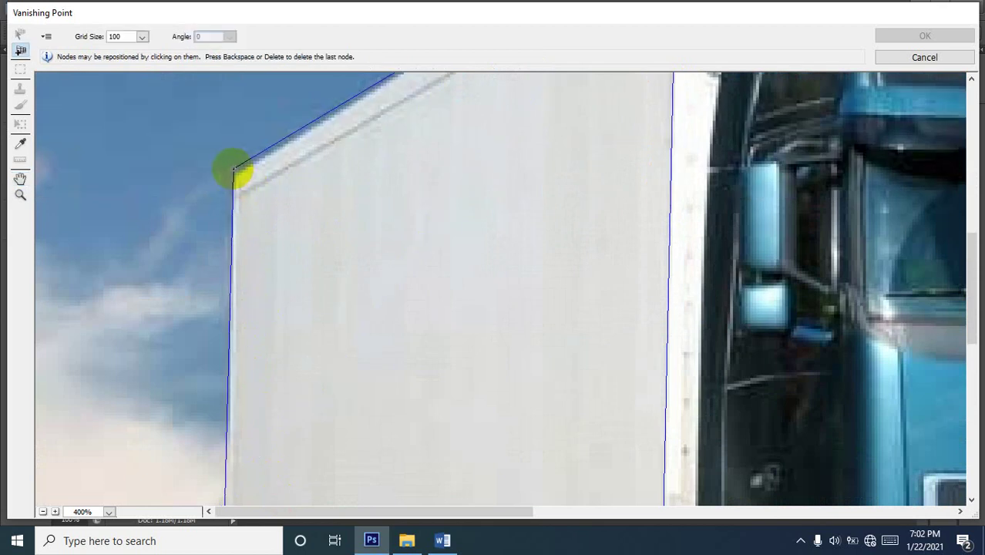
{"action": "left_click_drag", "start_coordinate": [234, 168], "coordinate": [231, 170]}
{"action": "left_click", "coordinate": [232, 171]}
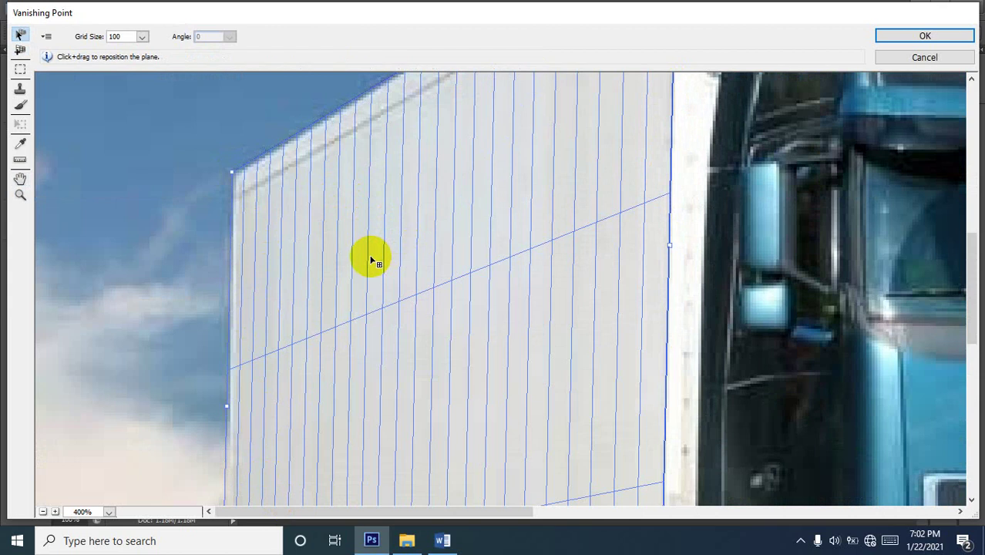
Paste the ad into Vanishing Point and activate the Transform tool for it.
{"action": "key", "text": "alt"}
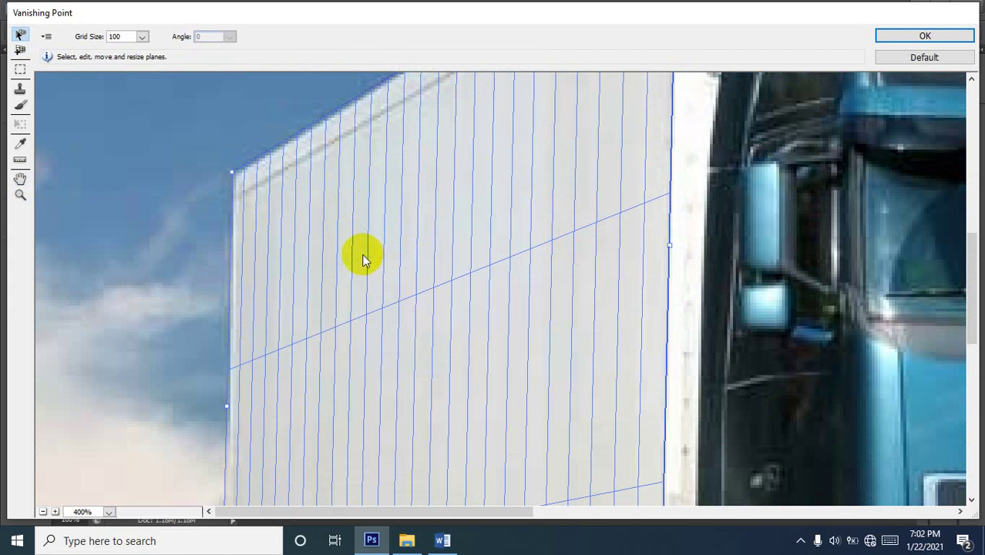
{"action": "key", "text": "ctrl+v"}
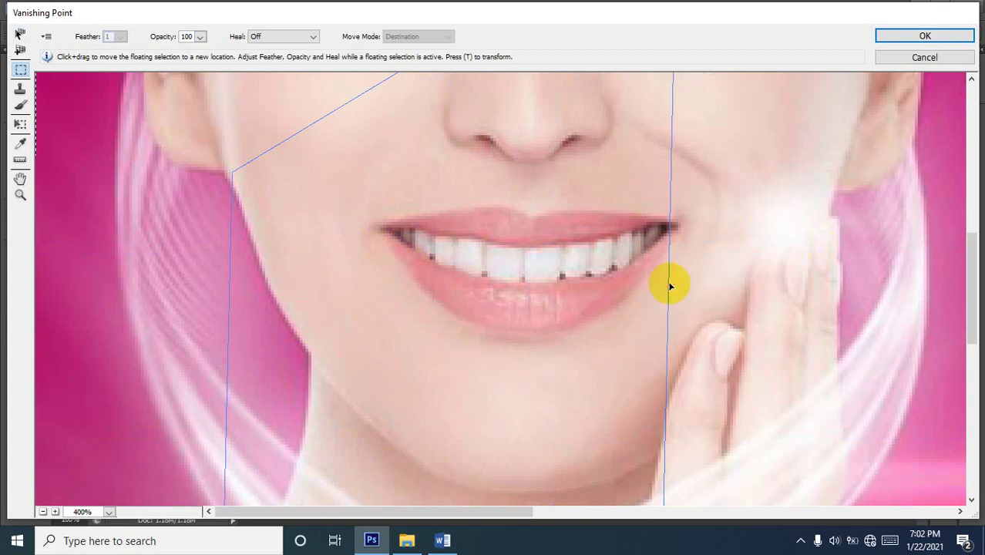
{"action": "left_click", "coordinate": [20, 125]}
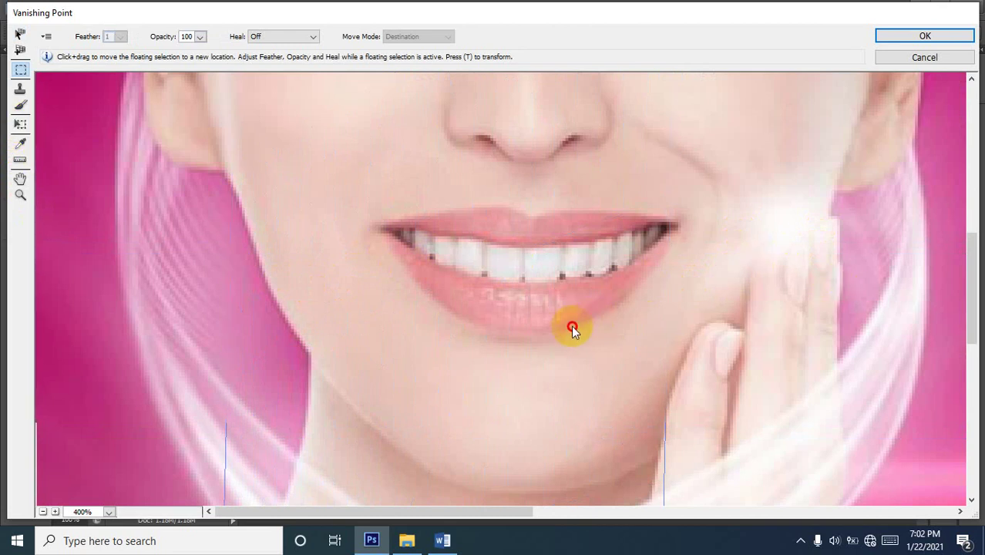
{"action": "key", "text": "t"}
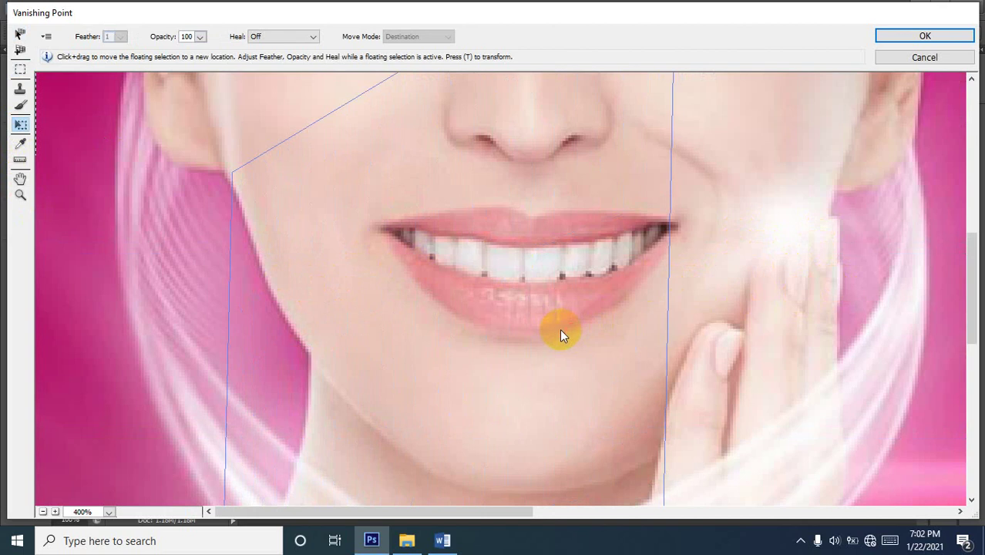
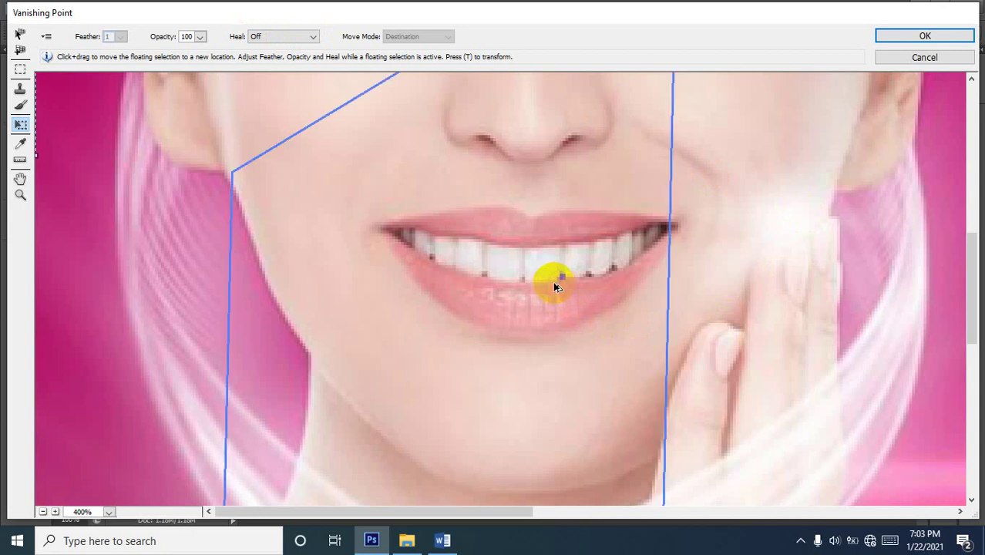
Try to switch to the Edit Plane tool with the whole pasted ad in view, and cancel the Vanishing Point filter.
{"action": "key", "text": "z"}
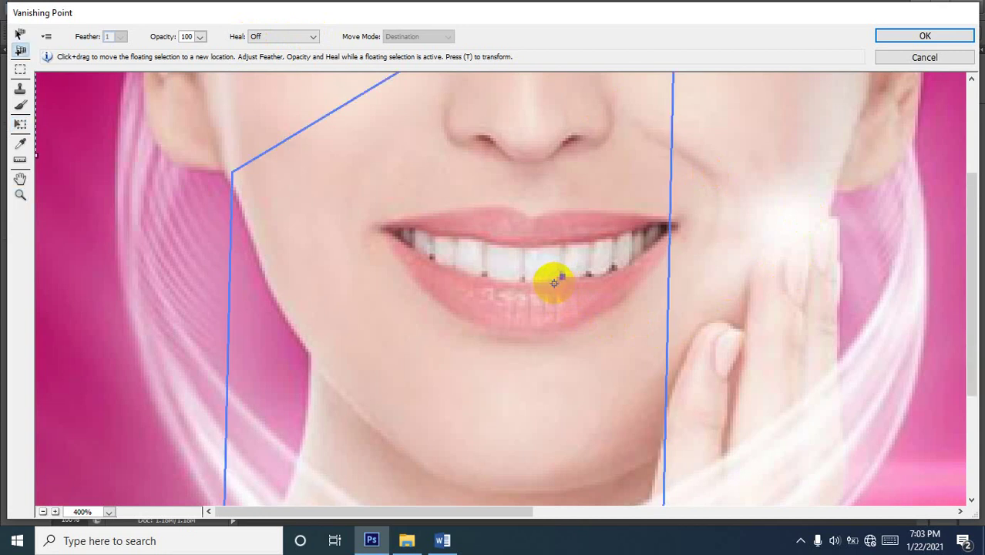
{"action": "key", "text": "z"}
{"action": "left_click", "coordinate": [555, 284], "text": "alt"}
{"action": "left_click", "coordinate": [510, 297]}
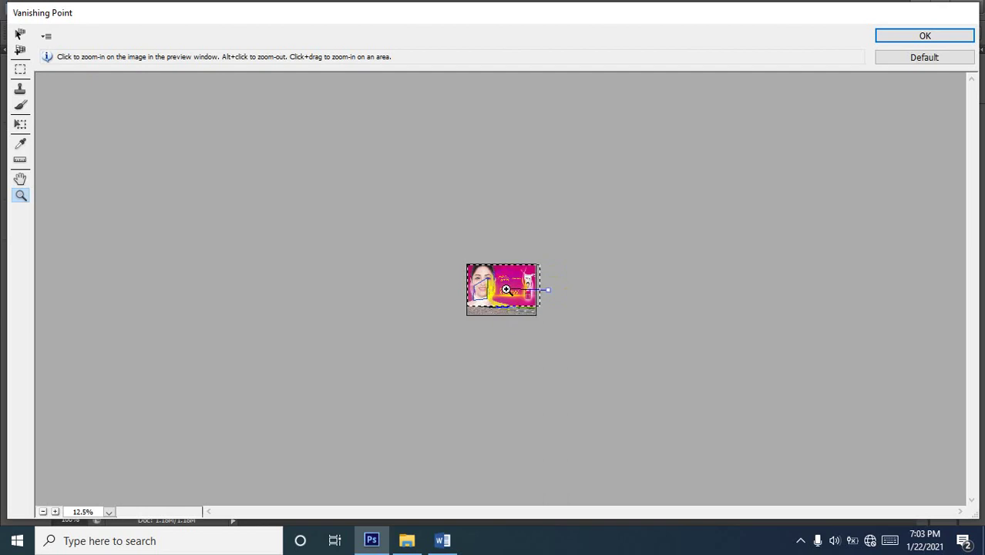
{"action": "left_click", "coordinate": [506, 286]}
{"action": "left_click", "coordinate": [507, 286]}
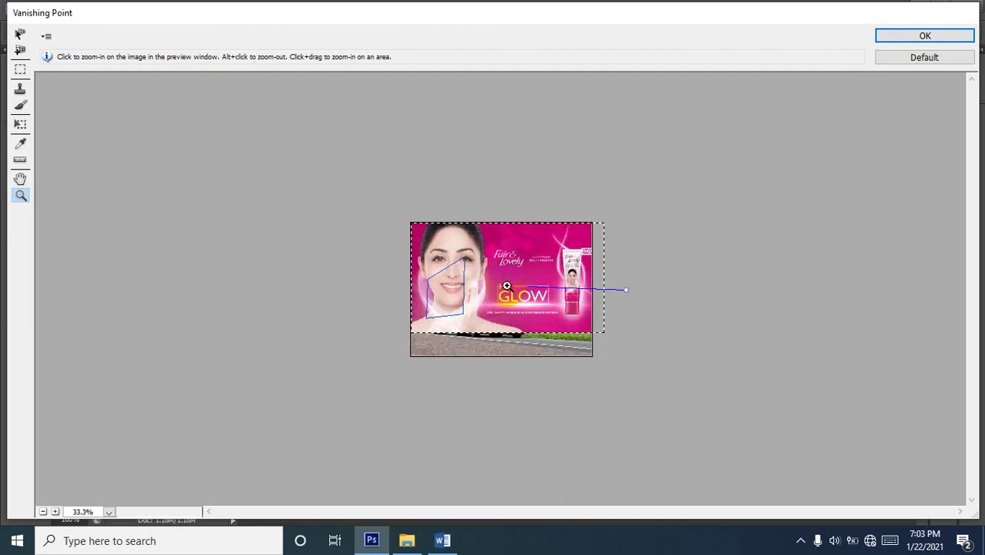
{"action": "left_click", "coordinate": [506, 286]}
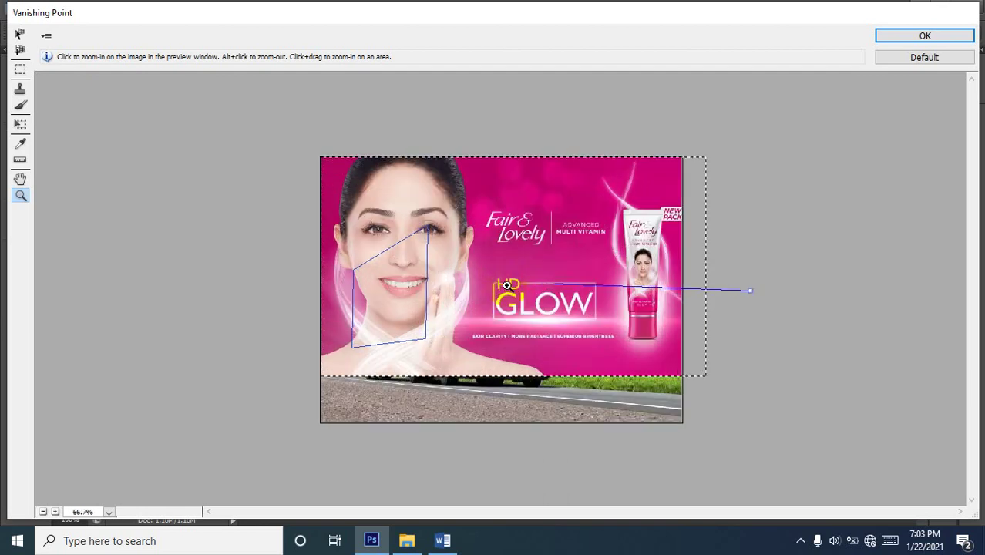
{"action": "key", "text": "c"}
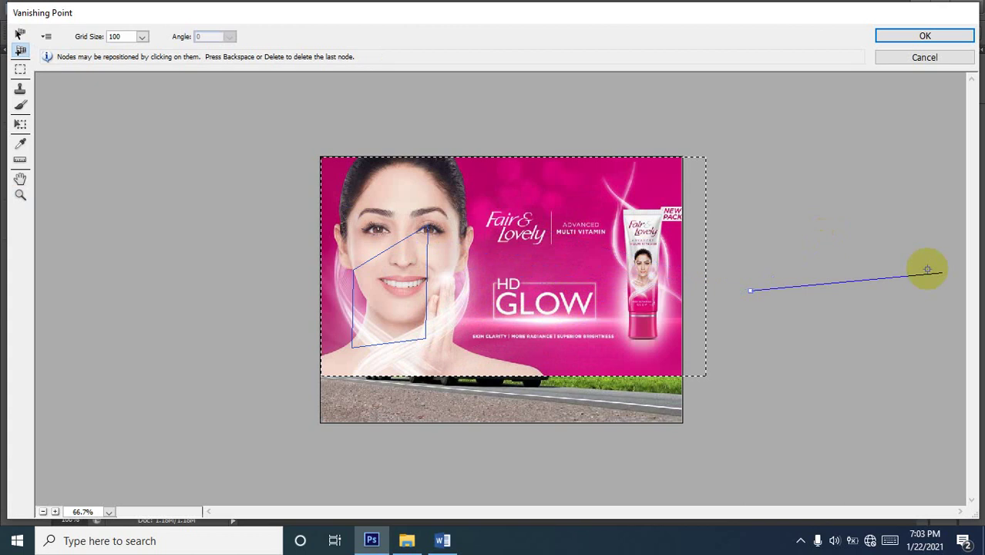
{"action": "left_click", "coordinate": [17, 34]}
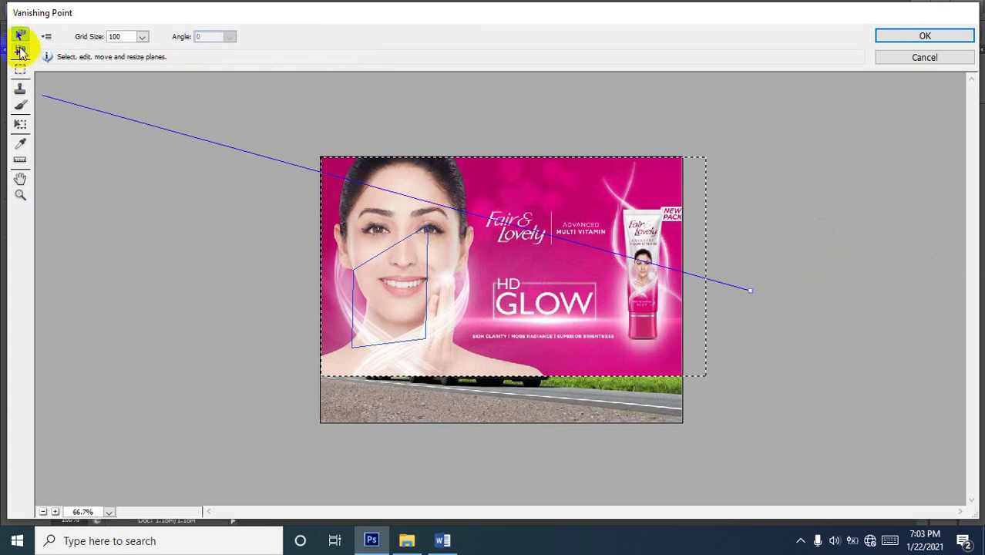
{"action": "left_click", "coordinate": [17, 35]}
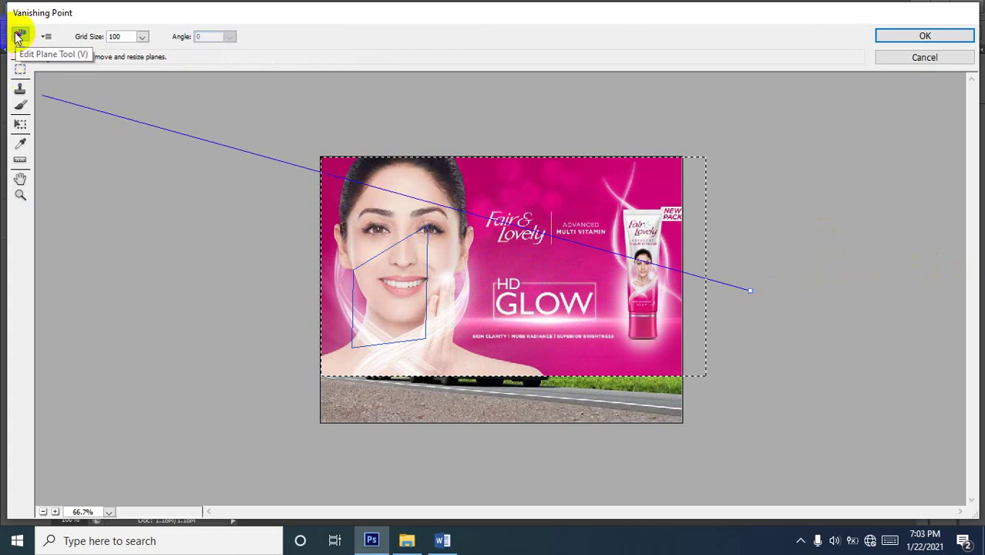
{"action": "left_click", "coordinate": [930, 59]}
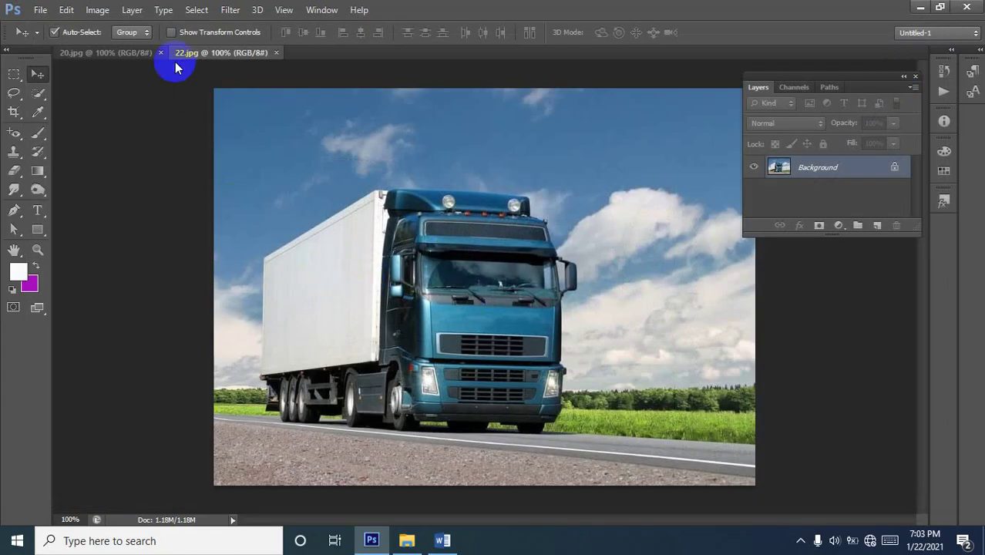
Bring the ad from 20.jpg into 22.jpg as a layer over the truck, and delete that layer.
{"action": "left_click", "coordinate": [142, 56]}
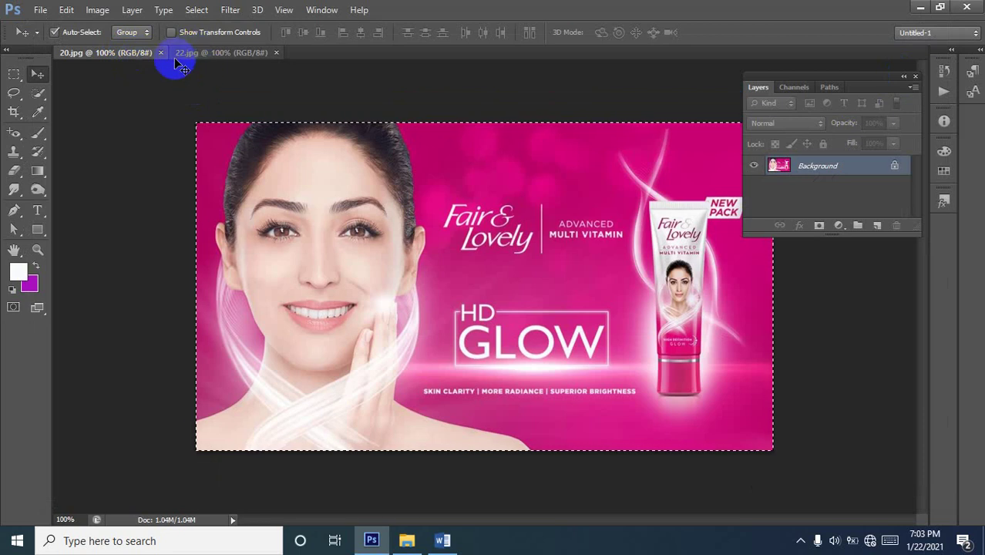
{"action": "left_click", "coordinate": [184, 235]}
{"action": "left_click_drag", "start_coordinate": [327, 273], "coordinate": [327, 296]}
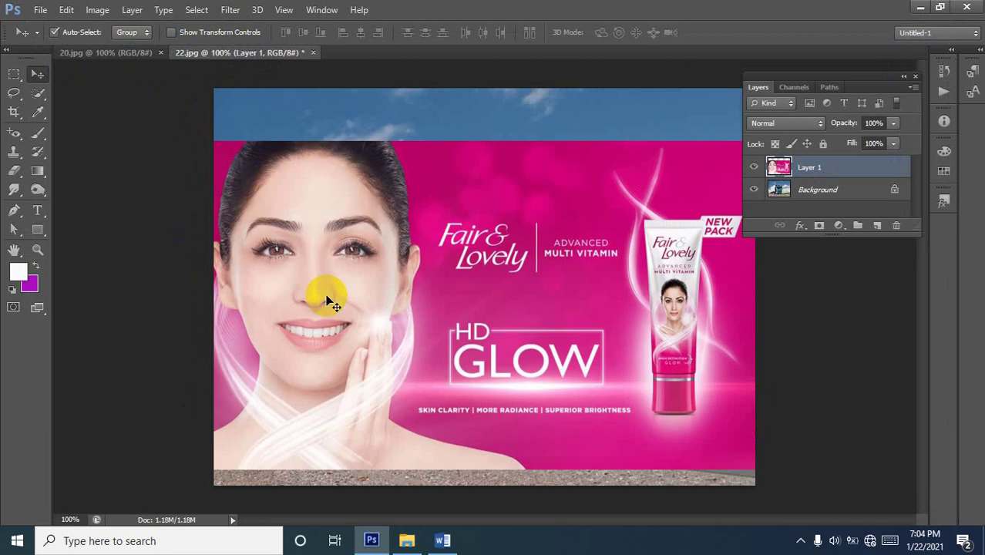
{"action": "left_click_drag", "start_coordinate": [389, 318], "coordinate": [364, 320]}
{"action": "key", "text": "Delete"}
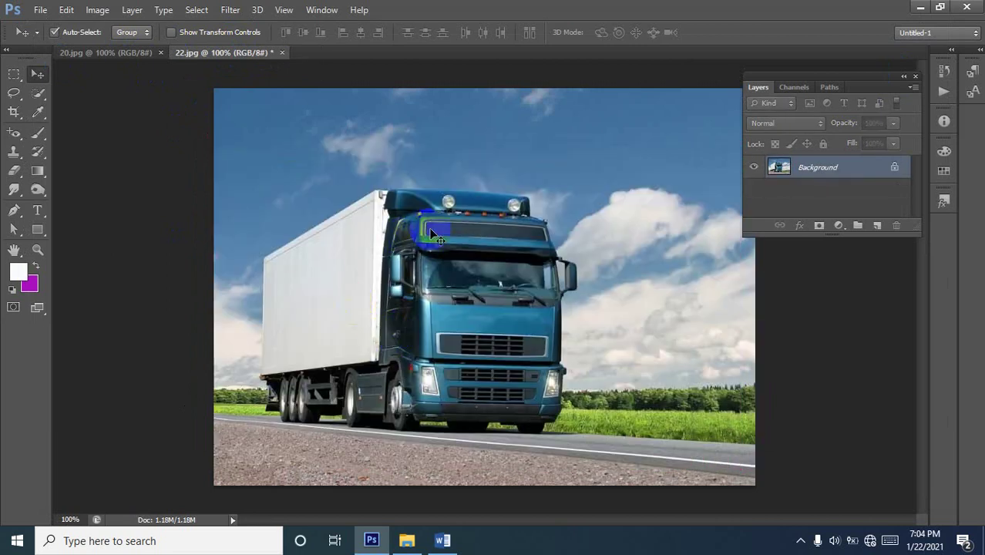
Open the Vanishing Point filter on the truck image and create a perspective plane from the four corners of the trailer's side.
{"action": "left_click", "coordinate": [231, 9]}
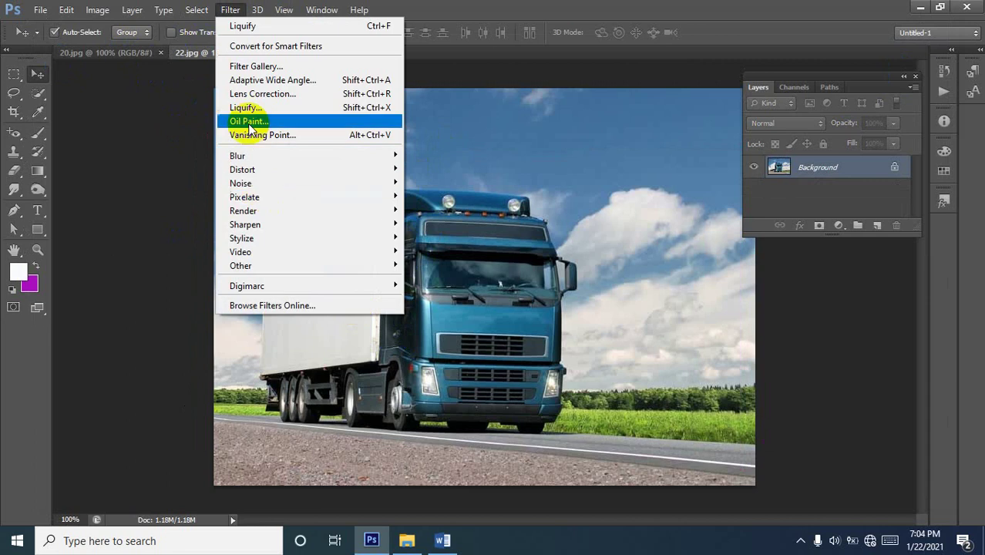
{"action": "left_click", "coordinate": [264, 135]}
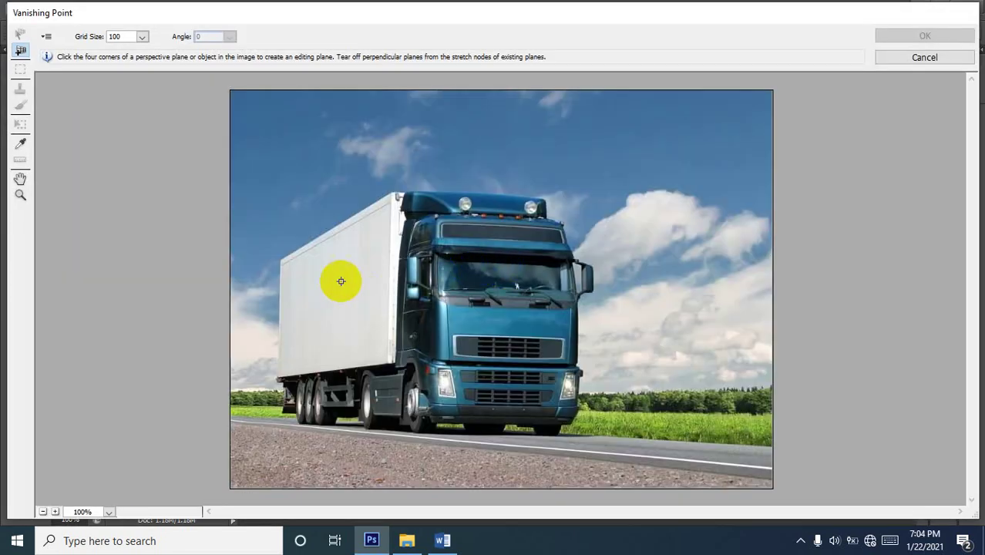
{"action": "left_click", "coordinate": [398, 197]}
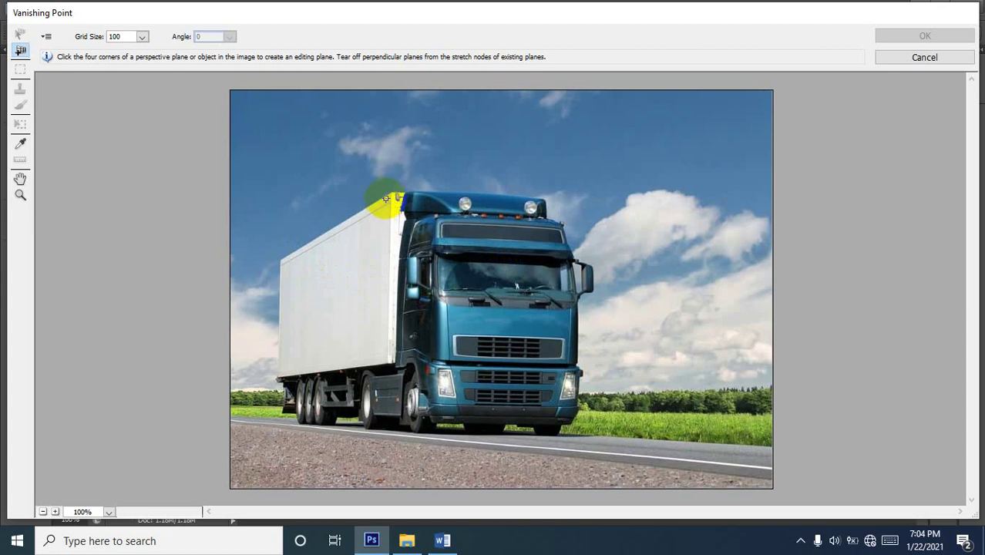
{"action": "left_click", "coordinate": [390, 194]}
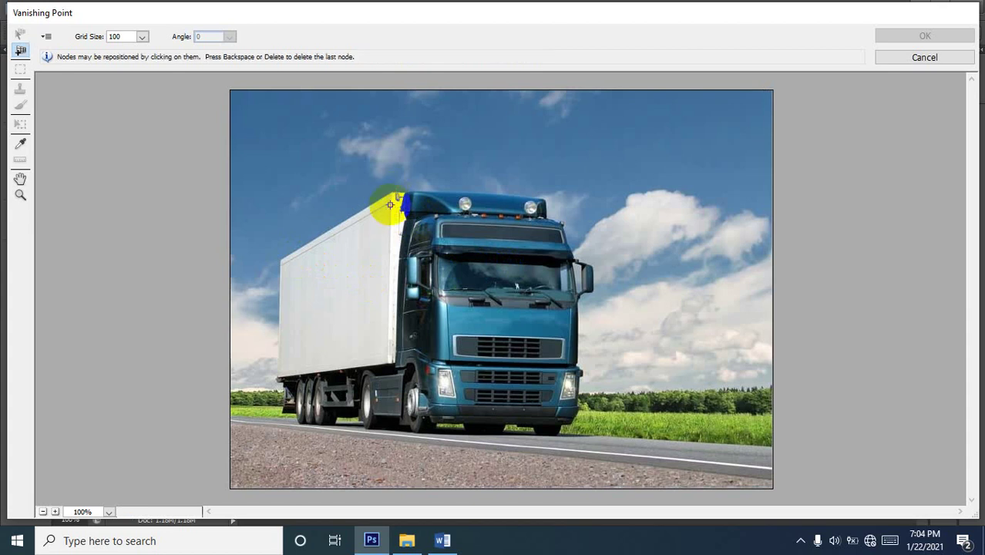
{"action": "left_click", "coordinate": [389, 364]}
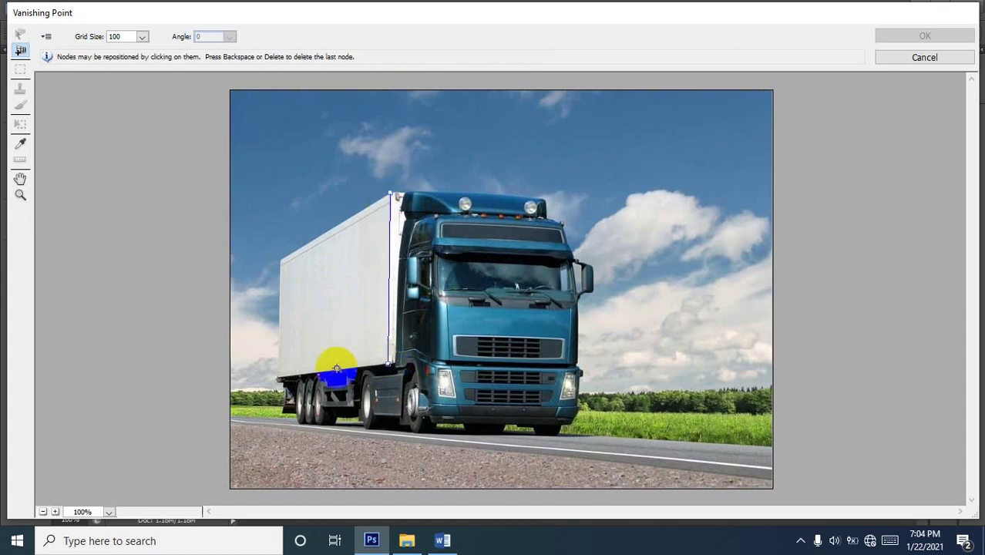
{"action": "left_click", "coordinate": [274, 378]}
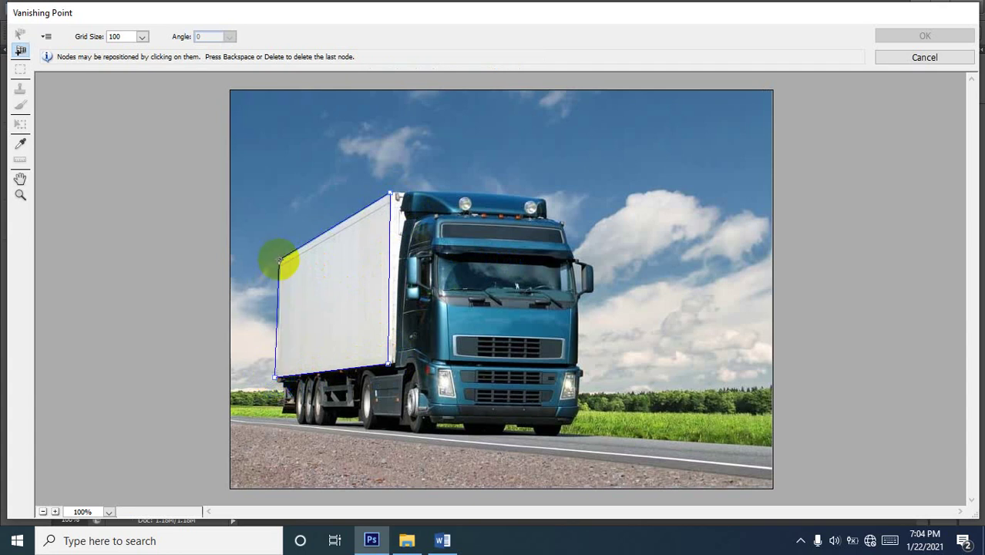
{"action": "left_click", "coordinate": [279, 260]}
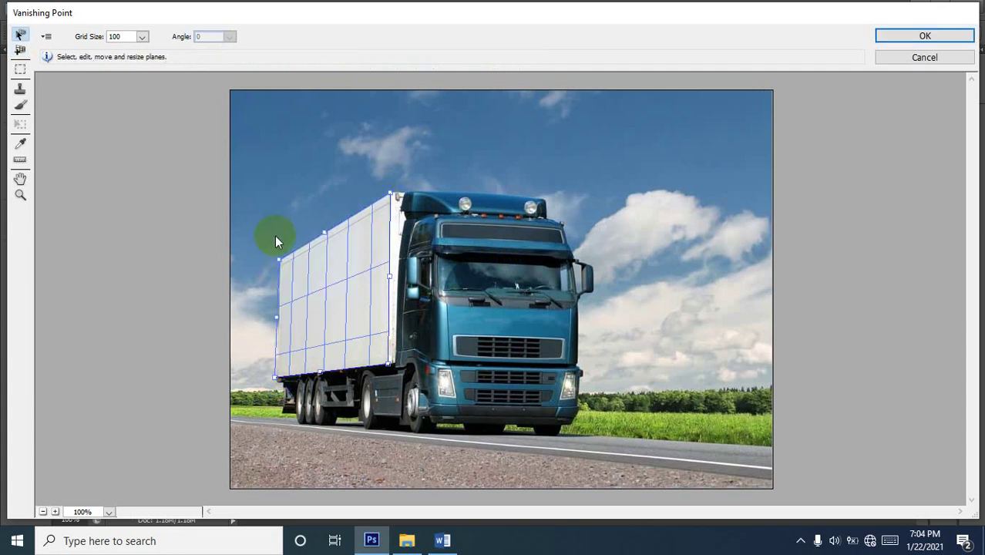
{"action": "left_click", "coordinate": [304, 248]}
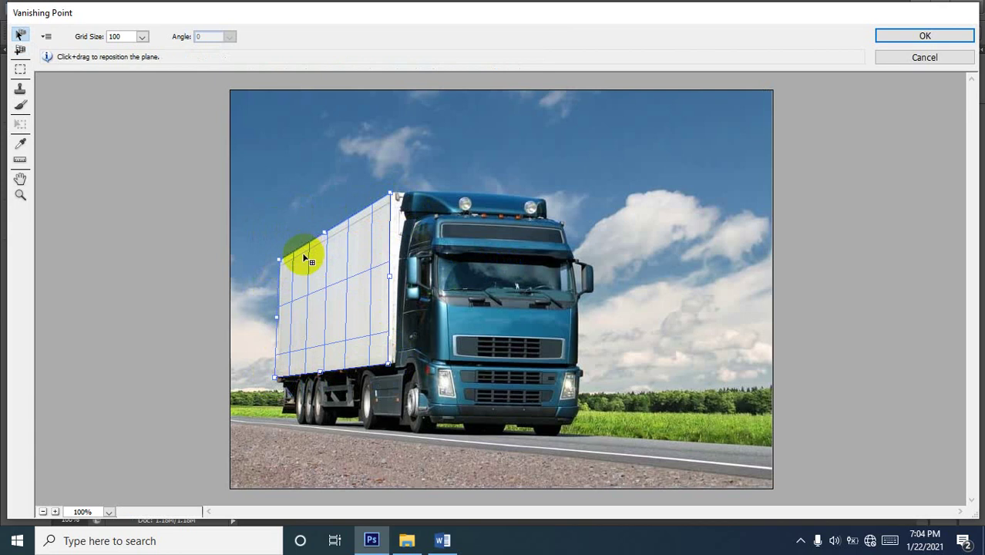
Paste the copied Fair & Lovely ad into the Vanishing Point preview as a floating selection.
{"action": "left_click", "coordinate": [20, 50]}
{"action": "left_click", "coordinate": [335, 284]}
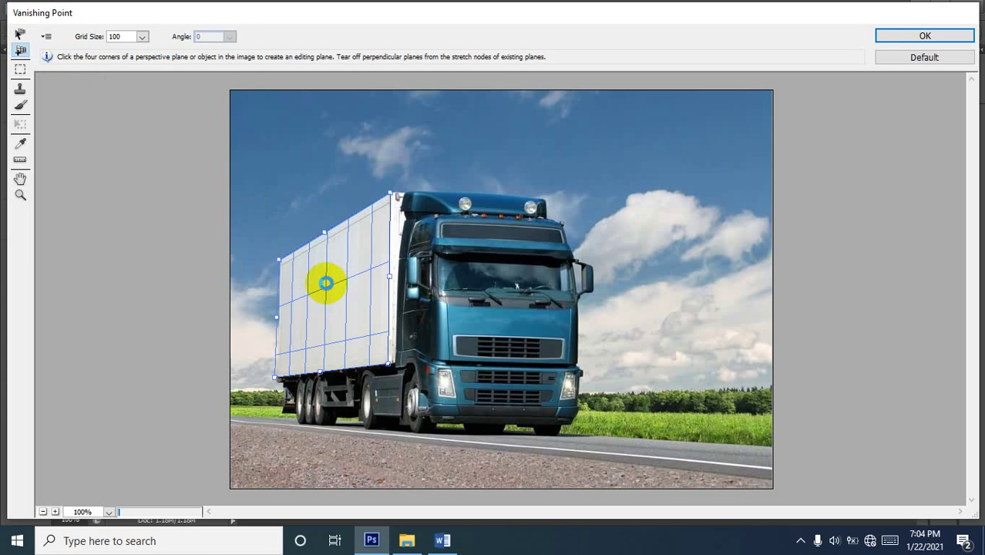
{"action": "key", "text": "ctrl+v"}
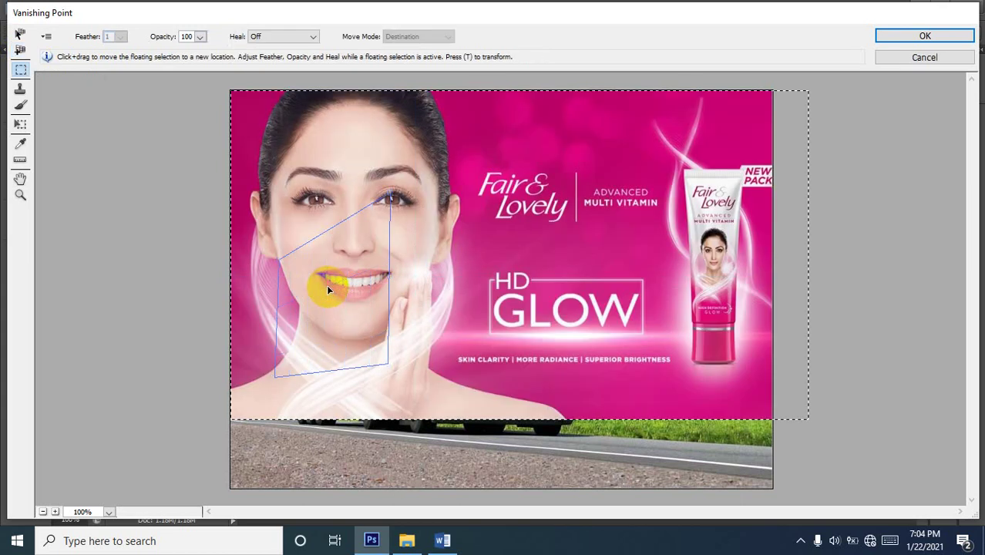
{"action": "left_click", "coordinate": [819, 433]}
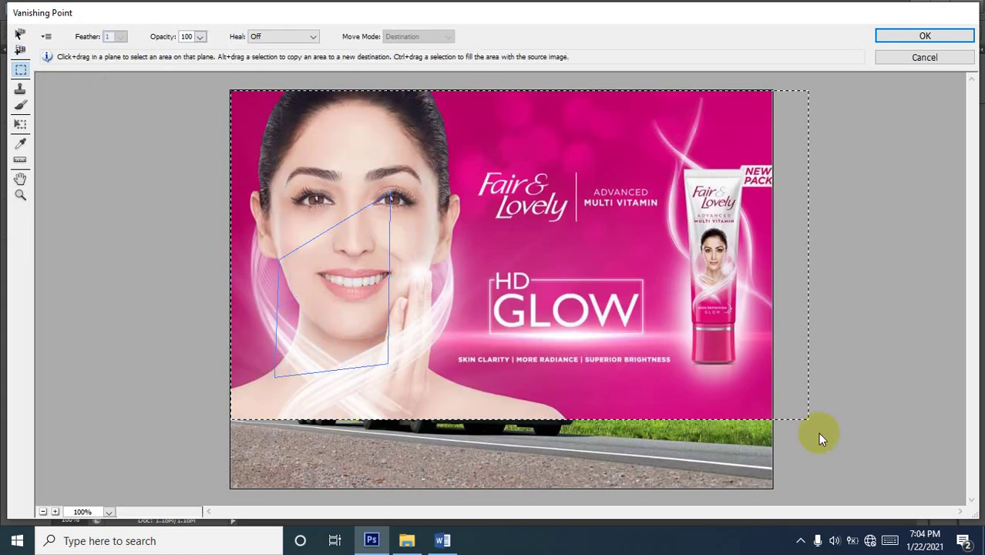
{"action": "key", "text": "ctrl+v"}
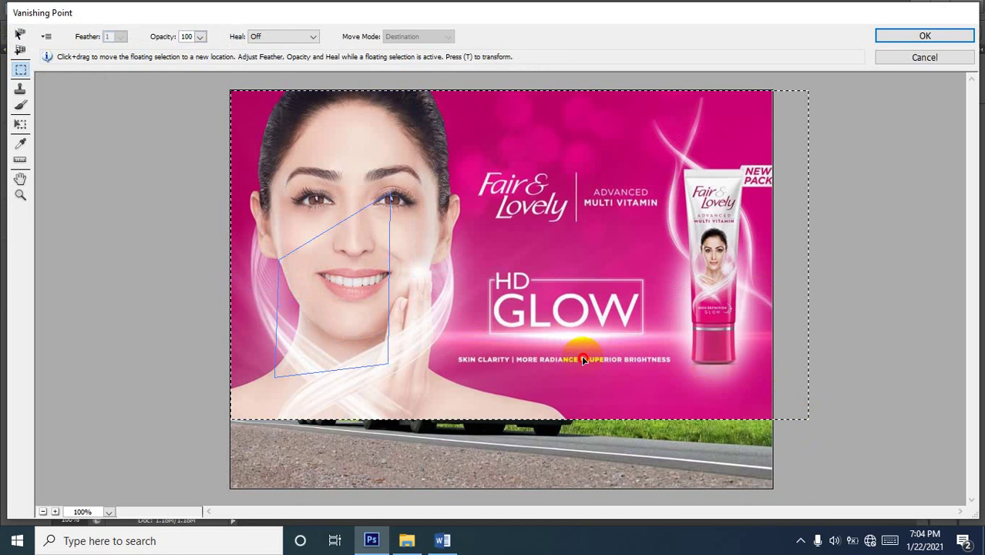
Try to place the ad on the trailer plane and shift it with the Transform tool, and undo the placement.
{"action": "left_click_drag", "start_coordinate": [578, 355], "coordinate": [376, 416]}
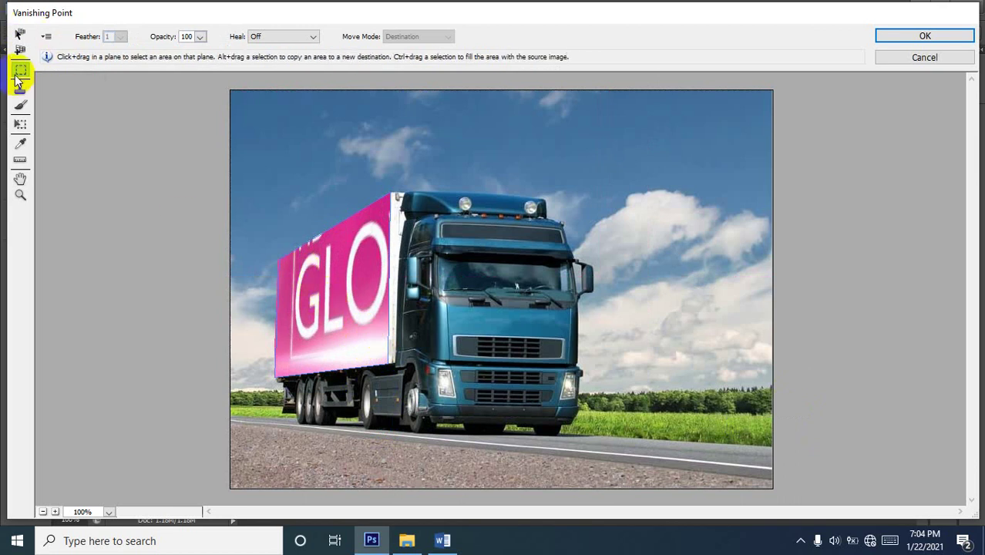
{"action": "left_click", "coordinate": [285, 245]}
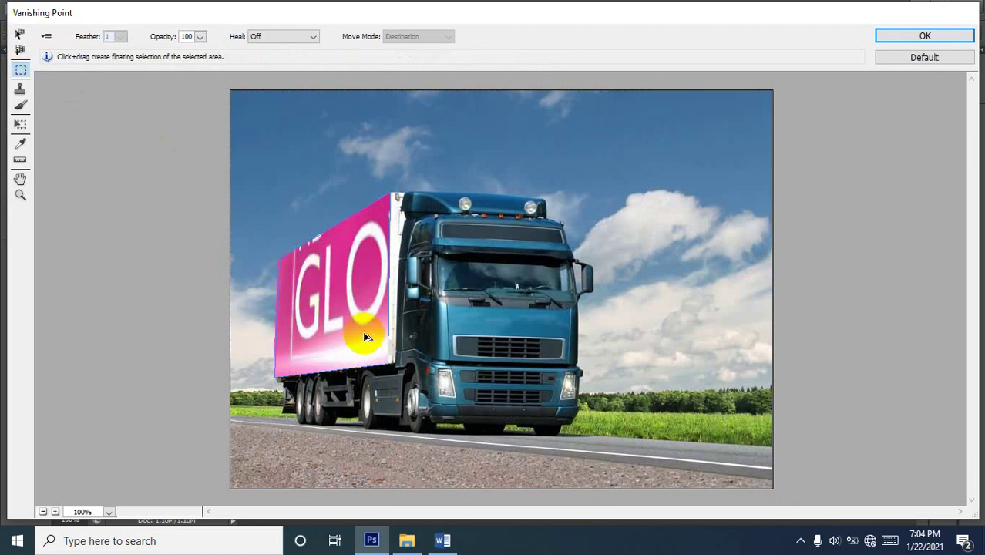
{"action": "key", "text": "t"}
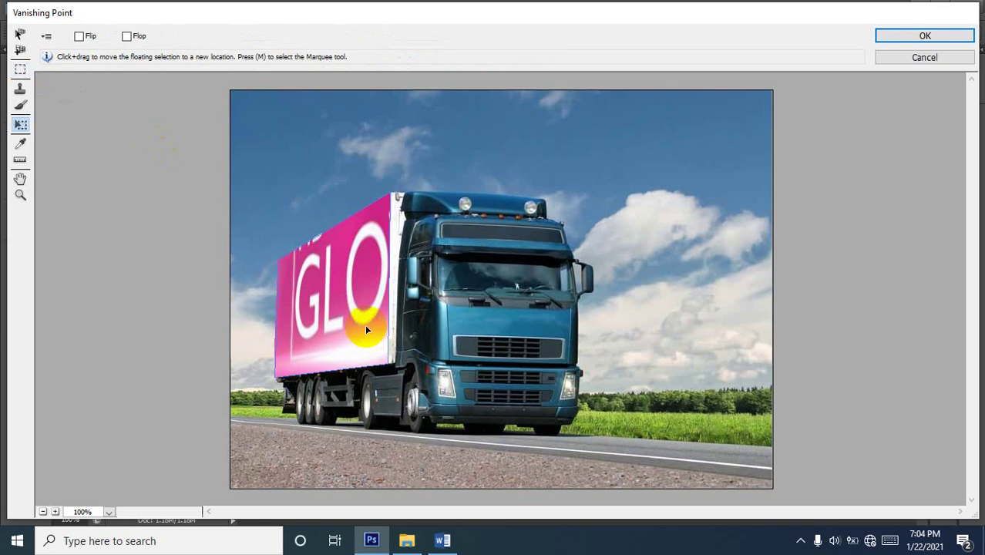
{"action": "left_click_drag", "start_coordinate": [364, 328], "coordinate": [743, 462]}
{"action": "key", "text": "ctrl+alt+z"}
{"action": "key", "text": "ctrl+alt+z"}
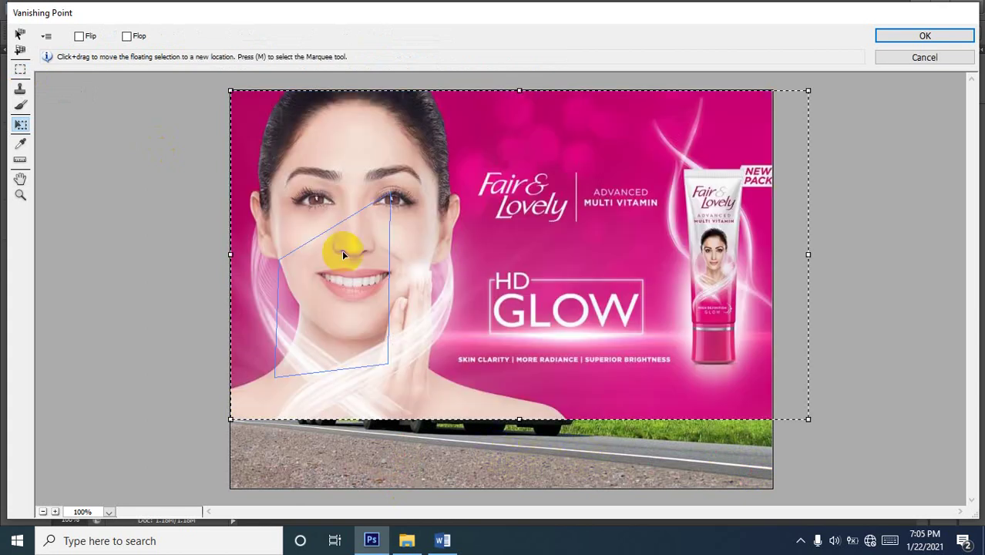
Move the full-size ad onto the trailer plane with the Marquee tool and shift it until the Lovely lettering is near the upper edge.
{"action": "left_click", "coordinate": [20, 35]}
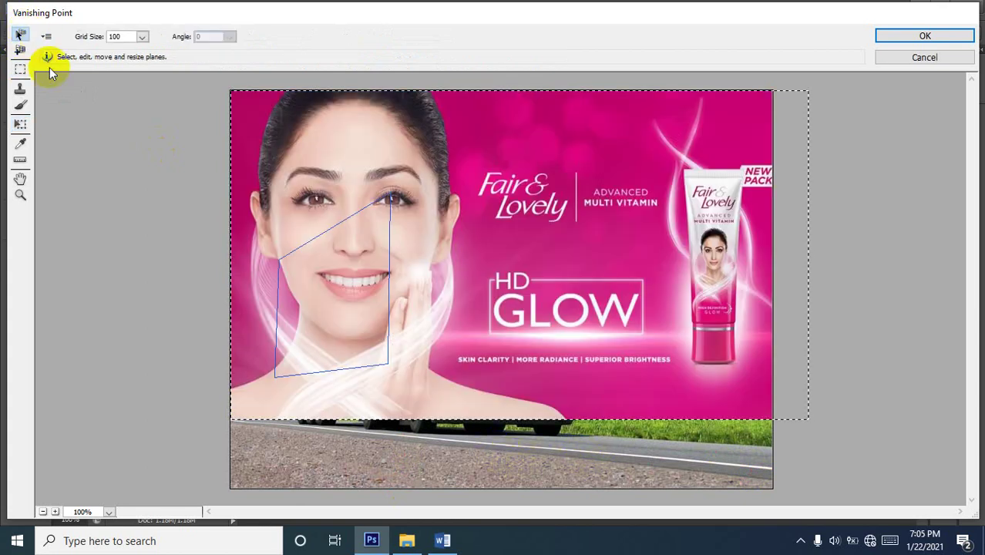
{"action": "left_click", "coordinate": [20, 71]}
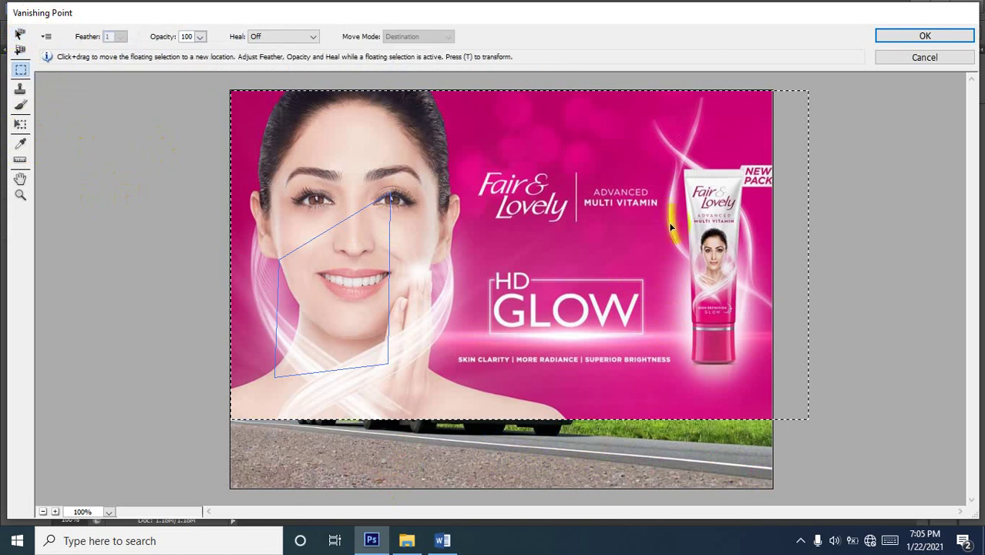
{"action": "left_click_drag", "start_coordinate": [576, 341], "coordinate": [371, 352]}
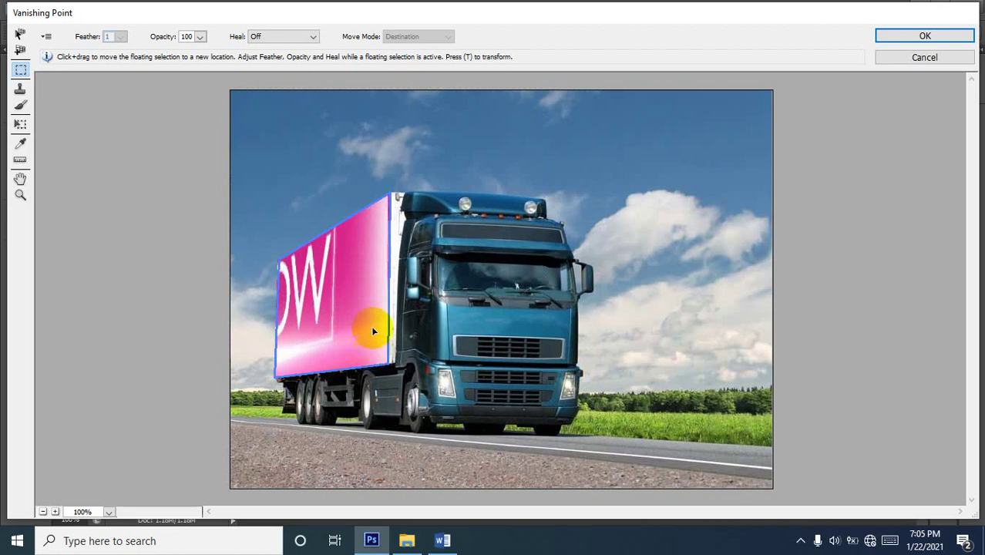
{"action": "left_click_drag", "start_coordinate": [325, 291], "coordinate": [338, 320]}
{"action": "left_click_drag", "start_coordinate": [382, 347], "coordinate": [333, 311]}
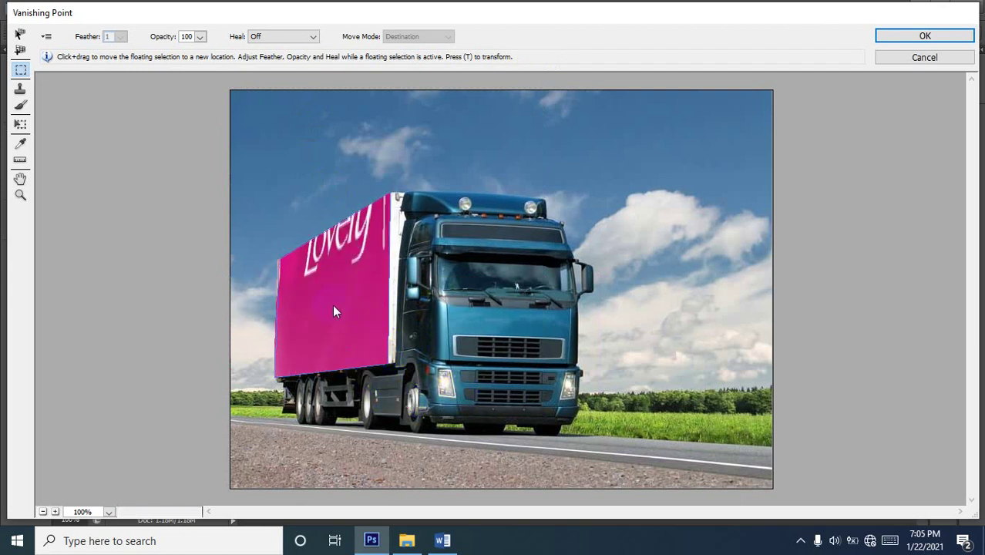
{"action": "left_click_drag", "start_coordinate": [365, 273], "coordinate": [375, 310]}
Examine the placed ad at several magnifications with the Transform tool to look for its scaling handles.
{"action": "key", "text": "z"}
{"action": "left_click", "coordinate": [378, 264], "text": "alt"}
{"action": "left_click", "coordinate": [378, 279], "text": "alt"}
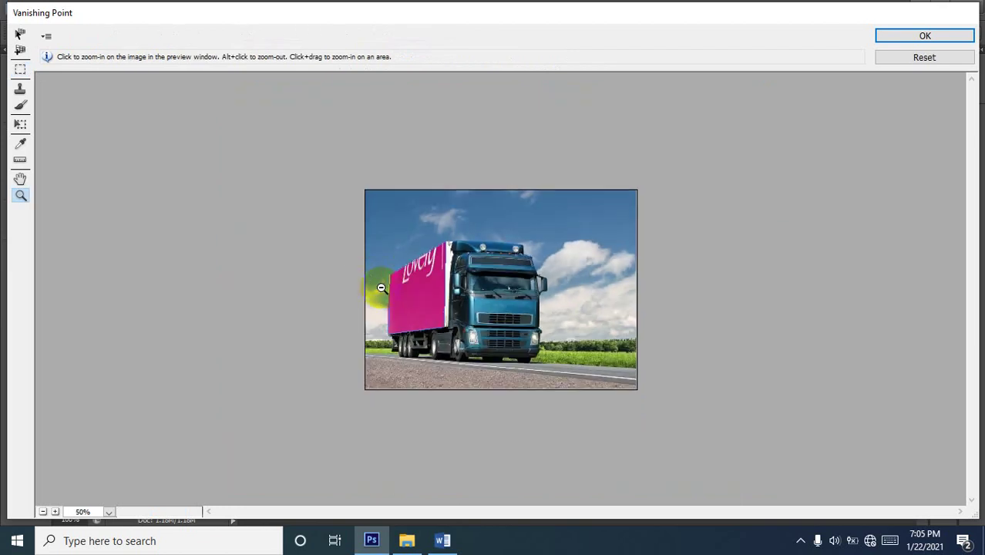
{"action": "left_click", "coordinate": [422, 282], "text": "alt"}
{"action": "key", "text": "m"}
{"action": "key", "text": "t"}
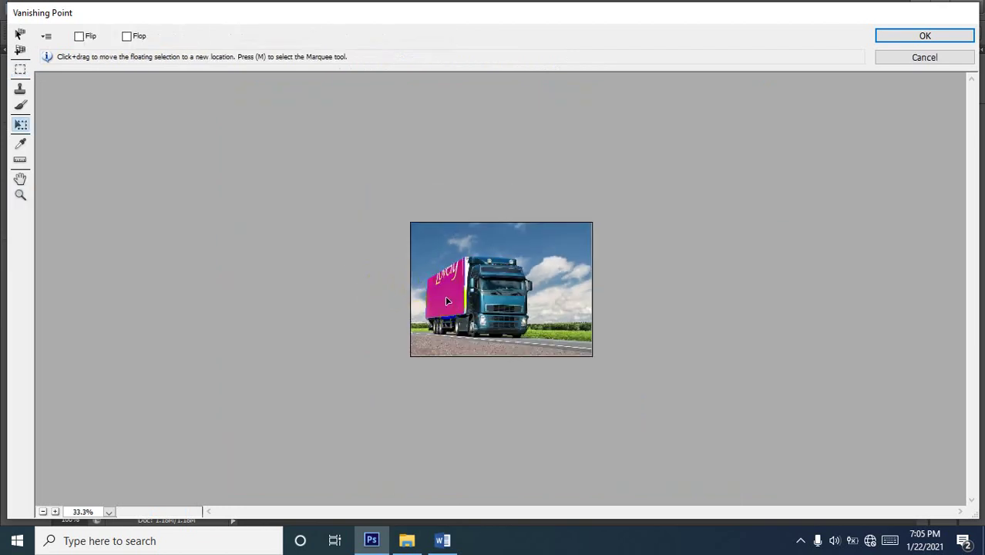
{"action": "key", "text": "z"}
{"action": "left_click", "coordinate": [451, 281]}
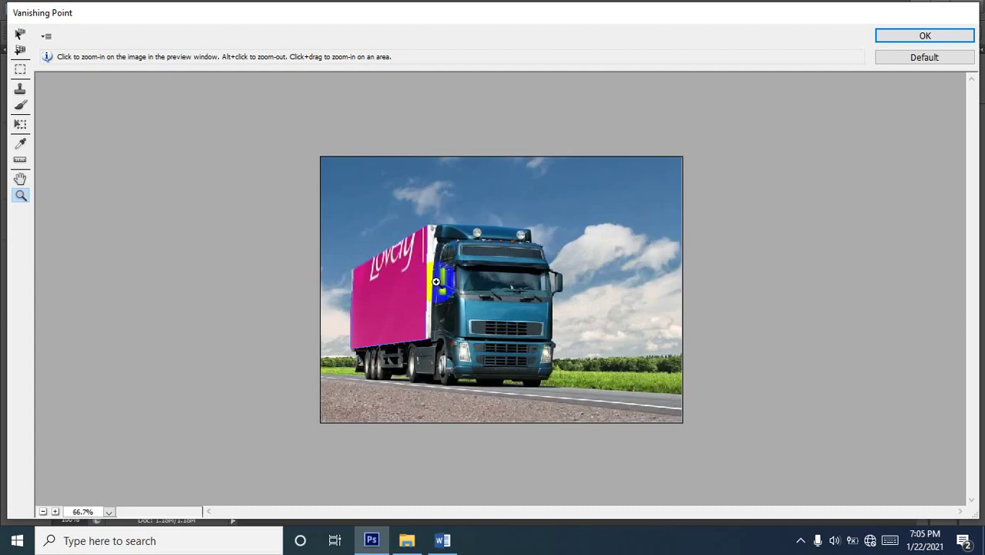
{"action": "left_click", "coordinate": [393, 263]}
{"action": "key", "text": "t"}
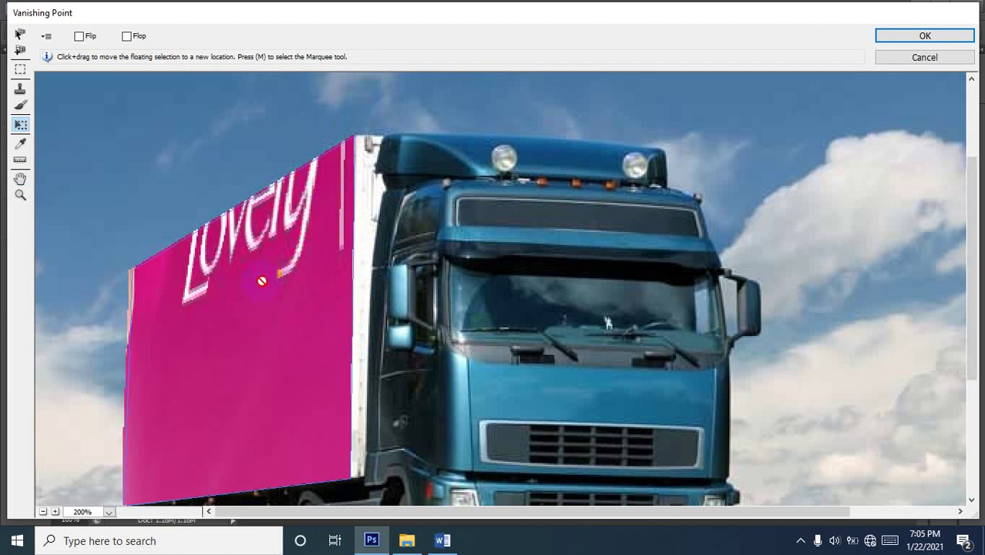
Try to reposition the oversized ad on the trailer plane with the Transform tool, and undo its placement.
{"action": "key", "text": "alt"}
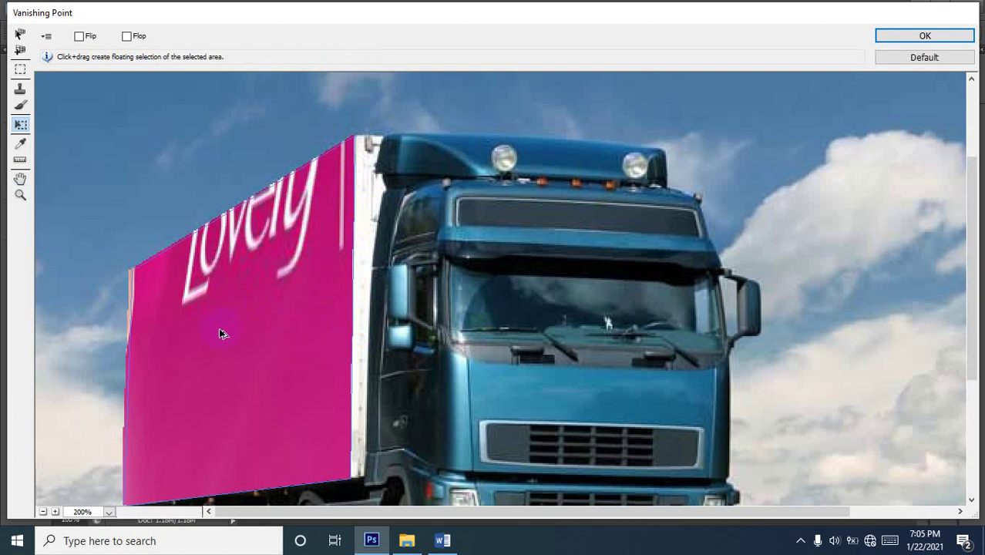
{"action": "left_click", "coordinate": [219, 330], "text": "alt"}
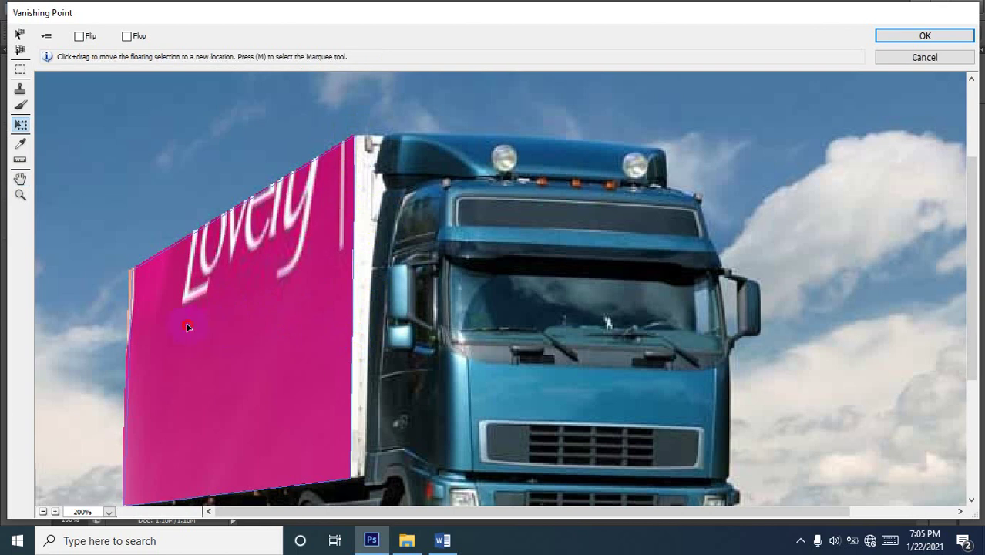
{"action": "mouse_move", "coordinate": [187, 327]}
{"action": "left_mouse_down"}
{"action": "mouse_move", "coordinate": [312, 383]}
{"action": "mouse_move", "coordinate": [283, 392]}
{"action": "left_mouse_up"}
{"action": "key", "text": "alt"}
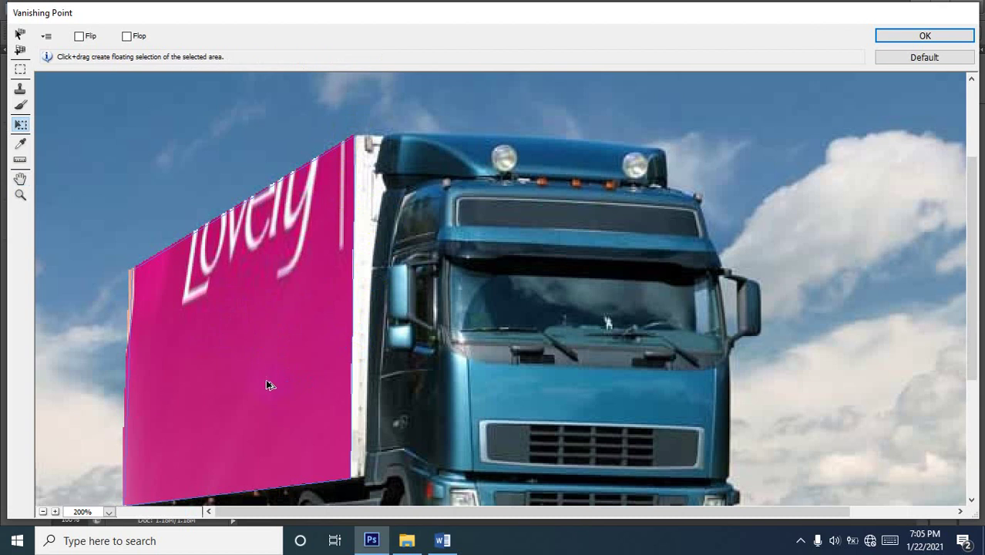
{"action": "left_click", "coordinate": [239, 343], "text": "alt"}
{"action": "key", "text": "alt"}
{"action": "key", "text": "ctrl+z"}
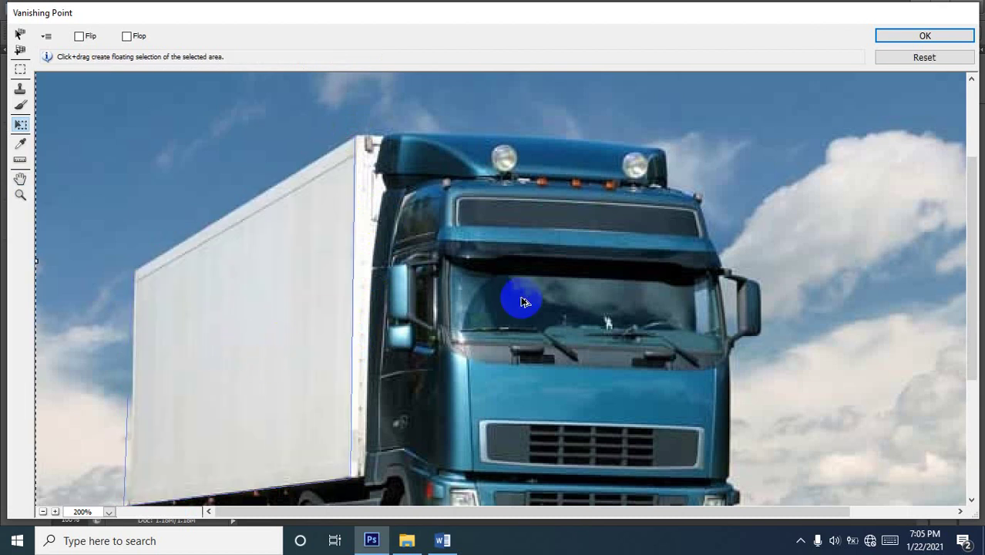
Move the whole ad onto the trailer plane with the Transform tool and scale it down to fit the trailer's side.
{"action": "key", "text": "z"}
{"action": "left_click", "coordinate": [593, 275], "text": "alt"}
{"action": "left_click", "coordinate": [620, 277], "text": "alt"}
{"action": "left_click", "coordinate": [620, 278], "text": "alt"}
{"action": "key", "text": "t"}
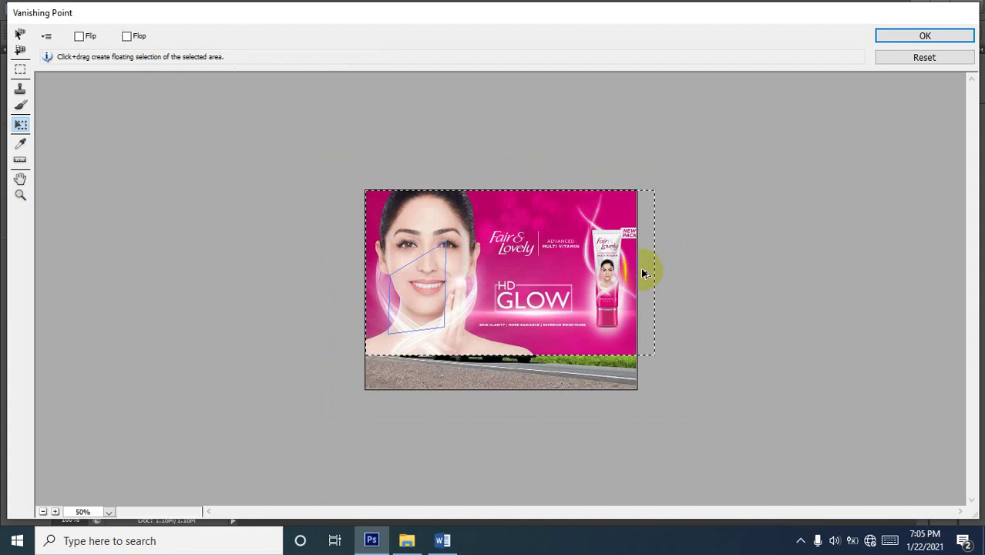
{"action": "left_click_drag", "start_coordinate": [653, 194], "coordinate": [445, 323]}
Stretch the ad's upper rear corner closer to the trailer's edge with the Transform tool, and bring the whole truck back into view.
{"action": "key", "text": "z"}
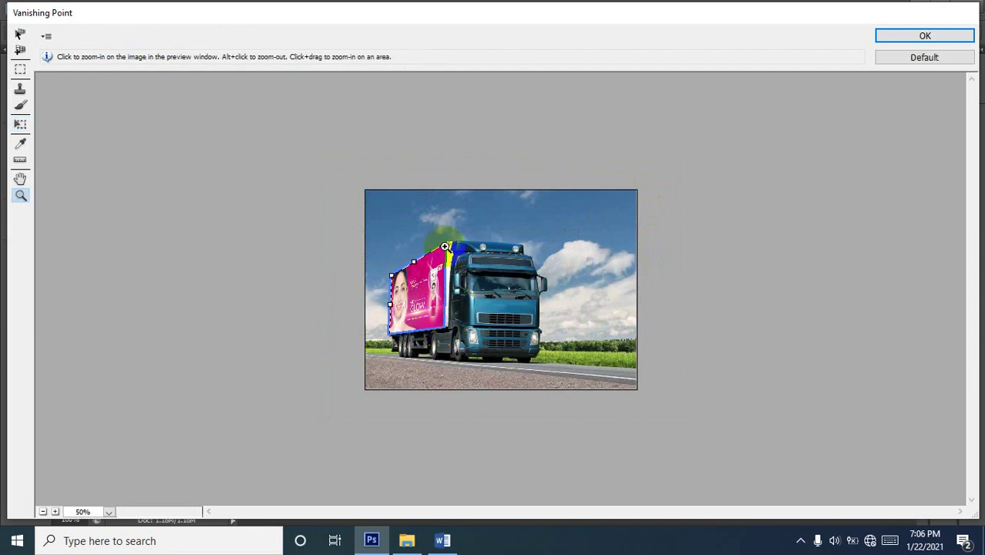
{"action": "left_click", "coordinate": [437, 225]}
{"action": "left_click", "coordinate": [357, 290]}
{"action": "left_click", "coordinate": [231, 273]}
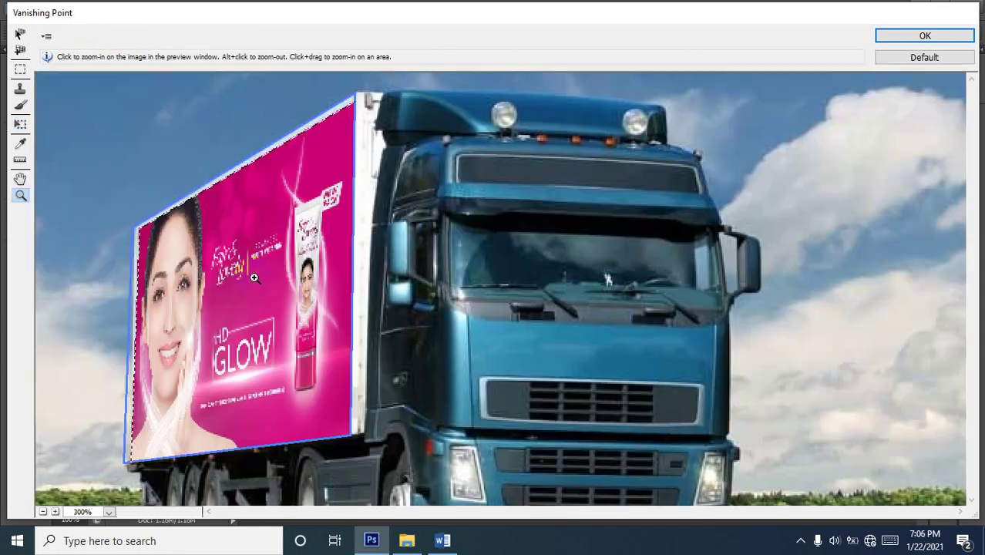
{"action": "left_click", "coordinate": [247, 276]}
{"action": "left_click", "coordinate": [227, 252]}
{"action": "key", "text": "t"}
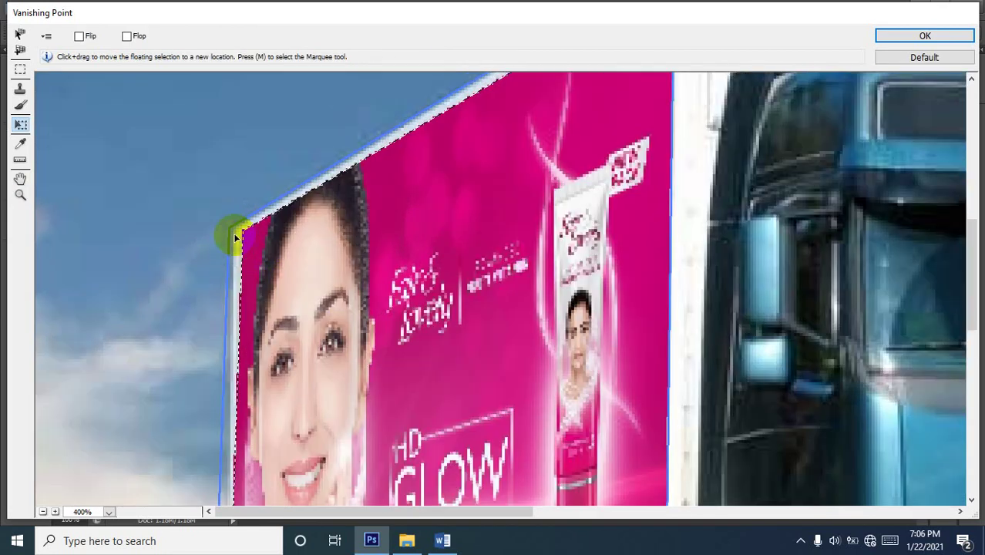
{"action": "mouse_move", "coordinate": [242, 231]}
{"action": "left_mouse_down"}
{"action": "mouse_move", "coordinate": [236, 222]}
{"action": "mouse_move", "coordinate": [246, 235]}
{"action": "mouse_move", "coordinate": [239, 231]}
{"action": "left_mouse_up"}
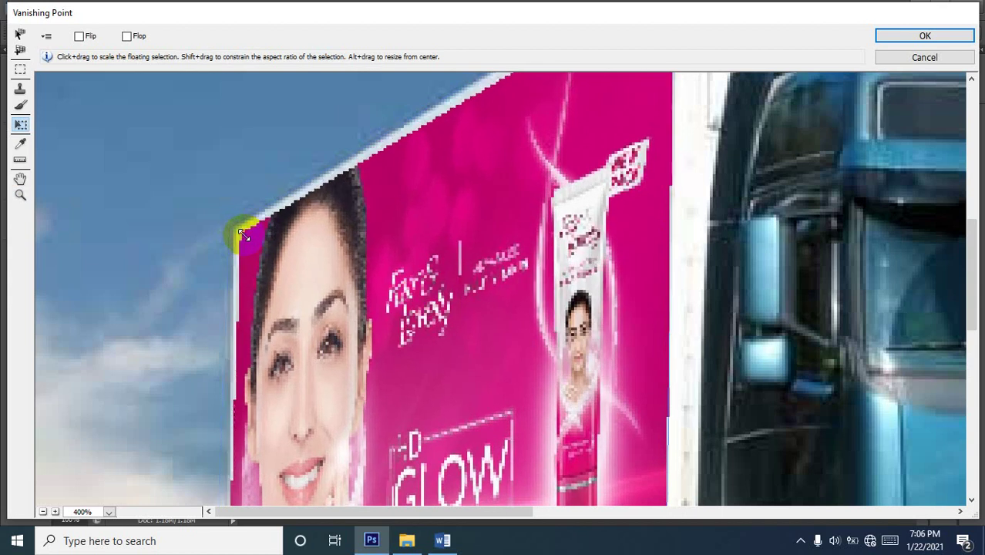
{"action": "key", "text": "z"}
{"action": "left_click", "coordinate": [531, 367], "text": "alt"}
{"action": "left_click", "coordinate": [502, 346], "text": "alt"}
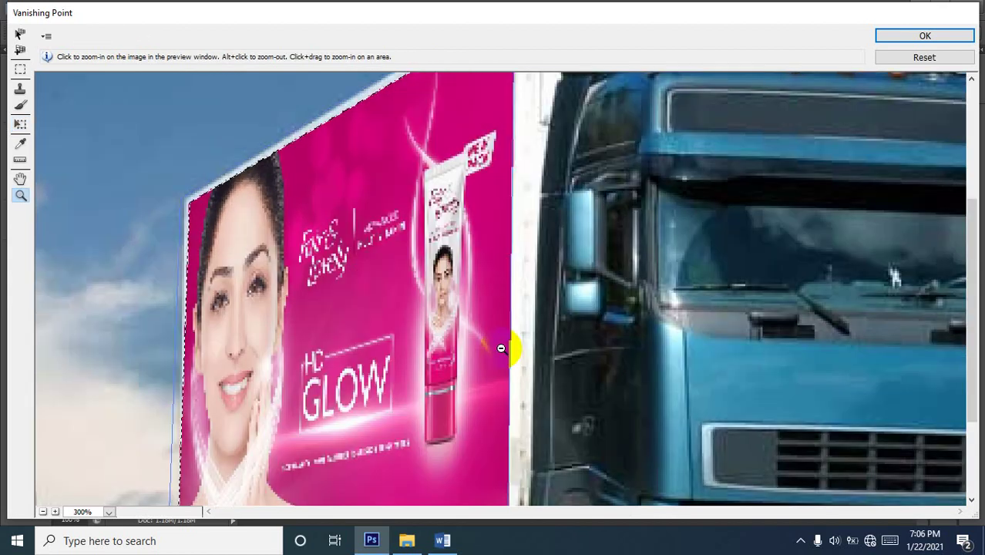
{"action": "left_click", "coordinate": [510, 347], "text": "alt"}
{"action": "left_click", "coordinate": [420, 353], "text": "alt"}
{"action": "key", "text": "t"}
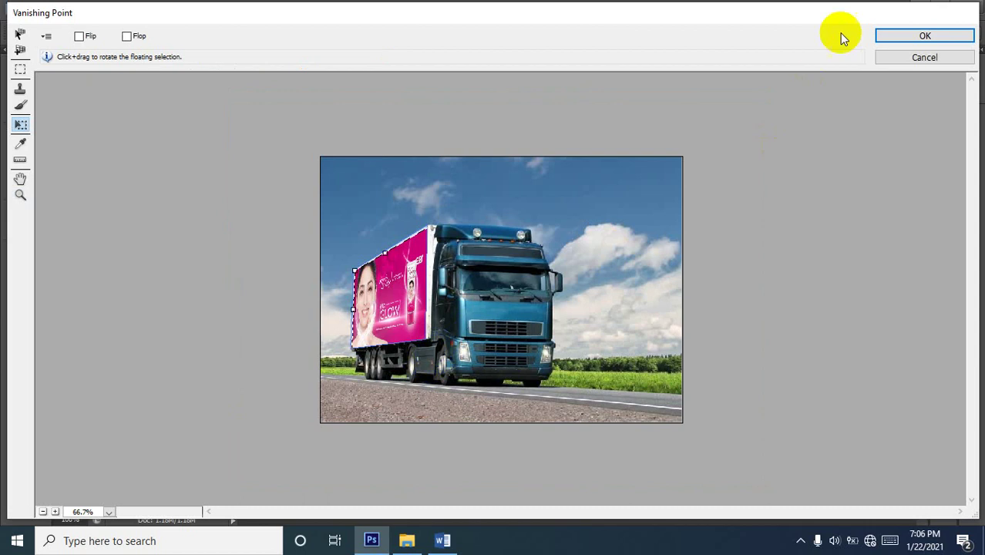
Apply the Vanishing Point filter to 22.jpg and inspect the finished ad on the trailer's side up close.
{"action": "left_click", "coordinate": [925, 36]}
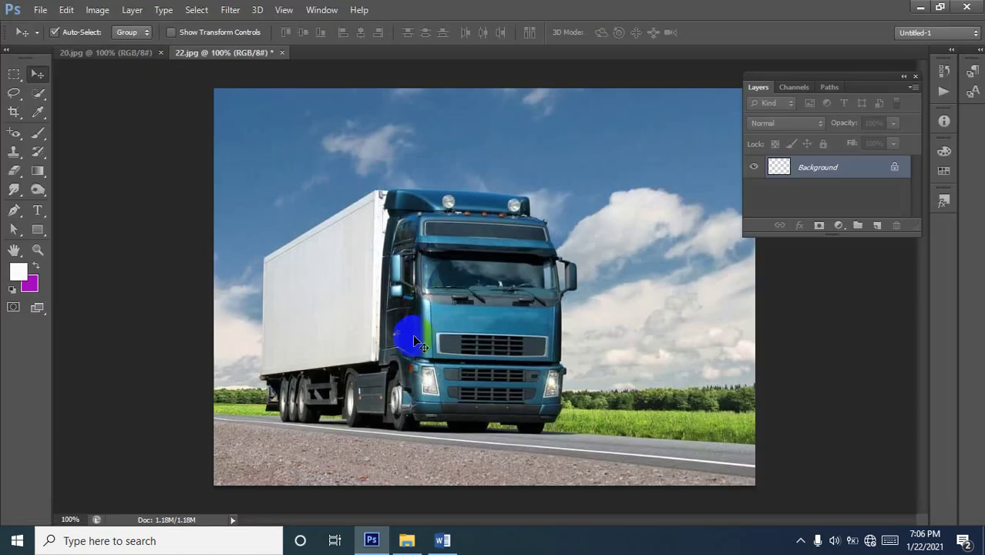
{"action": "left_click", "coordinate": [321, 270]}
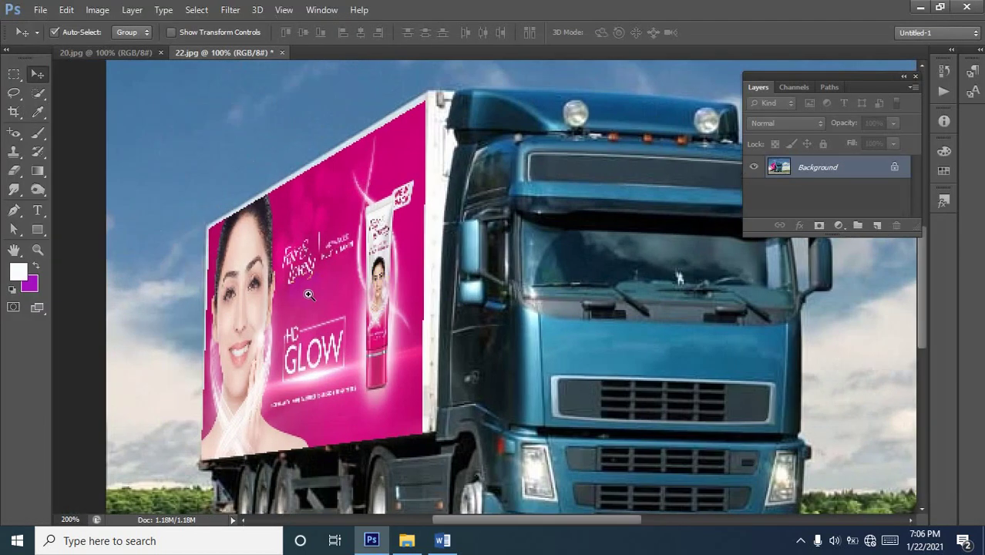
{"action": "left_click", "coordinate": [321, 267]}
{"action": "left_click_drag", "start_coordinate": [287, 222], "coordinate": [526, 223]}
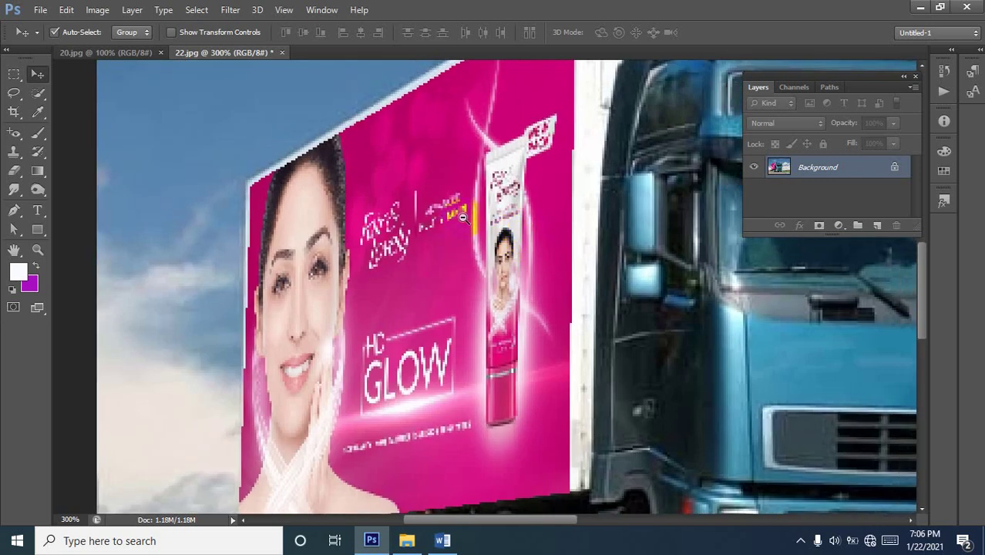
{"action": "left_click", "coordinate": [483, 218], "text": "alt"}
{"action": "left_click", "coordinate": [505, 285], "text": "alt"}
{"action": "left_click", "coordinate": [505, 284], "text": "alt"}
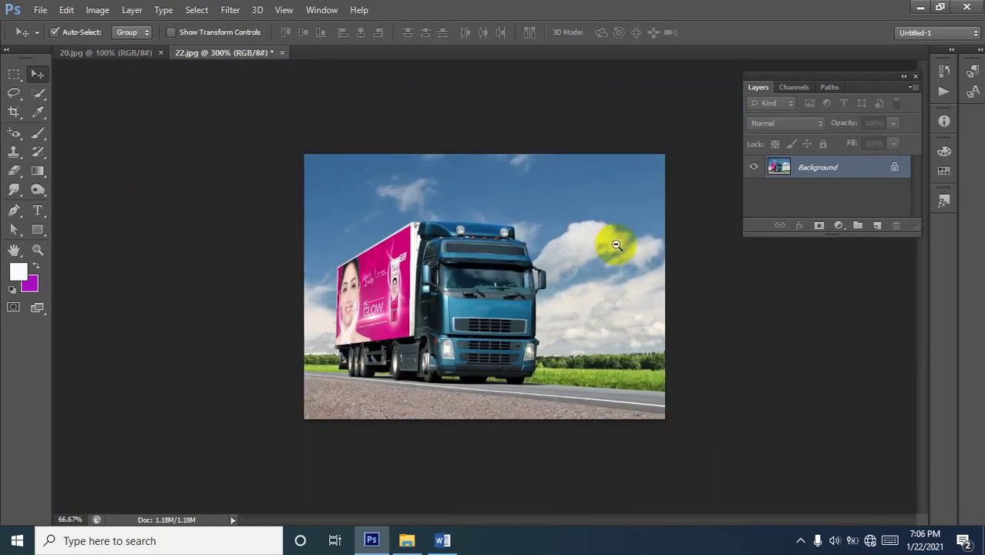
Close the truck image 22.jpg and the ad image 20.jpg.
{"action": "left_click", "coordinate": [286, 53]}
{"action": "left_click", "coordinate": [491, 219]}
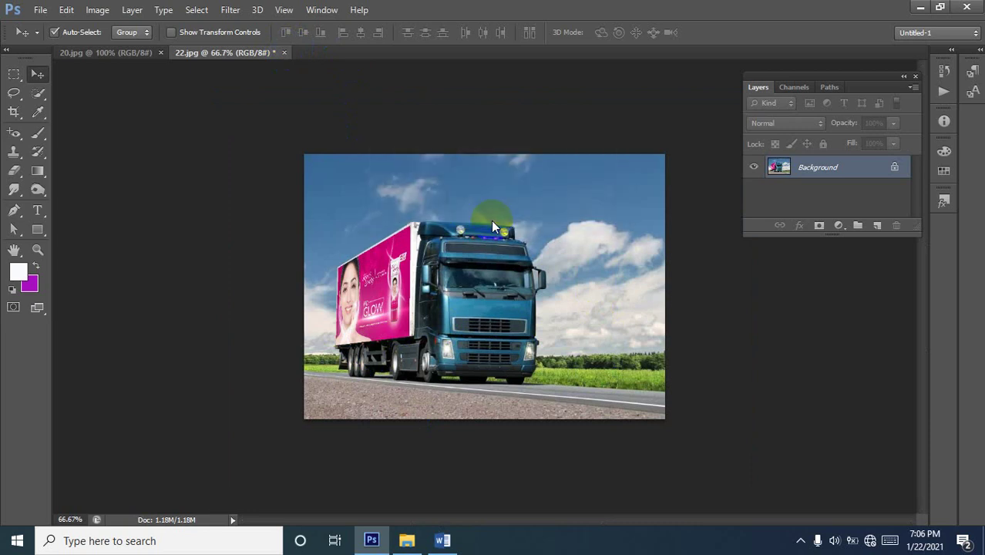
{"action": "left_click", "coordinate": [161, 52]}
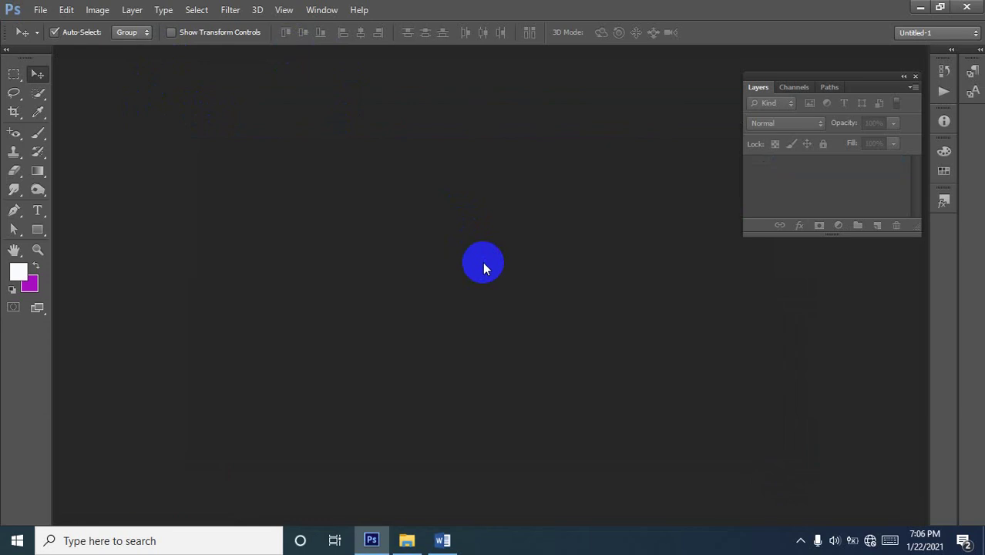
Open the billboard photo 18 from the pic folder.
{"action": "double_click", "coordinate": [483, 266]}
{"action": "scroll", "coordinate": [587, 251], "scroll_direction": "down", "scroll_amount": 5}
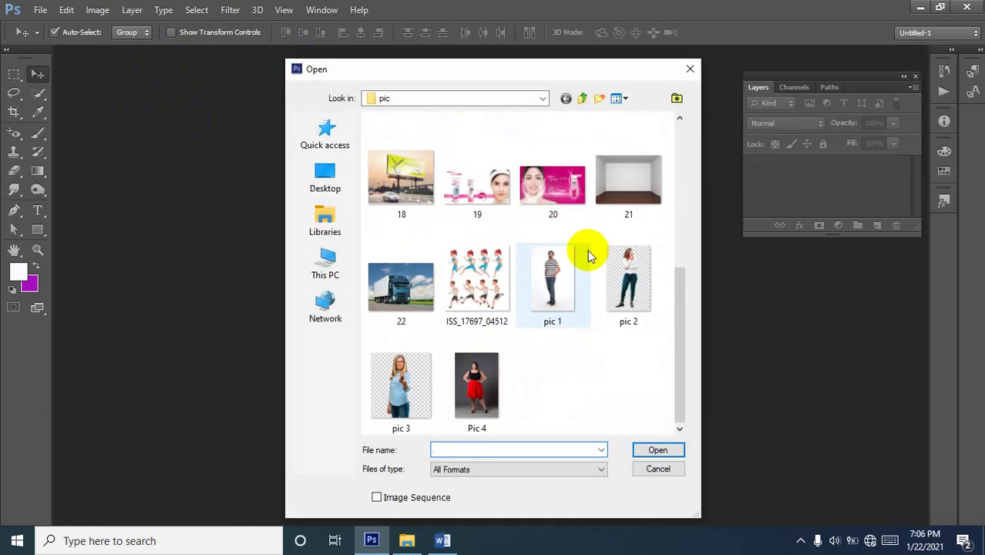
{"action": "left_click", "coordinate": [401, 179]}
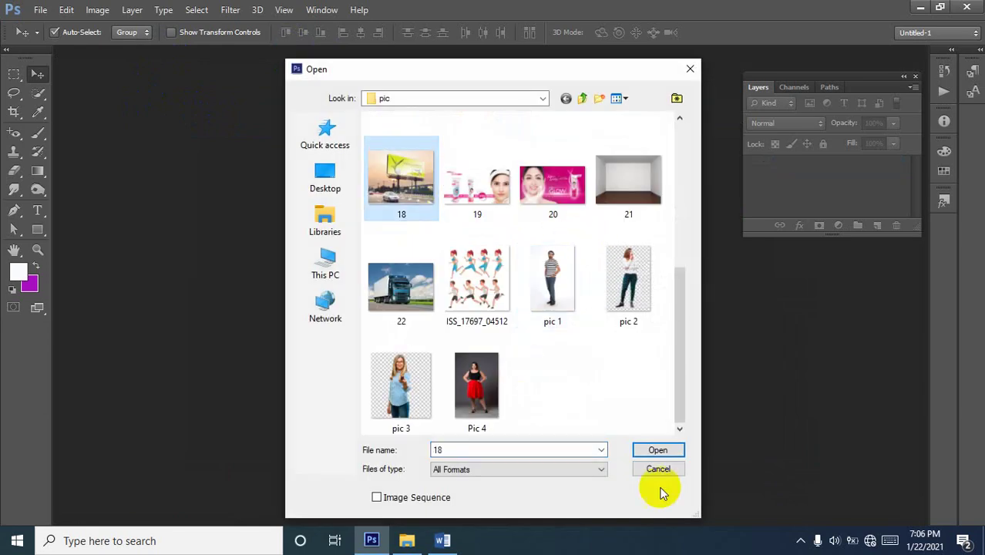
{"action": "left_click", "coordinate": [671, 450]}
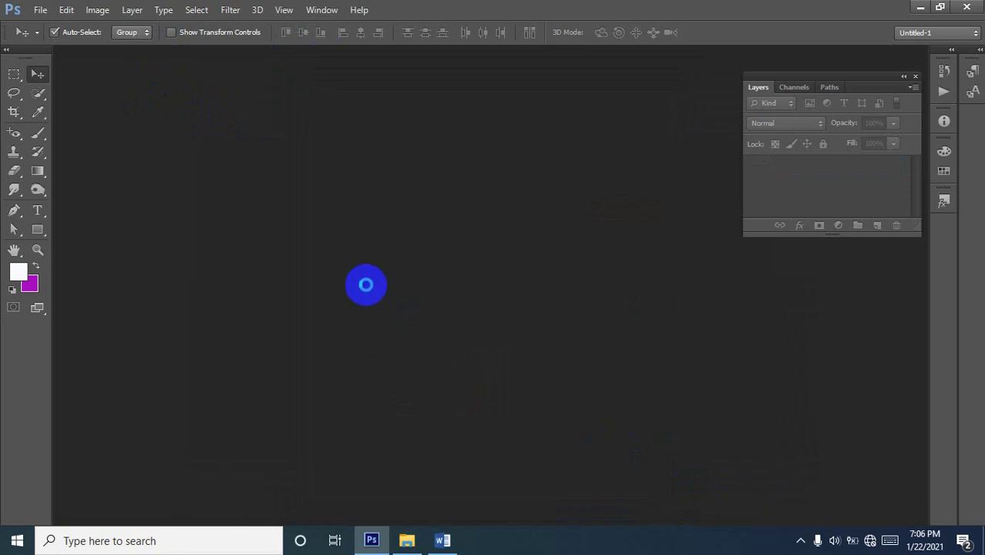
Inspect the billboard in 18.jpg up close and start the Vanishing Point filter on the photo.
{"action": "left_click", "coordinate": [518, 188], "text": "ctrl"}
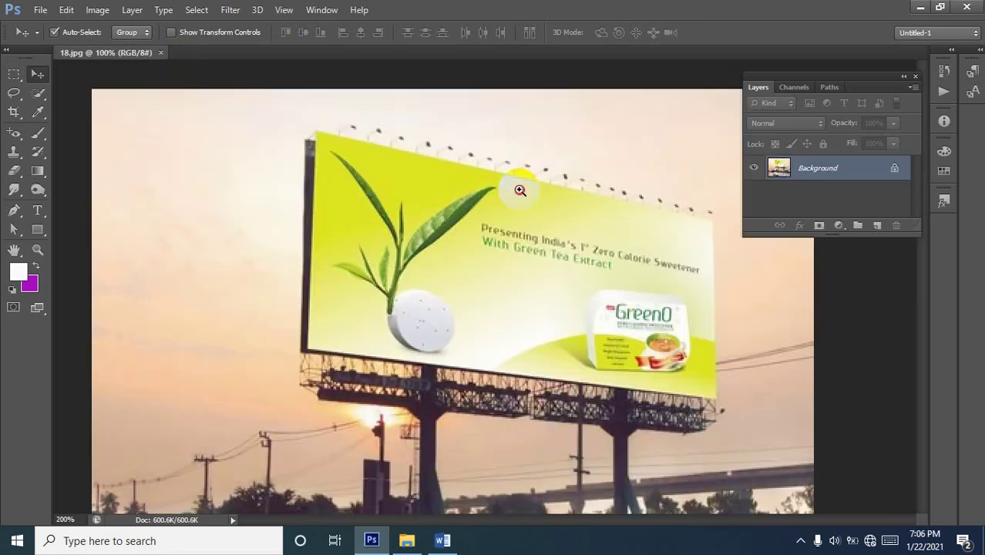
{"action": "left_click", "coordinate": [520, 190], "text": "ctrl"}
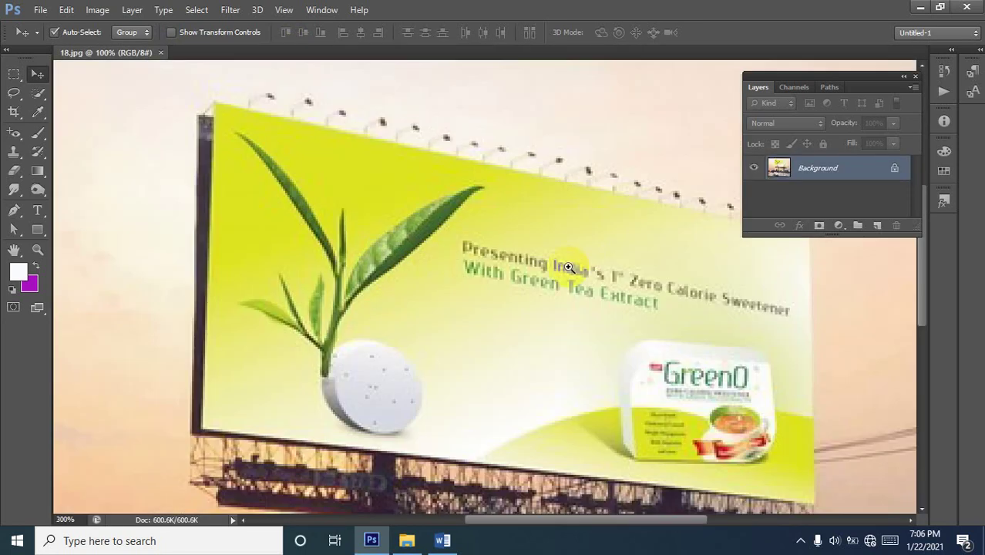
{"action": "left_click", "coordinate": [661, 294], "text": "alt"}
{"action": "left_click", "coordinate": [601, 286], "text": "alt"}
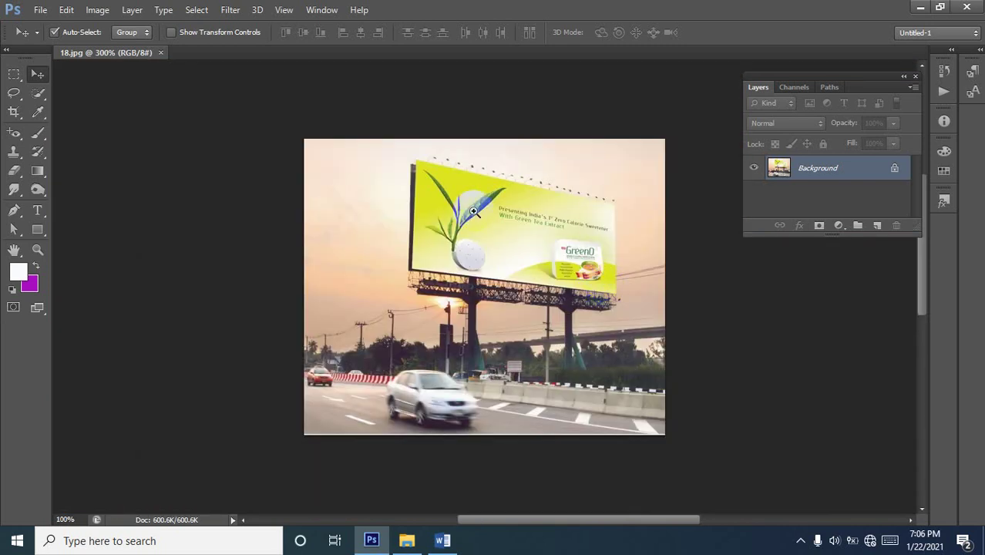
{"action": "left_click", "coordinate": [617, 239]}
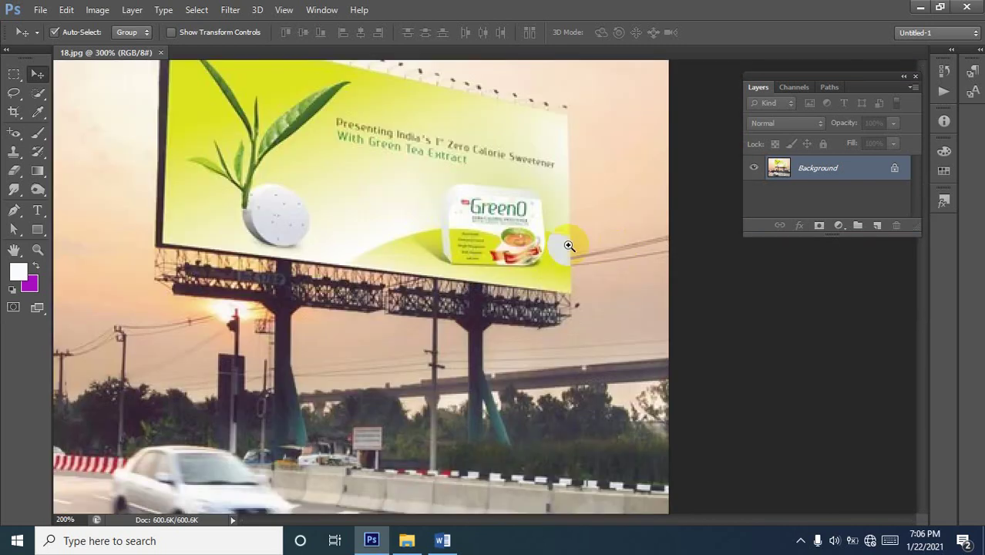
{"action": "left_click", "coordinate": [323, 150]}
{"action": "left_click_drag", "start_coordinate": [365, 94], "coordinate": [525, 283]}
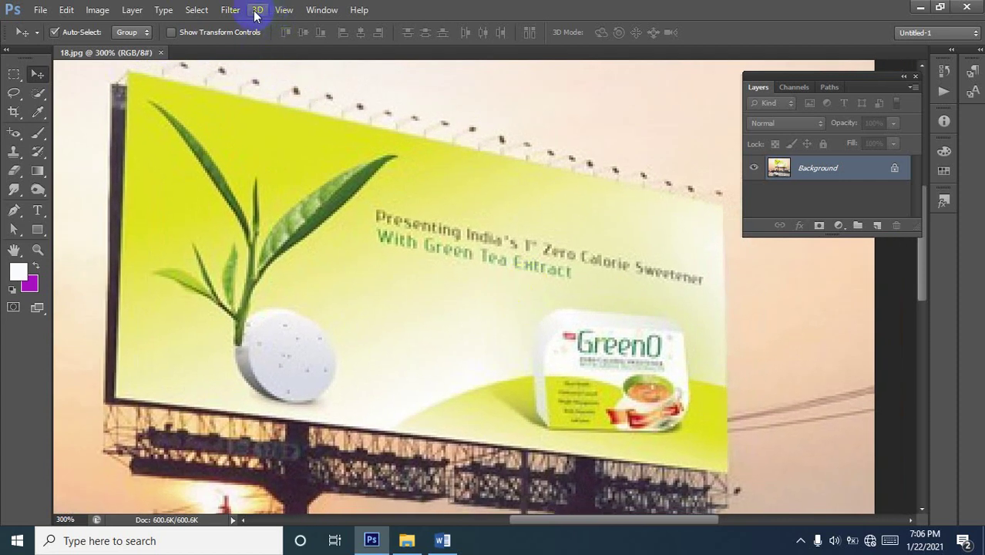
{"action": "left_click", "coordinate": [230, 10]}
{"action": "left_click", "coordinate": [297, 136]}
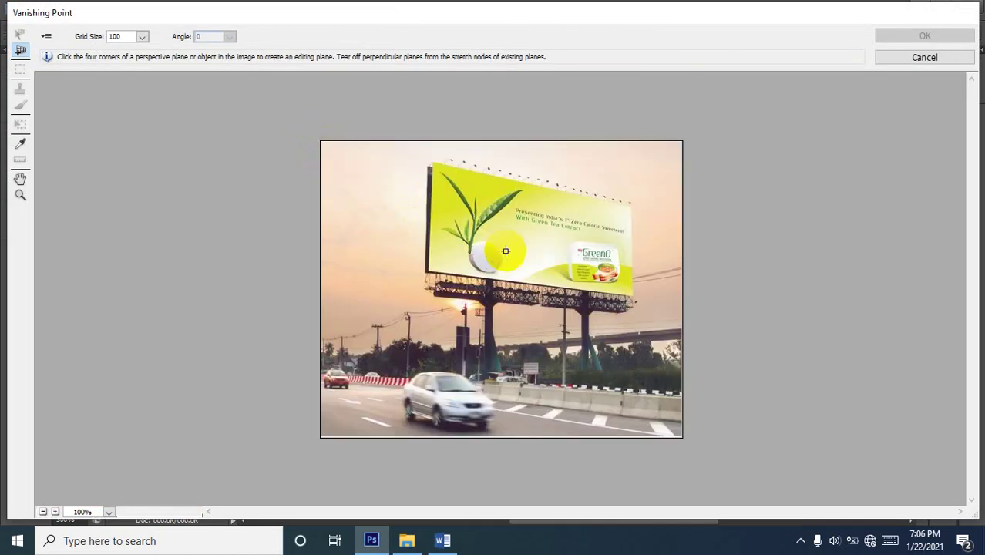
Begin a perspective plane by placing its first two corners at both ends of the billboard's upper edge.
{"action": "key", "text": "z"}
{"action": "left_click", "coordinate": [465, 162]}
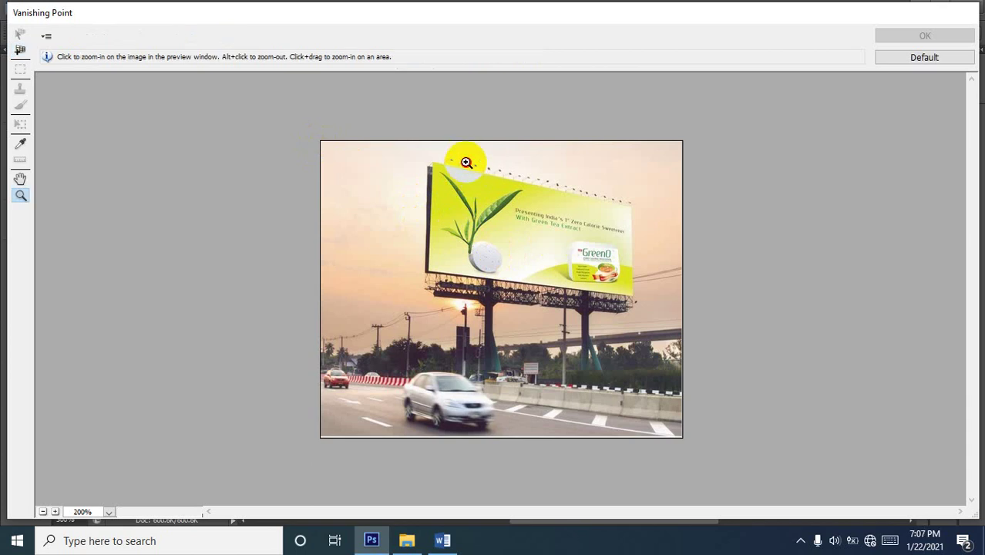
{"action": "left_click", "coordinate": [465, 162]}
{"action": "left_click", "coordinate": [479, 158]}
{"action": "left_click", "coordinate": [559, 148]}
{"action": "key", "text": "space"}
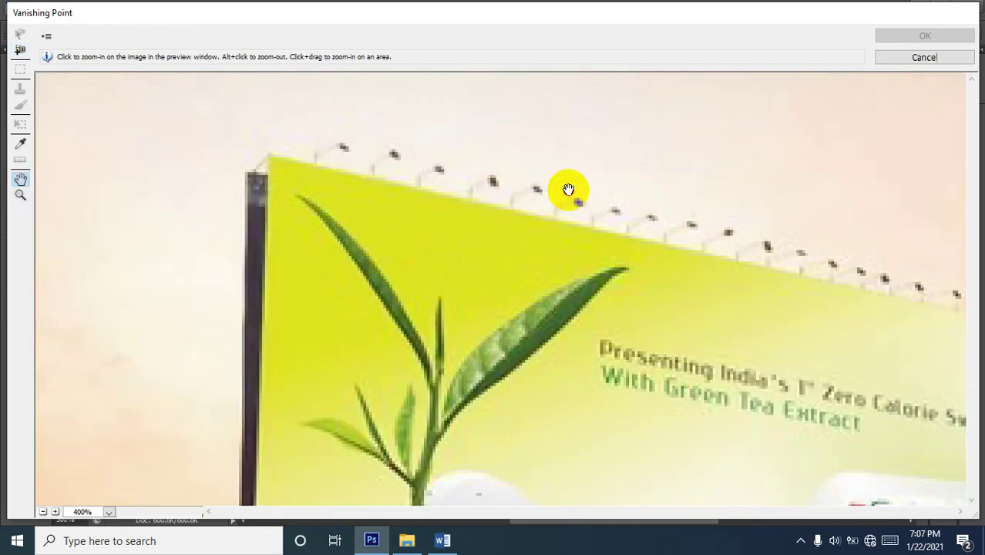
{"action": "left_click_drag", "start_coordinate": [568, 189], "coordinate": [468, 213]}
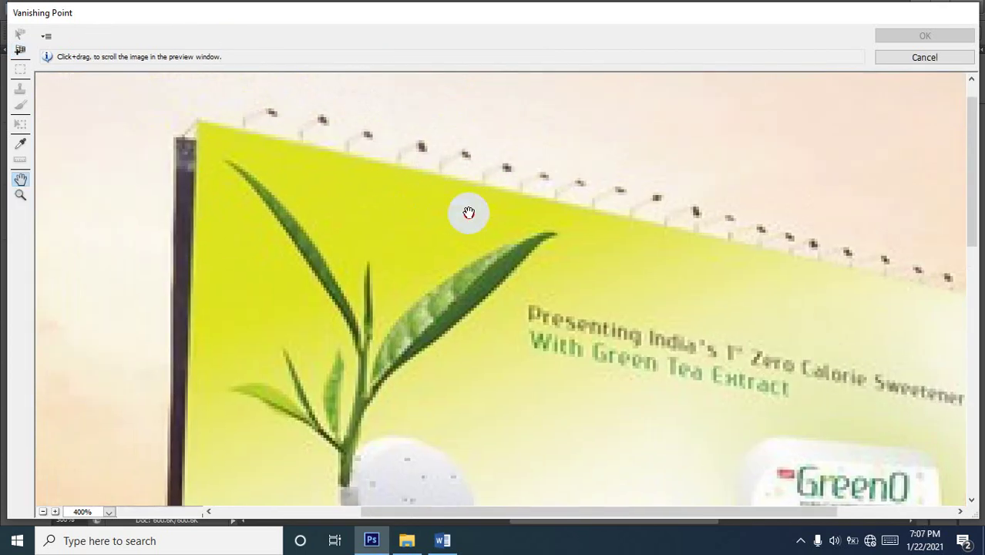
{"action": "key", "text": "c"}
{"action": "left_click", "coordinate": [206, 120]}
{"action": "key", "text": "space"}
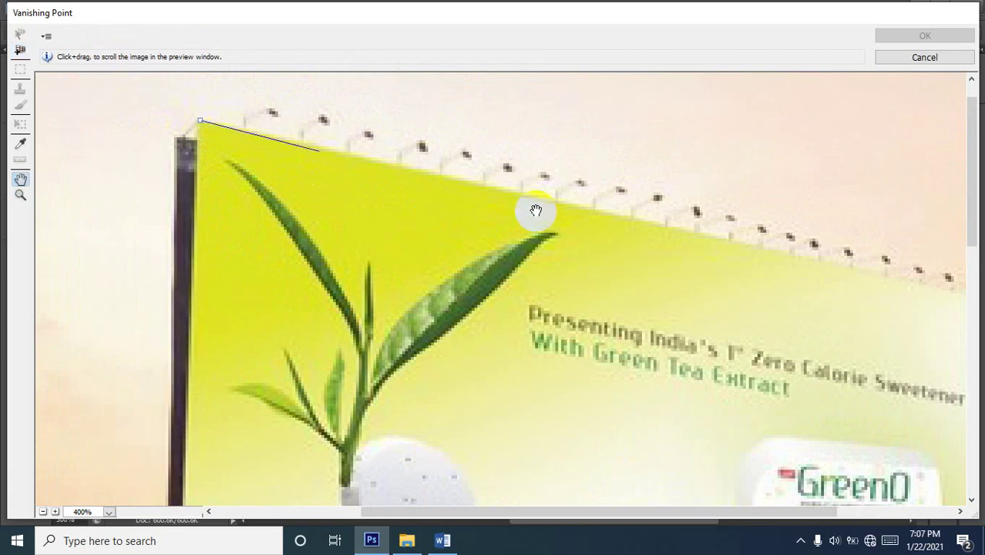
{"action": "left_click_drag", "start_coordinate": [534, 209], "coordinate": [308, 159]}
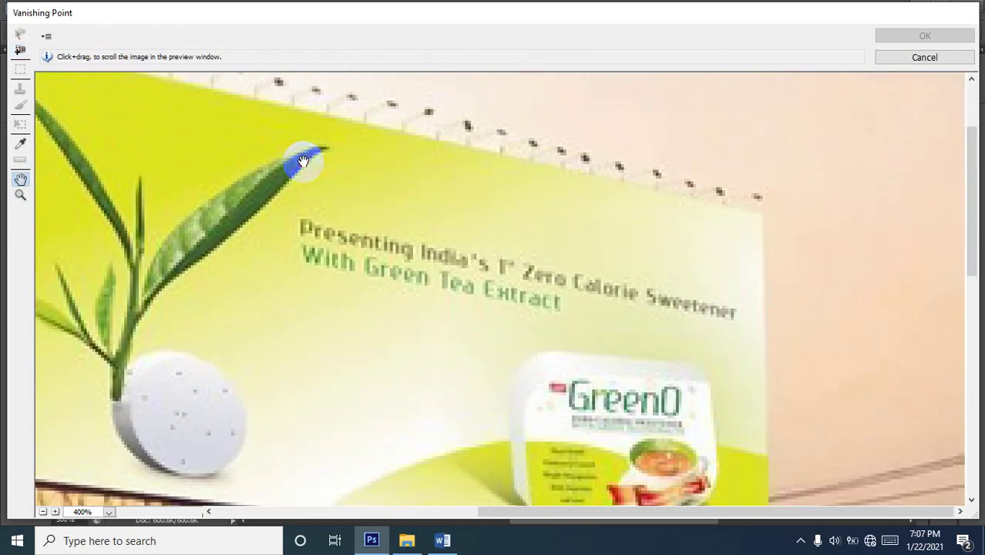
{"action": "left_click", "coordinate": [762, 214]}
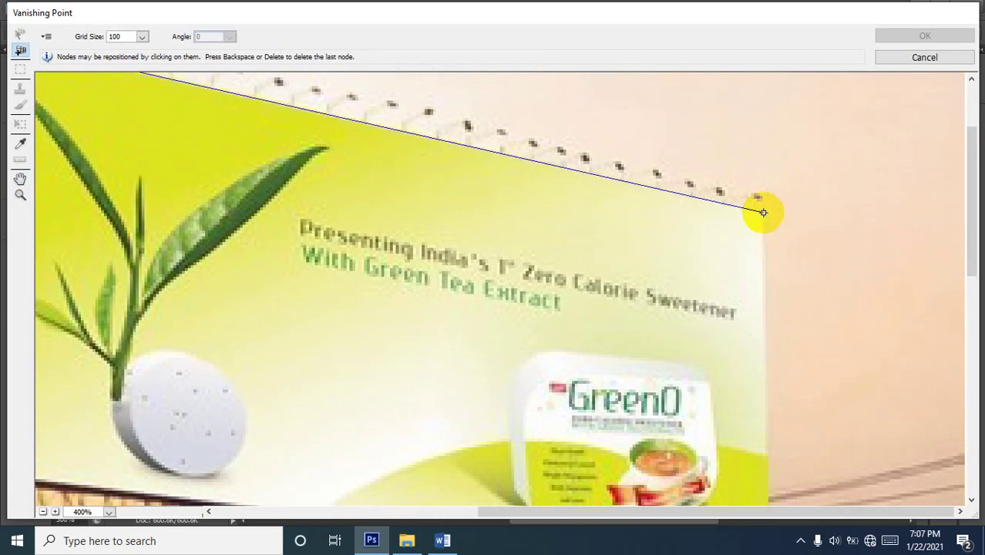
Complete the perspective plane by placing its remaining two corners at both ends of the billboard's lower edge.
{"action": "key", "text": "space"}
{"action": "left_click_drag", "start_coordinate": [755, 404], "coordinate": [719, 161]}
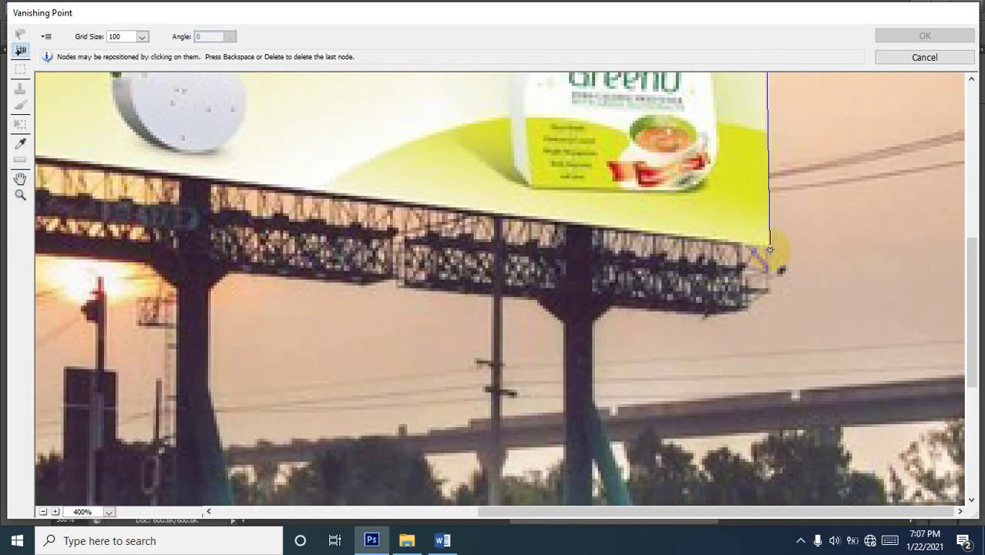
{"action": "left_click", "coordinate": [767, 245]}
{"action": "key", "text": "space"}
{"action": "left_click_drag", "start_coordinate": [385, 240], "coordinate": [928, 299]}
{"action": "left_click", "coordinate": [470, 221]}
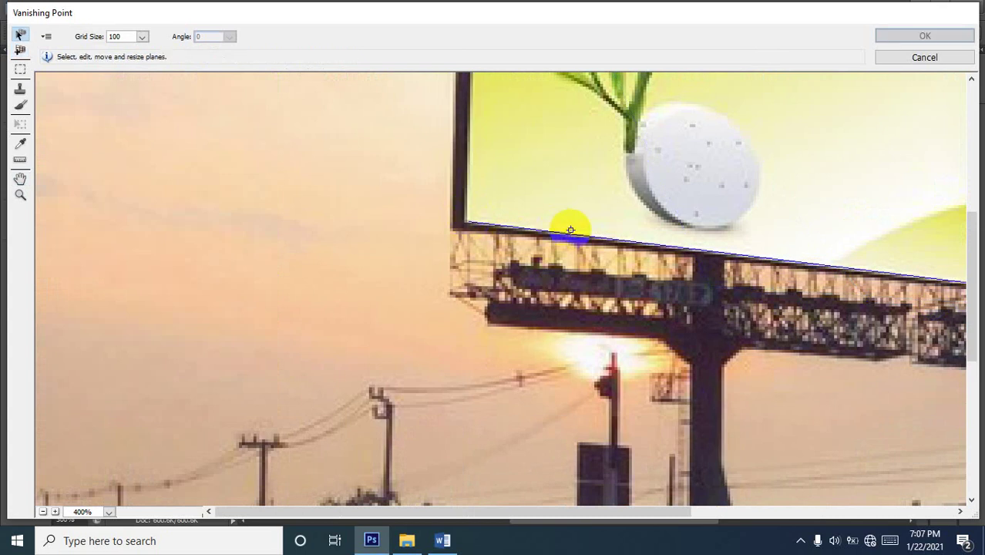
Bring the whole billboard plane into view and paste the copied Fair & Lovely ad into the filter.
{"action": "key", "text": "alt+z"}
{"action": "left_click", "coordinate": [579, 144], "text": "alt"}
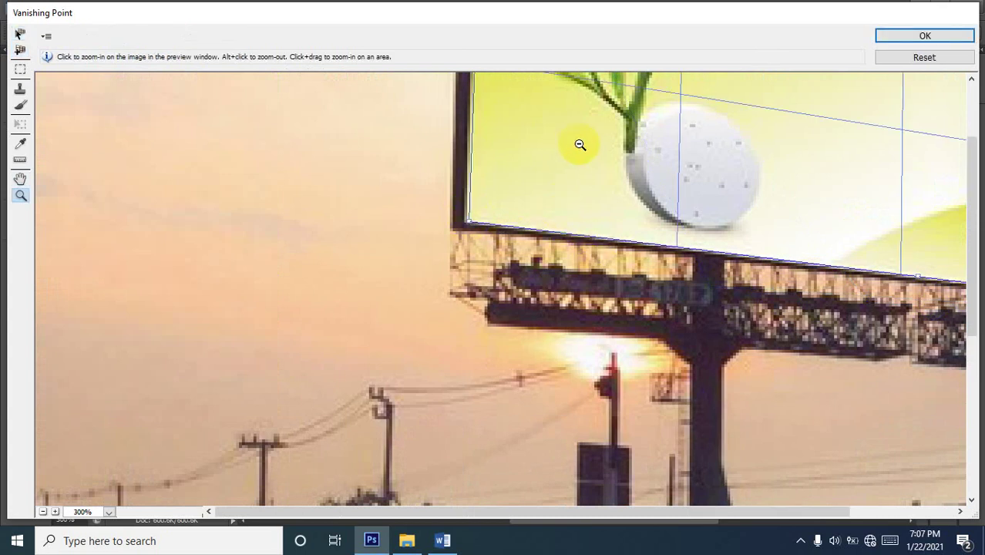
{"action": "left_click", "coordinate": [580, 145], "text": "alt"}
{"action": "left_click", "coordinate": [578, 154], "text": "alt"}
{"action": "key", "text": "v"}
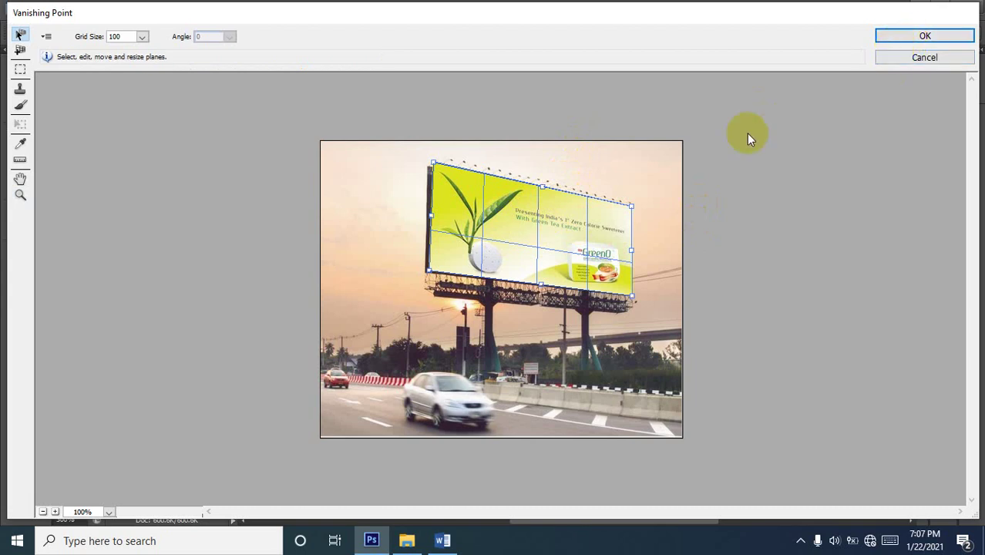
{"action": "key", "text": "alt"}
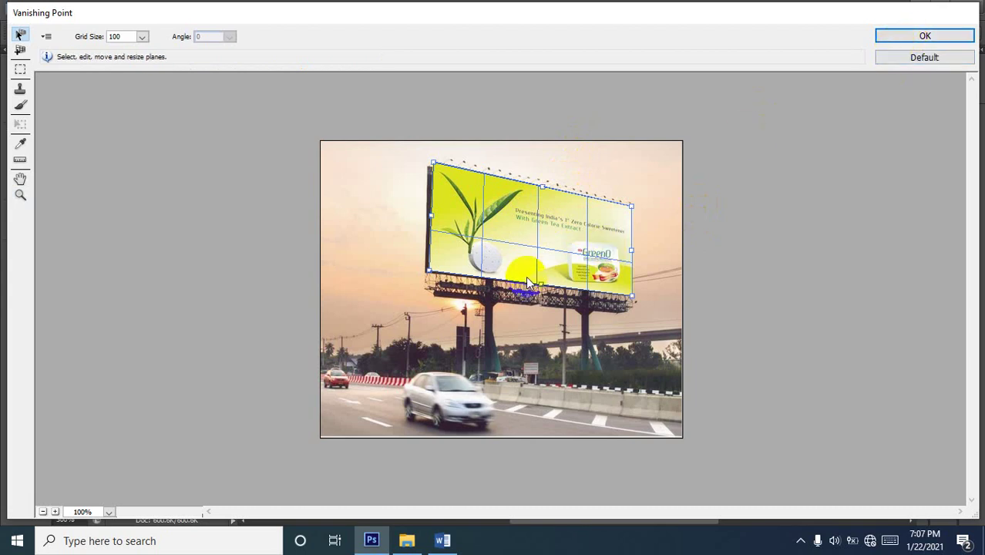
{"action": "key", "text": "ctrl+v"}
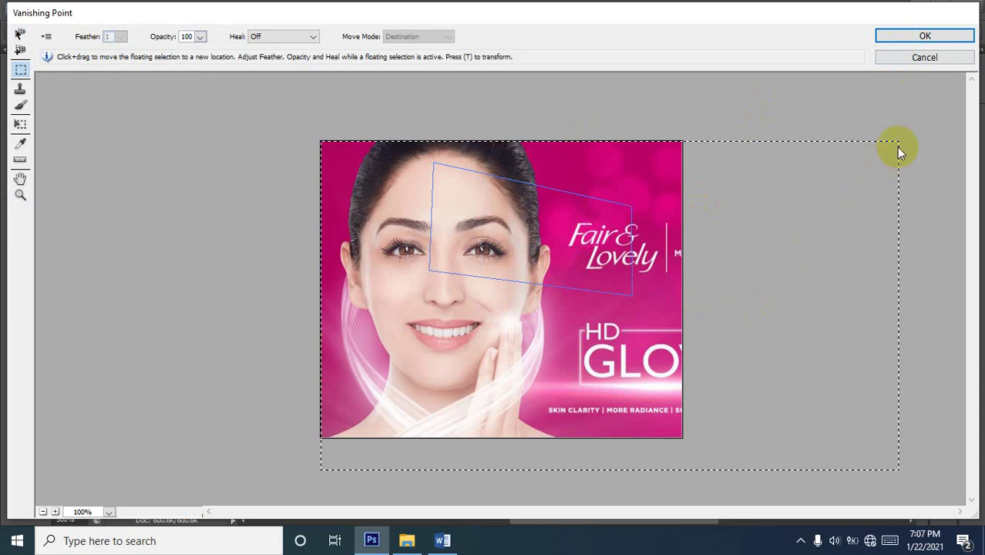
Move the pasted ad onto the billboard plane and slide it down until its upper corner is within reach.
{"action": "left_click_drag", "start_coordinate": [558, 265], "coordinate": [653, 394]}
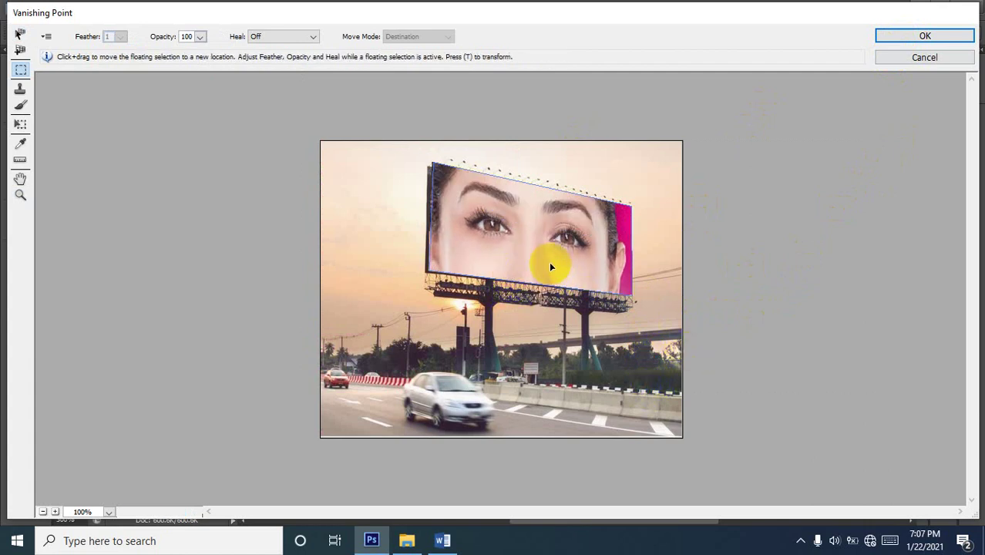
{"action": "left_click_drag", "start_coordinate": [549, 261], "coordinate": [534, 469]}
{"action": "left_click", "coordinate": [426, 360]}
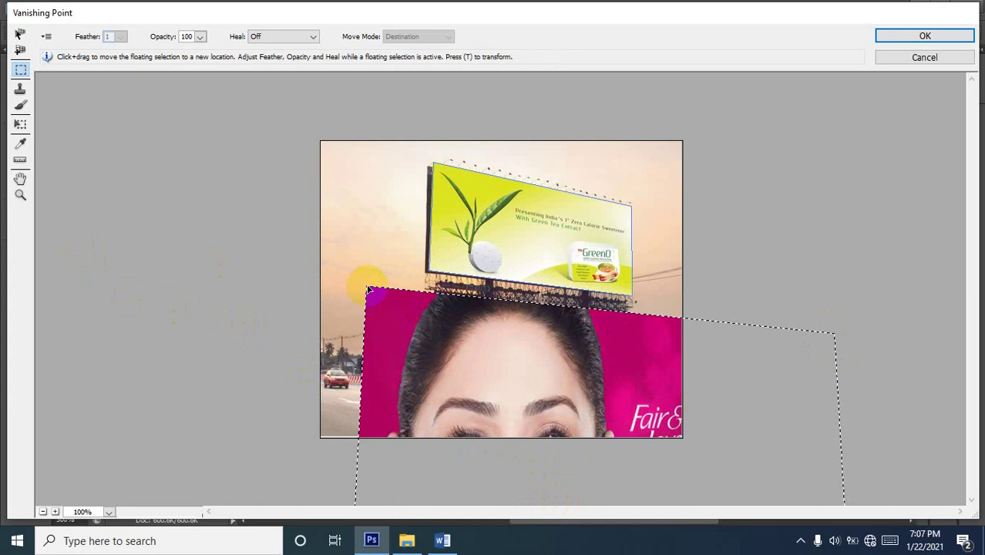
{"action": "mouse_move", "coordinate": [377, 299]}
{"action": "left_mouse_down"}
{"action": "mouse_move", "coordinate": [392, 312]}
{"action": "mouse_move", "coordinate": [352, 103]}
{"action": "mouse_move", "coordinate": [374, 318]}
{"action": "left_mouse_up"}
Scale the oversized ad down from its corner with the Transform tool and move it back up beneath the billboard.
{"action": "key", "text": "t"}
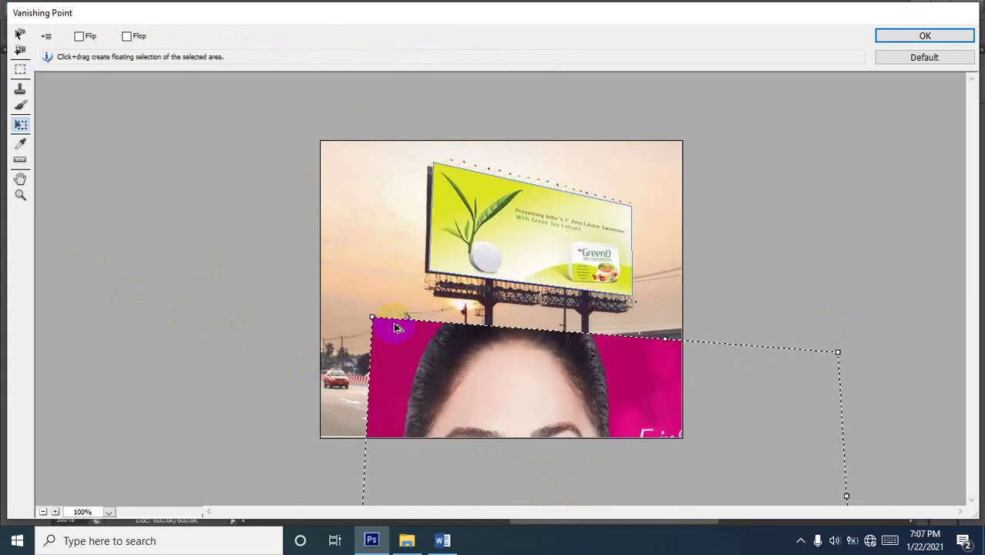
{"action": "left_click_drag", "start_coordinate": [373, 316], "coordinate": [583, 423]}
{"action": "left_click_drag", "start_coordinate": [663, 455], "coordinate": [567, 424]}
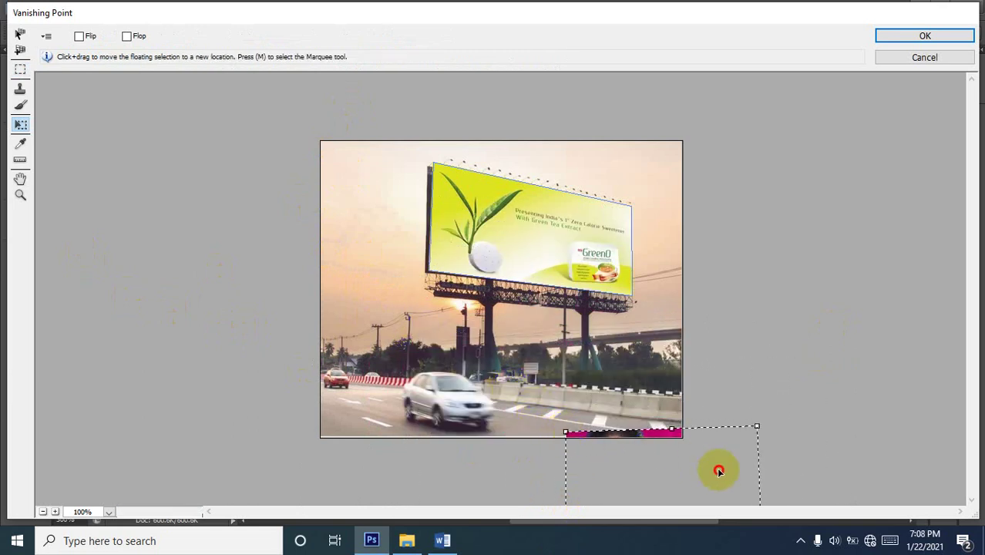
{"action": "left_click_drag", "start_coordinate": [716, 469], "coordinate": [579, 349]}
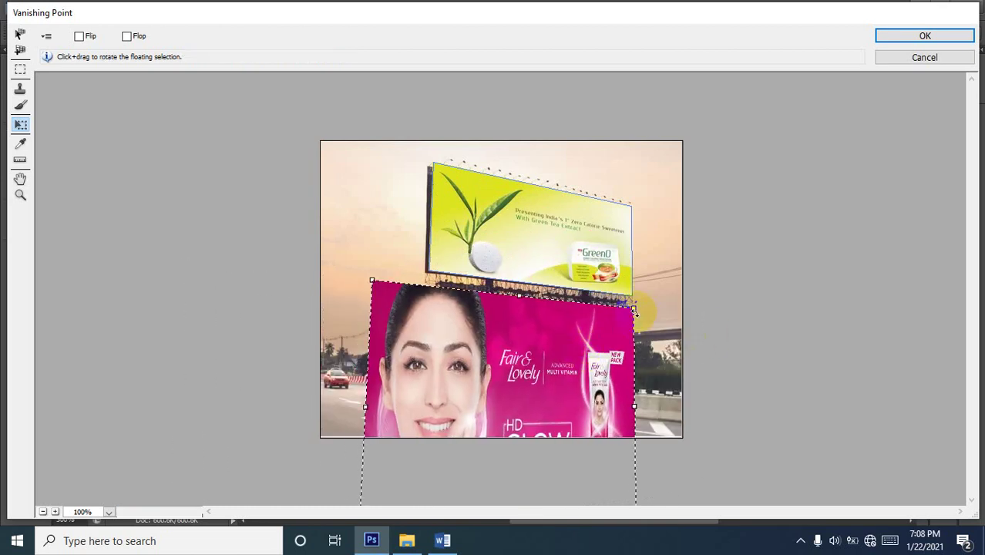
Align the ad with the billboard's upper-left corner, scale it to fill the whole plane, and apply the filter.
{"action": "left_click_drag", "start_coordinate": [637, 303], "coordinate": [565, 201]}
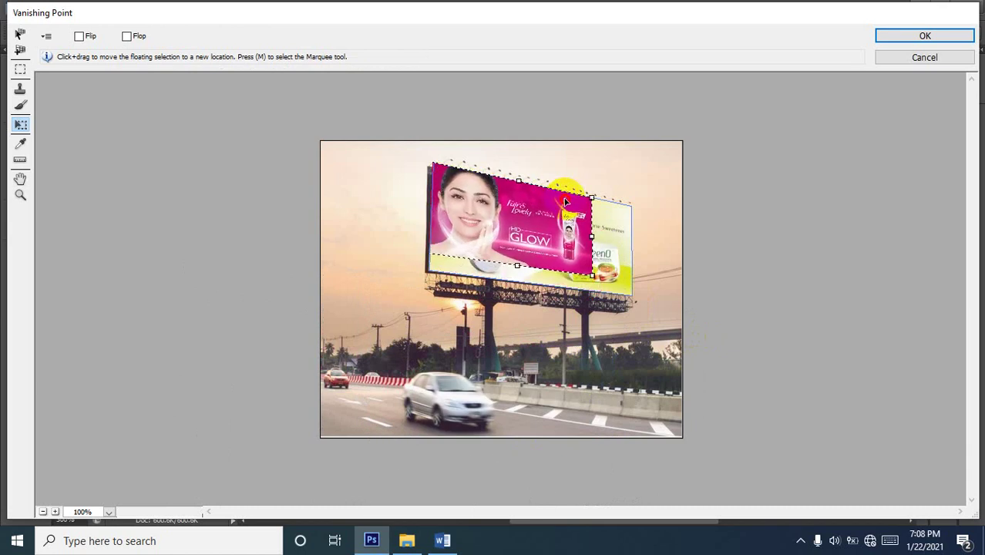
{"action": "left_click_drag", "start_coordinate": [593, 274], "coordinate": [634, 297]}
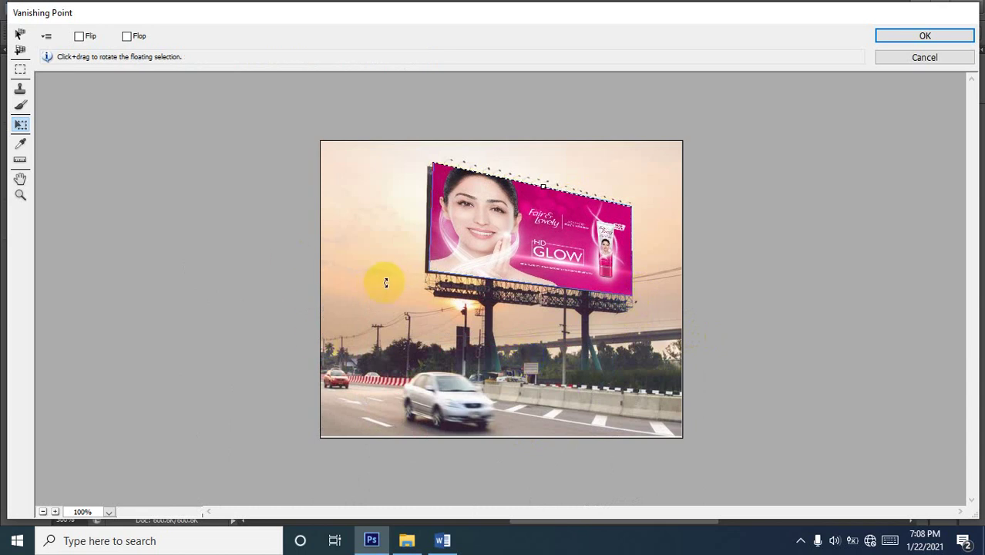
{"action": "key", "text": "Return"}
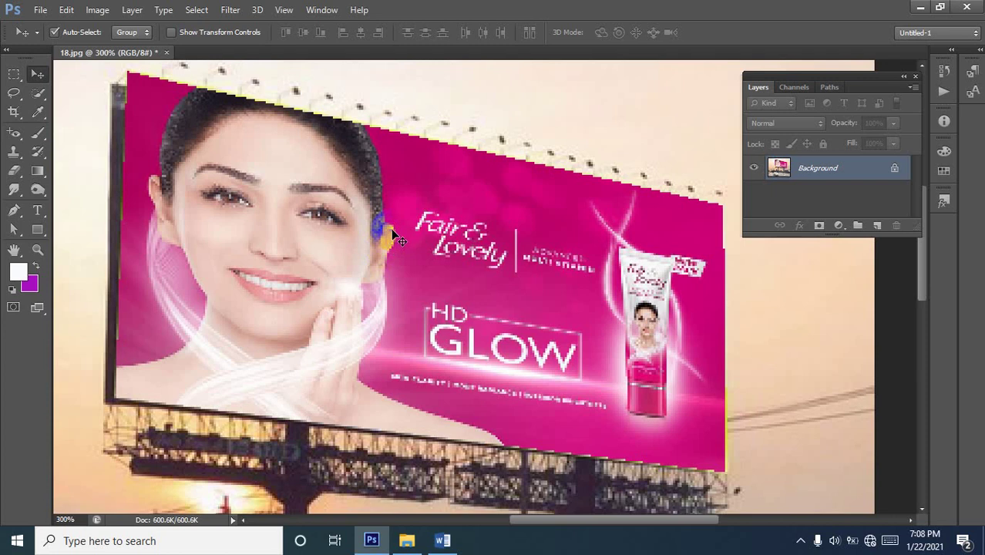
Zoom out to check the finished billboard in 18.jpg, and close the document without saving the changes.
{"action": "scroll", "coordinate": [391, 230], "scroll_direction": "down", "scroll_amount": 3}
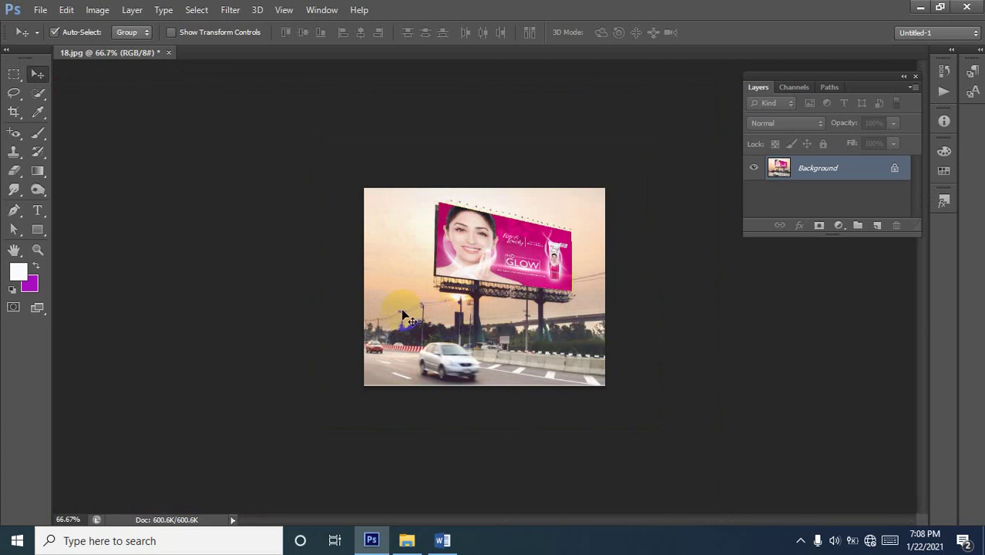
{"action": "left_click", "coordinate": [167, 53]}
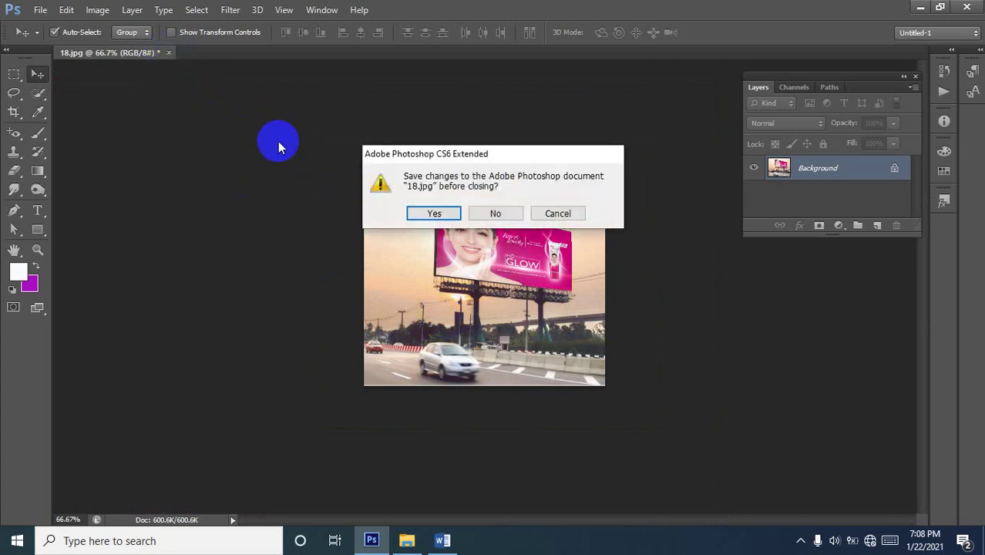
{"action": "left_click", "coordinate": [513, 217]}
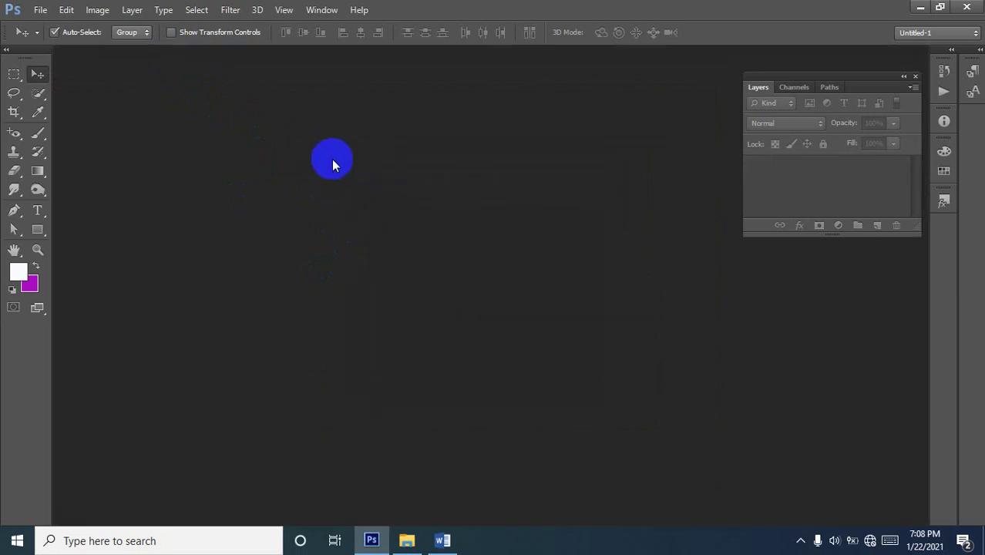
{"action": "double_click", "coordinate": [380, 215]}
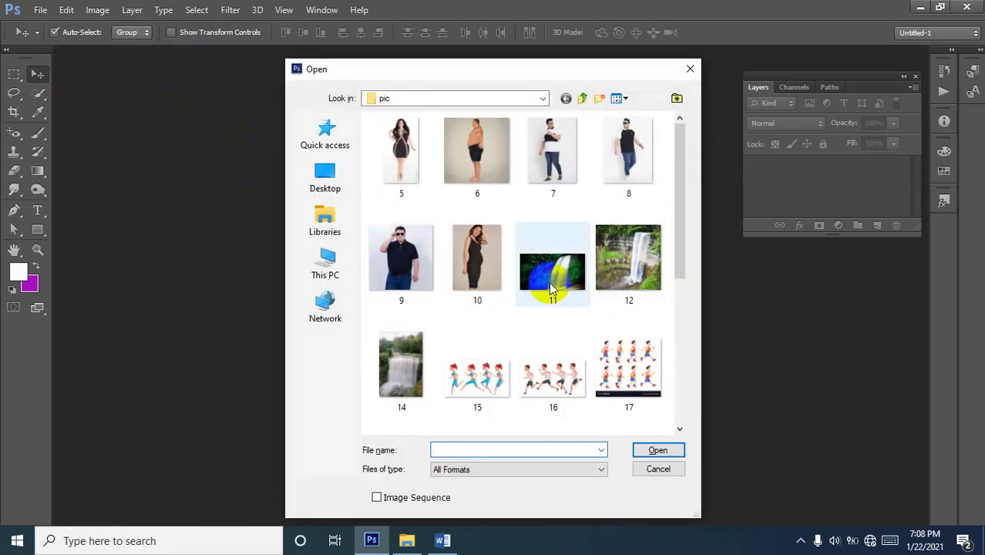
{"action": "scroll", "coordinate": [551, 286], "scroll_direction": "down", "scroll_amount": 5}
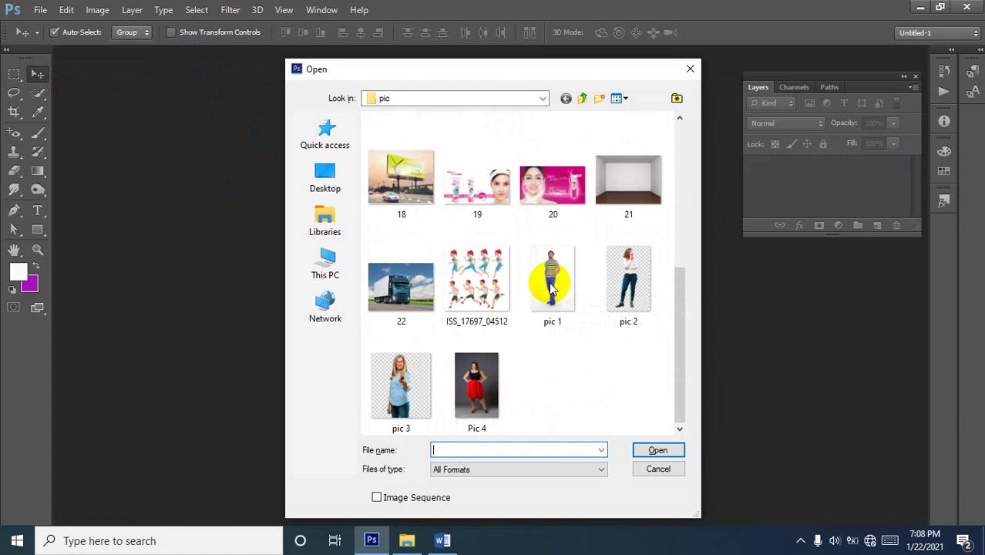
{"action": "left_click", "coordinate": [631, 183]}
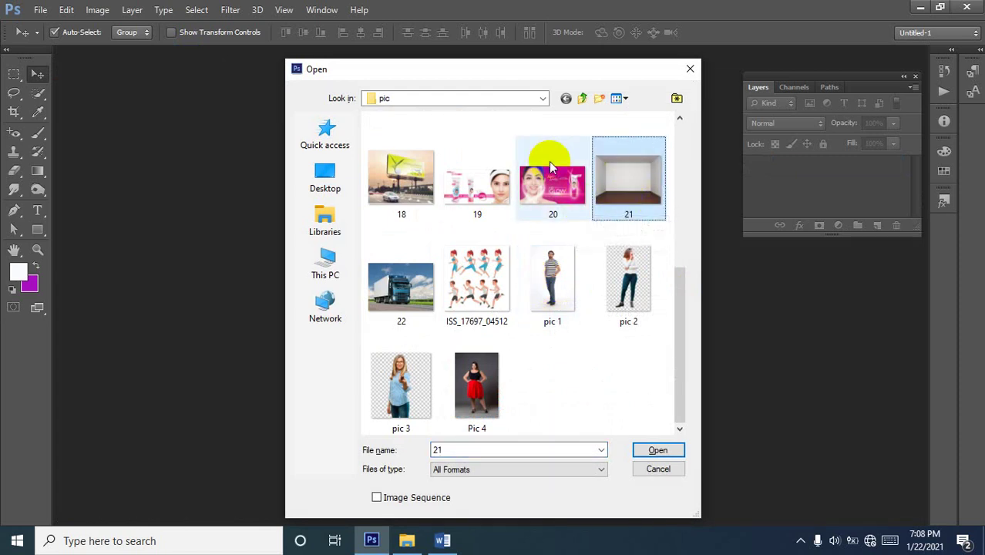
{"action": "left_click", "coordinate": [690, 68]}
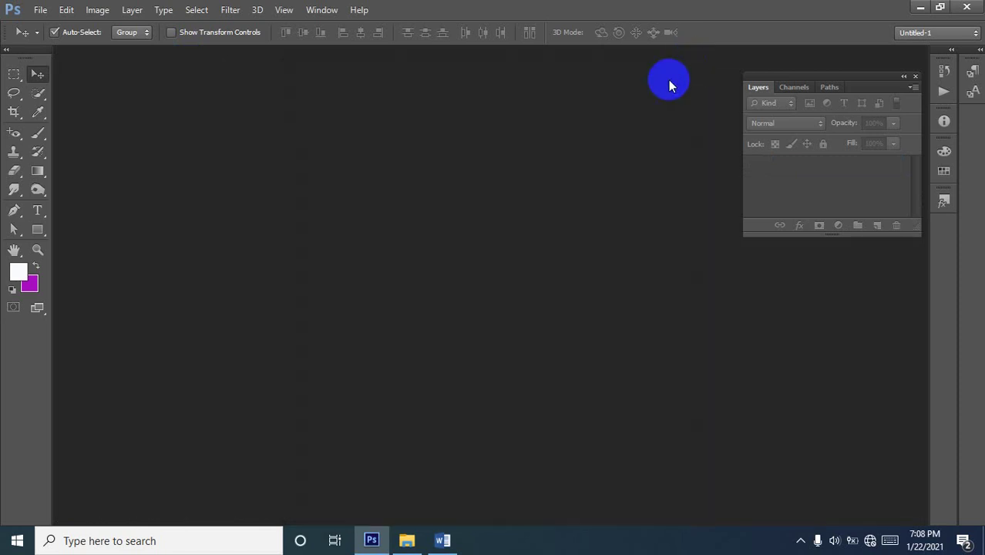
Switch to the course outline in Word and review the Class # 10 topics and class assignment, highlighting their lines.
{"action": "left_click", "coordinate": [444, 542]}
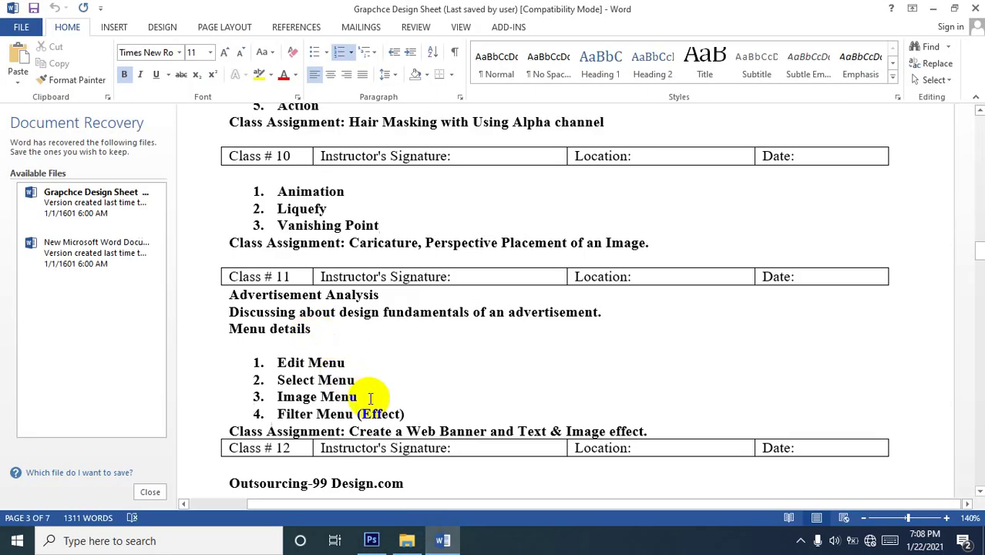
{"action": "left_click_drag", "start_coordinate": [398, 219], "coordinate": [272, 192]}
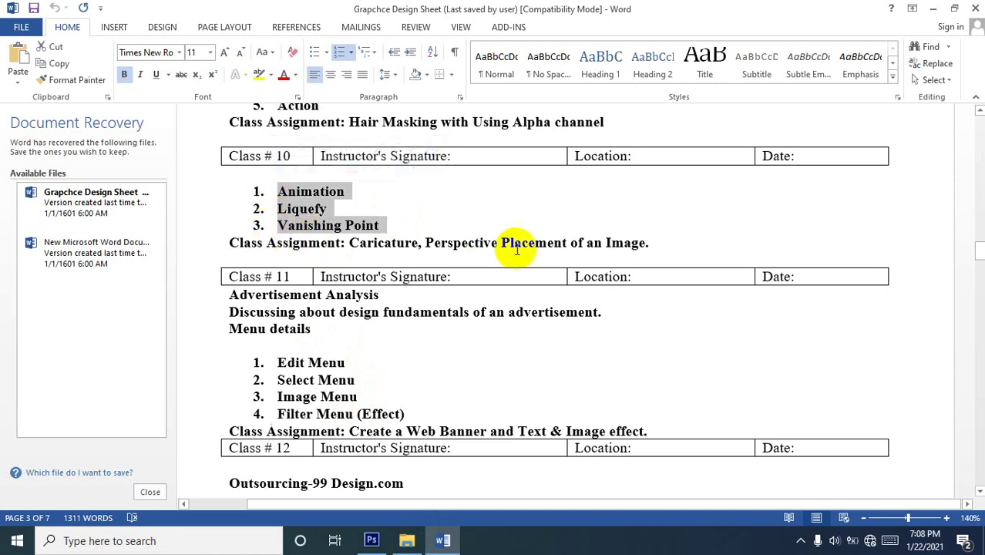
{"action": "left_click_drag", "start_coordinate": [663, 243], "coordinate": [387, 247]}
{"action": "left_click", "coordinate": [366, 251]}
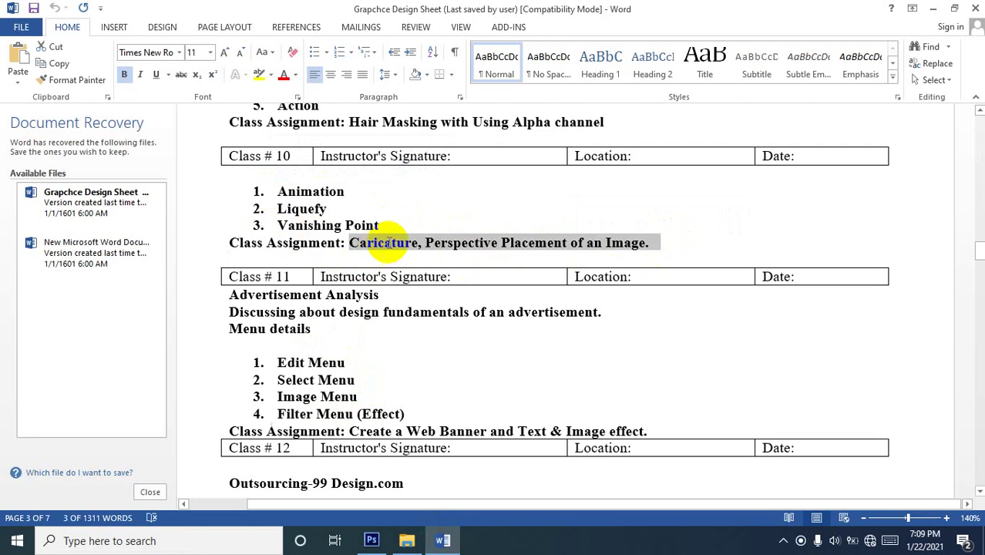
{"action": "left_click", "coordinate": [391, 244]}
{"action": "left_click_drag", "start_coordinate": [453, 246], "coordinate": [321, 244]}
{"action": "left_click", "coordinate": [678, 244]}
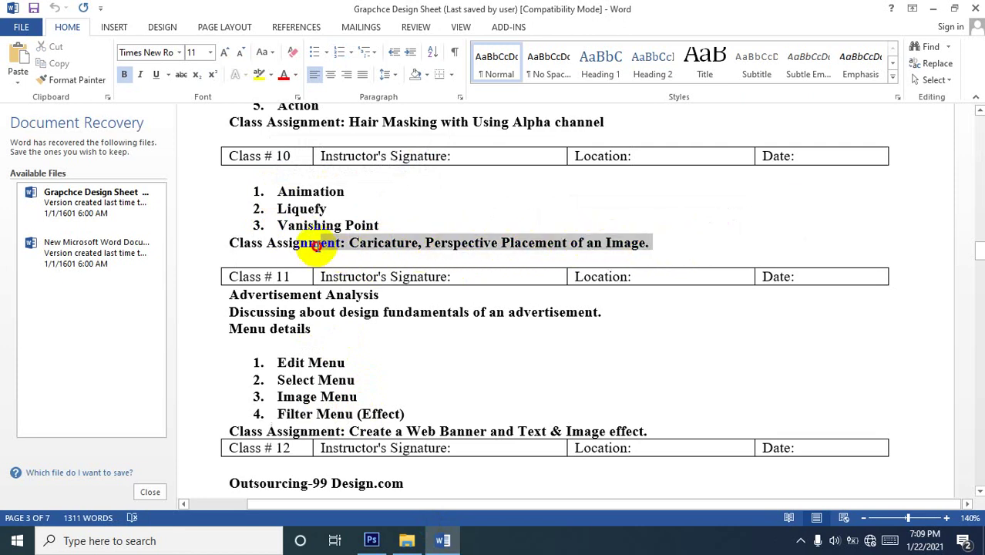
{"action": "left_click", "coordinate": [277, 190]}
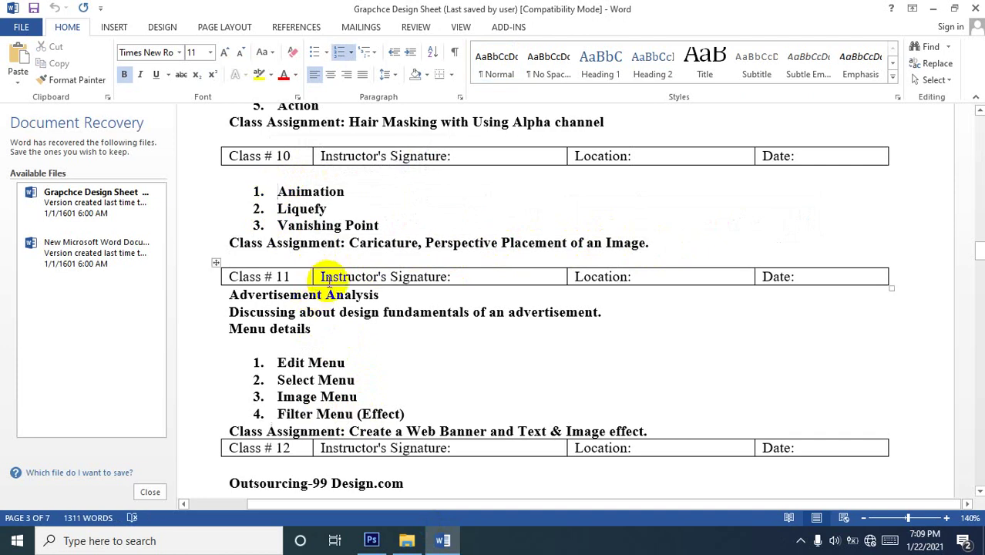